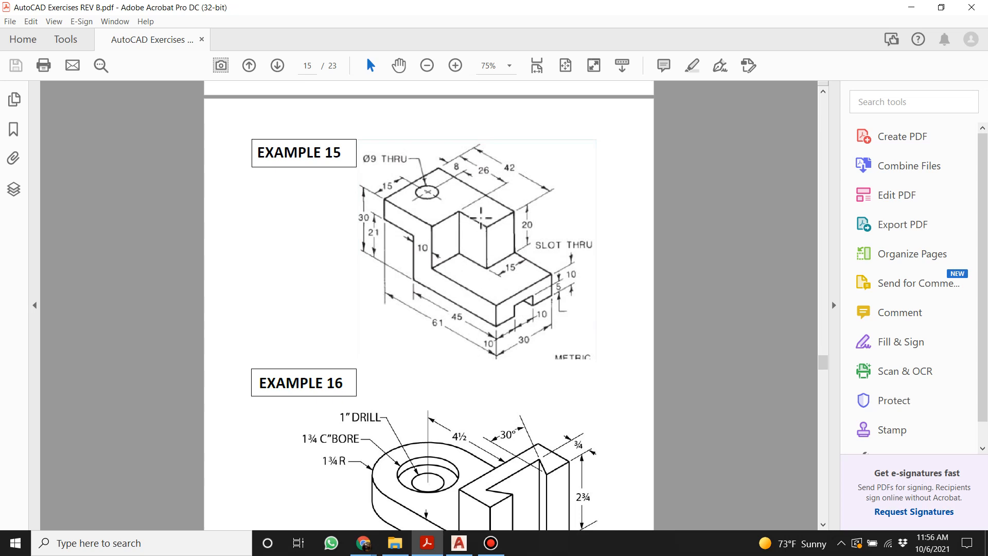
Examine the Example 15 isometric drawing and its dimensions in the exercises PDF.
{"action": "scroll", "coordinate": [413, 256], "scroll_direction": "down", "scroll_amount": 3}
{"action": "scroll", "coordinate": [413, 255], "scroll_direction": "up", "scroll_amount": 1}
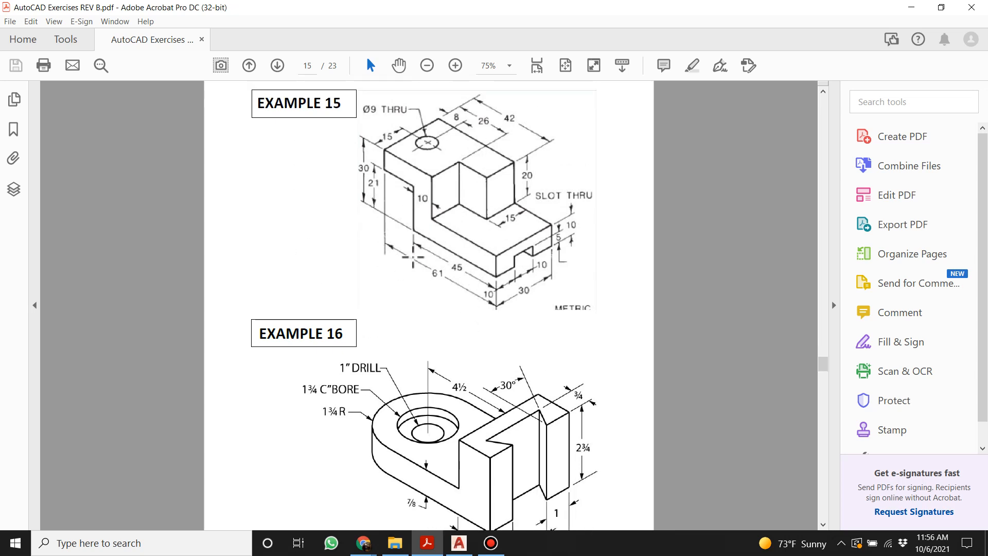
{"action": "scroll", "coordinate": [412, 255], "scroll_direction": "up", "scroll_amount": 2}
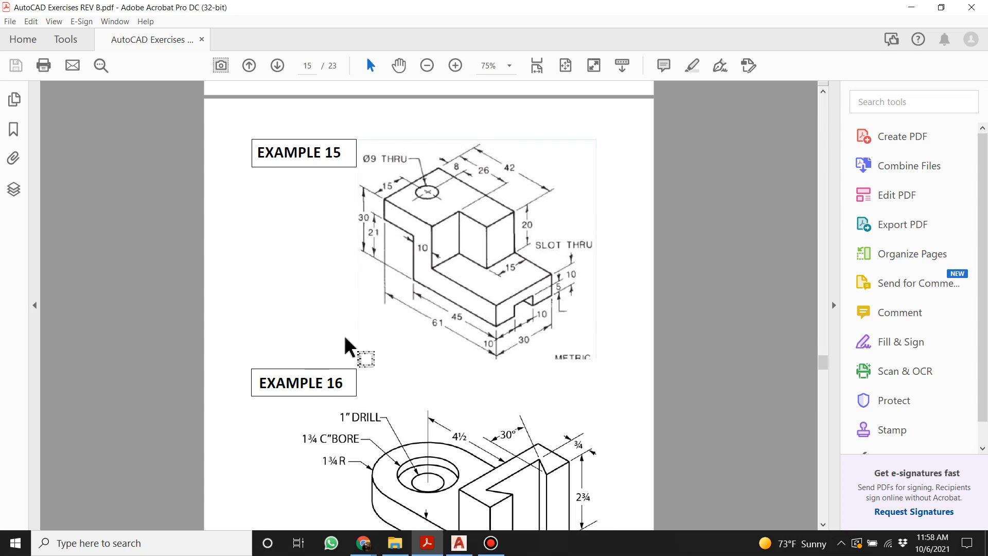
{"action": "mouse_move", "coordinate": [322, 348]}
{"action": "left_mouse_down"}
{"action": "mouse_move", "coordinate": [419, 281]}
{"action": "mouse_move", "coordinate": [313, 335]}
{"action": "mouse_move", "coordinate": [405, 280]}
{"action": "left_mouse_up"}
{"action": "left_click_drag", "start_coordinate": [462, 100], "coordinate": [467, 126]}
{"action": "mouse_move", "coordinate": [626, 390]}
{"action": "left_mouse_down"}
{"action": "mouse_move", "coordinate": [522, 317]}
{"action": "mouse_move", "coordinate": [541, 322]}
{"action": "left_mouse_up"}
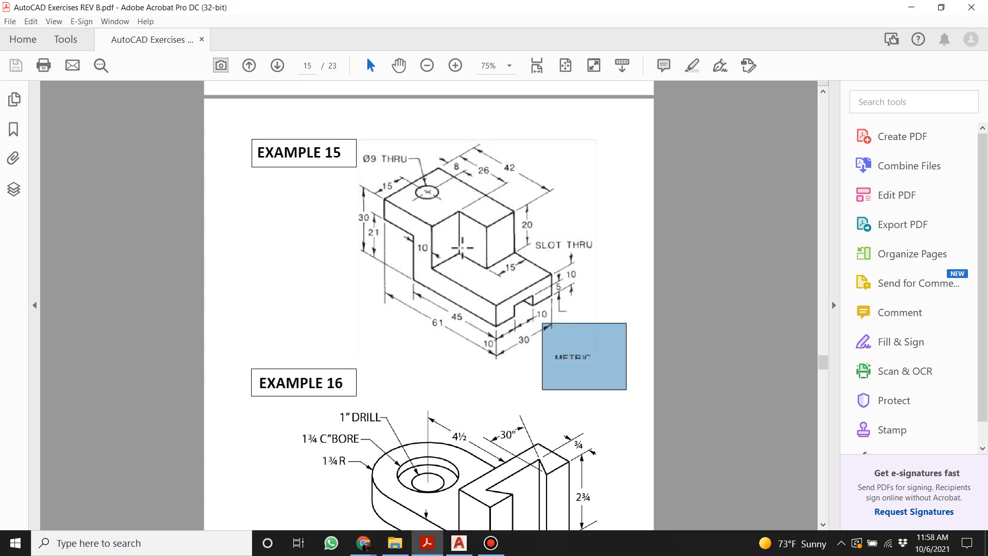
{"action": "left_click", "coordinate": [610, 218]}
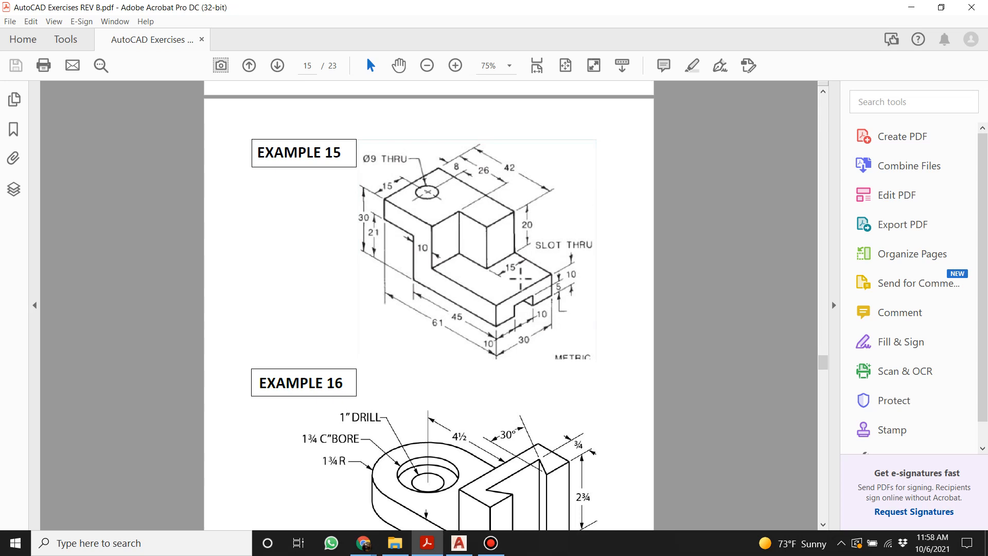
{"action": "scroll", "coordinate": [520, 280], "scroll_direction": "down", "scroll_amount": 1}
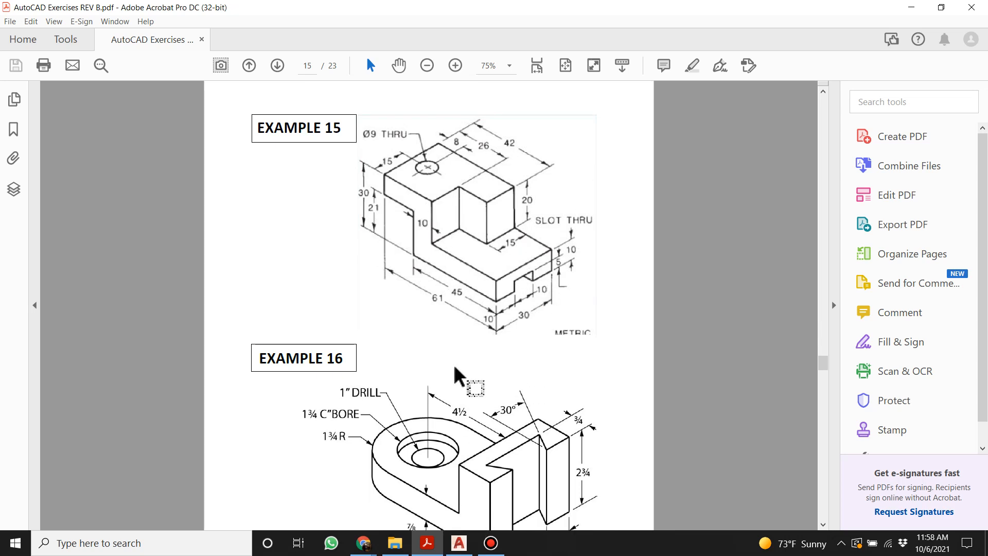
{"action": "scroll", "coordinate": [432, 438], "scroll_direction": "up", "scroll_amount": 3}
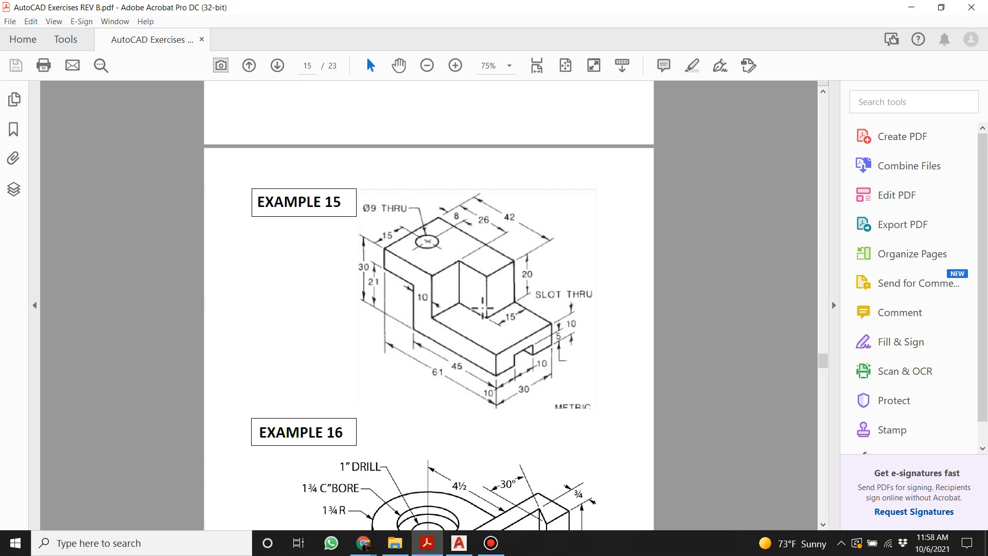
Switch to AutoCAD, create a new drawing from the Manufacturing Imperial template in the SheetSets folder, and go to model space.
{"action": "left_click", "coordinate": [458, 543]}
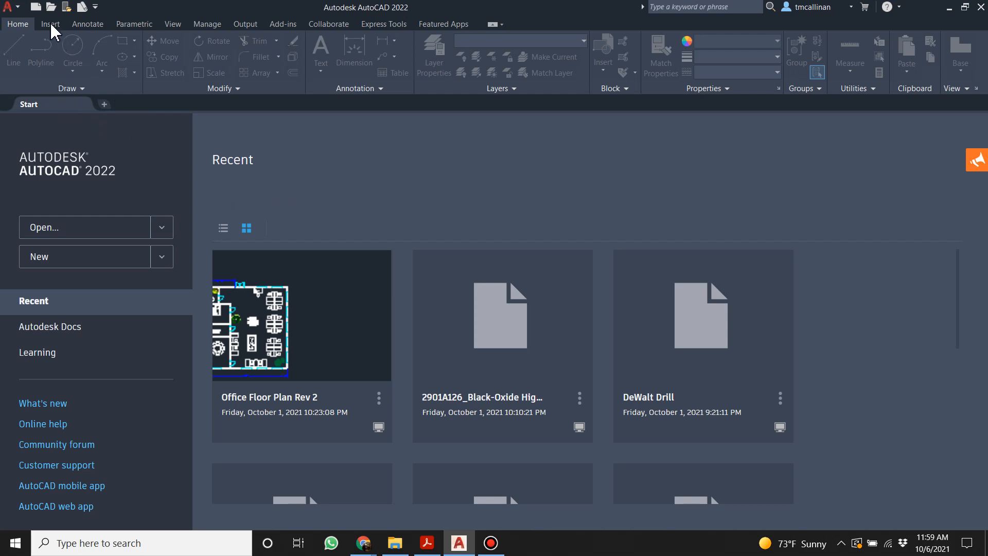
{"action": "left_click", "coordinate": [38, 9]}
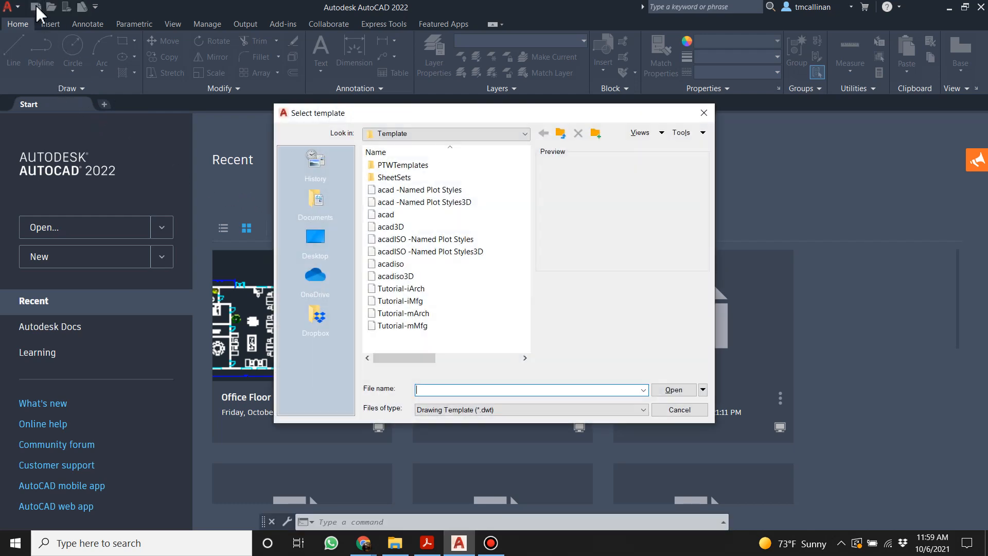
{"action": "left_click", "coordinate": [393, 179]}
{"action": "double_click", "coordinate": [393, 178]}
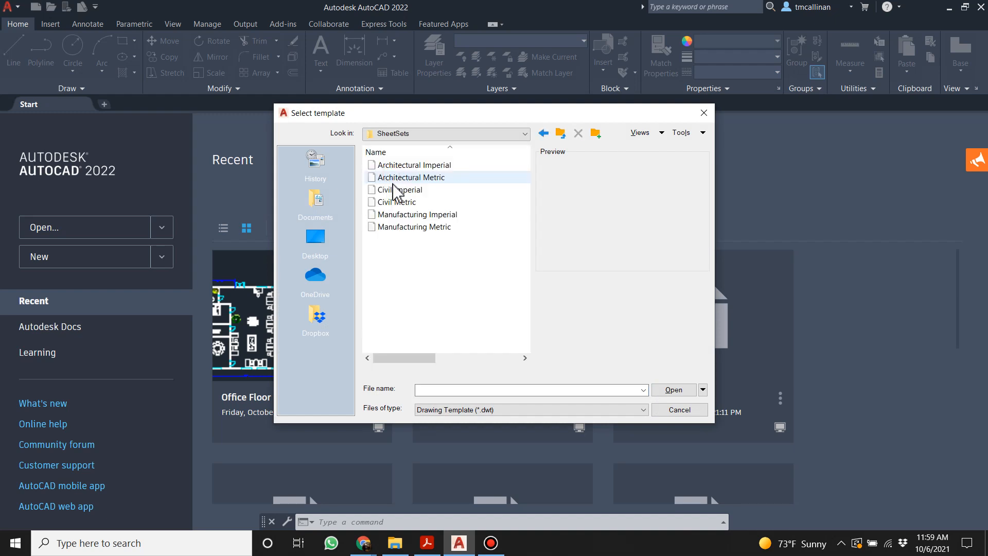
{"action": "double_click", "coordinate": [409, 215]}
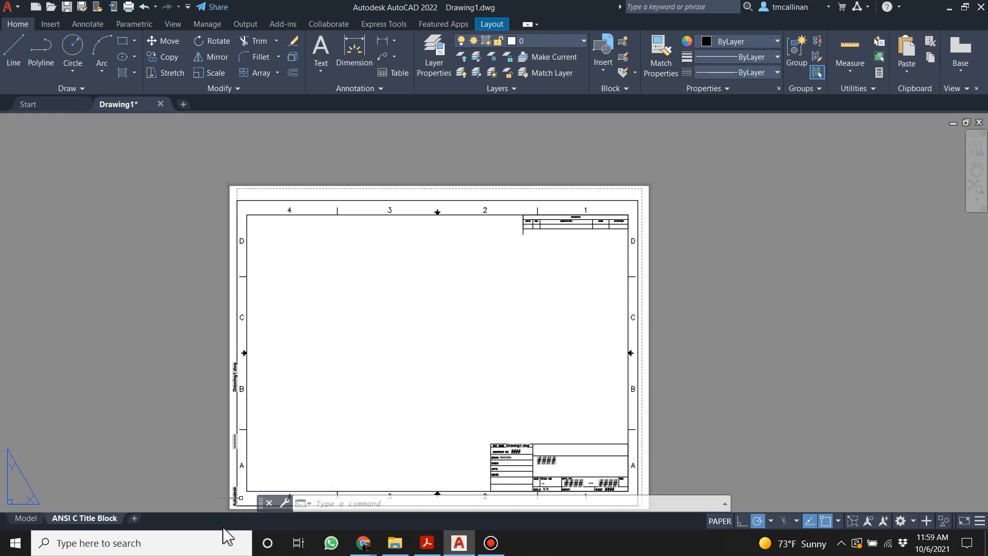
{"action": "left_click", "coordinate": [24, 518]}
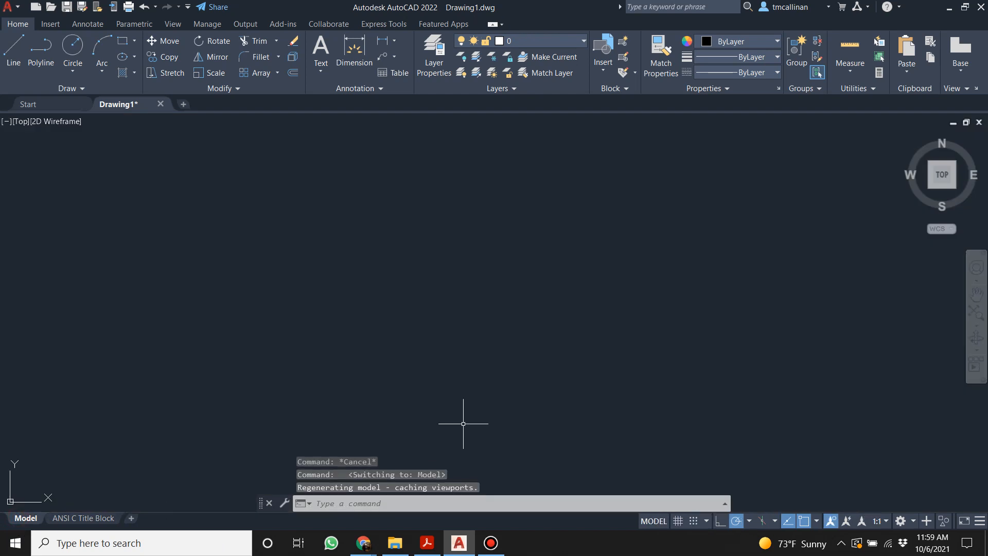
Create a new layer named CON1 in the layer properties.
{"action": "left_click", "coordinate": [434, 60]}
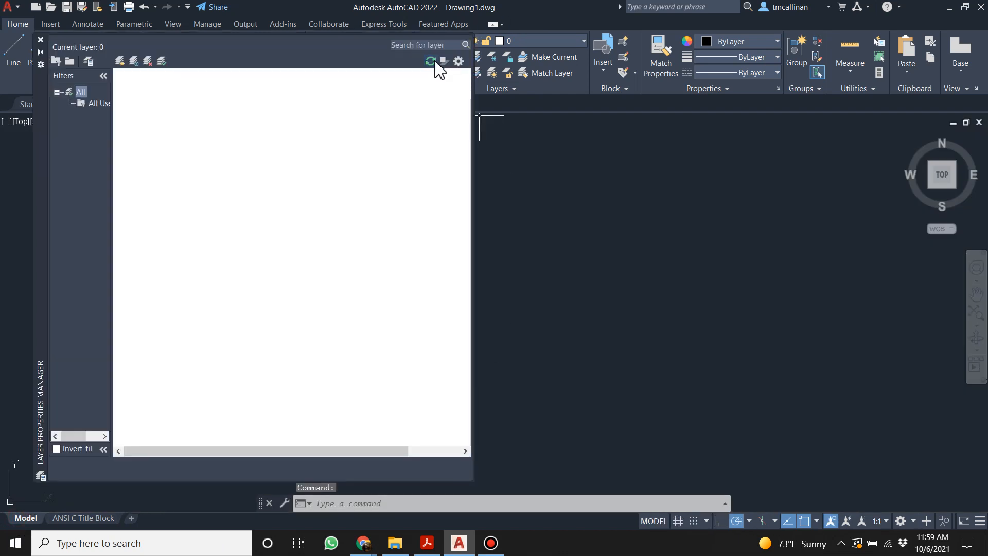
{"action": "right_click", "coordinate": [140, 127]}
{"action": "left_click", "coordinate": [175, 175]}
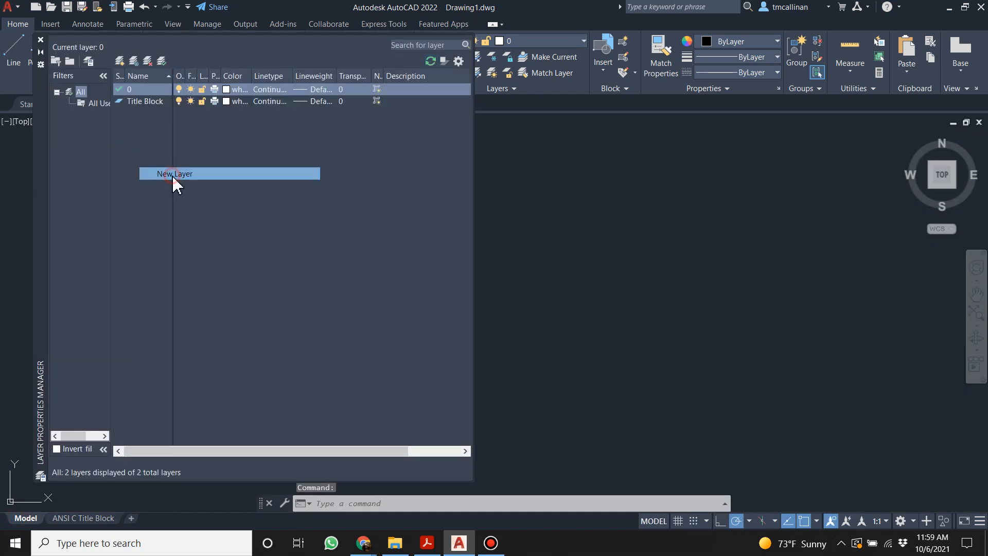
{"action": "type", "text": "CONS"}
{"action": "key", "text": "BackSpace"}
{"action": "type", "text": "1"}
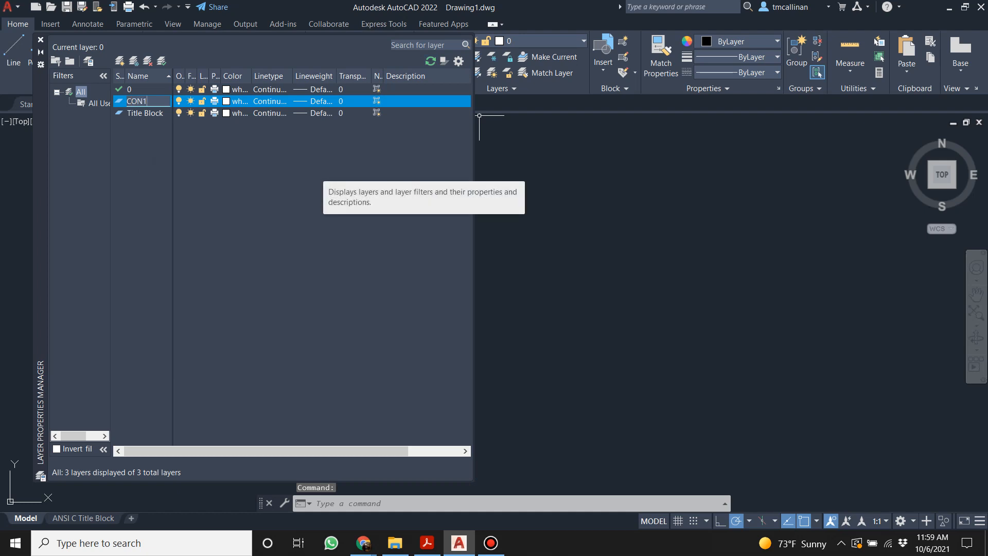
{"action": "key", "text": "Return"}
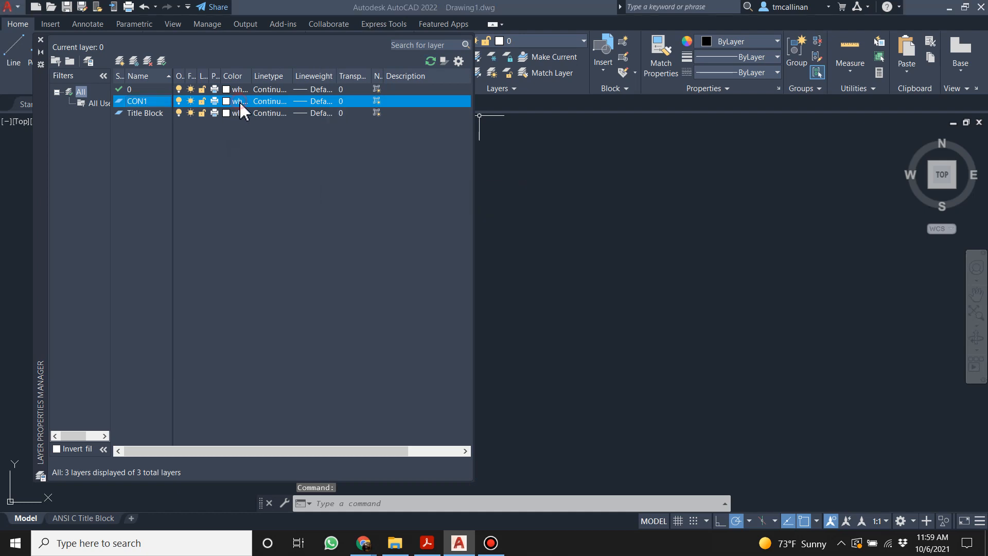
Set the CON1 layer's color to yellow and make it the current layer.
{"action": "left_click", "coordinate": [240, 101]}
{"action": "left_click", "coordinate": [686, 289]}
{"action": "left_click", "coordinate": [698, 289]}
{"action": "left_click", "coordinate": [776, 363]}
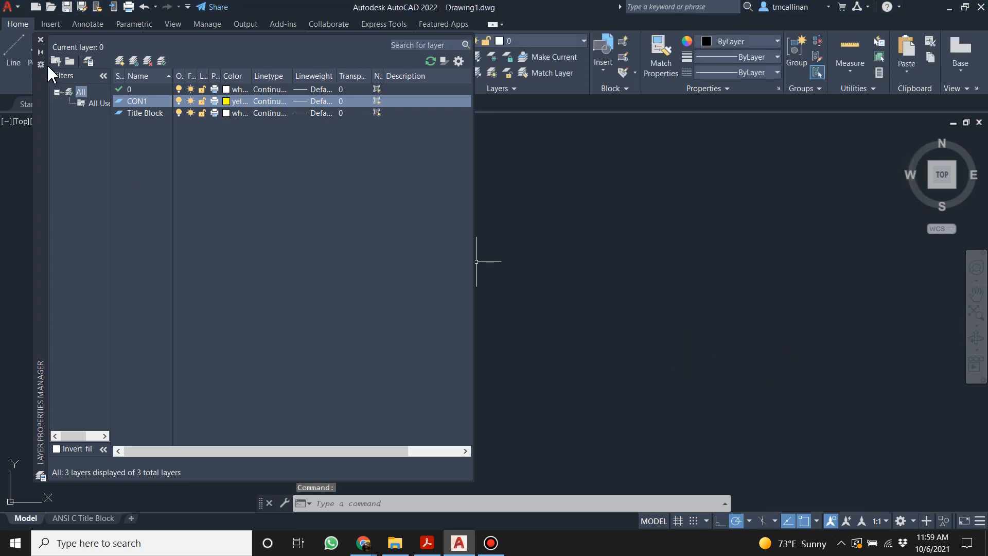
{"action": "left_click", "coordinate": [41, 39]}
{"action": "left_click", "coordinate": [511, 41]}
{"action": "left_click", "coordinate": [520, 73]}
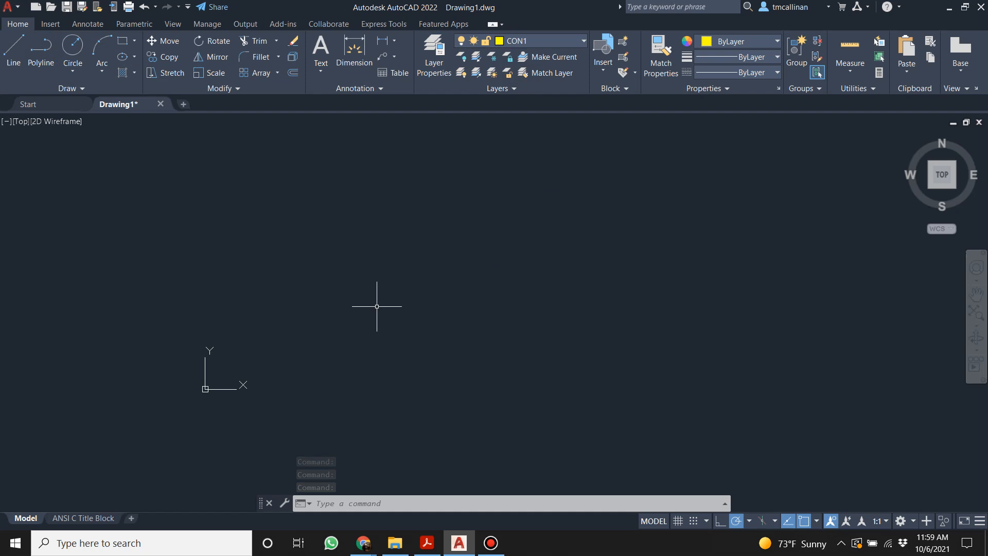
Draw a vertical and a horizontal construction line through the origin 0,0.
{"action": "left_click", "coordinate": [68, 88]}
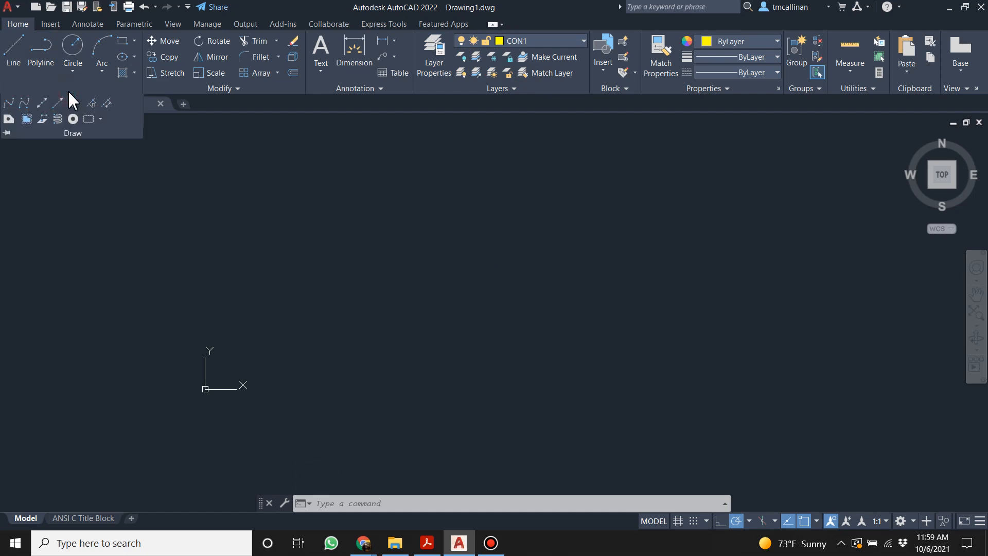
{"action": "left_click", "coordinate": [41, 103]}
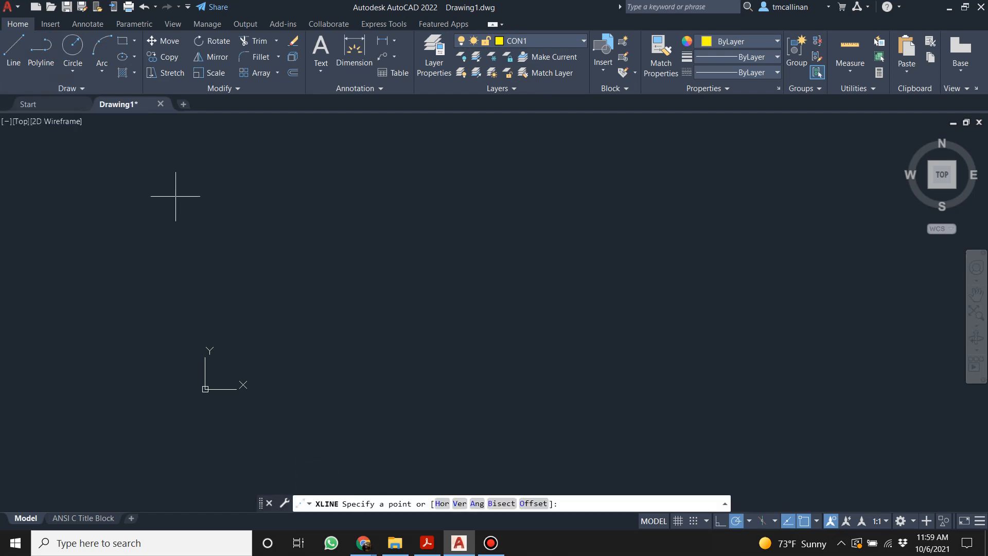
{"action": "type", "text": "0,0"}
{"action": "key", "text": "Return"}
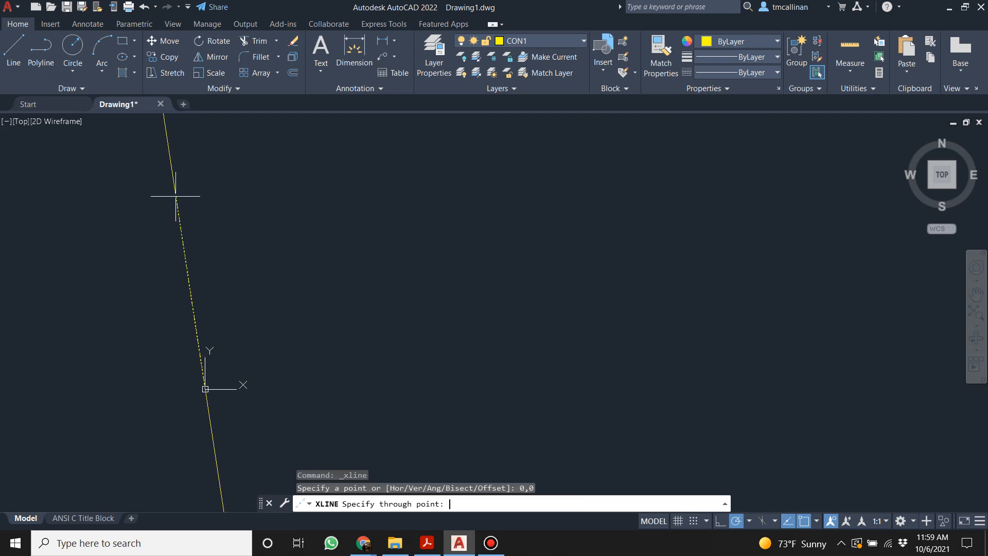
{"action": "left_click", "coordinate": [204, 207]}
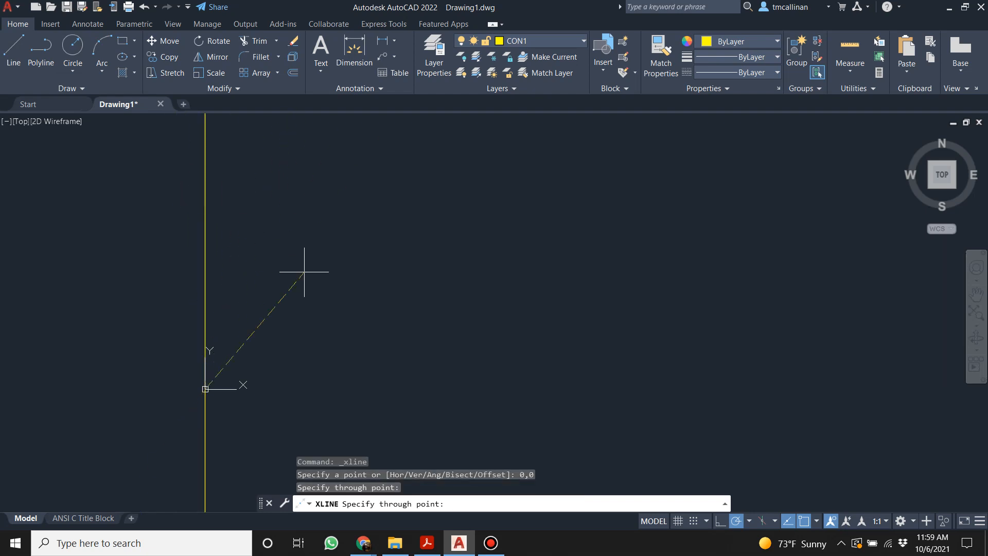
{"action": "left_click", "coordinate": [357, 389]}
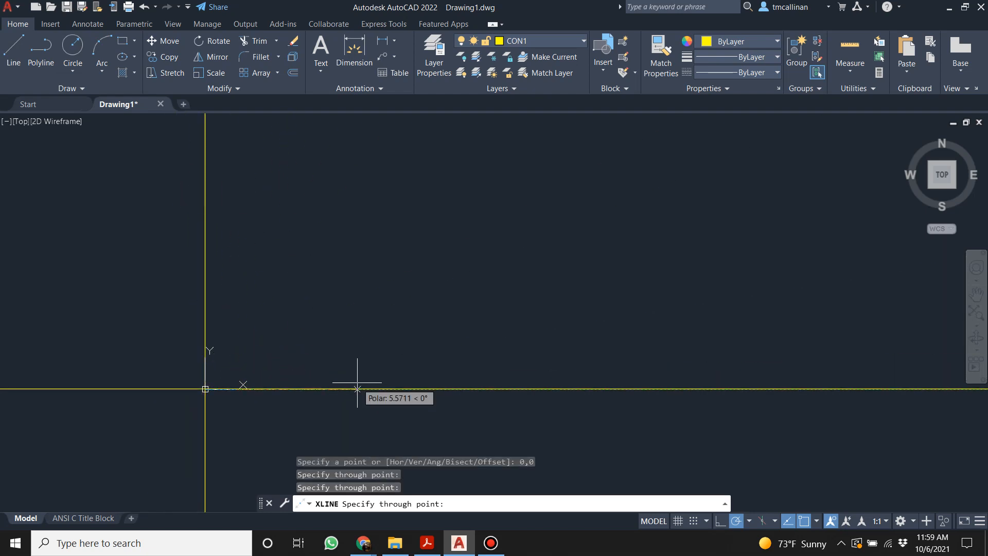
{"action": "key", "text": "Escape"}
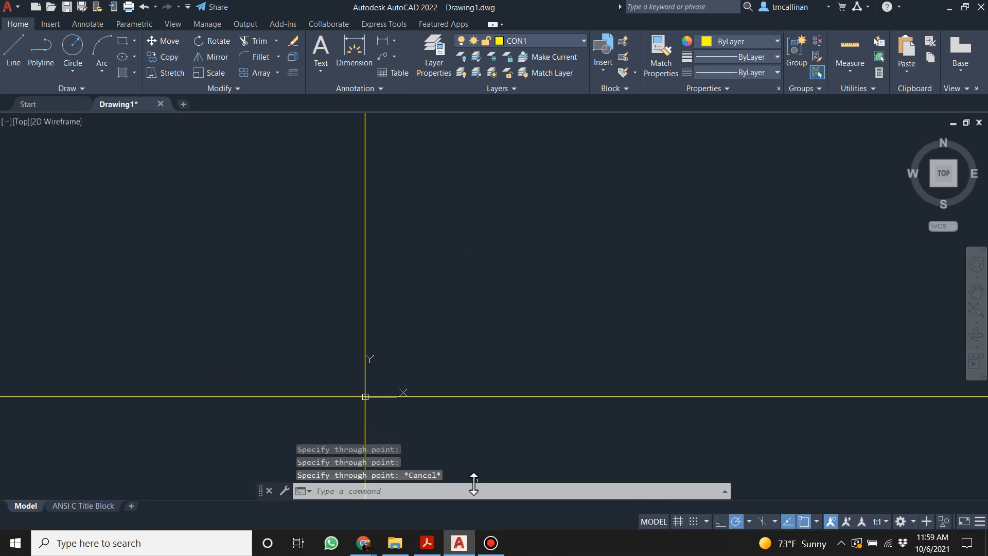
Check the Example 15 dimensions in the Acrobat PDF, return to AutoCAD, and offset the vertical construction line 61 to the right.
{"action": "left_click", "coordinate": [433, 546]}
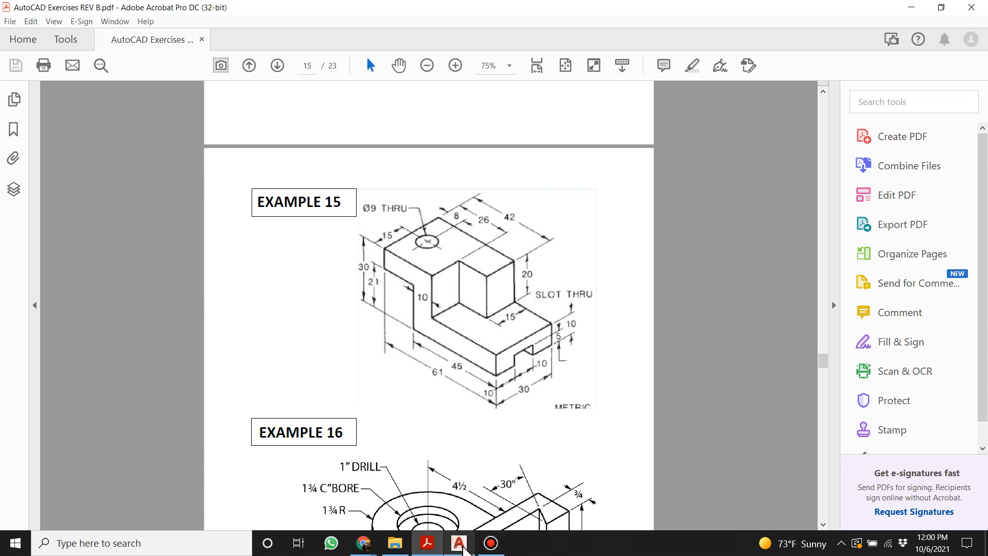
{"action": "mouse_move", "coordinate": [465, 550]}
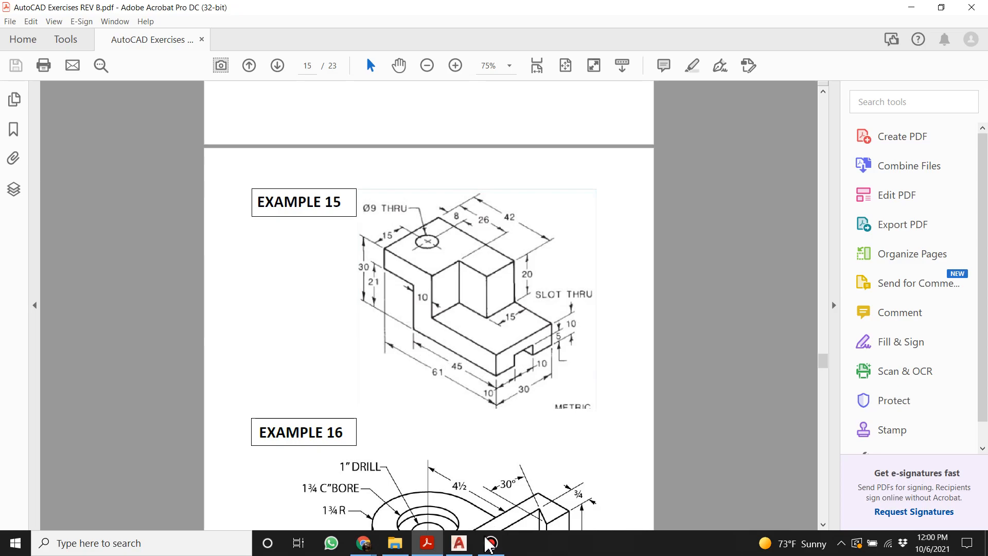
{"action": "left_click", "coordinate": [465, 548]}
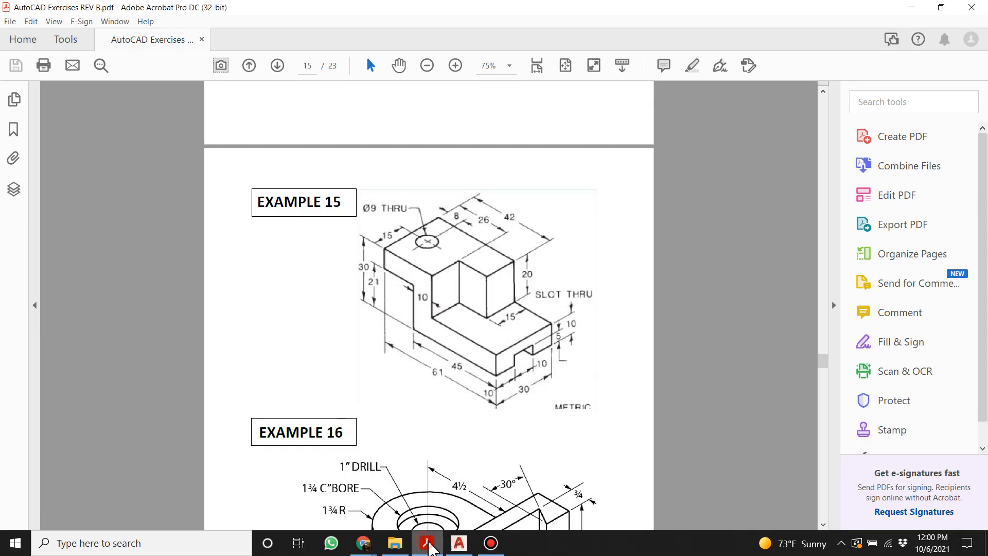
{"action": "left_click", "coordinate": [427, 543]}
{"action": "left_click", "coordinate": [458, 545]}
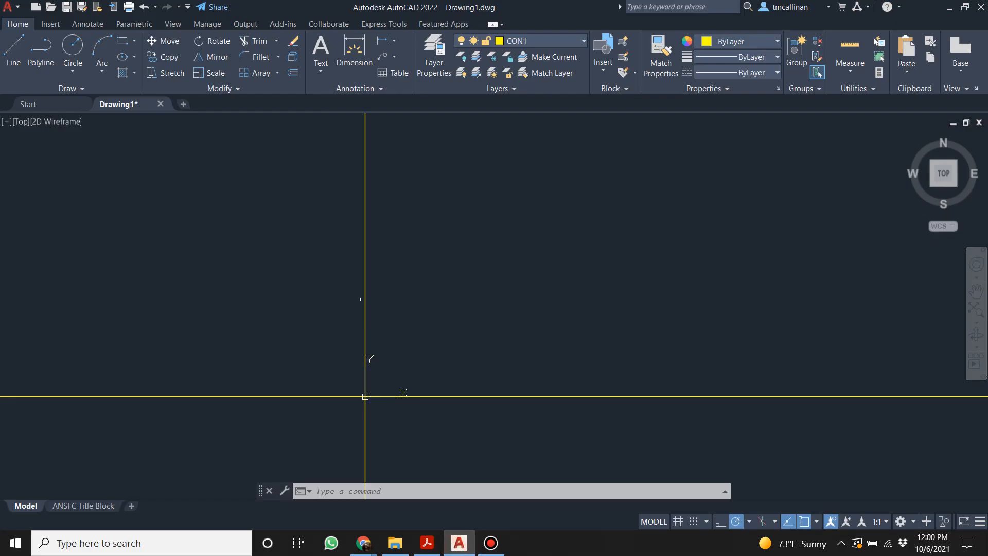
{"action": "left_click", "coordinate": [293, 72]}
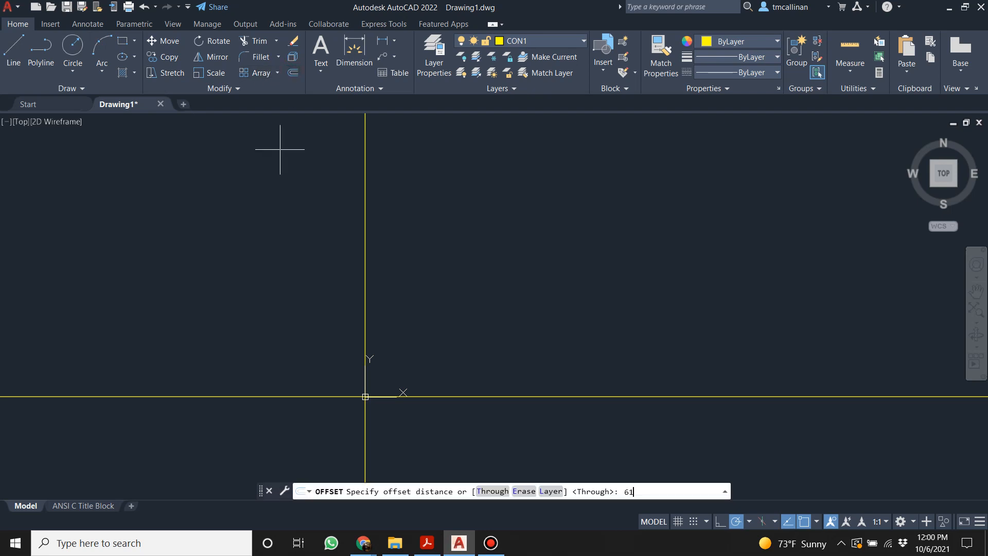
{"action": "key", "text": "Return"}
{"action": "left_click", "coordinate": [365, 279]}
{"action": "left_click", "coordinate": [531, 297]}
{"action": "scroll", "coordinate": [504, 242], "scroll_direction": "down", "scroll_amount": 4}
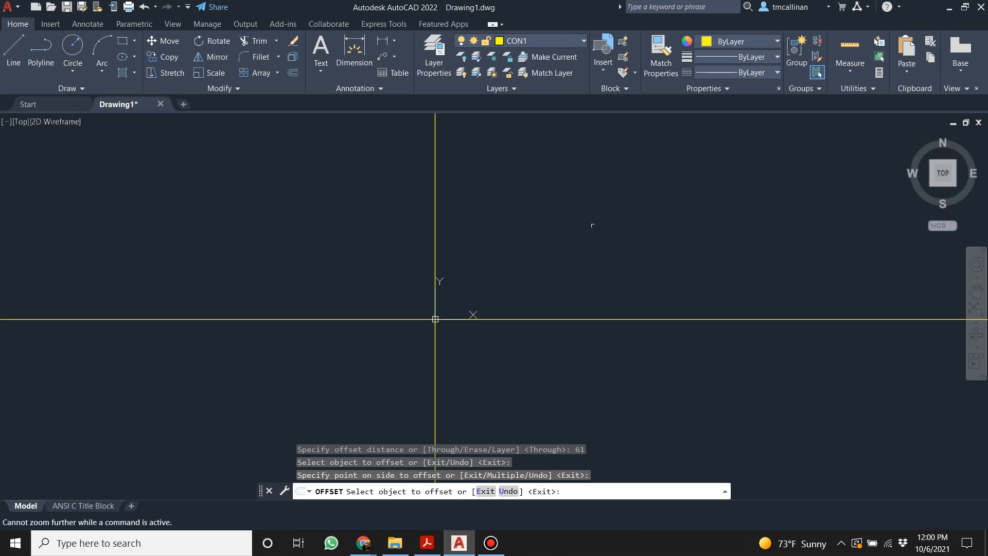
{"action": "key", "text": "Escape"}
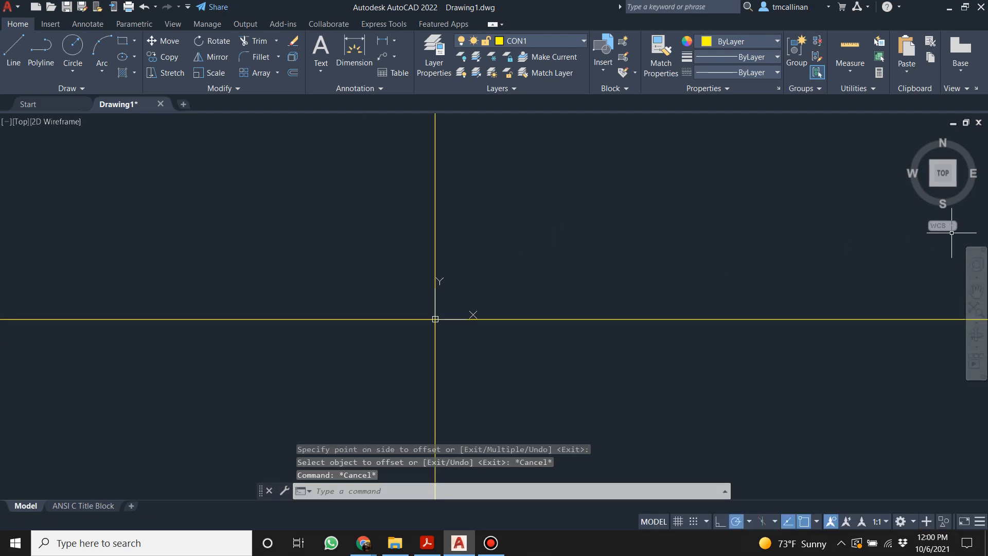
{"action": "middle_click_drag", "start_coordinate": [615, 260], "coordinate": [373, 283]}
{"action": "scroll", "coordinate": [316, 257], "scroll_direction": "down", "scroll_amount": 5}
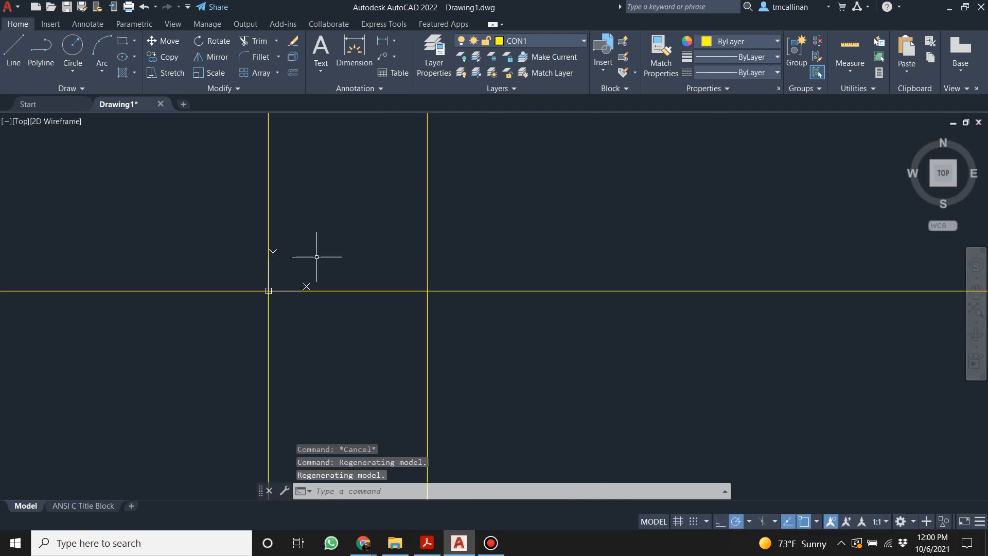
{"action": "scroll", "coordinate": [300, 209], "scroll_direction": "up", "scroll_amount": 2}
{"action": "scroll", "coordinate": [411, 334], "scroll_direction": "up", "scroll_amount": 2}
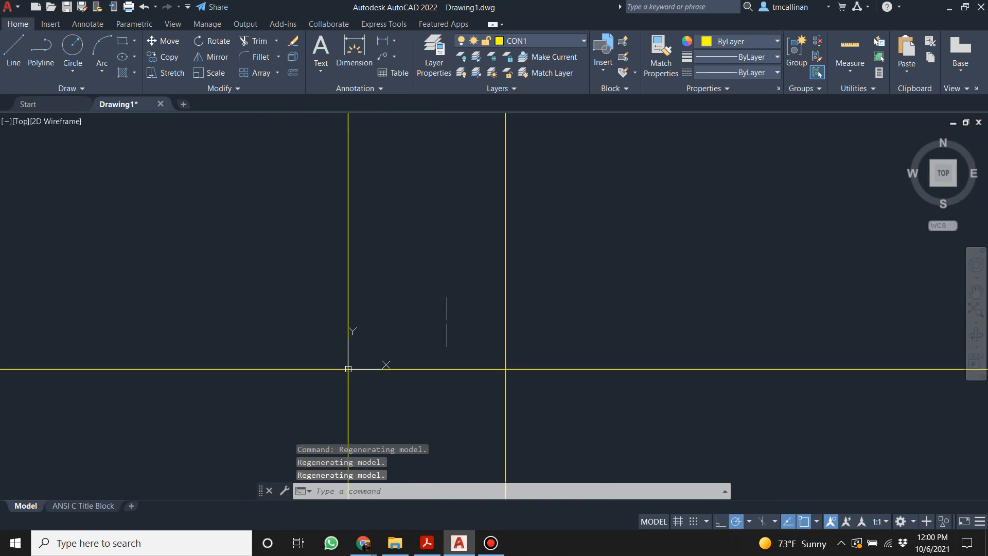
Check the part's height in the Acrobat PDF, return to AutoCAD, and offset the horizontal construction line 30 upward.
{"action": "left_click", "coordinate": [293, 73]}
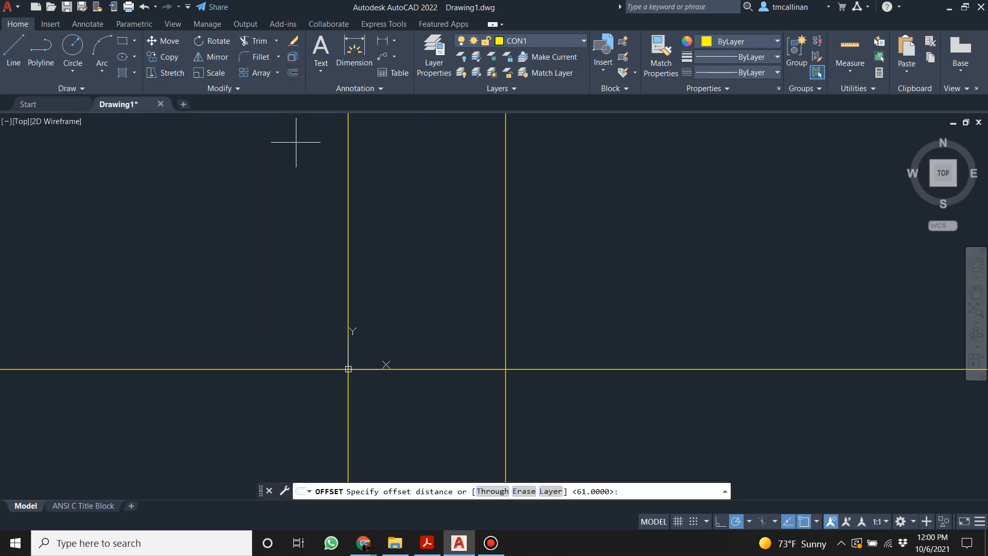
{"action": "left_click", "coordinate": [426, 543]}
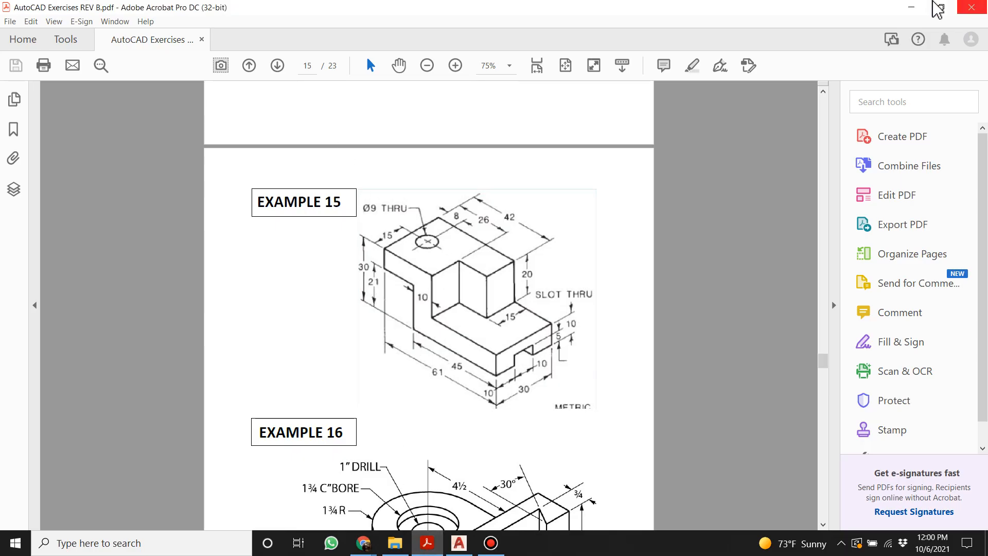
{"action": "key", "text": "alt+Tab"}
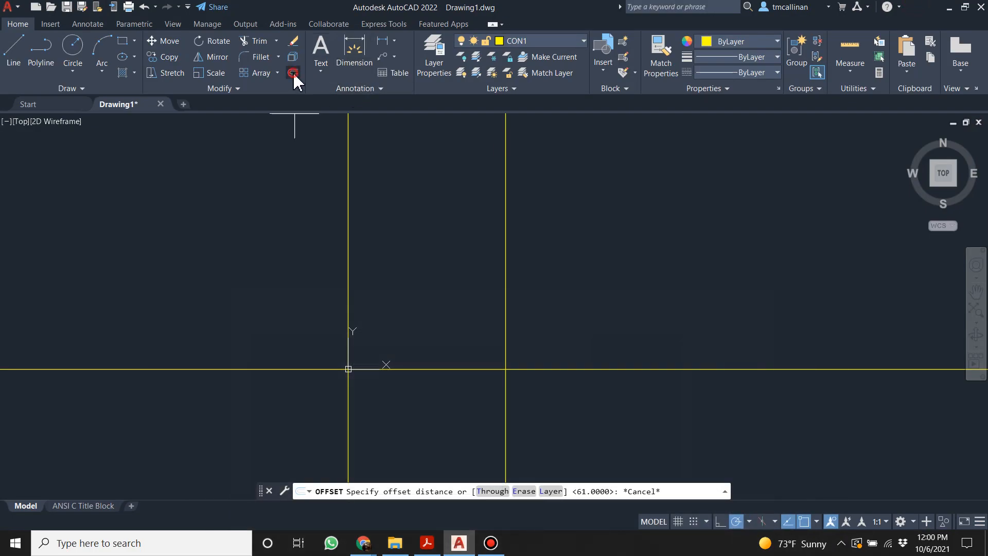
{"action": "left_click", "coordinate": [293, 73]}
{"action": "type", "text": "30"}
{"action": "key", "text": "Return"}
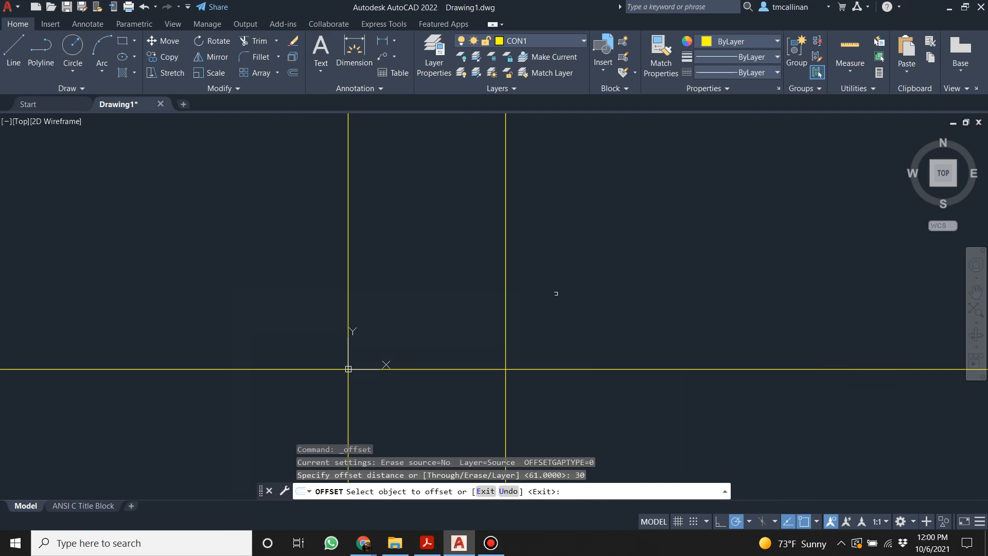
{"action": "left_click", "coordinate": [605, 371]}
{"action": "left_click", "coordinate": [591, 314]}
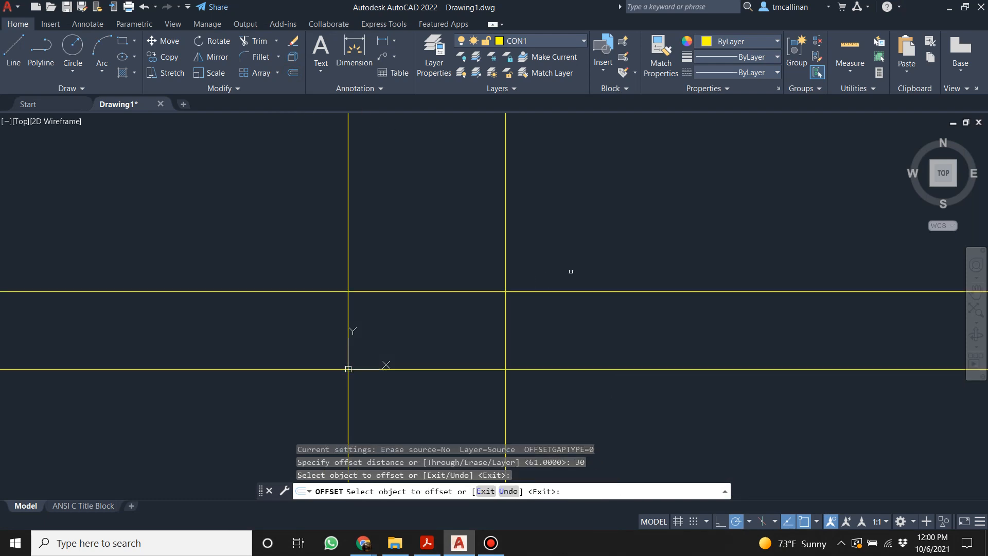
{"action": "key", "text": "Escape"}
Set the UCS icon to stay in the corner of the drawing area instead of at the origin.
{"action": "scroll", "coordinate": [381, 298], "scroll_direction": "down", "scroll_amount": 2}
{"action": "middle_click_drag", "start_coordinate": [381, 298], "coordinate": [332, 326]}
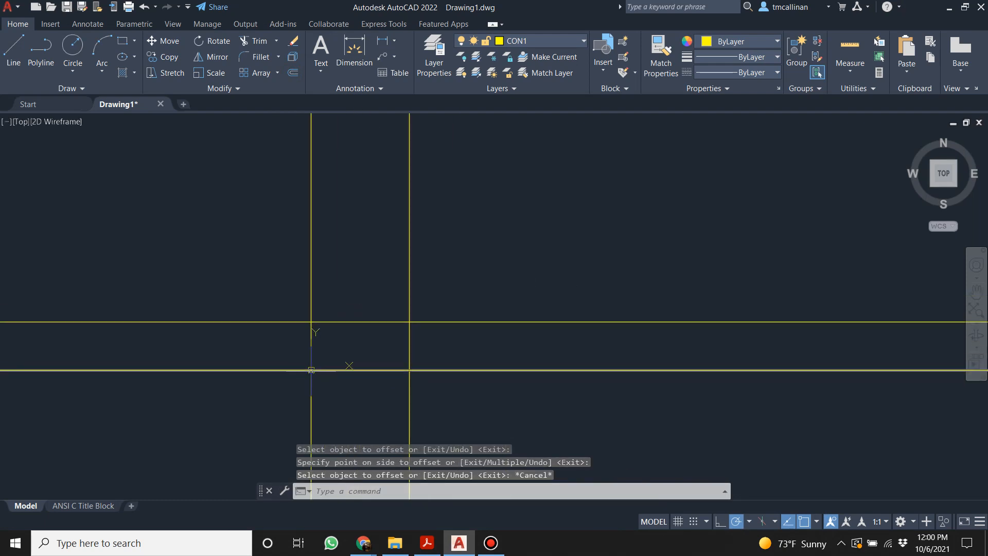
{"action": "right_click", "coordinate": [308, 371]}
{"action": "mouse_move", "coordinate": [333, 364]}
{"action": "left_click", "coordinate": [466, 365]}
{"action": "scroll", "coordinate": [331, 364], "scroll_direction": "up", "scroll_amount": 3}
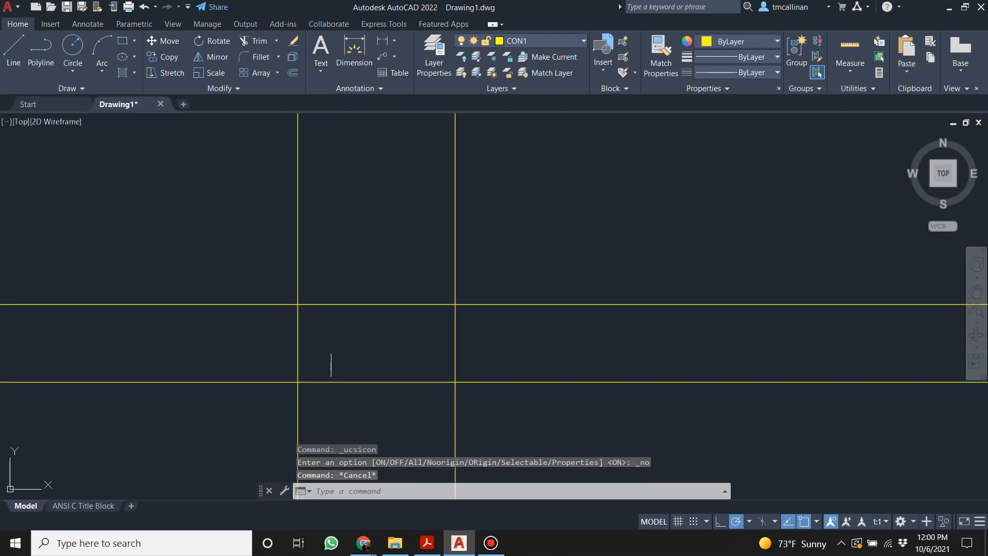
Offset the upper horizontal construction line 20 upward.
{"action": "scroll", "coordinate": [401, 360], "scroll_direction": "down", "scroll_amount": 2}
{"action": "middle_click_drag", "start_coordinate": [432, 364], "coordinate": [447, 355]}
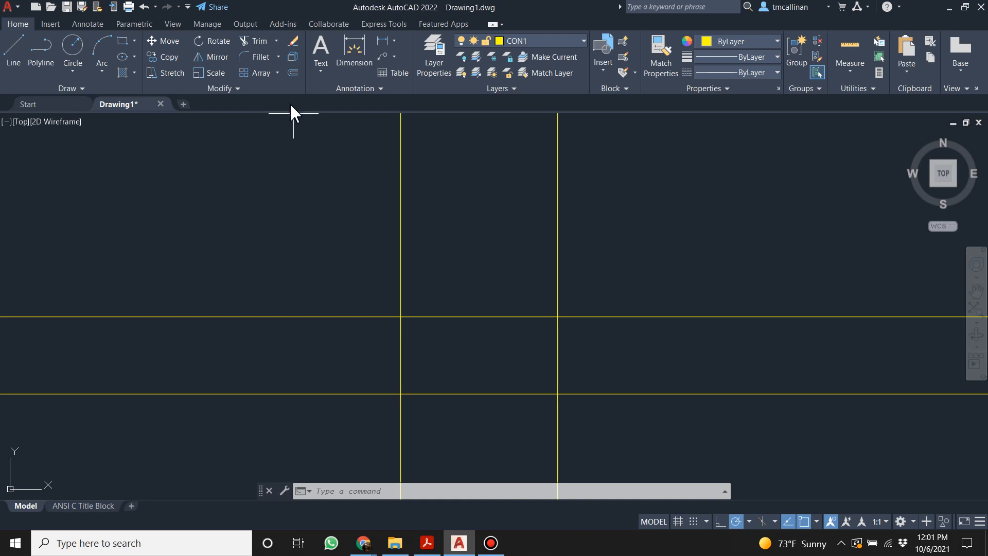
{"action": "left_click", "coordinate": [293, 73]}
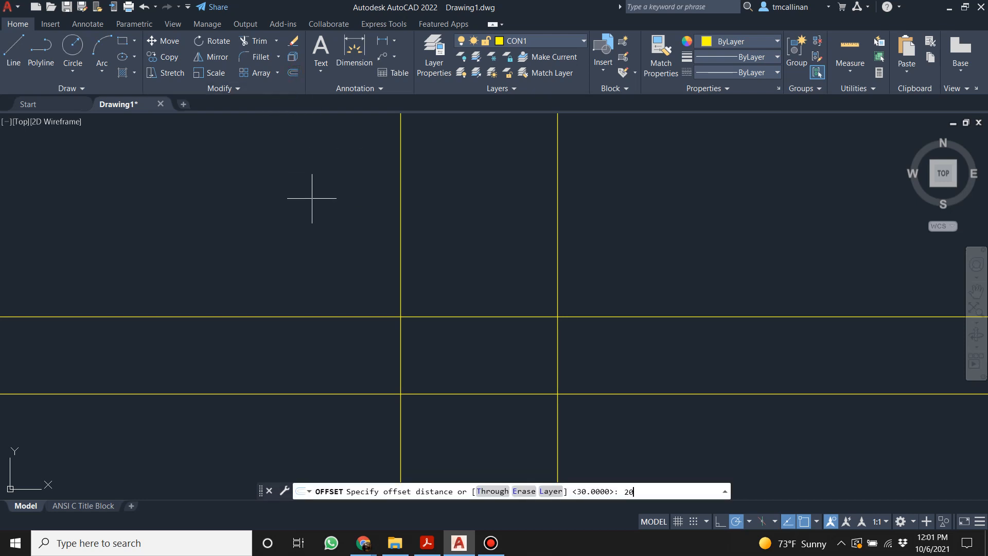
{"action": "type", "text": "20"}
{"action": "key", "text": "Return"}
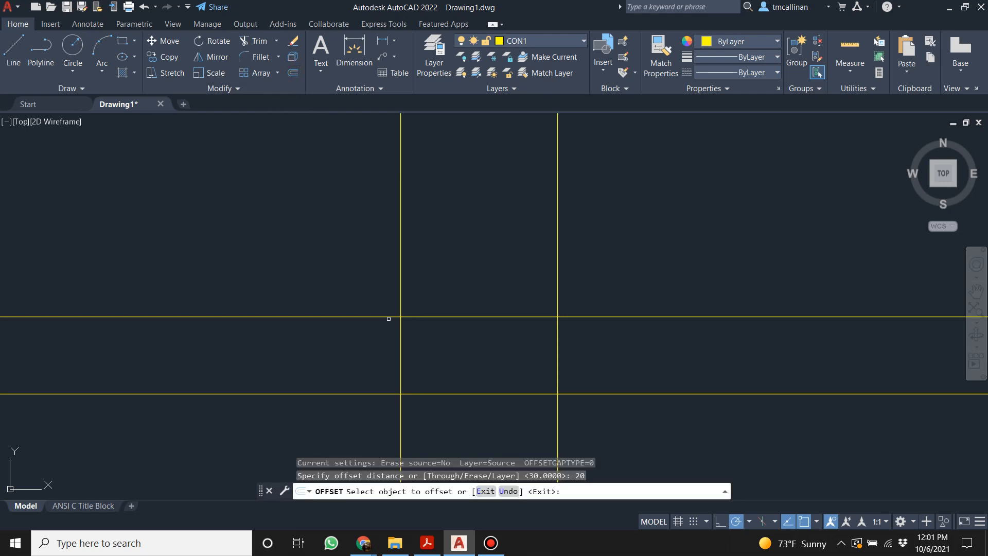
{"action": "left_click", "coordinate": [388, 317]}
{"action": "left_click", "coordinate": [339, 212]}
{"action": "key", "text": "Escape"}
{"action": "scroll", "coordinate": [486, 338], "scroll_direction": "down", "scroll_amount": 2}
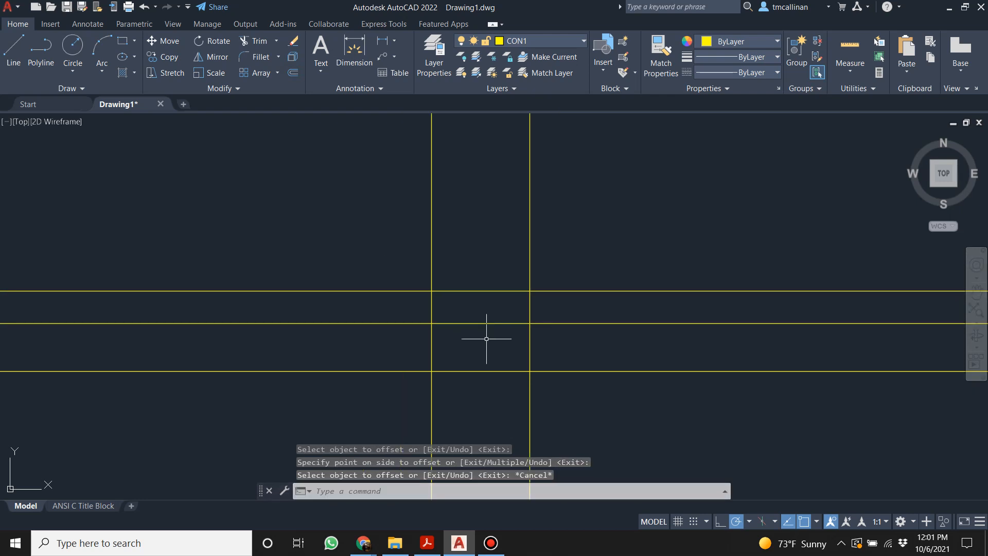
Check the Example 15 dimensions in the Acrobat PDF, return to AutoCAD, and make layer 0 current.
{"action": "scroll", "coordinate": [513, 340], "scroll_direction": "up", "scroll_amount": 4}
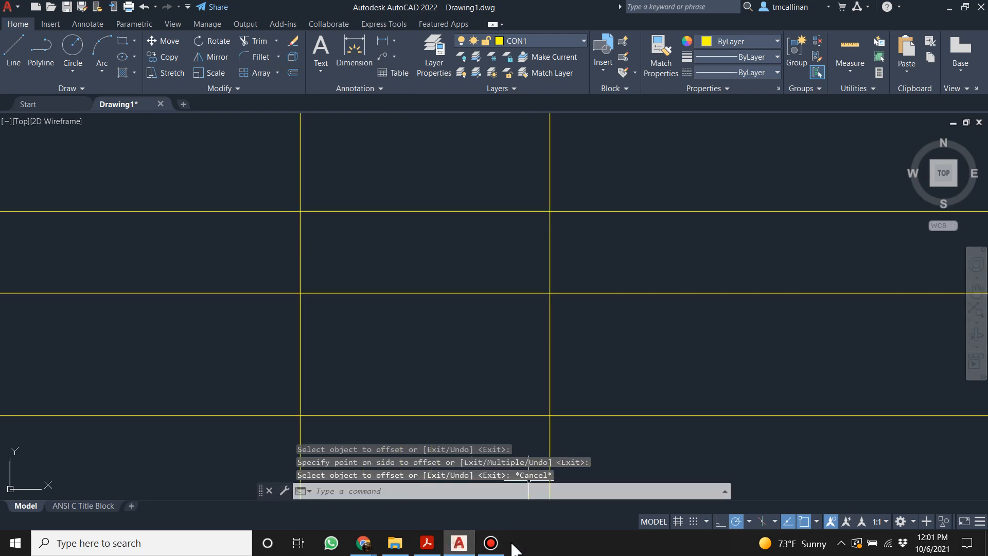
{"action": "left_click", "coordinate": [431, 545]}
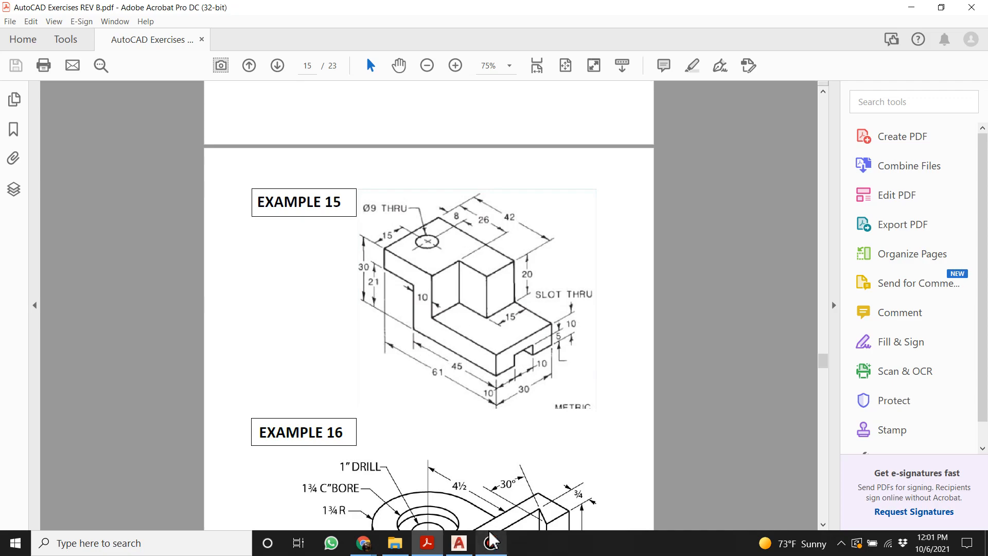
{"action": "left_click", "coordinate": [458, 542]}
{"action": "key", "text": "Escape"}
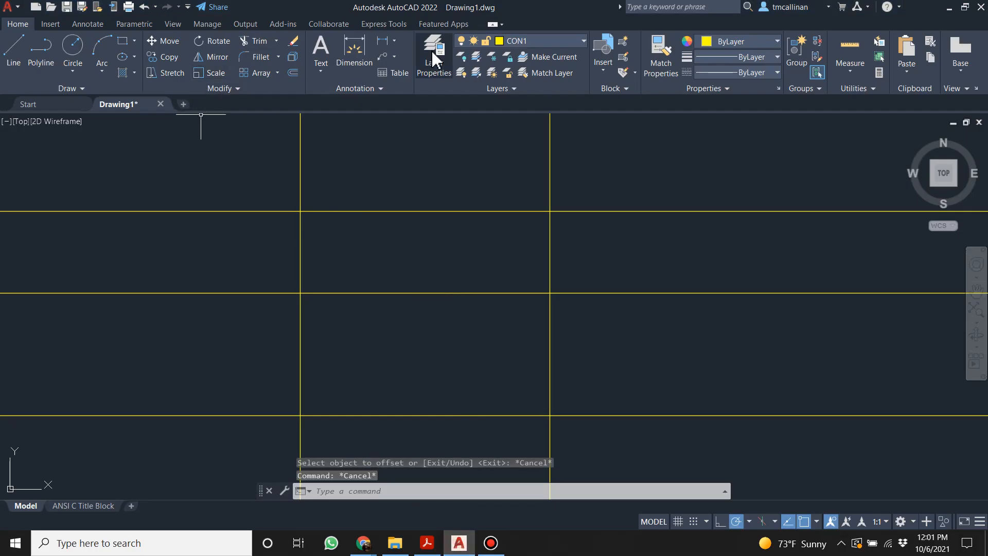
{"action": "left_click", "coordinate": [533, 41]}
{"action": "left_click", "coordinate": [514, 56]}
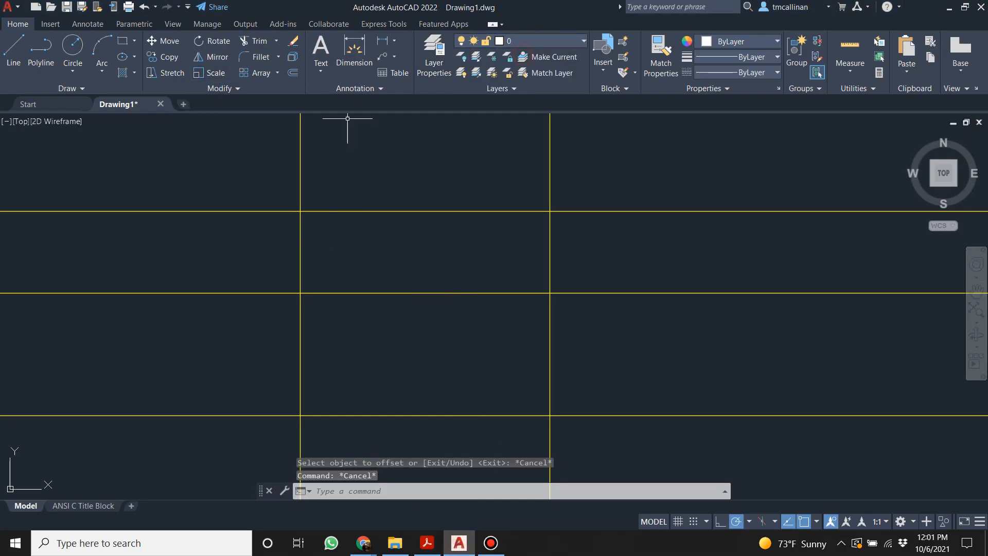
Draw a line 26 long to the right from the intersection of the left vertical and middle horizontal construction lines.
{"action": "left_click", "coordinate": [14, 49]}
{"action": "left_click", "coordinate": [300, 293]}
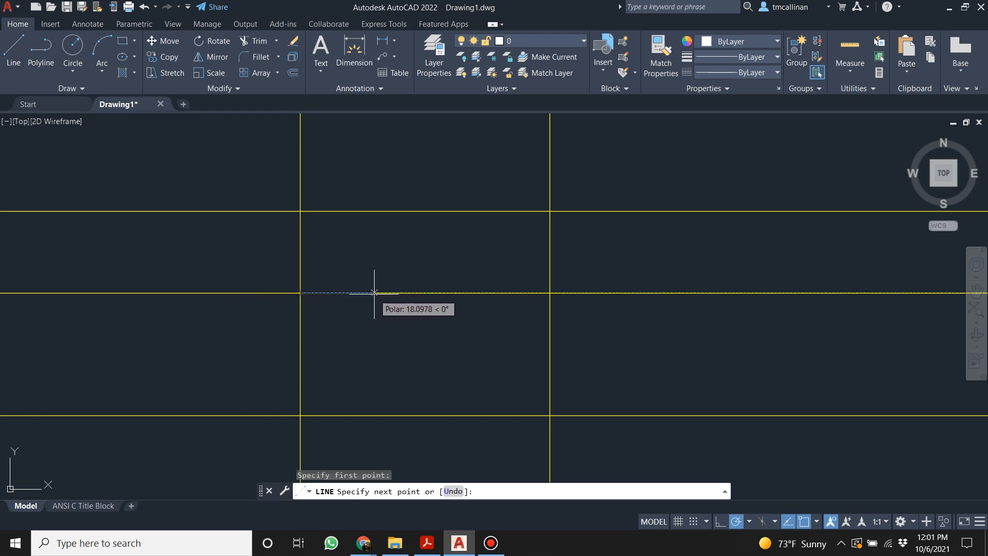
{"action": "type", "text": "26"}
{"action": "key", "text": "Return"}
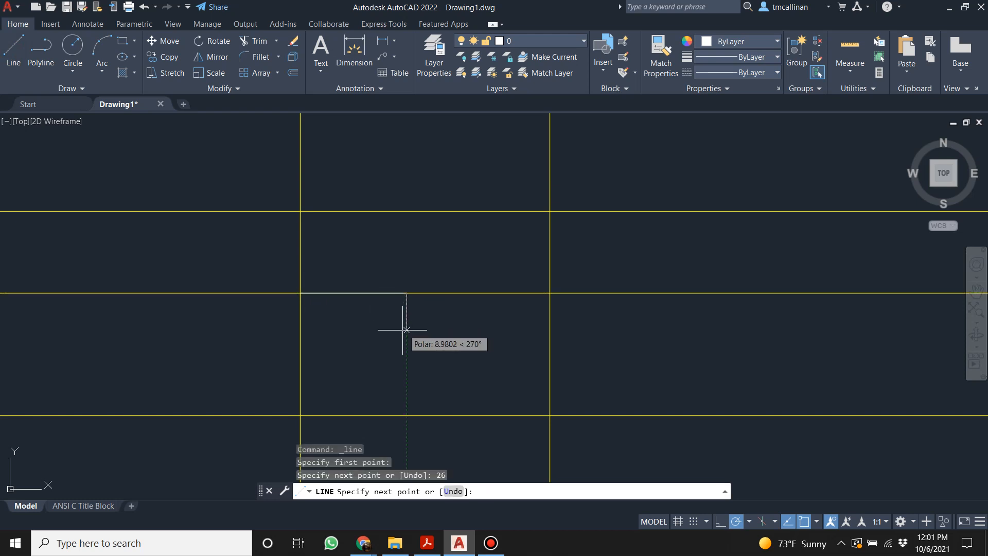
{"action": "key", "text": "Escape"}
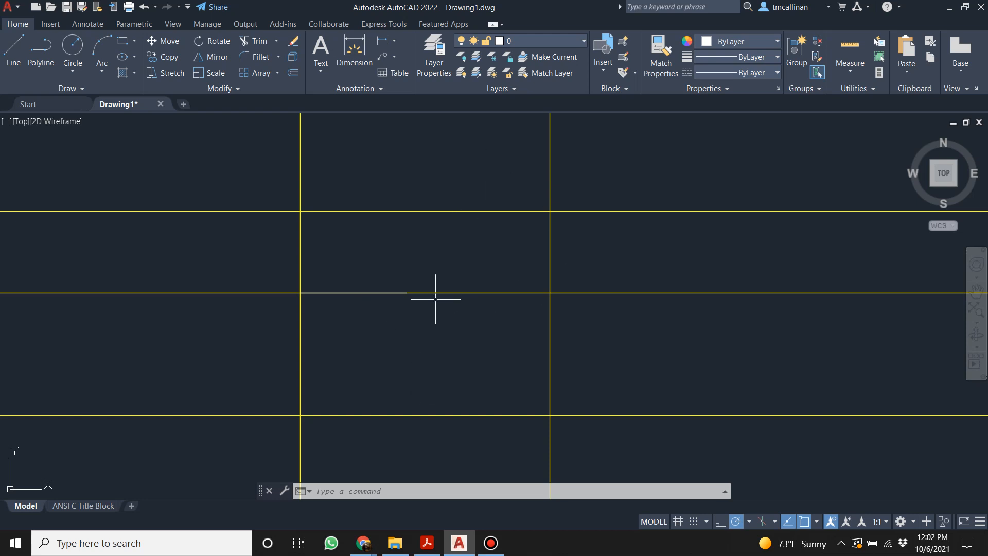
Recheck the PDF, and from the 26 line's right end draw 20 down, across to the right construction line, and down to the bottom one.
{"action": "left_click", "coordinate": [427, 543]}
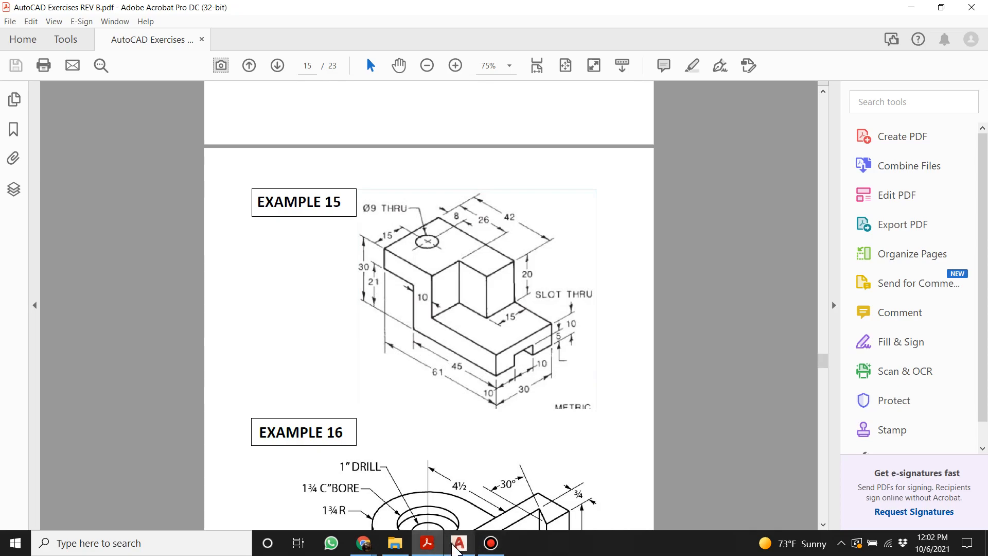
{"action": "left_click", "coordinate": [458, 543]}
{"action": "left_click", "coordinate": [14, 51]}
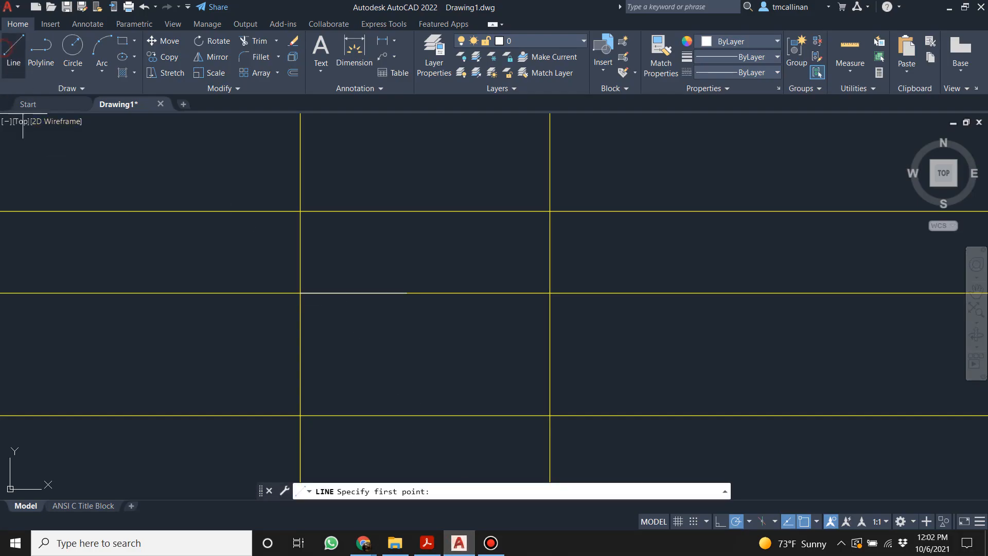
{"action": "left_click", "coordinate": [406, 292]}
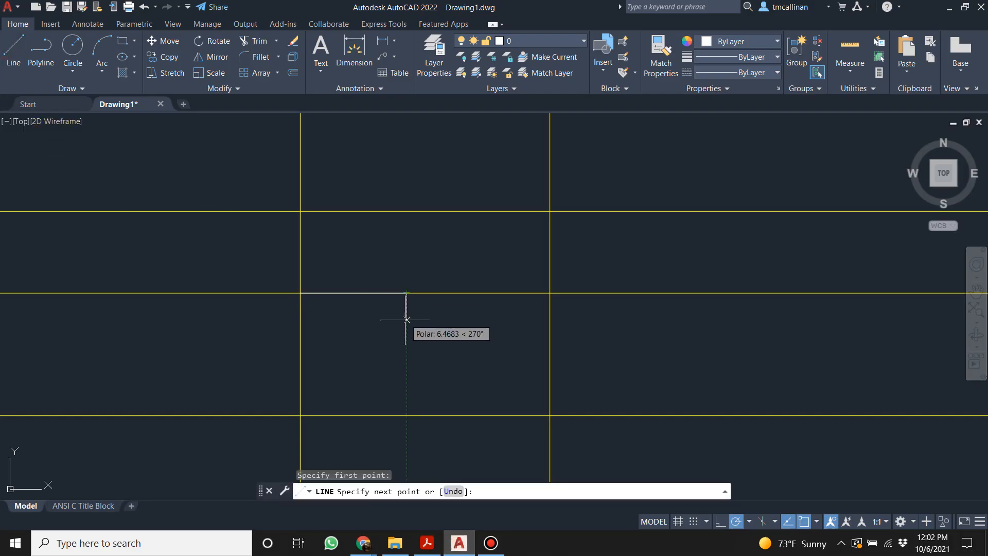
{"action": "type", "text": "20"}
{"action": "key", "text": "Return"}
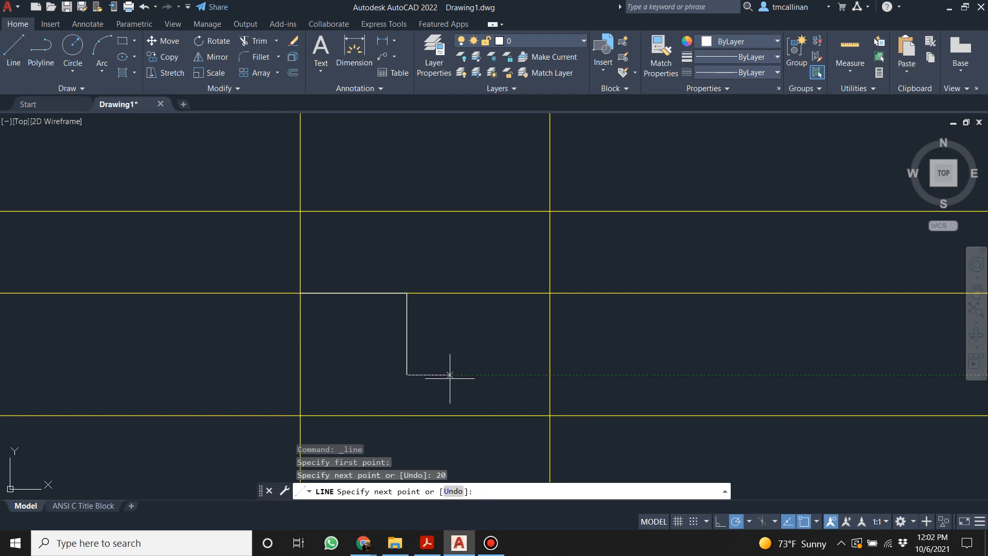
{"action": "left_click", "coordinate": [549, 375]}
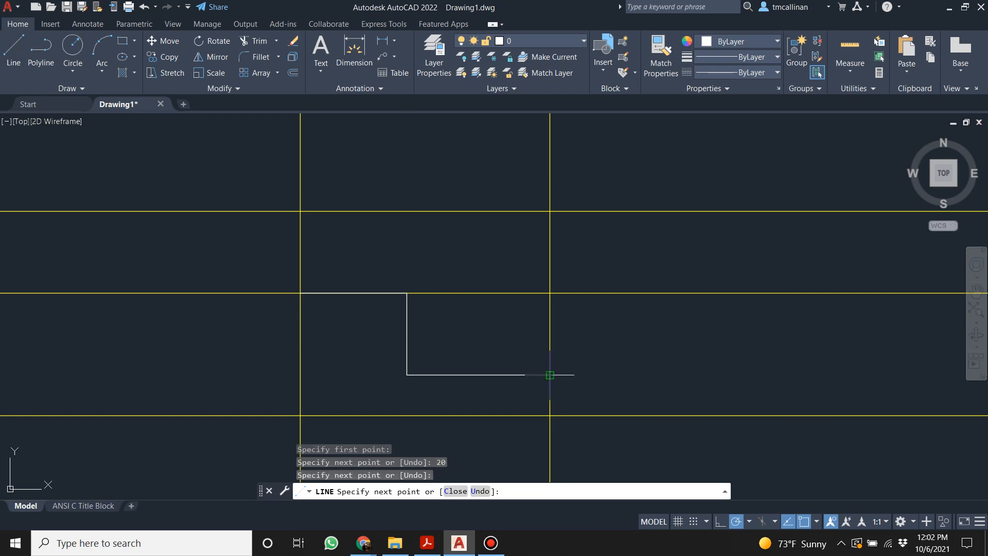
{"action": "left_click", "coordinate": [550, 414]}
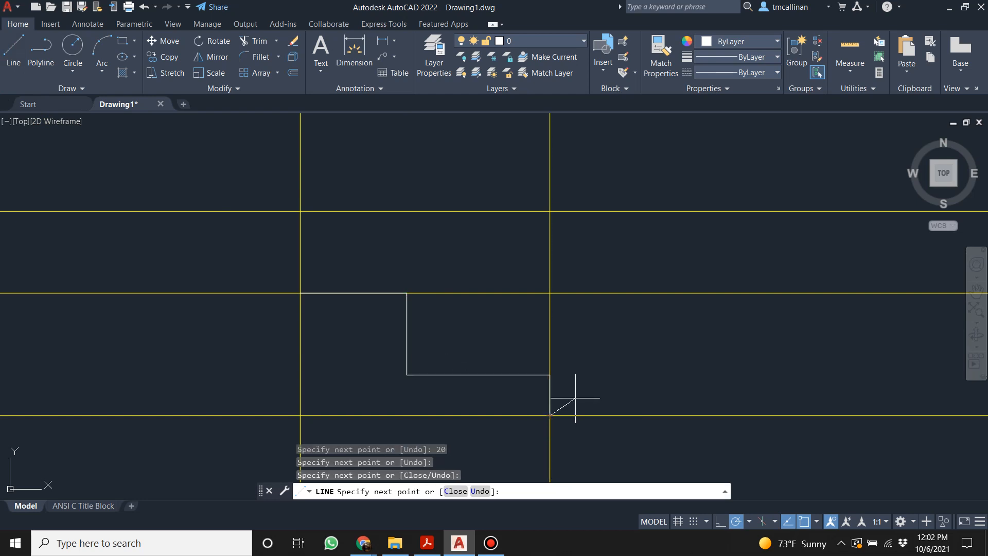
{"action": "key", "text": "Escape"}
Check the PDF and close the profile from its lower-right corner: 45 left, 21 up, left to the vertical construction line, up to the start.
{"action": "left_click", "coordinate": [431, 546]}
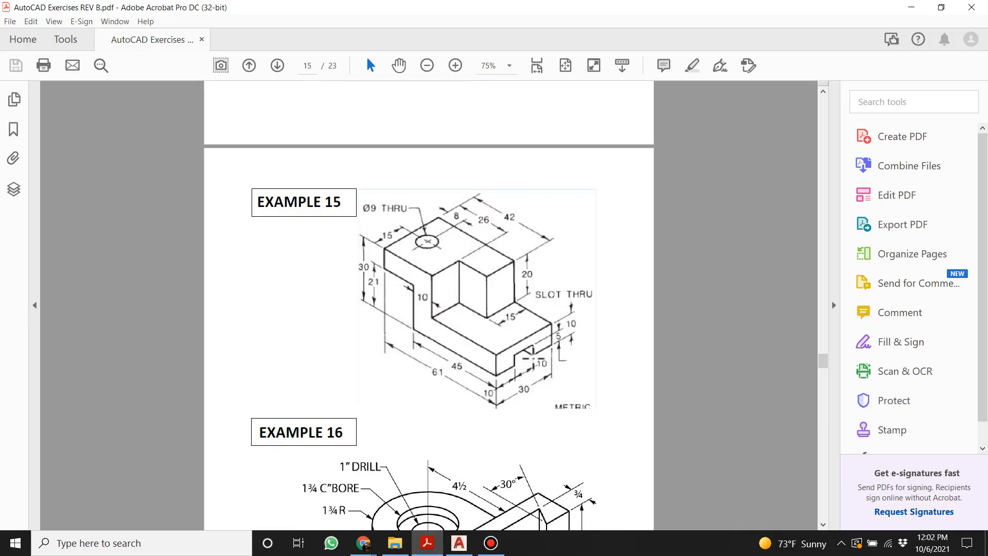
{"action": "left_click", "coordinate": [916, 7]}
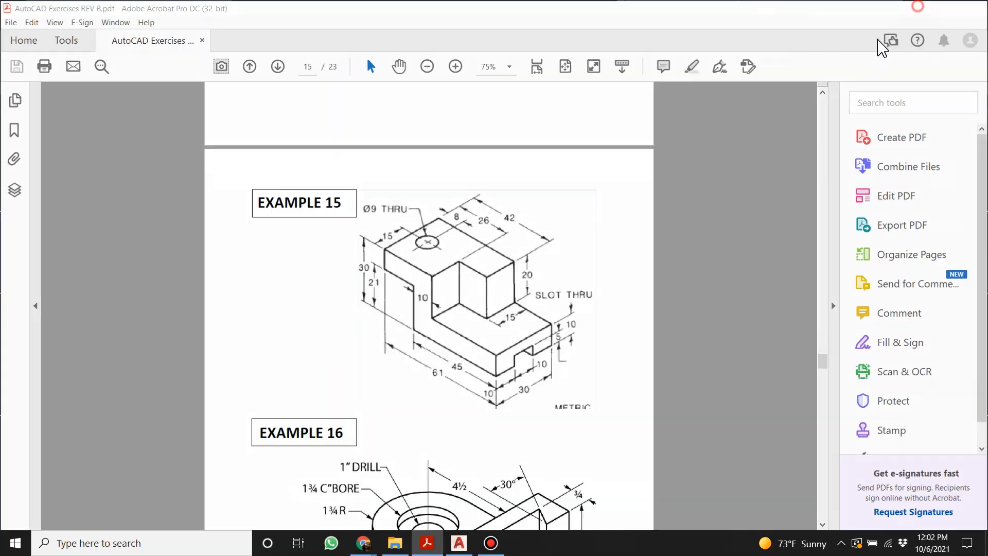
{"action": "left_click", "coordinate": [13, 51]}
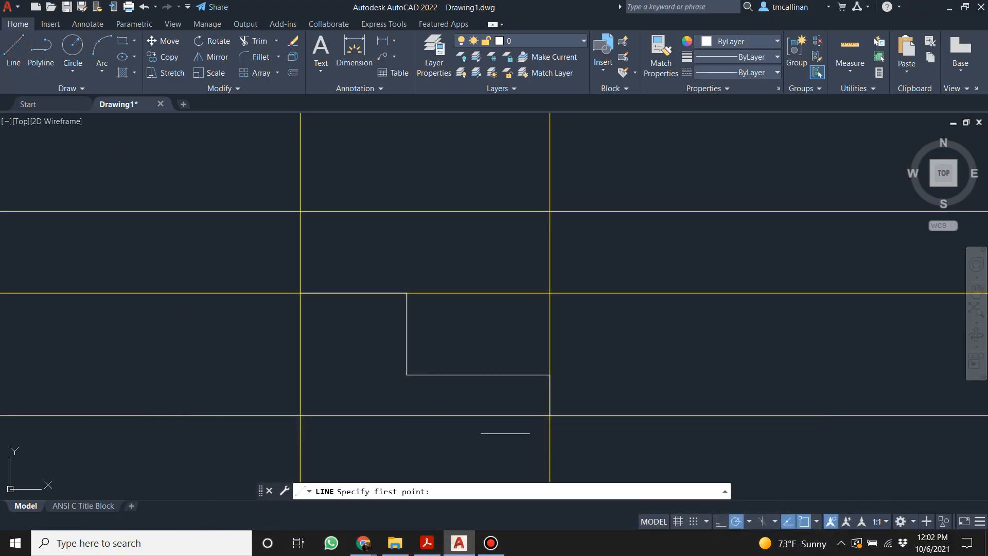
{"action": "left_click", "coordinate": [550, 415]}
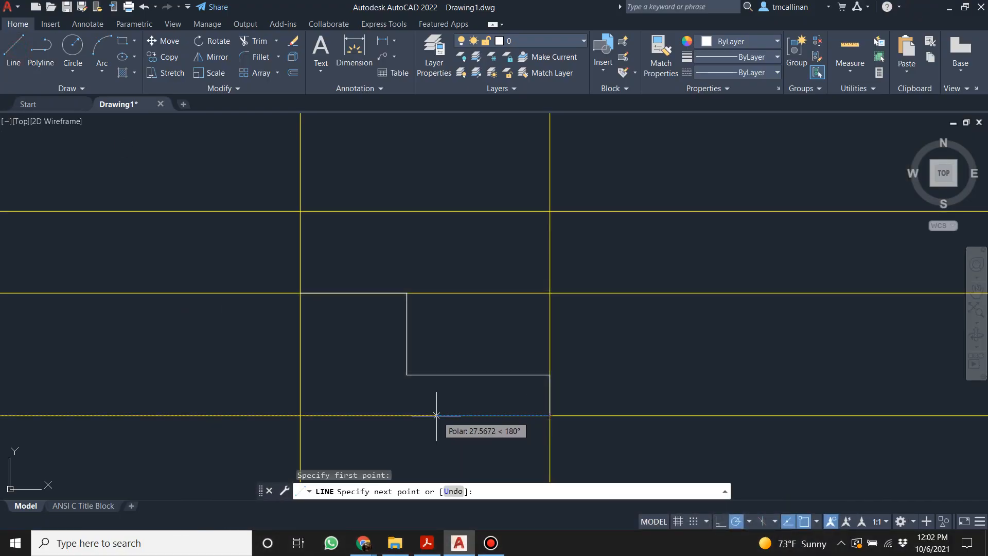
{"action": "type", "text": "4"}
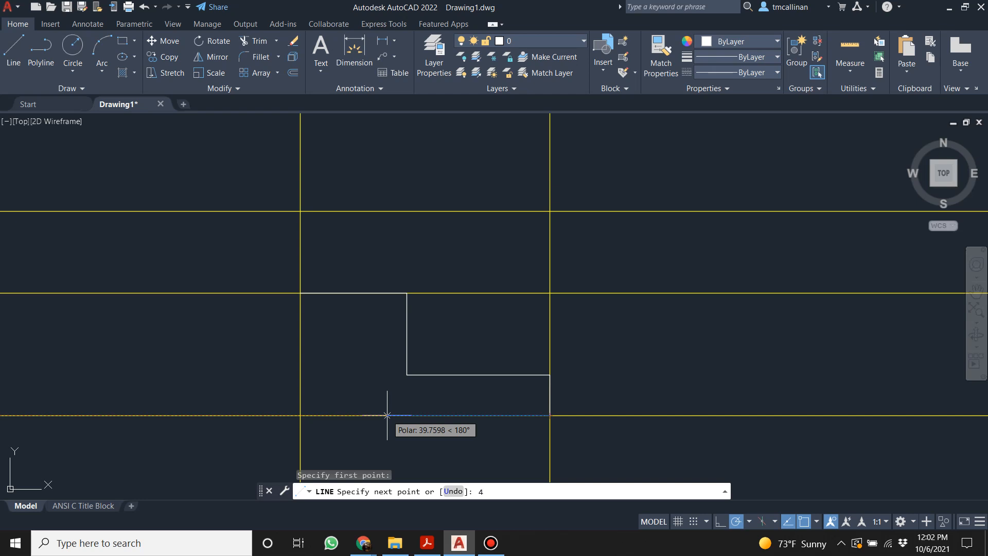
{"action": "type", "text": "5"}
{"action": "key", "text": "Return"}
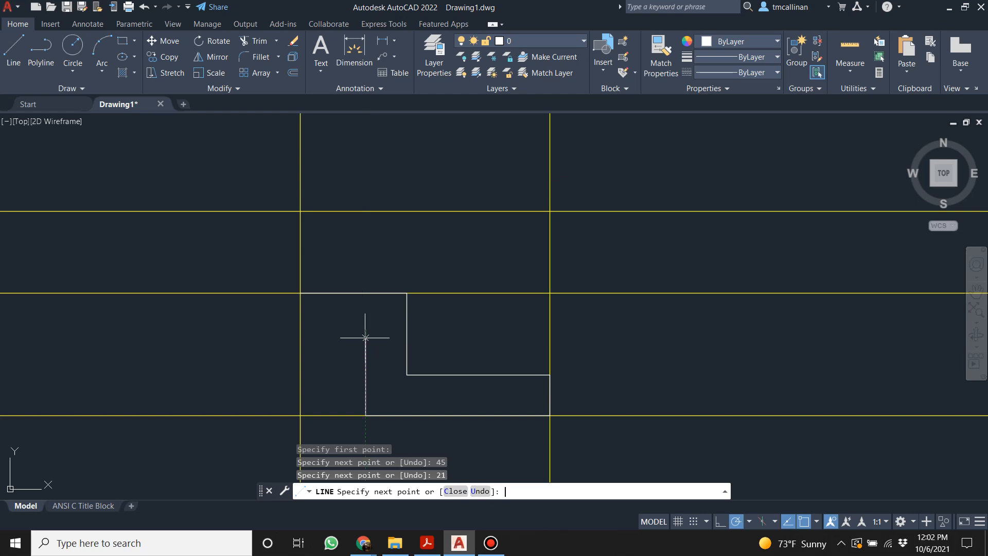
{"action": "left_click", "coordinate": [365, 333]}
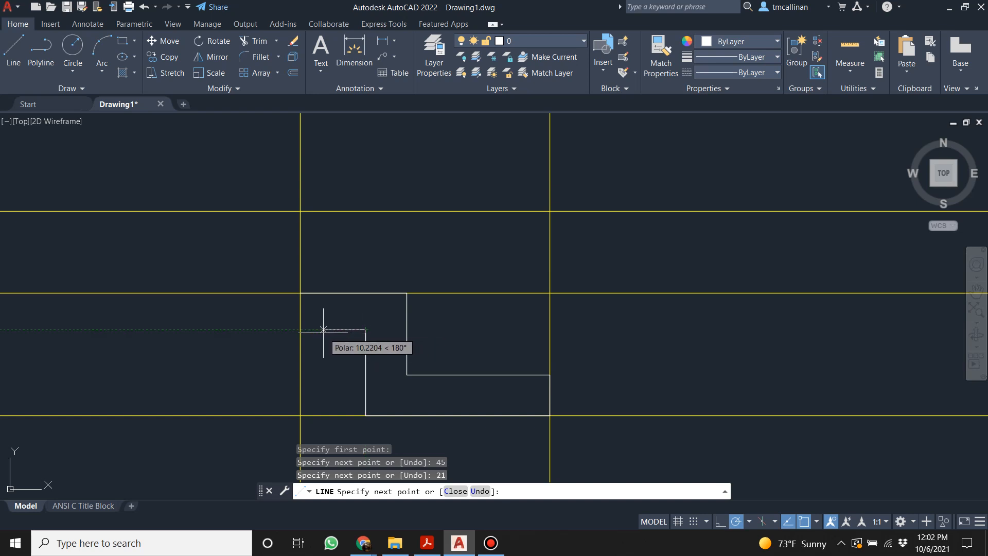
{"action": "left_click", "coordinate": [301, 329]}
{"action": "left_click", "coordinate": [300, 292]}
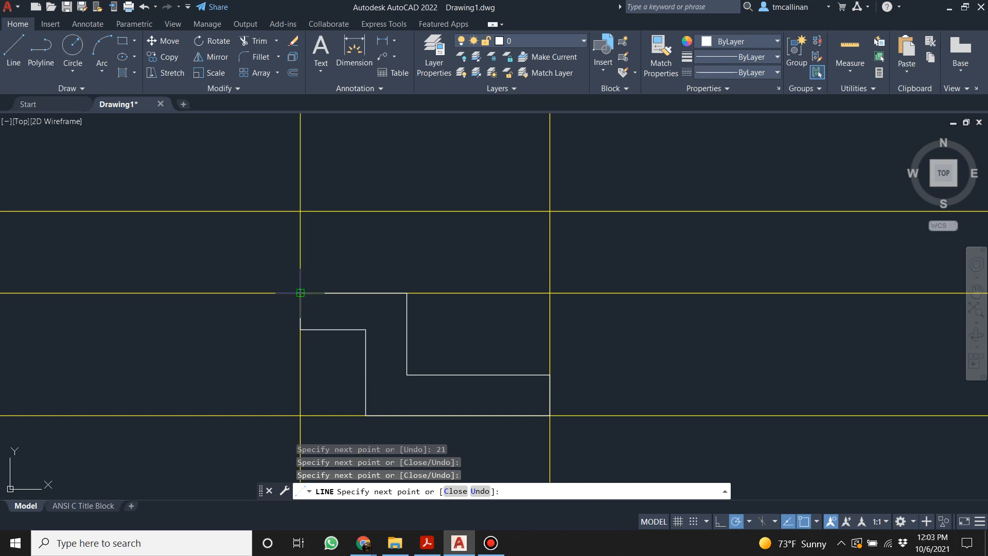
{"action": "key", "text": "Escape"}
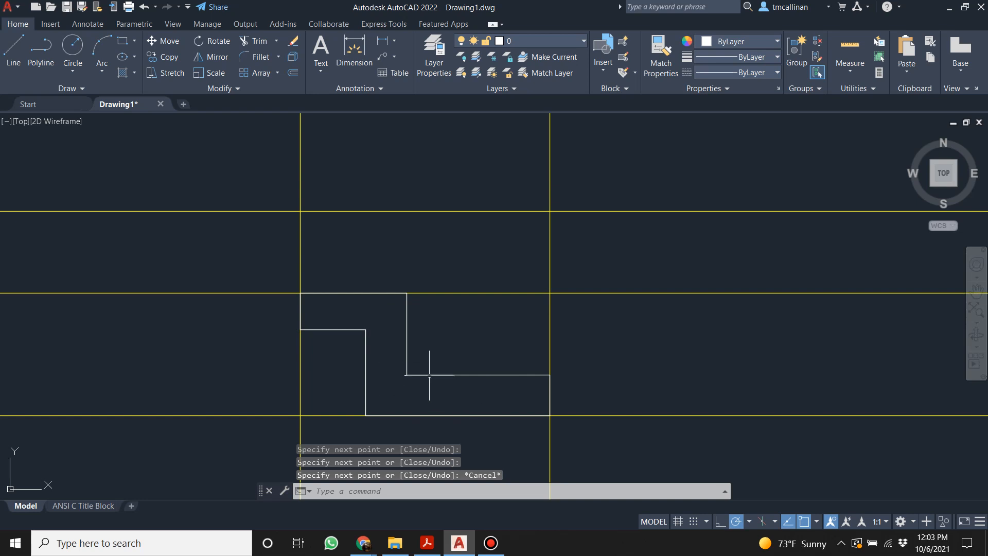
Review the Example 15 dimensions in the Acrobat PDF and return to the AutoCAD drawing.
{"action": "left_click", "coordinate": [429, 546]}
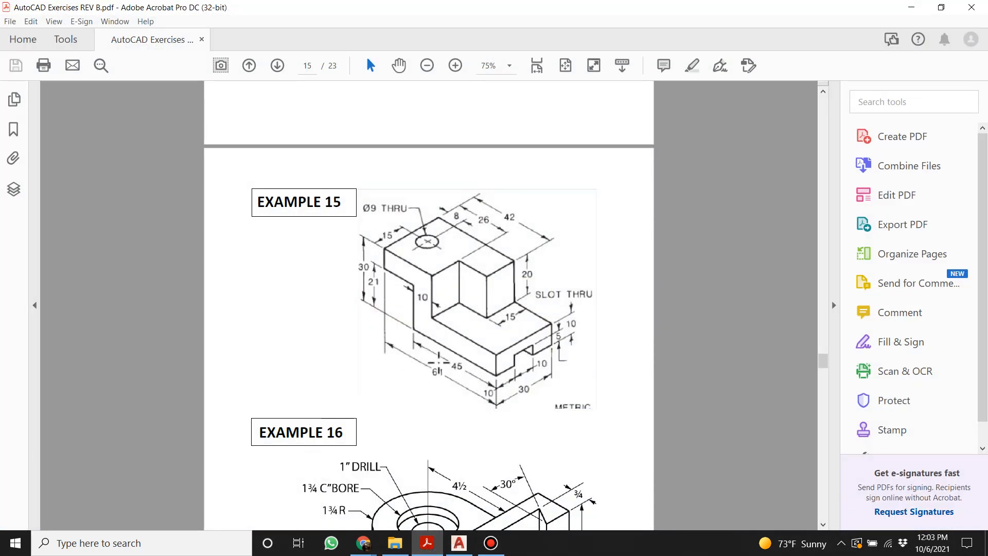
{"action": "left_click", "coordinate": [458, 542]}
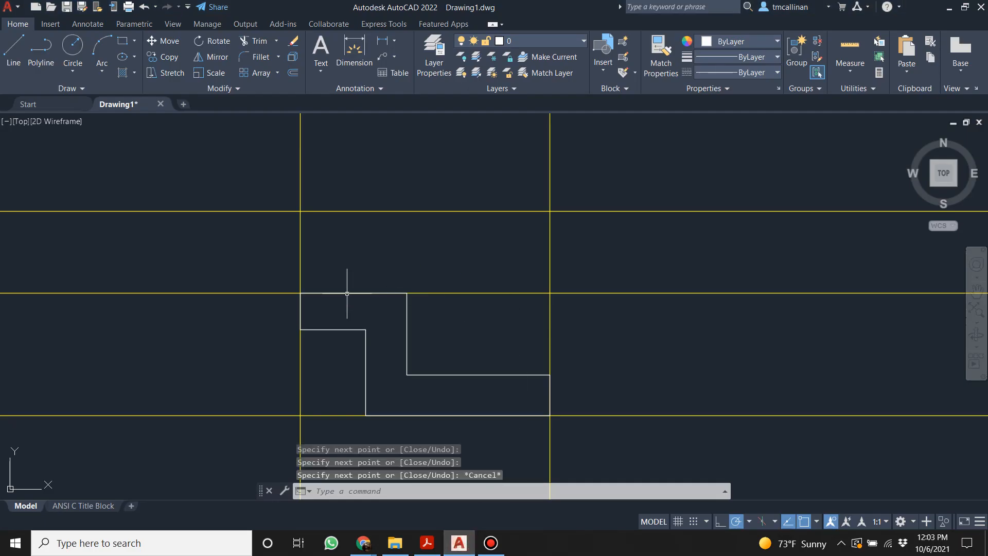
Check the Example 15 dimensions in the Acrobat PDF, calculate 42-26 in Calculator, and return to the AutoCAD drawing.
{"action": "left_click", "coordinate": [426, 543]}
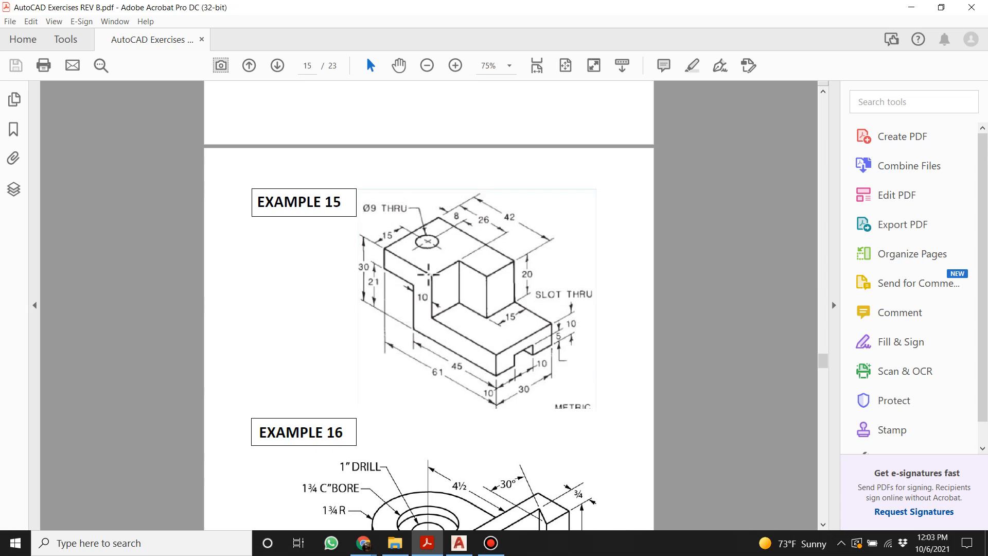
{"action": "left_click", "coordinate": [82, 542]}
{"action": "type", "text": "calc"}
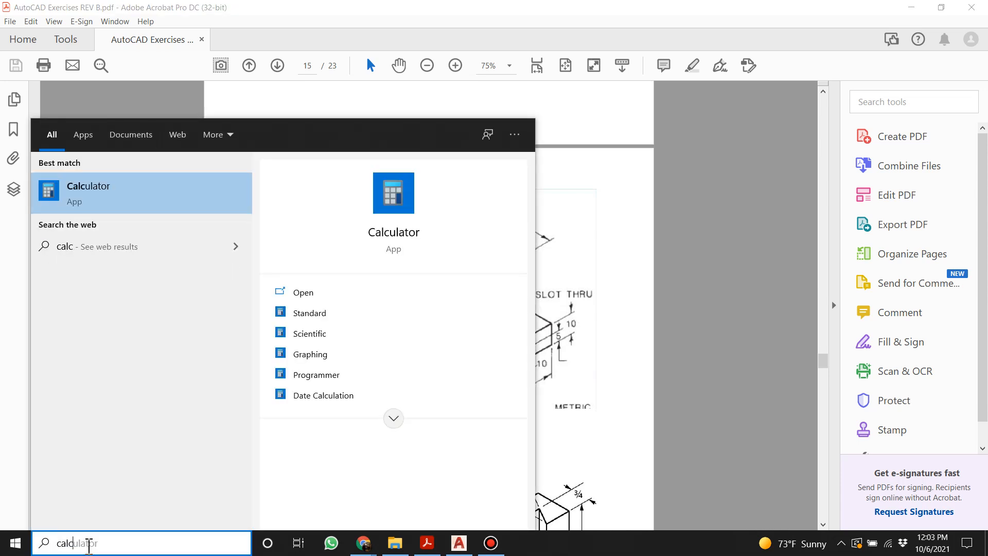
{"action": "key", "text": "Return"}
{"action": "type", "text": "42"}
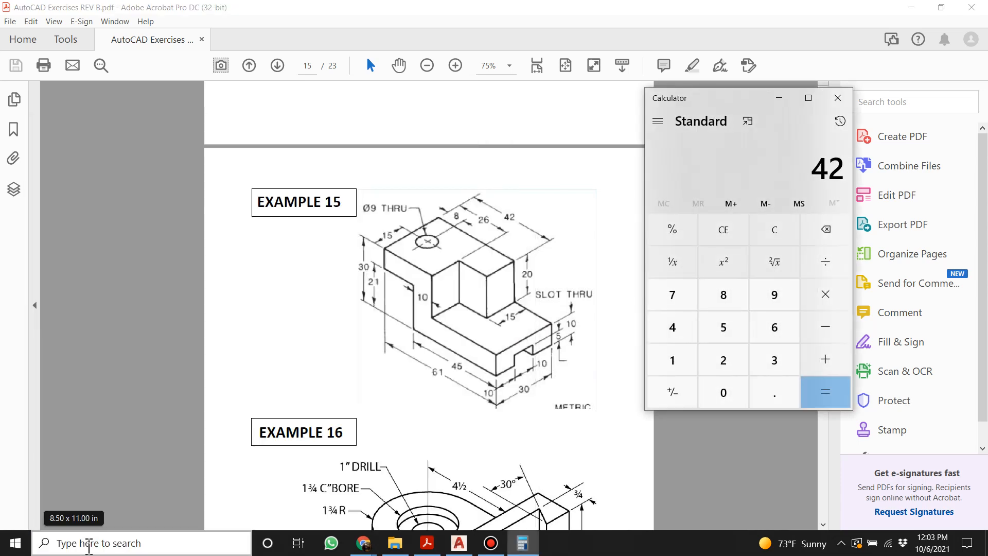
{"action": "key", "text": "Return"}
{"action": "type", "text": "42-26"}
{"action": "key", "text": "Return"}
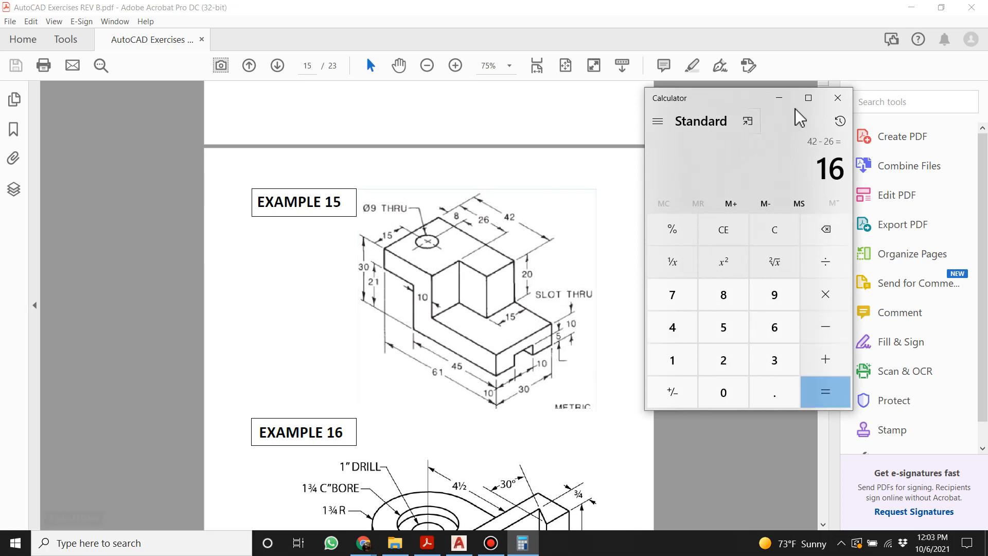
{"action": "left_click", "coordinate": [838, 98]}
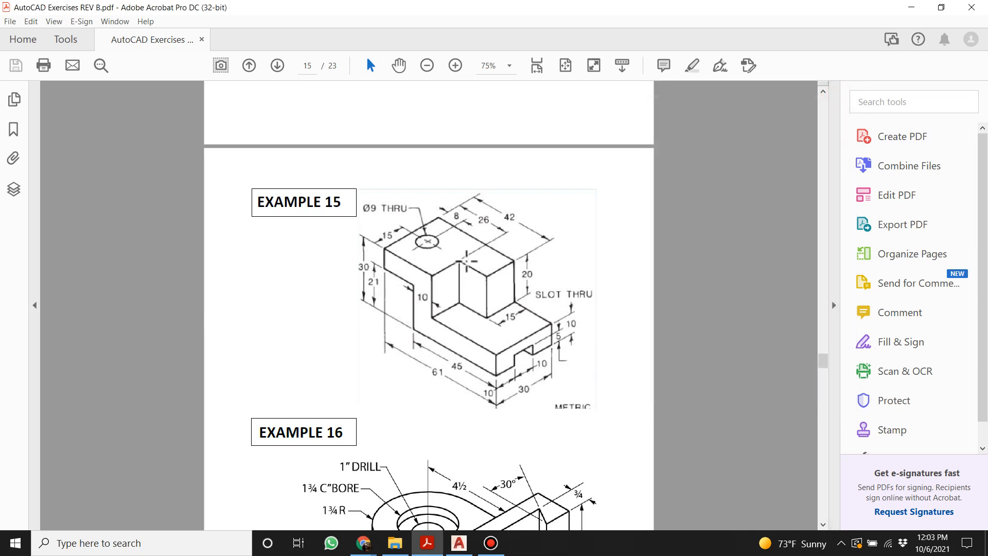
{"action": "left_click", "coordinate": [458, 542]}
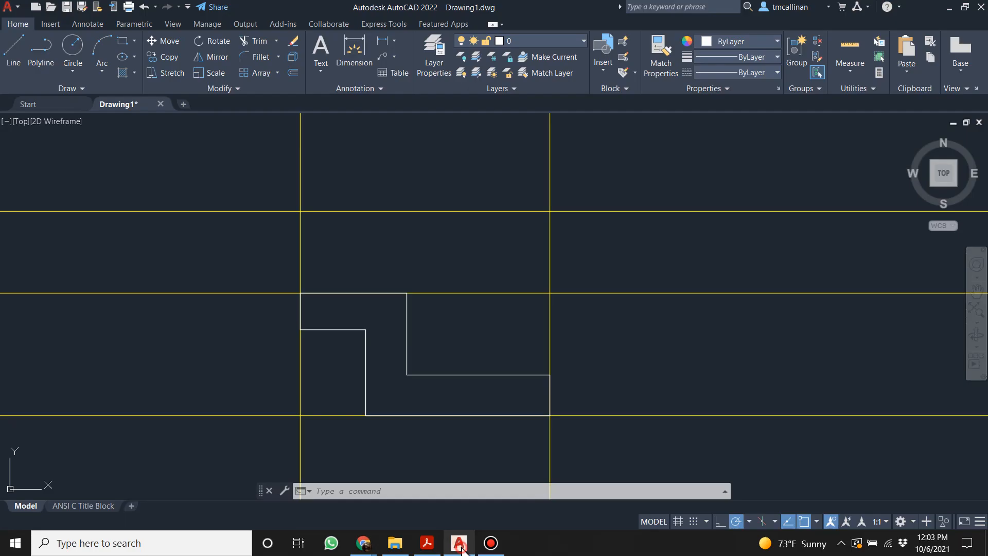
From the right end of the 26 line, draw a line 16 to the right and another straight down to the ledge.
{"action": "left_click", "coordinate": [12, 54]}
{"action": "left_click", "coordinate": [407, 293]}
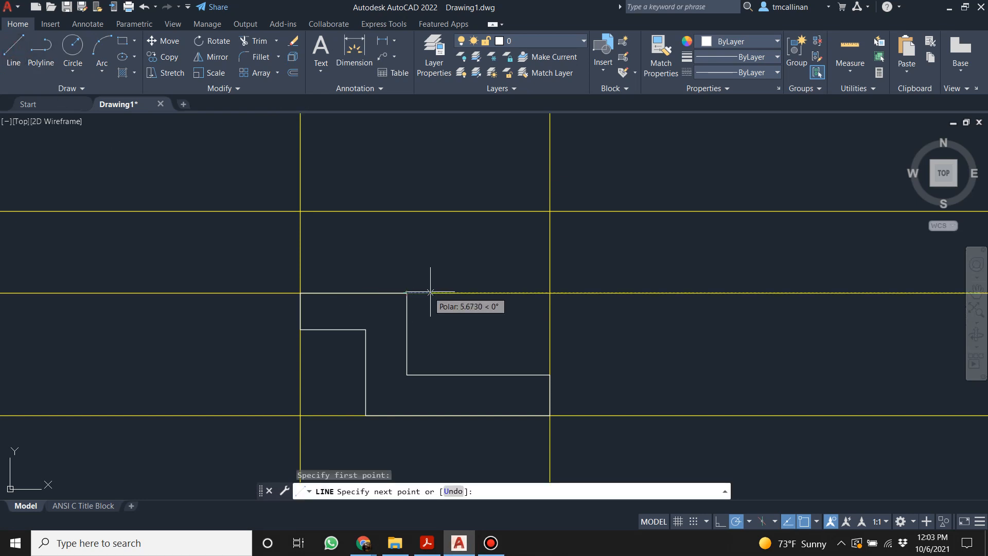
{"action": "key", "text": "Return"}
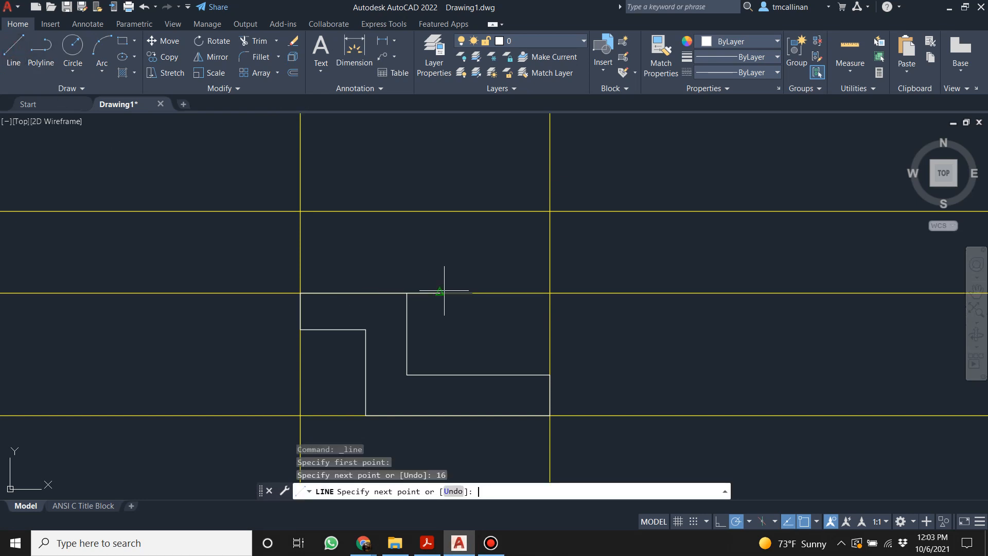
{"action": "left_click", "coordinate": [472, 375]}
{"action": "key", "text": "Escape"}
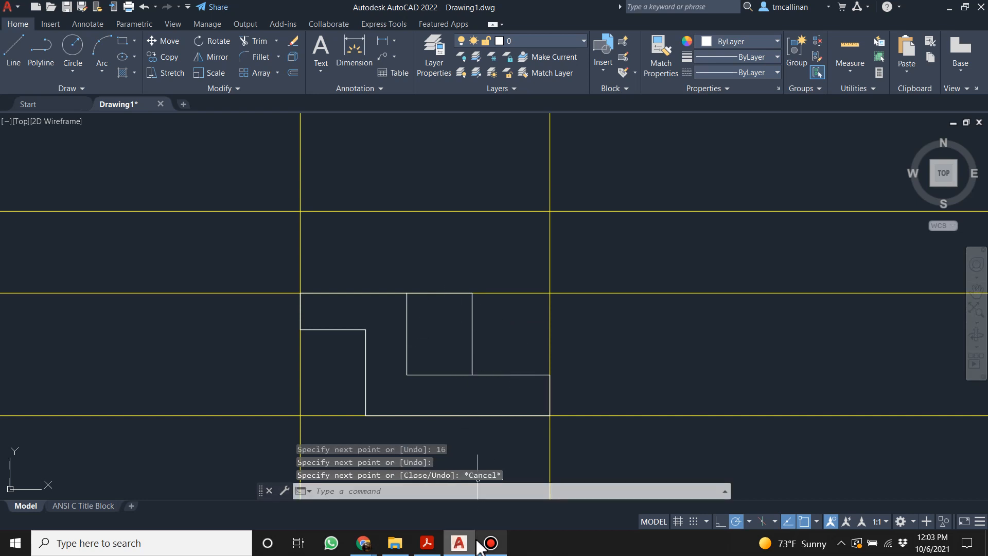
Recheck Example 15 in the Acrobat PDF, and in AutoCAD add the multiline text FRONT VIEW below the profile.
{"action": "mouse_move", "coordinate": [453, 545]}
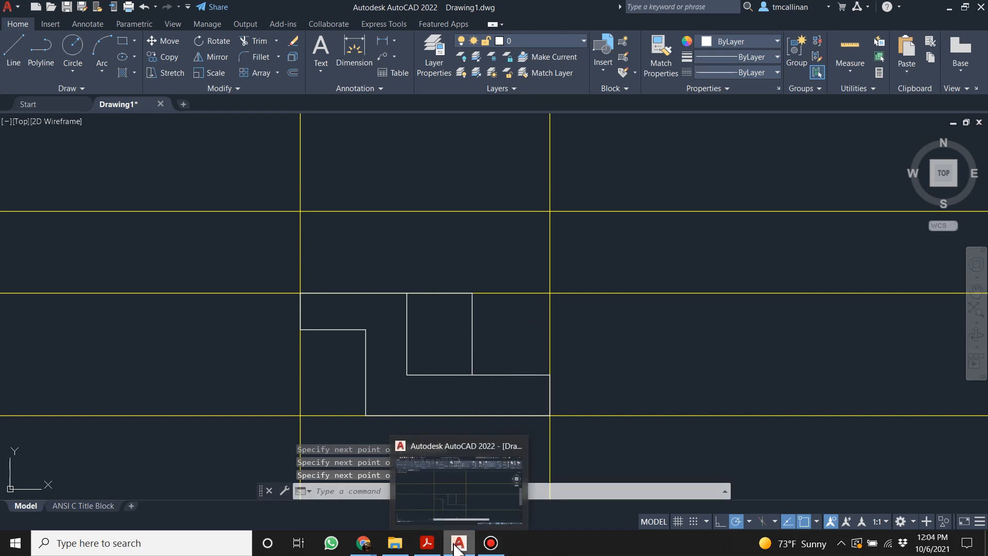
{"action": "left_click", "coordinate": [427, 542]}
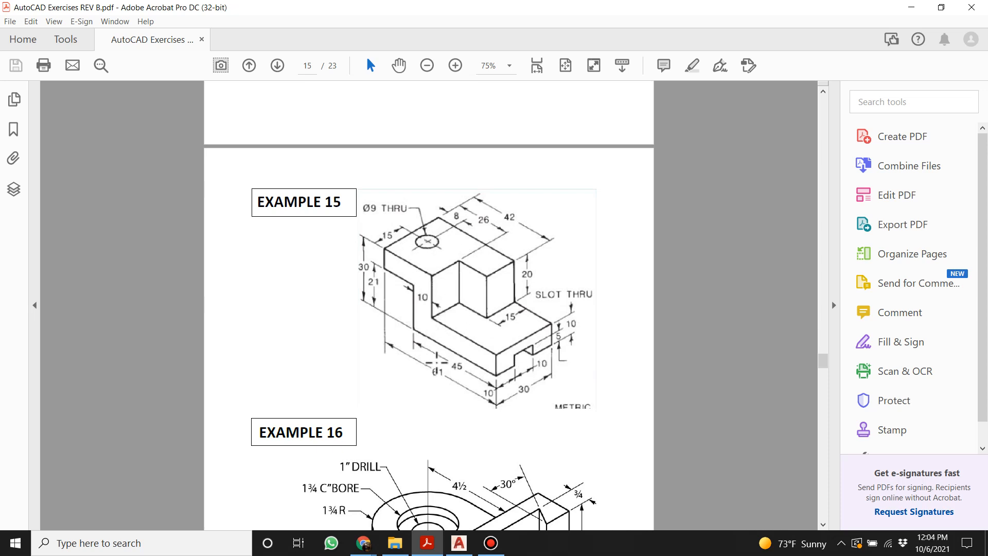
{"action": "left_click", "coordinate": [468, 549]}
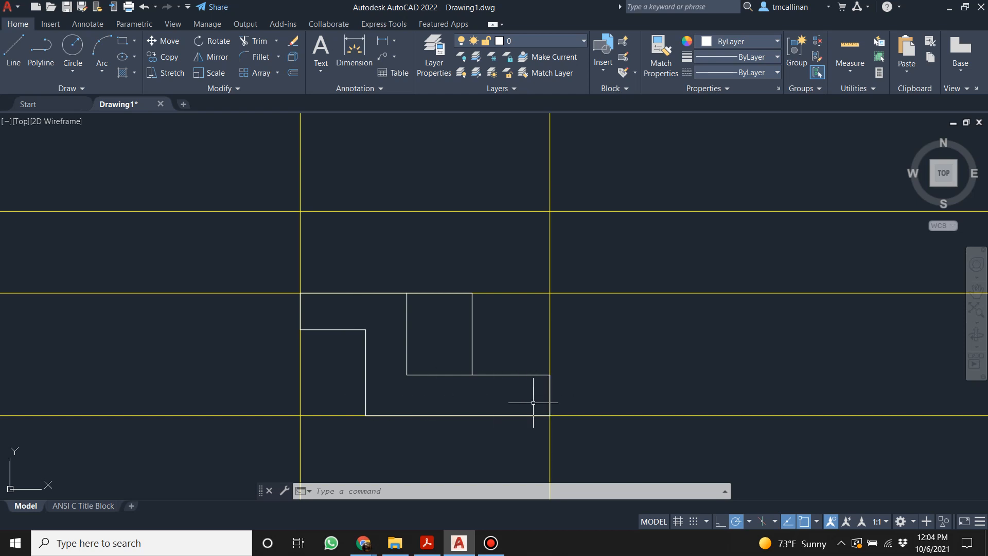
{"action": "scroll", "coordinate": [498, 383], "scroll_direction": "down", "scroll_amount": 3}
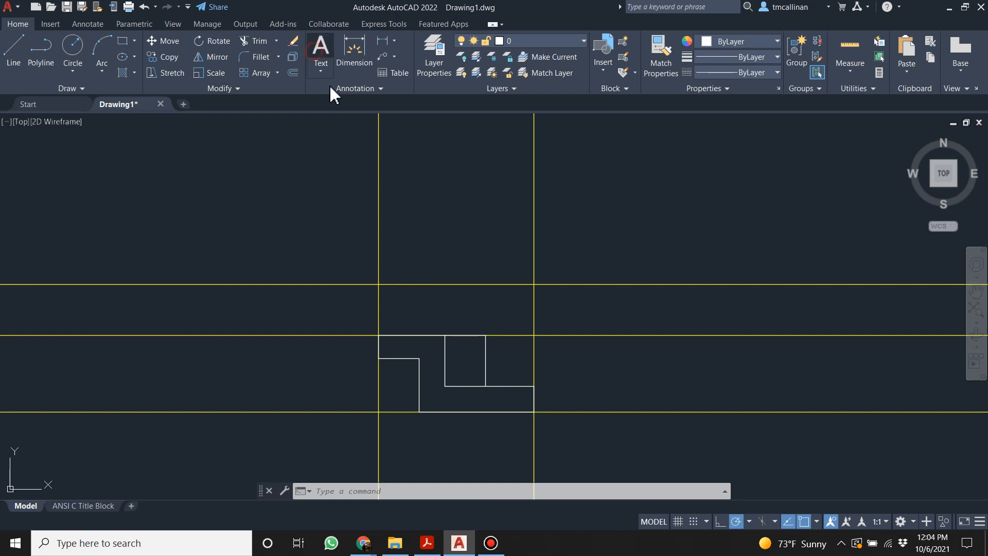
{"action": "left_click", "coordinate": [322, 51]}
{"action": "scroll", "coordinate": [428, 442], "scroll_direction": "up", "scroll_amount": 2}
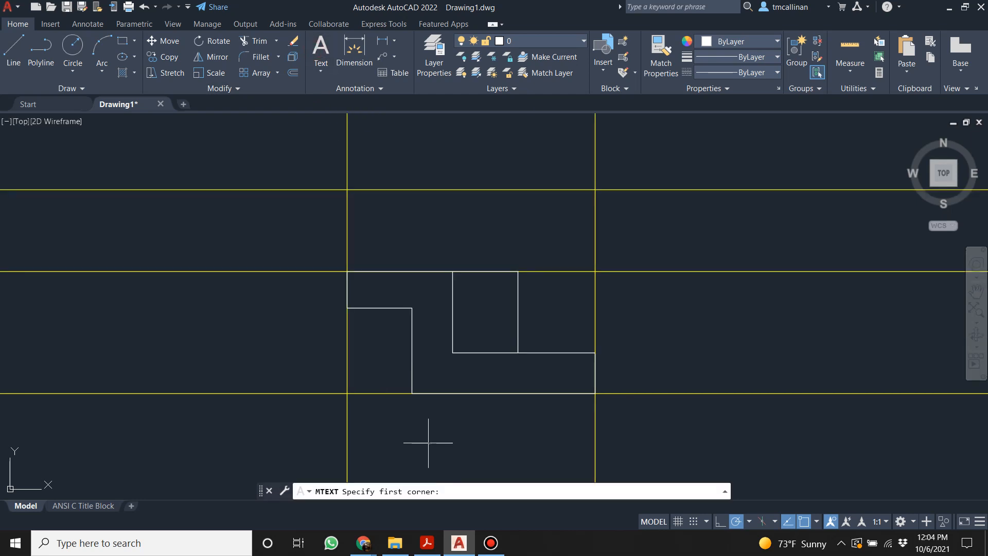
{"action": "left_click", "coordinate": [411, 409]}
{"action": "left_click", "coordinate": [516, 431]}
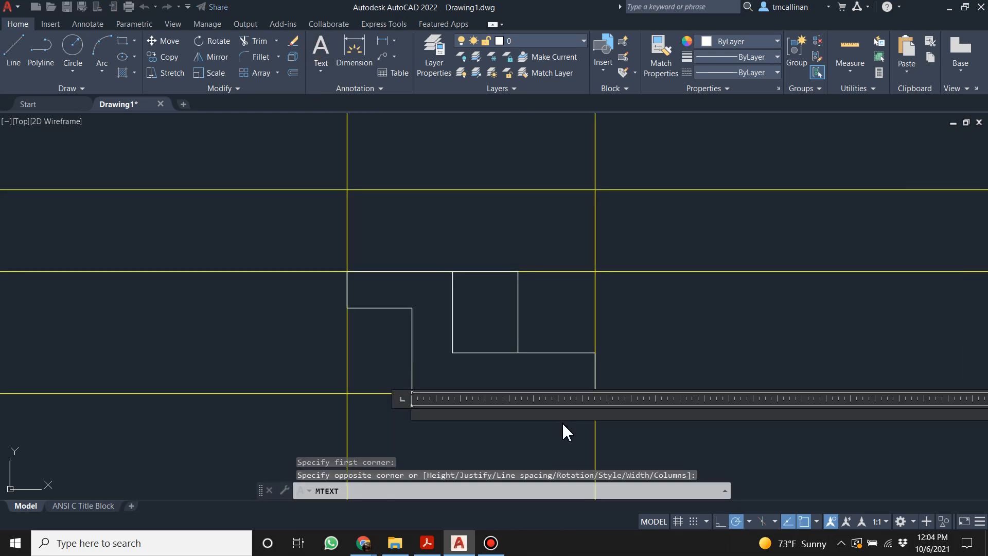
{"action": "type", "text": "FRONT"}
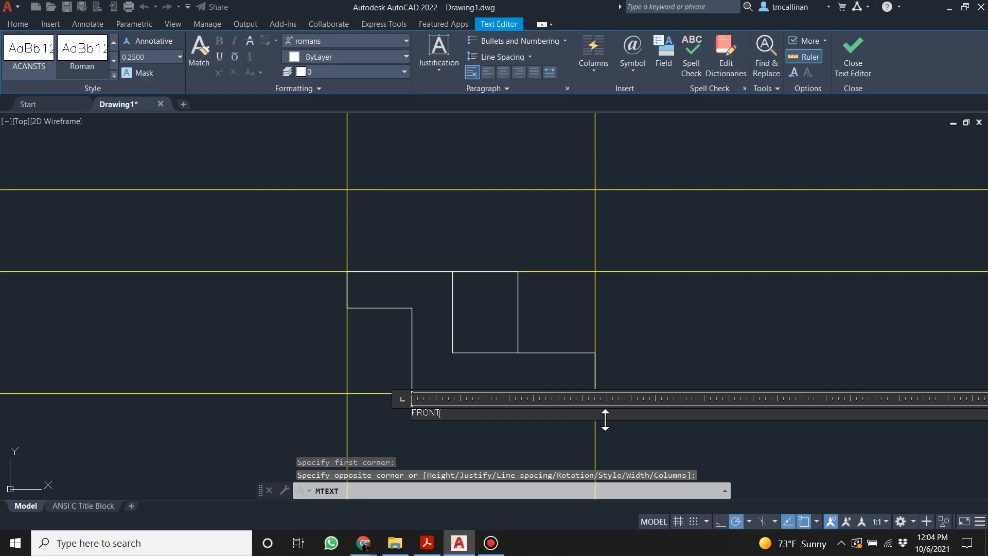
{"action": "type", "text": " VIEW"}
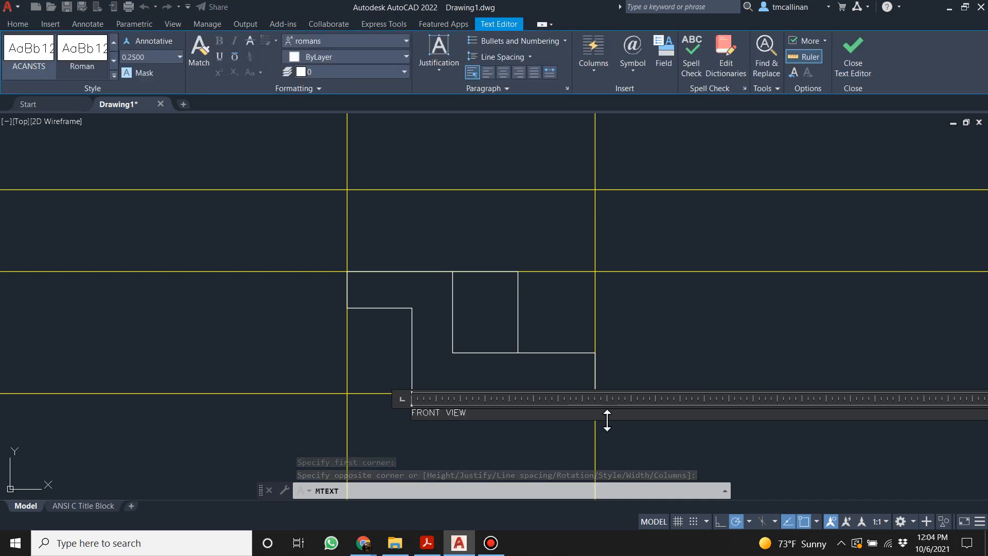
Change the font of the whole FRONT VIEW label to Calibri and finish editing the text.
{"action": "key", "text": "ctrl+a"}
{"action": "left_click", "coordinate": [326, 43]}
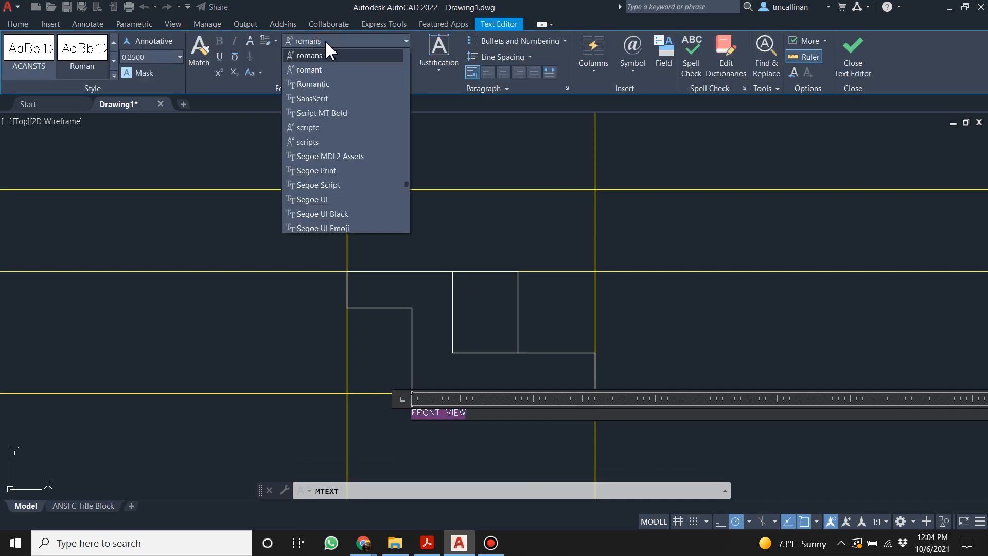
{"action": "scroll", "coordinate": [330, 55], "scroll_direction": "up", "scroll_amount": 10}
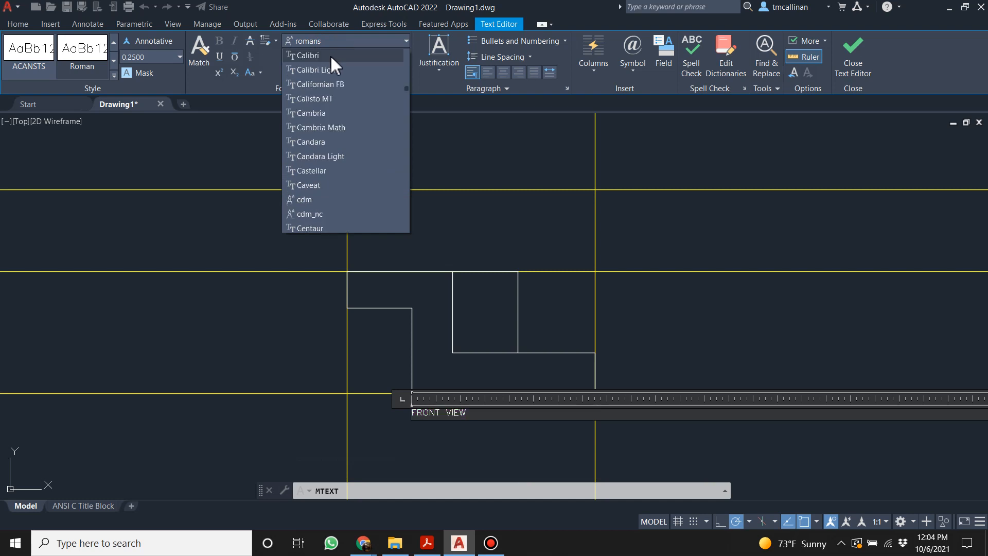
{"action": "left_click", "coordinate": [330, 54]}
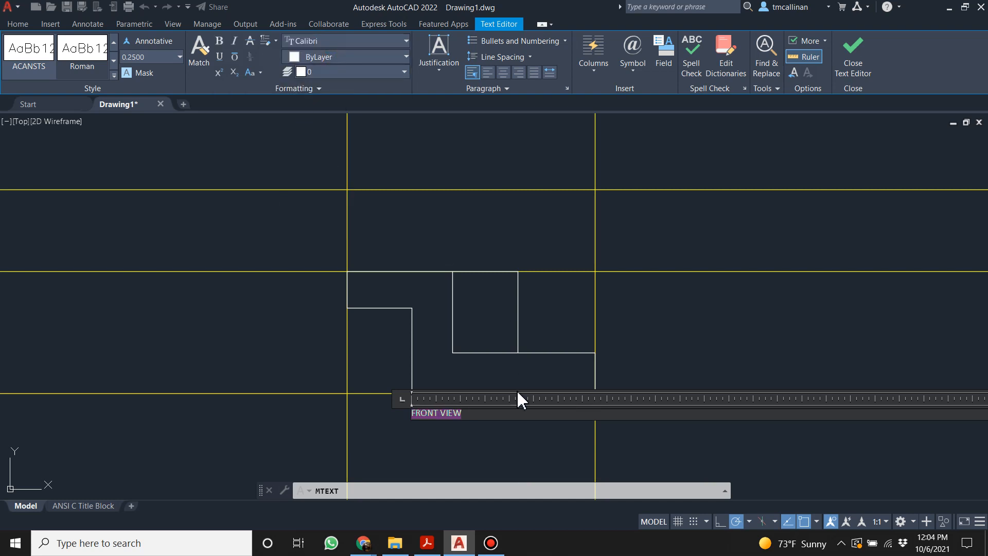
{"action": "left_click", "coordinate": [414, 408]}
Set the text height of the FRONT VIEW label to 1.
{"action": "scroll", "coordinate": [411, 409], "scroll_direction": "up", "scroll_amount": 2}
{"action": "double_click", "coordinate": [415, 408]}
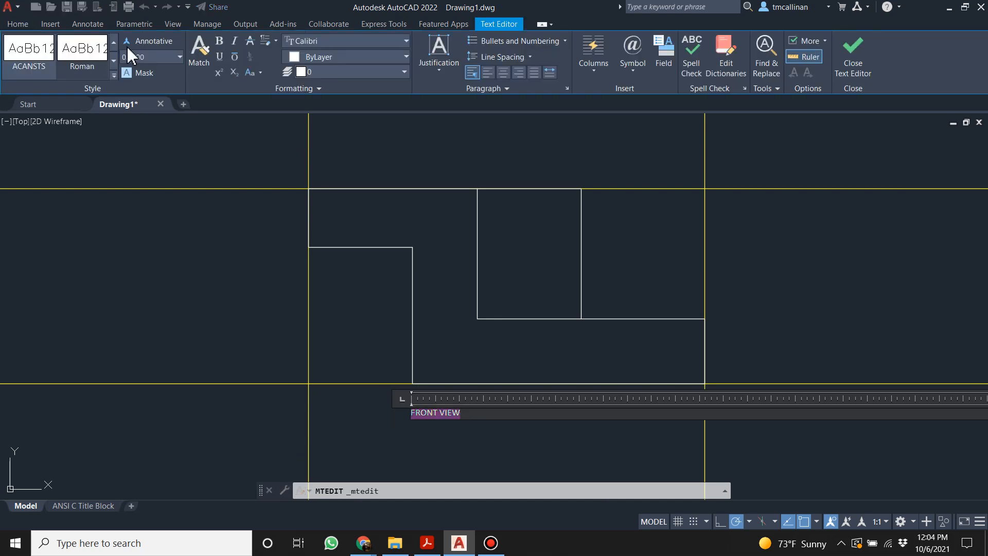
{"action": "left_click", "coordinate": [146, 57]}
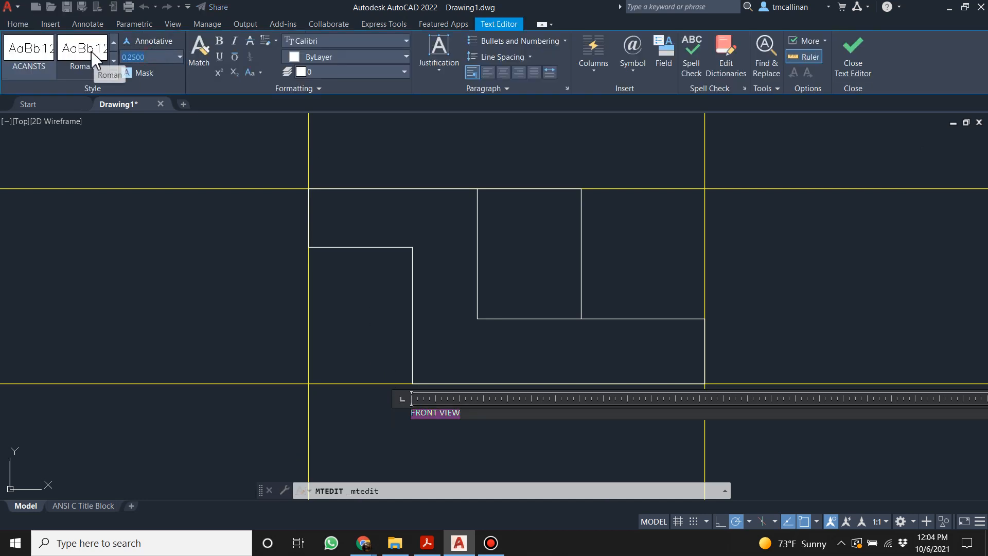
{"action": "type", "text": "1"}
{"action": "key", "text": "Return"}
{"action": "left_click", "coordinate": [220, 232]}
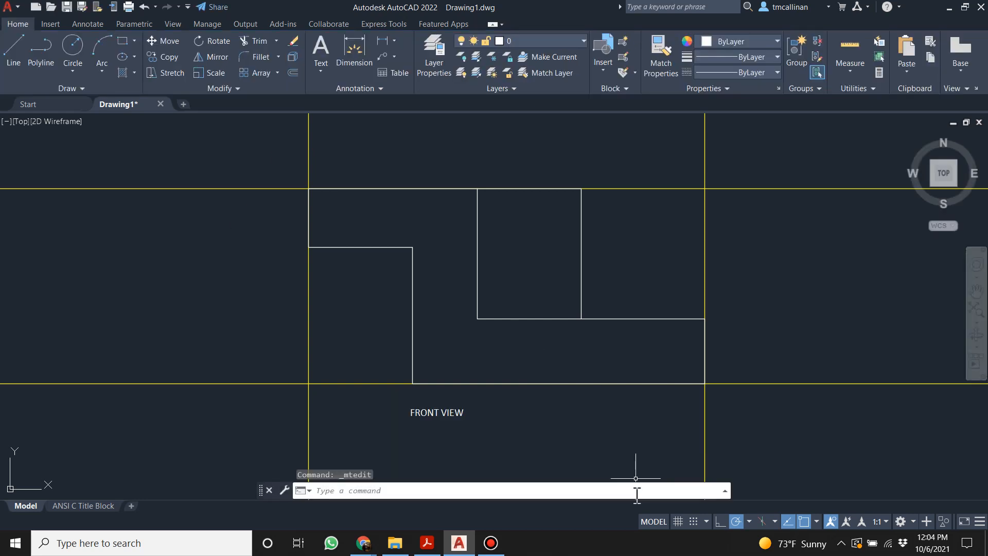
Move the FRONT VIEW label to the right beneath the profile and set its text height to 2.
{"action": "scroll", "coordinate": [452, 408], "scroll_direction": "down", "scroll_amount": 2}
{"action": "left_click", "coordinate": [450, 418]}
{"action": "scroll", "coordinate": [449, 418], "scroll_direction": "up", "scroll_amount": 2}
{"action": "key", "text": "Escape"}
{"action": "double_click", "coordinate": [494, 410]}
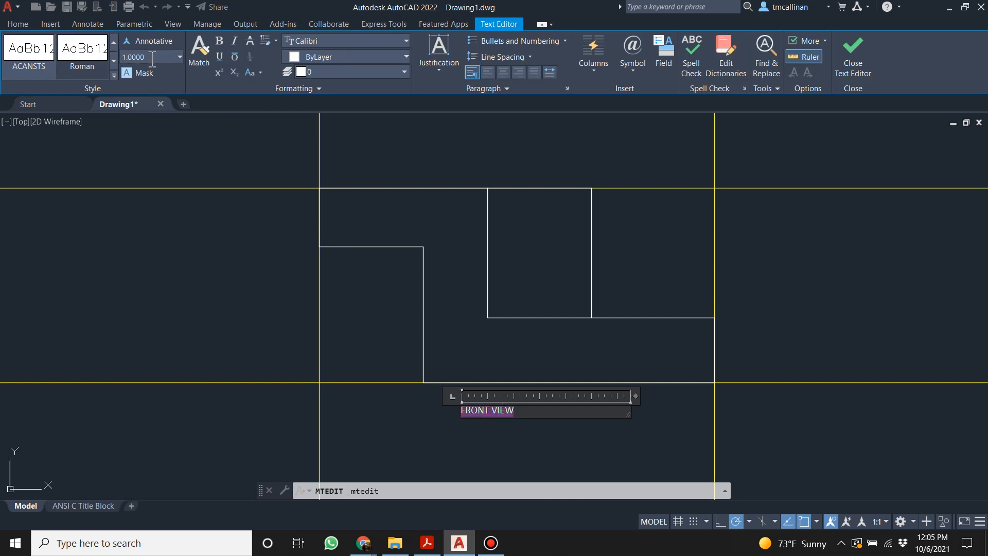
{"action": "type", "text": "2"}
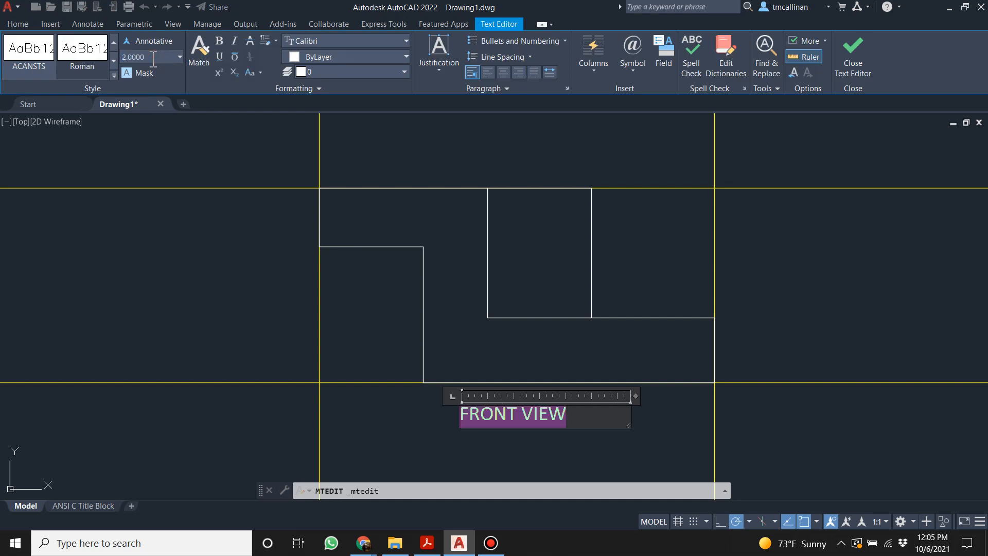
{"action": "left_click", "coordinate": [179, 322]}
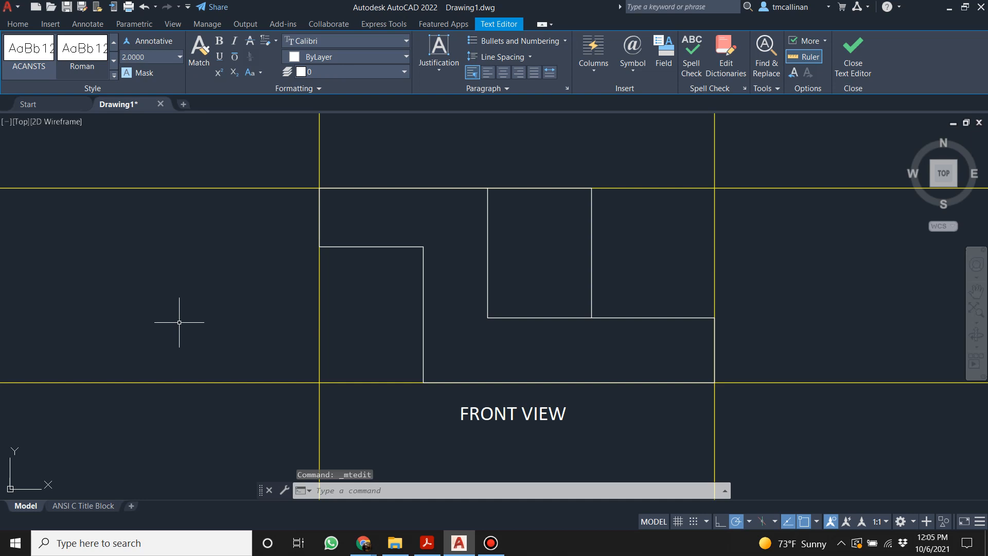
Paste a copy of the FRONT VIEW label between the top and middle horizontal construction lines, above the profile.
{"action": "scroll", "coordinate": [452, 237], "scroll_direction": "down", "scroll_amount": 4}
{"action": "scroll", "coordinate": [454, 235], "scroll_direction": "up", "scroll_amount": 2}
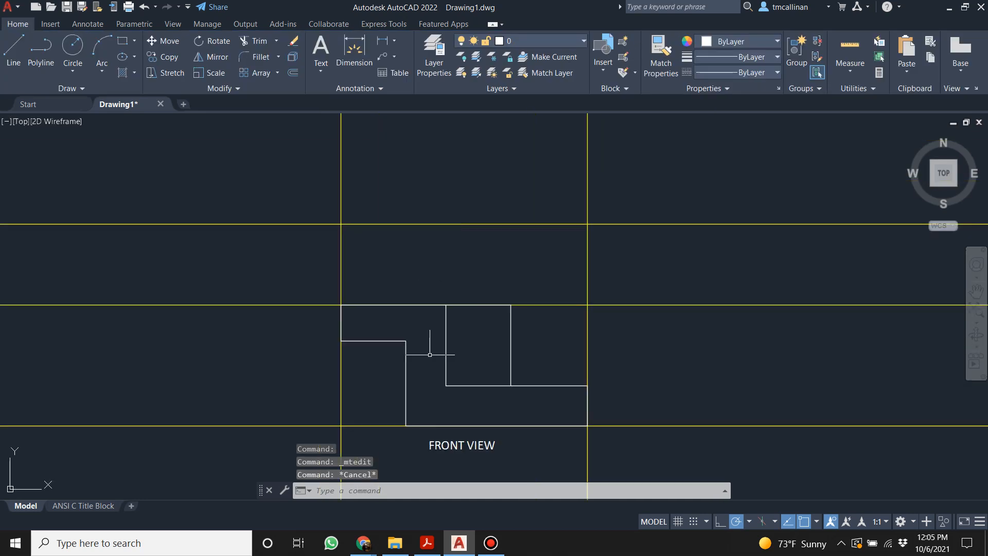
{"action": "left_click", "coordinate": [435, 442]}
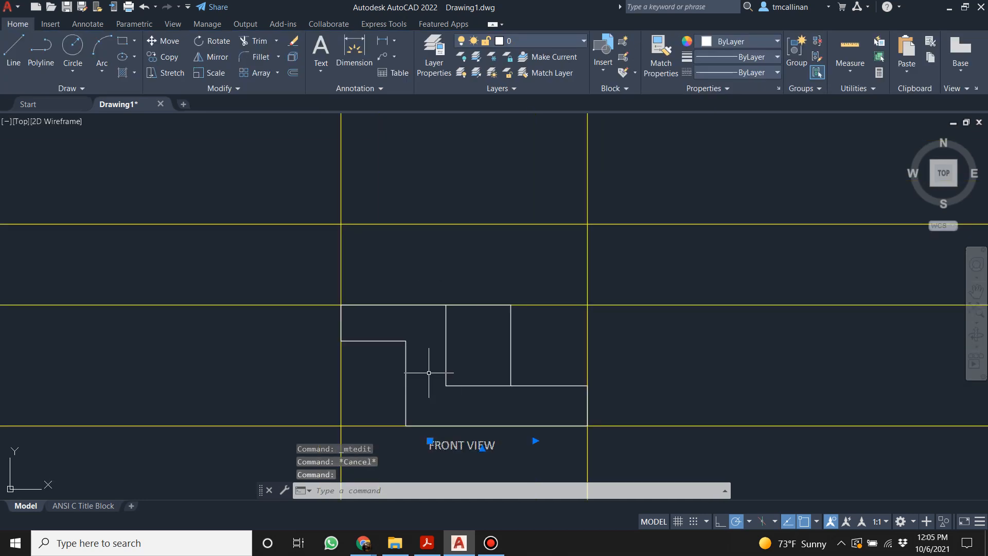
{"action": "key", "text": "ctrl+c"}
{"action": "key", "text": "ctrl+v"}
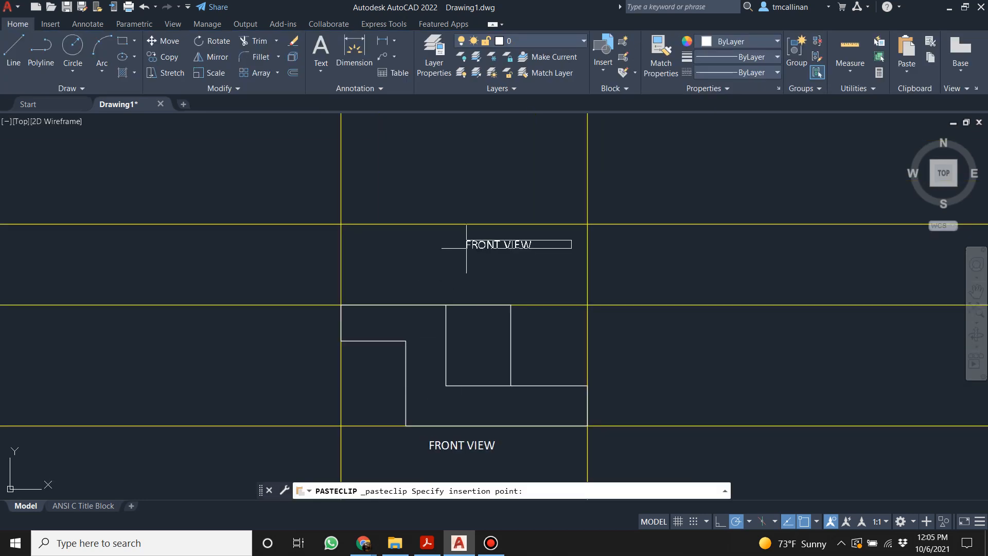
{"action": "left_click", "coordinate": [426, 250]}
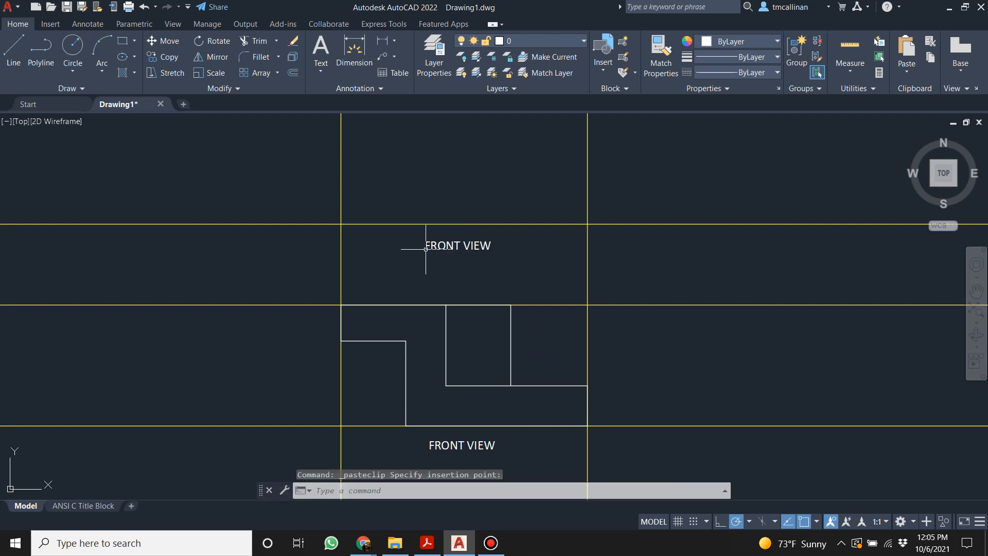
Change the copied label to read TOP VIEW and shift it slightly to the right.
{"action": "double_click", "coordinate": [443, 246]}
{"action": "double_click", "coordinate": [445, 246]}
{"action": "type", "text": "TOP"}
{"action": "left_click", "coordinate": [479, 271]}
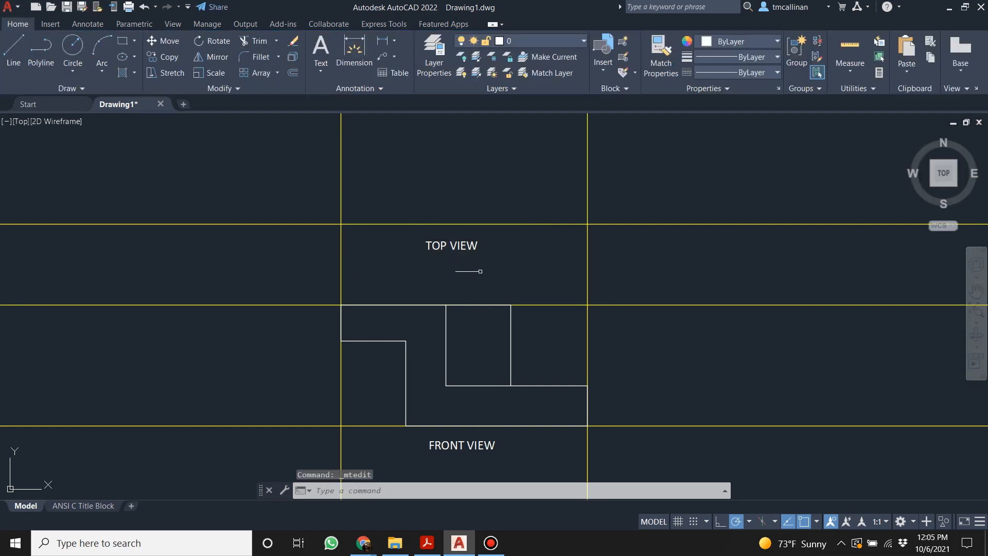
{"action": "left_click", "coordinate": [446, 246]}
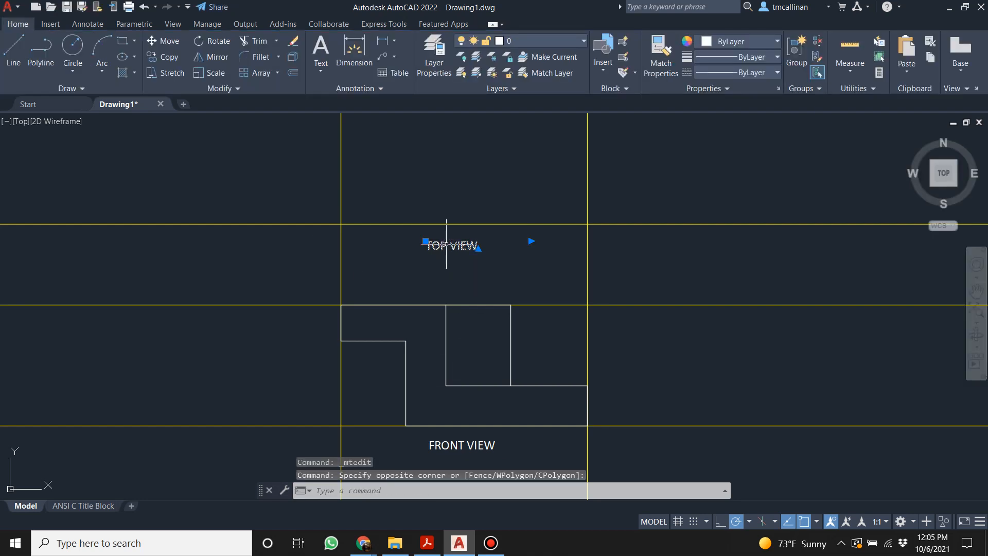
{"action": "left_click", "coordinate": [447, 246]}
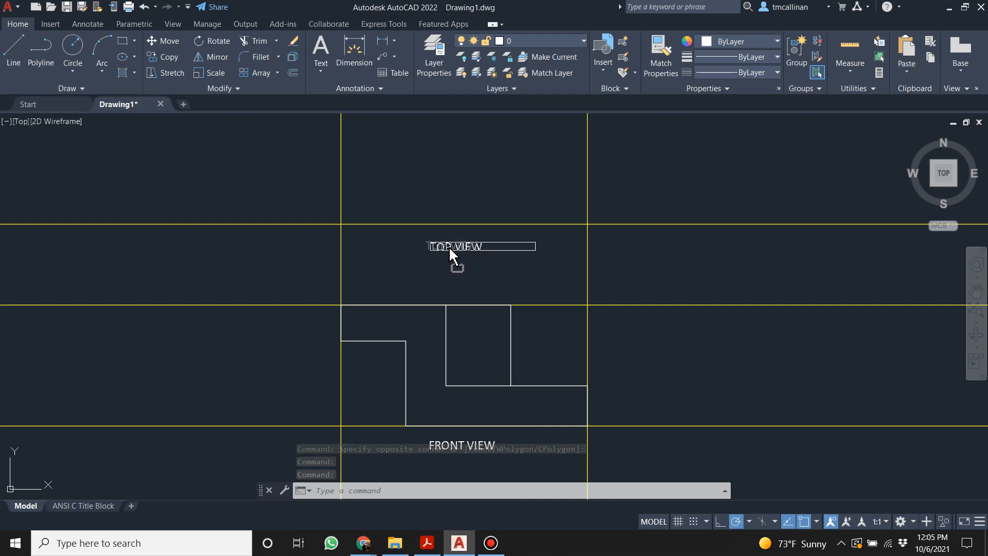
{"action": "key", "text": "Escape"}
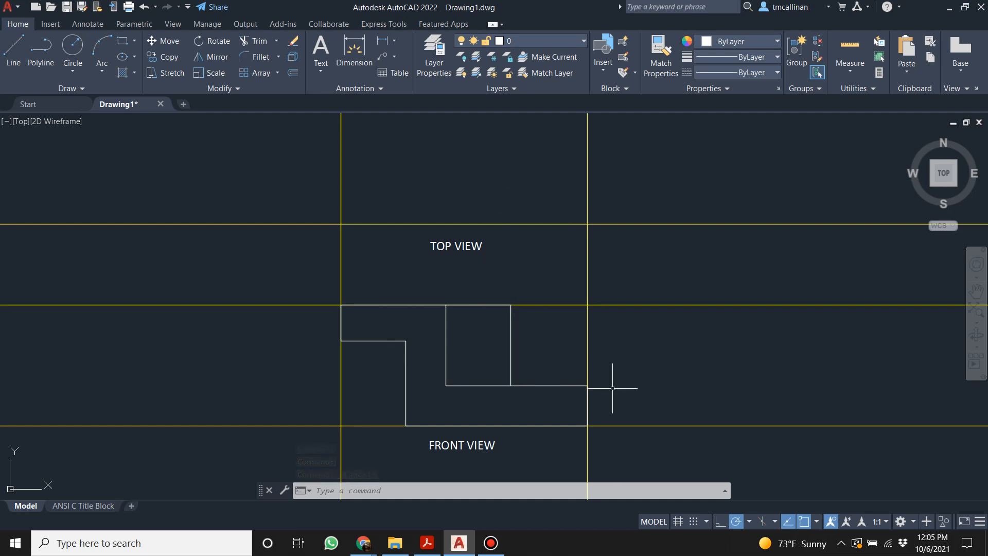
{"action": "scroll", "coordinate": [559, 321], "scroll_direction": "down", "scroll_amount": 1}
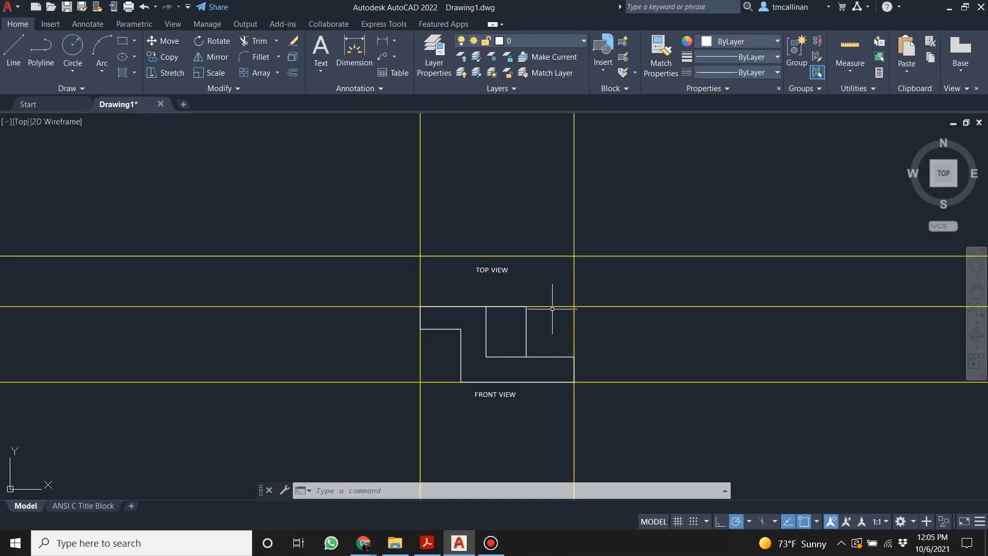
{"action": "scroll", "coordinate": [535, 334], "scroll_direction": "up", "scroll_amount": 1}
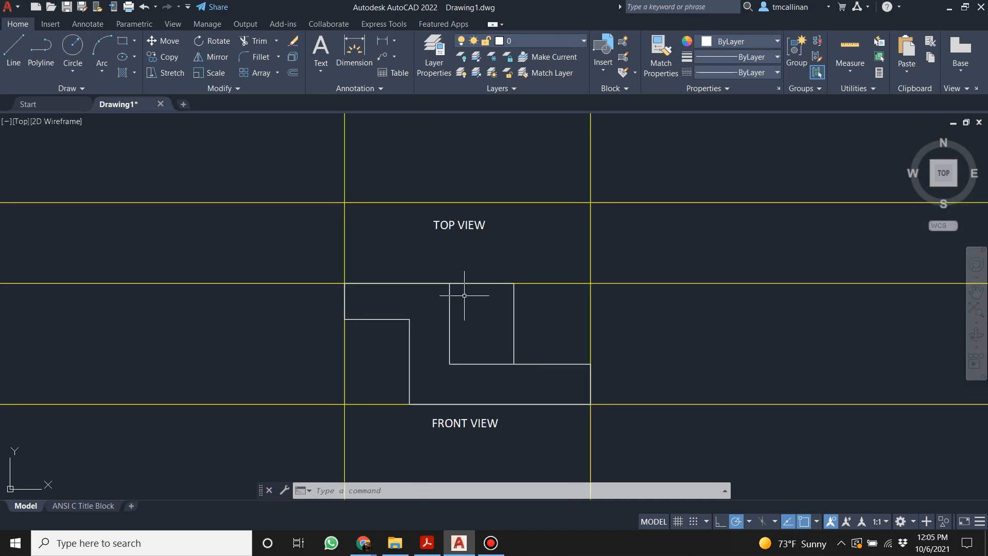
{"action": "scroll", "coordinate": [464, 295], "scroll_direction": "down", "scroll_amount": 1}
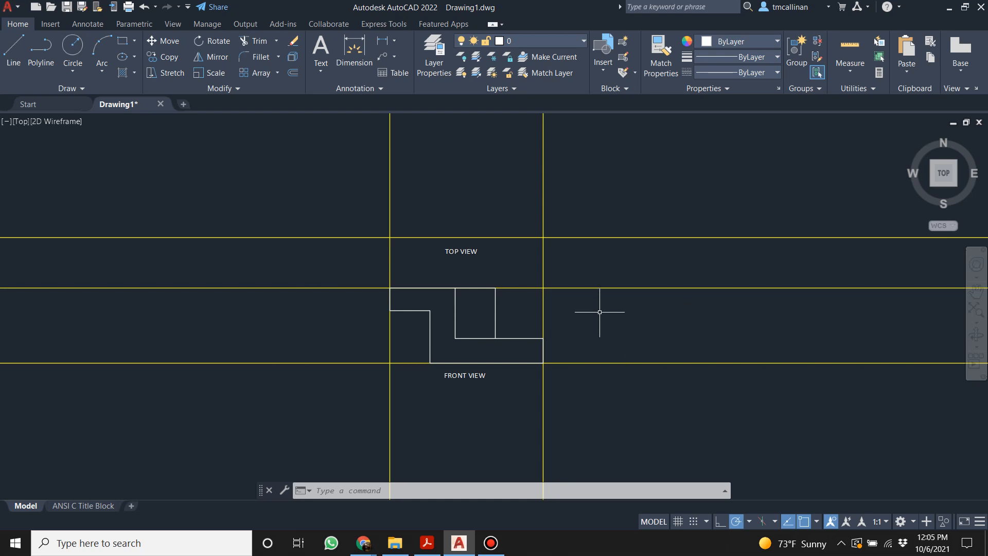
{"action": "scroll", "coordinate": [599, 311], "scroll_direction": "up", "scroll_amount": 1}
{"action": "scroll", "coordinate": [423, 265], "scroll_direction": "down", "scroll_amount": 1}
Make CON1 the current layer and offset the uppermost horizontal construction line 30 upward to set the top view's depth.
{"action": "middle_click_drag", "start_coordinate": [416, 262], "coordinate": [399, 339]}
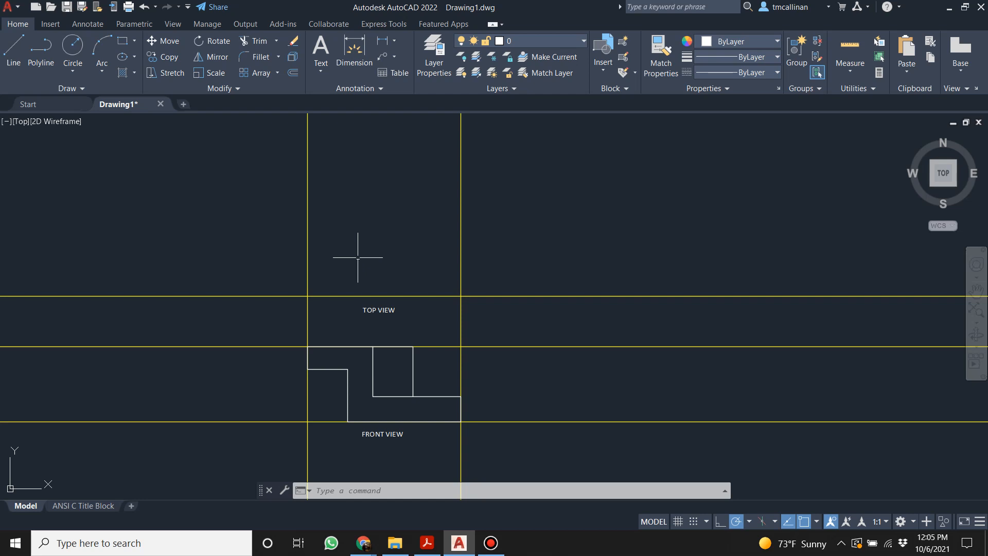
{"action": "left_click", "coordinate": [421, 550]}
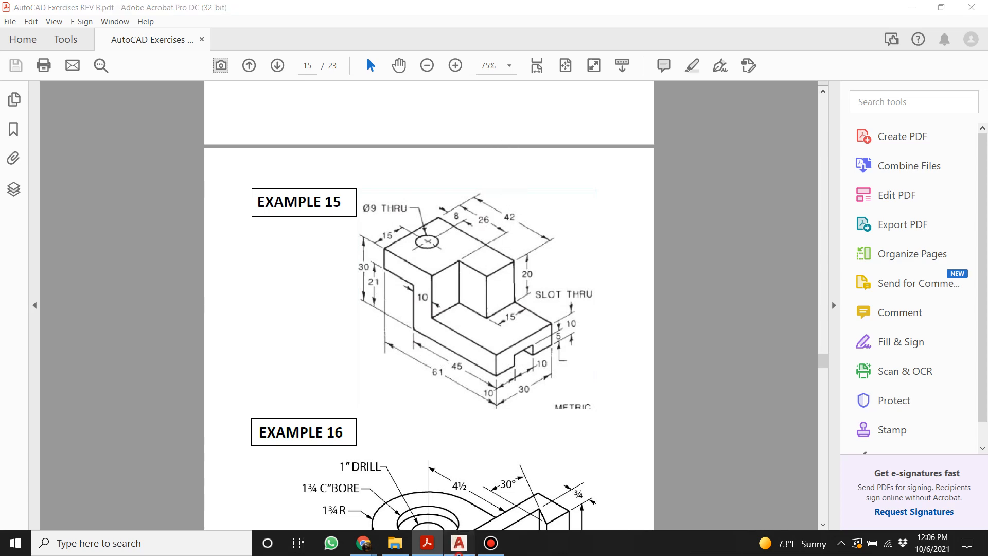
{"action": "left_click", "coordinate": [459, 543]}
{"action": "left_click", "coordinate": [509, 41]}
{"action": "left_click", "coordinate": [516, 76]}
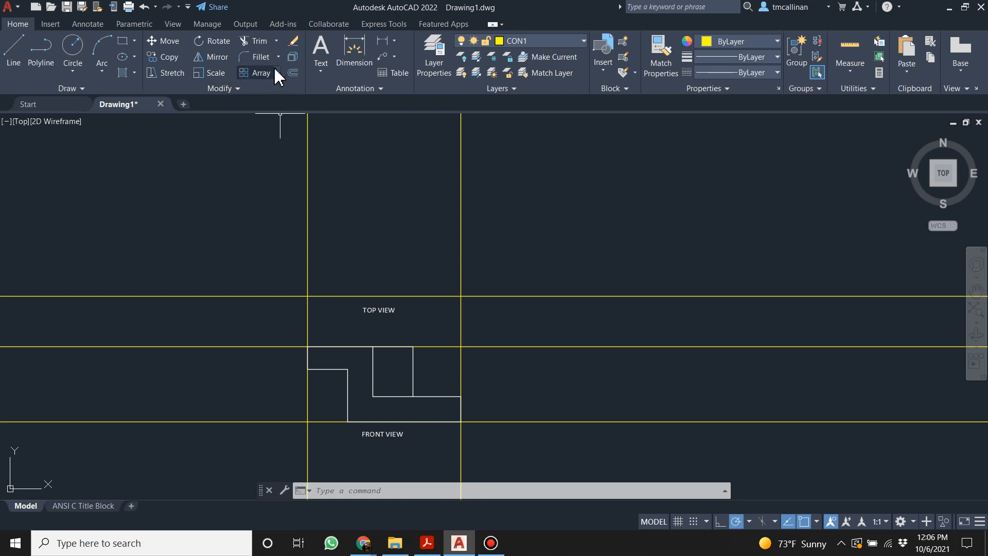
{"action": "left_click", "coordinate": [291, 73]}
{"action": "type", "text": "30"}
{"action": "key", "text": "Return"}
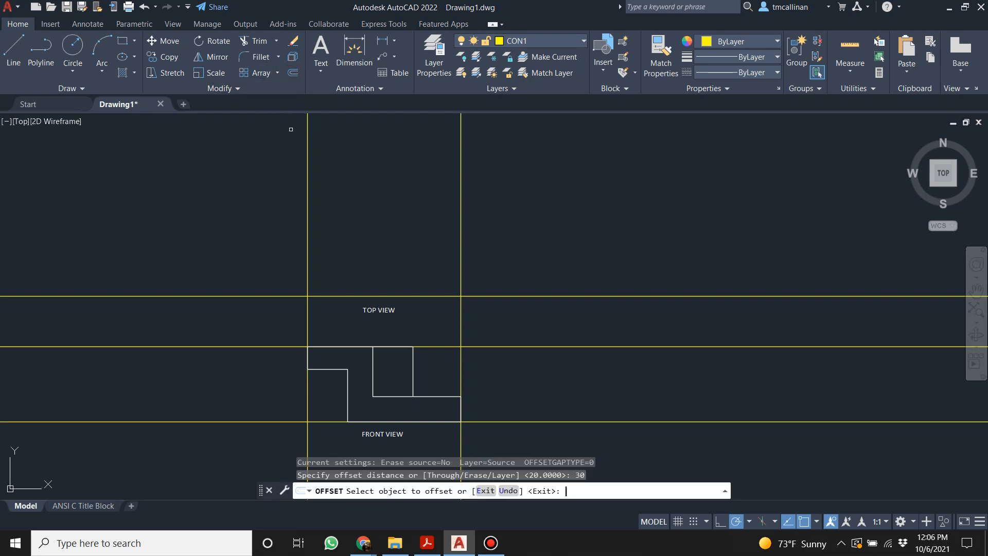
{"action": "left_click", "coordinate": [556, 296]}
{"action": "left_click", "coordinate": [528, 204]}
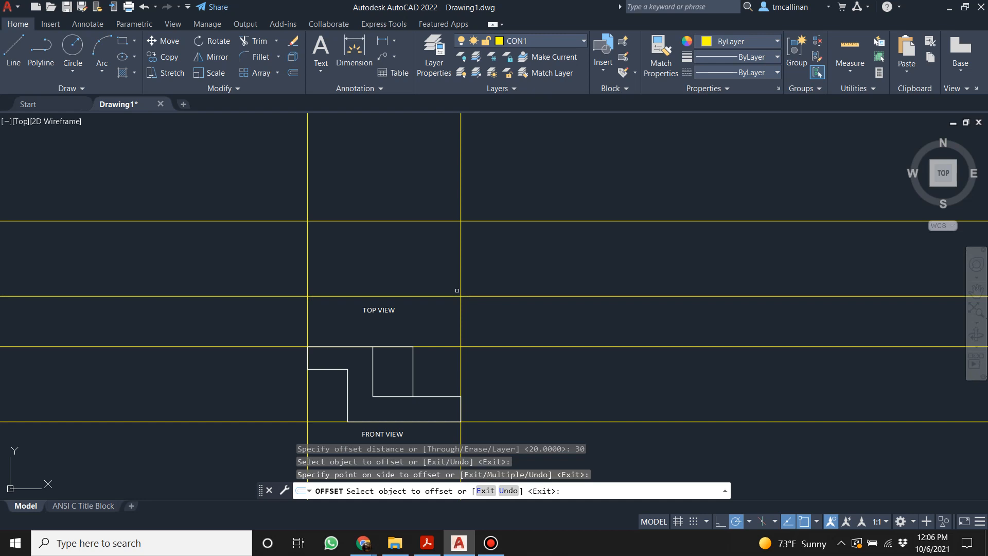
{"action": "key", "text": "Escape"}
Draw the top view's outer rectangle on layer 0, between the outer vertical construction lines and the two uppermost horizontal ones.
{"action": "left_click", "coordinate": [426, 544]}
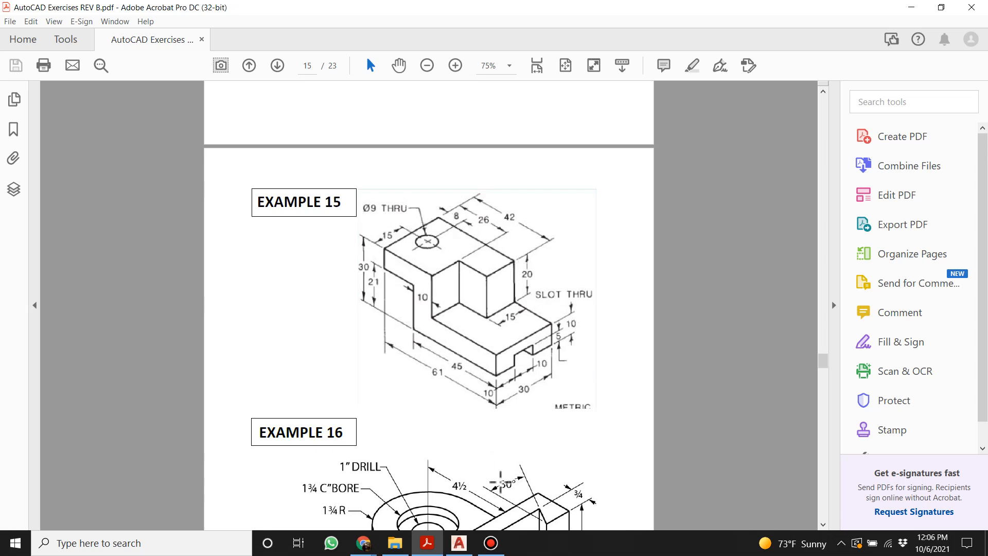
{"action": "left_click", "coordinate": [458, 542]}
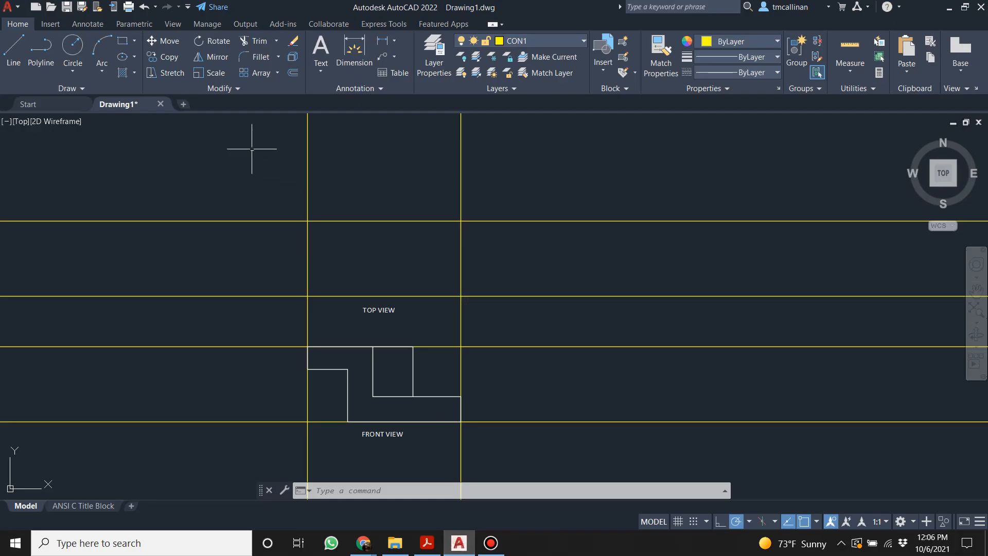
{"action": "left_click", "coordinate": [509, 40]}
{"action": "left_click", "coordinate": [513, 52]}
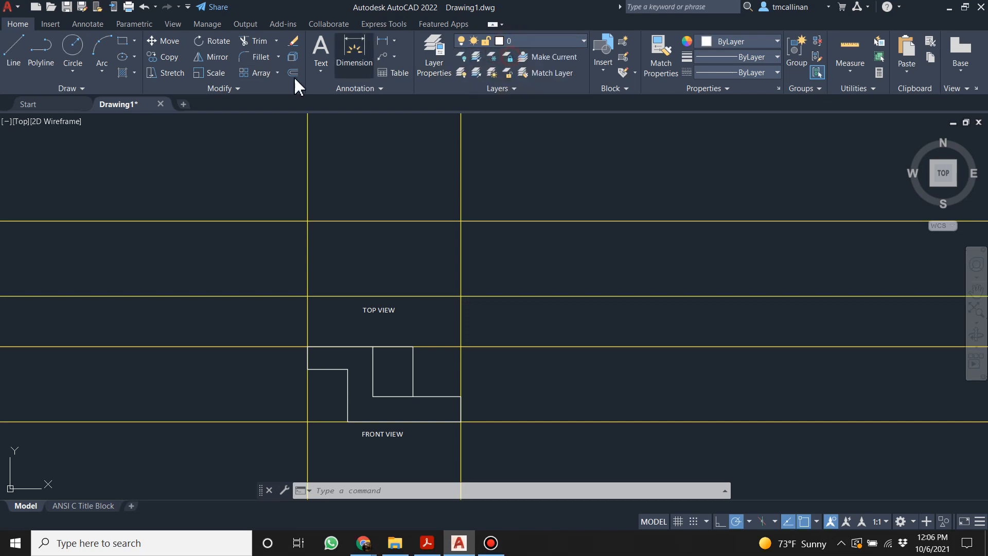
{"action": "left_click", "coordinate": [72, 89]}
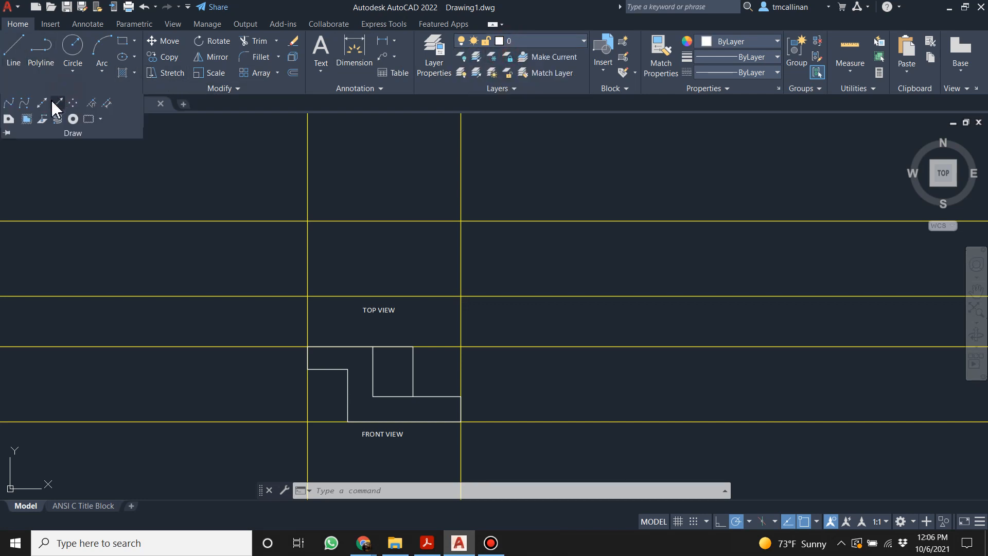
{"action": "left_click", "coordinate": [123, 40]}
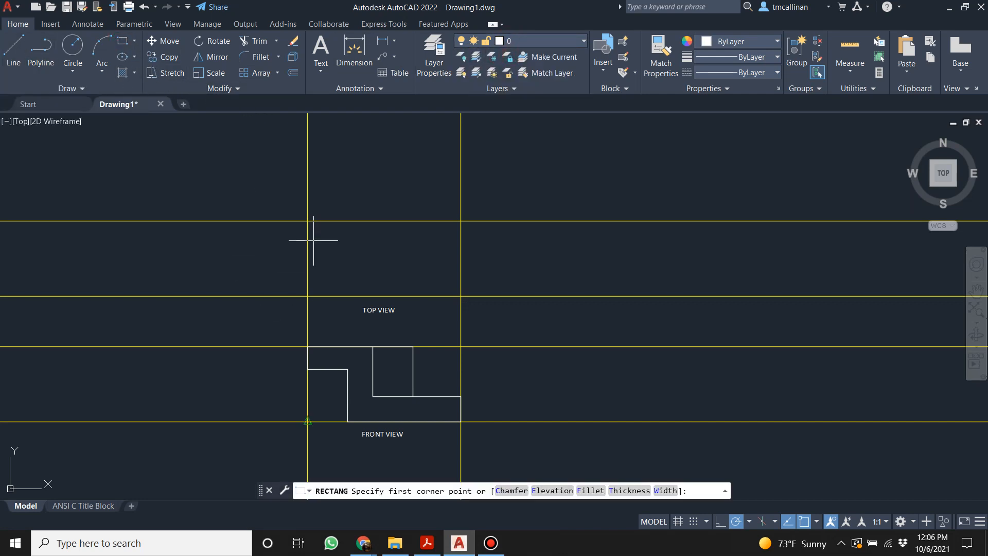
{"action": "left_click", "coordinate": [307, 221]}
{"action": "left_click", "coordinate": [460, 295]}
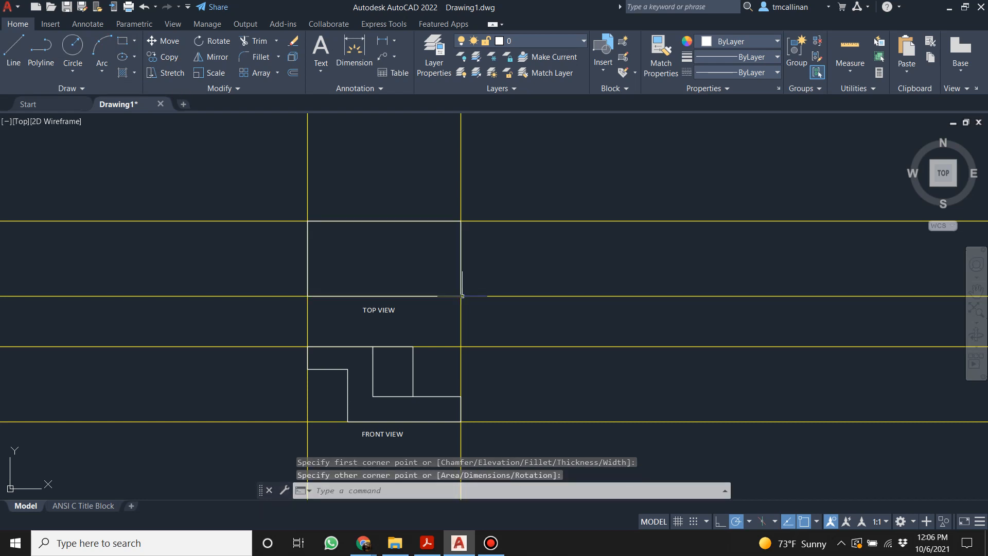
{"action": "key", "text": "Escape"}
On layer CON1, draw a vertical construction line through the left edge of the front view's inner rectangle up into the top view.
{"action": "left_click", "coordinate": [427, 543]}
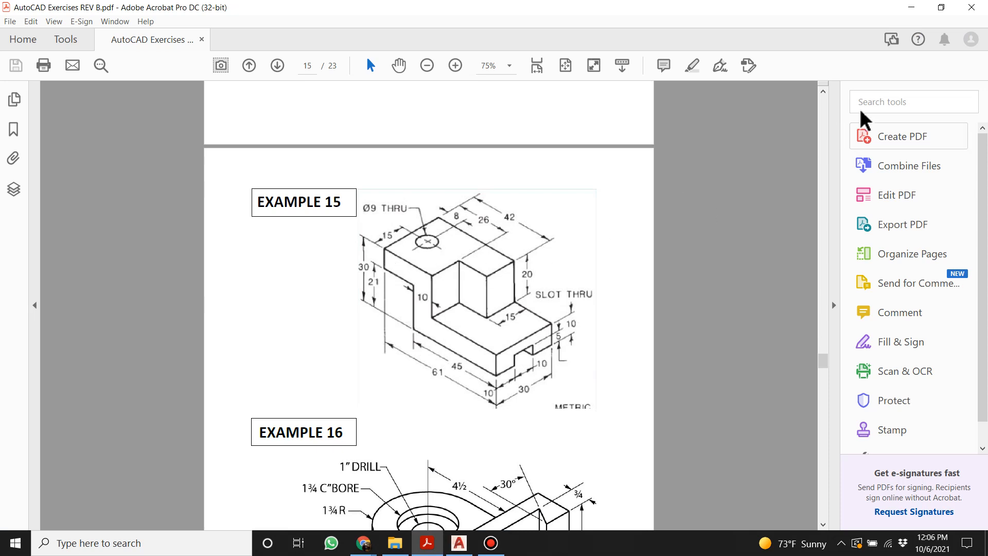
{"action": "left_click", "coordinate": [911, 7]}
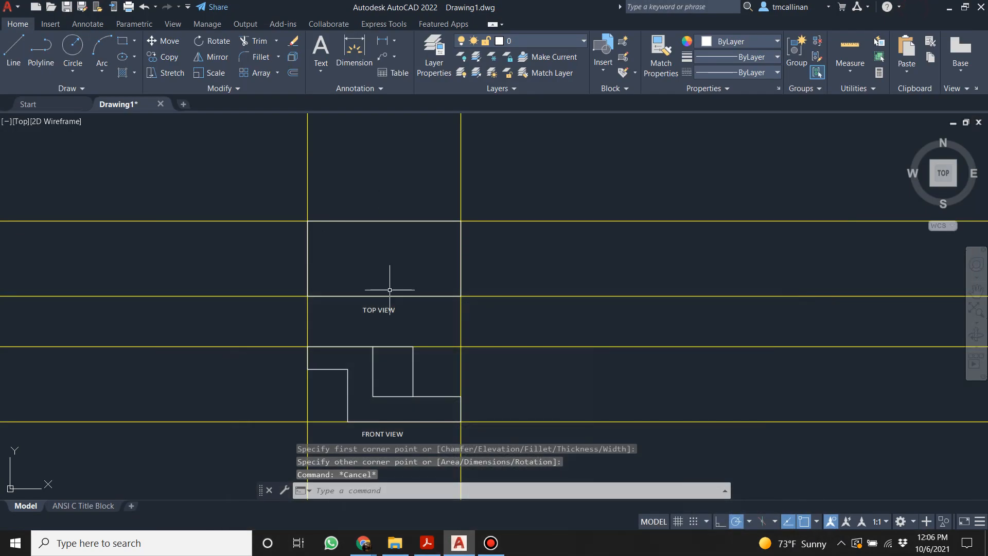
{"action": "key", "text": "Escape"}
{"action": "key", "text": "Escape"}
{"action": "left_click", "coordinate": [542, 41]}
{"action": "left_click", "coordinate": [535, 72]}
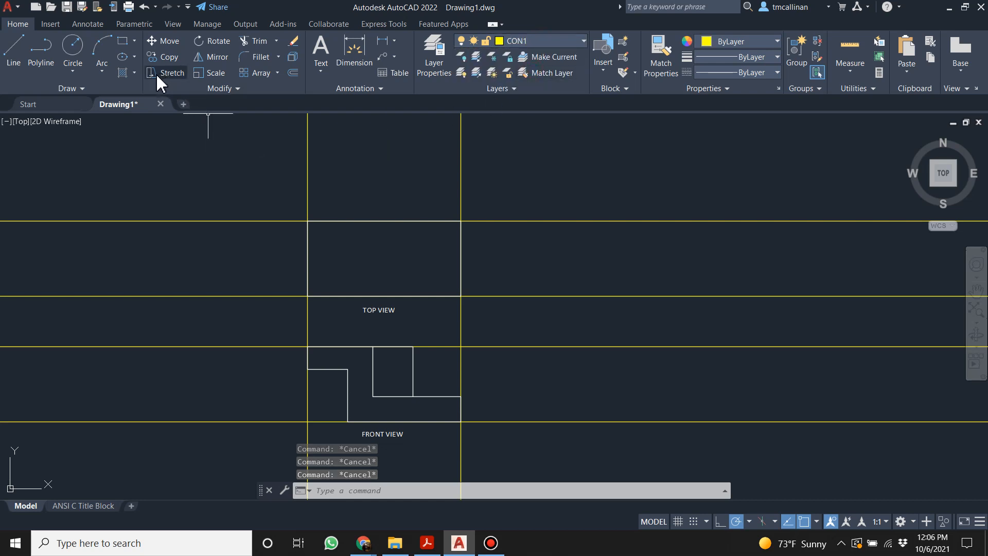
{"action": "left_click", "coordinate": [82, 88]}
{"action": "left_click", "coordinate": [42, 103]}
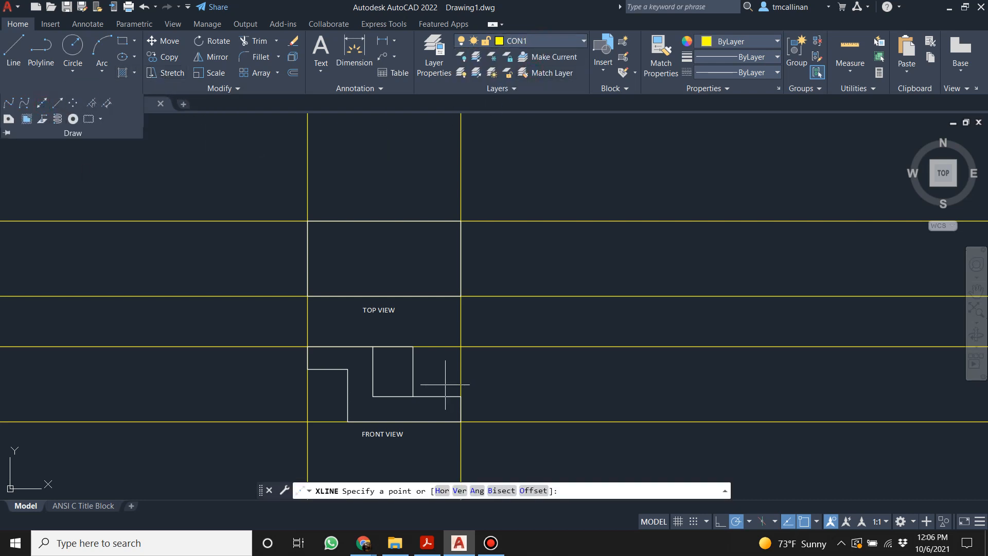
{"action": "left_click", "coordinate": [373, 347]}
{"action": "left_click", "coordinate": [372, 262]}
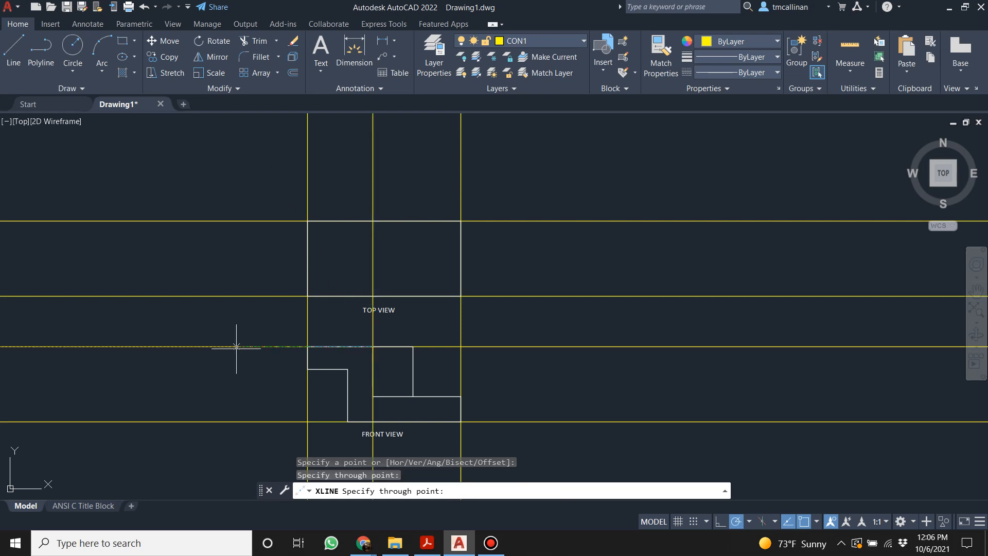
{"action": "key", "text": "Escape"}
Draw a vertical construction line through the inner corner of the front view's lower-left step.
{"action": "left_click", "coordinate": [37, 89]}
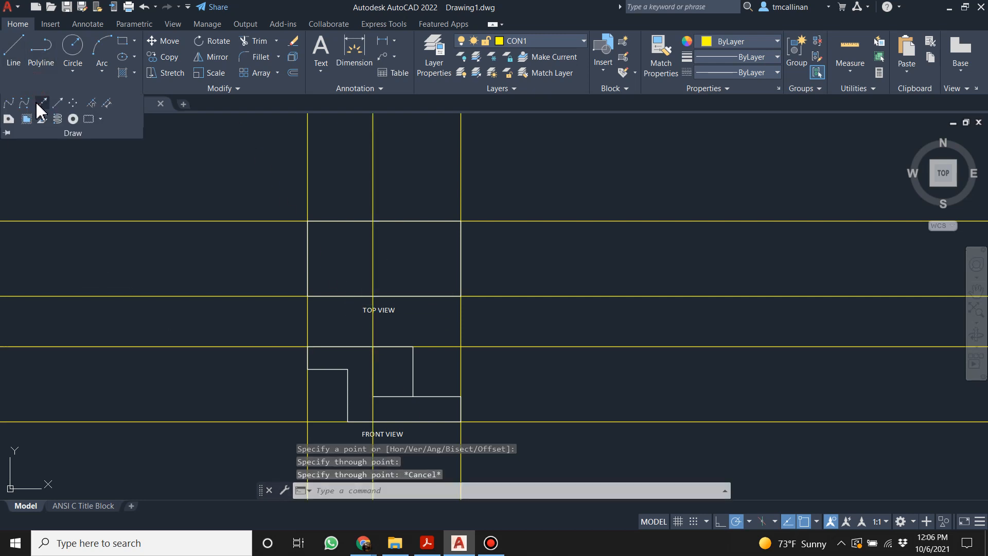
{"action": "left_click", "coordinate": [40, 103]}
{"action": "left_click", "coordinate": [347, 369]}
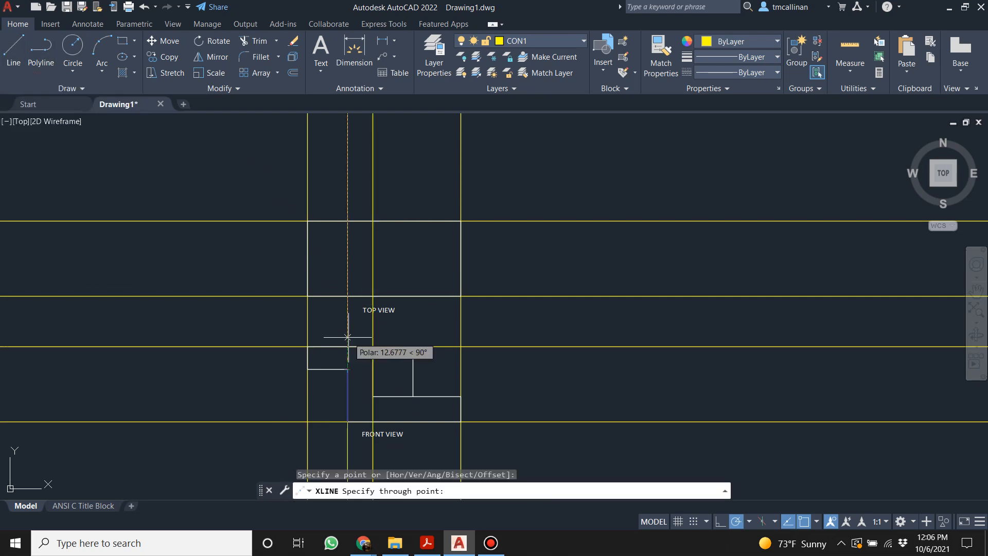
{"action": "left_click", "coordinate": [348, 330]}
{"action": "key", "text": "Escape"}
Draw a vertical construction line through the right edge of the front view's inner rectangle.
{"action": "left_click", "coordinate": [65, 90]}
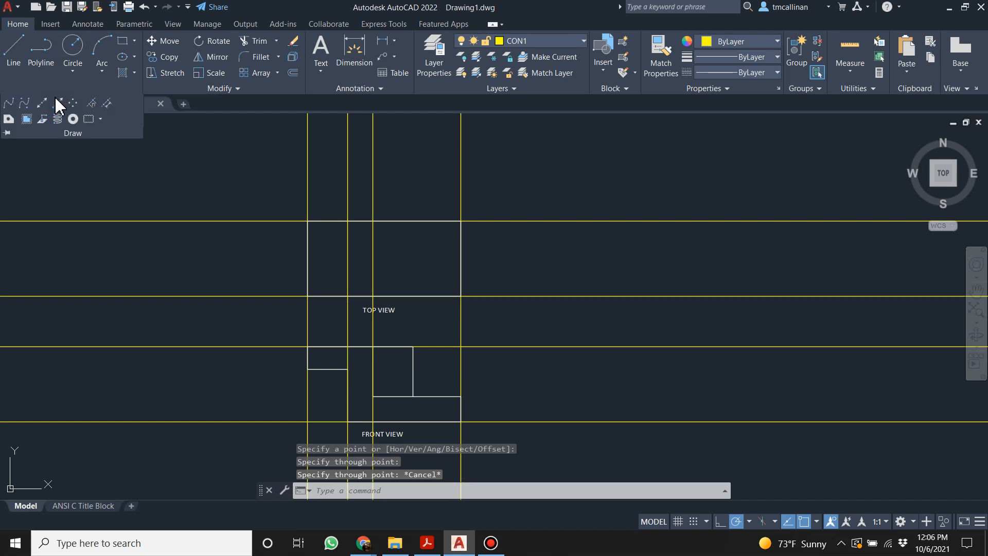
{"action": "left_click", "coordinate": [51, 110]}
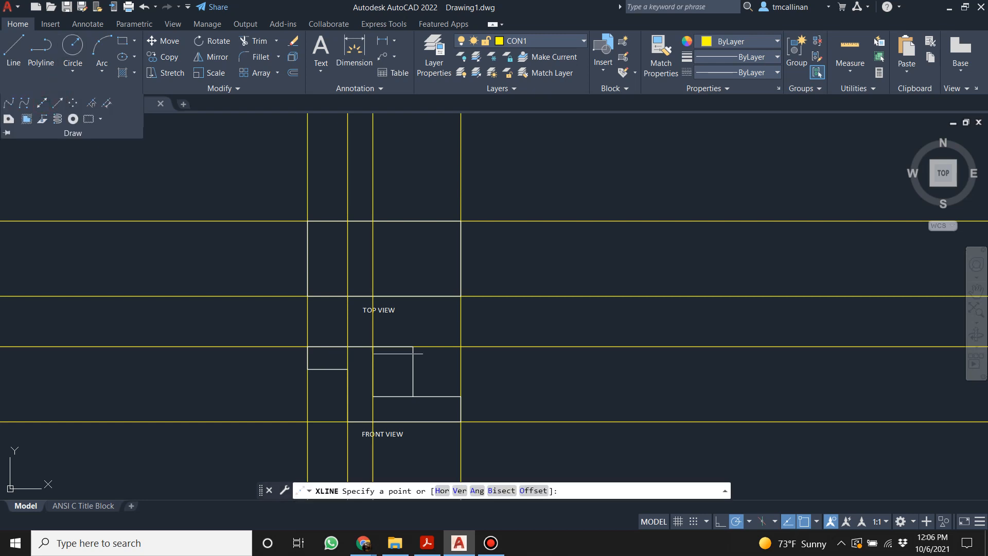
{"action": "left_click", "coordinate": [410, 308]}
{"action": "key", "text": "Escape"}
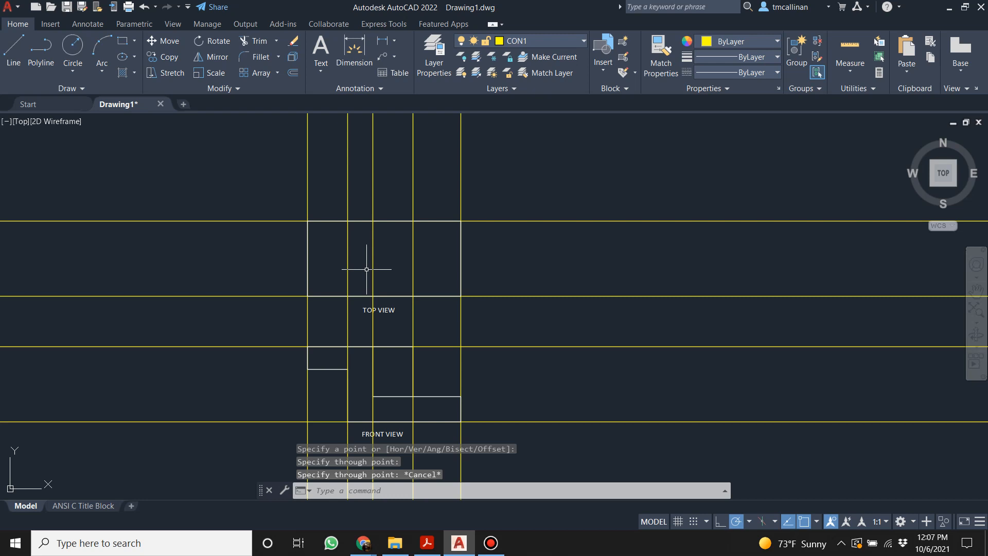
Check the Example 15 block dimensions in the exercises PDF and make layer 0 current in AutoCAD.
{"action": "left_click", "coordinate": [421, 550]}
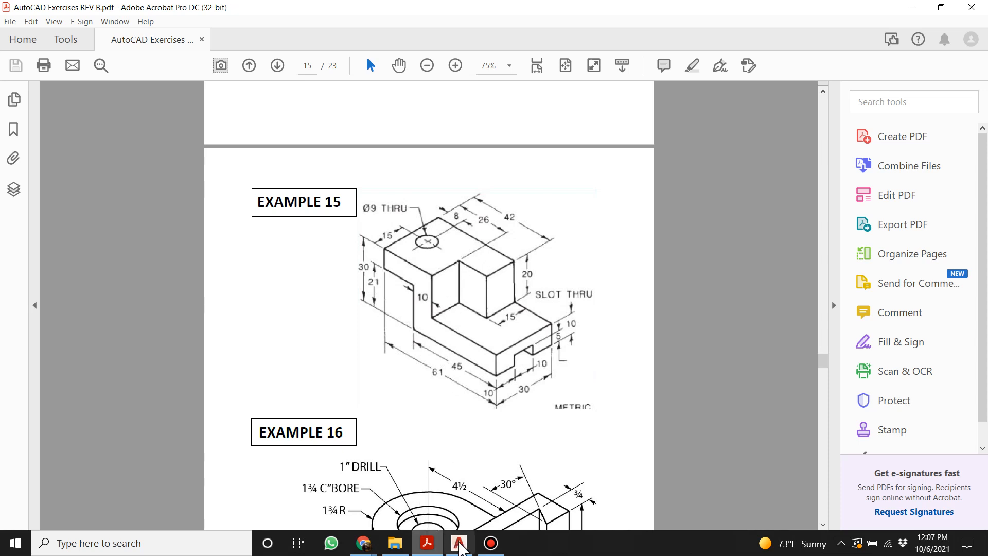
{"action": "left_click", "coordinate": [458, 543]}
{"action": "left_click", "coordinate": [561, 41]}
{"action": "left_click", "coordinate": [544, 57]}
{"action": "left_click", "coordinate": [14, 49]}
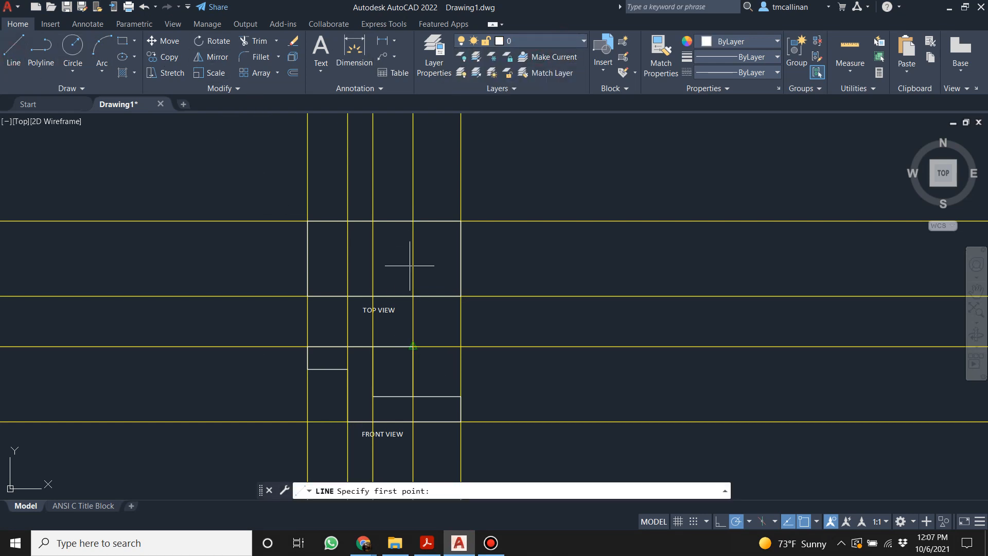
{"action": "left_click", "coordinate": [427, 543]}
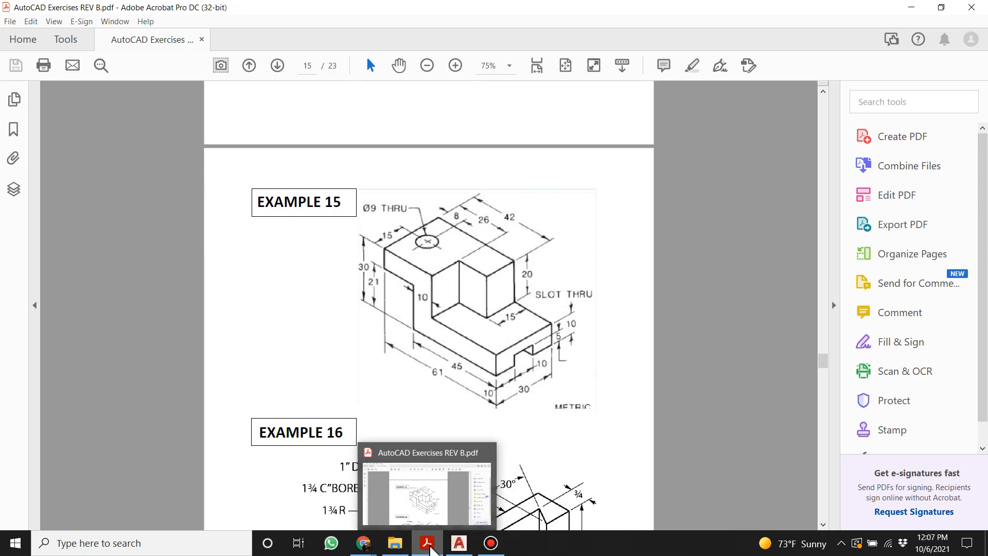
{"action": "left_click", "coordinate": [459, 543]}
{"action": "key", "text": "Escape"}
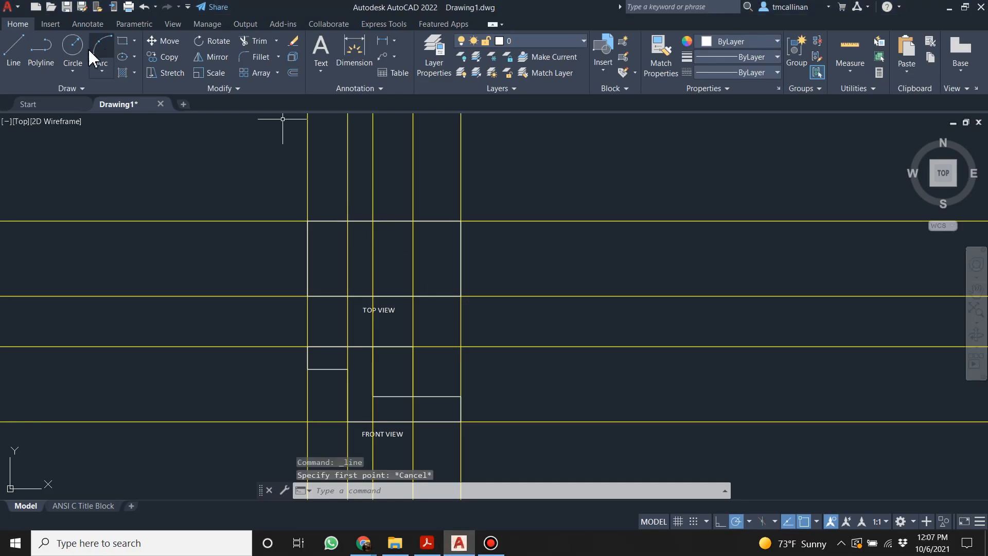
Draw the top view's stepped line from the rear edge 15 down, left to the middle construction line, and down to the front edge.
{"action": "left_click", "coordinate": [13, 48]}
{"action": "left_click", "coordinate": [413, 221]}
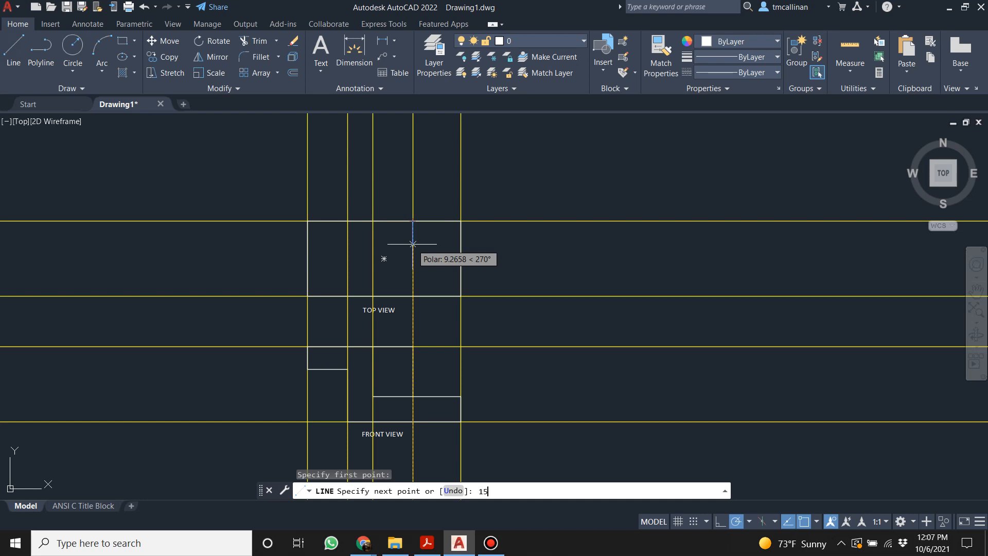
{"action": "type", "text": "15"}
{"action": "key", "text": "Return"}
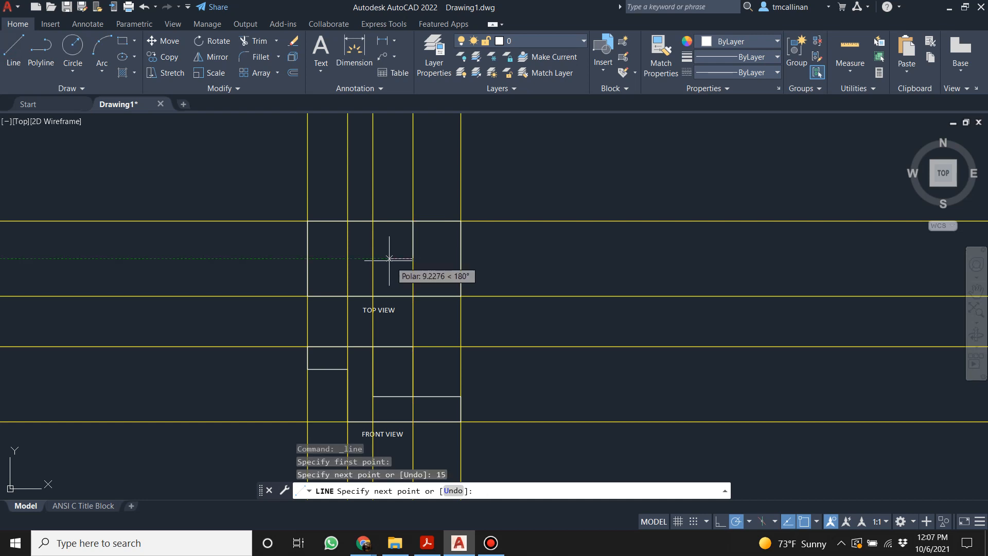
{"action": "left_click", "coordinate": [373, 258]}
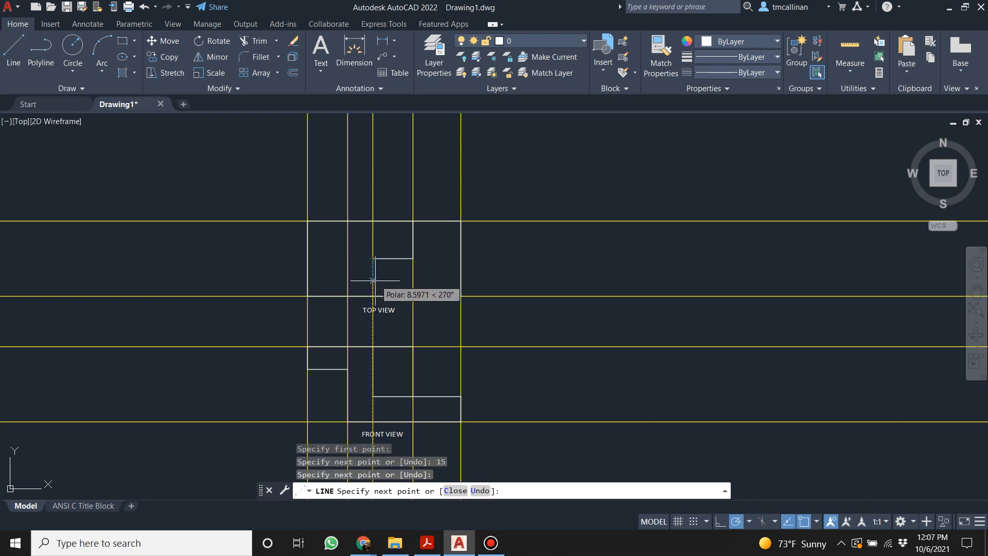
{"action": "left_click", "coordinate": [373, 296]}
{"action": "key", "text": "Escape"}
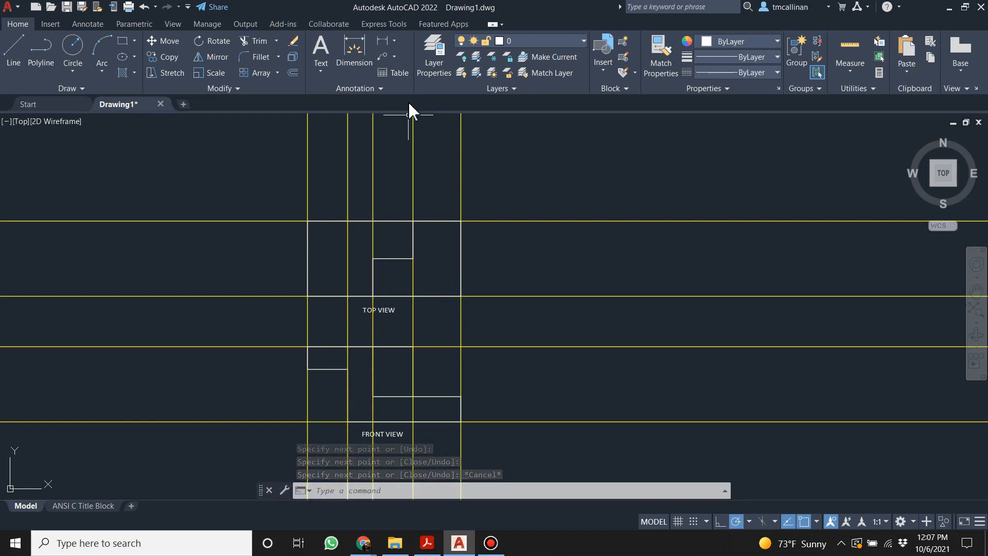
Create a new layer named HIDDEN and keep its color white.
{"action": "left_click", "coordinate": [434, 51]}
{"action": "right_click", "coordinate": [137, 139]}
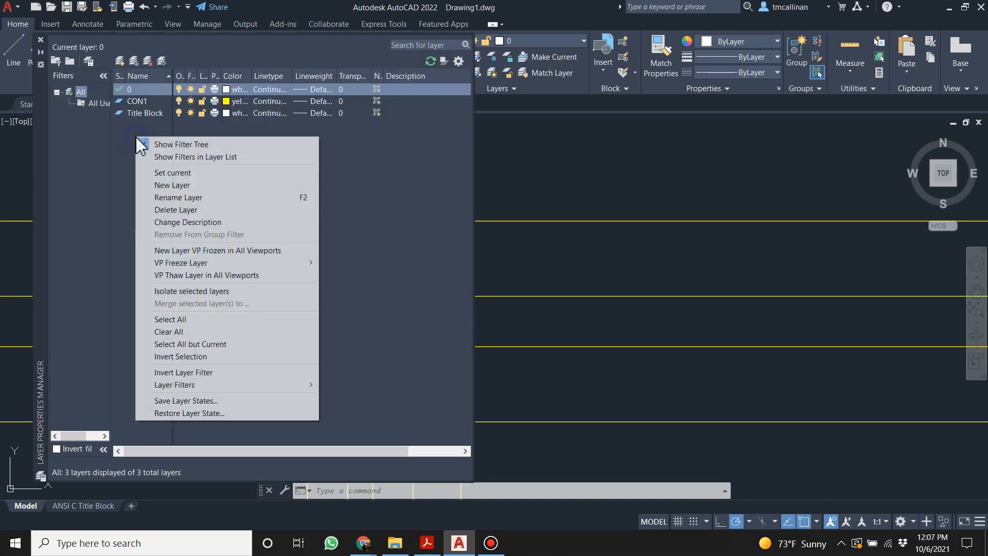
{"action": "left_click", "coordinate": [166, 185]}
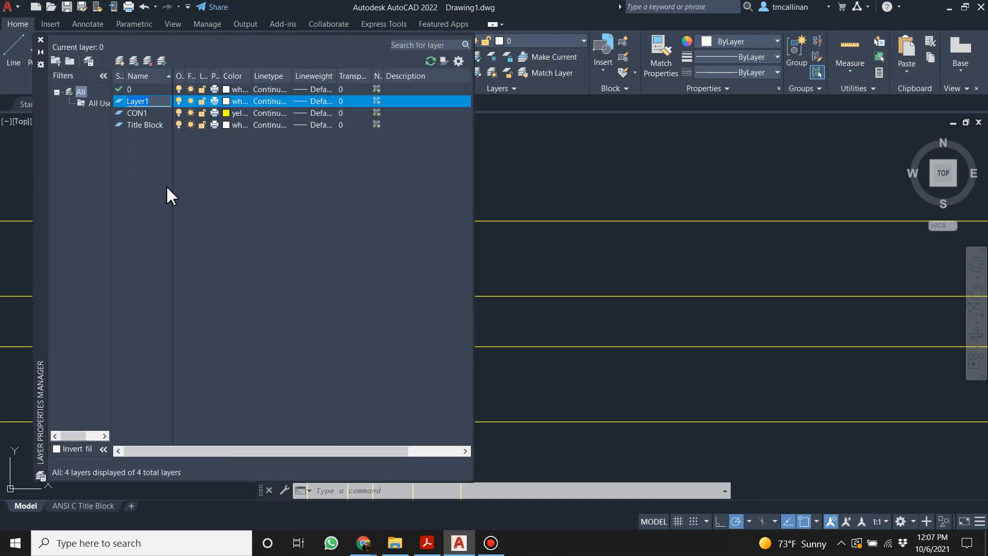
{"action": "type", "text": "HIDDEN"}
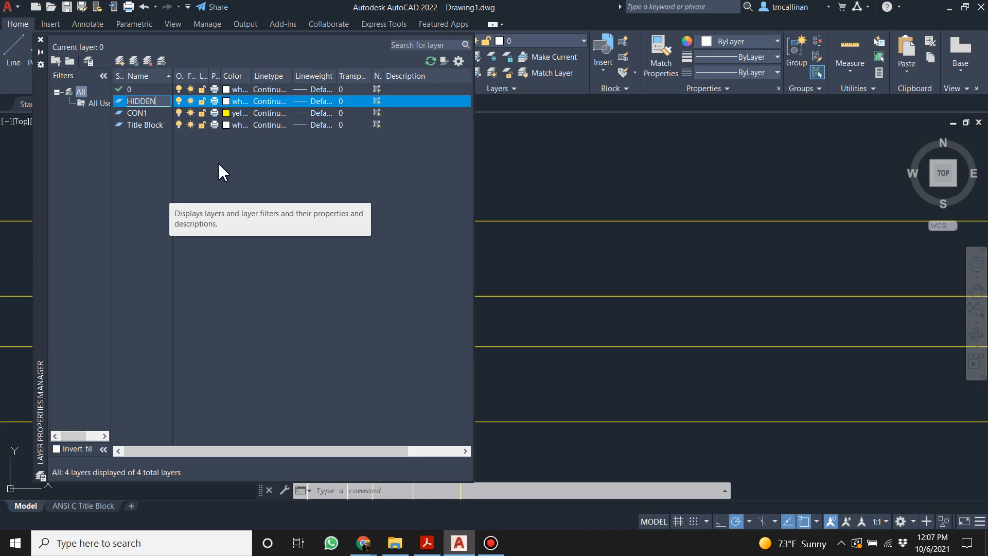
{"action": "left_click", "coordinate": [248, 153]}
{"action": "left_click", "coordinate": [241, 100]}
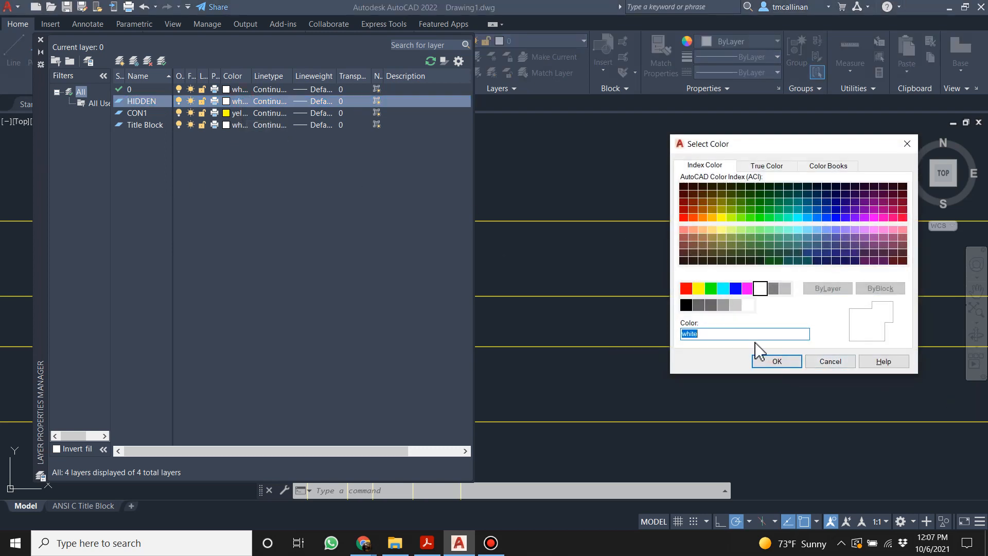
{"action": "left_click", "coordinate": [776, 360]}
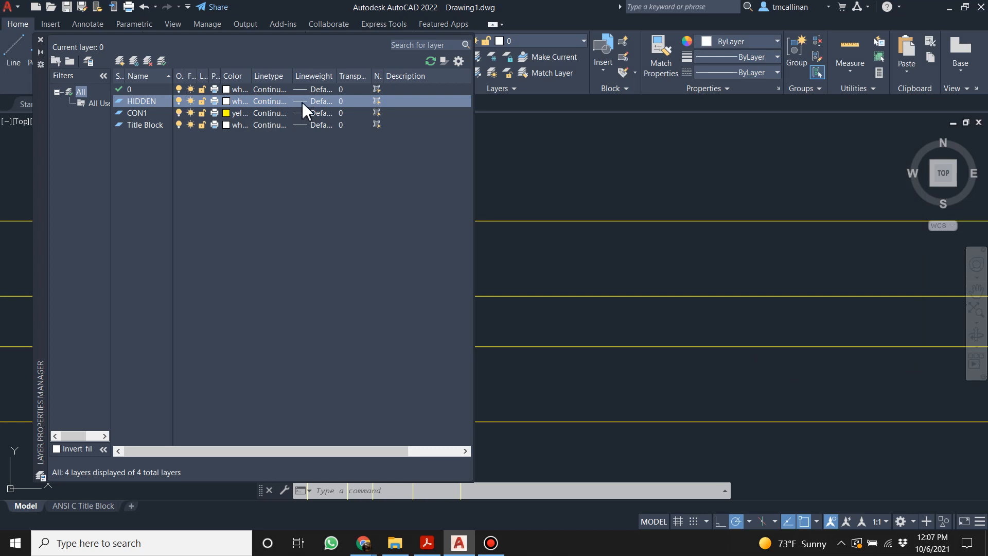
Load the HIDDEN linetype from acad.lin and assign it to the HIDDEN layer.
{"action": "left_click", "coordinate": [271, 100]}
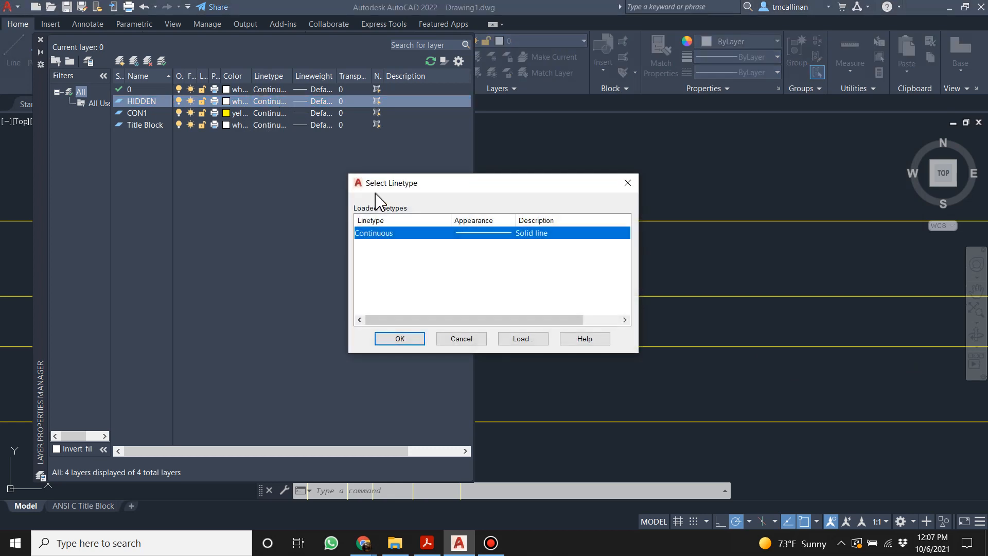
{"action": "left_click", "coordinate": [521, 338]}
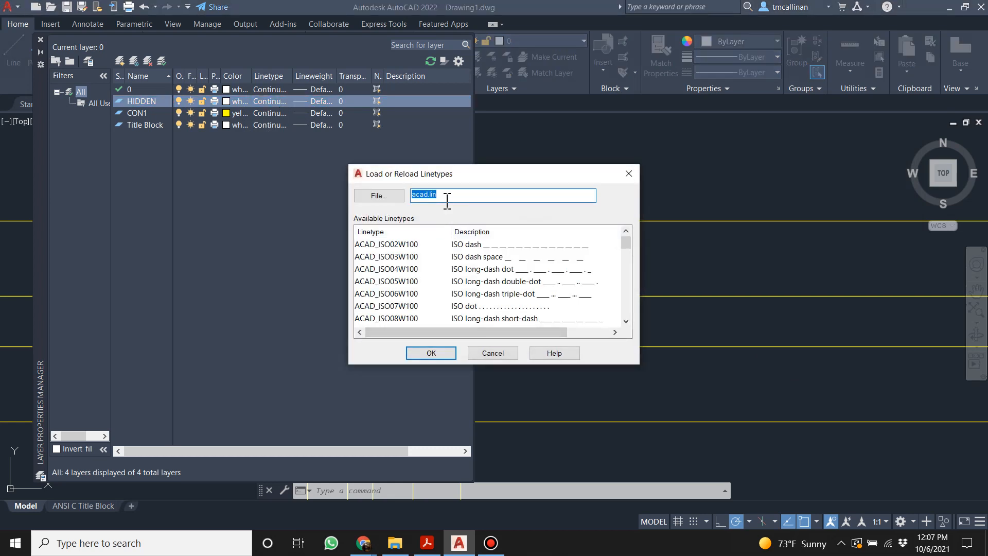
{"action": "scroll", "coordinate": [427, 264], "scroll_direction": "down", "scroll_amount": 11}
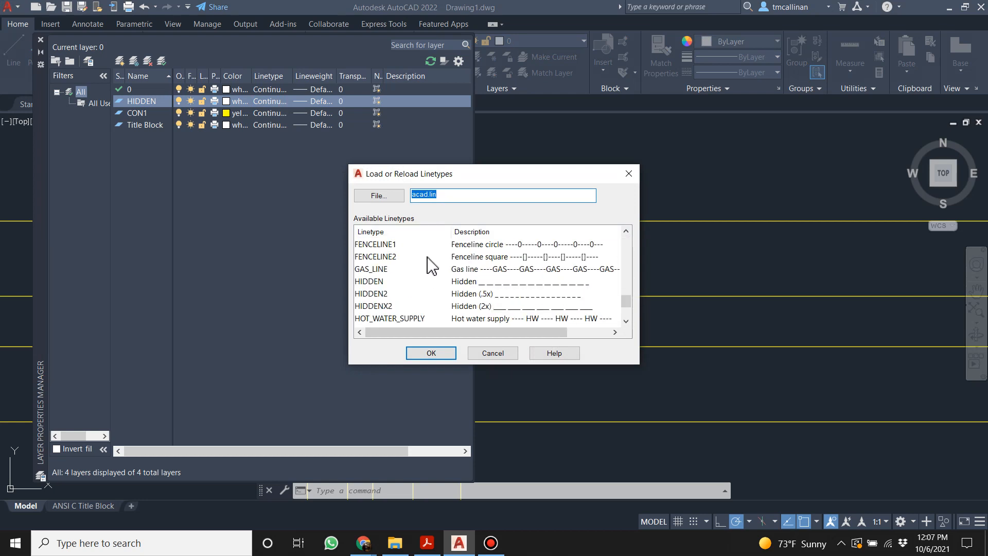
{"action": "left_click", "coordinate": [383, 282]}
{"action": "left_click", "coordinate": [435, 354]}
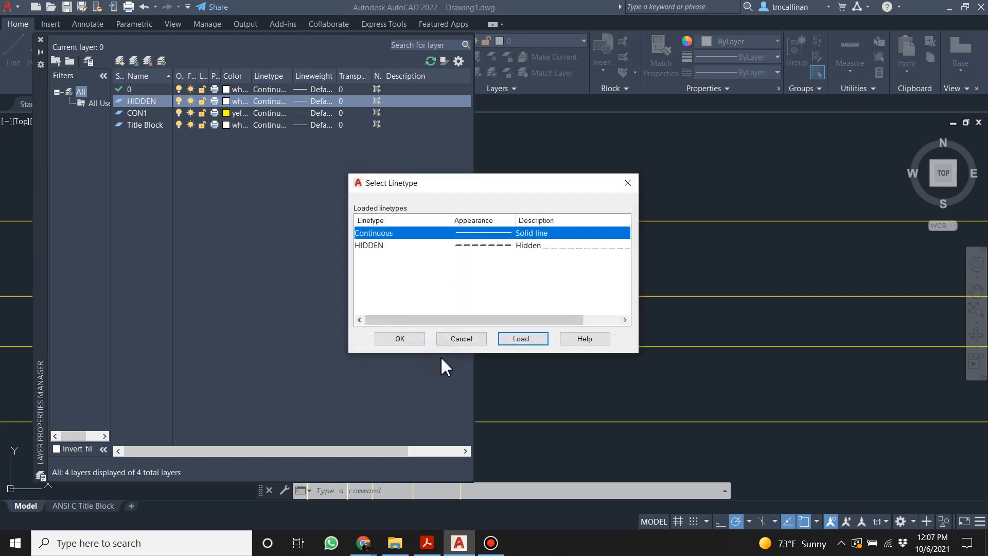
{"action": "left_click", "coordinate": [402, 339]}
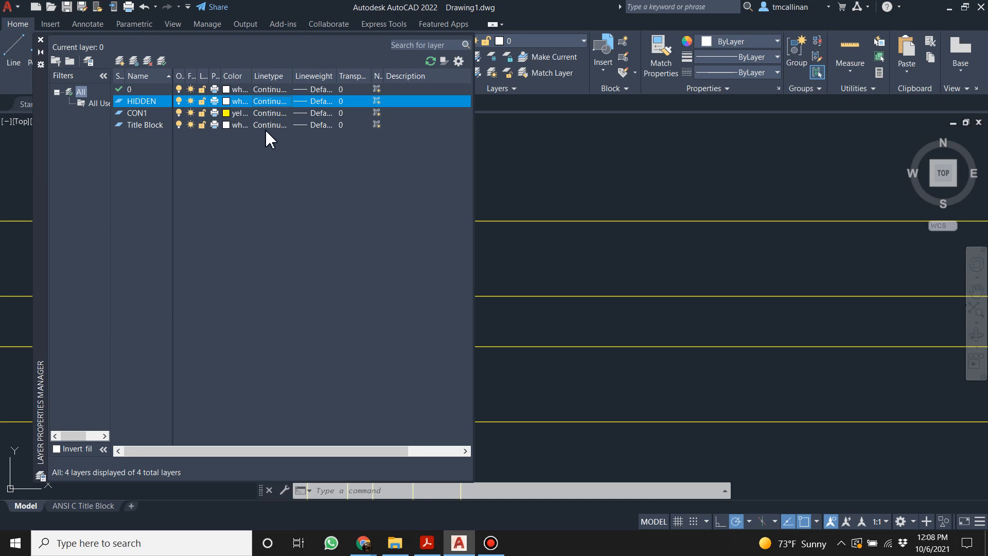
{"action": "left_click", "coordinate": [264, 101]}
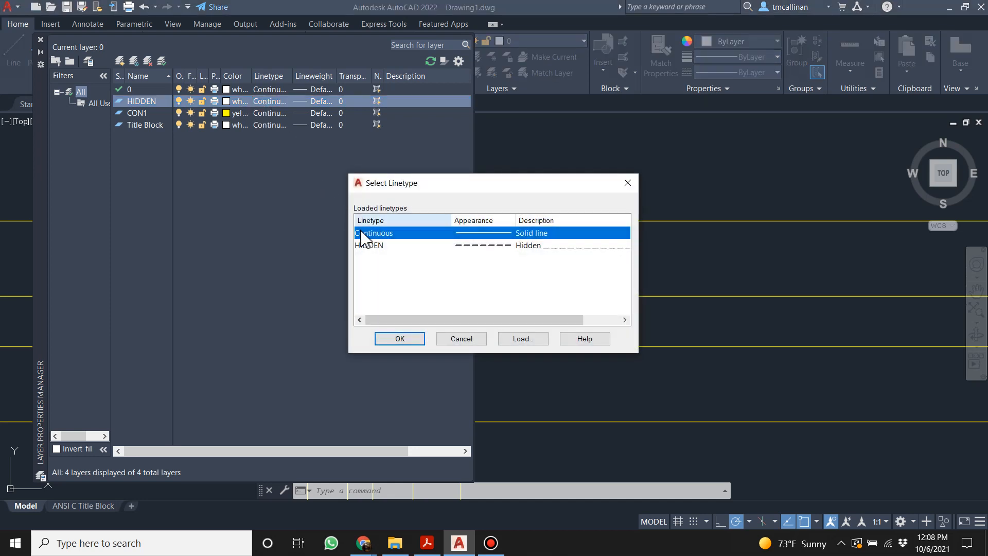
{"action": "left_click", "coordinate": [372, 245]}
{"action": "left_click", "coordinate": [400, 339]}
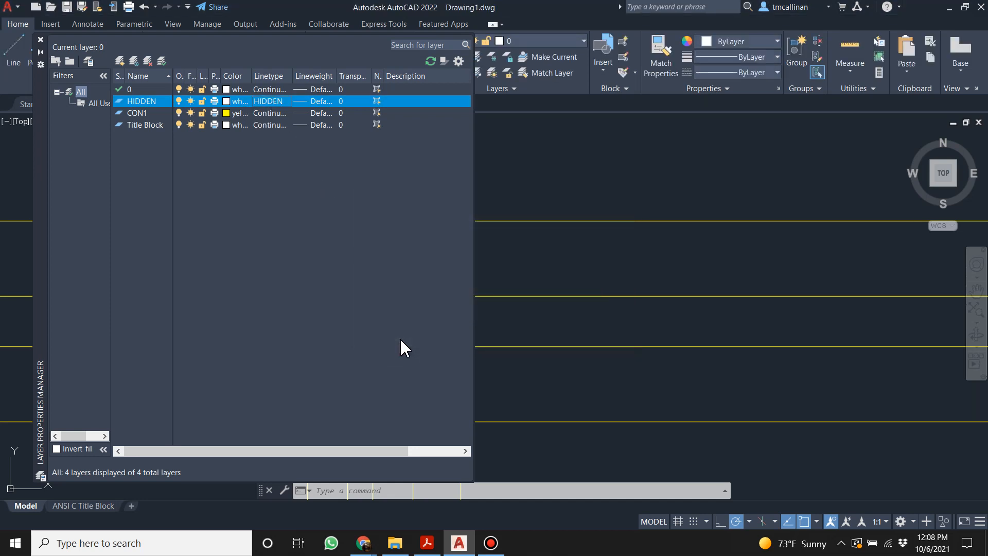
{"action": "left_click", "coordinate": [40, 41]}
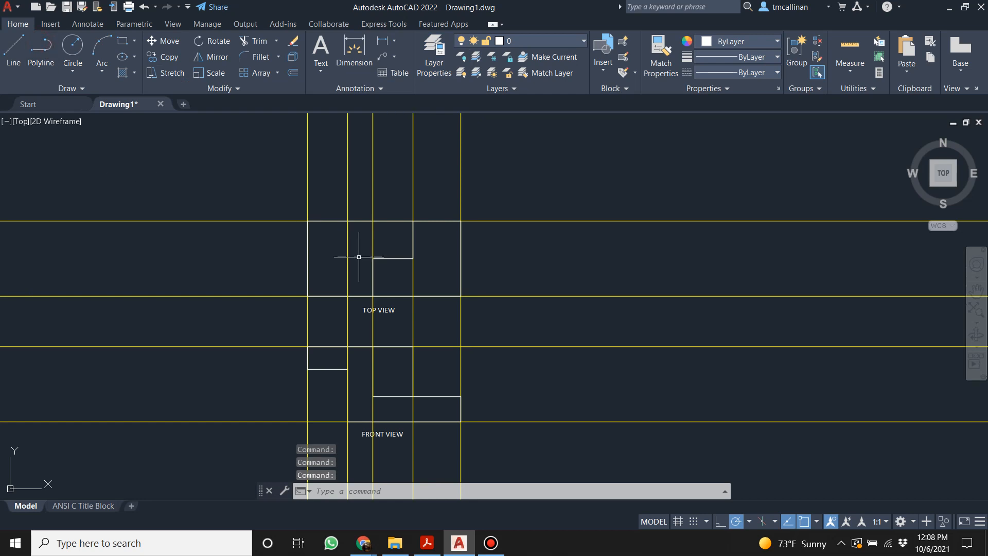
On the HIDDEN layer, draw a vertical line in the top view along the second construction line, from the front edge to the rear edge.
{"action": "scroll", "coordinate": [360, 257], "scroll_direction": "up", "scroll_amount": 3}
{"action": "left_click", "coordinate": [520, 40]}
{"action": "left_click", "coordinate": [522, 86]}
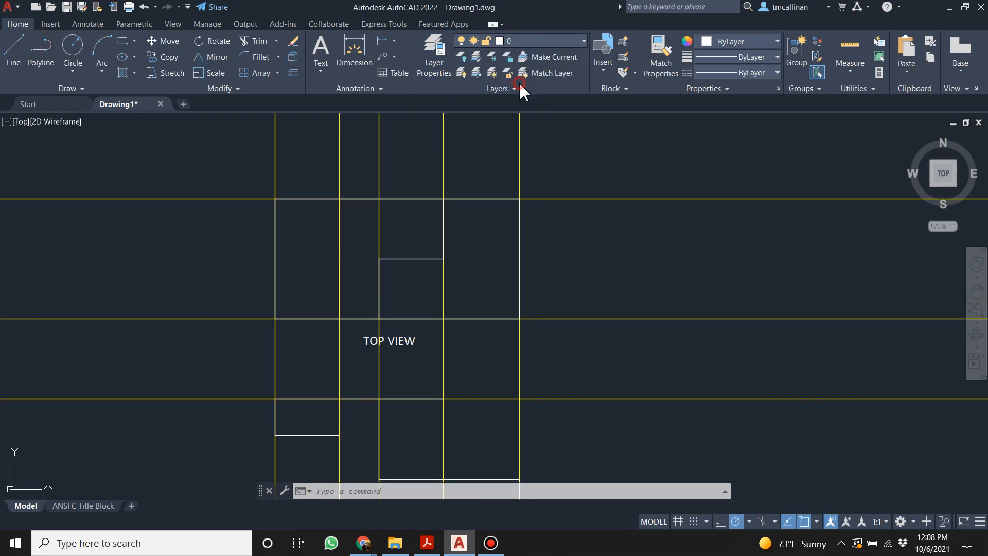
{"action": "left_click", "coordinate": [14, 52]}
{"action": "left_click", "coordinate": [339, 319]}
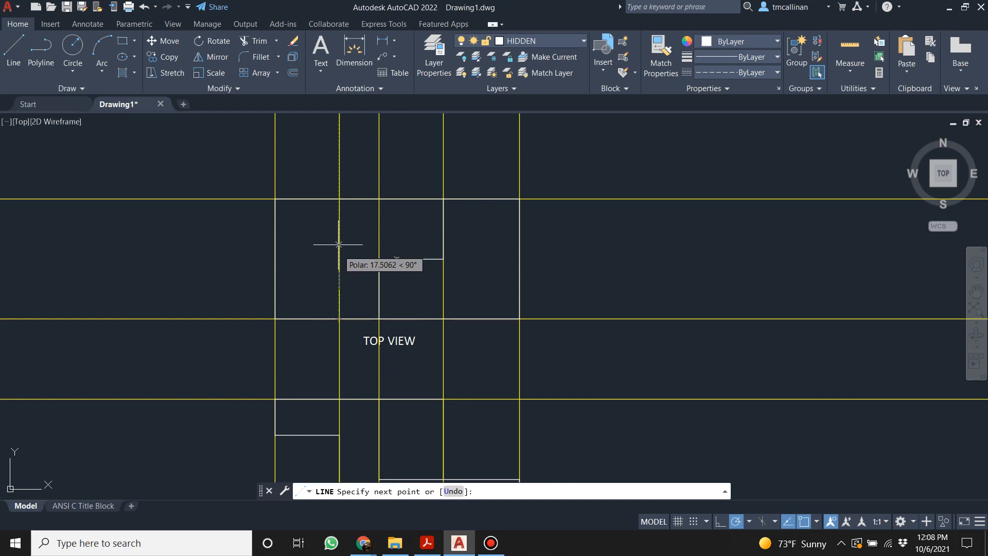
{"action": "left_click", "coordinate": [339, 199]}
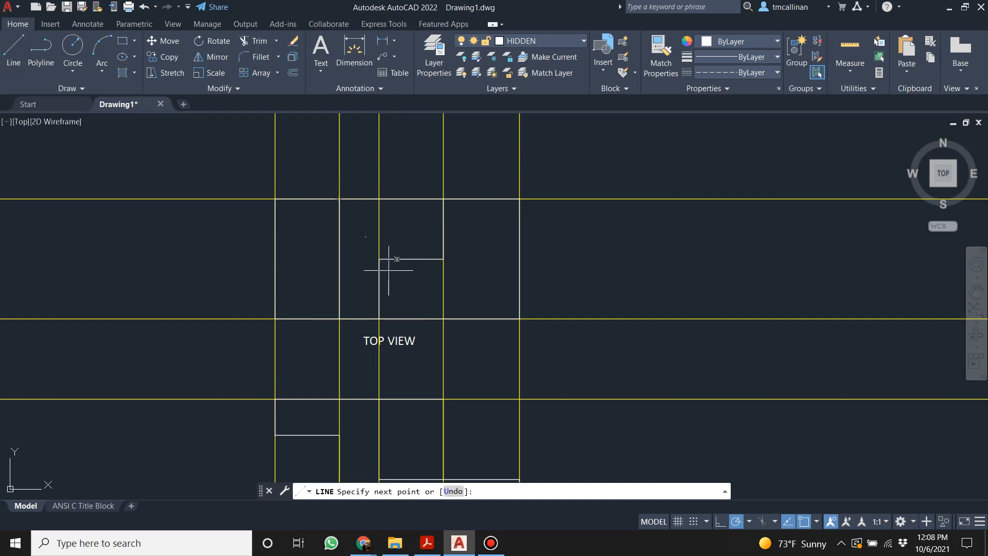
{"action": "key", "text": "Return"}
{"action": "scroll", "coordinate": [365, 278], "scroll_direction": "down", "scroll_amount": 2}
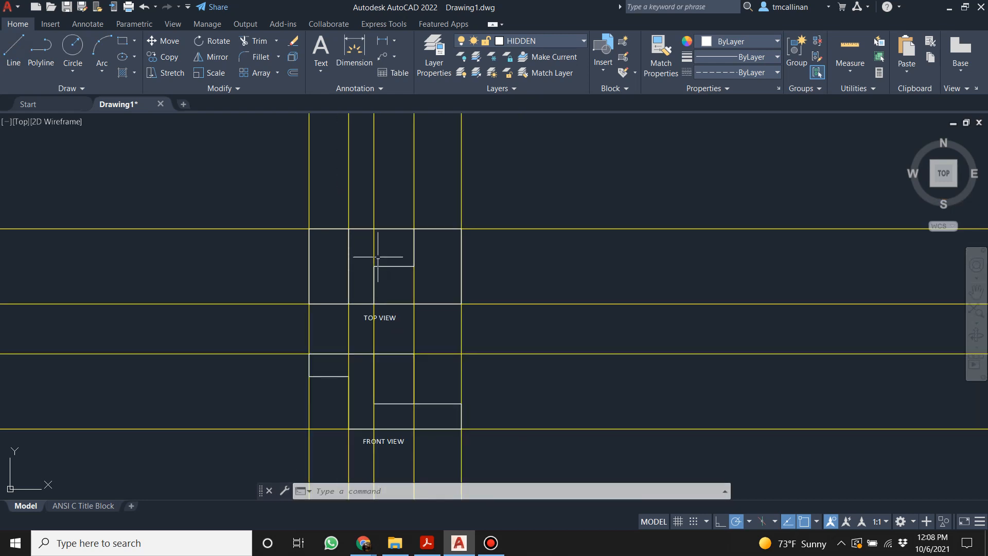
{"action": "left_click", "coordinate": [526, 40]}
{"action": "left_click", "coordinate": [517, 71]}
{"action": "left_click", "coordinate": [524, 157]}
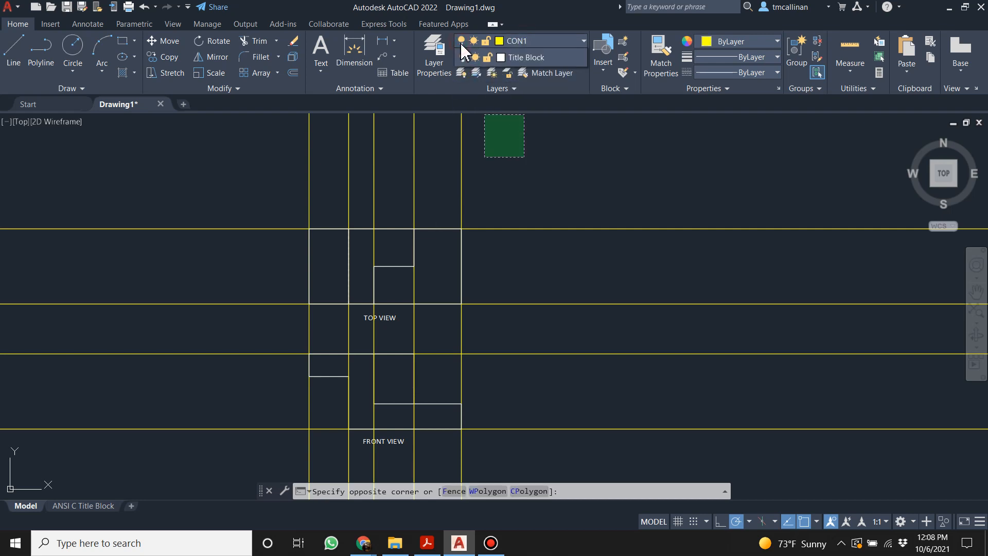
{"action": "left_click", "coordinate": [462, 49]}
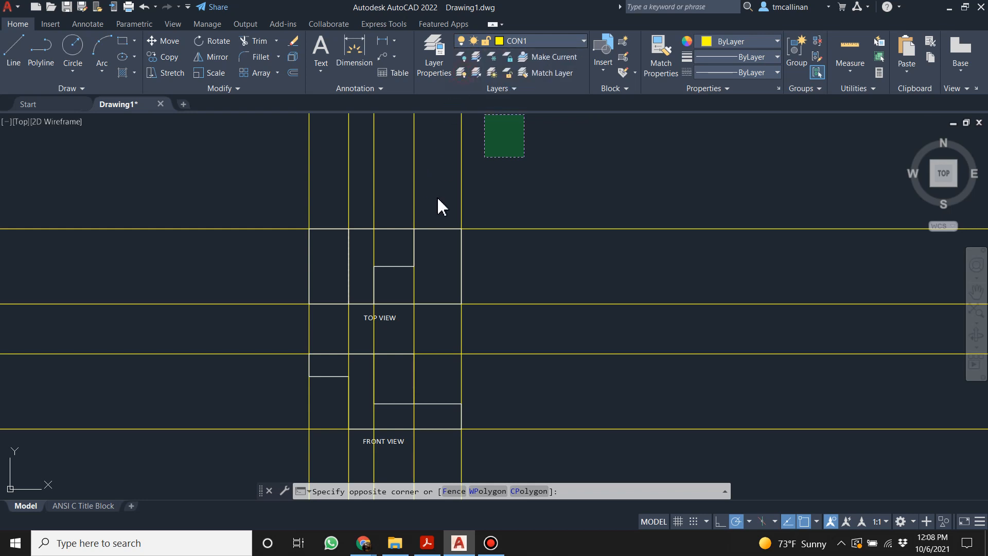
{"action": "key", "text": "Escape"}
{"action": "key", "text": "Escape"}
{"action": "key", "text": "Escape"}
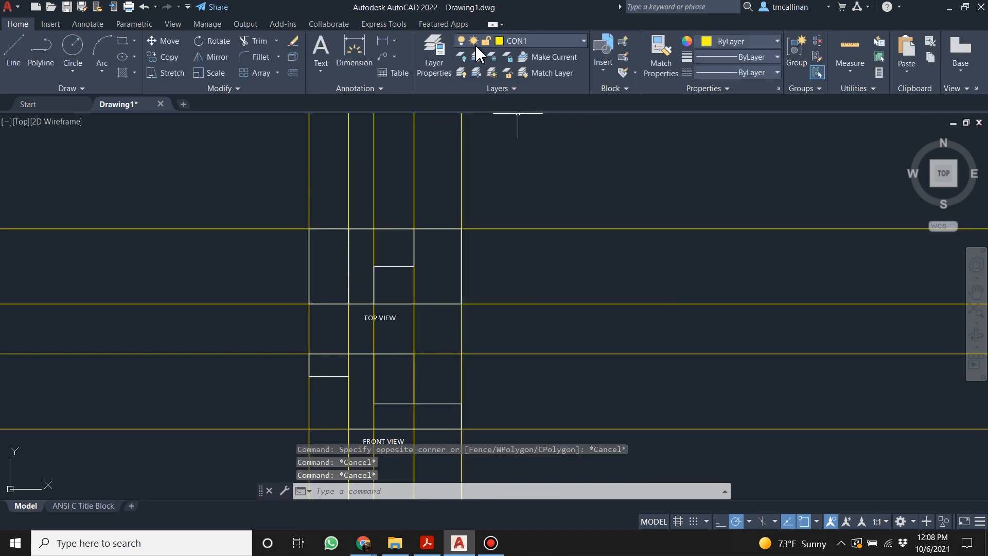
Make layer 0 current and turn off the CON1 construction layer.
{"action": "left_click", "coordinate": [513, 41]}
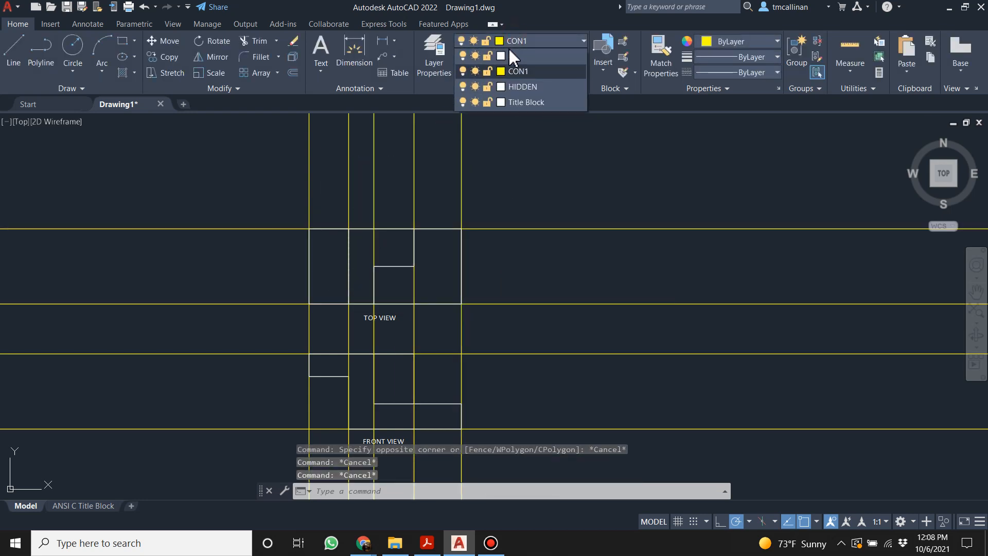
{"action": "left_click", "coordinate": [510, 54]}
{"action": "left_click", "coordinate": [525, 38]}
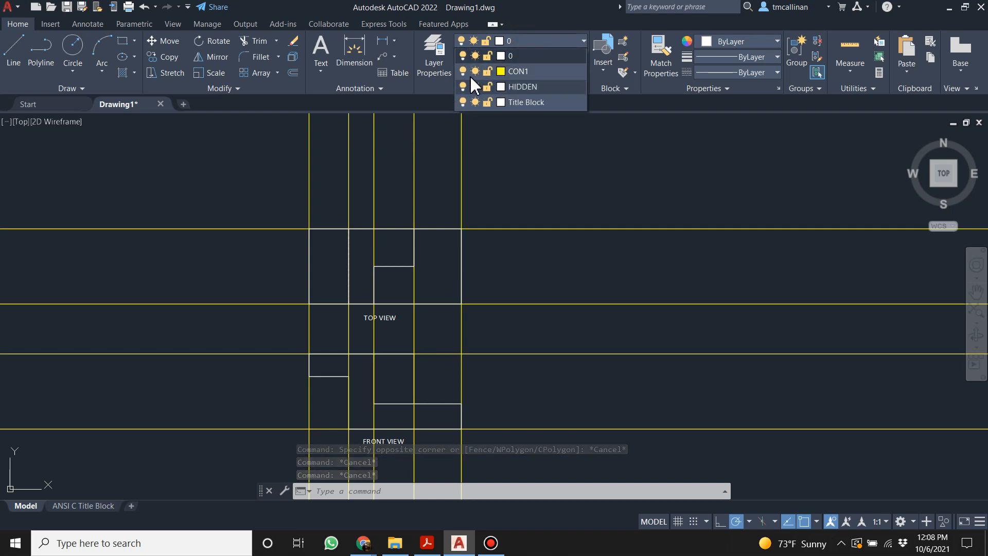
{"action": "left_click", "coordinate": [462, 56]}
{"action": "scroll", "coordinate": [391, 278], "scroll_direction": "down", "scroll_amount": 1}
{"action": "scroll", "coordinate": [337, 298], "scroll_direction": "up", "scroll_amount": 4}
{"action": "scroll", "coordinate": [446, 192], "scroll_direction": "down", "scroll_amount": 2}
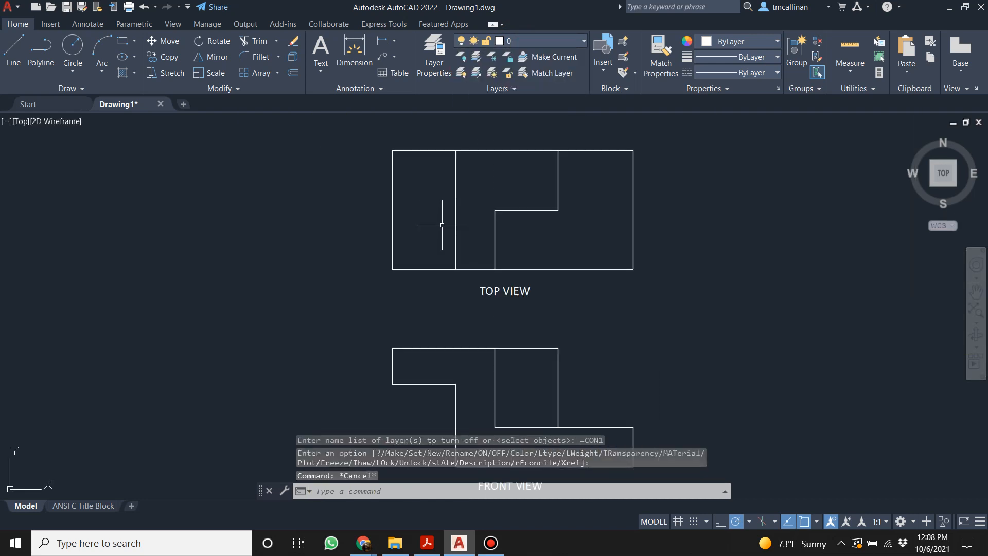
Set the global linetype scale factor to 5 with LTSCALE.
{"action": "type", "text": "linetype s"}
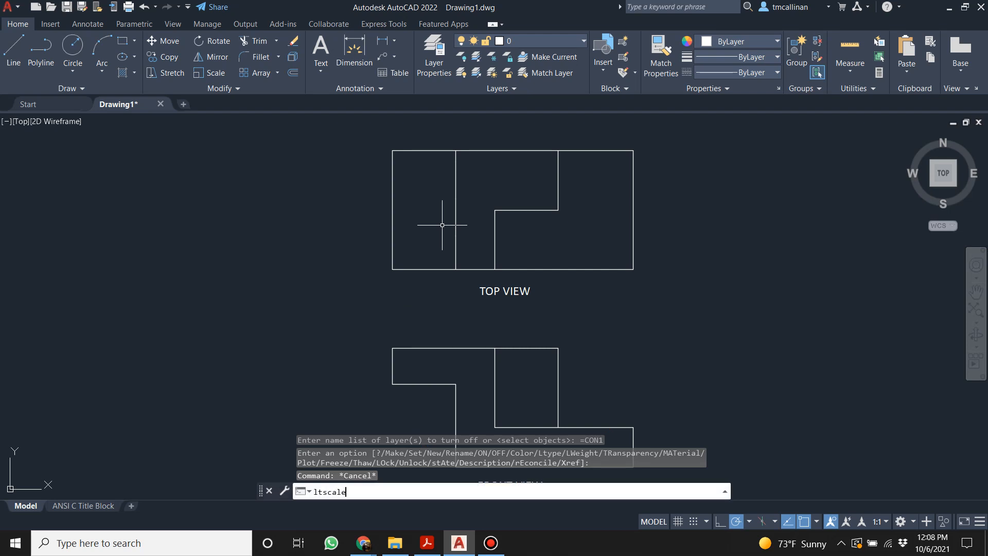
{"action": "type", "text": "cale"}
{"action": "key", "text": "Return"}
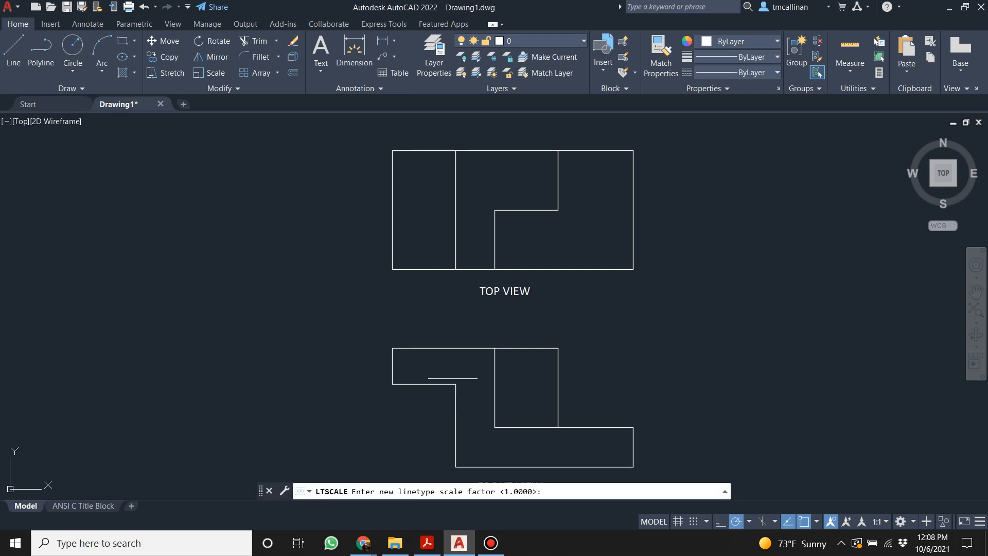
{"action": "type", "text": "5"}
{"action": "key", "text": "Return"}
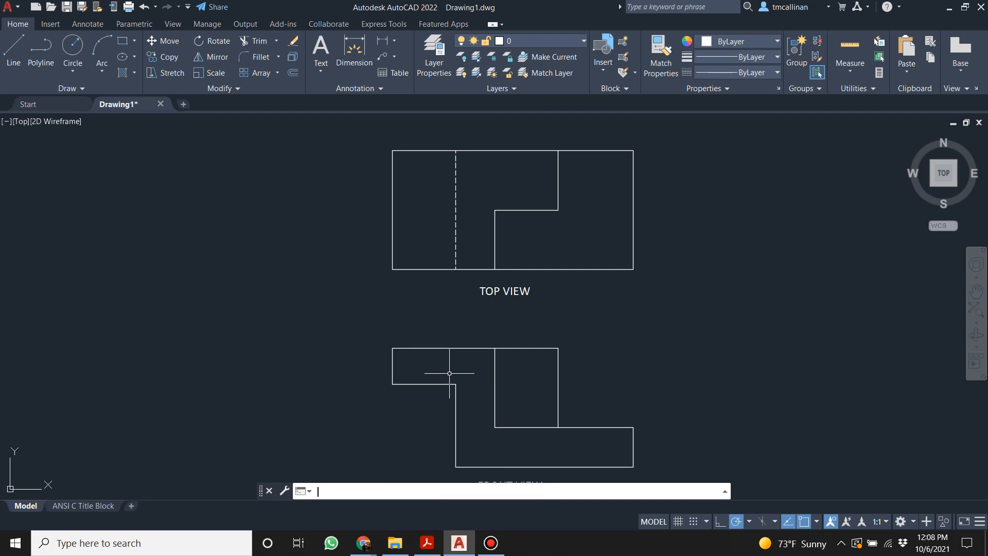
Change the global linetype scale factor to 10.
{"action": "key", "text": "Return"}
{"action": "type", "text": "1"}
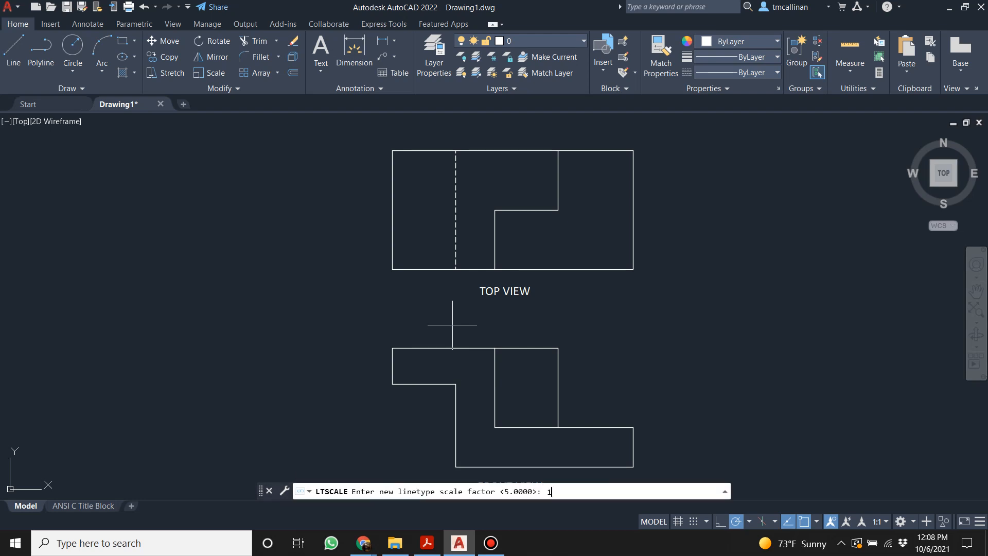
{"action": "type", "text": "0"}
{"action": "key", "text": "Return"}
{"action": "key", "text": "Escape"}
{"action": "scroll", "coordinate": [571, 293], "scroll_direction": "down", "scroll_amount": 5}
{"action": "scroll", "coordinate": [525, 288], "scroll_direction": "up", "scroll_amount": 3}
Check the Example 15 block in the exercises PDF and compare it with the top and front views in AutoCAD.
{"action": "left_click", "coordinate": [428, 546]}
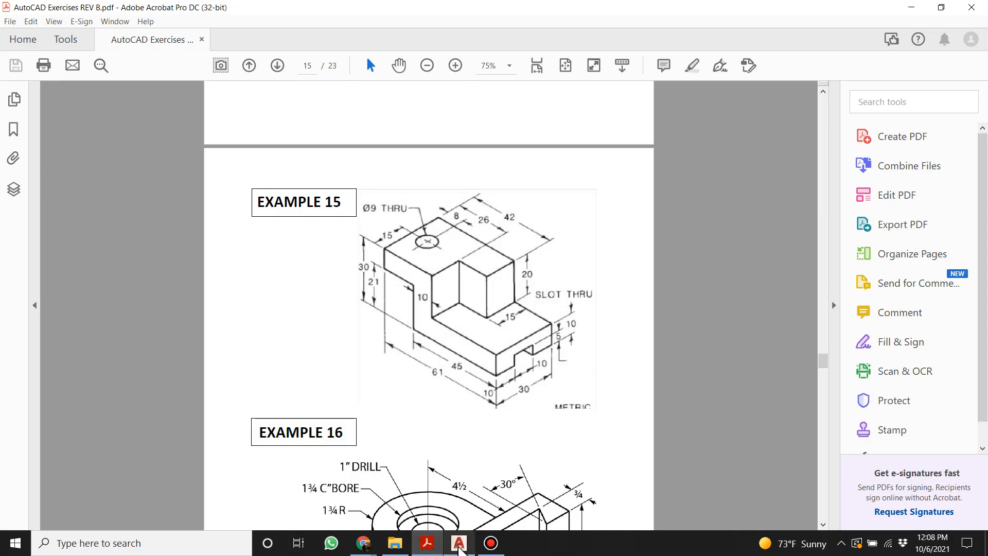
{"action": "left_click", "coordinate": [459, 543]}
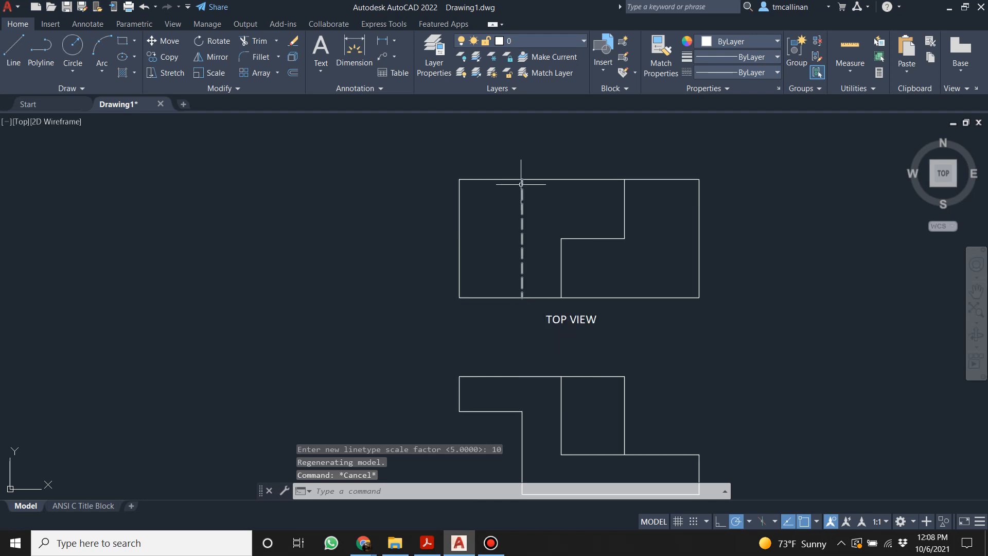
{"action": "scroll", "coordinate": [520, 282], "scroll_direction": "down", "scroll_amount": 2}
{"action": "scroll", "coordinate": [519, 308], "scroll_direction": "up", "scroll_amount": 2}
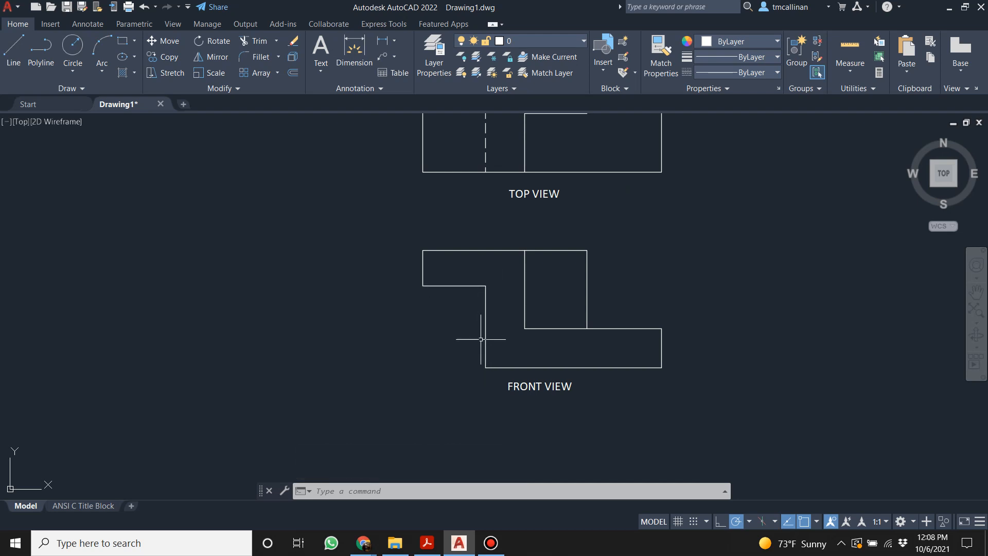
{"action": "scroll", "coordinate": [480, 220], "scroll_direction": "down", "scroll_amount": 1}
{"action": "scroll", "coordinate": [484, 185], "scroll_direction": "up", "scroll_amount": 1}
{"action": "scroll", "coordinate": [476, 180], "scroll_direction": "down", "scroll_amount": 1}
{"action": "middle_click_drag", "start_coordinate": [477, 181], "coordinate": [484, 266]}
{"action": "scroll", "coordinate": [492, 233], "scroll_direction": "up", "scroll_amount": 2}
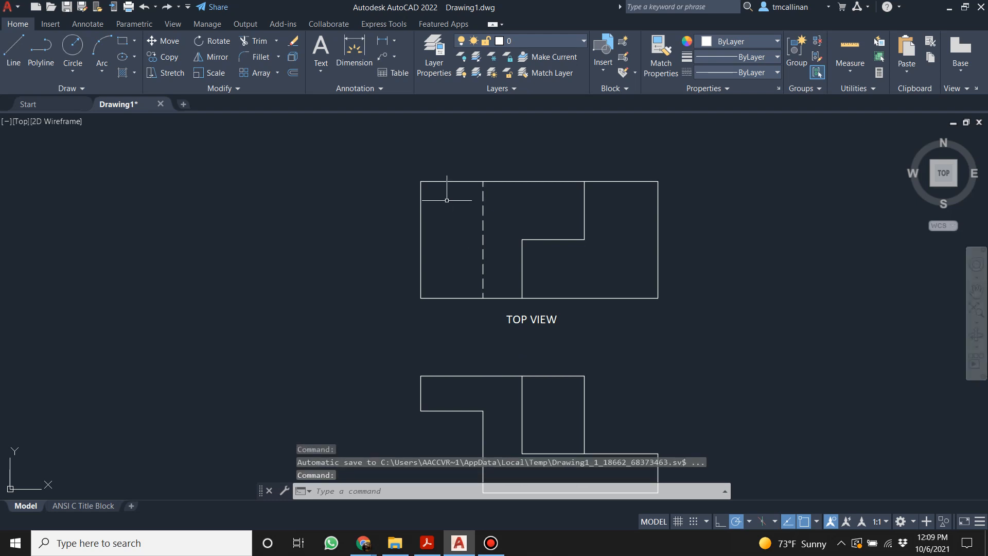
{"action": "scroll", "coordinate": [473, 286], "scroll_direction": "down", "scroll_amount": 2}
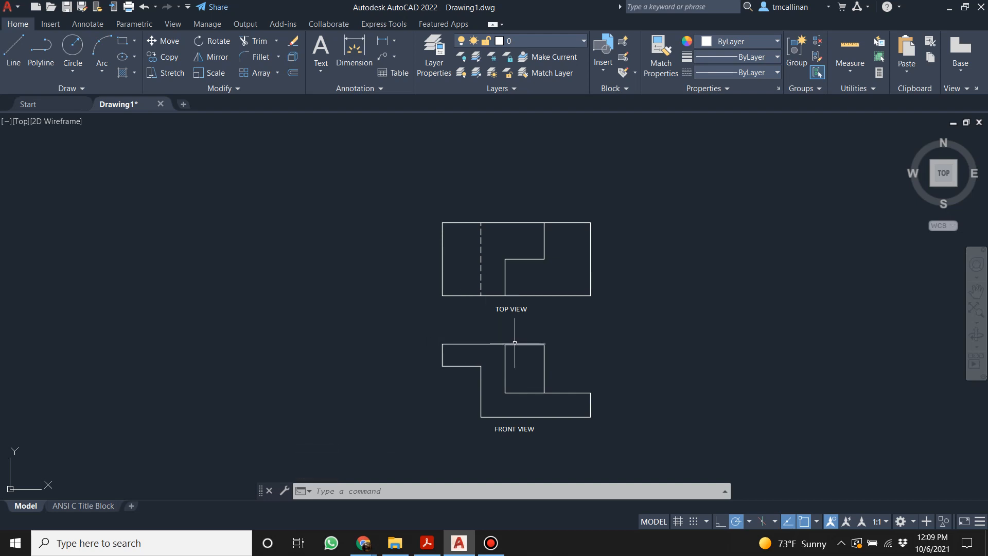
{"action": "left_click", "coordinate": [489, 541]}
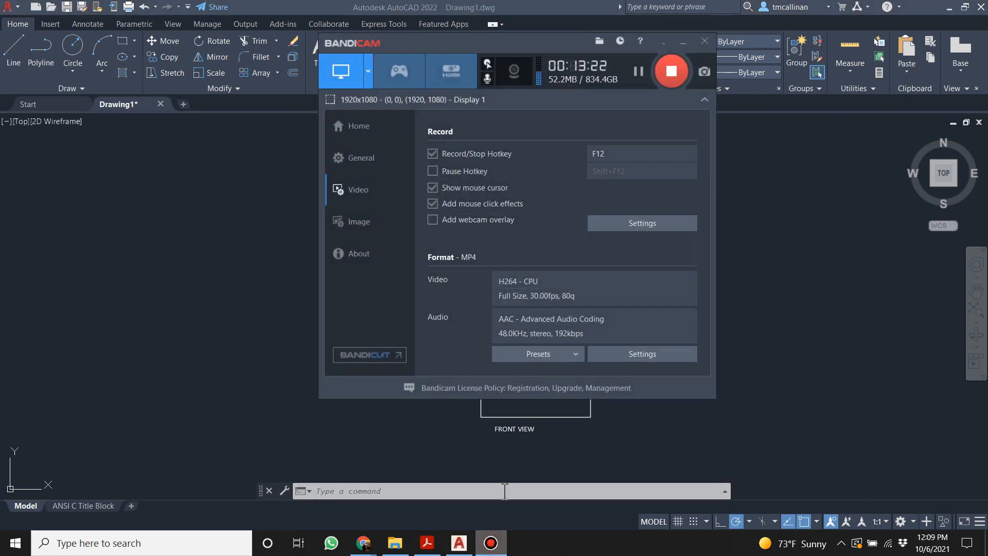
{"action": "left_click", "coordinate": [682, 41]}
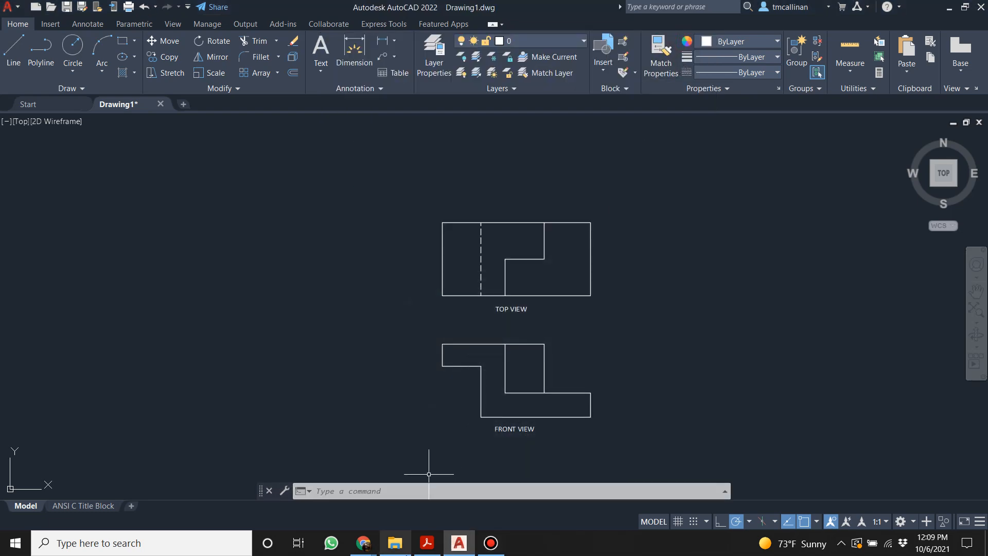
Check the hole's dimensions in the exercises PDF and draw an 8 mm horizontal helper line from the midpoint of the top view's left edge.
{"action": "left_click", "coordinate": [426, 542]}
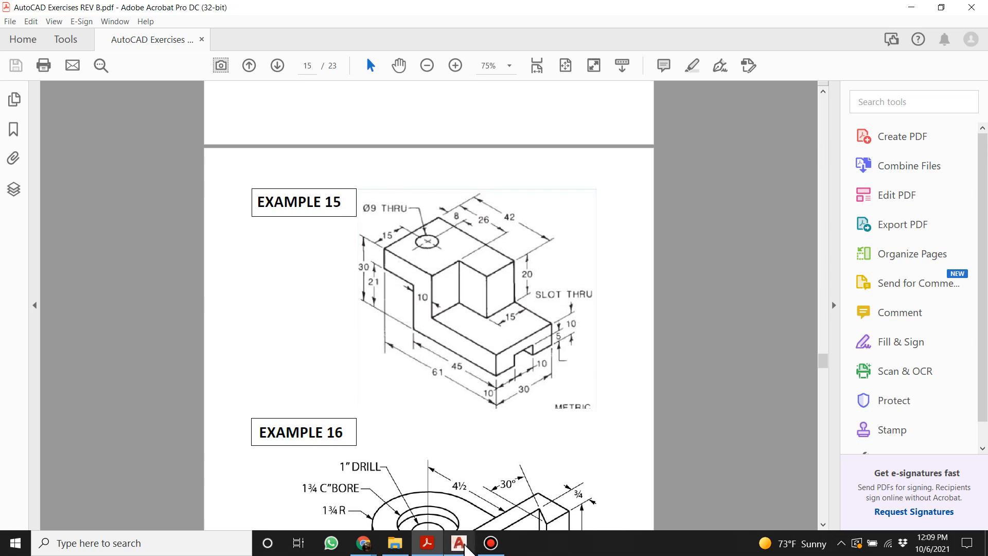
{"action": "left_click", "coordinate": [459, 542]}
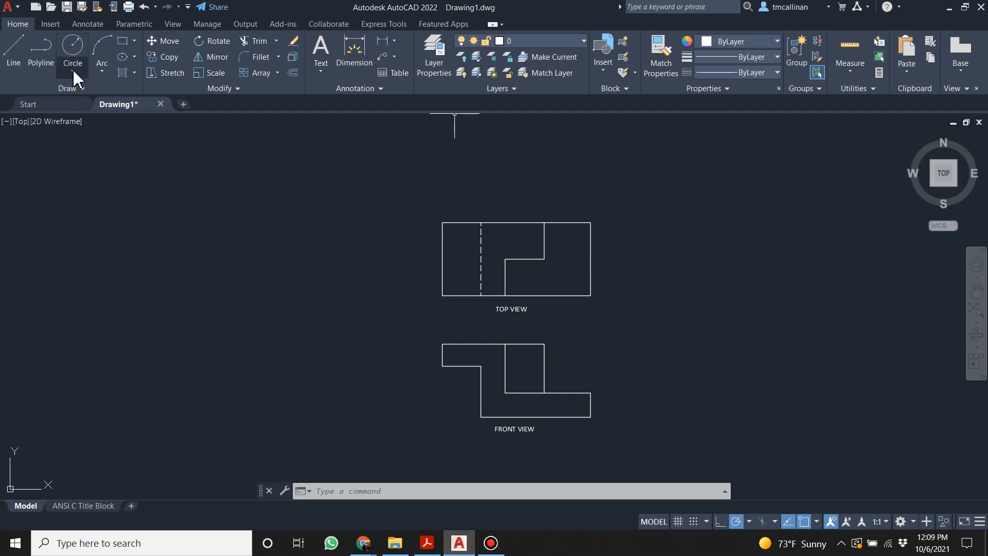
{"action": "left_click", "coordinate": [11, 52]}
{"action": "scroll", "coordinate": [459, 254], "scroll_direction": "up", "scroll_amount": 2}
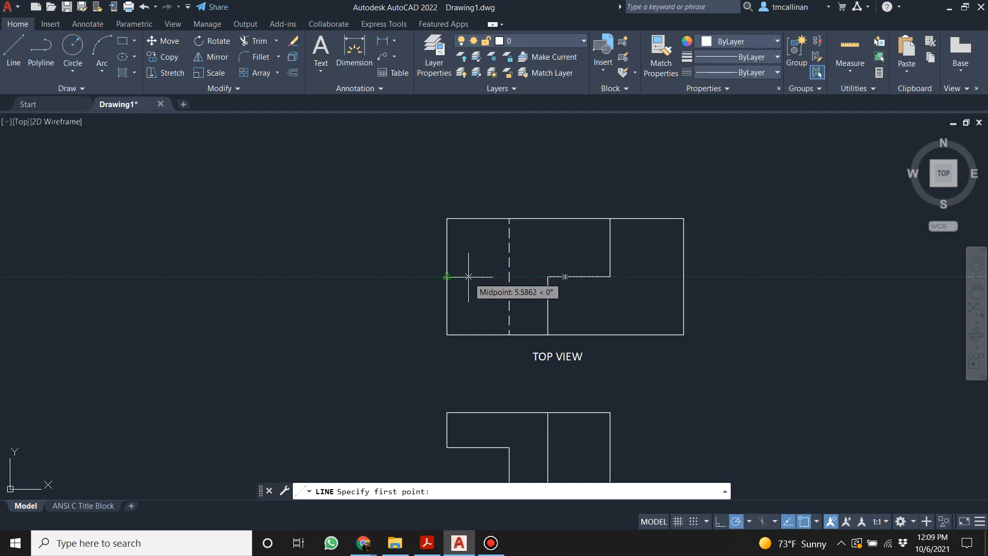
{"action": "key", "text": "Return"}
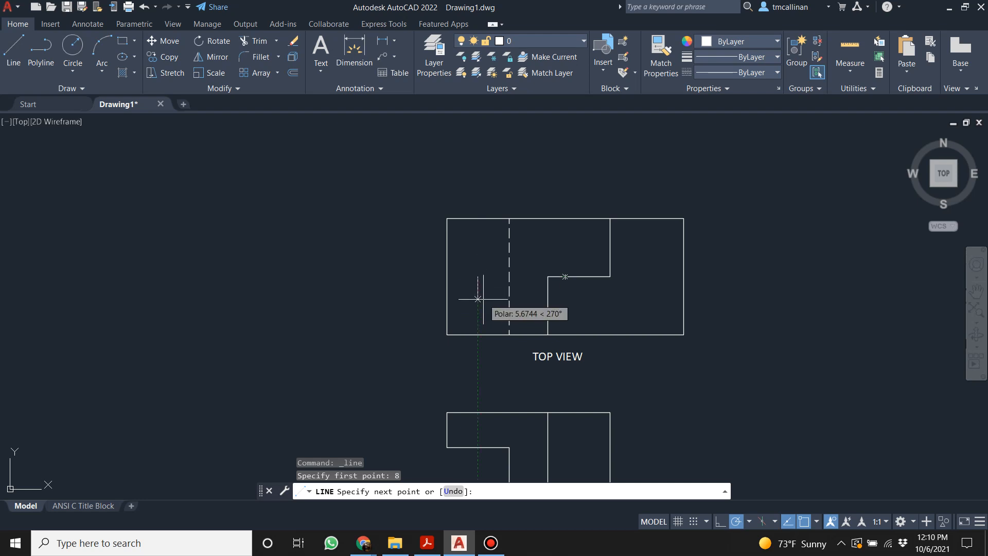
{"action": "key", "text": "Escape"}
Draw a circle with diameter 9 centred on the free end of the helper line in the top view.
{"action": "scroll", "coordinate": [524, 249], "scroll_direction": "up", "scroll_amount": 2}
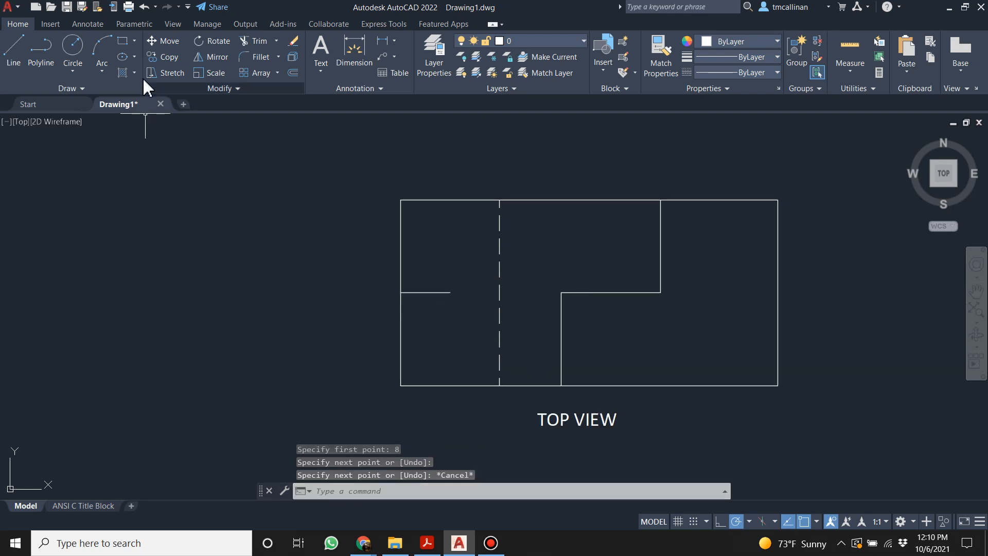
{"action": "left_click", "coordinate": [77, 44]}
{"action": "left_click", "coordinate": [449, 292]}
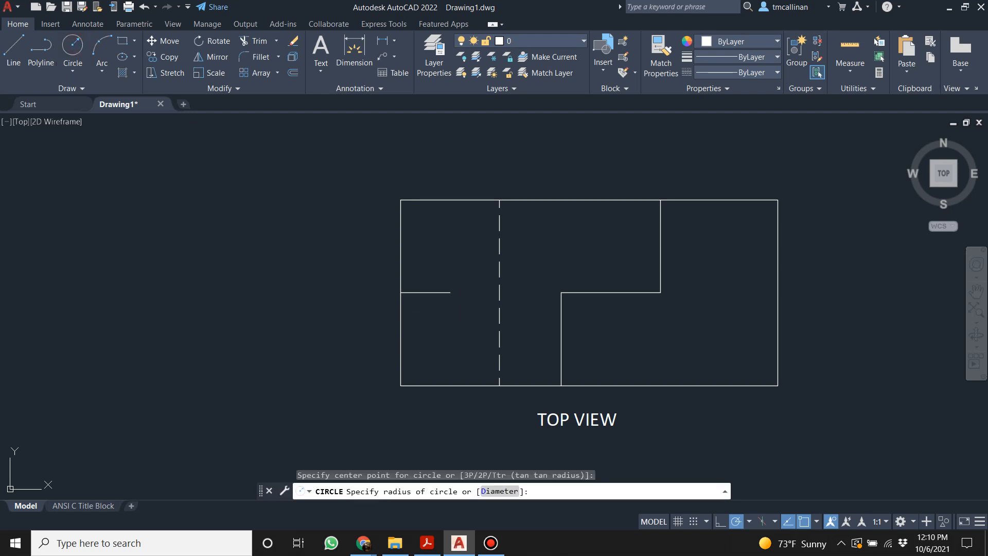
{"action": "type", "text": "d"}
{"action": "key", "text": "Return"}
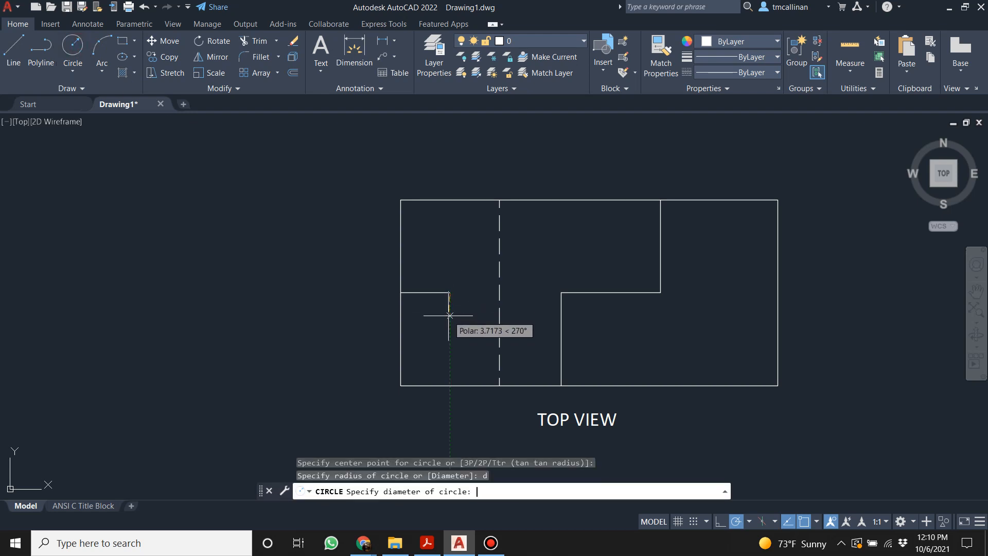
{"action": "type", "text": "9"}
{"action": "key", "text": "Return"}
{"action": "key", "text": "Escape"}
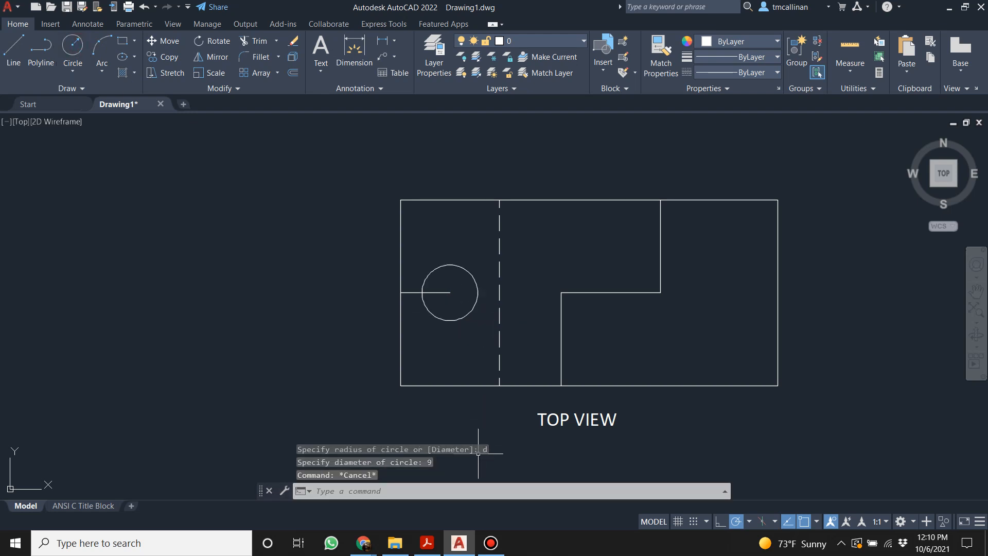
Check the hole against the Example 15 PDF figure and erase the helper line inside the top view's circle.
{"action": "left_click", "coordinate": [438, 544]}
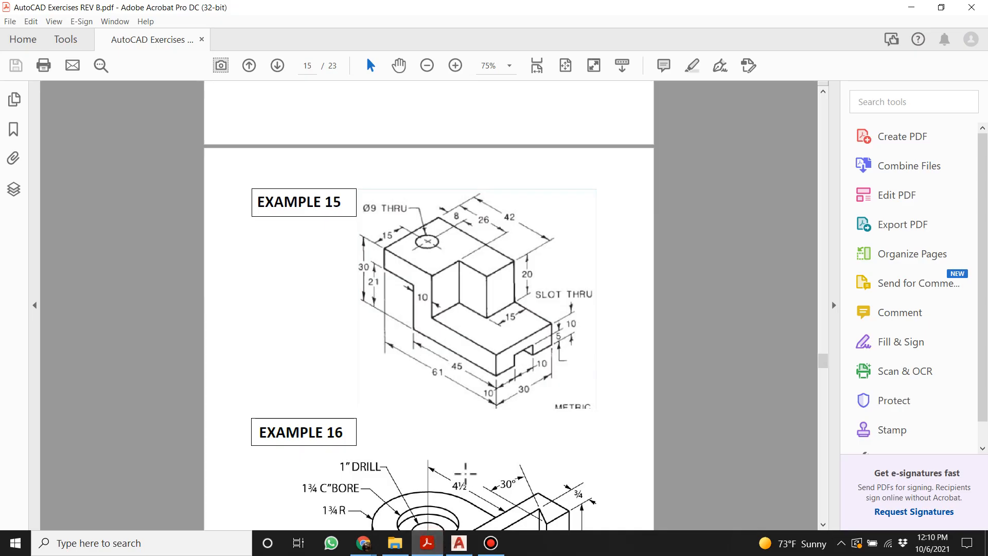
{"action": "left_click", "coordinate": [459, 543]}
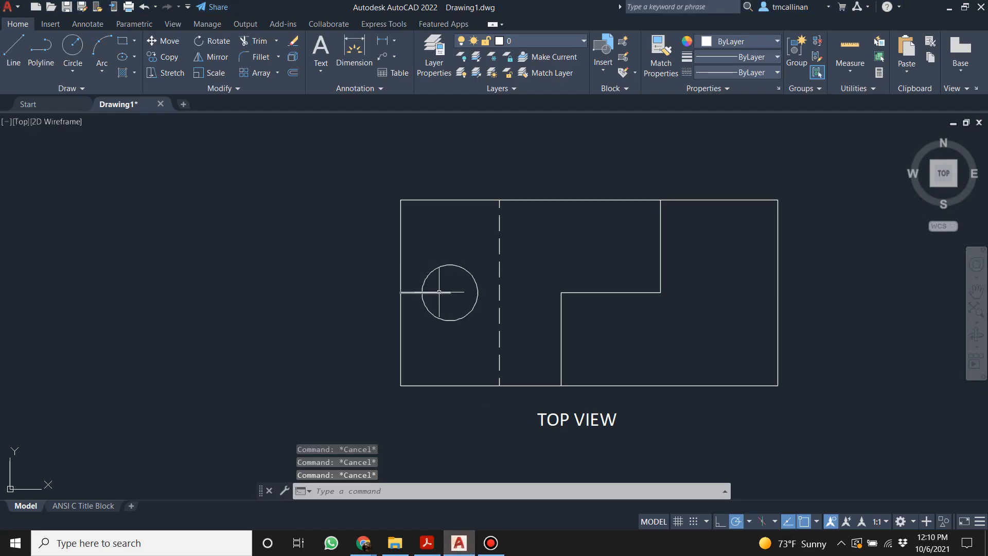
{"action": "left_click", "coordinate": [427, 292]}
{"action": "key", "text": "Delete"}
{"action": "scroll", "coordinate": [437, 290], "scroll_direction": "down", "scroll_amount": 4}
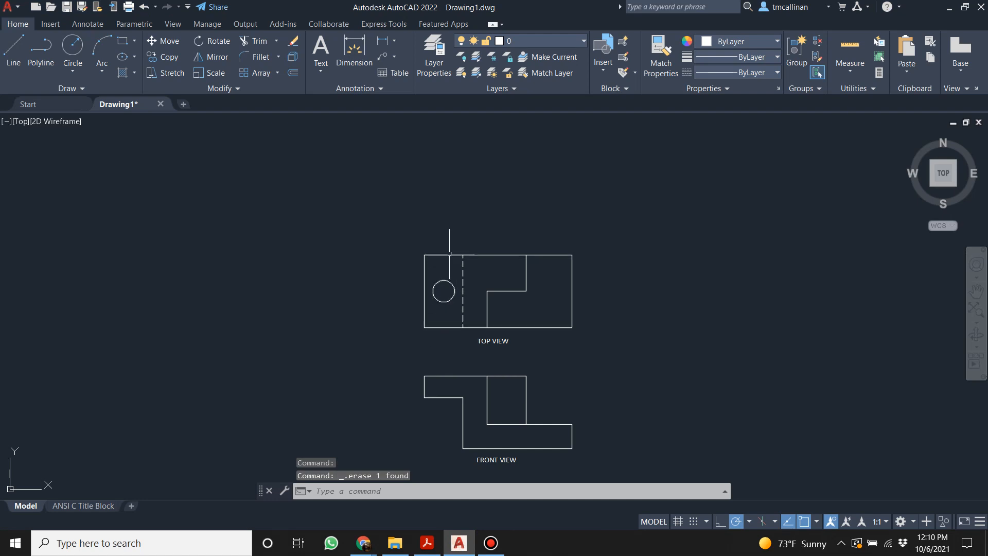
Turn the CON1 layer back on and erase the three inner vertical construction lines running through both views.
{"action": "left_click", "coordinate": [524, 39]}
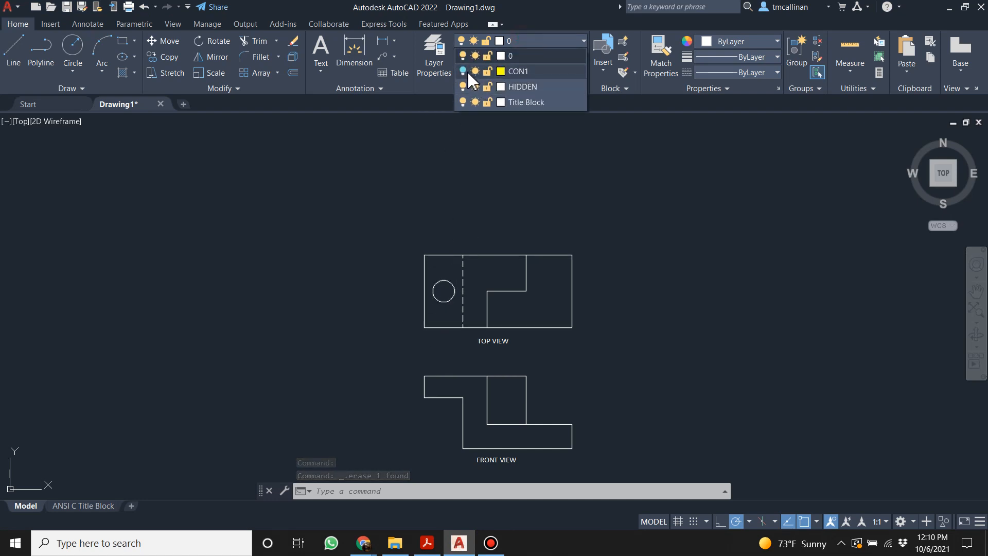
{"action": "left_click", "coordinate": [464, 71]}
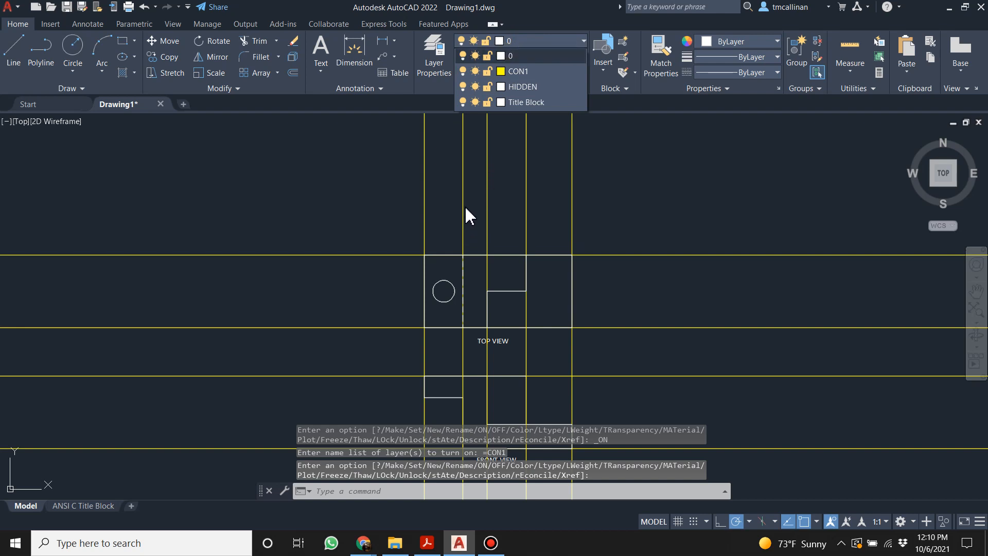
{"action": "left_click", "coordinate": [465, 189]}
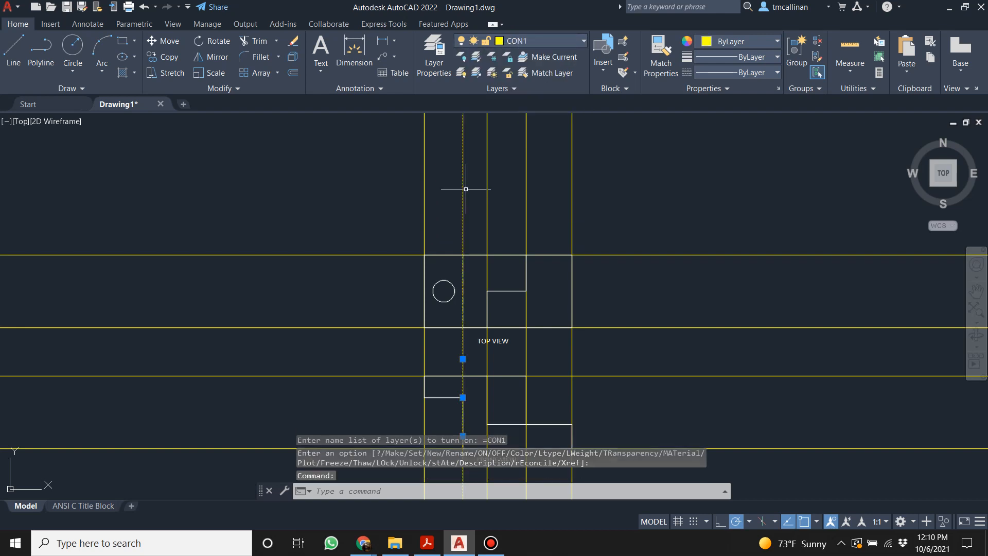
{"action": "key", "text": "Delete"}
{"action": "left_click", "coordinate": [486, 197]}
{"action": "key", "text": "Delete"}
{"action": "left_click", "coordinate": [526, 197]}
{"action": "key", "text": "Delete"}
{"action": "scroll", "coordinate": [526, 197], "scroll_direction": "down", "scroll_amount": 5}
{"action": "scroll", "coordinate": [503, 231], "scroll_direction": "up", "scroll_amount": 5}
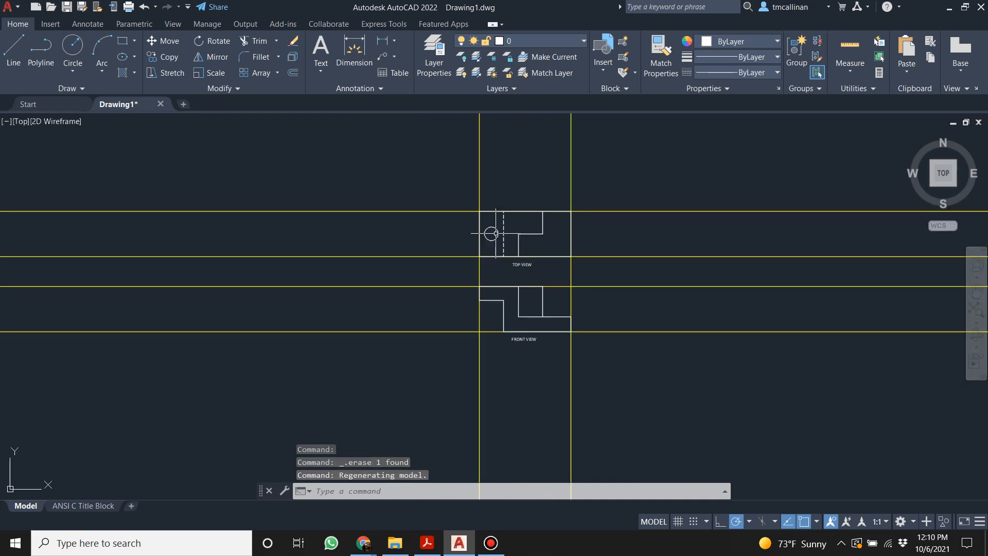
Examine the hole in the top view and where it projects into the front view's upper-left block.
{"action": "scroll", "coordinate": [502, 232], "scroll_direction": "up", "scroll_amount": 6}
{"action": "scroll", "coordinate": [493, 229], "scroll_direction": "down", "scroll_amount": 2}
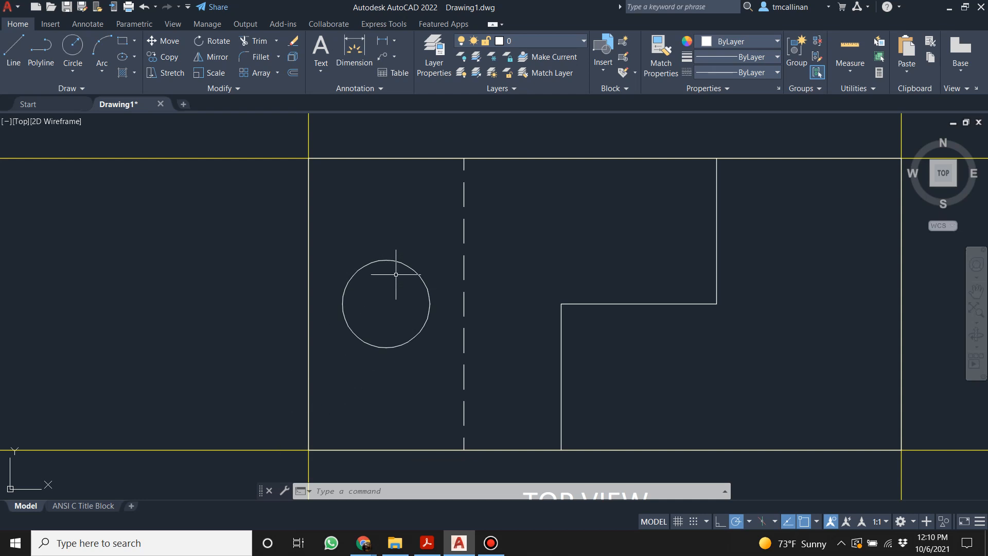
{"action": "scroll", "coordinate": [395, 274], "scroll_direction": "down", "scroll_amount": 3}
{"action": "scroll", "coordinate": [393, 280], "scroll_direction": "up", "scroll_amount": 1}
{"action": "scroll", "coordinate": [381, 396], "scroll_direction": "up", "scroll_amount": 3}
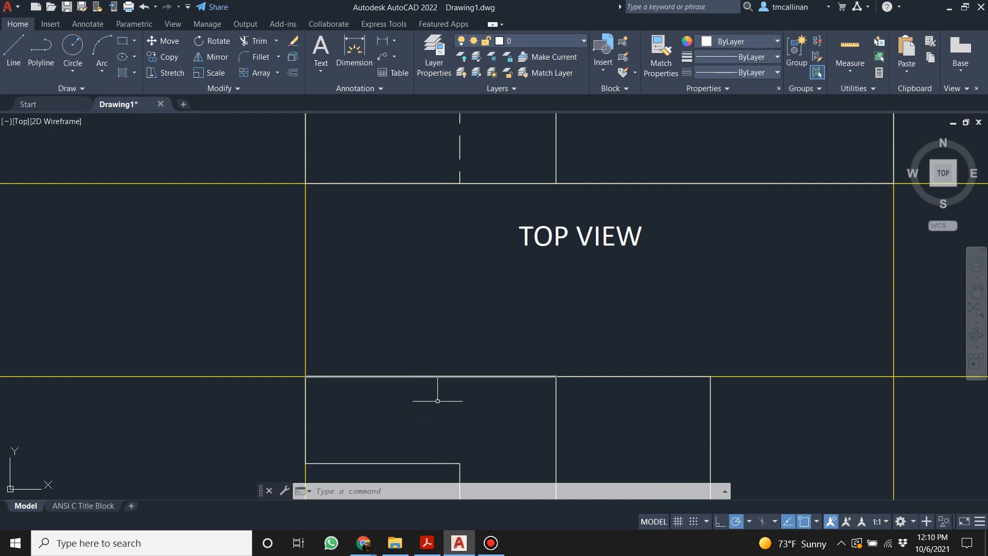
{"action": "scroll", "coordinate": [393, 228], "scroll_direction": "down", "scroll_amount": 4}
{"action": "scroll", "coordinate": [395, 227], "scroll_direction": "up", "scroll_amount": 4}
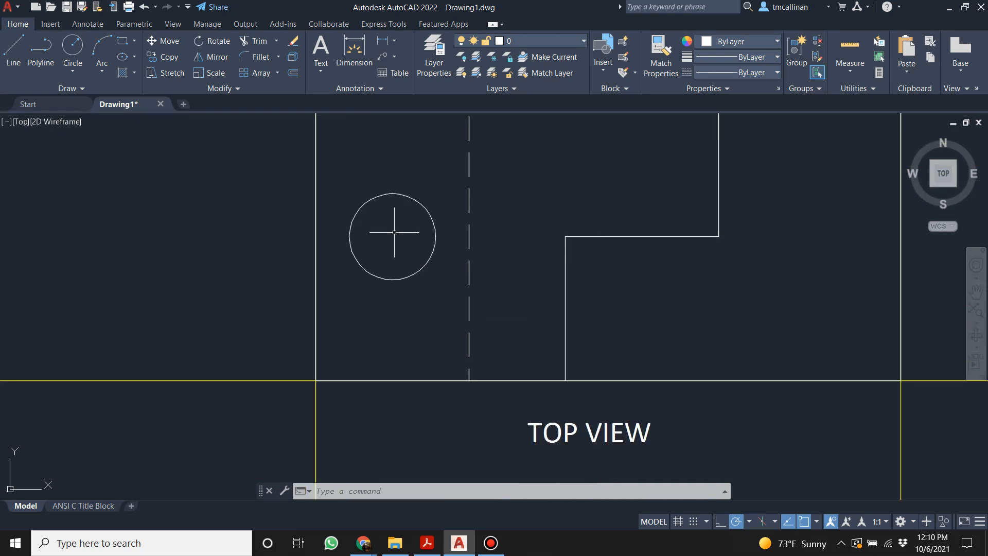
{"action": "scroll", "coordinate": [394, 232], "scroll_direction": "down", "scroll_amount": 3}
{"action": "scroll", "coordinate": [403, 387], "scroll_direction": "up", "scroll_amount": 2}
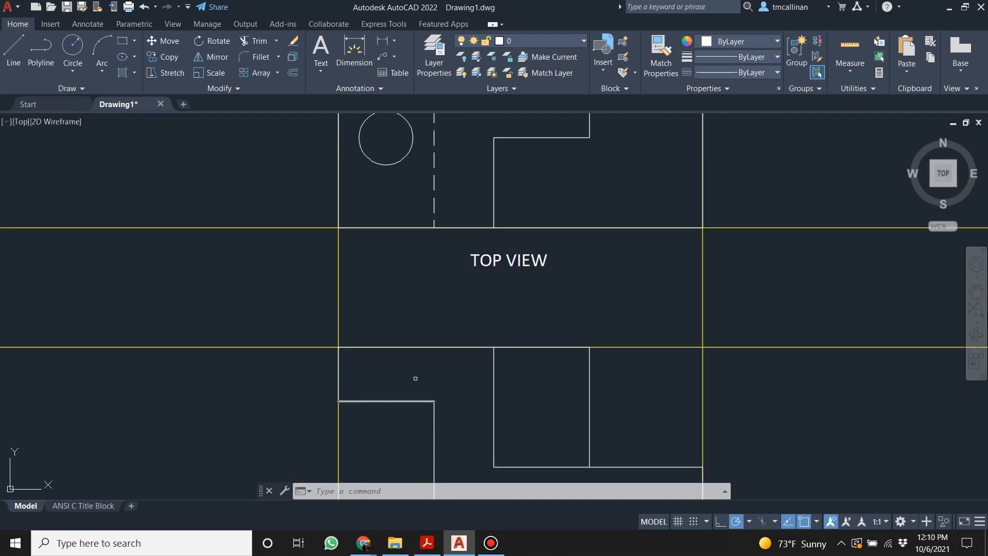
{"action": "scroll", "coordinate": [413, 402], "scroll_direction": "down", "scroll_amount": 2}
{"action": "scroll", "coordinate": [434, 383], "scroll_direction": "up", "scroll_amount": 2}
{"action": "middle_click_drag", "start_coordinate": [383, 301], "coordinate": [391, 349]}
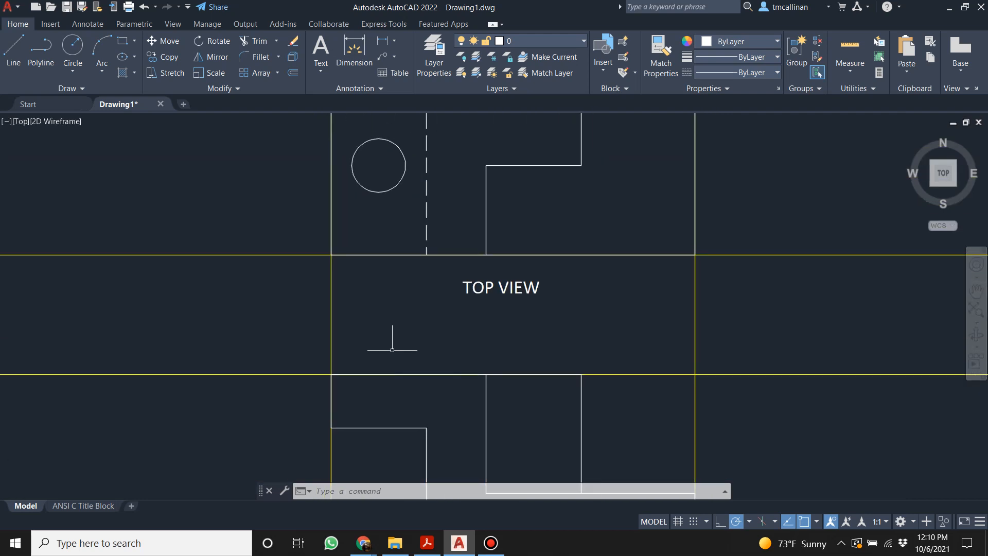
Make CON1 the current layer and draw a vertical construction line through the left quadrant of the top view's circle.
{"action": "scroll", "coordinate": [391, 350], "scroll_direction": "down", "scroll_amount": 2}
{"action": "left_click", "coordinate": [533, 41]}
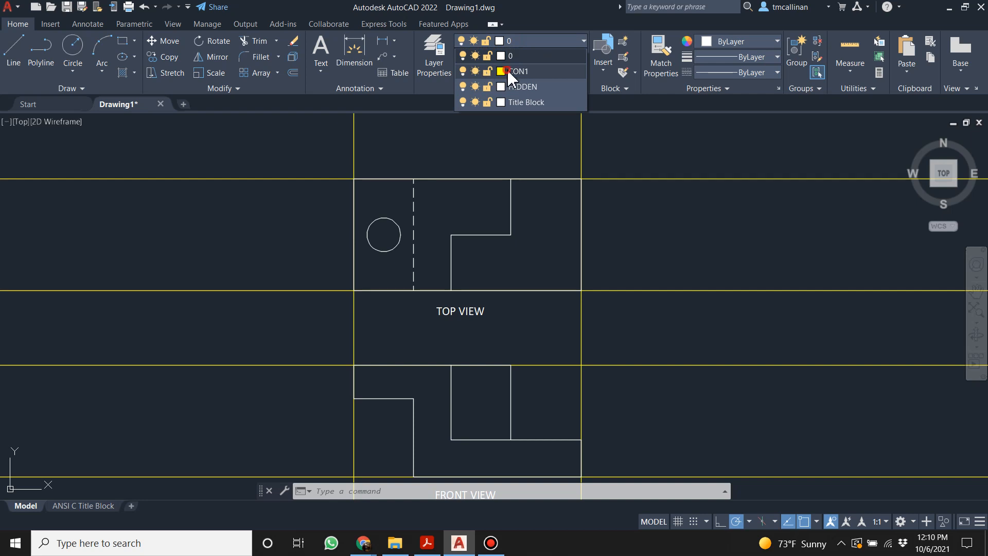
{"action": "left_click", "coordinate": [506, 69]}
{"action": "left_click", "coordinate": [53, 88]}
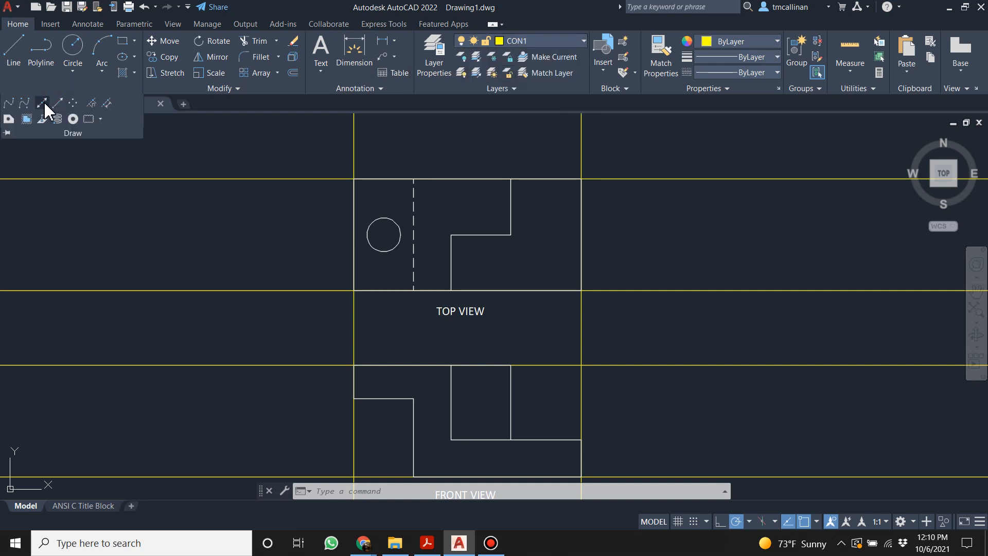
{"action": "left_click", "coordinate": [46, 112]}
{"action": "left_click", "coordinate": [367, 234]}
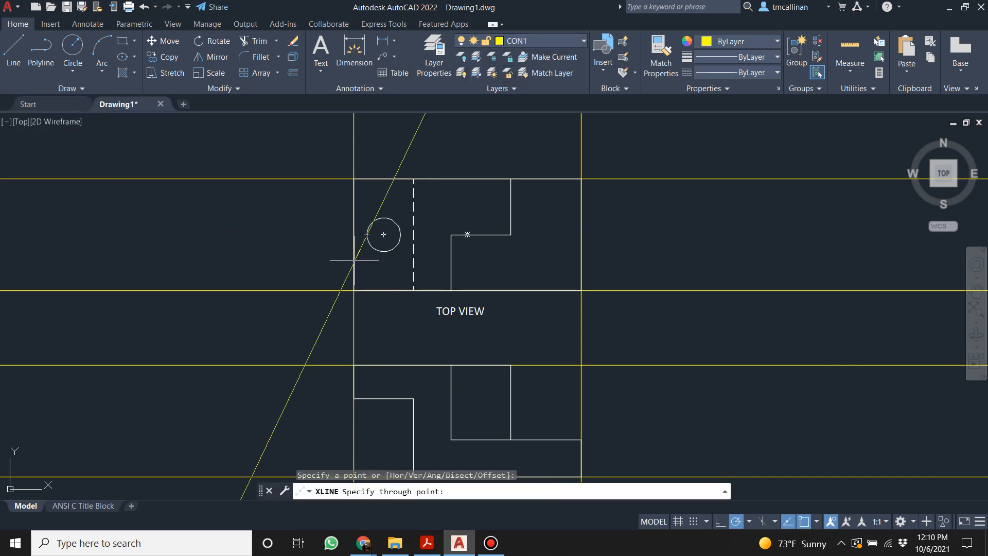
{"action": "left_click", "coordinate": [367, 330]}
{"action": "key", "text": "Escape"}
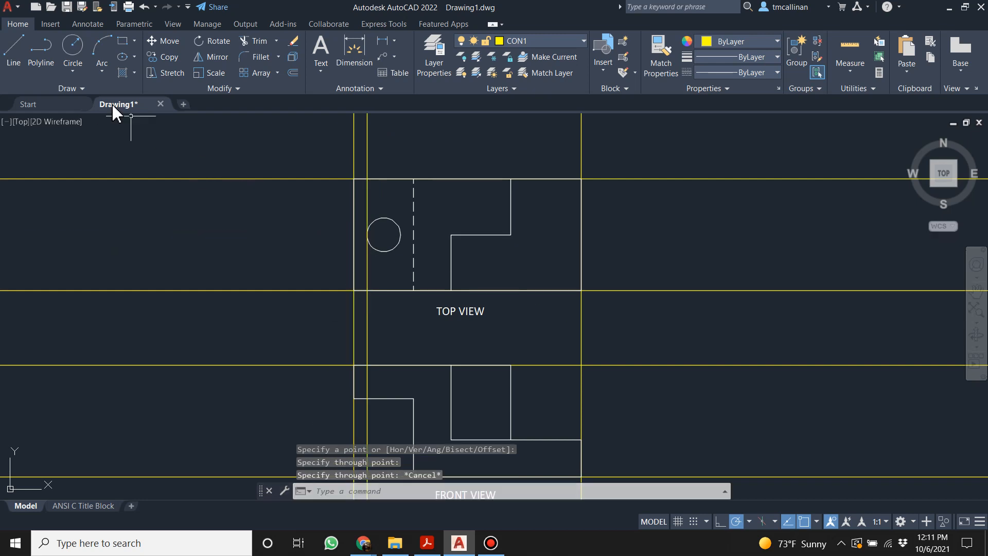
Draw a vertical construction line through the right quadrant of the top view's circle.
{"action": "left_click", "coordinate": [41, 91]}
{"action": "left_click", "coordinate": [43, 105]}
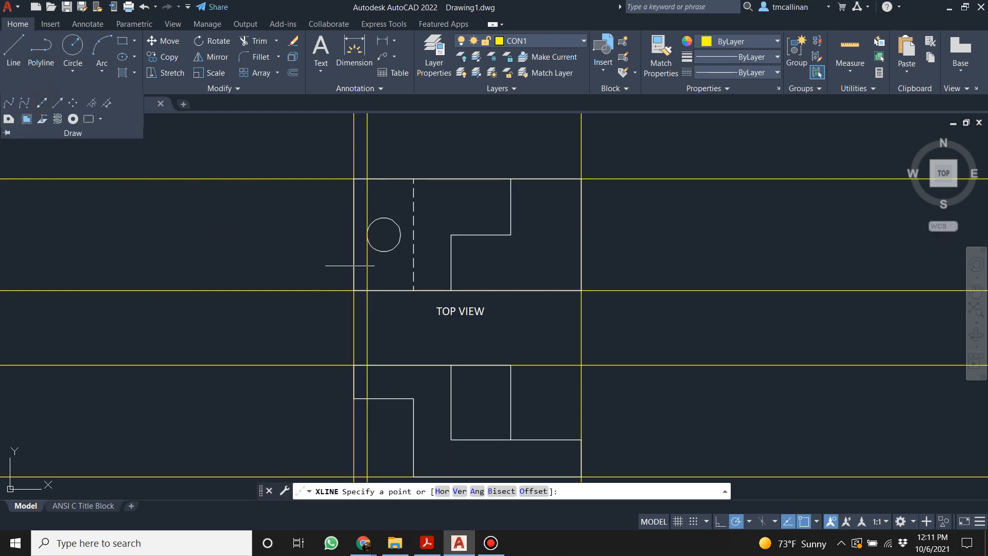
{"action": "left_click", "coordinate": [400, 235]}
{"action": "left_click", "coordinate": [399, 273]}
{"action": "key", "text": "Escape"}
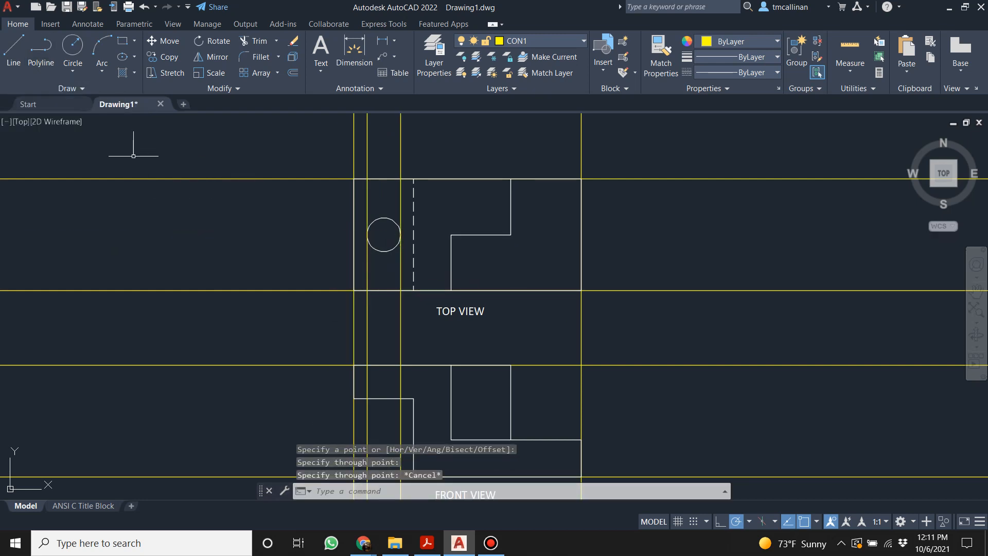
Draw a vertical construction line through the centre of the top view's circle.
{"action": "left_click", "coordinate": [67, 88]}
{"action": "left_click", "coordinate": [57, 104]}
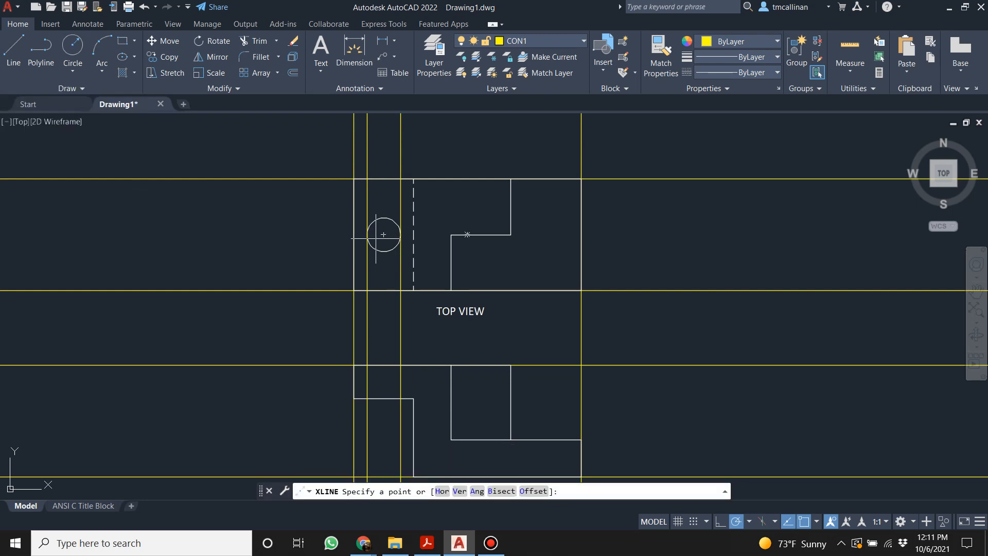
{"action": "left_click", "coordinate": [383, 235]}
{"action": "left_click", "coordinate": [383, 301]}
{"action": "key", "text": "Escape"}
Make HIDDEN the current layer and draw the hole's two vertical edges across the front view's upper-left block along the outer construction lines.
{"action": "scroll", "coordinate": [386, 308], "scroll_direction": "down", "scroll_amount": 2}
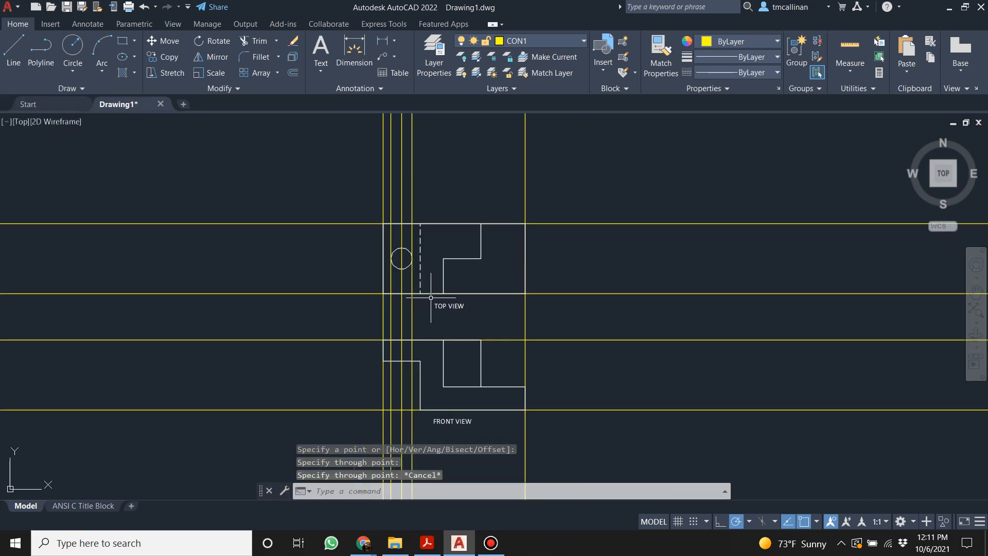
{"action": "scroll", "coordinate": [403, 366], "scroll_direction": "up", "scroll_amount": 2}
{"action": "scroll", "coordinate": [406, 365], "scroll_direction": "up", "scroll_amount": 2}
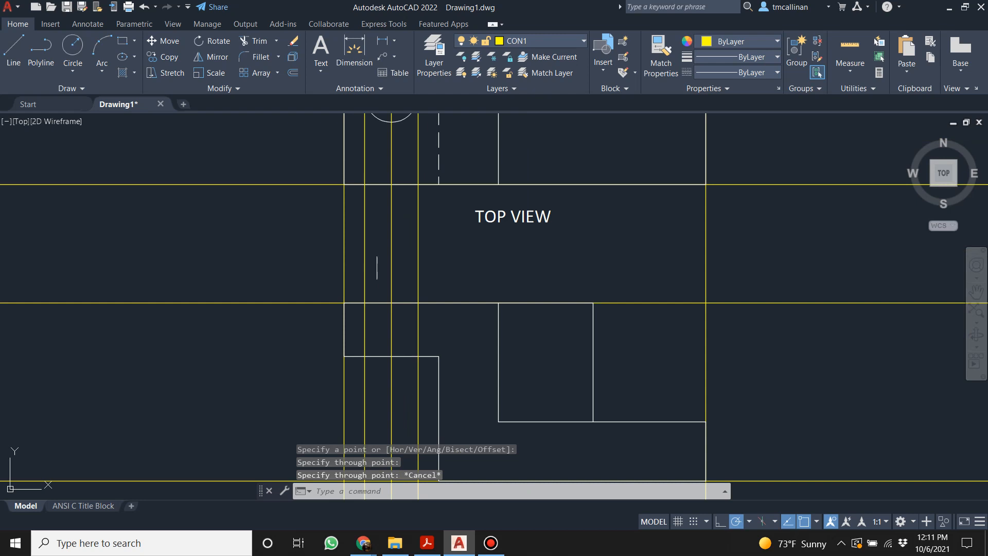
{"action": "key", "text": "Escape"}
{"action": "left_click", "coordinate": [530, 40]}
{"action": "left_click", "coordinate": [527, 85]}
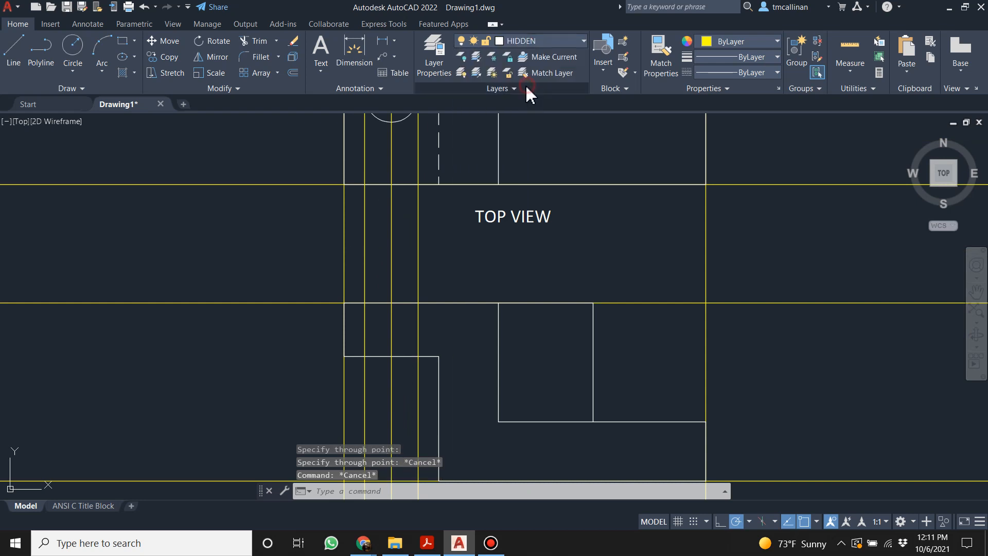
{"action": "left_click", "coordinate": [13, 51]}
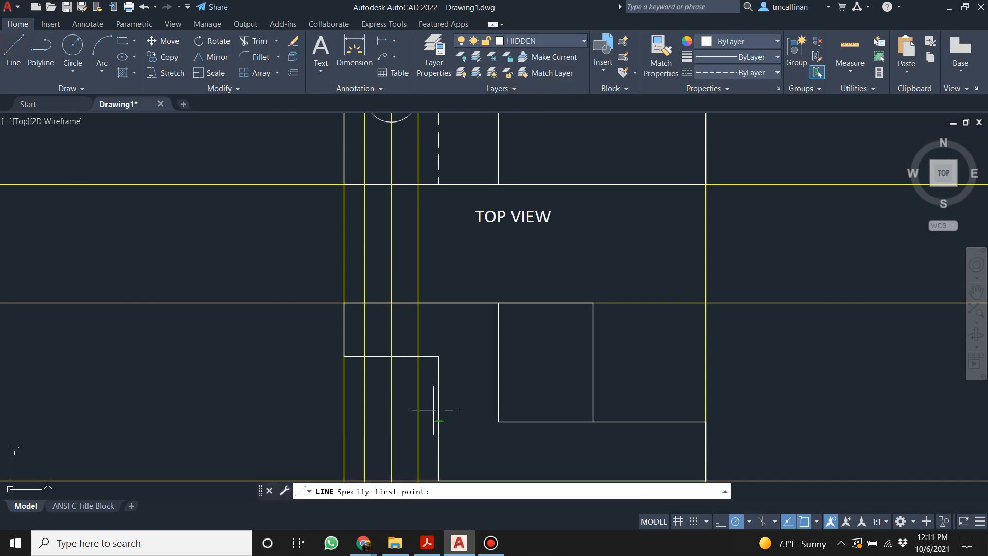
{"action": "left_click", "coordinate": [370, 299]}
{"action": "key", "text": "Escape"}
{"action": "left_click", "coordinate": [15, 54]}
{"action": "left_click", "coordinate": [419, 305]}
{"action": "key", "text": "Escape"}
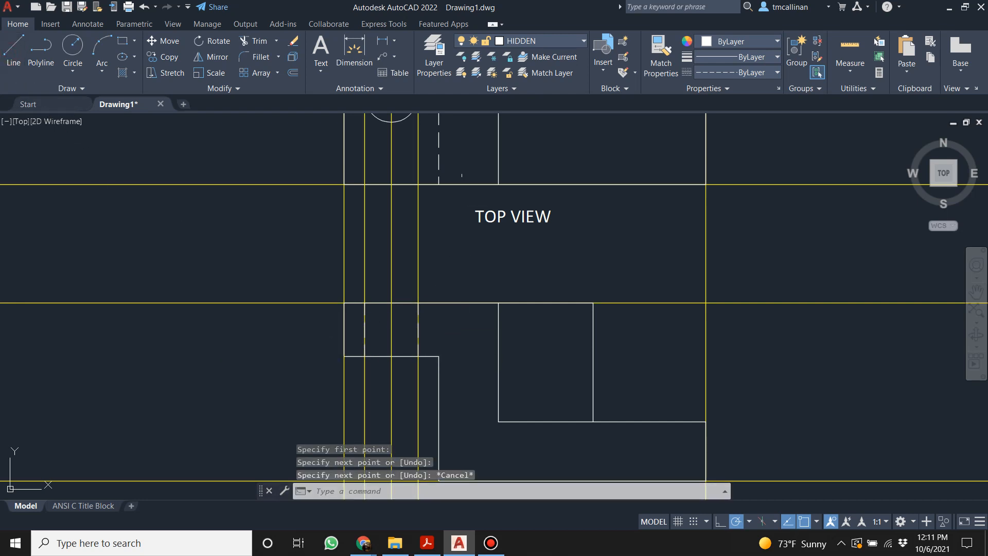
{"action": "key", "text": "Escape"}
Turn off the CON1 construction layer.
{"action": "left_click", "coordinate": [536, 42]}
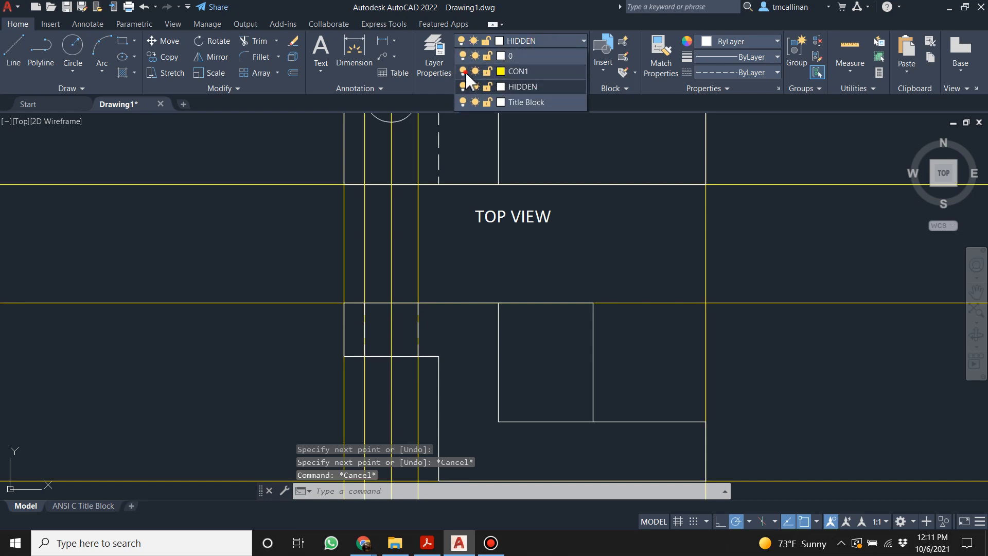
{"action": "left_click", "coordinate": [463, 72]}
{"action": "scroll", "coordinate": [456, 272], "scroll_direction": "down", "scroll_amount": 2}
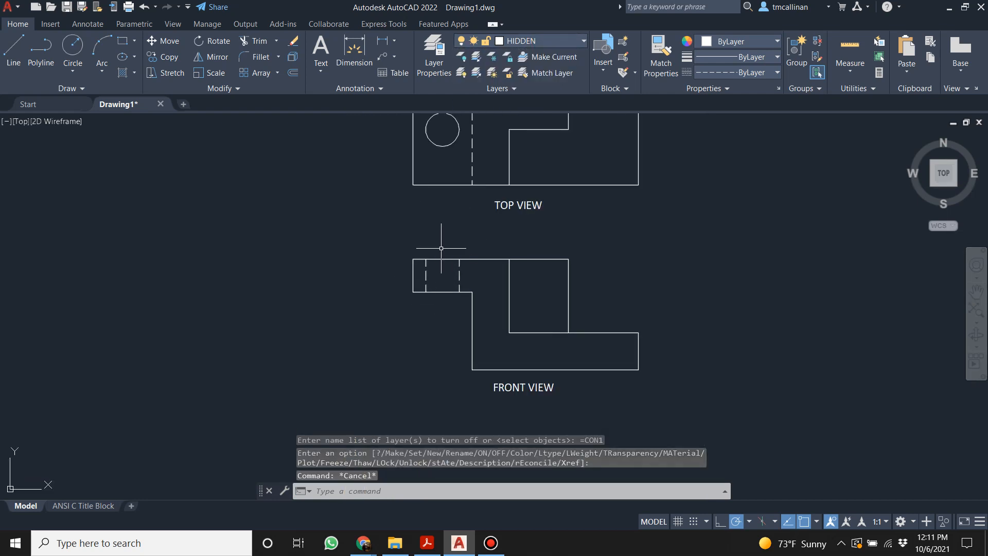
{"action": "scroll", "coordinate": [508, 155], "scroll_direction": "down", "scroll_amount": 4}
{"action": "scroll", "coordinate": [508, 154], "scroll_direction": "up", "scroll_amount": 2}
Add a center mark to the hole's circle in the top view.
{"action": "left_click", "coordinate": [89, 25]}
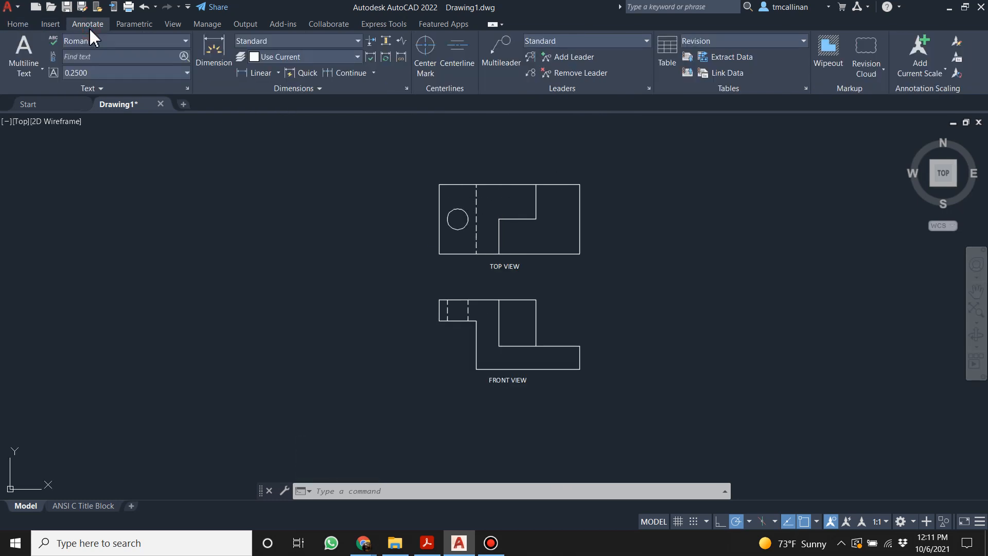
{"action": "left_click", "coordinate": [425, 51]}
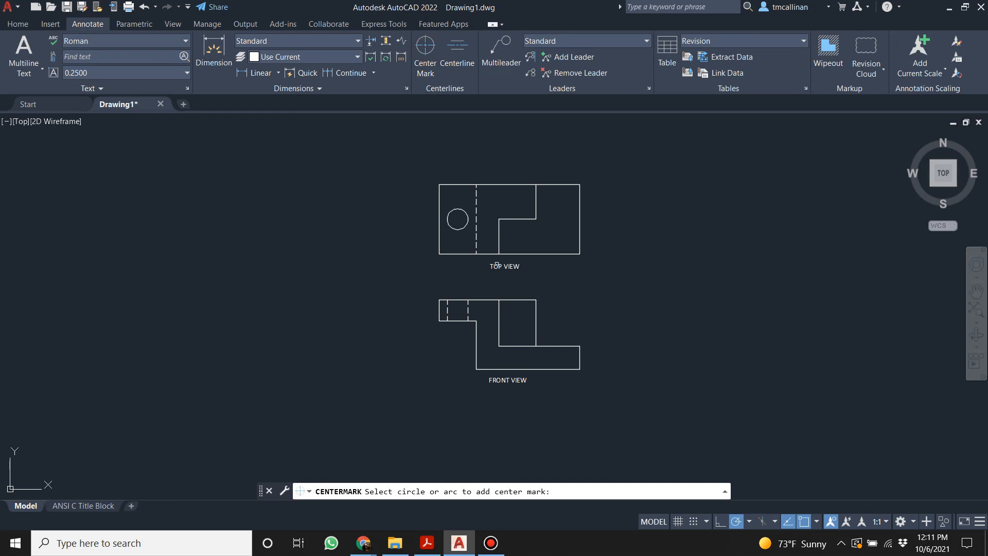
{"action": "scroll", "coordinate": [483, 249], "scroll_direction": "up", "scroll_amount": 2}
{"action": "left_click", "coordinate": [441, 190]}
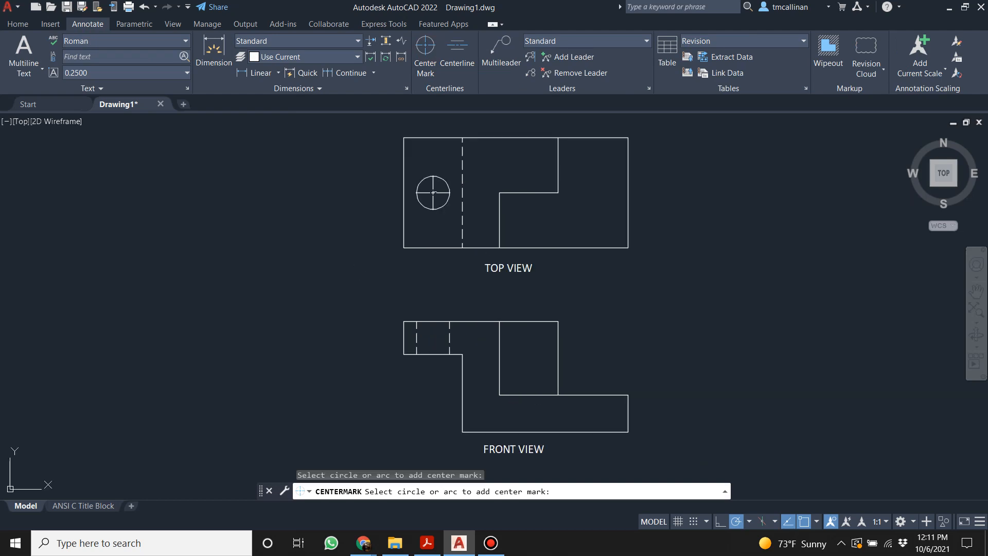
{"action": "scroll", "coordinate": [442, 190], "scroll_direction": "up", "scroll_amount": 3}
{"action": "scroll", "coordinate": [441, 190], "scroll_direction": "down", "scroll_amount": 4}
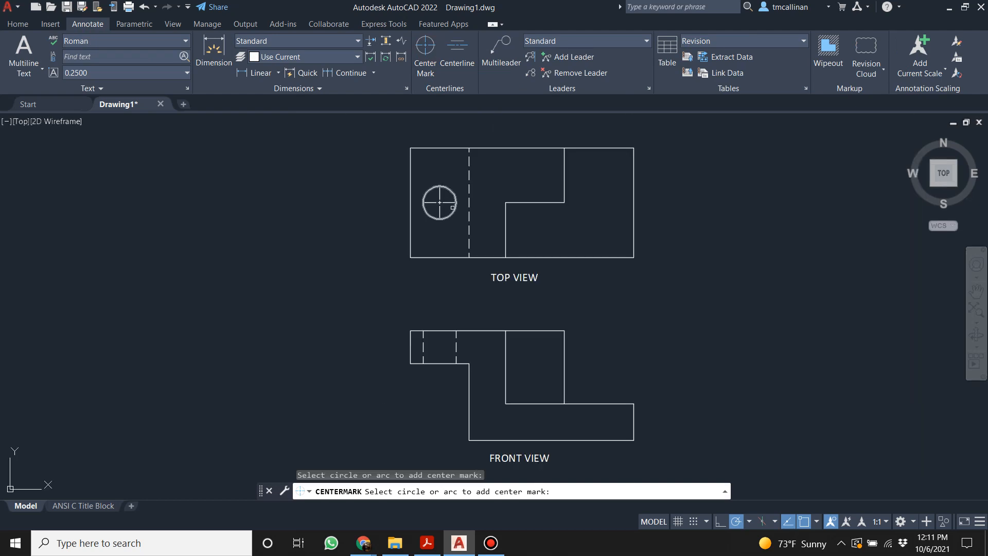
Add a centerline between the hole's two hidden edges in the front view.
{"action": "left_click", "coordinate": [454, 56]}
{"action": "scroll", "coordinate": [445, 349], "scroll_direction": "up", "scroll_amount": 2}
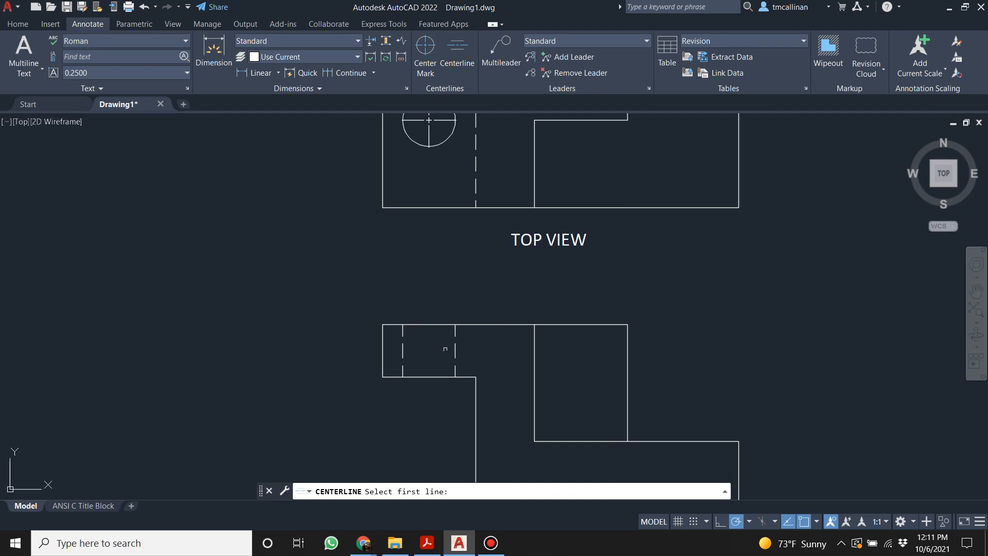
{"action": "left_click", "coordinate": [403, 352]}
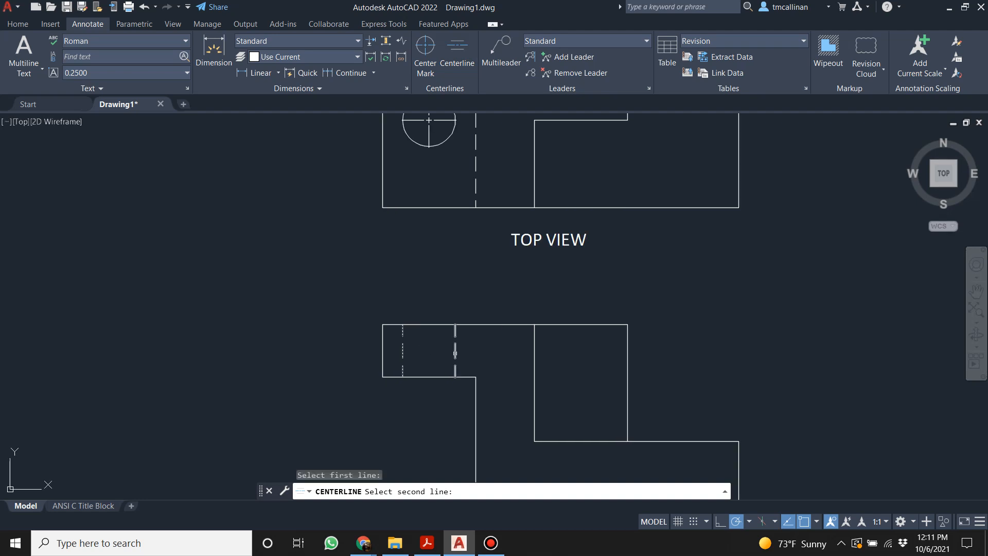
{"action": "left_click", "coordinate": [454, 352]}
{"action": "scroll", "coordinate": [434, 385], "scroll_direction": "up", "scroll_amount": 2}
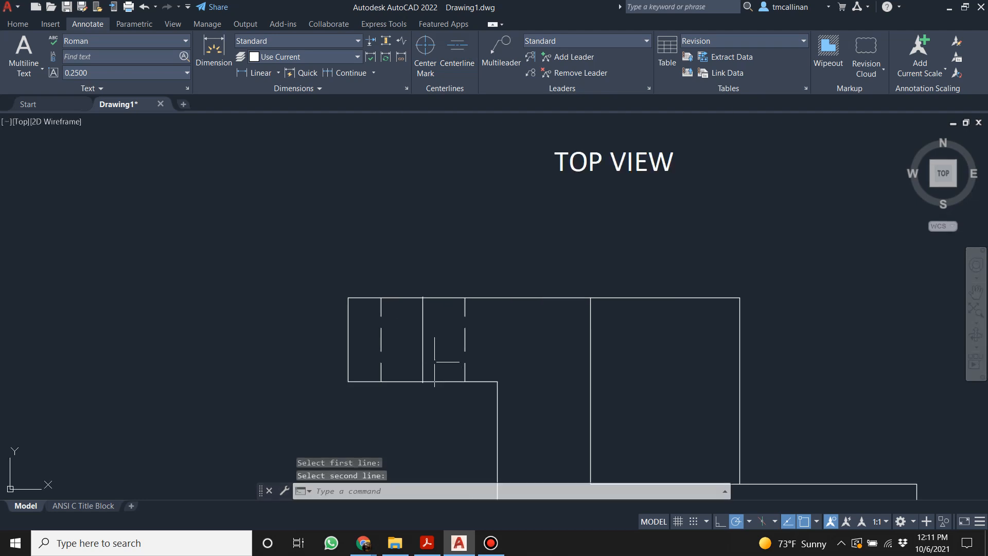
Stretch the upper end of the front view hole's centerline a short distance above the block's upper edge.
{"action": "key", "text": "Escape"}
{"action": "left_click", "coordinate": [424, 320]}
{"action": "key", "text": "Escape"}
{"action": "left_click", "coordinate": [424, 321]}
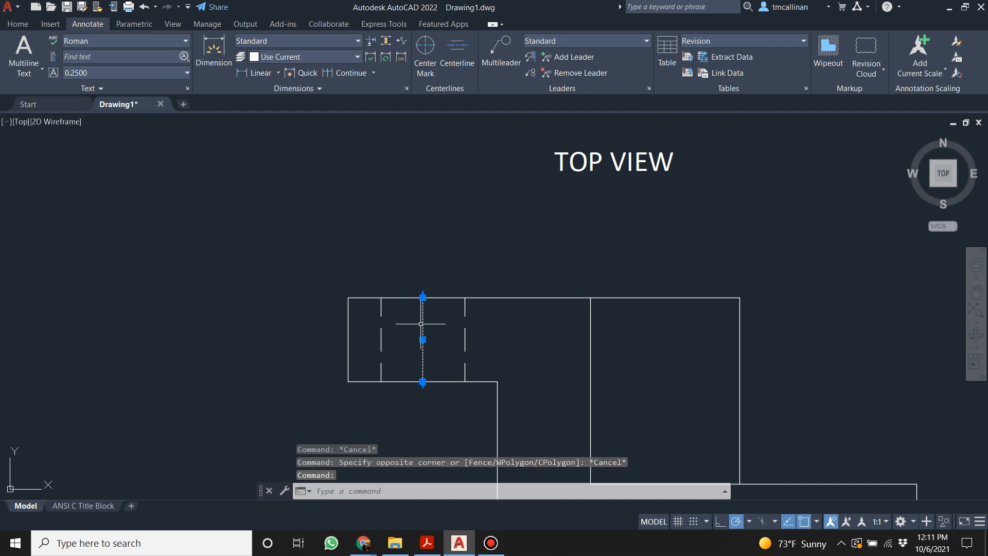
{"action": "left_click", "coordinate": [423, 297]}
{"action": "left_click", "coordinate": [423, 267]}
{"action": "key", "text": "Escape"}
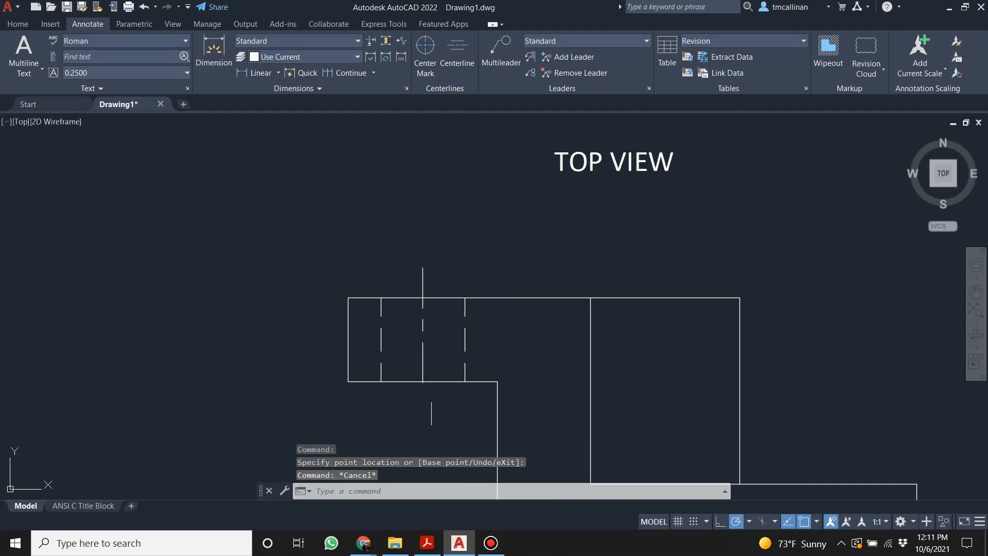
Stretch the lower end of the front view hole's centerline a short distance below the block's lower edge.
{"action": "left_click", "coordinate": [421, 354]}
{"action": "left_click", "coordinate": [423, 382]}
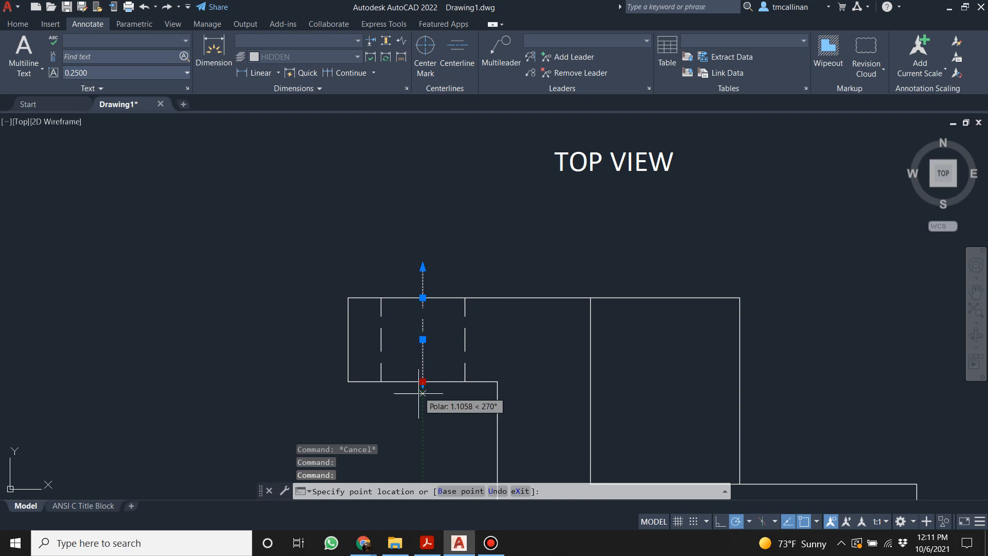
{"action": "key", "text": "Escape"}
{"action": "key", "text": "Escape"}
Review the centerlines in both views and check the Example 15 isometric in the exercises PDF.
{"action": "scroll", "coordinate": [514, 309], "scroll_direction": "down", "scroll_amount": 5}
{"action": "middle_click_drag", "start_coordinate": [539, 317], "coordinate": [524, 331]}
{"action": "scroll", "coordinate": [430, 351], "scroll_direction": "up", "scroll_amount": 6}
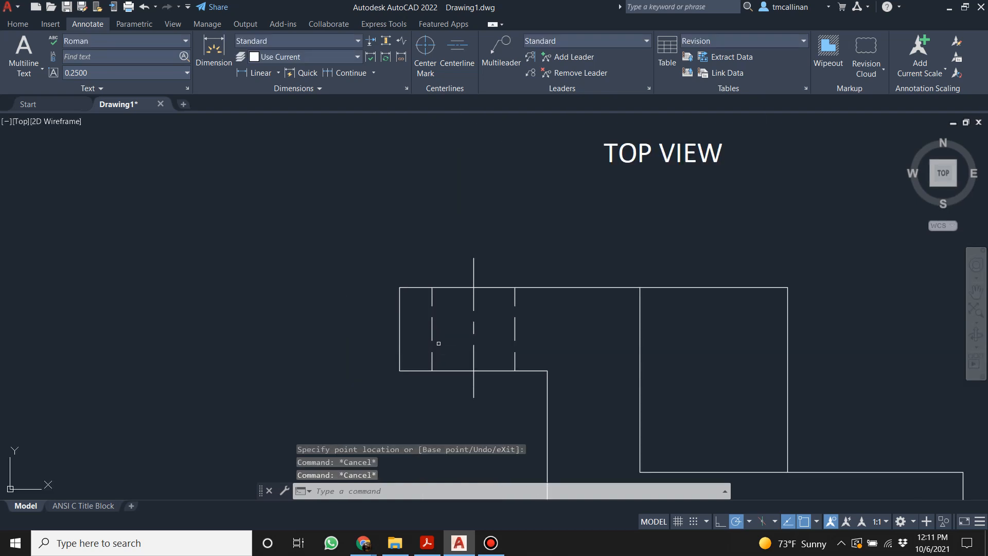
{"action": "scroll", "coordinate": [471, 319], "scroll_direction": "down", "scroll_amount": 6}
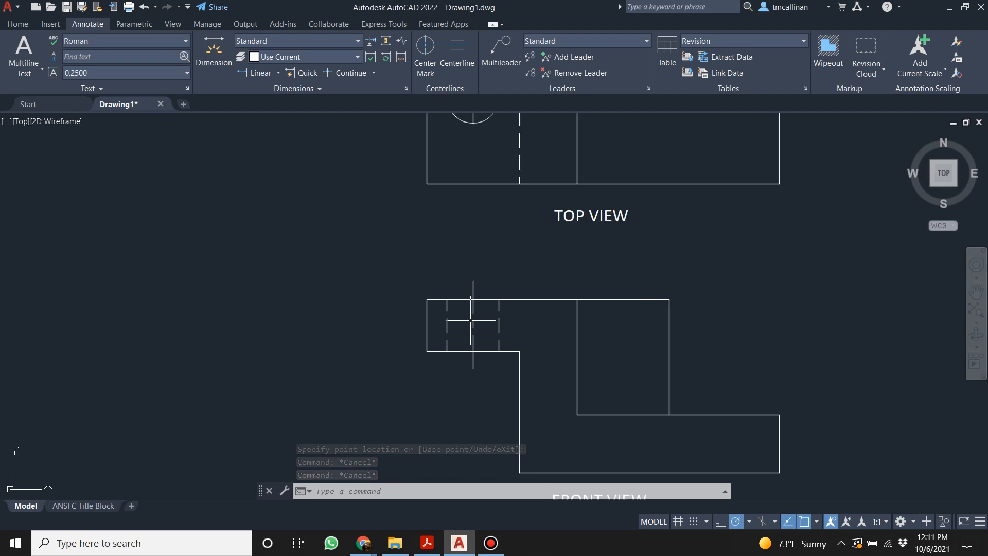
{"action": "scroll", "coordinate": [578, 340], "scroll_direction": "up", "scroll_amount": 2}
{"action": "middle_click_drag", "start_coordinate": [542, 250], "coordinate": [538, 261]}
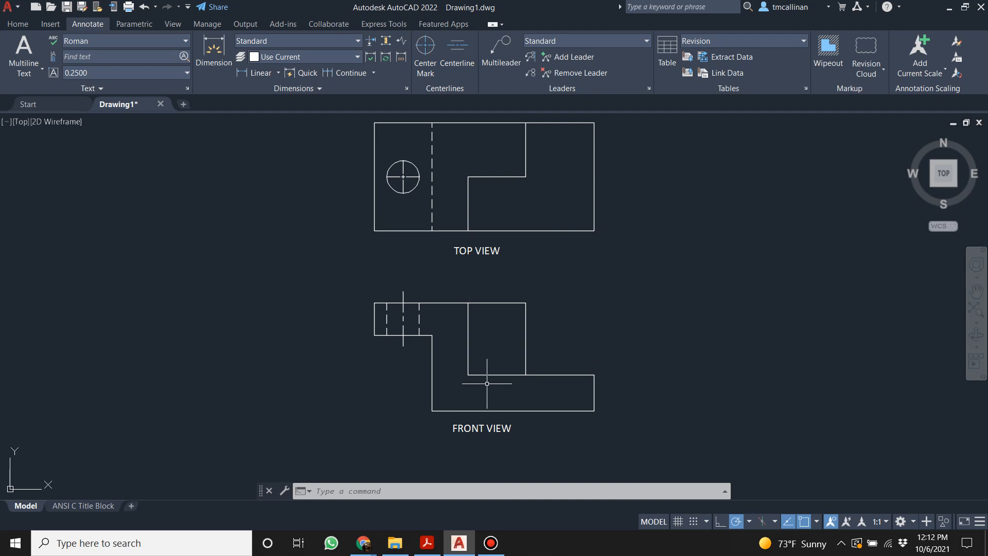
{"action": "mouse_move", "coordinate": [428, 549]}
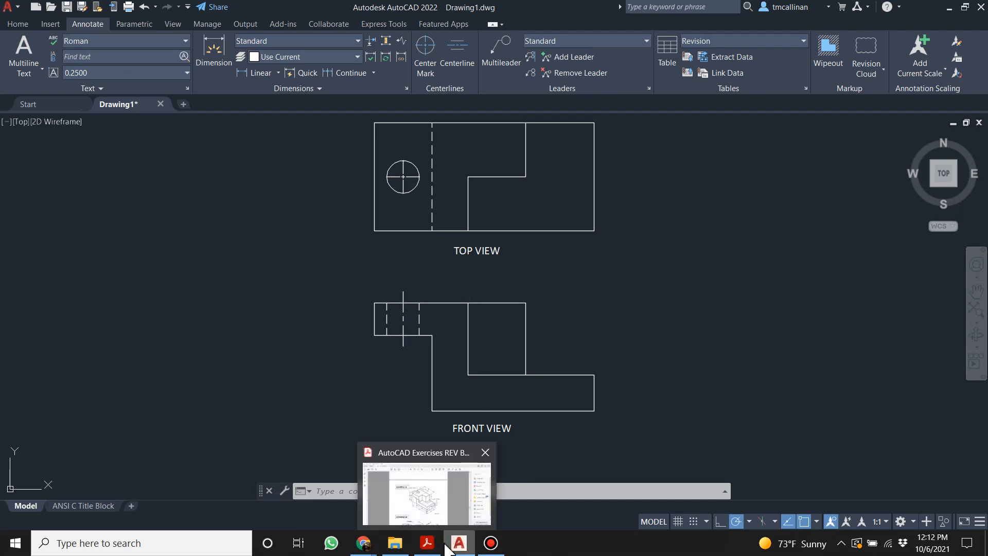
{"action": "left_click", "coordinate": [434, 545]}
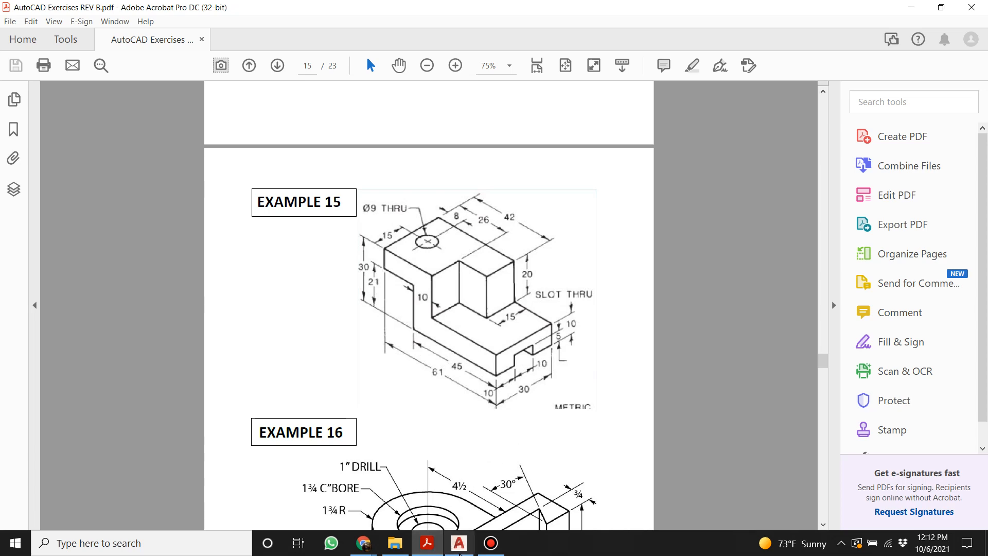
{"action": "left_click", "coordinate": [459, 543]}
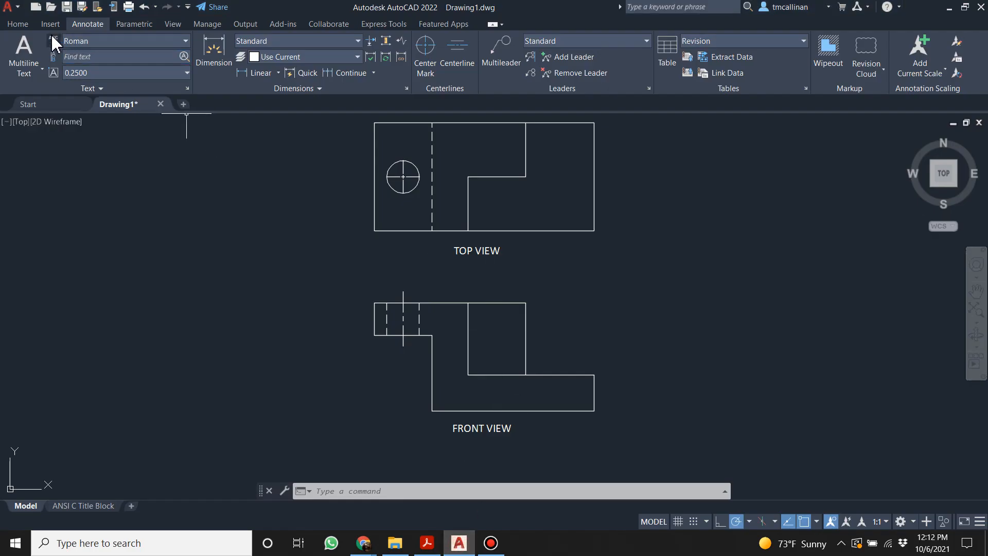
Save the drawing to the Desktop folder under the file name Example 15 as an AutoCAD 2018 drawing.
{"action": "left_click", "coordinate": [21, 24]}
{"action": "left_click", "coordinate": [66, 8]}
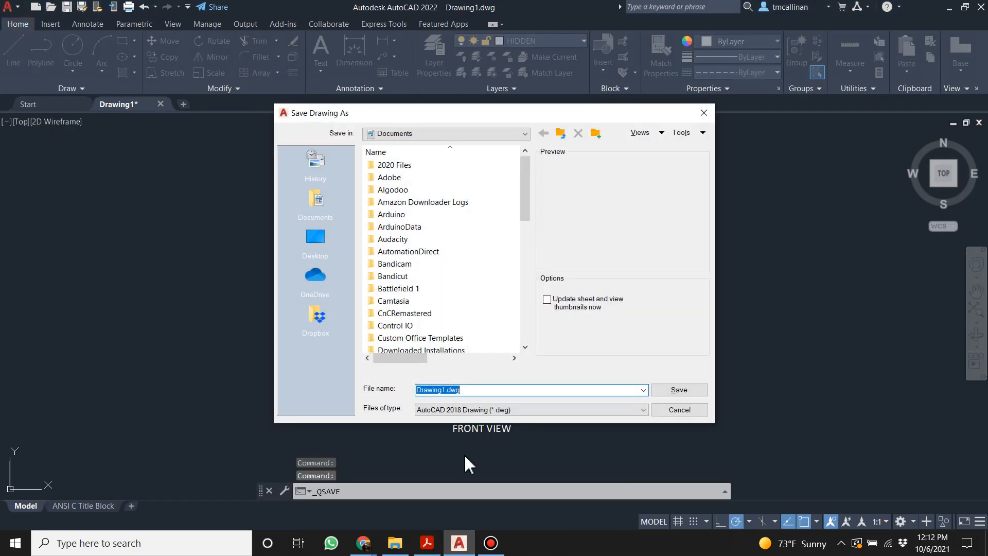
{"action": "left_click", "coordinate": [560, 133]}
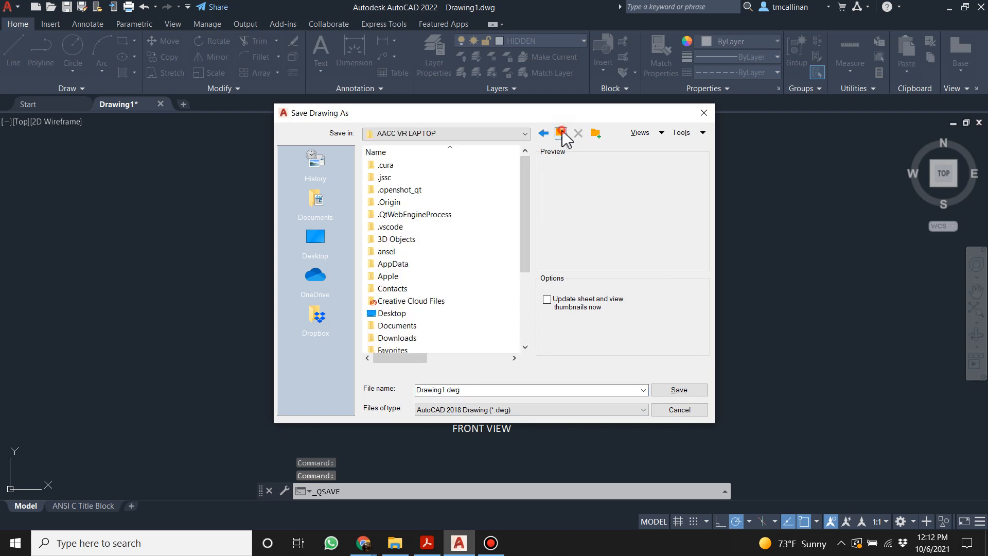
{"action": "left_click", "coordinate": [560, 132]}
{"action": "left_click", "coordinate": [560, 133]}
{"action": "left_click", "coordinate": [561, 133]}
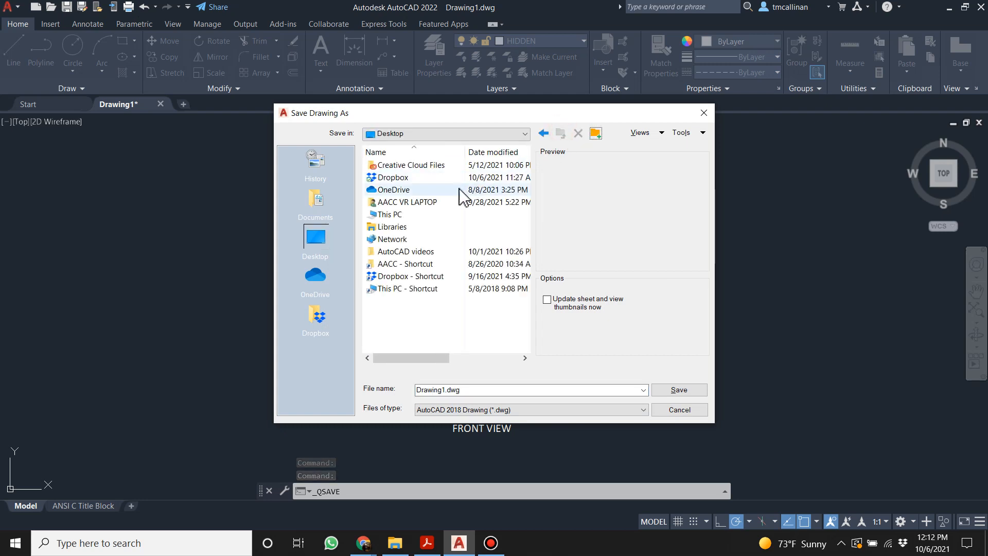
{"action": "double_click", "coordinate": [406, 177]}
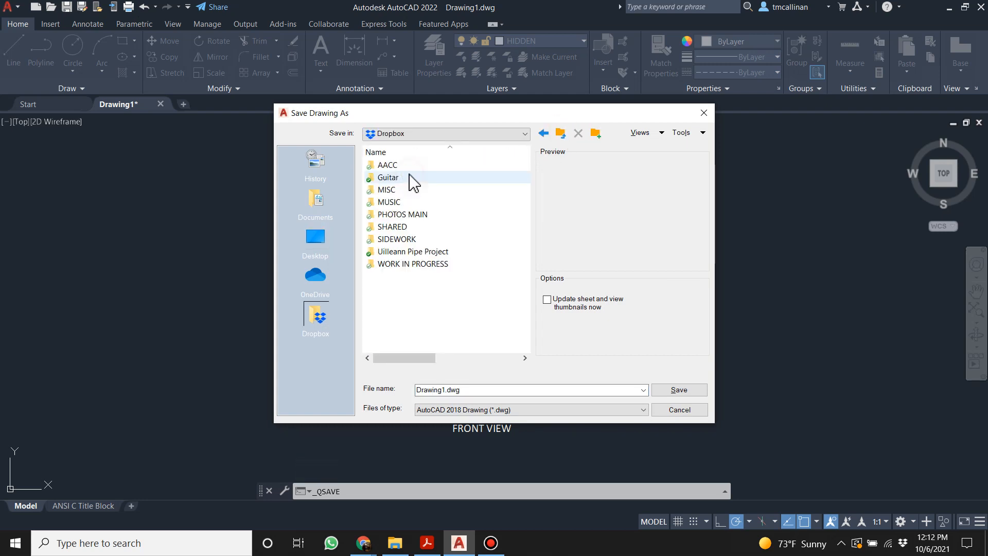
{"action": "left_click", "coordinate": [561, 132]}
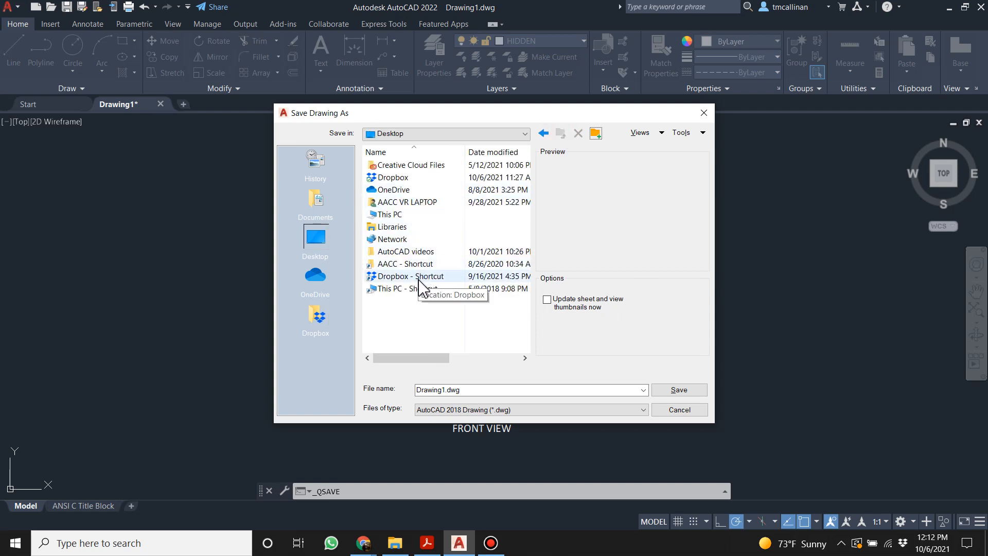
{"action": "double_click", "coordinate": [449, 390]}
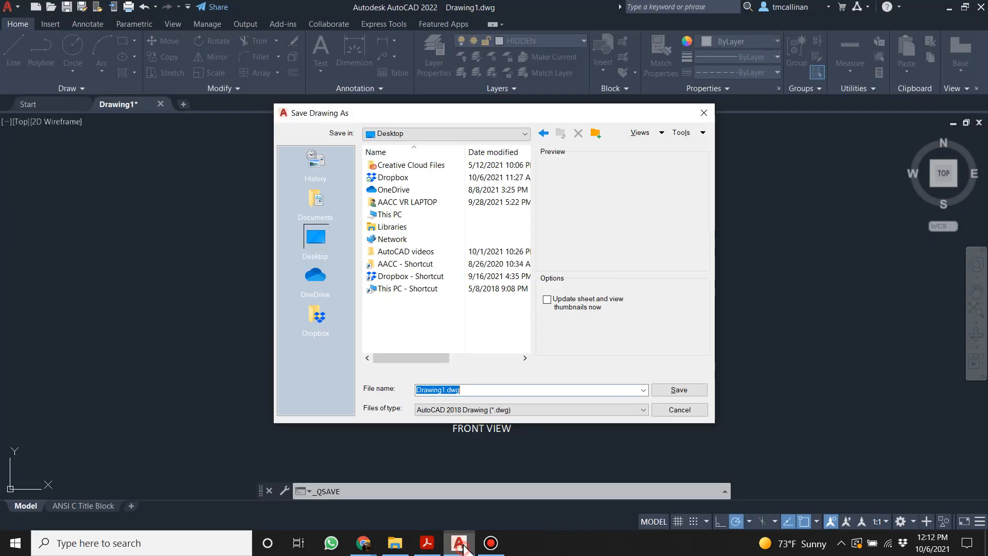
{"action": "type", "text": "Example 15"}
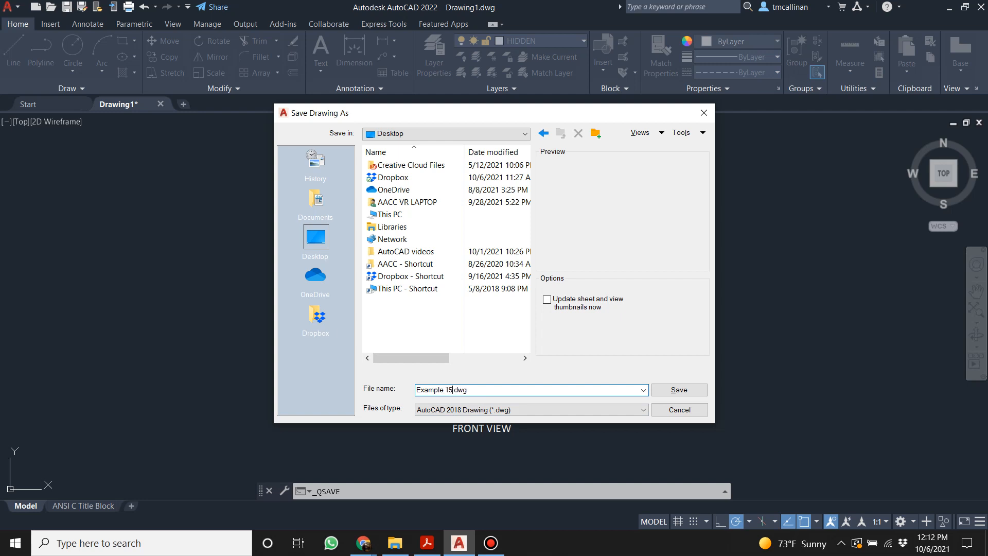
{"action": "key", "text": "Return"}
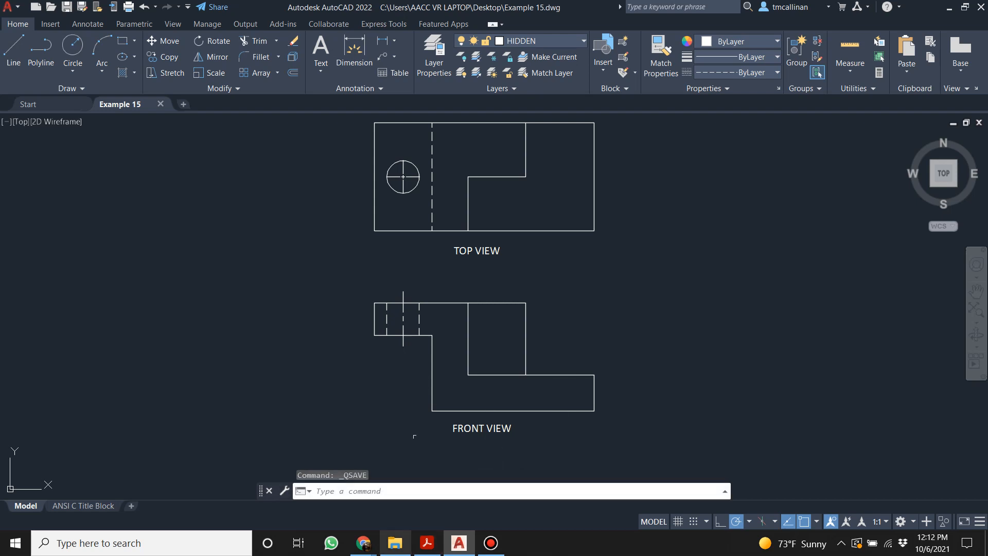
Turn the CON1 construction layer back on.
{"action": "left_click", "coordinate": [552, 41]}
{"action": "left_click", "coordinate": [463, 71]}
{"action": "scroll", "coordinate": [623, 293], "scroll_direction": "down", "scroll_amount": 3}
{"action": "scroll", "coordinate": [536, 191], "scroll_direction": "up", "scroll_amount": 4}
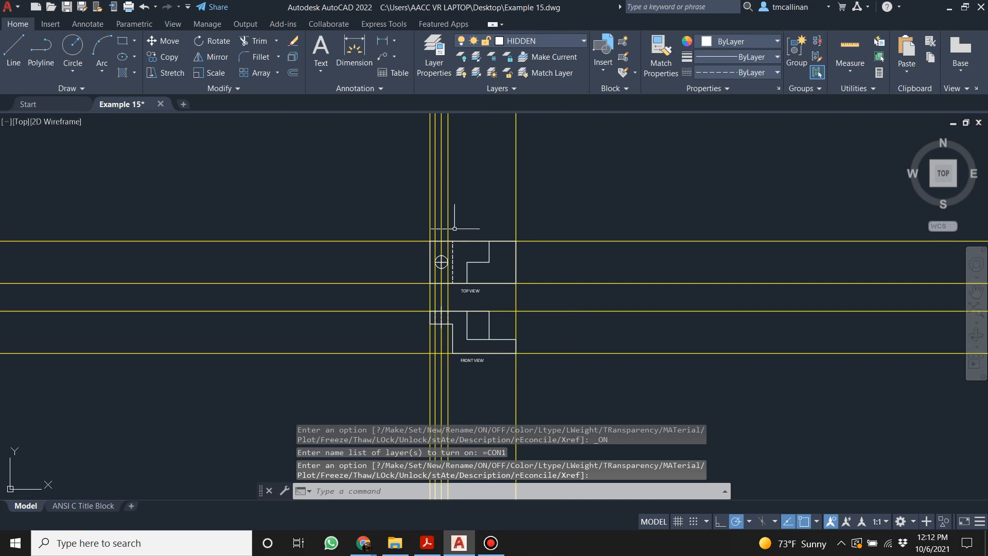
Erase the three vertical construction lines that run through the hole's centre and its two side quadrants.
{"action": "key", "text": "Escape"}
{"action": "left_click", "coordinate": [473, 235]}
{"action": "left_click", "coordinate": [410, 209]}
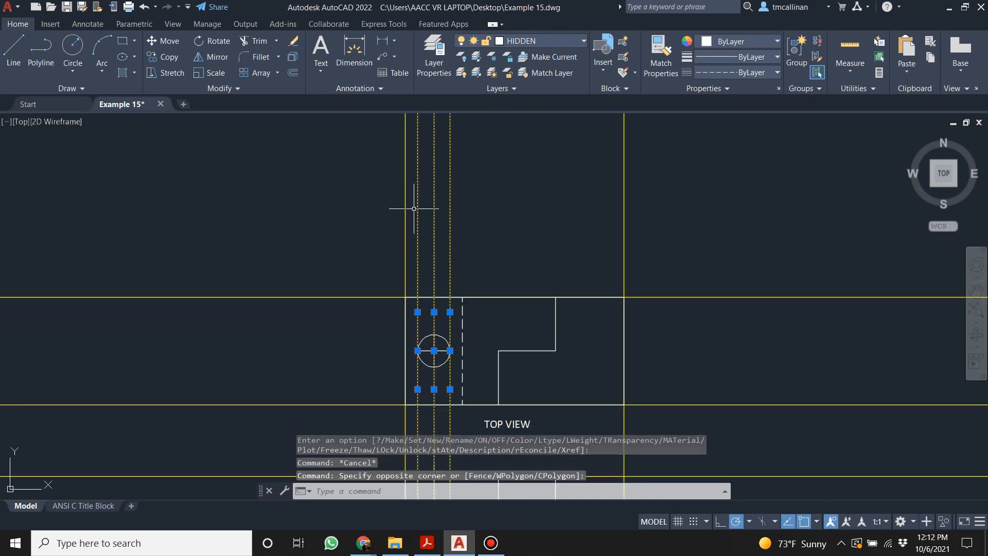
{"action": "key", "text": "Delete"}
{"action": "scroll", "coordinate": [610, 378], "scroll_direction": "down", "scroll_amount": 5}
{"action": "middle_click_drag", "start_coordinate": [611, 378], "coordinate": [535, 324]}
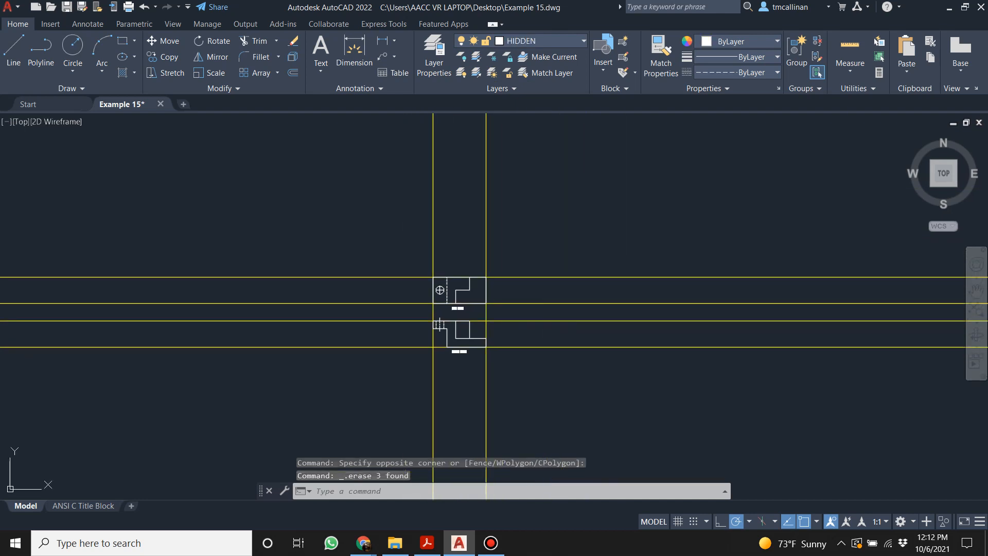
{"action": "scroll", "coordinate": [516, 320], "scroll_direction": "up", "scroll_amount": 4}
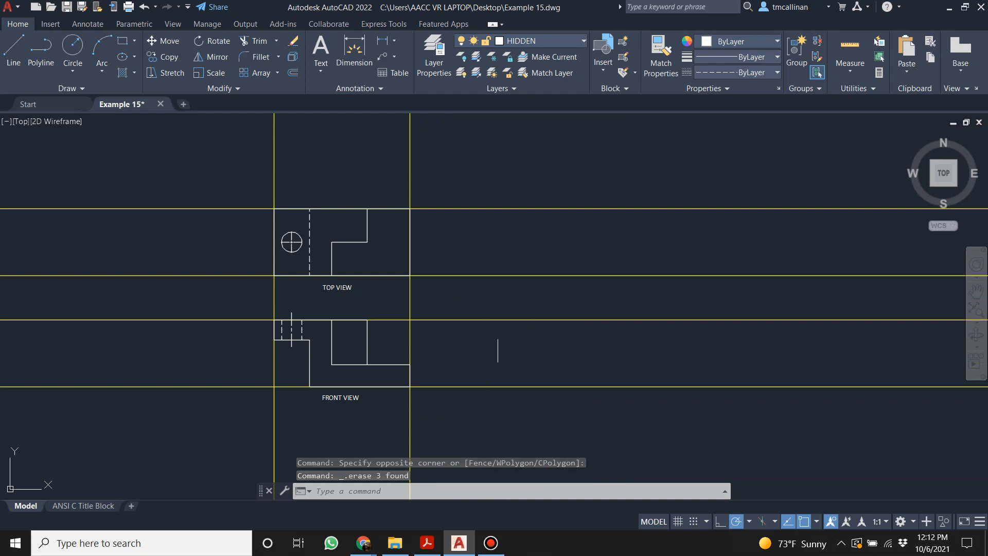
{"action": "middle_click_drag", "start_coordinate": [445, 322], "coordinate": [499, 331]}
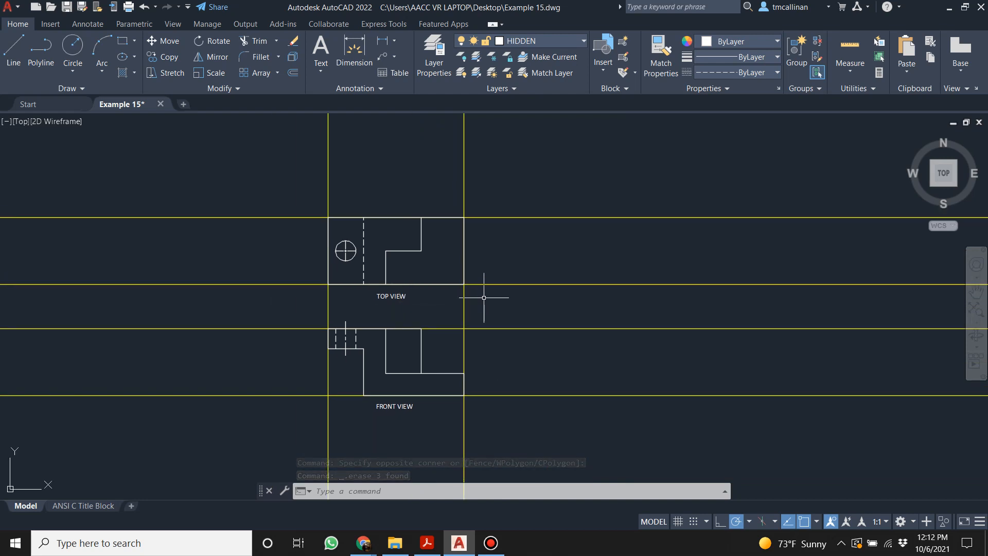
Make CON1 the current layer and offset the vertical construction line at the views' right edge 20 units to the right.
{"action": "left_click", "coordinate": [538, 42]}
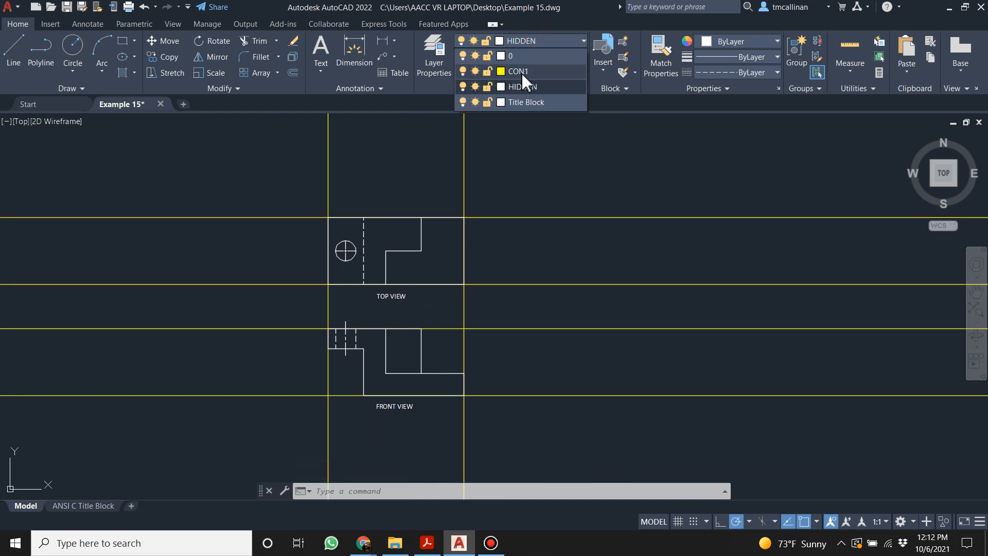
{"action": "left_click", "coordinate": [520, 73]}
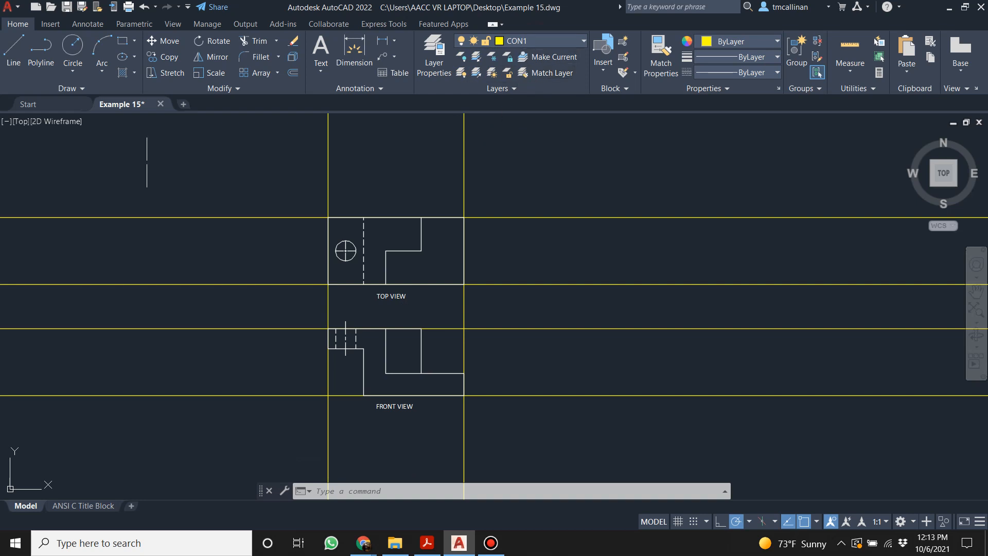
{"action": "left_click", "coordinate": [95, 91]}
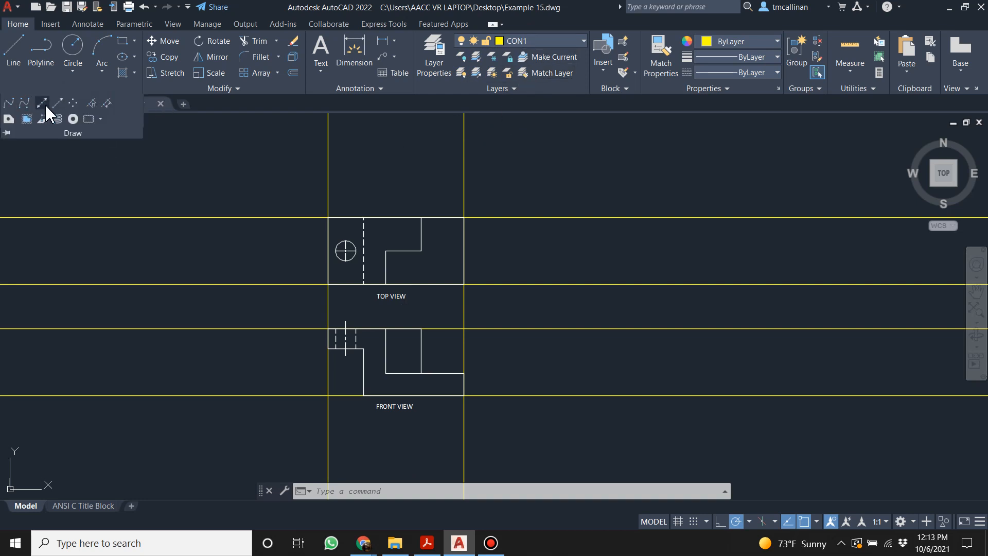
{"action": "left_click", "coordinate": [293, 73]}
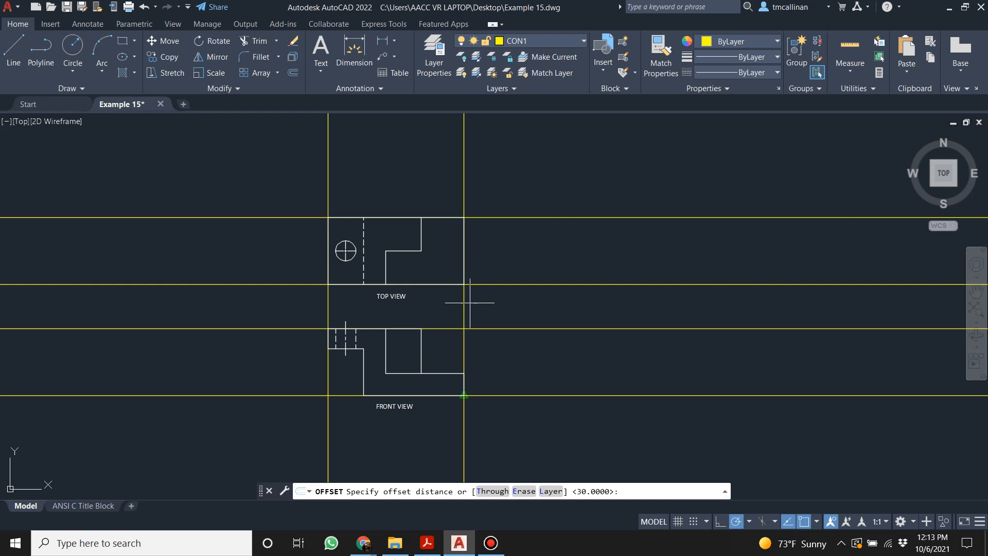
{"action": "type", "text": "20."}
{"action": "key", "text": "Return"}
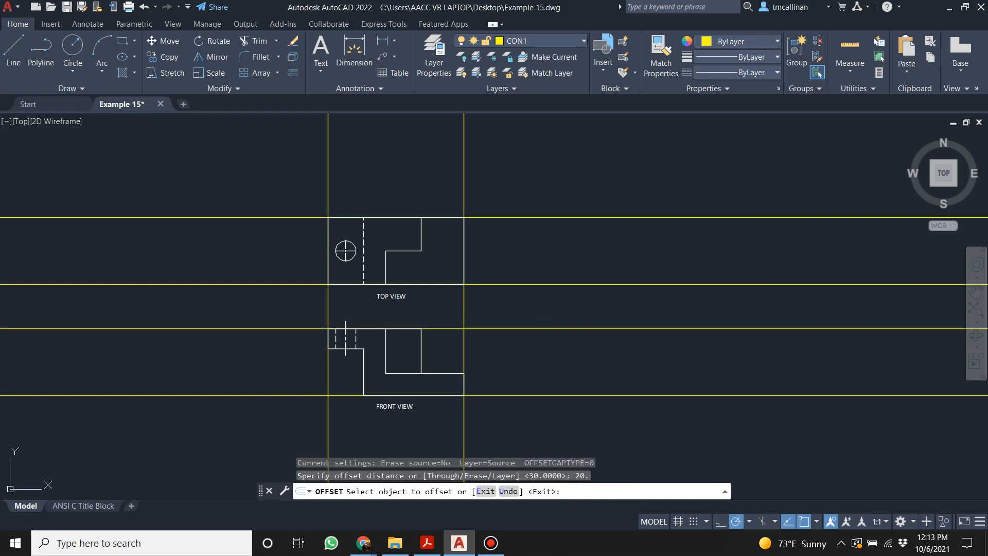
{"action": "left_click", "coordinate": [463, 309]}
{"action": "left_click", "coordinate": [530, 311]}
{"action": "key", "text": "Escape"}
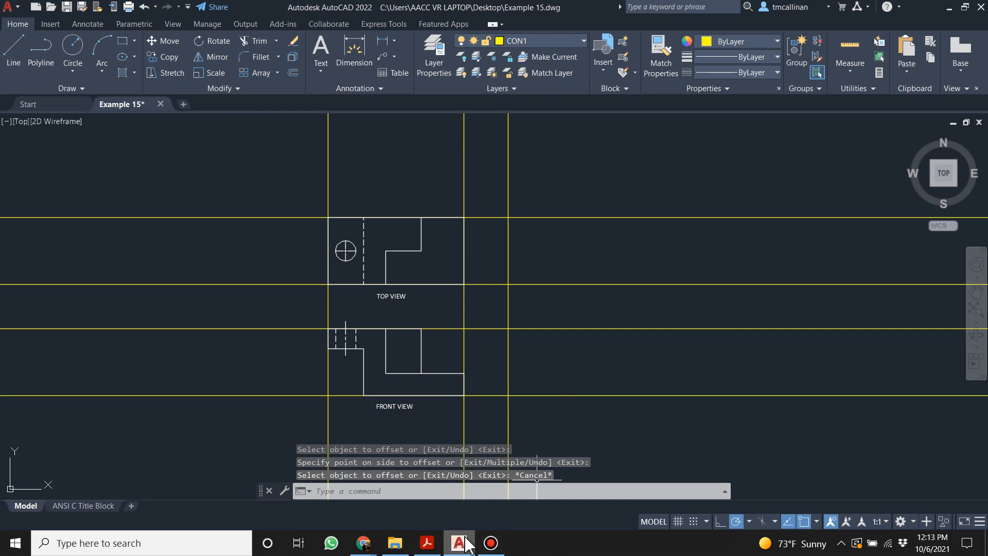
Check the Example 15 drawing in Acrobat, return to AutoCAD and offset the rightmost vertical construction line 30 units to the right.
{"action": "left_click", "coordinate": [427, 543]}
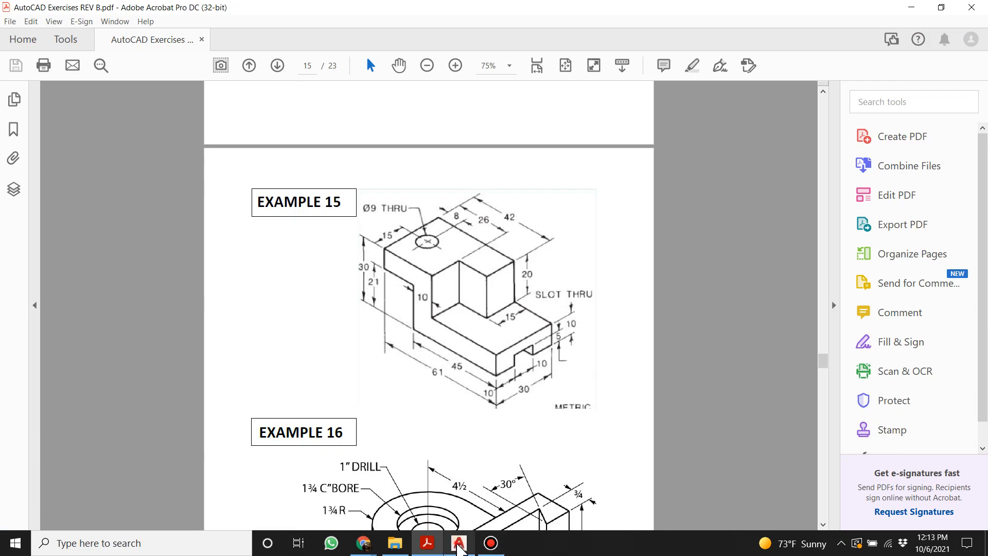
{"action": "left_click", "coordinate": [458, 543]}
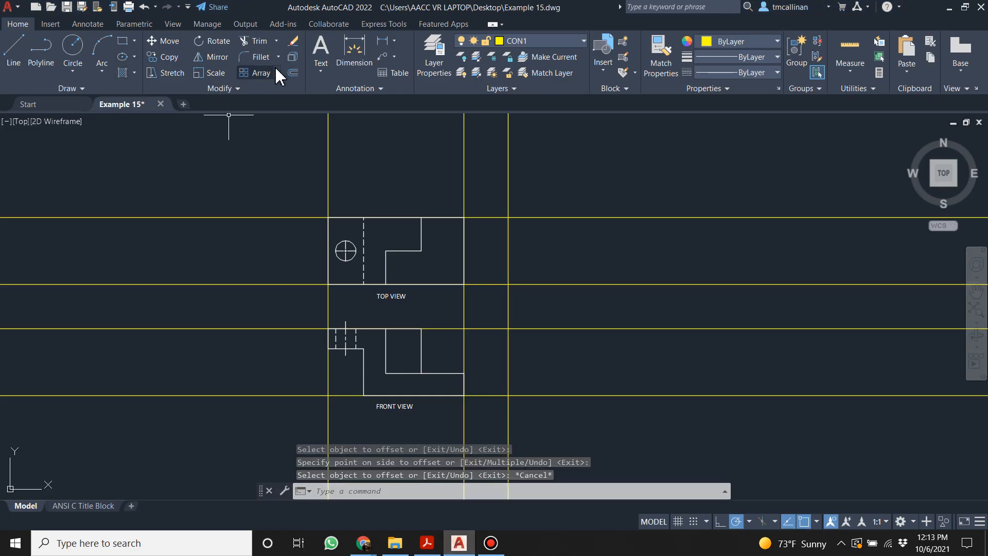
{"action": "left_click", "coordinate": [292, 73]}
{"action": "type", "text": "30"}
{"action": "key", "text": "Return"}
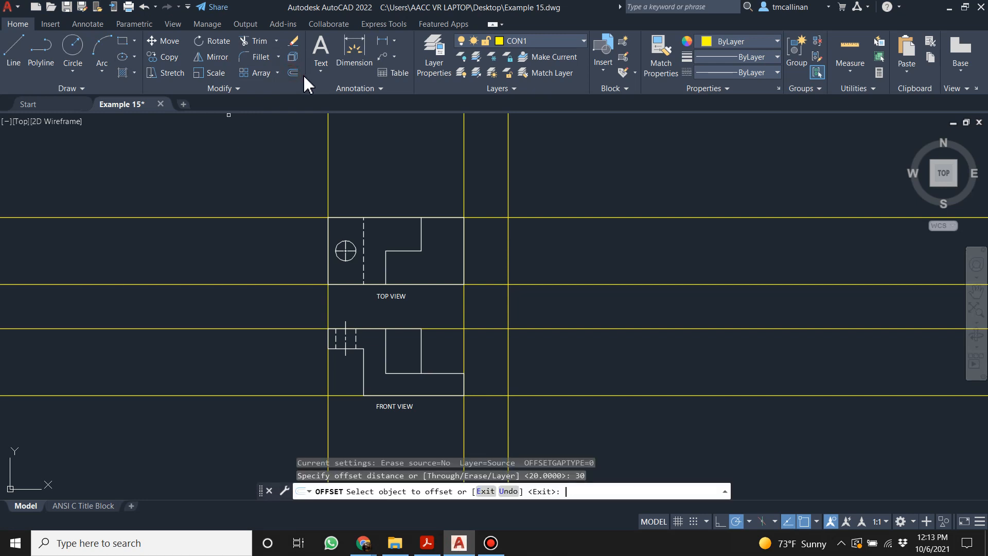
{"action": "left_click", "coordinate": [507, 360]}
{"action": "left_click", "coordinate": [546, 351]}
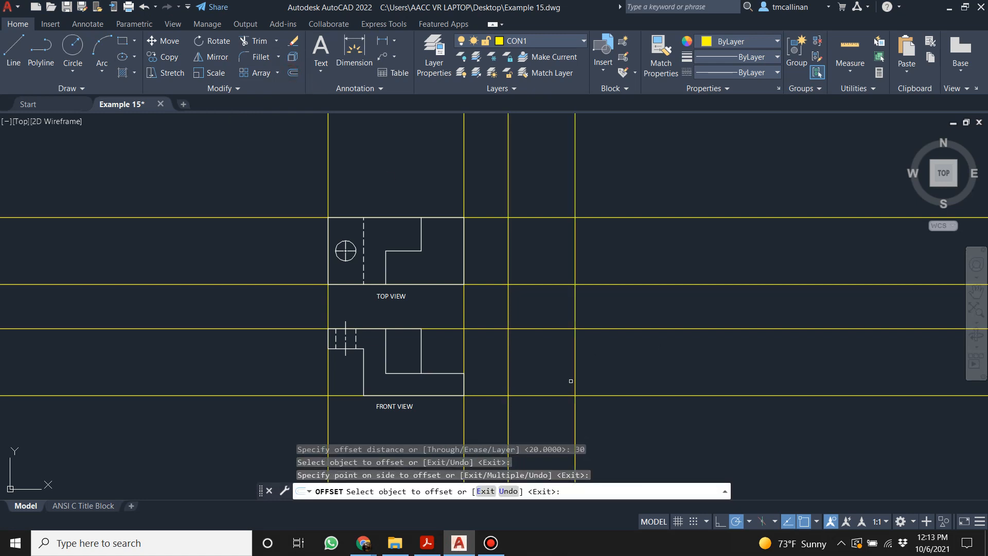
{"action": "key", "text": "Escape"}
Make layer 0 current and paste a copy of the FRONT VIEW label beneath the space between the two rightmost vertical construction lines.
{"action": "scroll", "coordinate": [514, 360], "scroll_direction": "down", "scroll_amount": 3}
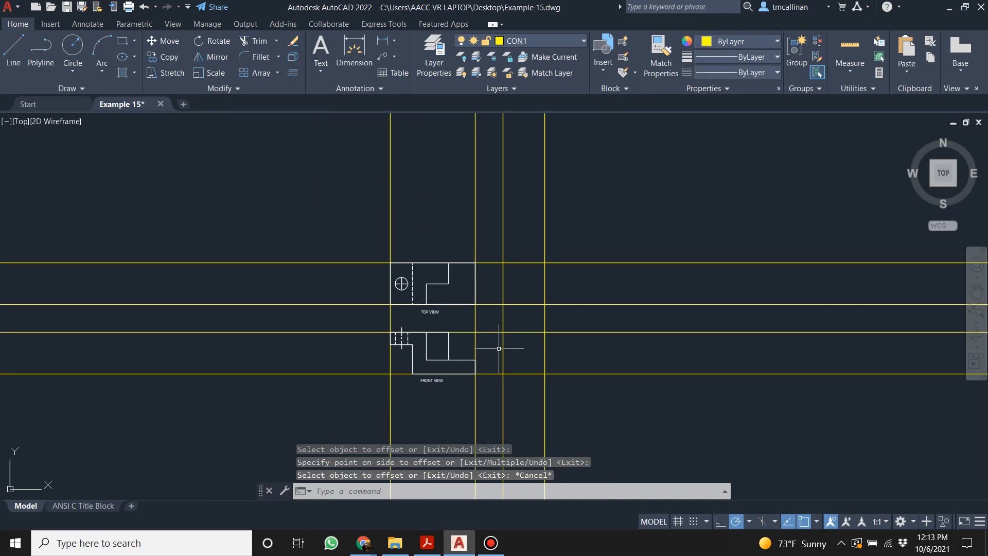
{"action": "key", "text": "Escape"}
{"action": "left_click", "coordinate": [550, 41]}
{"action": "left_click", "coordinate": [540, 51]}
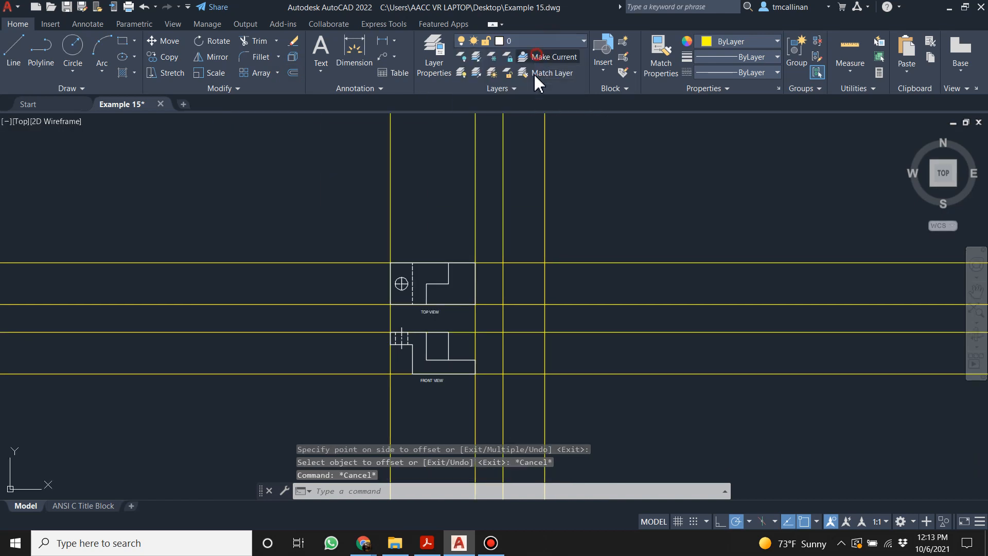
{"action": "scroll", "coordinate": [407, 362], "scroll_direction": "up", "scroll_amount": 4}
{"action": "left_click", "coordinate": [407, 361]}
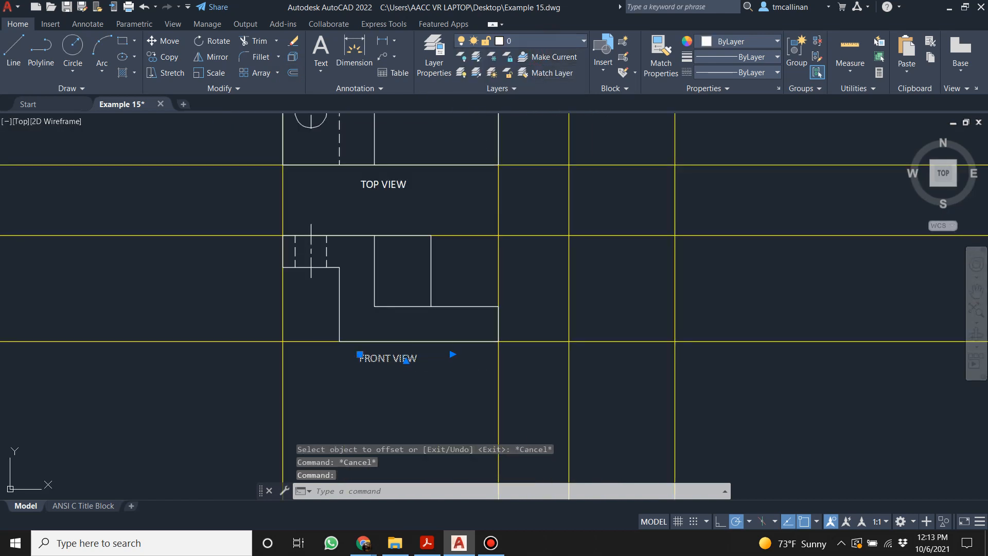
{"action": "key", "text": "ctrl+c"}
{"action": "key", "text": "ctrl+v"}
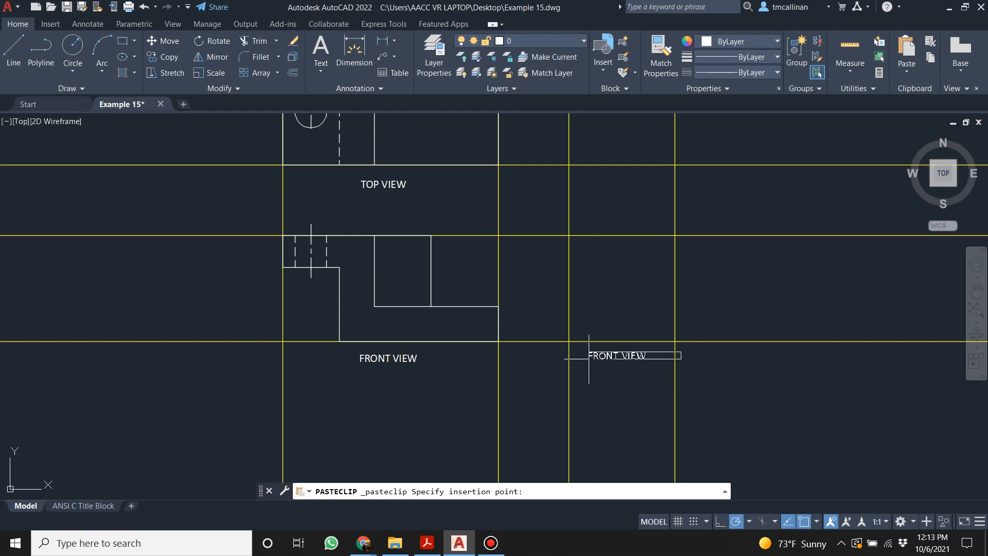
{"action": "scroll", "coordinate": [591, 355], "scroll_direction": "up", "scroll_amount": 2}
{"action": "left_click", "coordinate": [586, 361]}
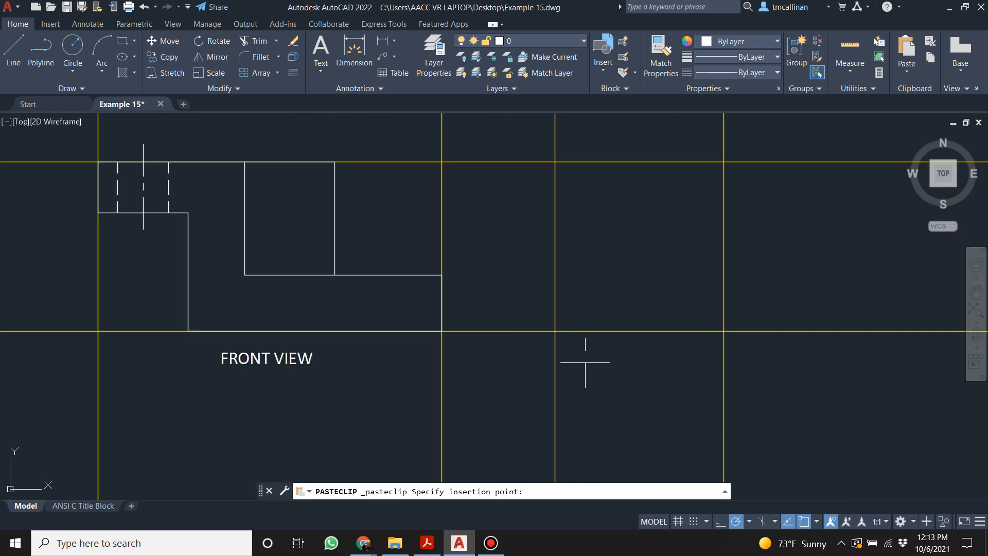
Change the copied label's text to RIGHT VIEW.
{"action": "double_click", "coordinate": [610, 356]}
{"action": "left_click_drag", "start_coordinate": [638, 354], "coordinate": [573, 357]}
{"action": "type", "text": "RIGHT"}
{"action": "left_click", "coordinate": [655, 423]}
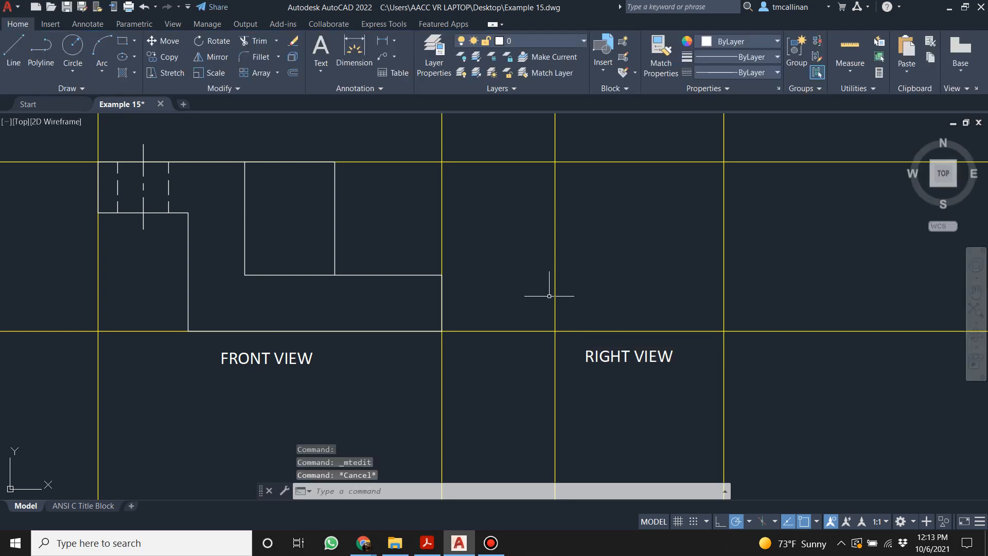
Make CON1 current and draw a horizontal construction line through the base's top edge in the front view, below the raised block.
{"action": "scroll", "coordinate": [538, 311], "scroll_direction": "down", "scroll_amount": 3}
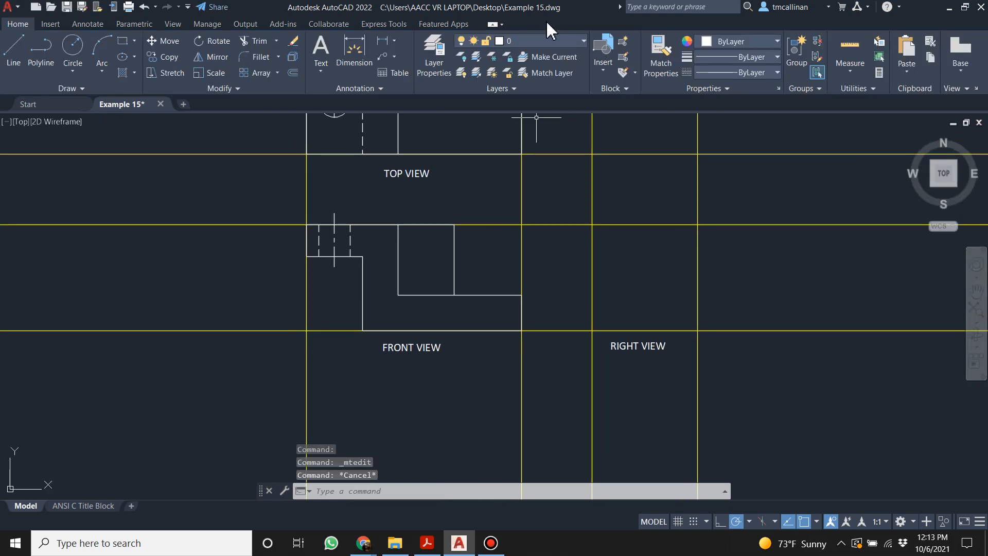
{"action": "left_click", "coordinate": [542, 37]}
{"action": "left_click", "coordinate": [535, 71]}
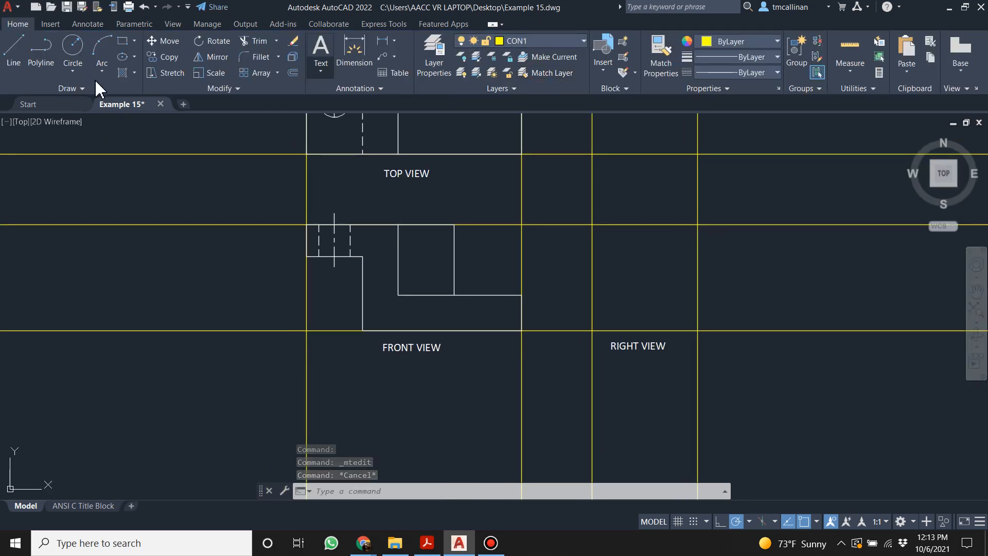
{"action": "left_click", "coordinate": [67, 89]}
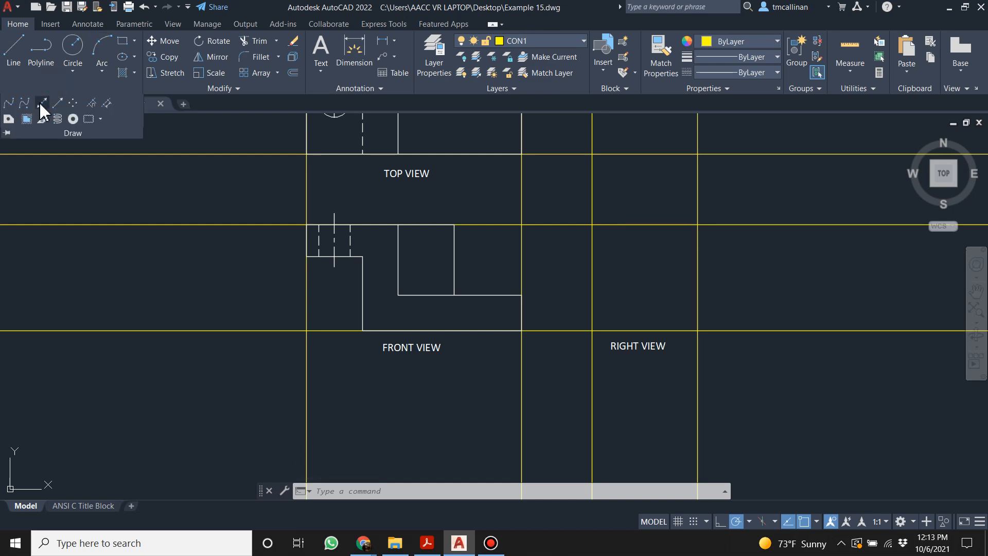
{"action": "left_click", "coordinate": [41, 103]}
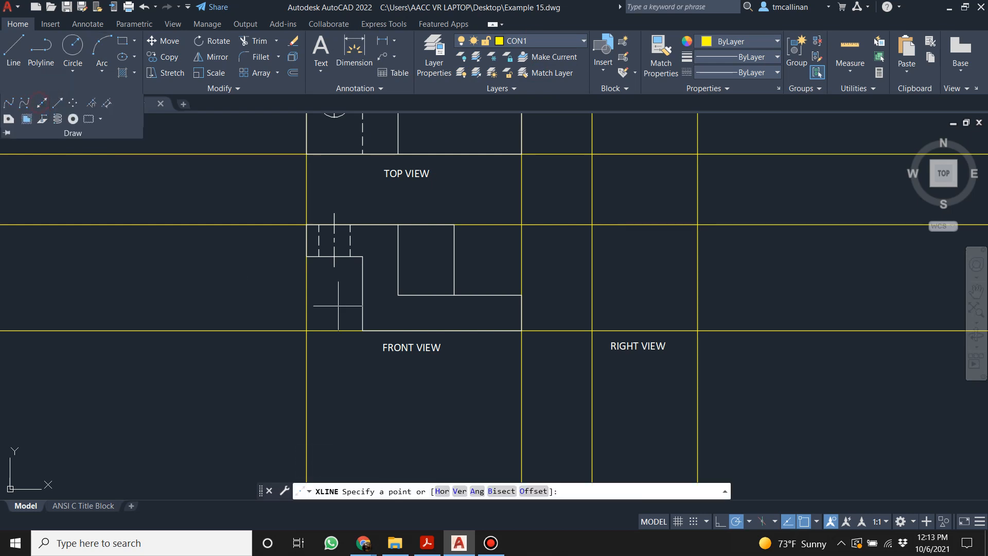
{"action": "left_click", "coordinate": [397, 295]}
{"action": "left_click", "coordinate": [441, 294]}
{"action": "key", "text": "Escape"}
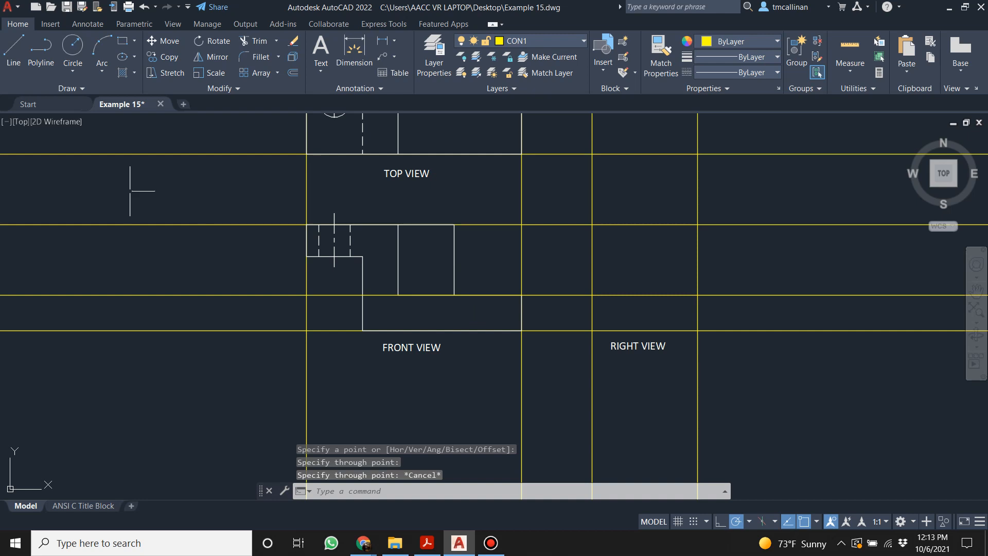
Draw a horizontal construction line through the inner corner of the front view's notch, below the hole.
{"action": "left_click", "coordinate": [62, 89]}
{"action": "left_click", "coordinate": [44, 103]}
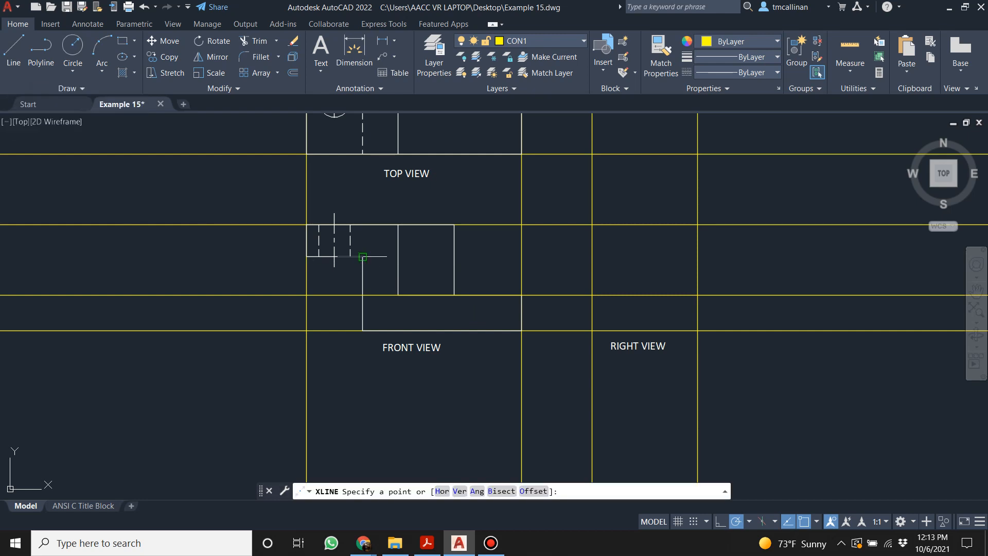
{"action": "left_click", "coordinate": [363, 256]}
{"action": "left_click", "coordinate": [507, 260]}
{"action": "key", "text": "Escape"}
{"action": "middle_click_drag", "start_coordinate": [677, 294], "coordinate": [570, 301]}
{"action": "scroll", "coordinate": [561, 293], "scroll_direction": "down", "scroll_amount": 2}
{"action": "scroll", "coordinate": [573, 287], "scroll_direction": "up", "scroll_amount": 2}
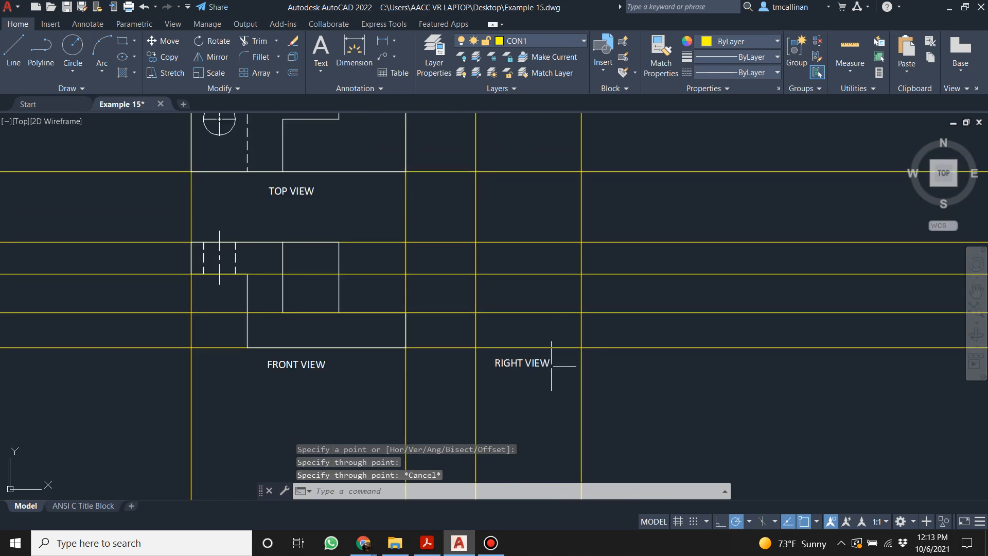
Check the part in Acrobat, then in AutoCAD make layer 0 current and draw the right view's base rectangle between its construction lines.
{"action": "left_click", "coordinate": [427, 543]}
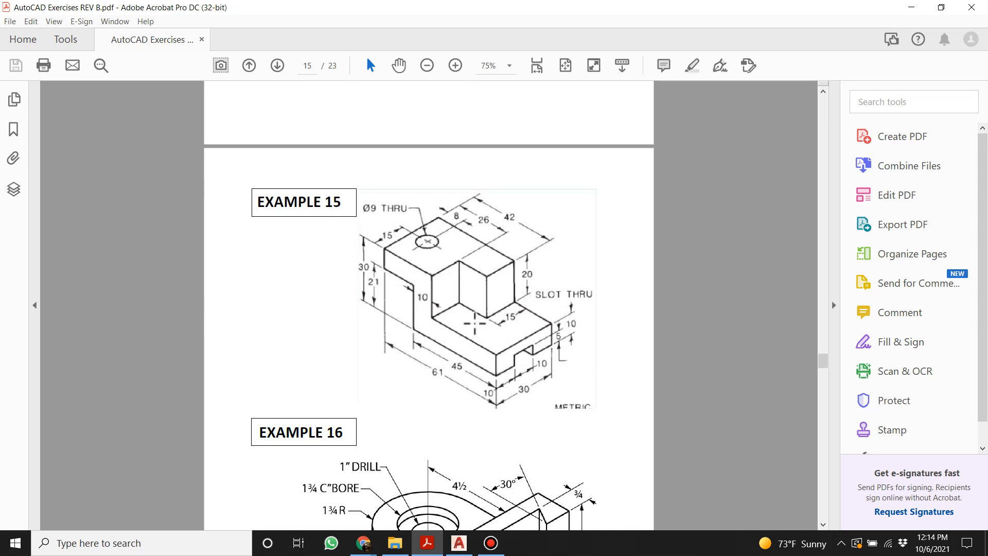
{"action": "left_click", "coordinate": [458, 543]}
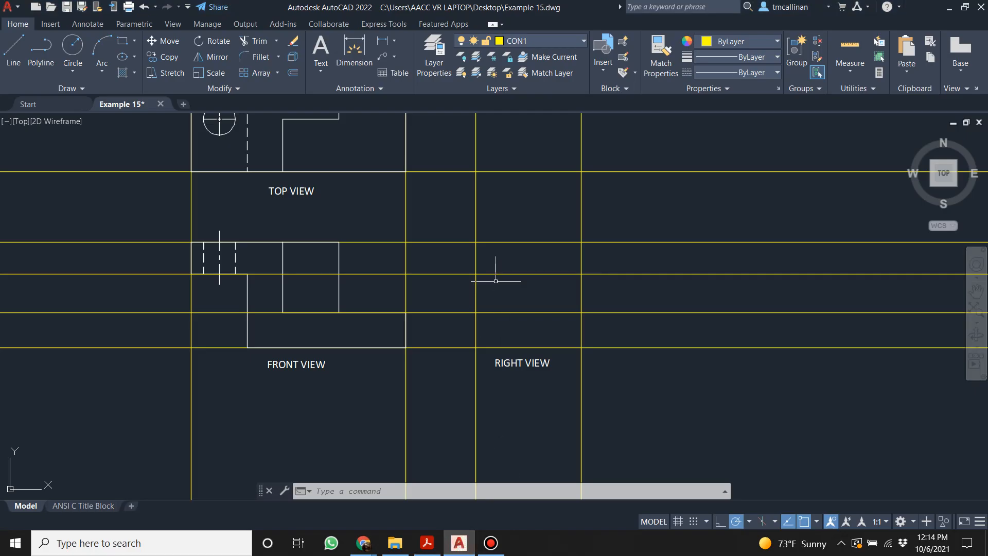
{"action": "left_click", "coordinate": [520, 40]}
{"action": "left_click", "coordinate": [522, 52]}
{"action": "left_click", "coordinate": [122, 41]}
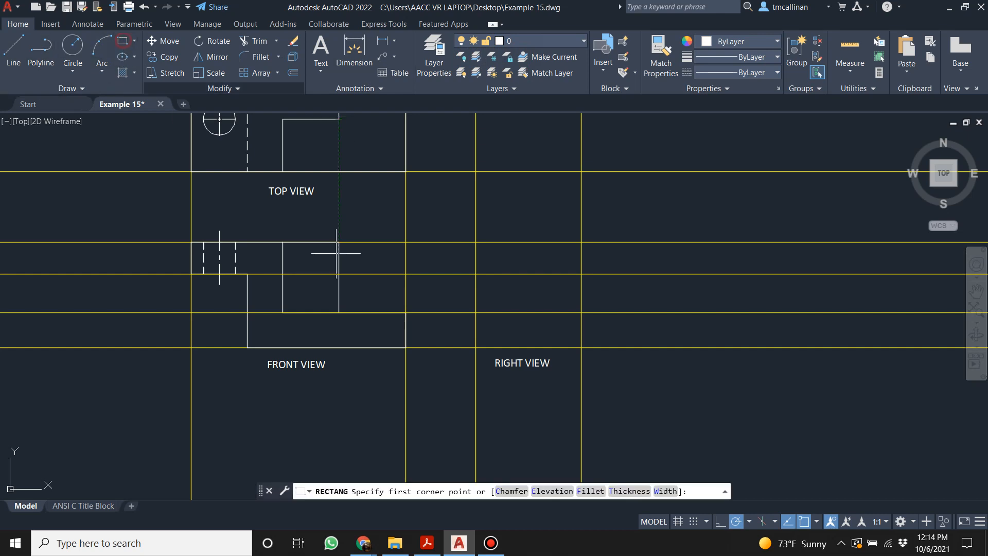
{"action": "left_click", "coordinate": [475, 312]}
{"action": "left_click", "coordinate": [581, 347]}
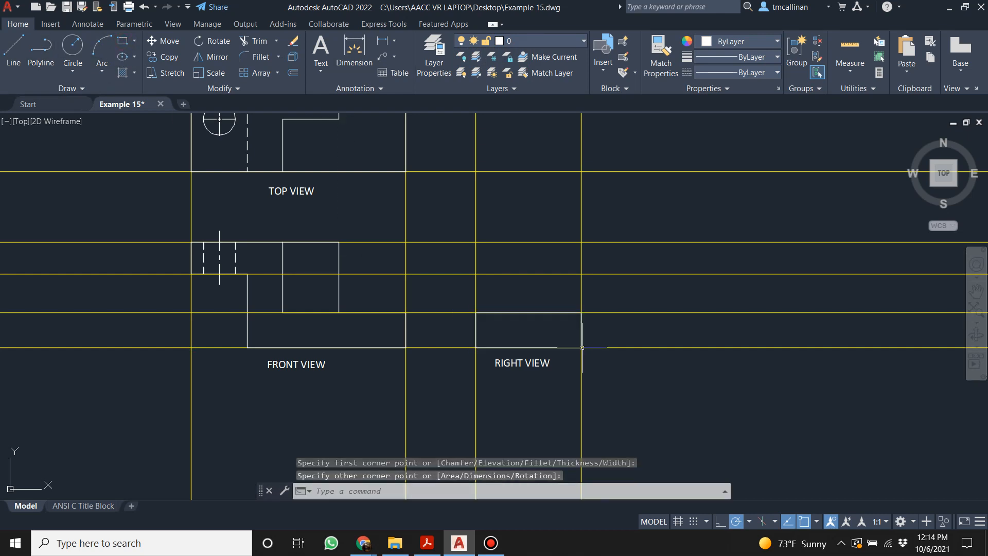
{"action": "key", "text": "Escape"}
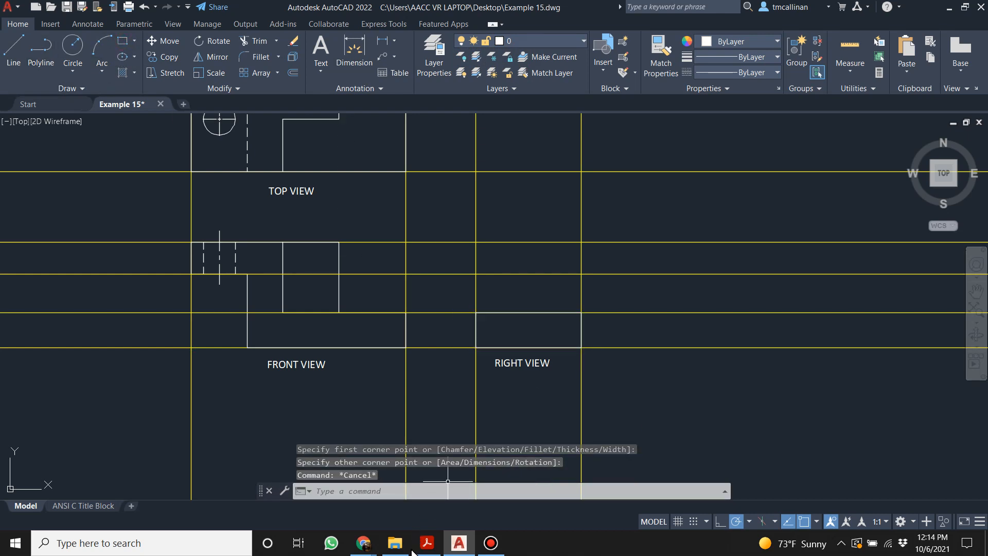
Check the slot in Acrobat, then in AutoCAD draw lines from the right view's lower-left corner: 10 right, 5 up, 10 right, down to the base.
{"action": "left_click", "coordinate": [427, 543]}
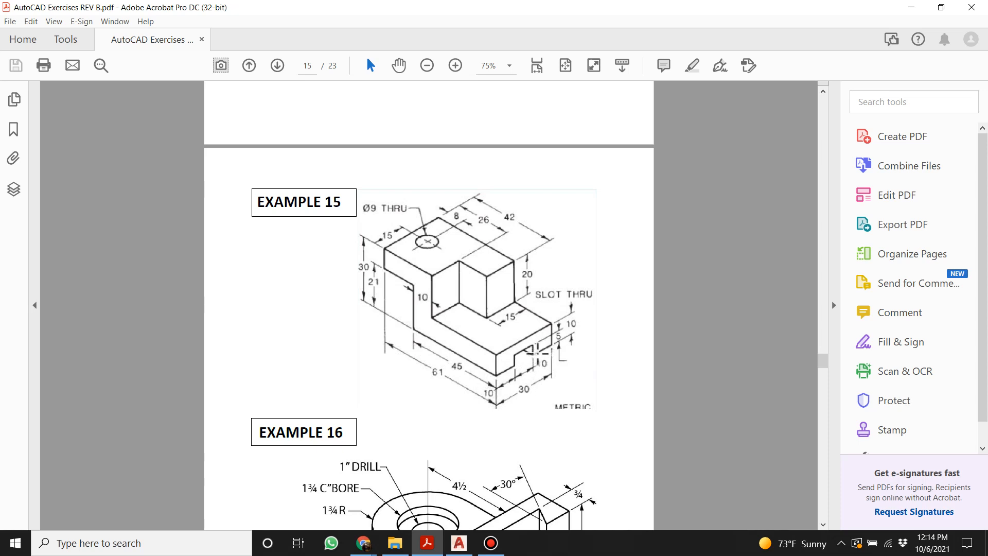
{"action": "mouse_move", "coordinate": [470, 548]}
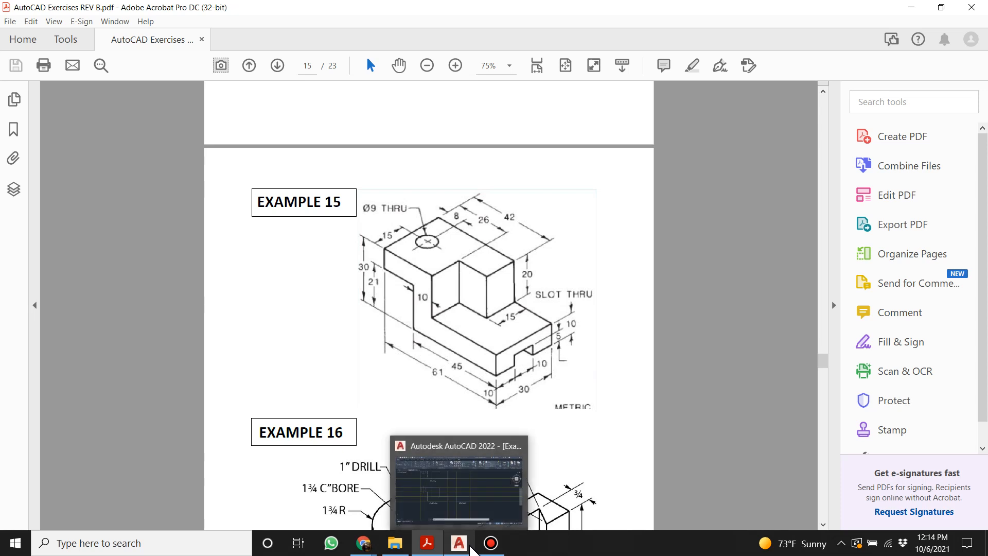
{"action": "left_click", "coordinate": [459, 545]}
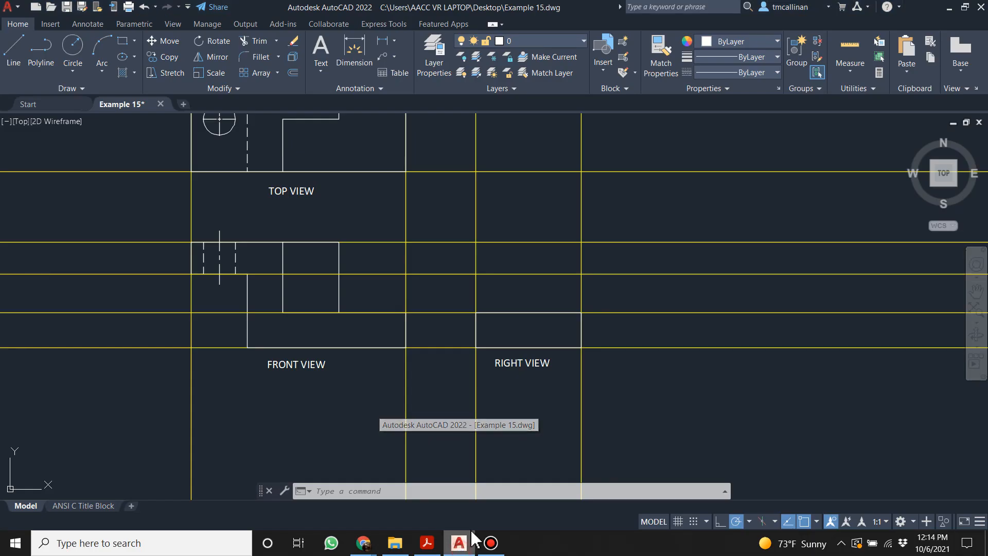
{"action": "left_click", "coordinate": [20, 57]}
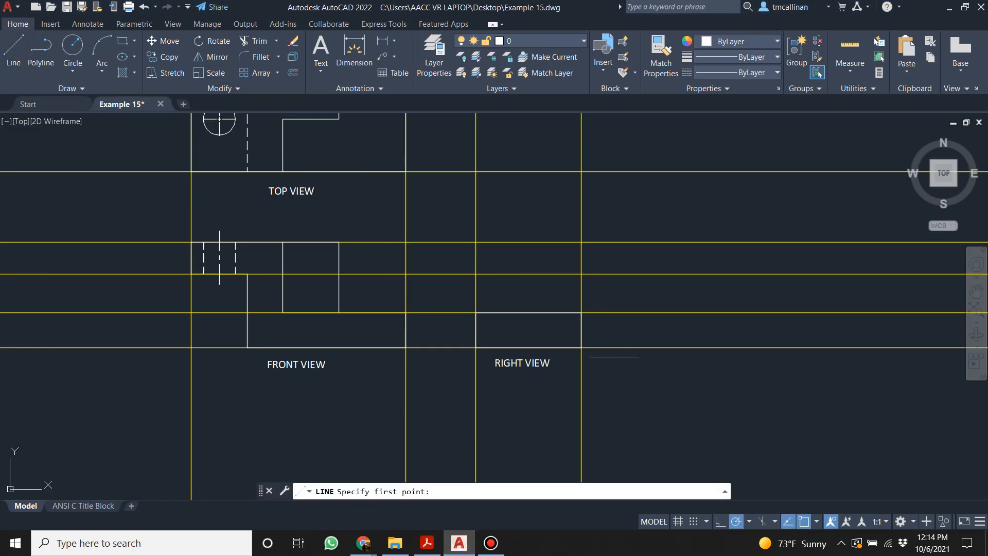
{"action": "left_click", "coordinate": [476, 348]}
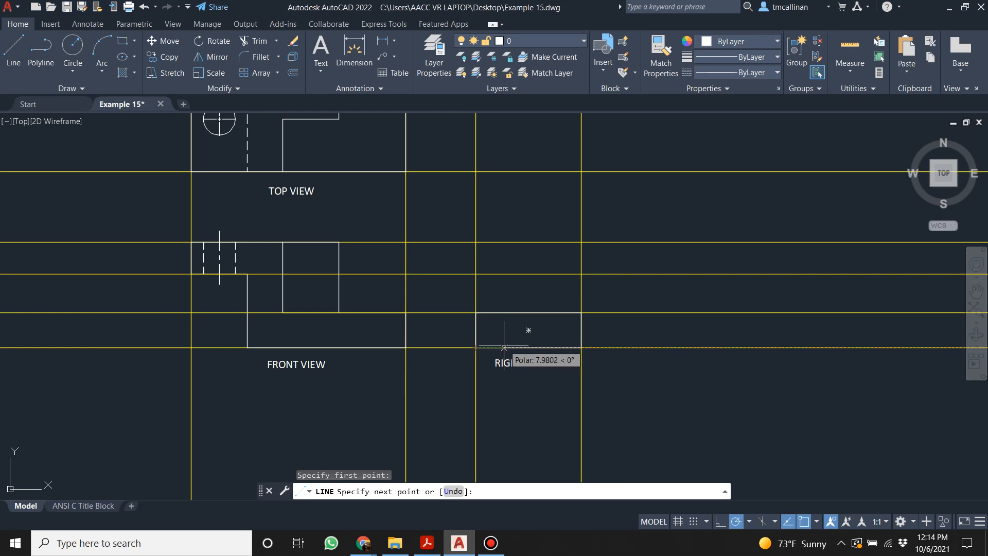
{"action": "key", "text": "Return"}
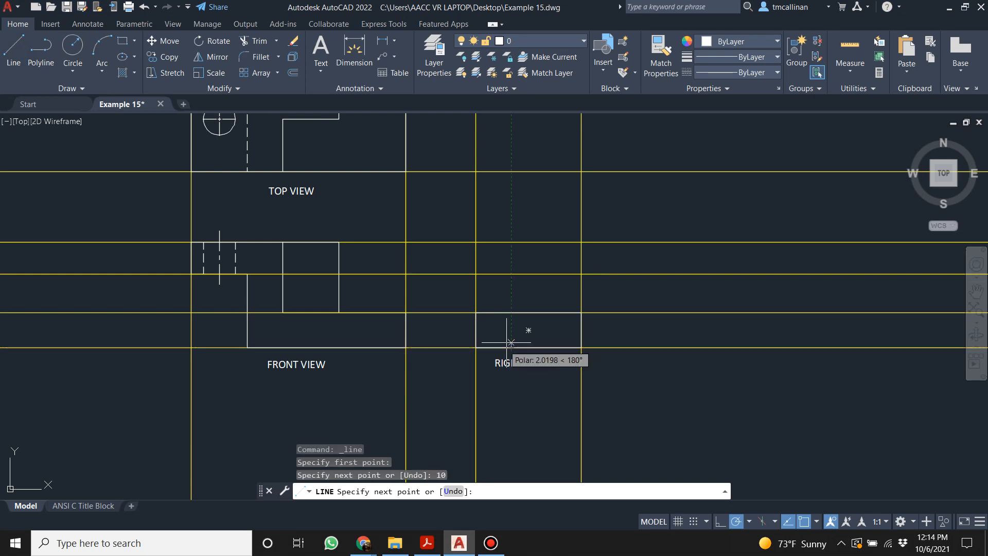
{"action": "scroll", "coordinate": [511, 334], "scroll_direction": "up", "scroll_amount": 2}
{"action": "type", "text": "5"}
{"action": "key", "text": "Return"}
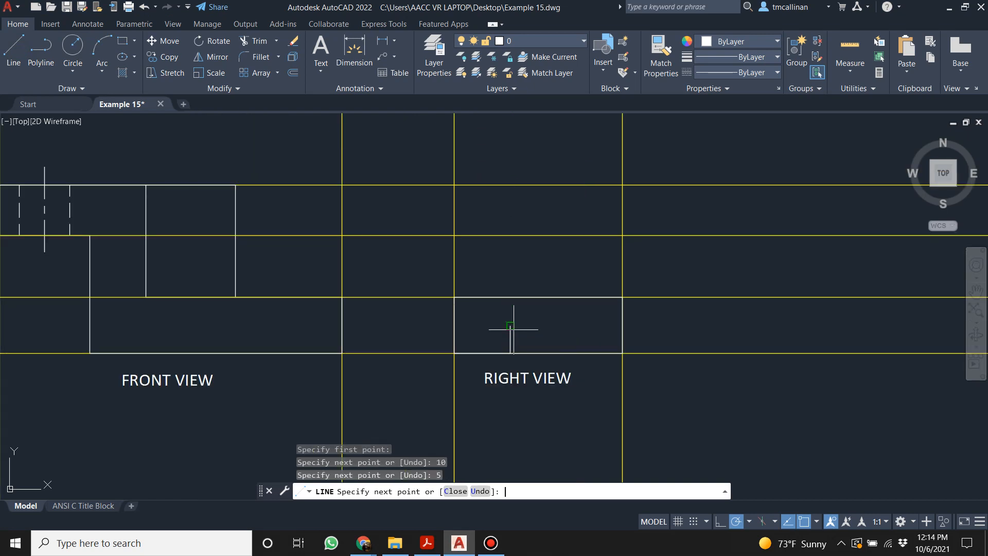
{"action": "type", "text": "1"}
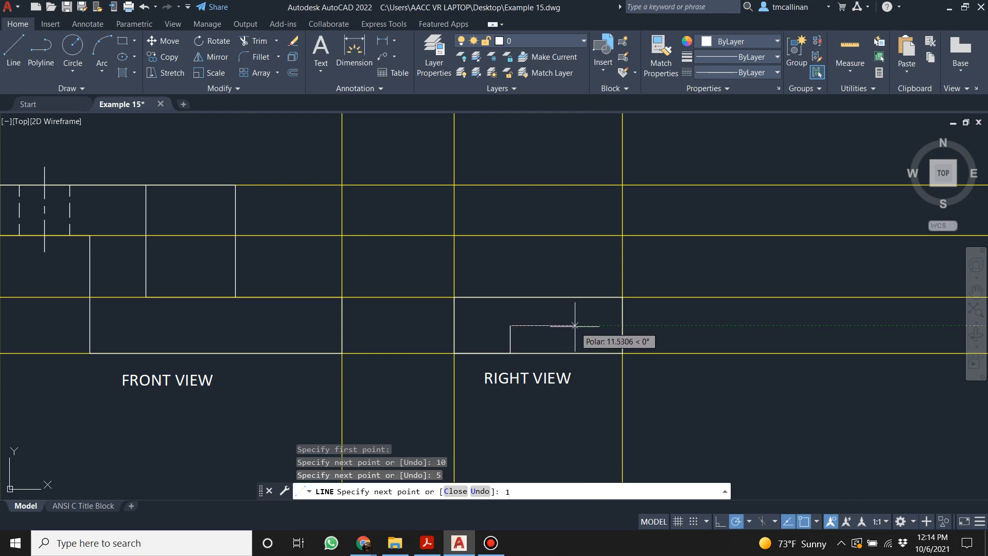
{"action": "type", "text": "0"}
{"action": "key", "text": "Return"}
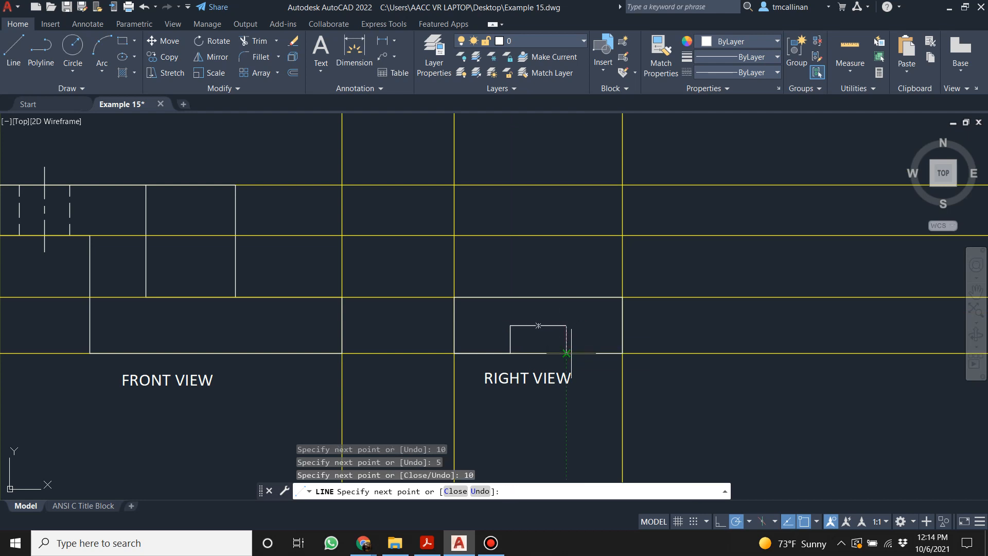
{"action": "left_click", "coordinate": [566, 352]}
{"action": "key", "text": "Escape"}
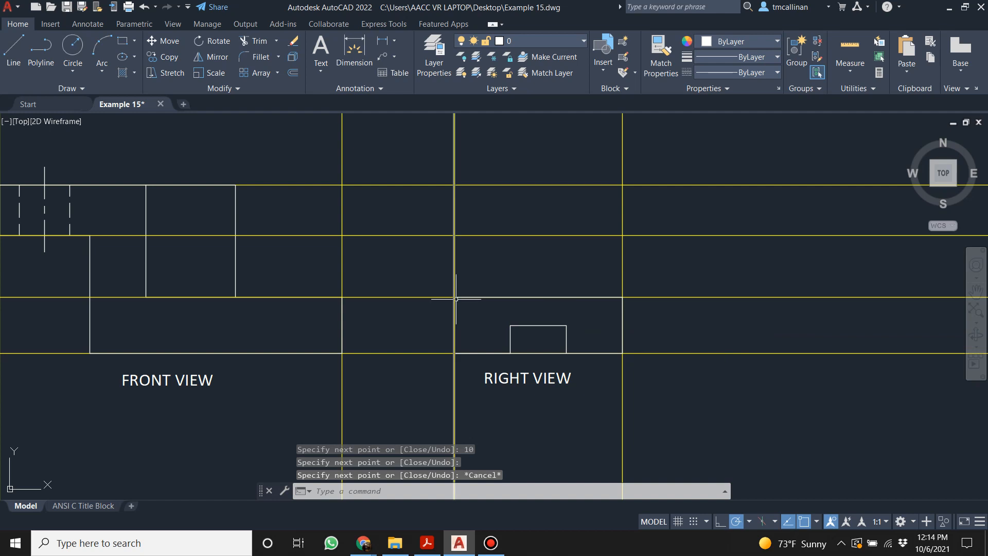
Erase the 10-unit helper line along the right view's bottom edge and trim that edge across the slot opening.
{"action": "left_click", "coordinate": [469, 353]}
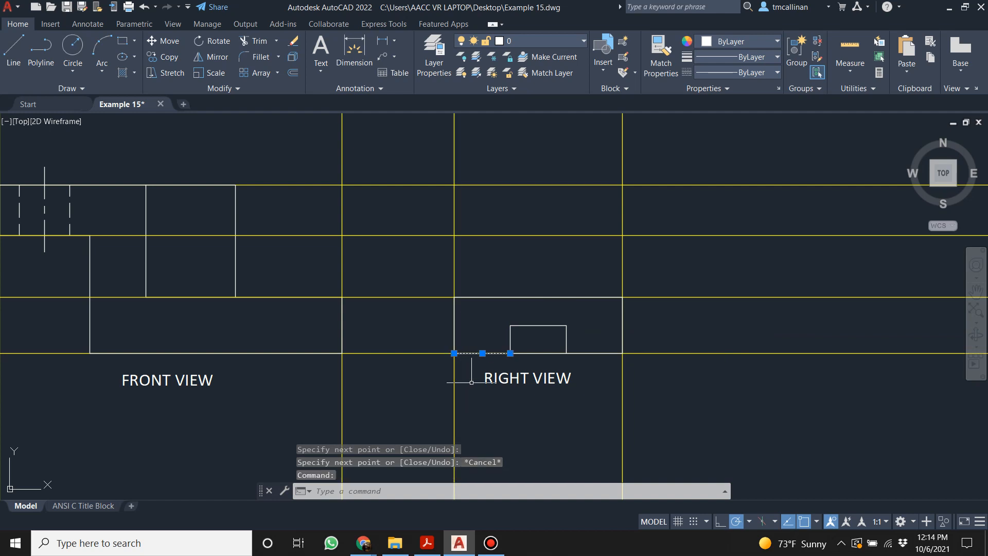
{"action": "key", "text": "Delete"}
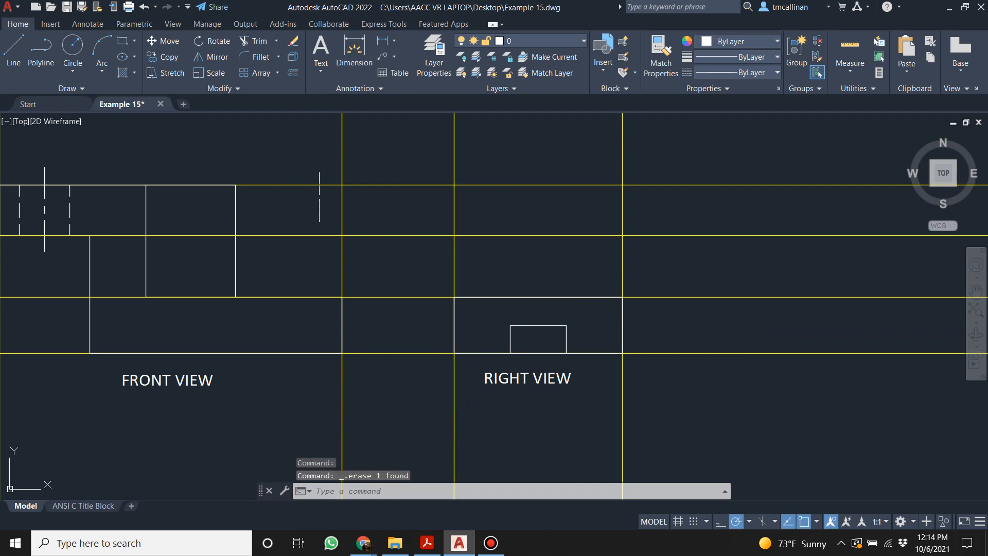
{"action": "left_click", "coordinate": [260, 42]}
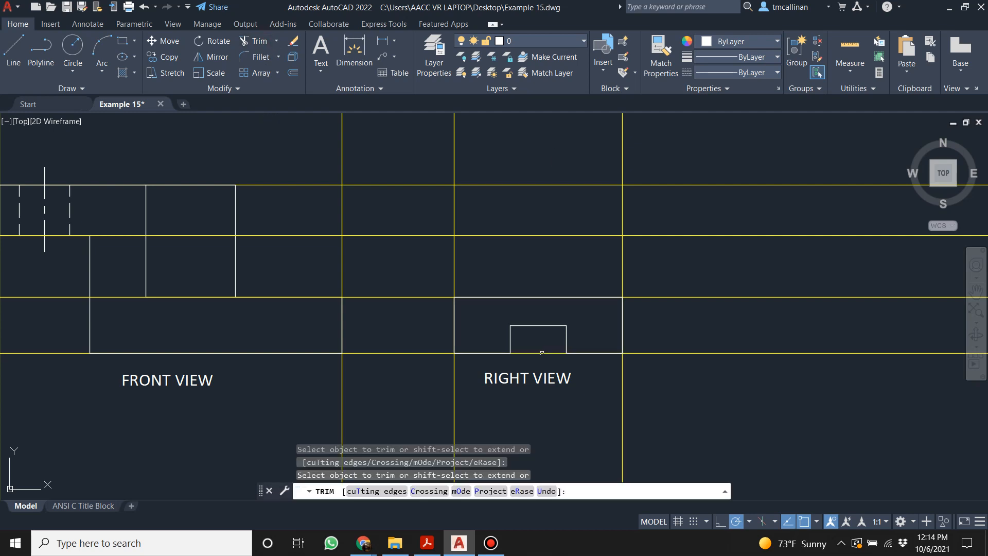
Trim the remaining bottom-edge segment inside the right view's slot opening and end the Trim command.
{"action": "left_click", "coordinate": [543, 353]}
{"action": "key", "text": "Escape"}
{"action": "key", "text": "Escape"}
{"action": "scroll", "coordinate": [537, 344], "scroll_direction": "down", "scroll_amount": 2}
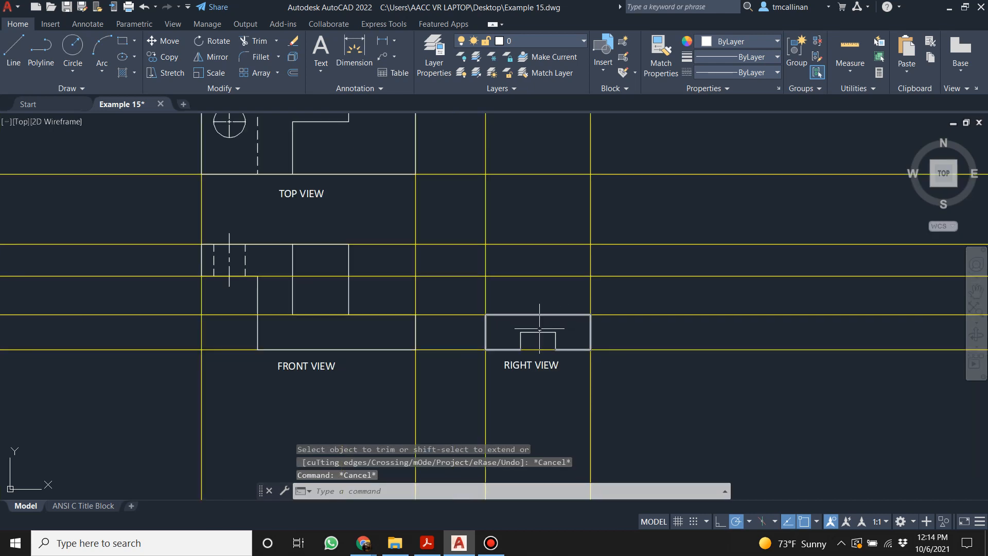
{"action": "scroll", "coordinate": [523, 323], "scroll_direction": "down", "scroll_amount": 1}
{"action": "scroll", "coordinate": [522, 323], "scroll_direction": "up", "scroll_amount": 1}
{"action": "scroll", "coordinate": [459, 276], "scroll_direction": "down", "scroll_amount": 1}
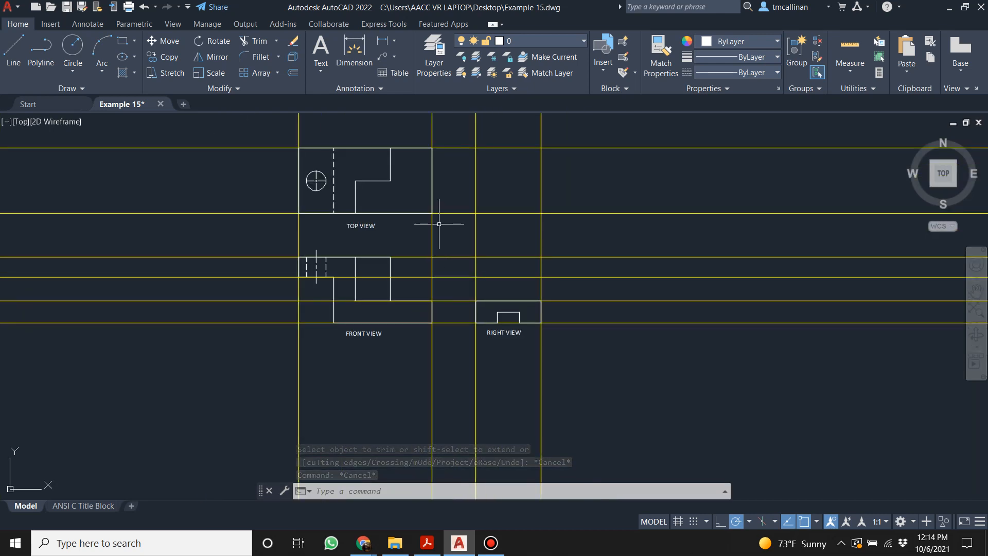
{"action": "scroll", "coordinate": [468, 251], "scroll_direction": "up", "scroll_amount": 1}
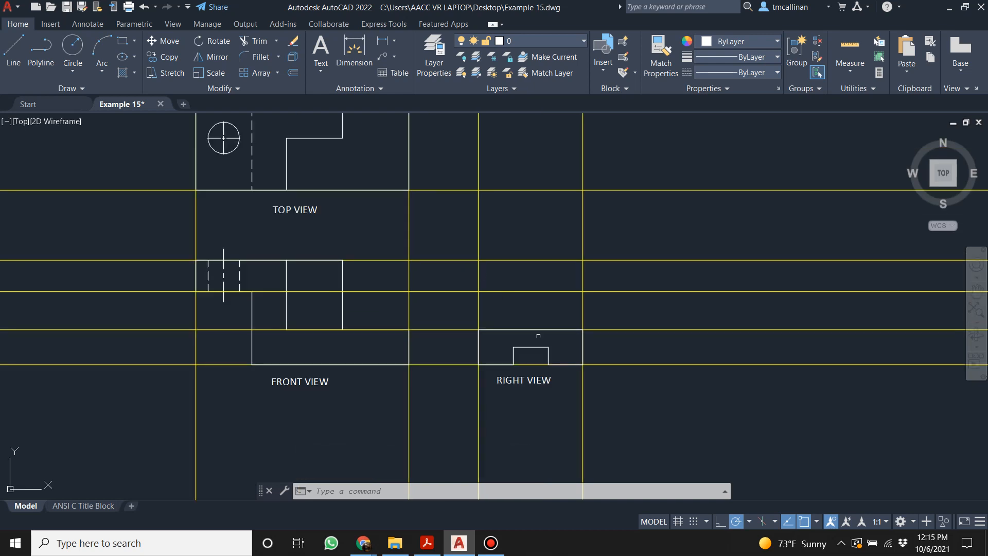
Check the part in Acrobat, then in AutoCAD try a rectangle from the notch-level construction line down to the top of the right view's base.
{"action": "left_click", "coordinate": [427, 542]}
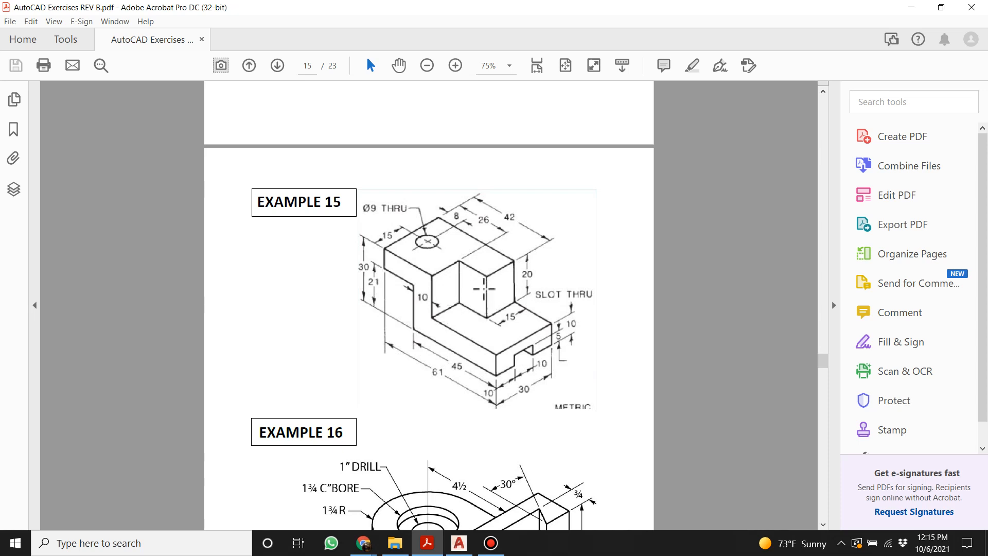
{"action": "left_click", "coordinate": [459, 543]}
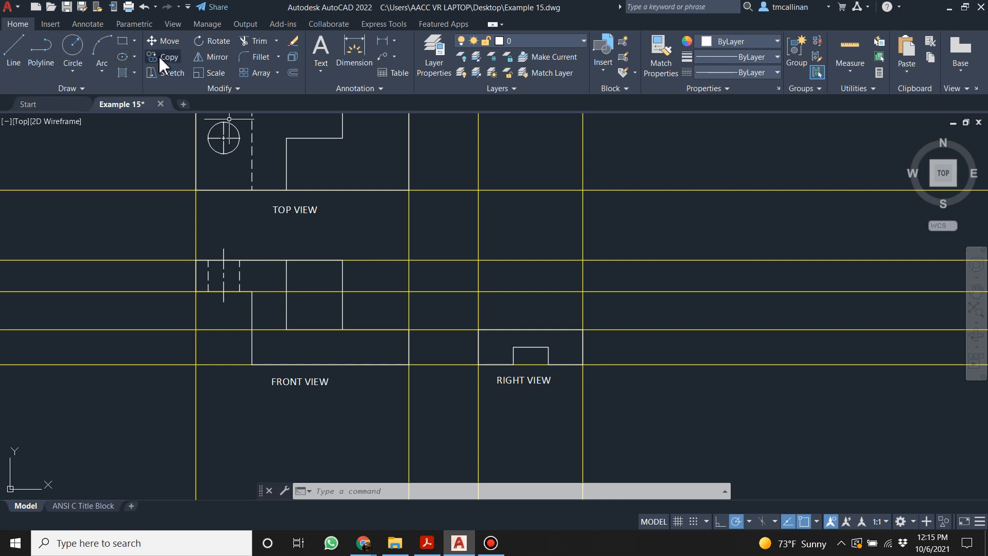
{"action": "left_click", "coordinate": [123, 41]}
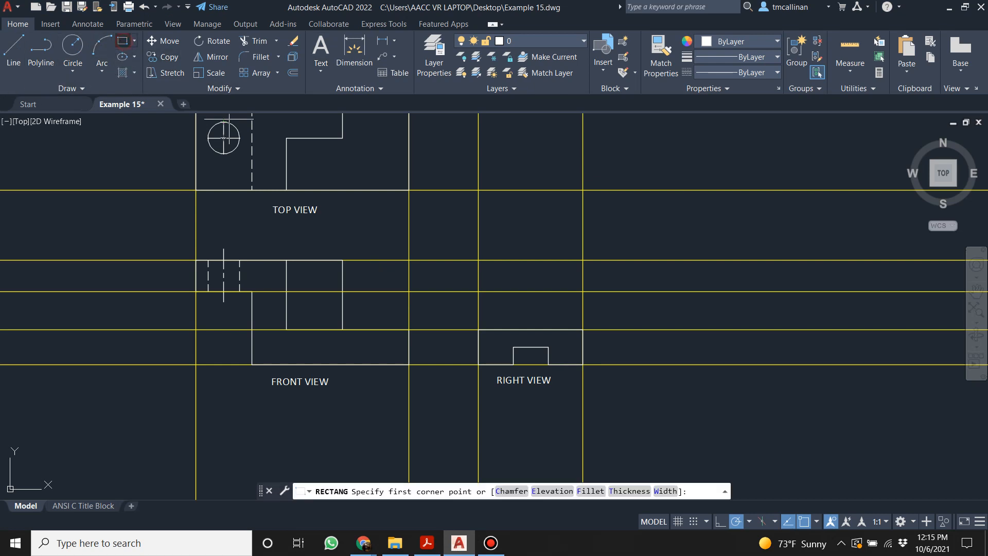
{"action": "left_click", "coordinate": [479, 292]}
{"action": "left_click", "coordinate": [581, 329]}
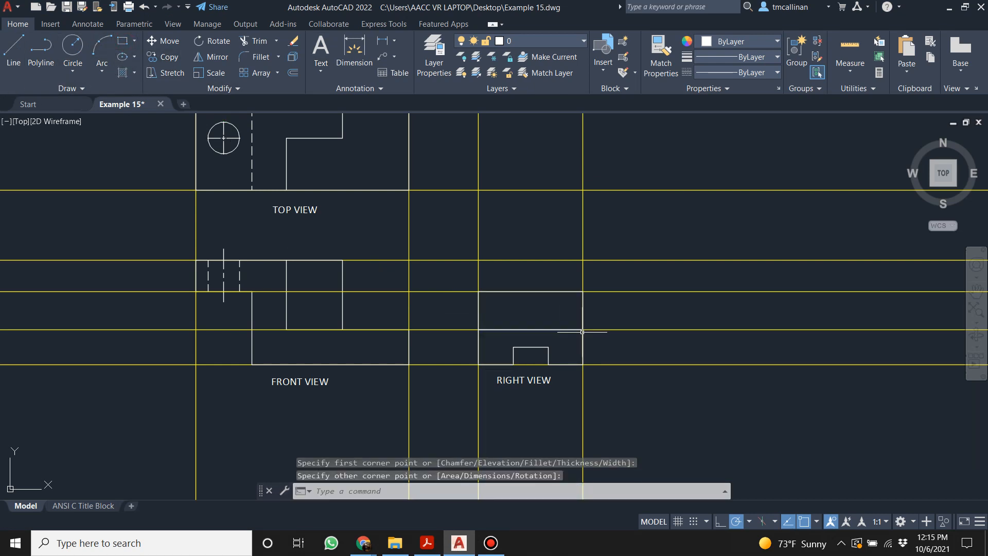
{"action": "key", "text": "Escape"}
Recheck the upper block in Acrobat, then in AutoCAD erase the rectangle just drawn above the right view's base.
{"action": "left_click", "coordinate": [426, 545]}
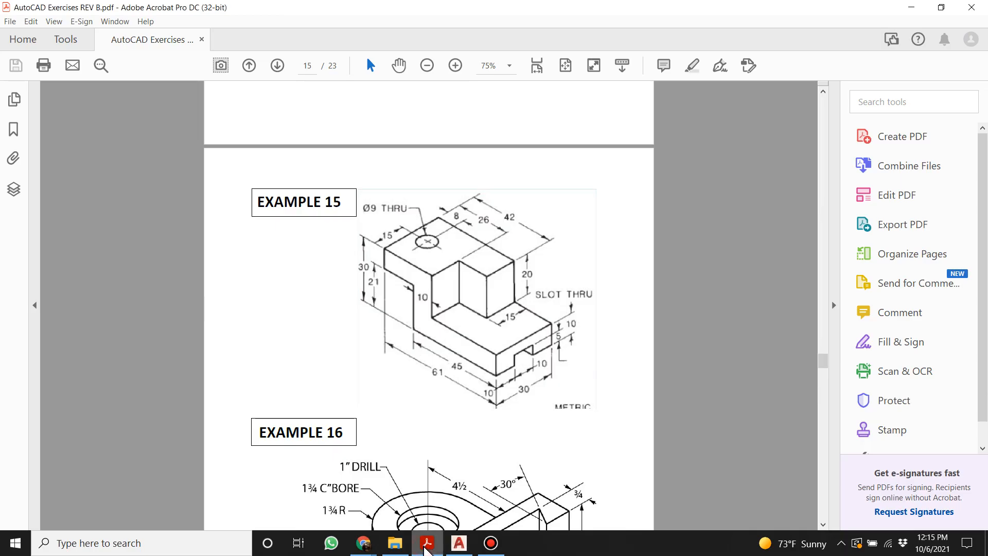
{"action": "left_click", "coordinate": [459, 542]}
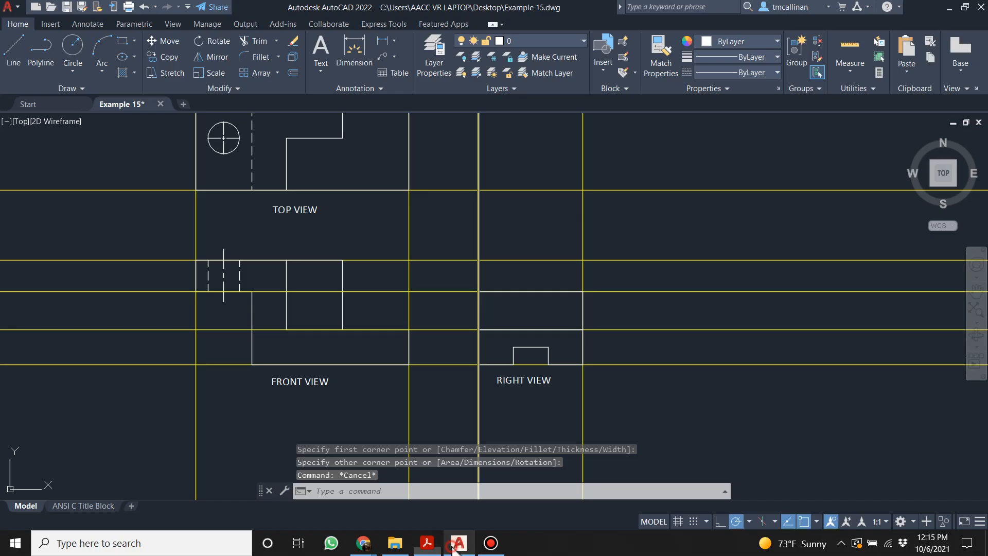
{"action": "left_click", "coordinate": [521, 291]}
{"action": "key", "text": "Delete"}
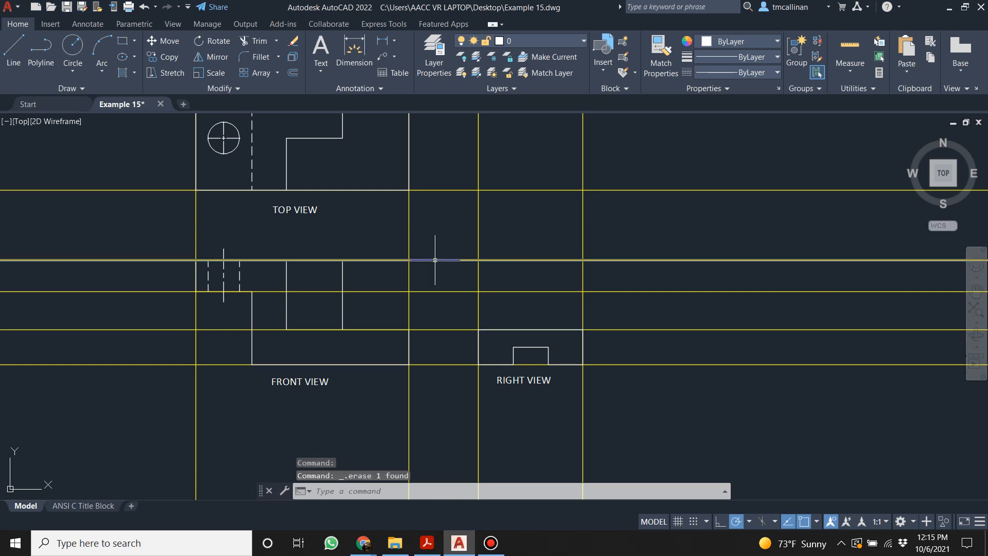
Draw the right view's upper rectangle from the topmost front-view construction line down to the base rectangle's upper-right corner.
{"action": "left_click", "coordinate": [124, 42]}
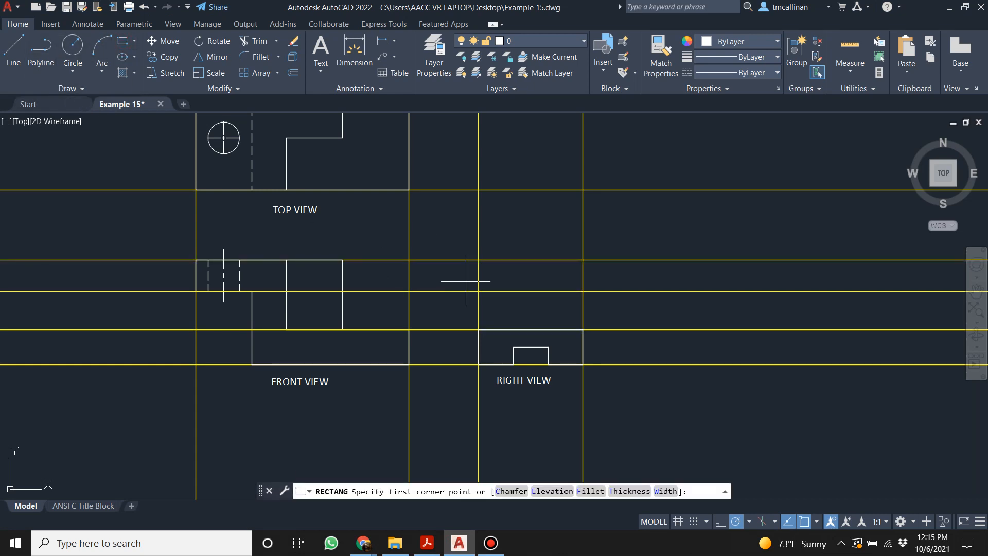
{"action": "left_click", "coordinate": [477, 260]}
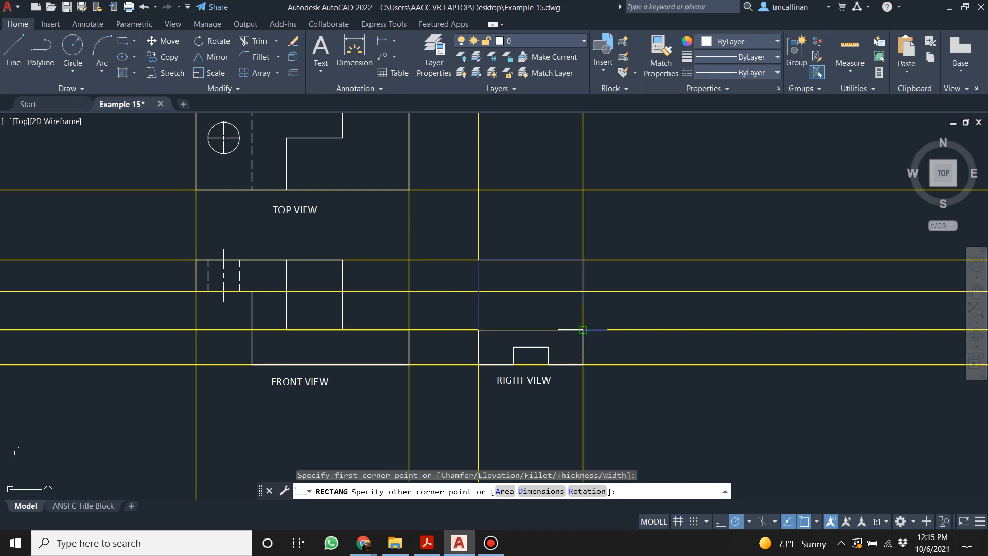
{"action": "left_click", "coordinate": [582, 329]}
{"action": "key", "text": "Escape"}
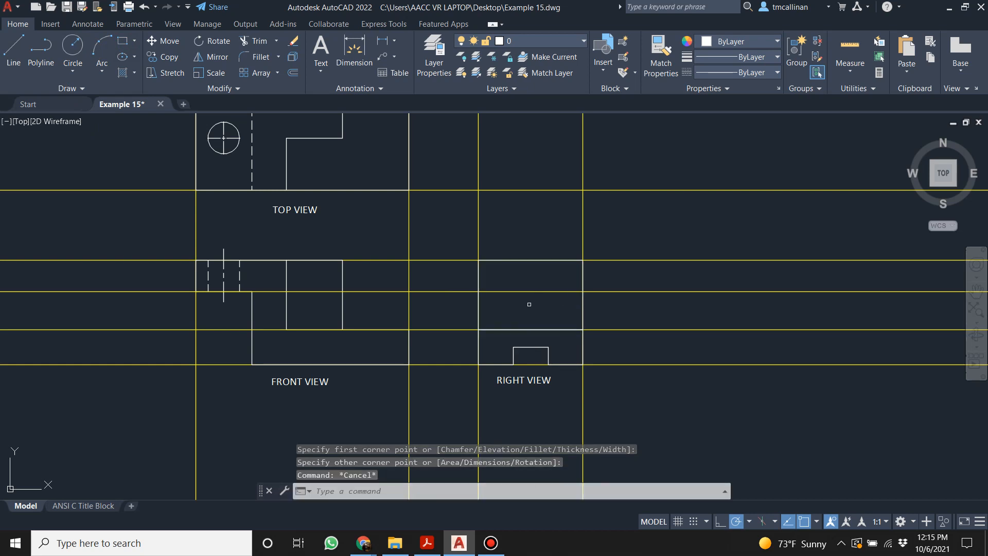
Check the step in Acrobat, then in AutoCAD draw a vertical line between the midpoints of the right view's upper rectangle's top and bottom edges.
{"action": "left_click", "coordinate": [427, 542]}
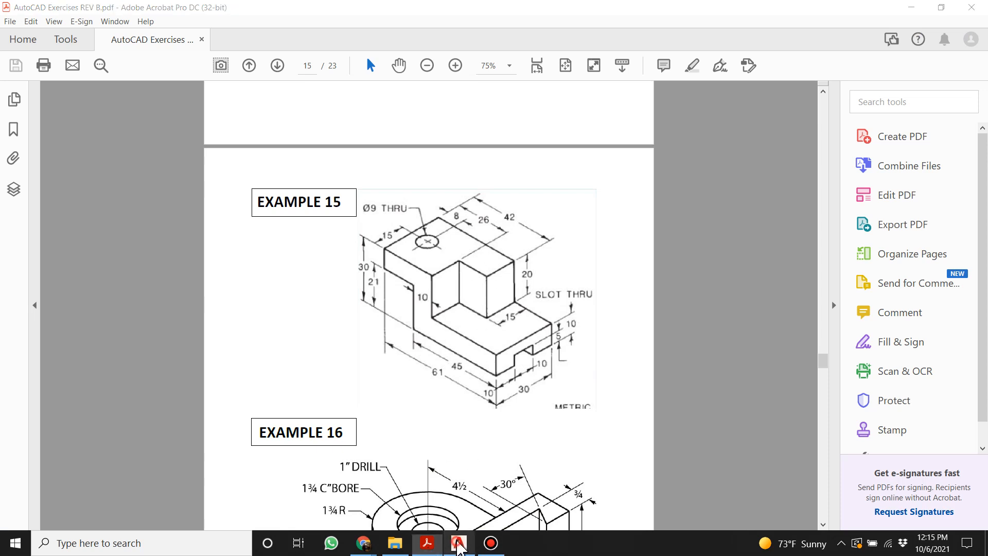
{"action": "left_click", "coordinate": [459, 543]}
{"action": "left_click", "coordinate": [13, 46]}
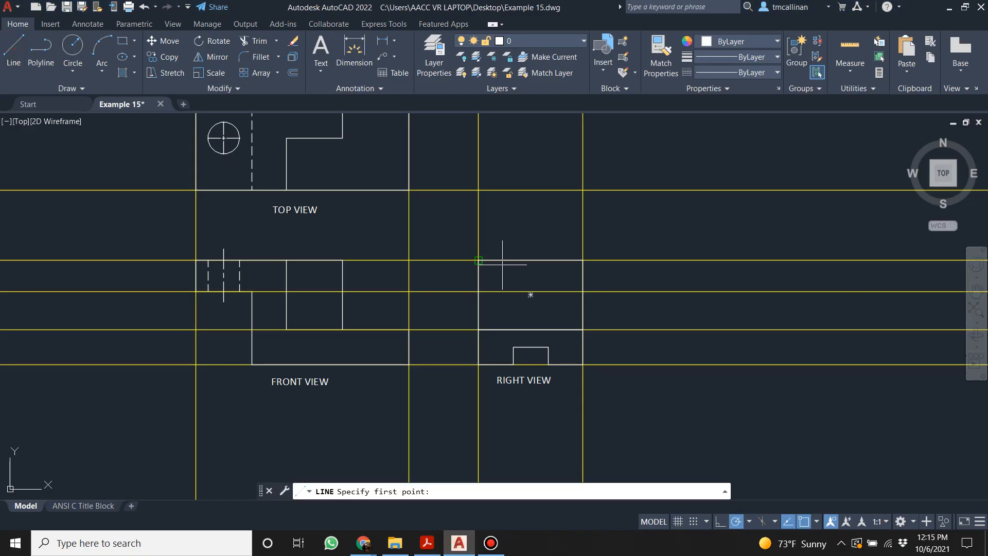
{"action": "left_click", "coordinate": [530, 260]}
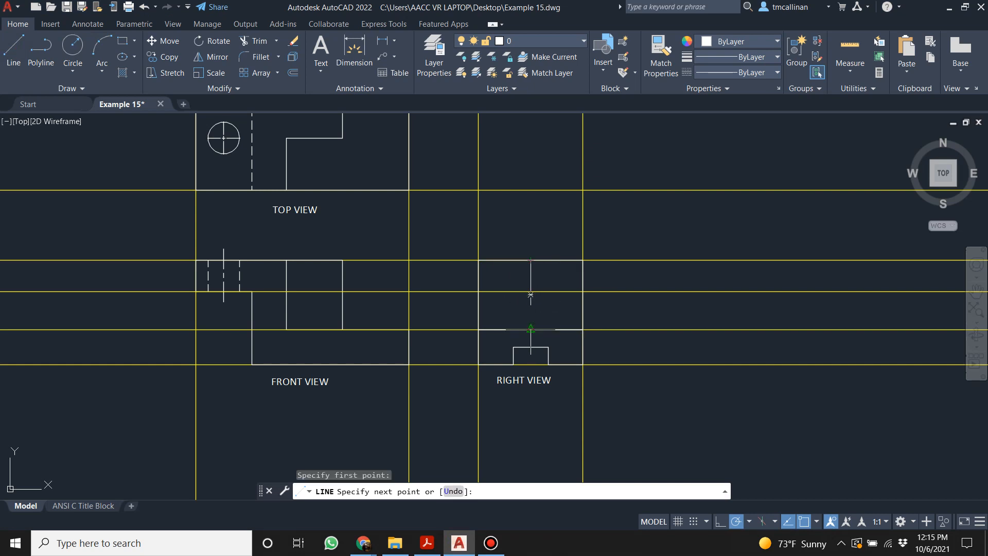
{"action": "left_click", "coordinate": [530, 329]}
{"action": "key", "text": "Escape"}
{"action": "scroll", "coordinate": [558, 251], "scroll_direction": "down", "scroll_amount": 2}
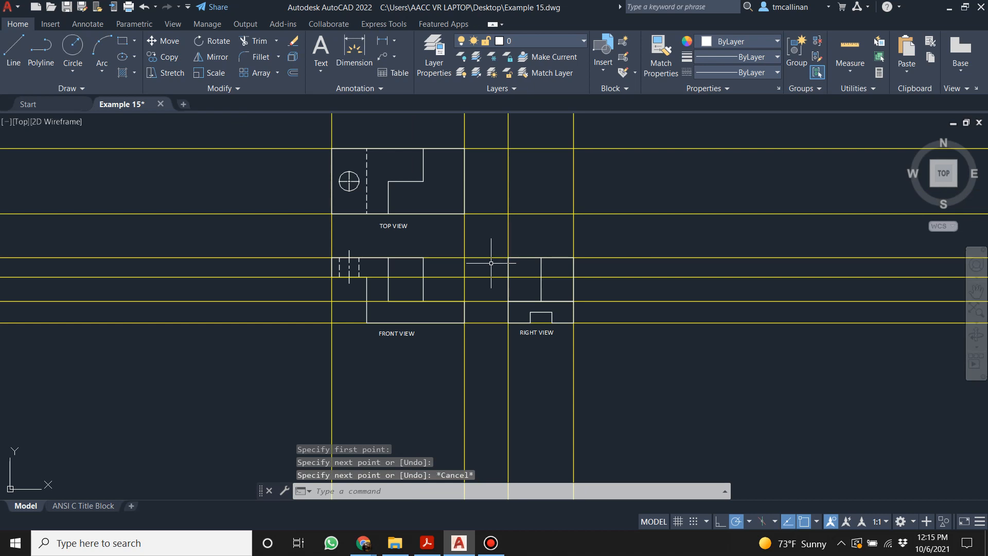
{"action": "scroll", "coordinate": [517, 243], "scroll_direction": "up", "scroll_amount": 2}
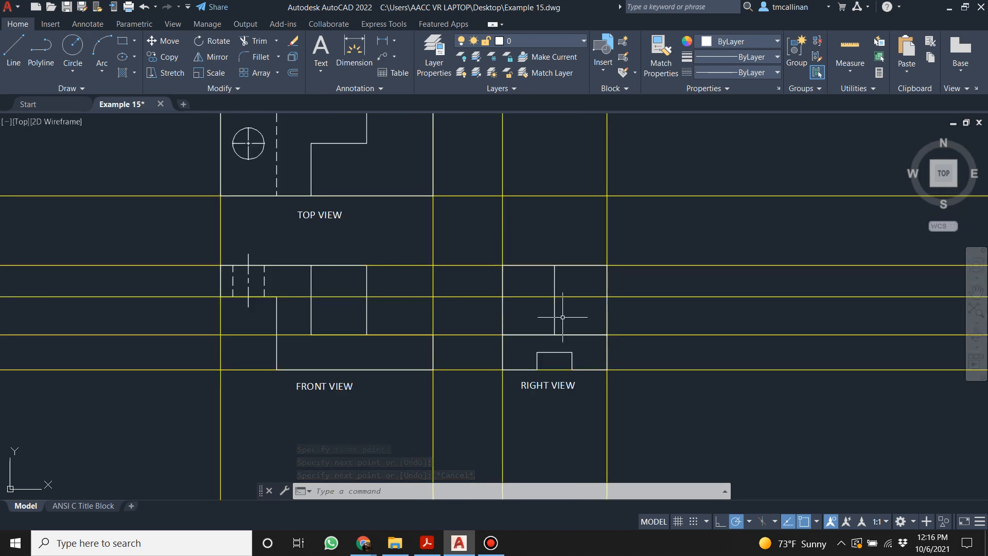
{"action": "scroll", "coordinate": [568, 265], "scroll_direction": "down", "scroll_amount": 2}
{"action": "scroll", "coordinate": [536, 250], "scroll_direction": "up", "scroll_amount": 4}
{"action": "scroll", "coordinate": [540, 245], "scroll_direction": "down", "scroll_amount": 2}
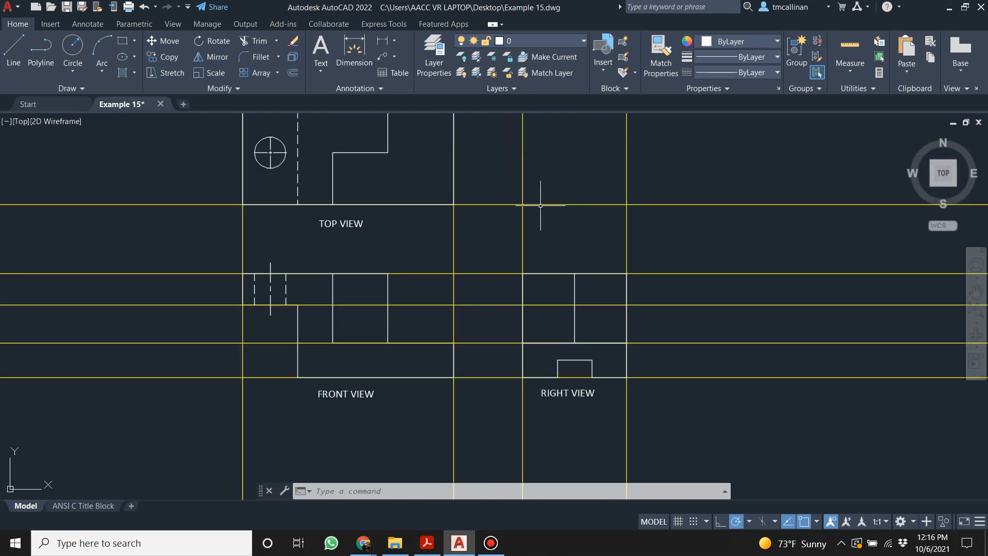
{"action": "scroll", "coordinate": [541, 205], "scroll_direction": "down", "scroll_amount": 2}
{"action": "middle_click_drag", "start_coordinate": [540, 211], "coordinate": [566, 226]}
{"action": "scroll", "coordinate": [543, 239], "scroll_direction": "up", "scroll_amount": 2}
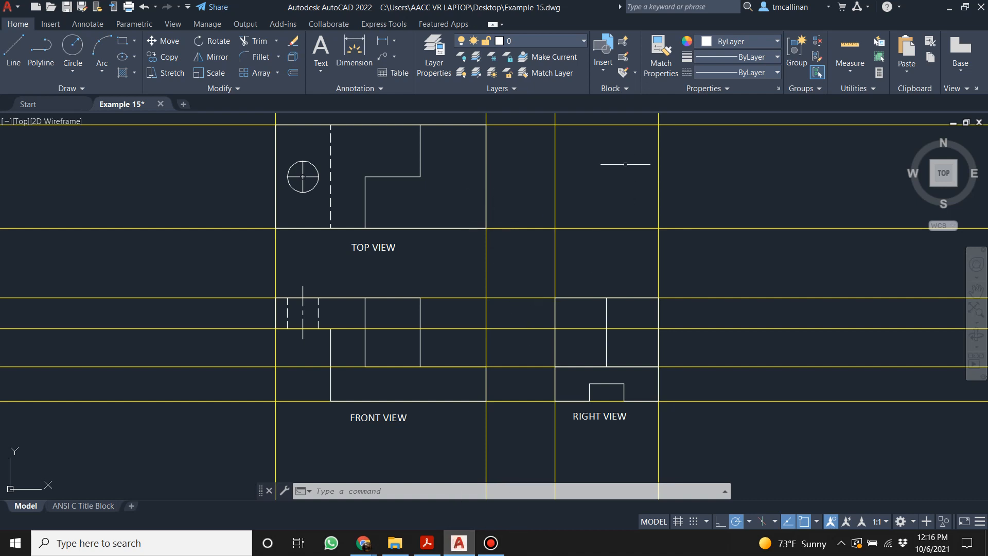
Check the part in Acrobat, then in AutoCAD make the HIDDEN layer current and draw a horizontal line across the right view at notch level.
{"action": "left_click", "coordinate": [428, 544]}
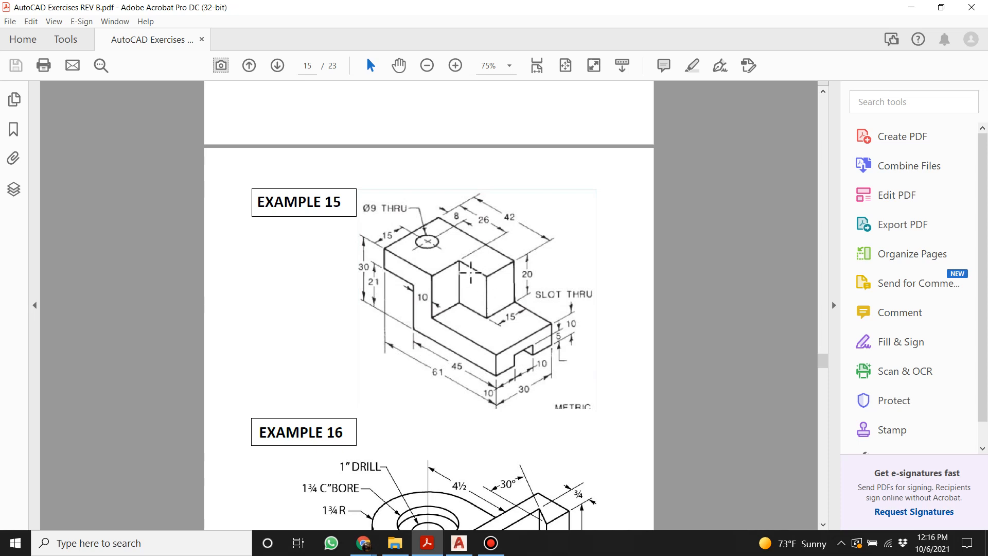
{"action": "left_click", "coordinate": [458, 543]}
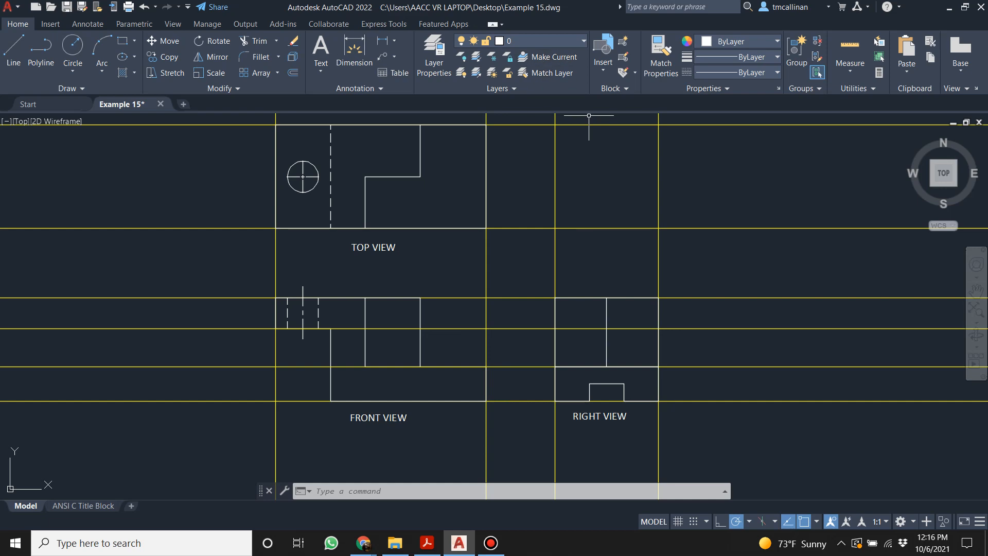
{"action": "left_click", "coordinate": [427, 542]}
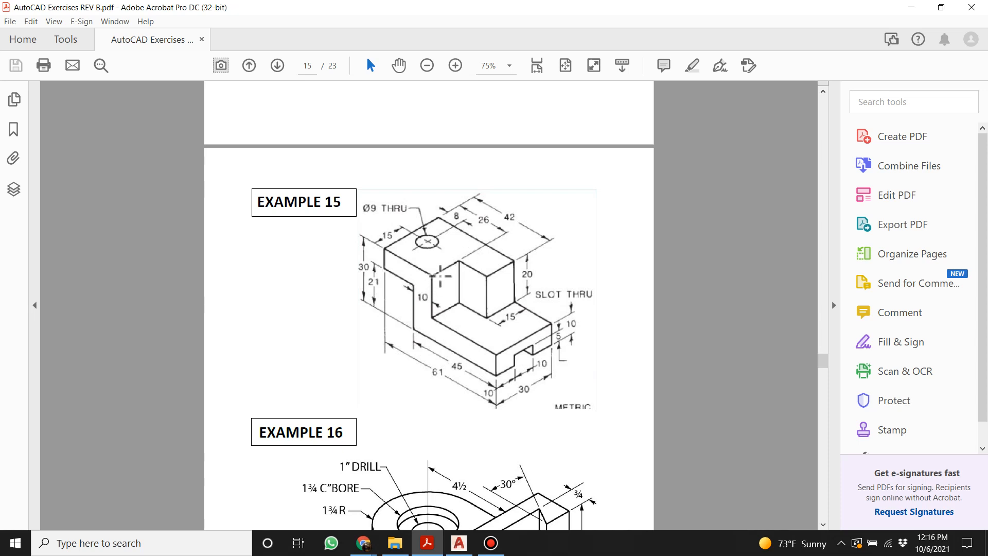
{"action": "left_click", "coordinate": [459, 543]}
{"action": "scroll", "coordinate": [363, 213], "scroll_direction": "up", "scroll_amount": 2}
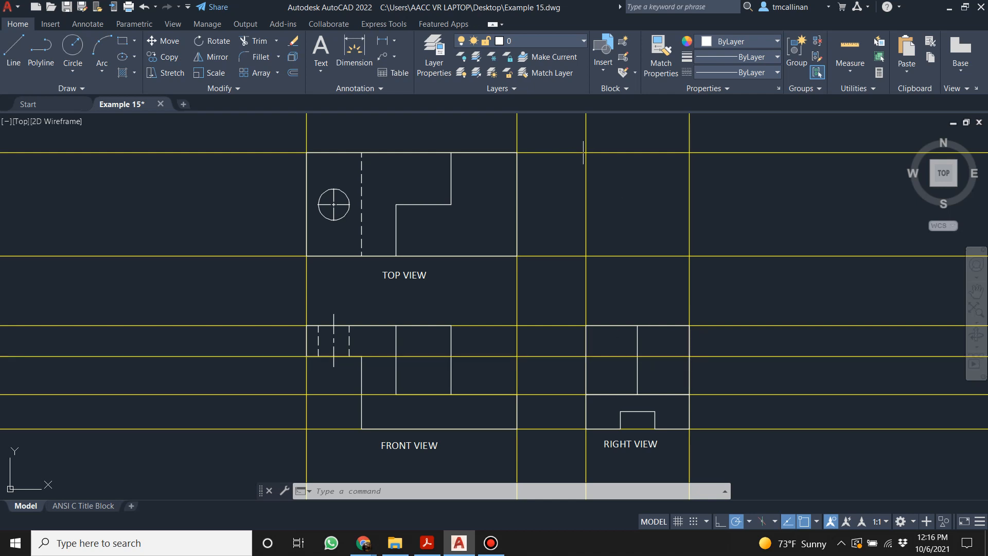
{"action": "left_click", "coordinate": [533, 40]}
{"action": "left_click", "coordinate": [514, 88]}
{"action": "left_click", "coordinate": [14, 50]}
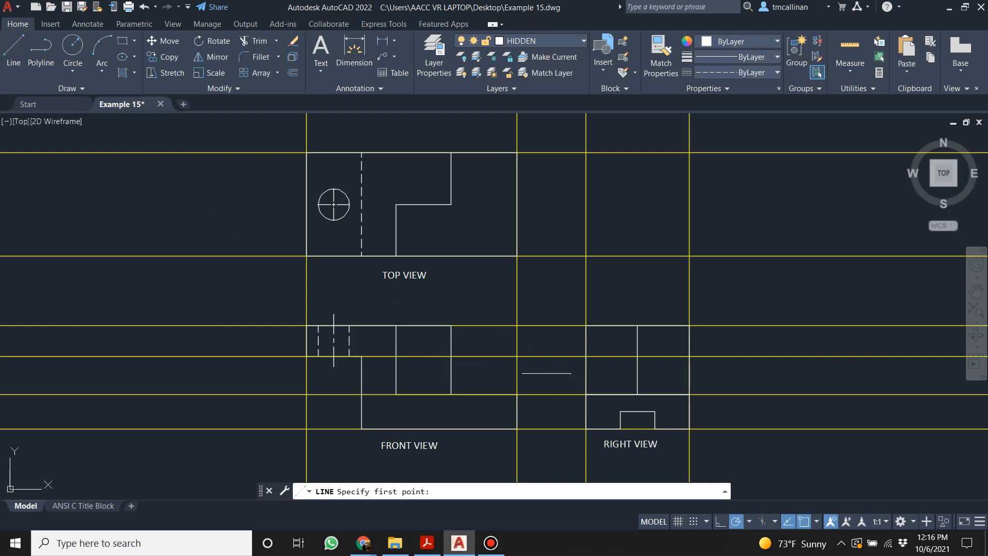
{"action": "left_click", "coordinate": [586, 357]}
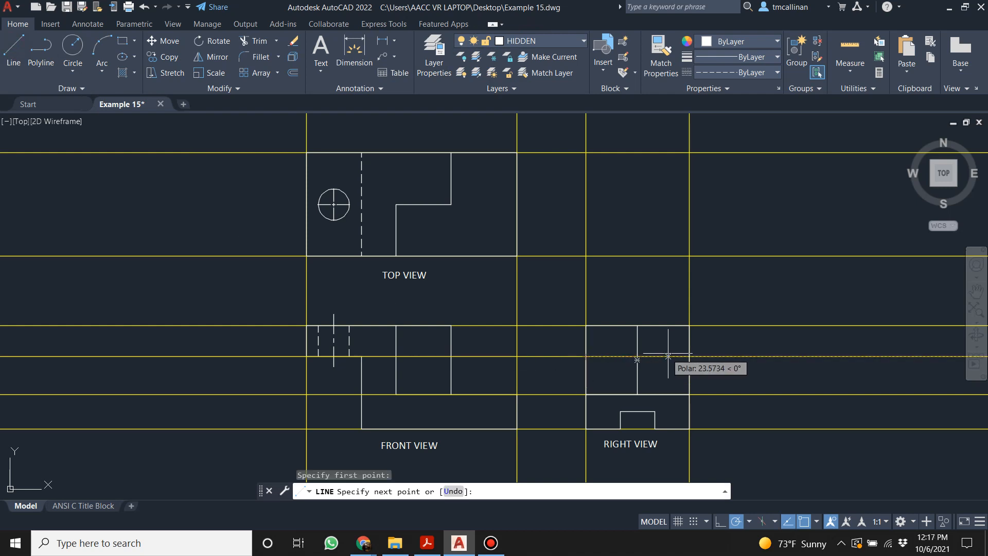
{"action": "left_click", "coordinate": [689, 356]}
{"action": "key", "text": "Escape"}
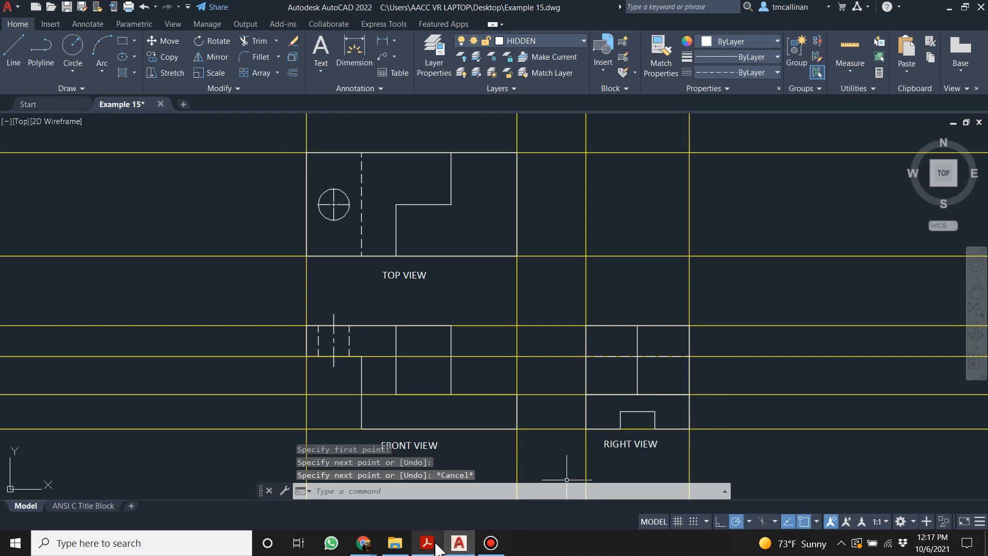
Compare the right view's hidden edge and upper block with the Example 15 pictorial in Acrobat, returning to AutoCAD.
{"action": "mouse_move", "coordinate": [434, 548]}
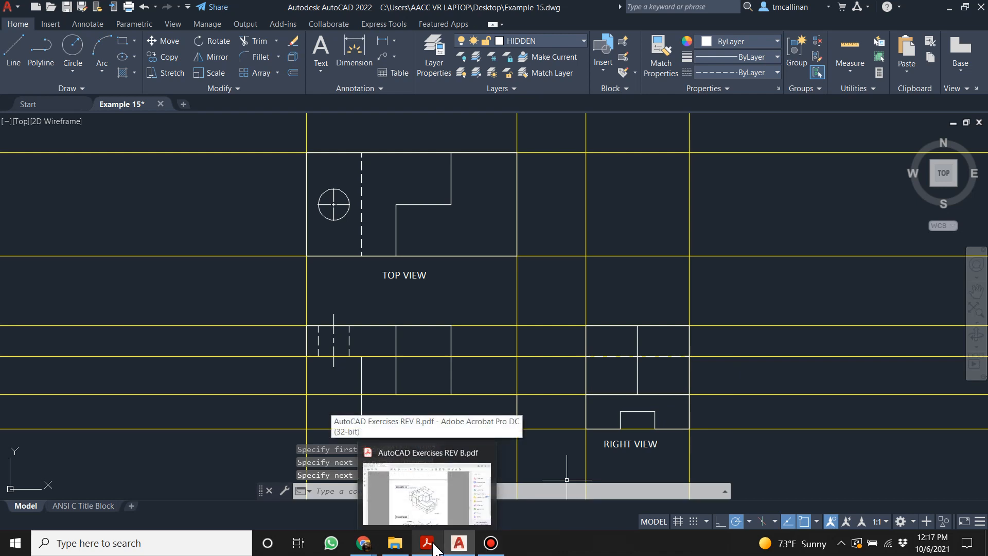
{"action": "scroll", "coordinate": [658, 345], "scroll_direction": "up", "scroll_amount": 2}
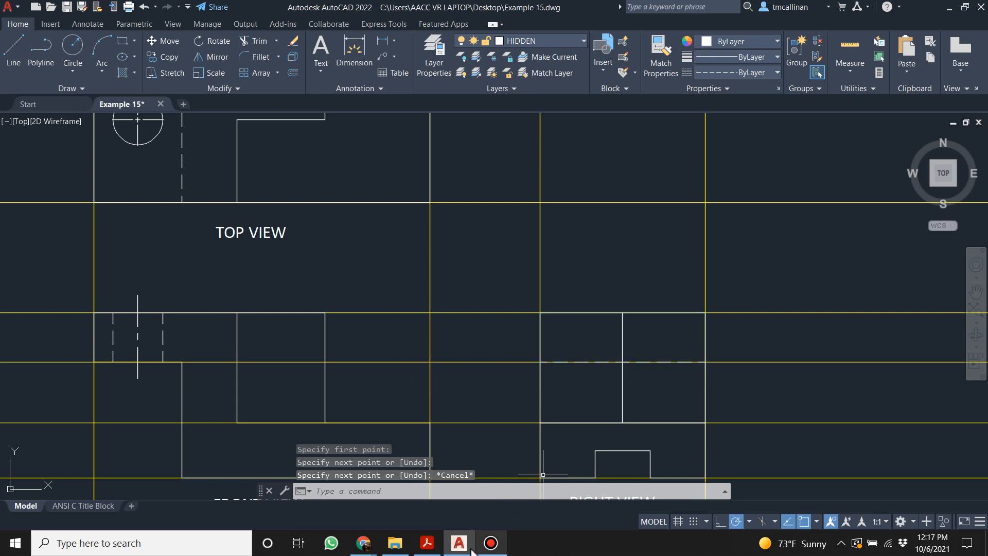
{"action": "left_click", "coordinate": [427, 543]}
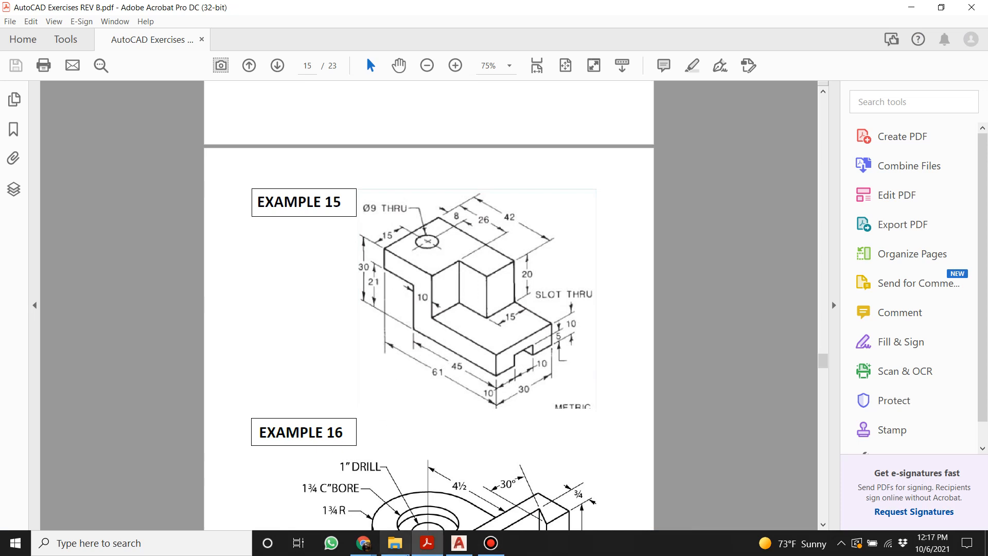
{"action": "left_click", "coordinate": [458, 543]}
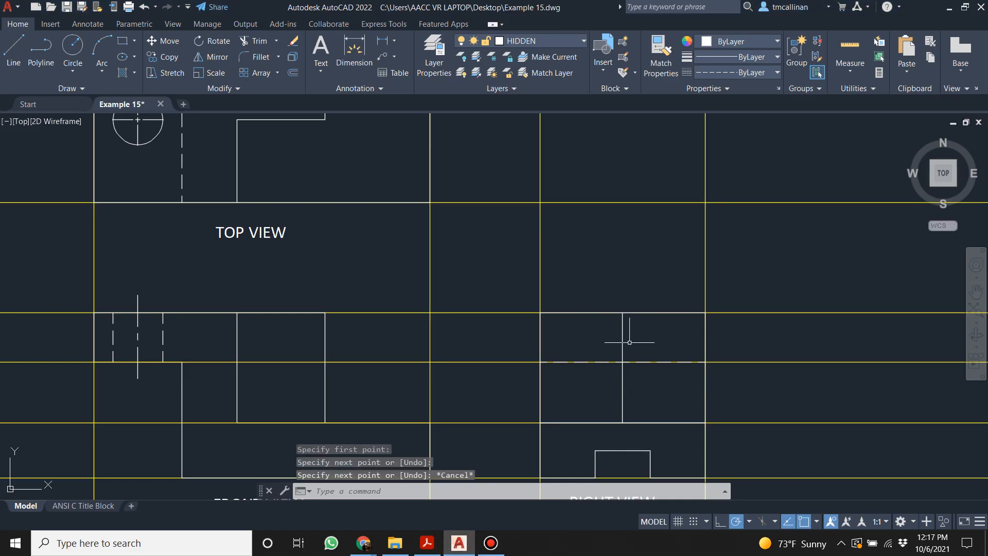
{"action": "scroll", "coordinate": [657, 370], "scroll_direction": "down", "scroll_amount": 3}
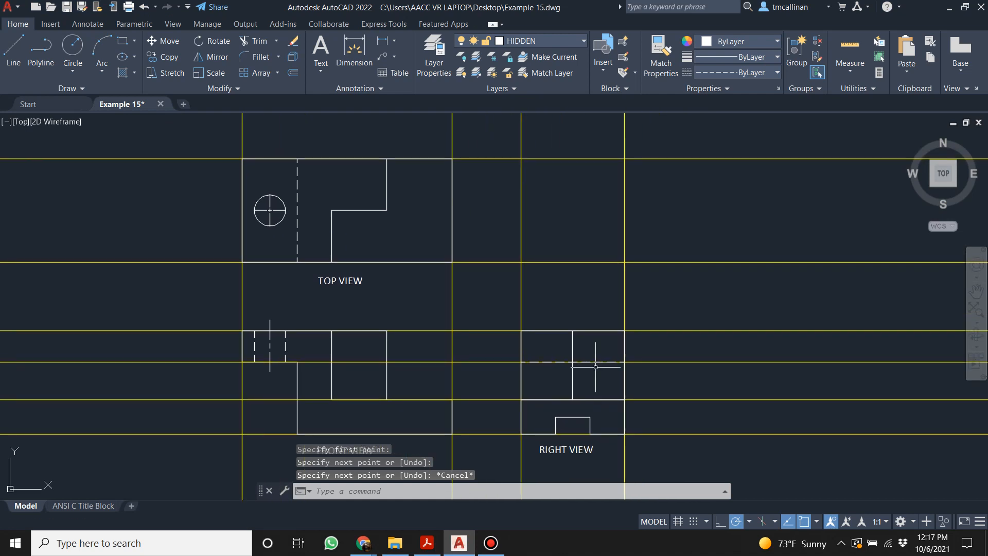
{"action": "scroll", "coordinate": [595, 367], "scroll_direction": "down", "scroll_amount": 2}
{"action": "scroll", "coordinate": [545, 364], "scroll_direction": "up", "scroll_amount": 2}
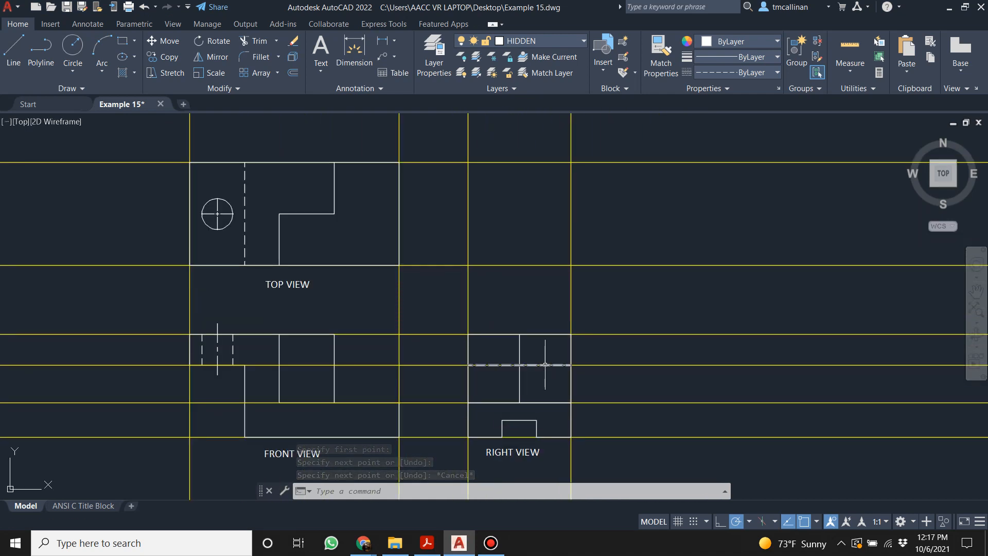
{"action": "scroll", "coordinate": [543, 342], "scroll_direction": "up", "scroll_amount": 2}
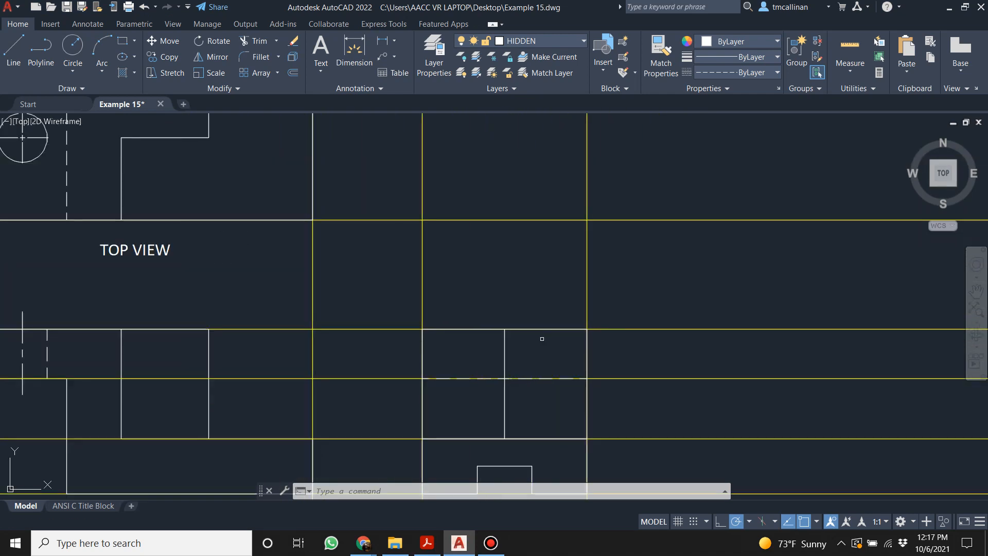
{"action": "scroll", "coordinate": [324, 326], "scroll_direction": "down", "scroll_amount": 2}
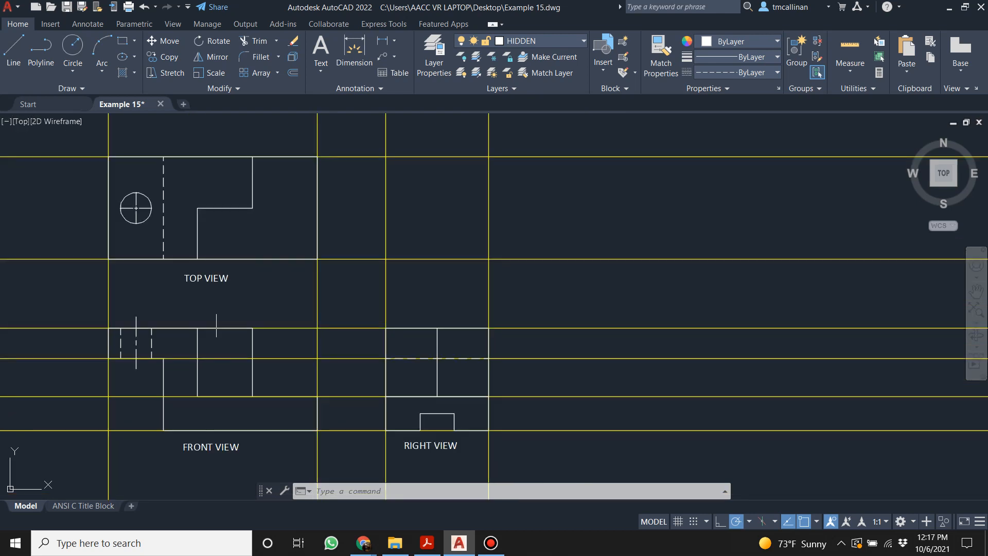
Check the part in Acrobat, then in AutoCAD draw a 45-degree construction line on layer CON1 through the intersection projected from the front view's right and top edges.
{"action": "mouse_move", "coordinate": [417, 538]}
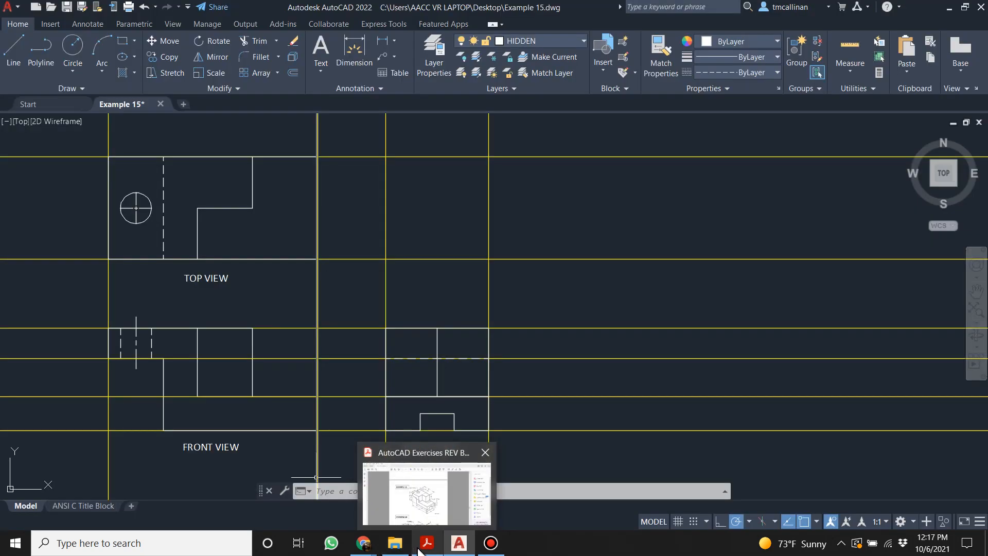
{"action": "left_click", "coordinate": [427, 546]}
{"action": "left_click", "coordinate": [459, 543]}
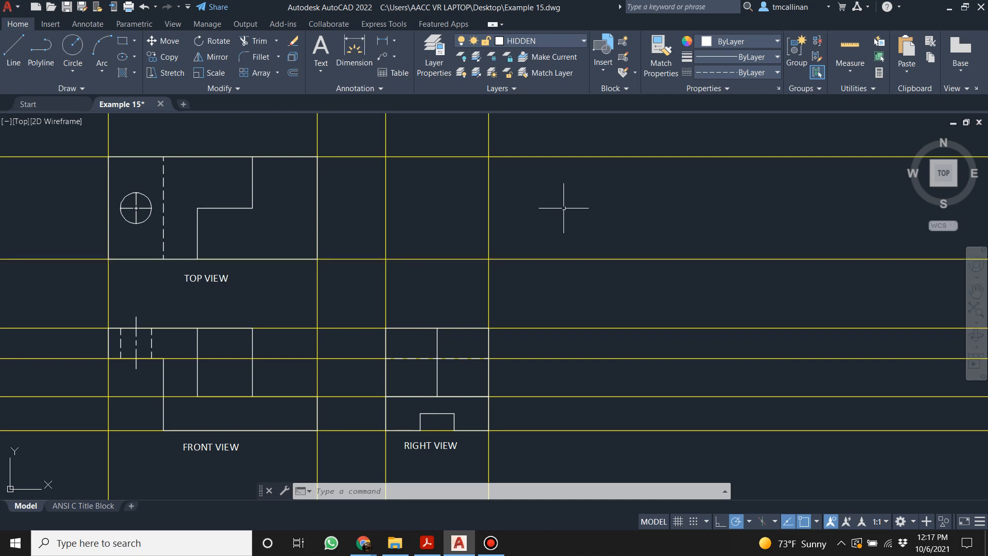
{"action": "left_click", "coordinate": [539, 42]}
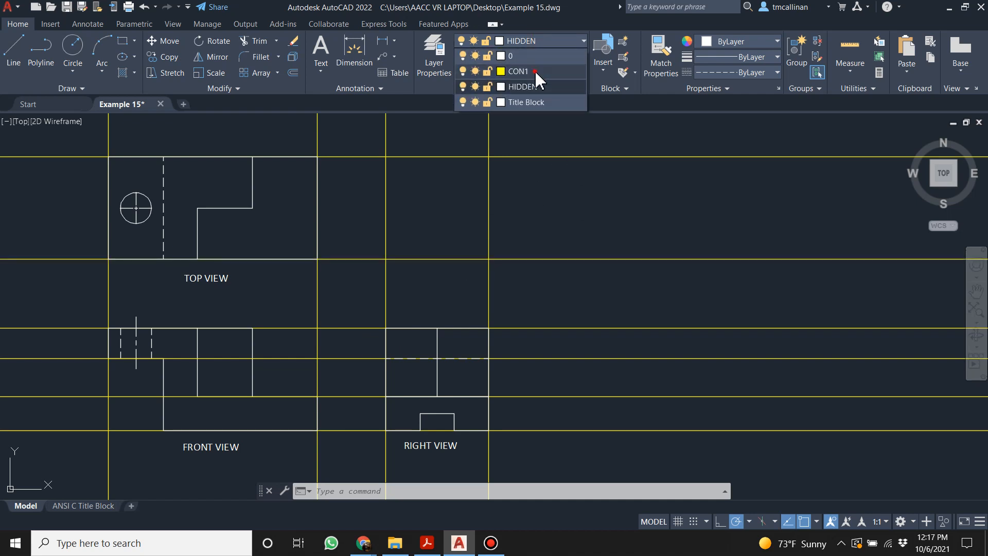
{"action": "left_click", "coordinate": [517, 71]}
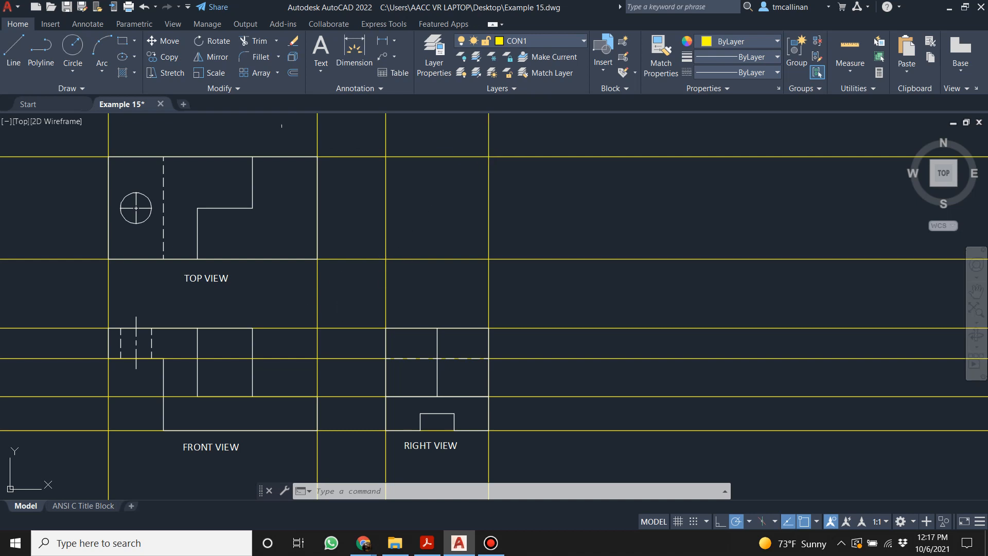
{"action": "left_click", "coordinate": [72, 88]}
{"action": "left_click", "coordinate": [42, 102]}
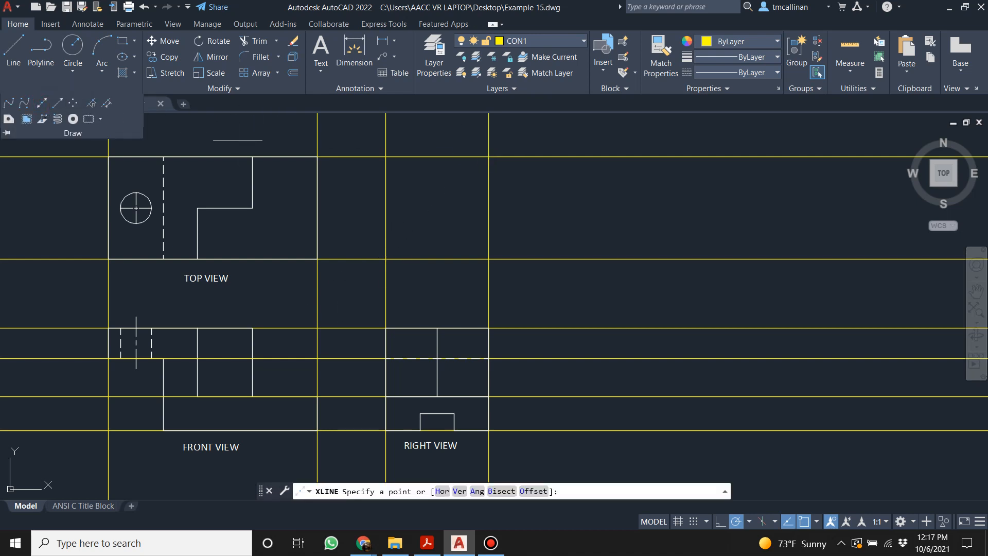
{"action": "type", "text": "a"}
{"action": "key", "text": "Return"}
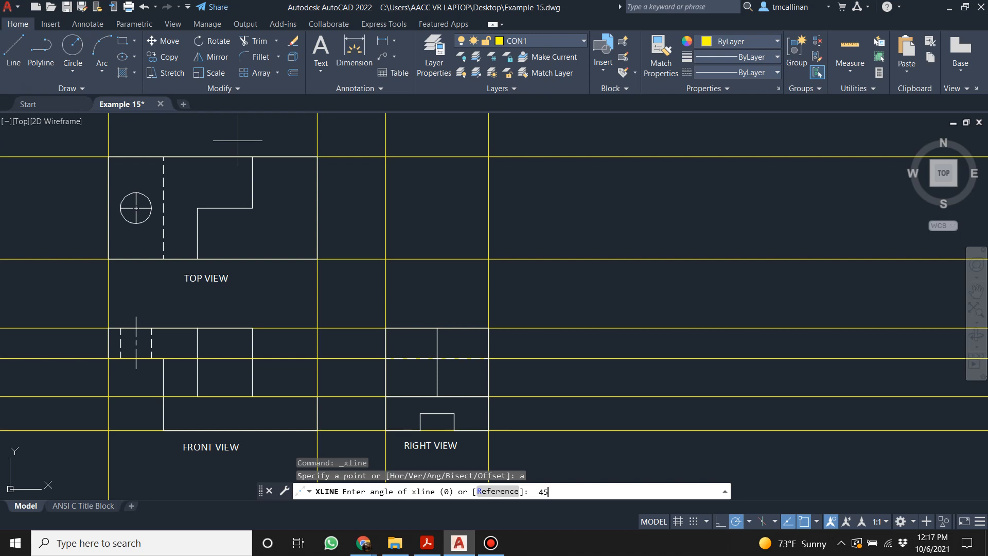
{"action": "key", "text": "Return"}
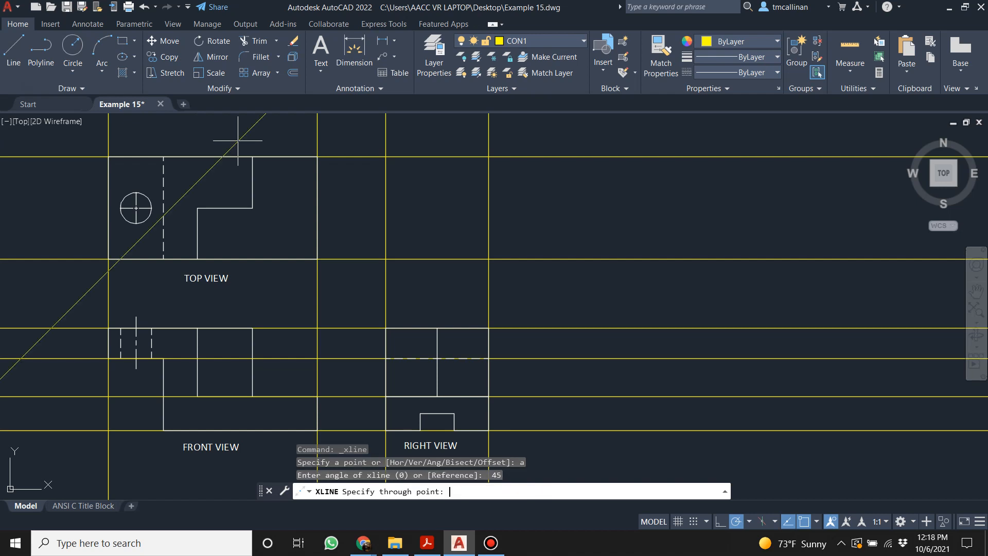
{"action": "left_click", "coordinate": [317, 328]}
{"action": "key", "text": "Escape"}
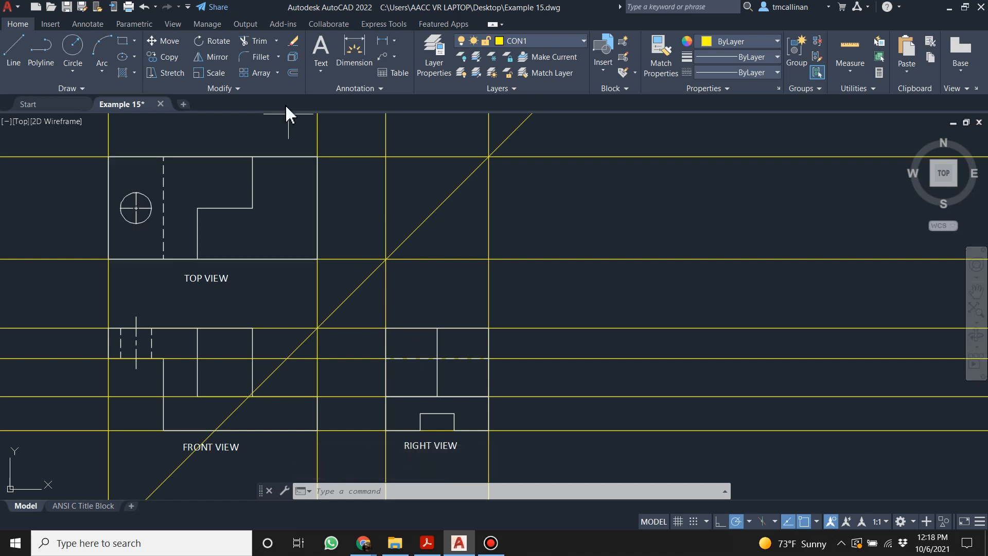
Draw a horizontal construction line through the bottom of the circle in the top view.
{"action": "left_click", "coordinate": [70, 88]}
{"action": "left_click", "coordinate": [42, 103]}
{"action": "left_click", "coordinate": [135, 224]}
{"action": "left_click", "coordinate": [205, 224]}
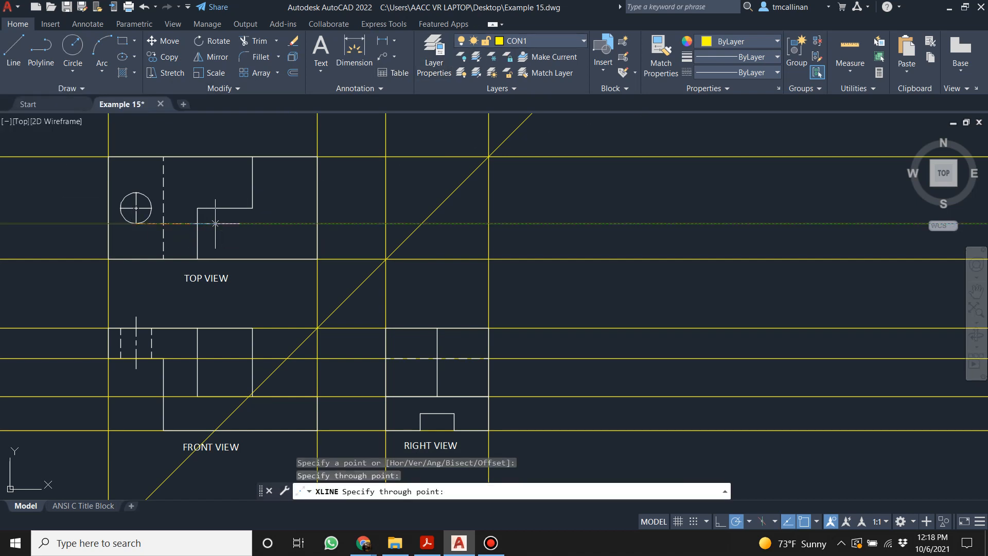
{"action": "key", "text": "Escape"}
Draw a horizontal construction line through the top of the circle in the top view.
{"action": "left_click", "coordinate": [71, 89]}
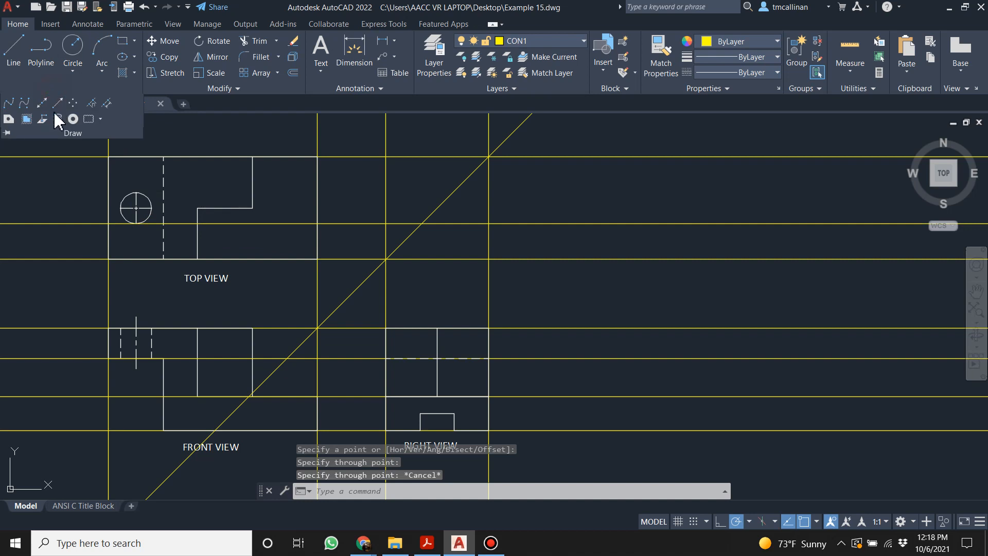
{"action": "left_click", "coordinate": [42, 103]}
{"action": "left_click", "coordinate": [136, 192]}
{"action": "left_click", "coordinate": [260, 192]}
{"action": "key", "text": "Escape"}
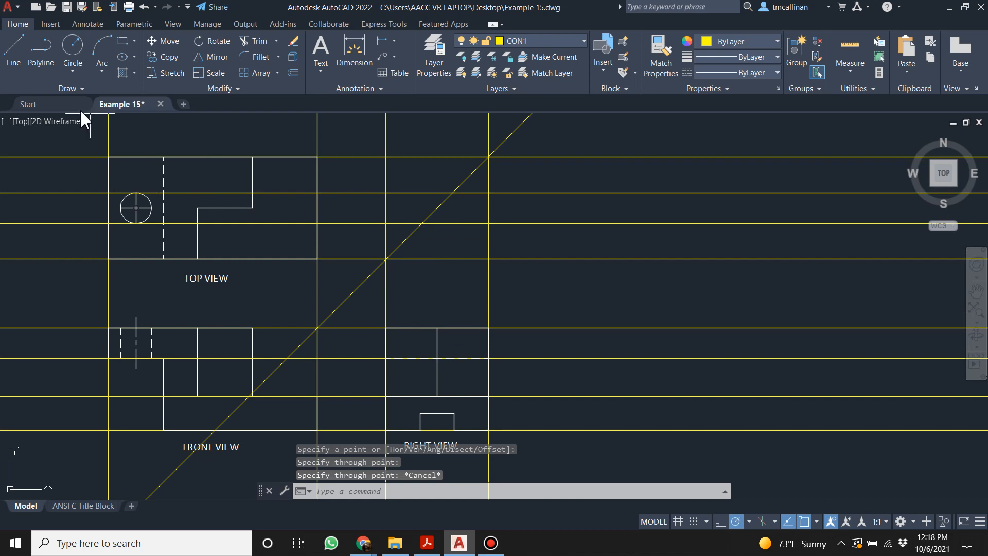
Draw a vertical construction line where the circle's lower projection line meets the 45-degree line, projecting it into the right view.
{"action": "left_click", "coordinate": [70, 88]}
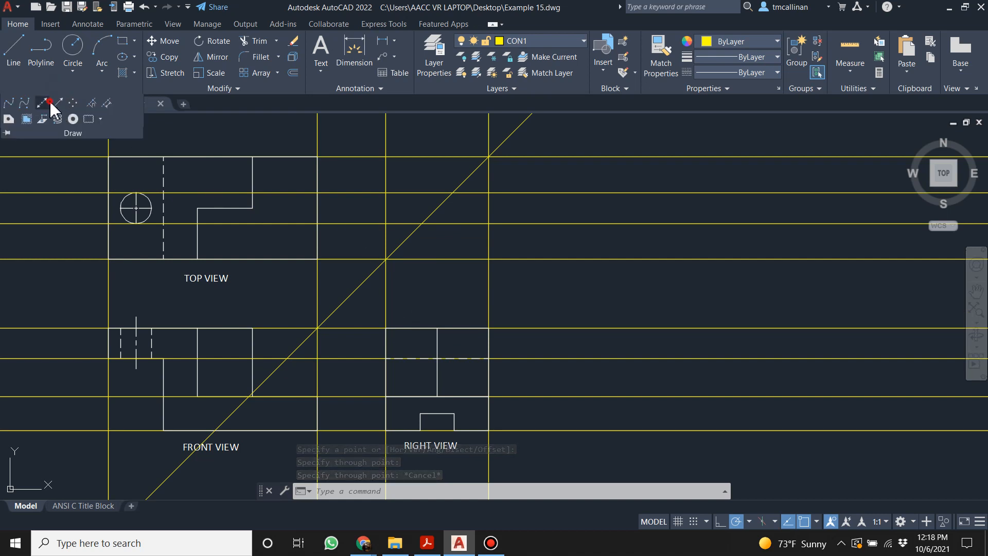
{"action": "left_click", "coordinate": [56, 103]}
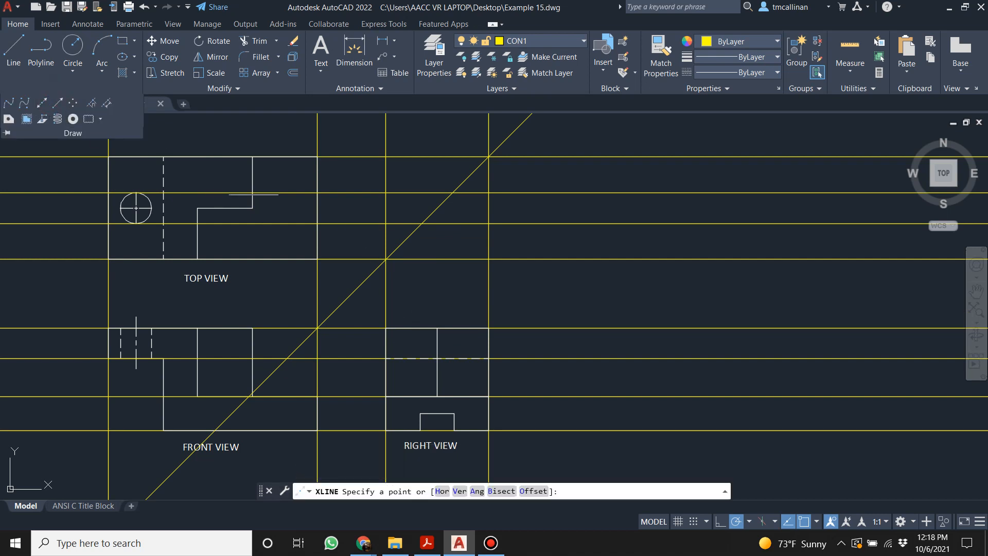
{"action": "left_click", "coordinate": [420, 223]}
{"action": "left_click", "coordinate": [421, 278]}
{"action": "key", "text": "Escape"}
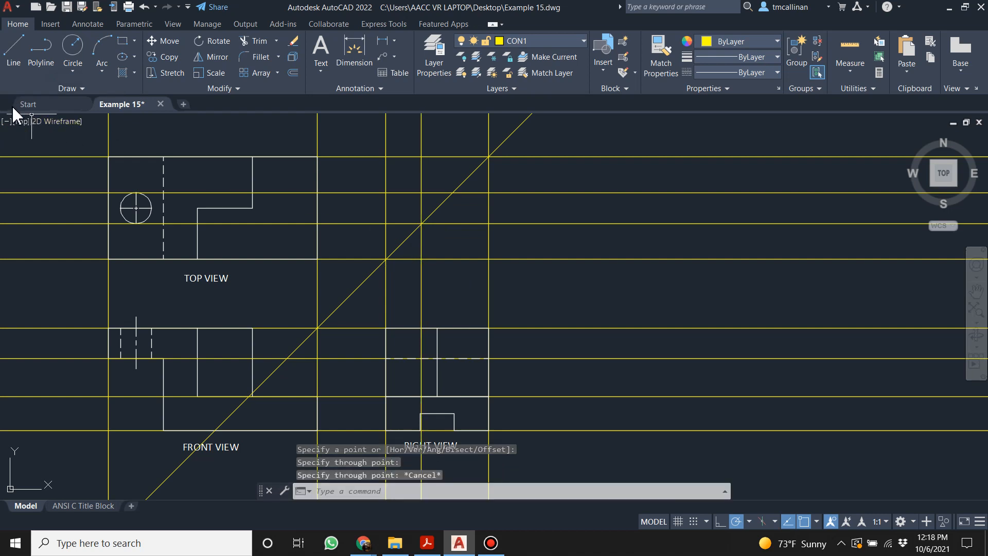
Draw a vertical construction line where the circle's upper projection line meets the 45-degree line, projecting it into the right view.
{"action": "left_click", "coordinate": [33, 88]}
{"action": "left_click", "coordinate": [41, 109]}
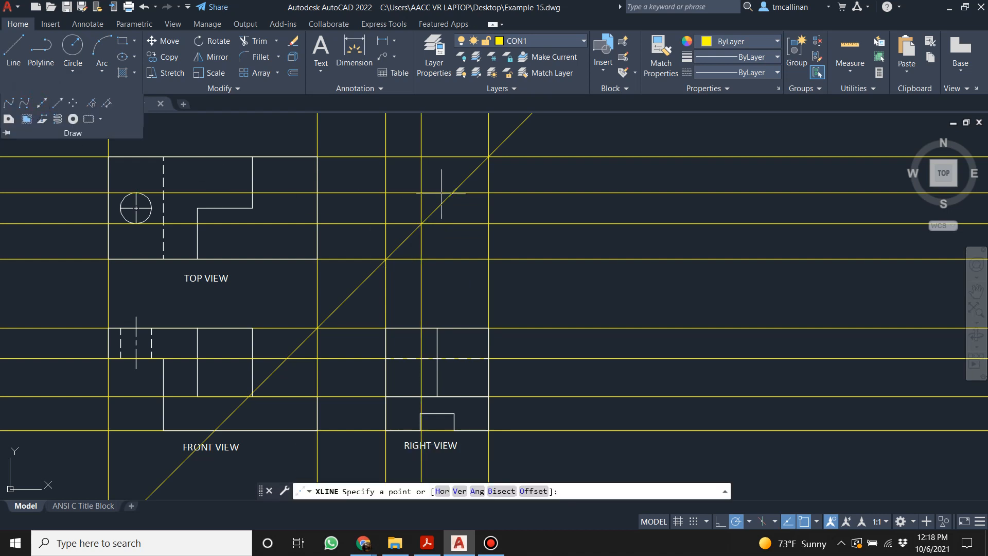
{"action": "left_click", "coordinate": [452, 192]}
{"action": "left_click", "coordinate": [452, 251]}
{"action": "key", "text": "Escape"}
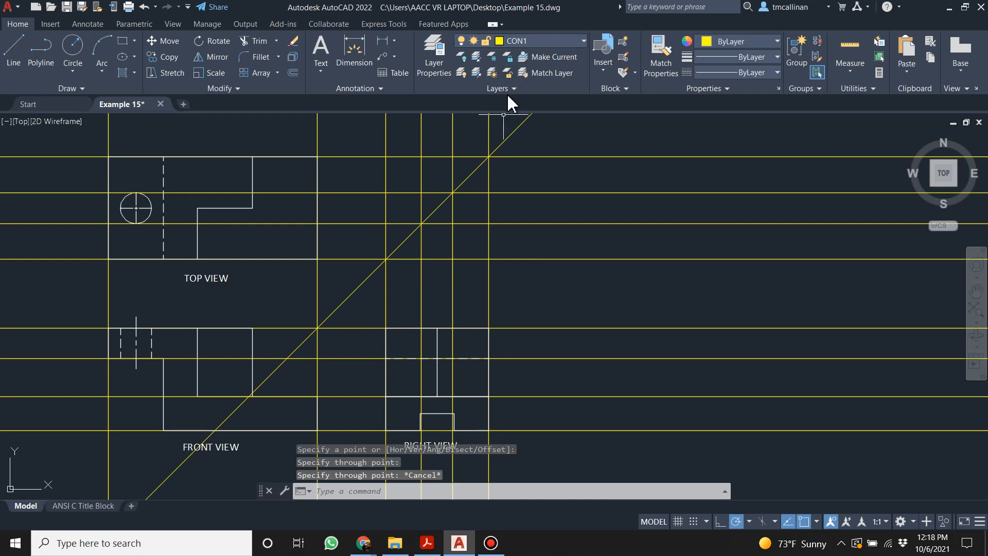
Make the HIDDEN layer current and draw the hole's left edge in the right view from the top edge down to the horizontal hidden line.
{"action": "left_click", "coordinate": [516, 46]}
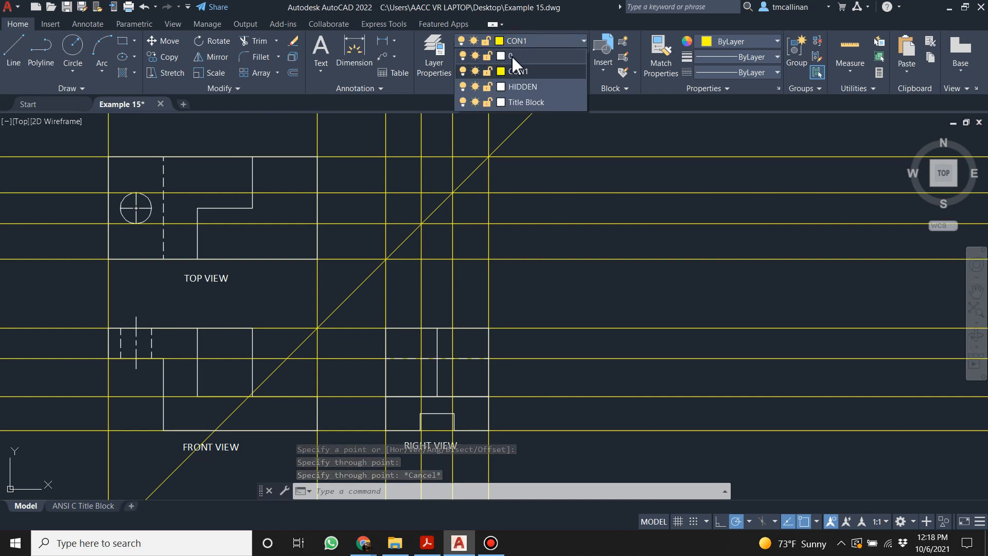
{"action": "left_click", "coordinate": [511, 55]}
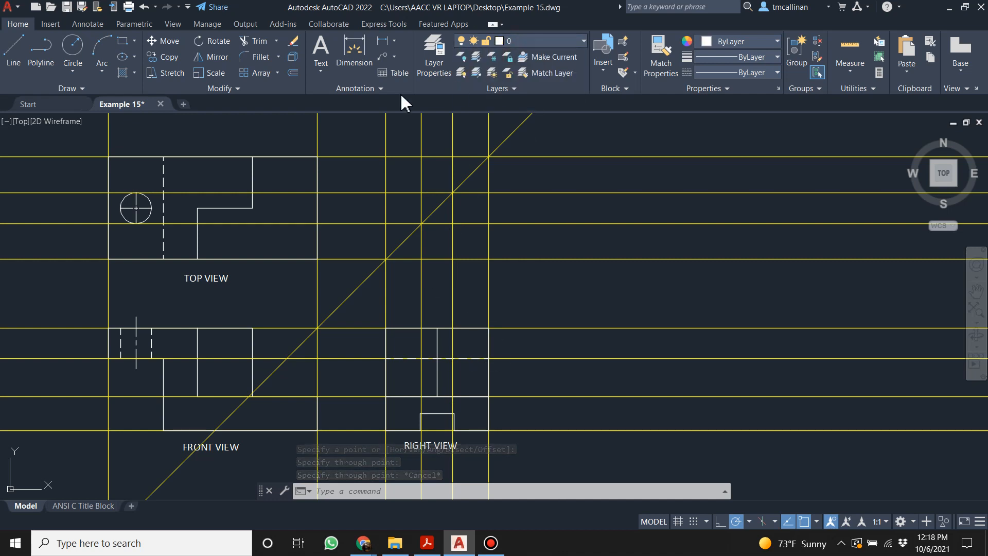
{"action": "left_click", "coordinate": [534, 41]}
{"action": "left_click", "coordinate": [523, 76]}
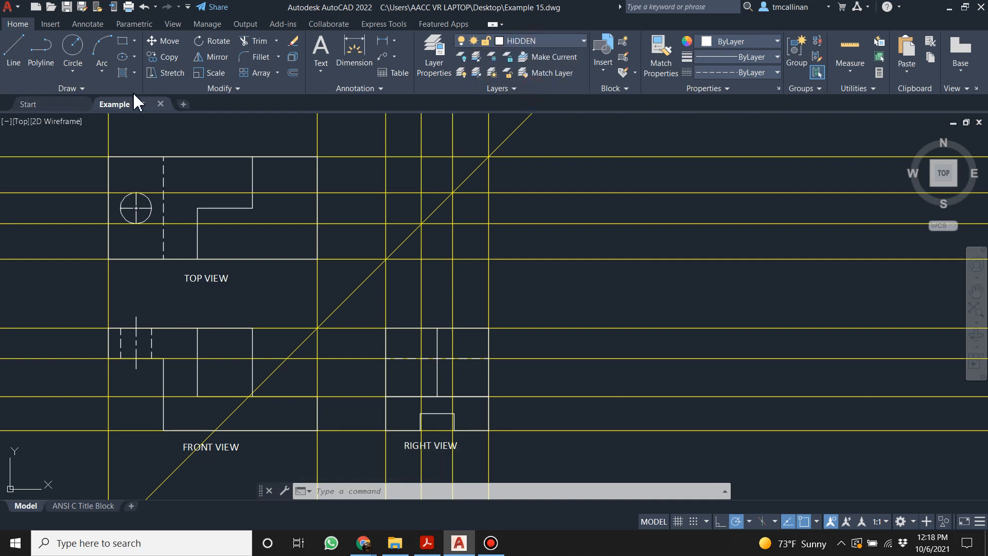
{"action": "left_click", "coordinate": [13, 46]}
{"action": "scroll", "coordinate": [501, 347], "scroll_direction": "up", "scroll_amount": 4}
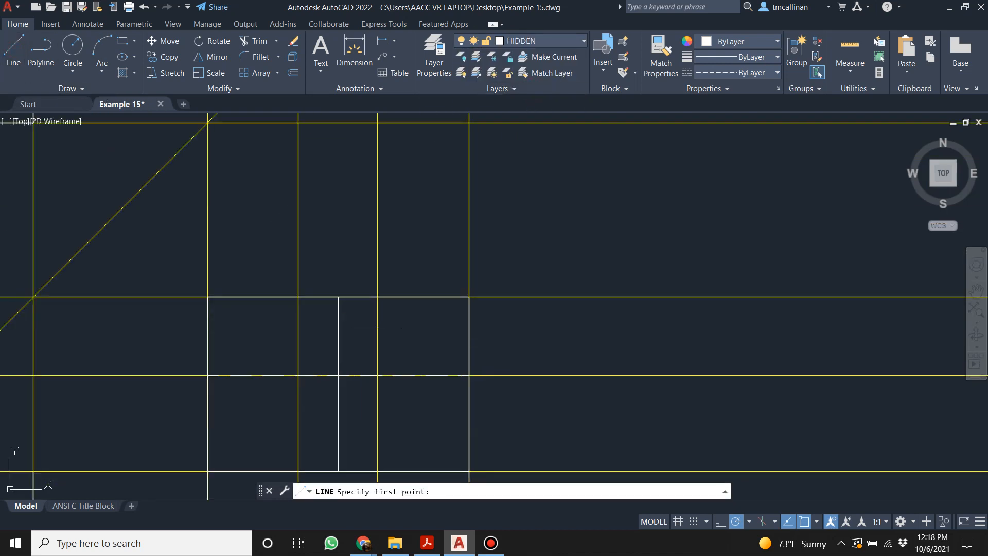
{"action": "left_click", "coordinate": [298, 296]}
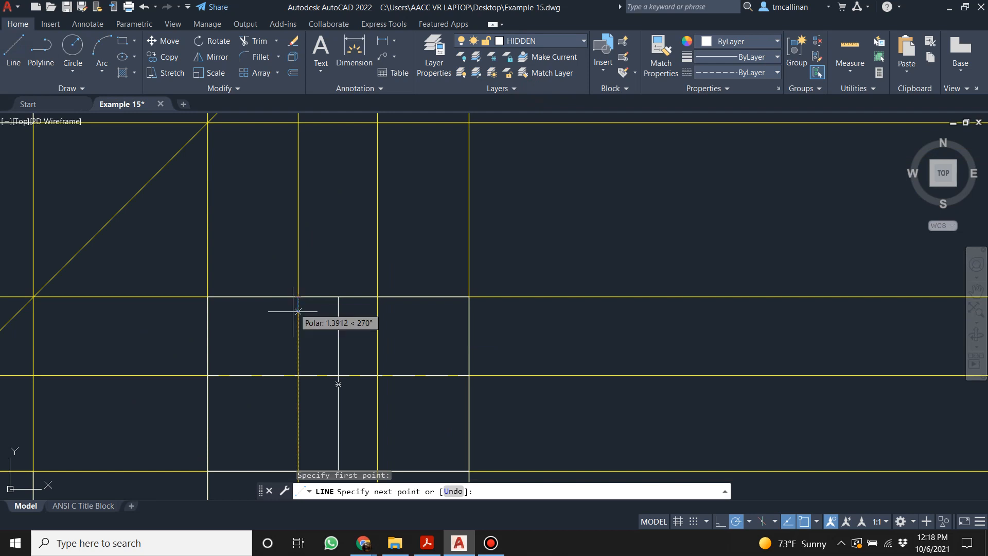
{"action": "left_click", "coordinate": [298, 375]}
{"action": "key", "text": "Escape"}
Draw the hole's right hidden edge in the right view from the top edge down to the horizontal hidden line.
{"action": "left_click", "coordinate": [12, 49]}
{"action": "left_click", "coordinate": [377, 296]}
{"action": "left_click", "coordinate": [377, 375]}
{"action": "key", "text": "Escape"}
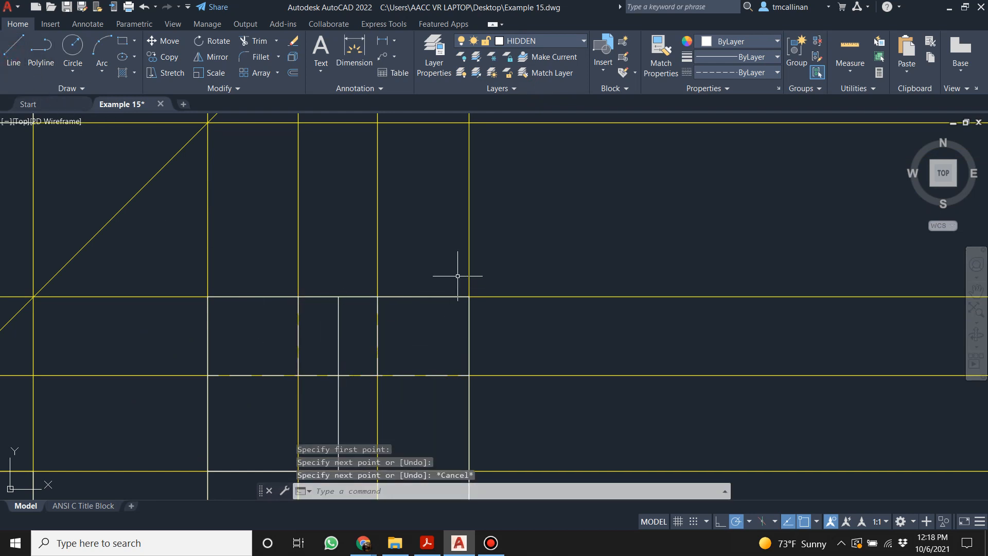
{"action": "key", "text": "Escape"}
Turn off the CON1 layer and examine the three views without construction lines.
{"action": "scroll", "coordinate": [457, 276], "scroll_direction": "down", "scroll_amount": 3}
{"action": "left_click", "coordinate": [522, 41]}
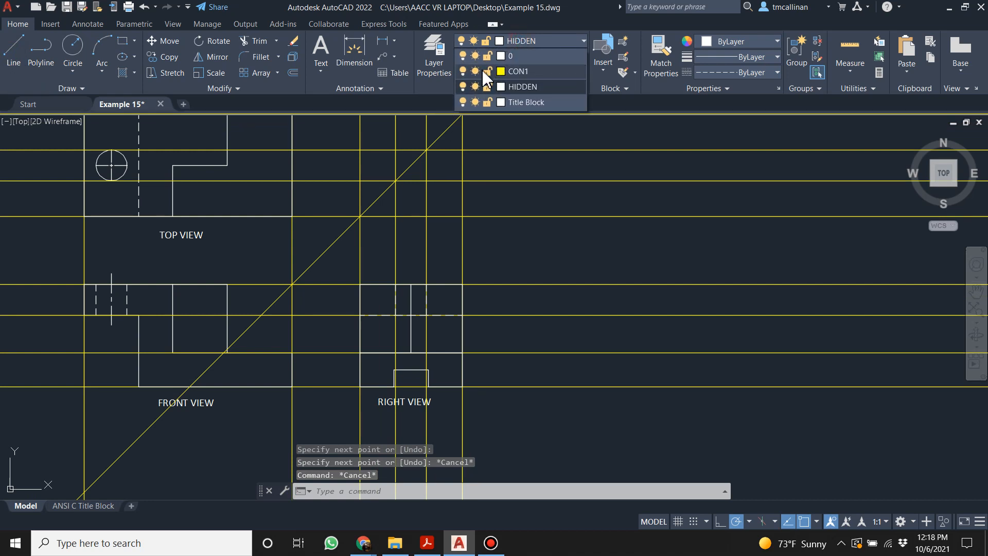
{"action": "left_click", "coordinate": [462, 66]}
{"action": "scroll", "coordinate": [340, 267], "scroll_direction": "down", "scroll_amount": 2}
{"action": "middle_click_drag", "start_coordinate": [340, 267], "coordinate": [426, 275]}
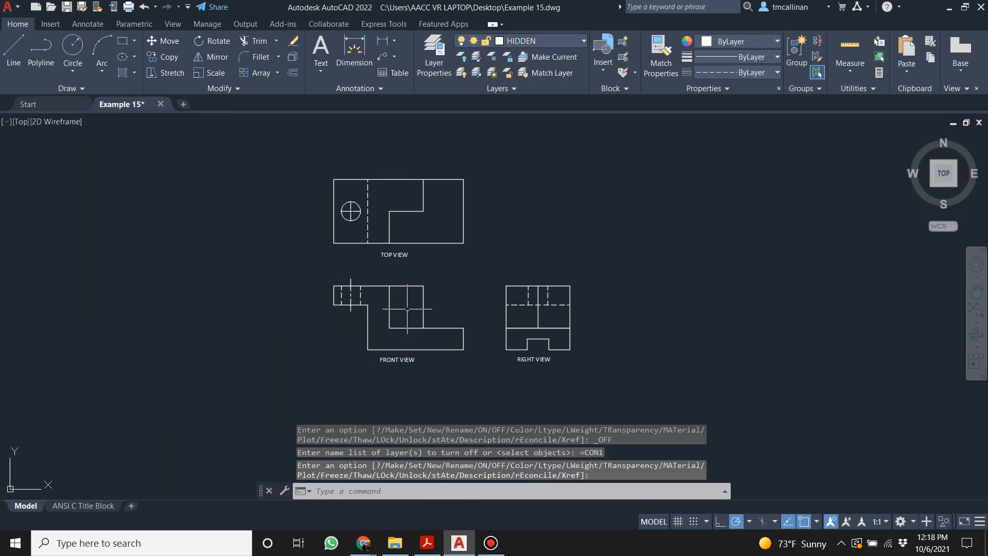
{"action": "scroll", "coordinate": [447, 298], "scroll_direction": "up", "scroll_amount": 4}
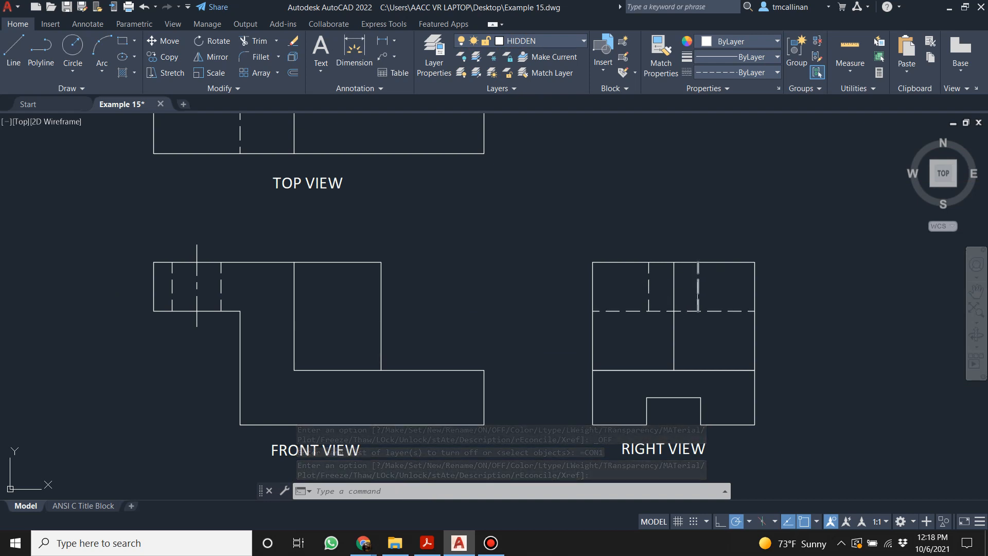
{"action": "scroll", "coordinate": [172, 282], "scroll_direction": "down", "scroll_amount": 3}
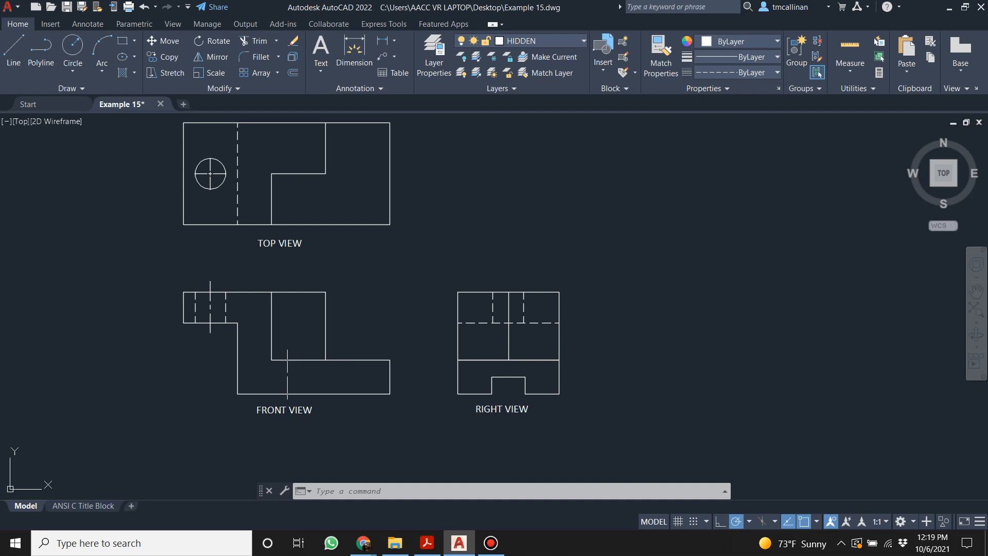
Draw a horizontal hidden line across the front view's base, level with the top of the right view's slot.
{"action": "left_click", "coordinate": [14, 51]}
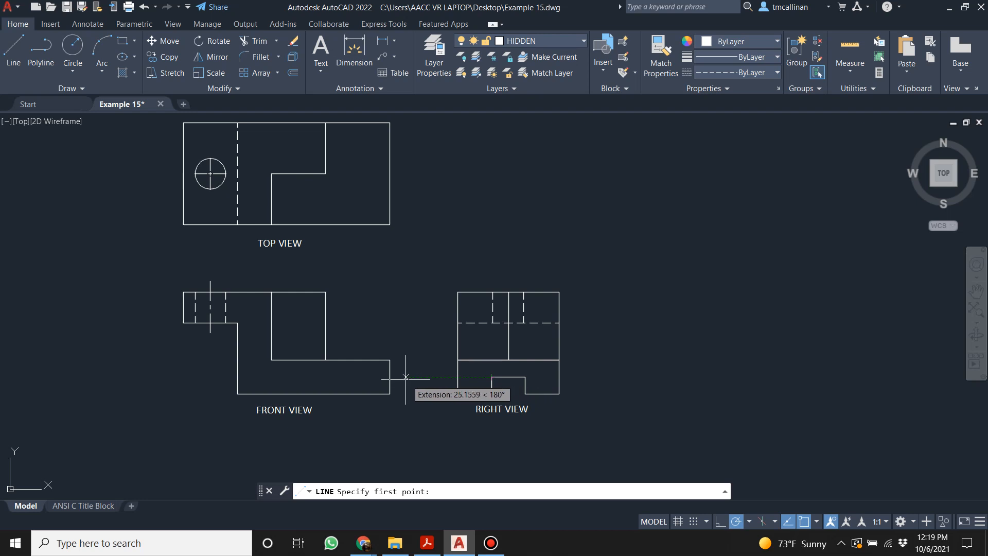
{"action": "left_click", "coordinate": [389, 376]}
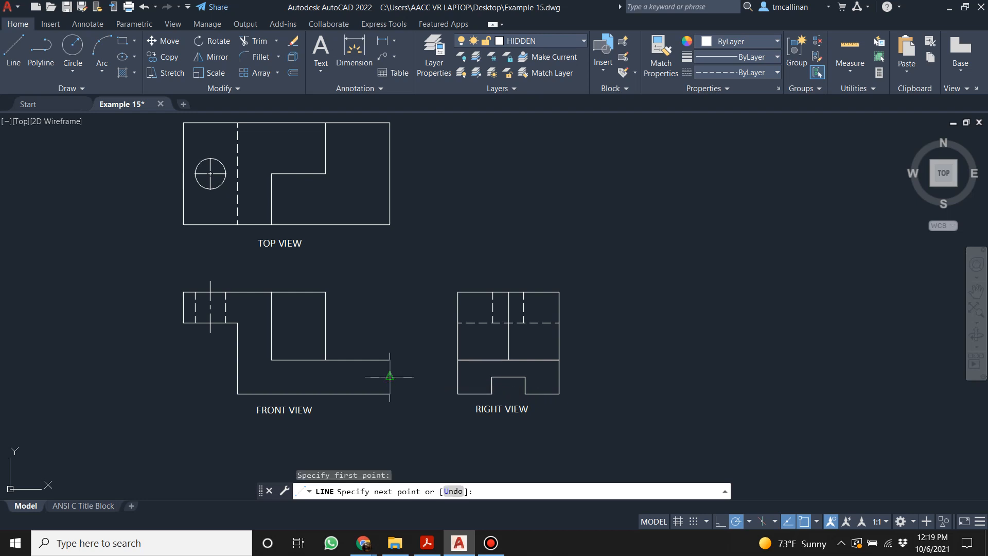
{"action": "left_click", "coordinate": [238, 376]}
{"action": "key", "text": "Escape"}
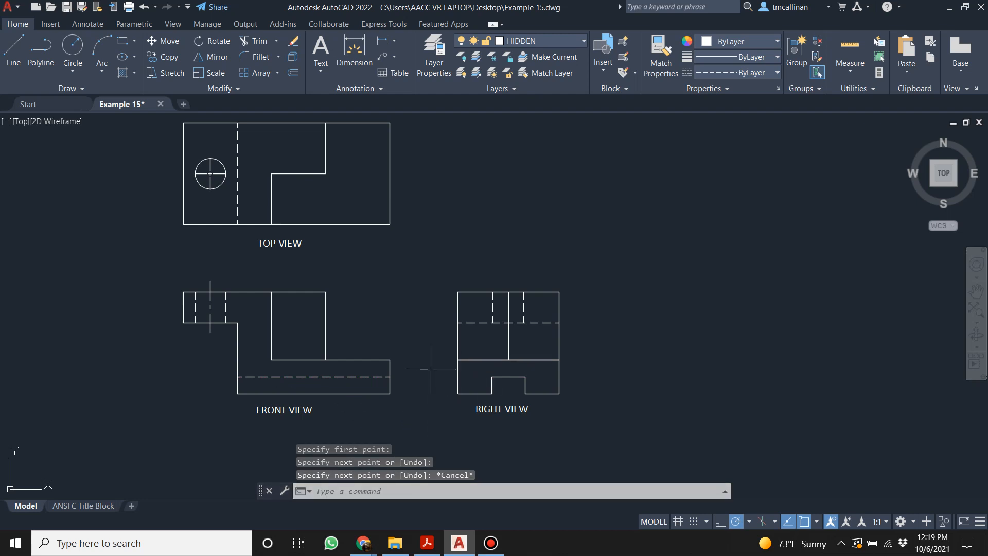
Turn the CON1 layer back on and erase the two vertical construction lines projected along the hole's edges in the right view.
{"action": "left_click", "coordinate": [531, 39]}
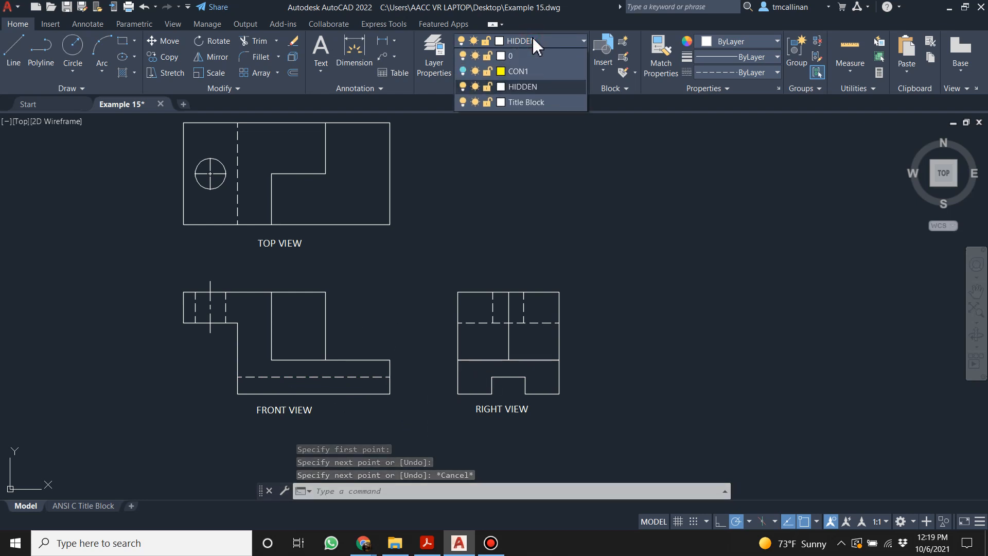
{"action": "left_click", "coordinate": [462, 72]}
{"action": "scroll", "coordinate": [501, 409], "scroll_direction": "up", "scroll_amount": 5}
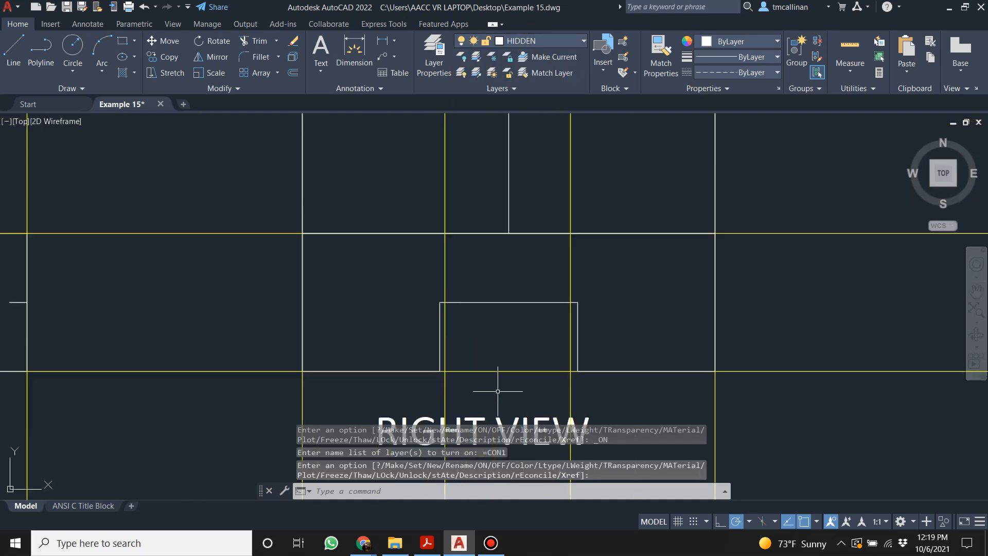
{"action": "scroll", "coordinate": [504, 394], "scroll_direction": "down", "scroll_amount": 3}
{"action": "key", "text": "Escape"}
{"action": "key", "text": "Escape"}
{"action": "scroll", "coordinate": [508, 391], "scroll_direction": "down", "scroll_amount": 2}
{"action": "scroll", "coordinate": [508, 391], "scroll_direction": "up", "scroll_amount": 3}
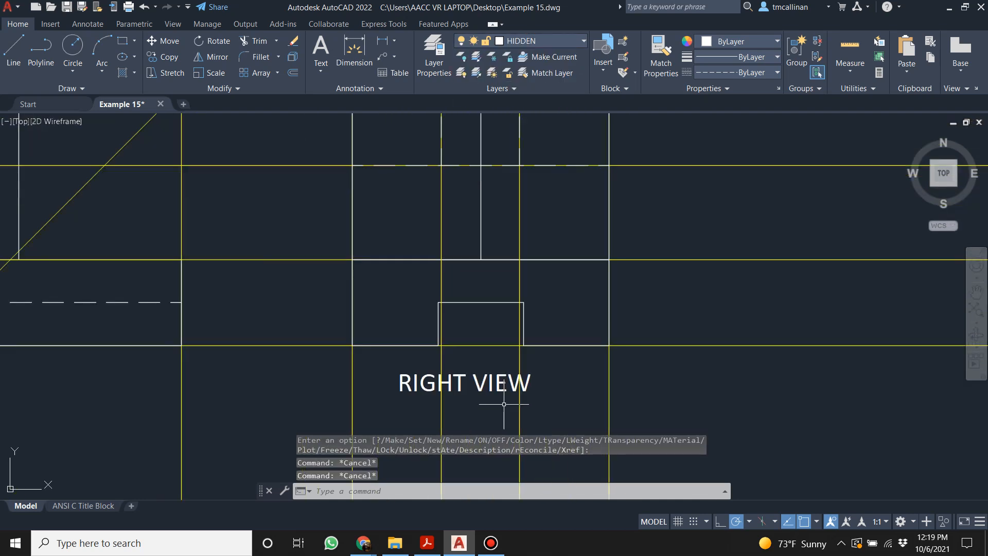
{"action": "scroll", "coordinate": [530, 399], "scroll_direction": "down", "scroll_amount": 3}
{"action": "left_click", "coordinate": [540, 427]}
{"action": "left_click", "coordinate": [470, 412]}
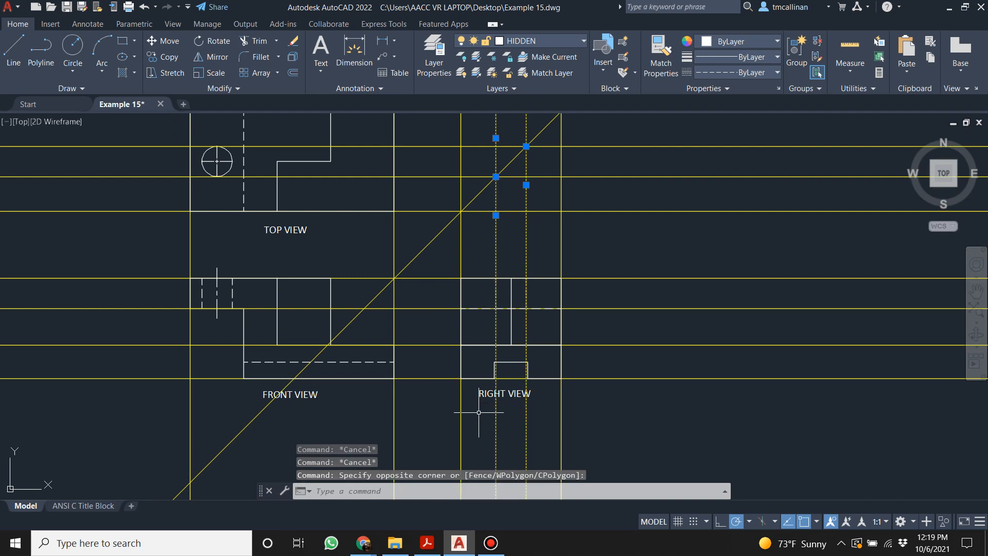
{"action": "key", "text": "Delete"}
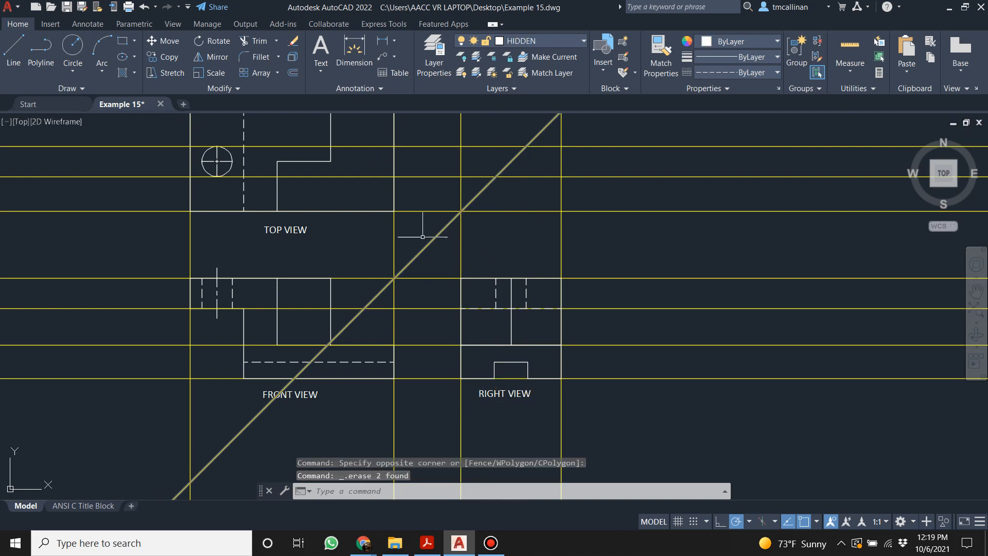
Erase the two horizontal construction lines along the hole's edges in the top view and make CON1 the current layer.
{"action": "left_click", "coordinate": [359, 183]}
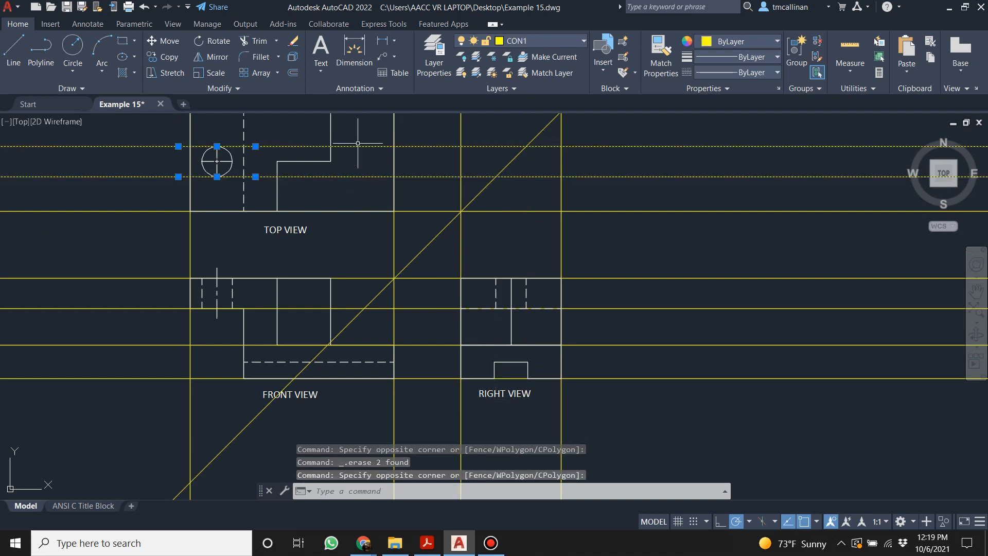
{"action": "key", "text": "Delete"}
{"action": "left_click", "coordinate": [520, 40]}
{"action": "left_click", "coordinate": [522, 73]}
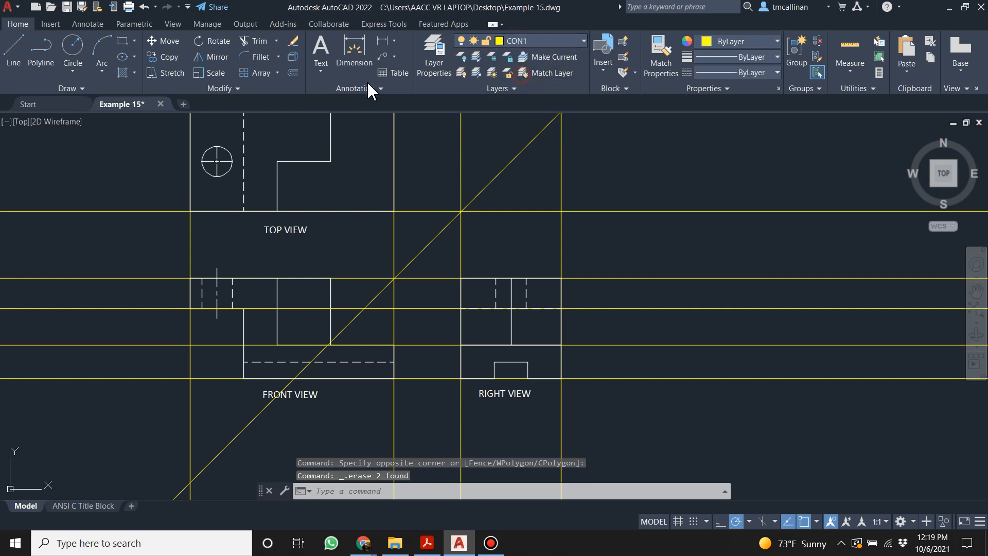
Draw a vertical construction line through the right edge of the slot in the right view.
{"action": "left_click", "coordinate": [72, 88]}
{"action": "left_click", "coordinate": [42, 102]}
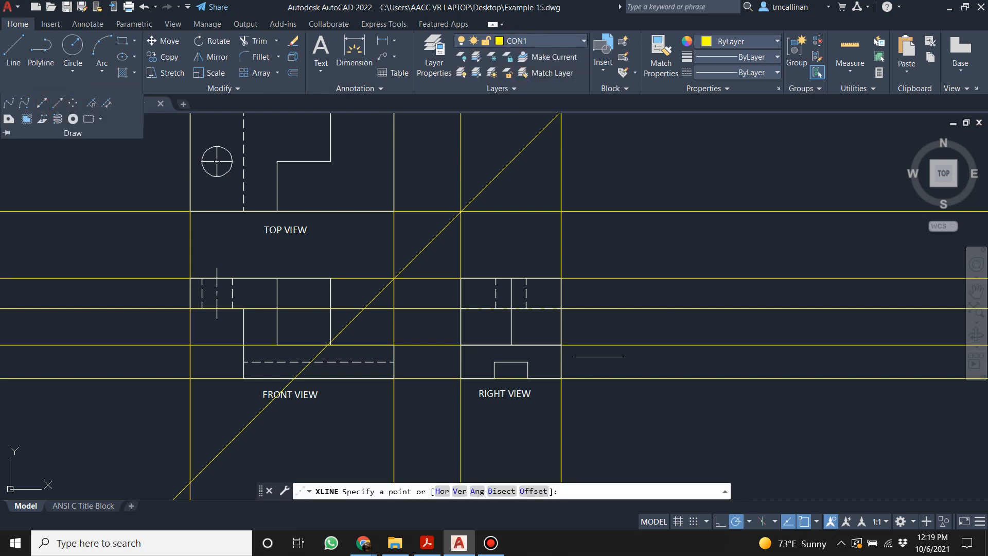
{"action": "scroll", "coordinate": [576, 356], "scroll_direction": "up", "scroll_amount": 3}
{"action": "left_click", "coordinate": [487, 371]}
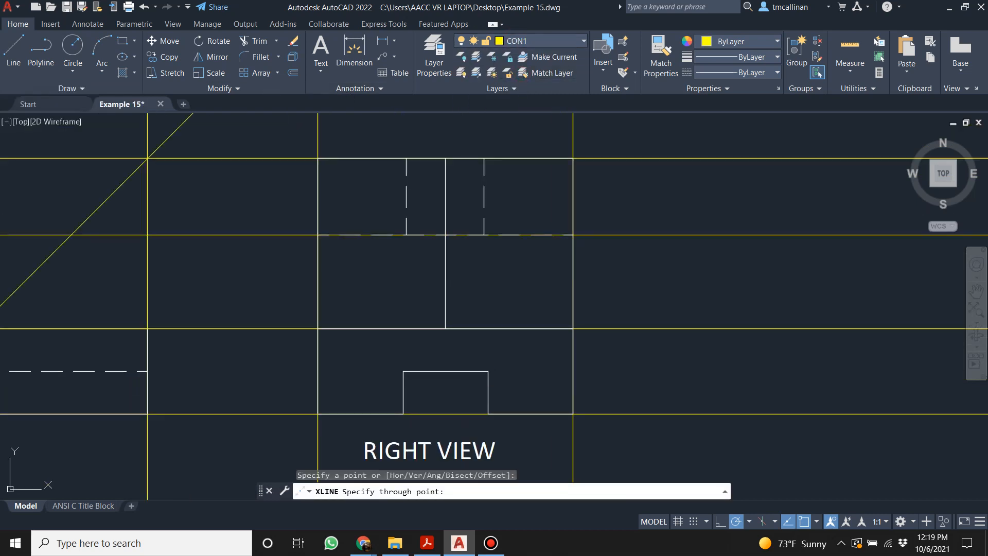
{"action": "left_click", "coordinate": [488, 355]}
{"action": "key", "text": "Escape"}
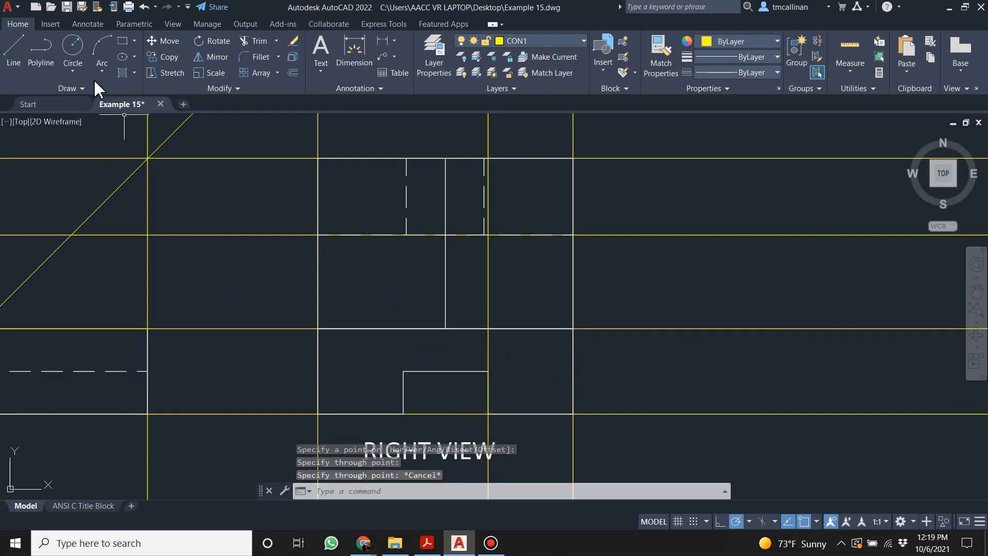
{"action": "left_click", "coordinate": [71, 88]}
{"action": "left_click", "coordinate": [43, 105]}
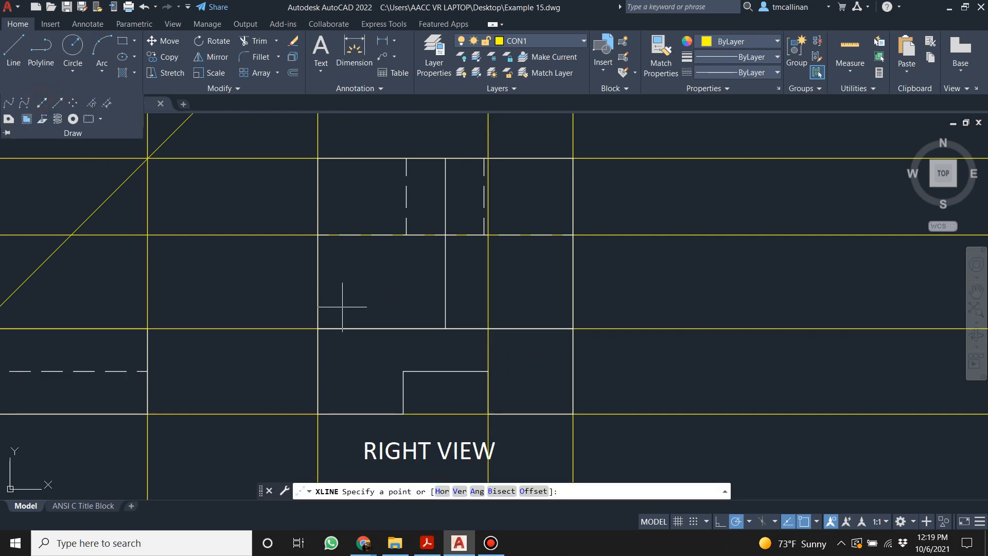
{"action": "left_click", "coordinate": [402, 371]}
{"action": "key", "text": "ctrl+z"}
{"action": "key", "text": "ctrl+z"}
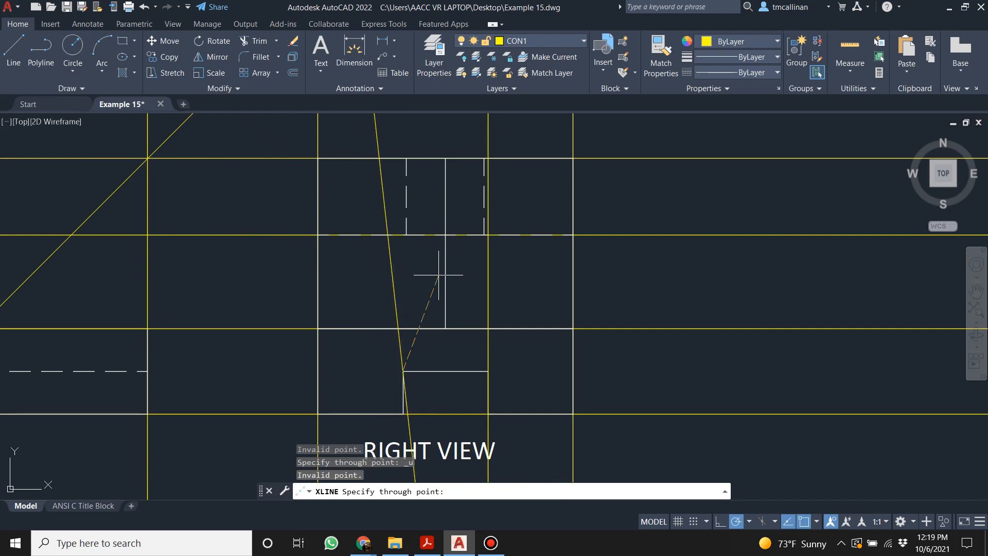
{"action": "key", "text": "Escape"}
{"action": "key", "text": "ctrl+z"}
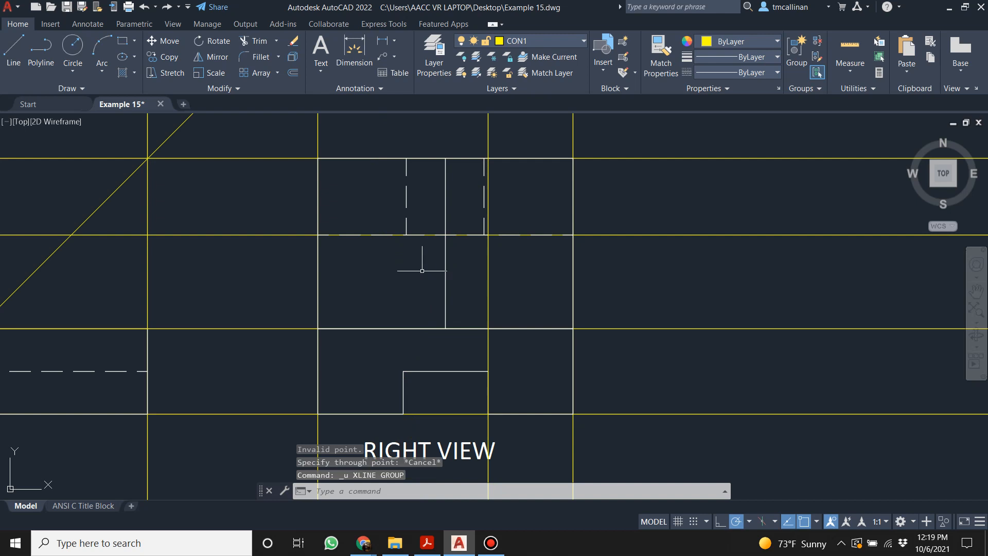
Draw a vertical construction line through the left edge of the slot in the right view.
{"action": "left_click", "coordinate": [63, 87]}
{"action": "left_click", "coordinate": [33, 117]}
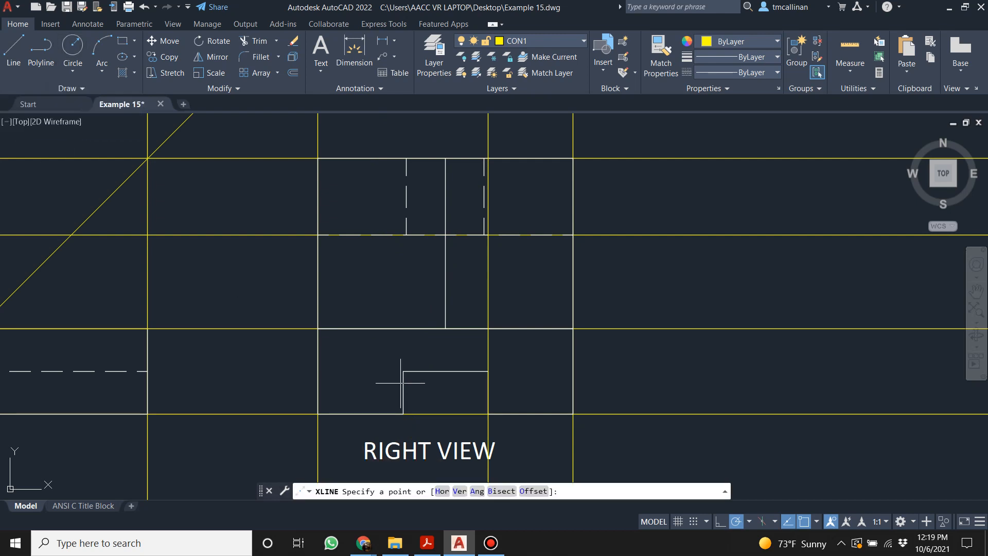
{"action": "key", "text": "Escape"}
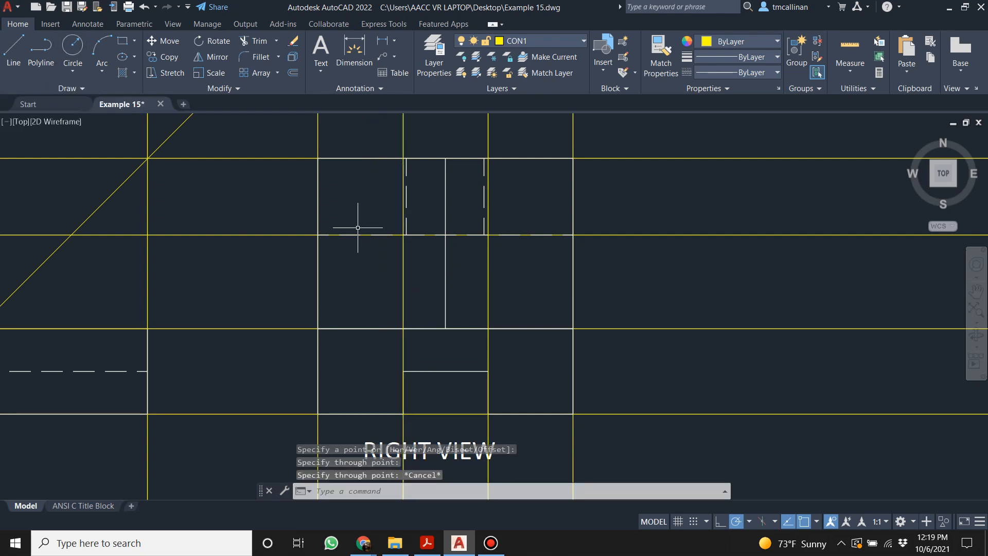
Draw a horizontal construction line from the intersection of the slot's left-edge projection with the diagonal across the top view.
{"action": "scroll", "coordinate": [359, 223], "scroll_direction": "down", "scroll_amount": 4}
{"action": "middle_click_drag", "start_coordinate": [371, 220], "coordinate": [380, 295]}
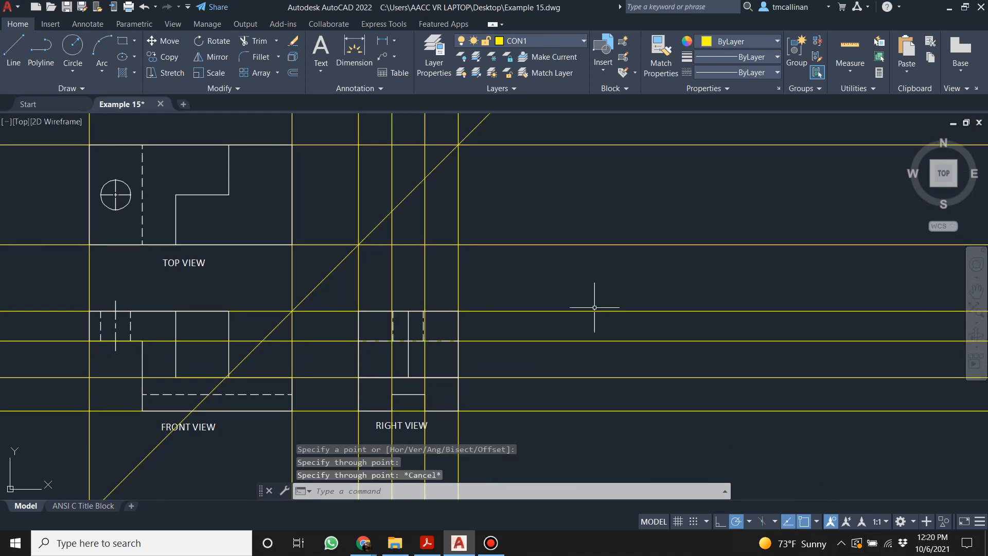
{"action": "left_click", "coordinate": [51, 92]}
{"action": "left_click", "coordinate": [49, 110]}
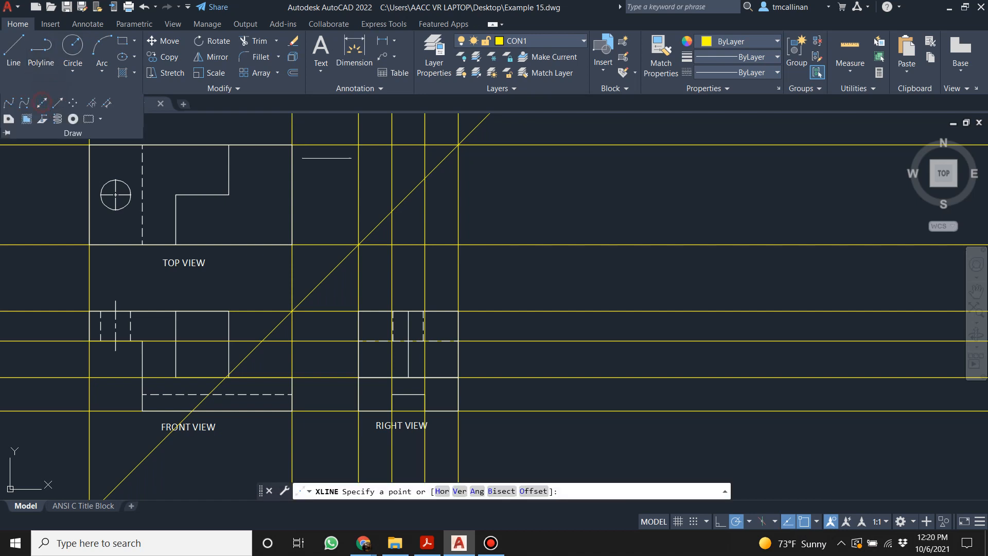
{"action": "left_click", "coordinate": [392, 210]}
{"action": "left_click", "coordinate": [329, 211]}
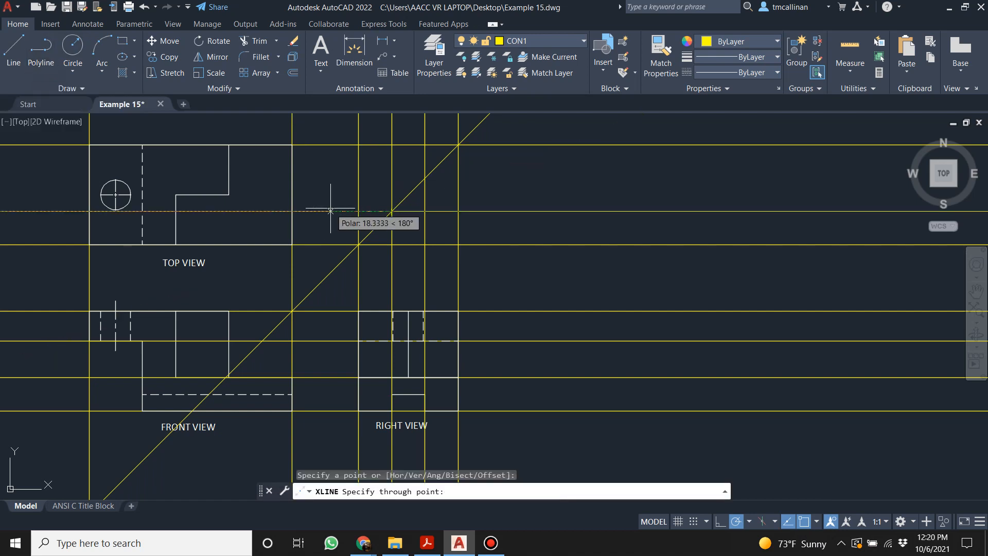
{"action": "key", "text": "Escape"}
Draw a horizontal construction line from the intersection of the slot's right-edge projection with the diagonal across the top view.
{"action": "left_click", "coordinate": [54, 90]}
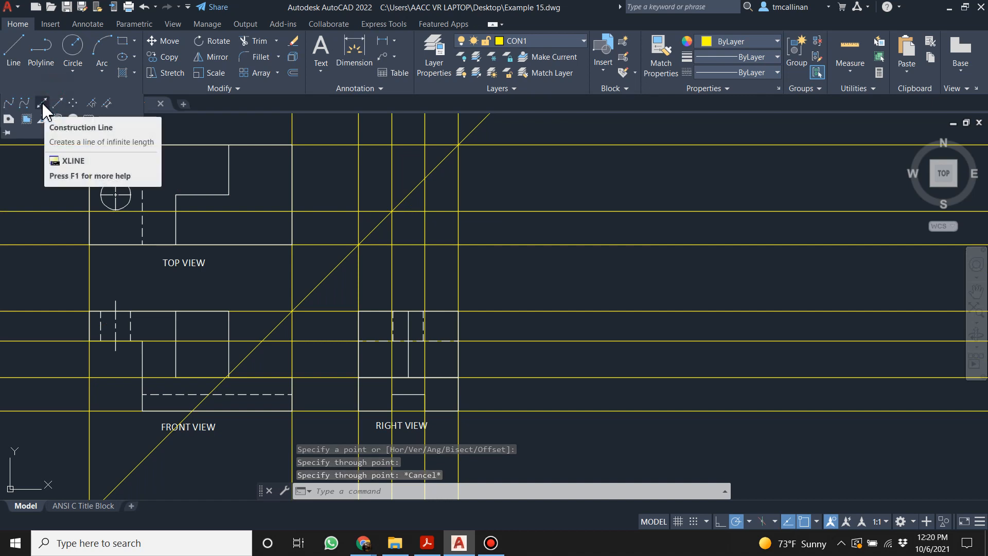
{"action": "left_click", "coordinate": [43, 104]}
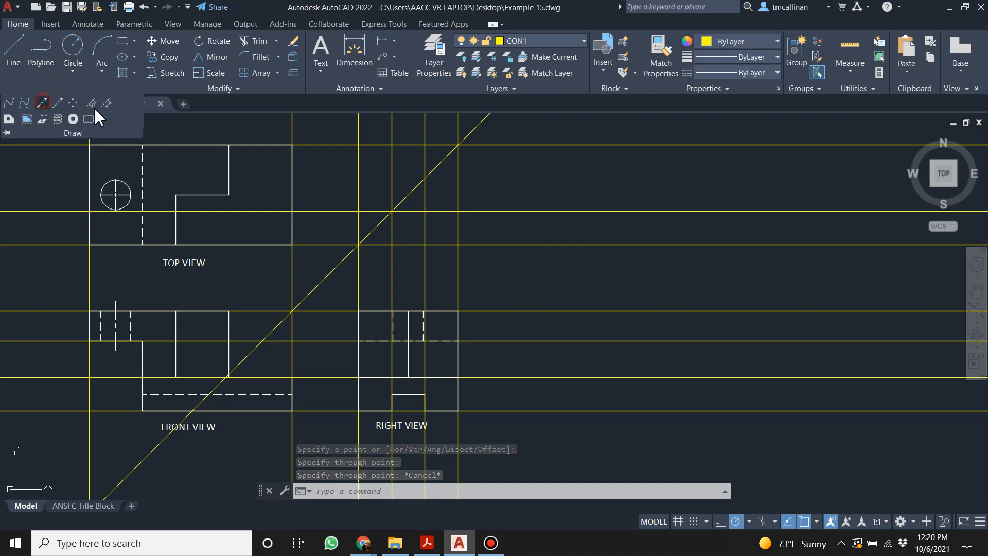
{"action": "left_click", "coordinate": [424, 178]}
{"action": "left_click", "coordinate": [332, 179]}
{"action": "key", "text": "Escape"}
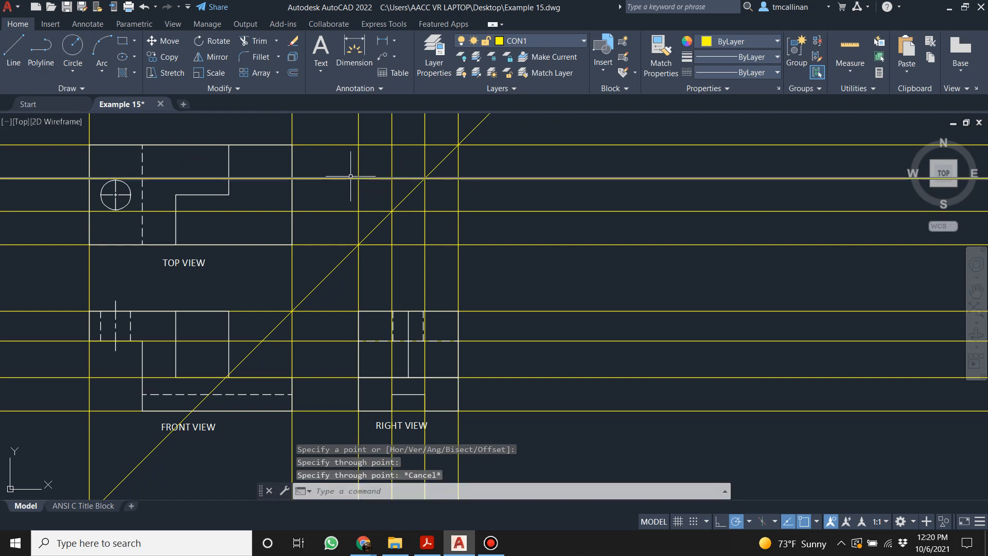
On the HIDDEN layer, draw the slot's upper edge in the top view from the right edge to the vertical hidden line.
{"action": "middle_click_drag", "start_coordinate": [281, 201], "coordinate": [468, 249]}
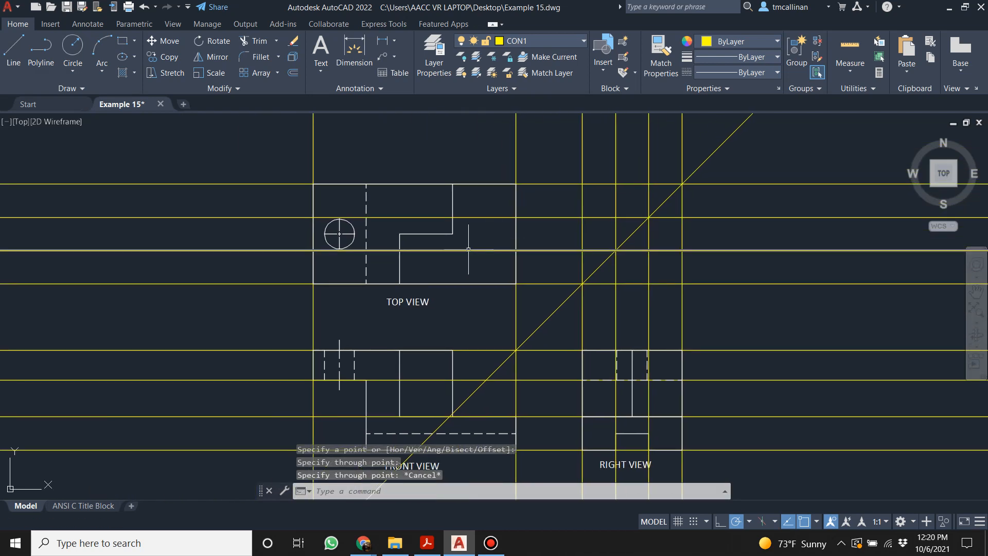
{"action": "scroll", "coordinate": [468, 249], "scroll_direction": "down", "scroll_amount": 2}
{"action": "scroll", "coordinate": [406, 364], "scroll_direction": "up", "scroll_amount": 2}
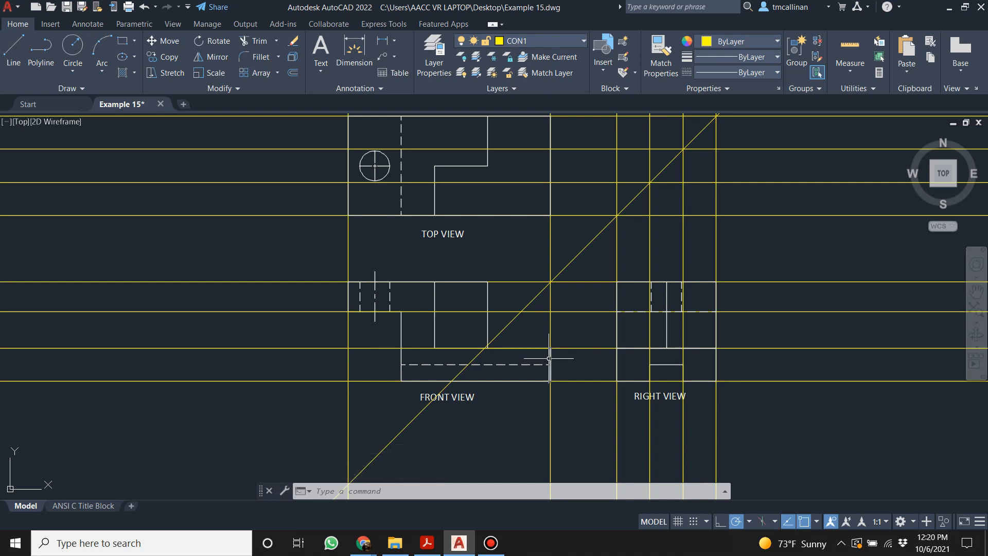
{"action": "middle_click_drag", "start_coordinate": [412, 266], "coordinate": [418, 338]}
{"action": "left_click", "coordinate": [523, 44]}
{"action": "left_click", "coordinate": [520, 87]}
{"action": "left_click", "coordinate": [14, 47]}
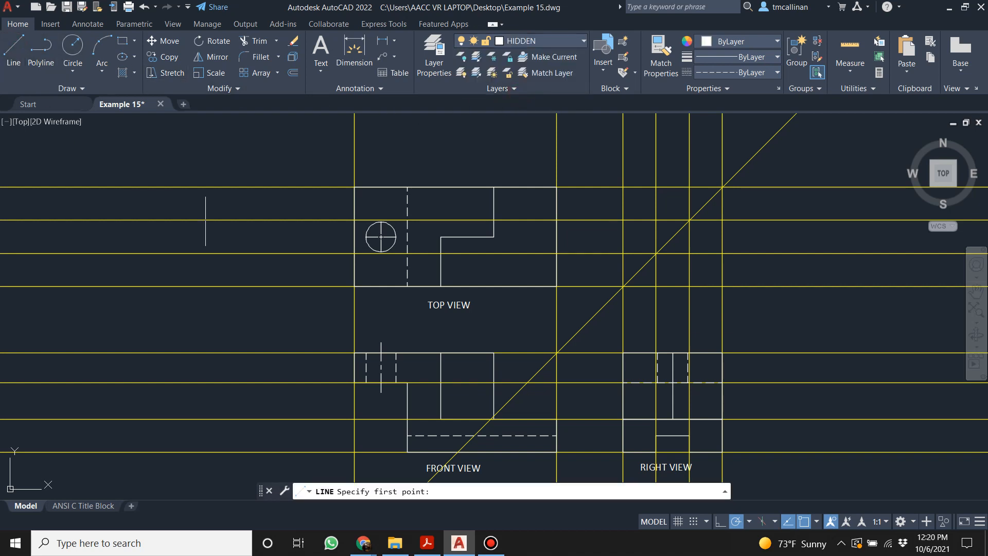
{"action": "left_click", "coordinate": [556, 219]}
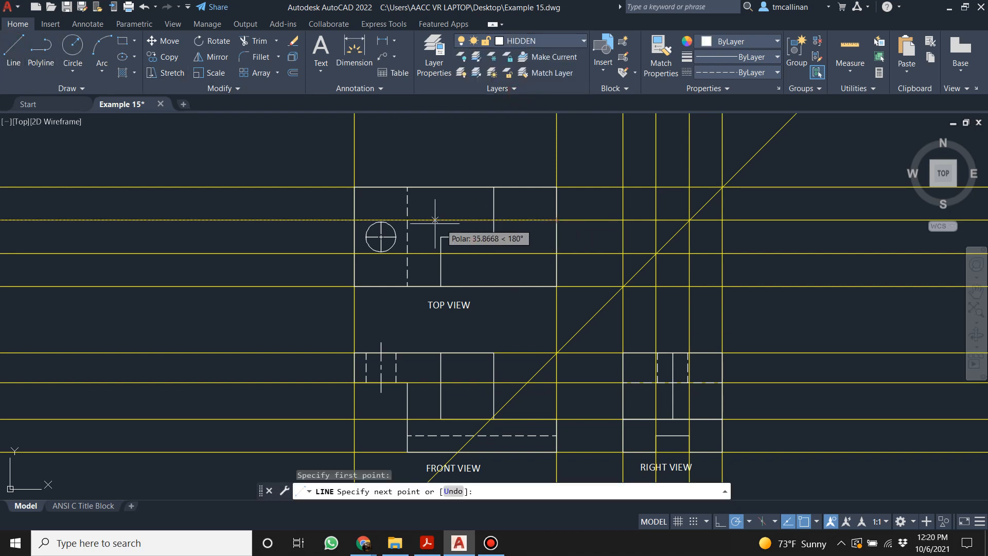
{"action": "left_click", "coordinate": [407, 220]}
{"action": "key", "text": "Escape"}
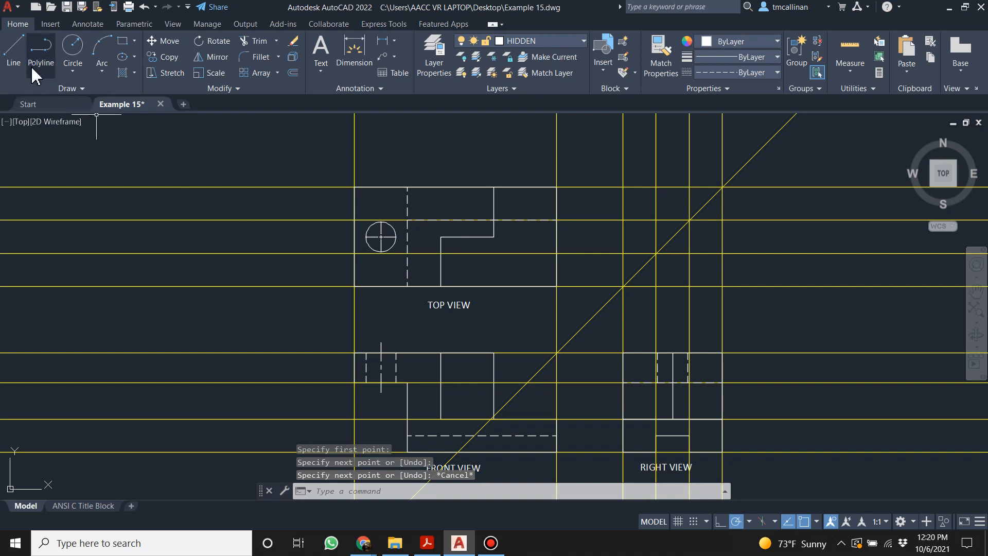
Draw the slot's lower hidden edge in the top view from the right edge to the vertical hidden line.
{"action": "left_click", "coordinate": [13, 48]}
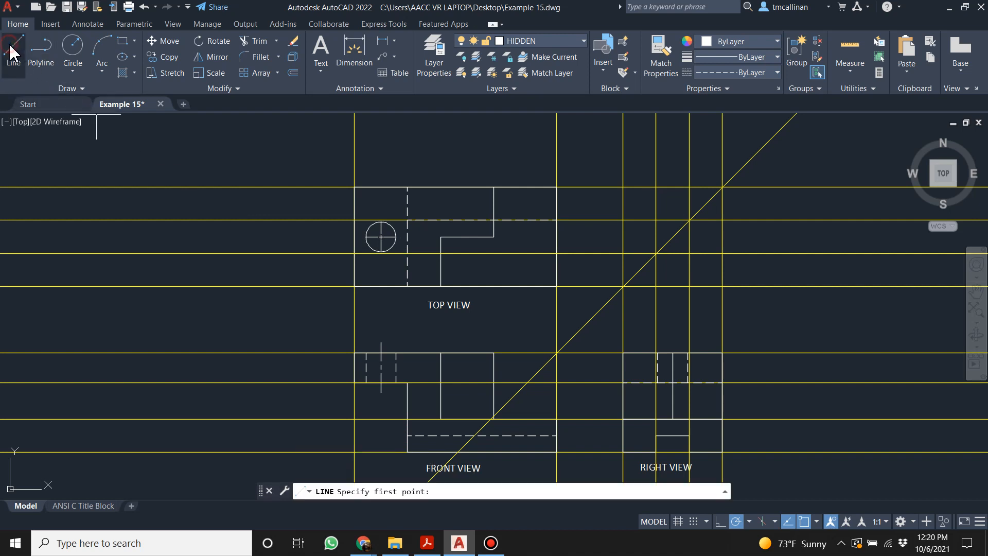
{"action": "left_click", "coordinate": [556, 253]}
{"action": "left_click", "coordinate": [407, 253]}
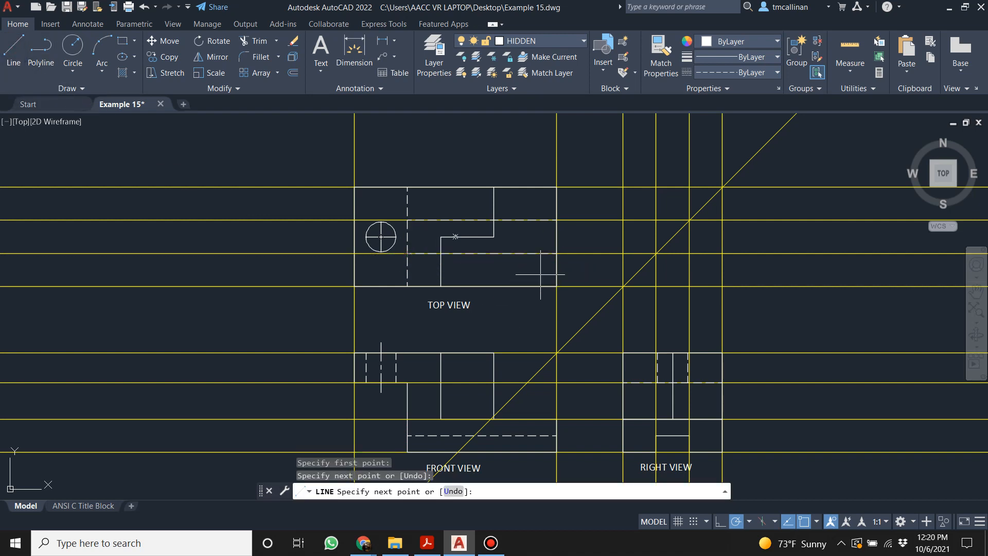
{"action": "key", "text": "Escape"}
Turn off the CON1 layer to show the three finished views without construction lines.
{"action": "scroll", "coordinate": [565, 252], "scroll_direction": "down", "scroll_amount": 2}
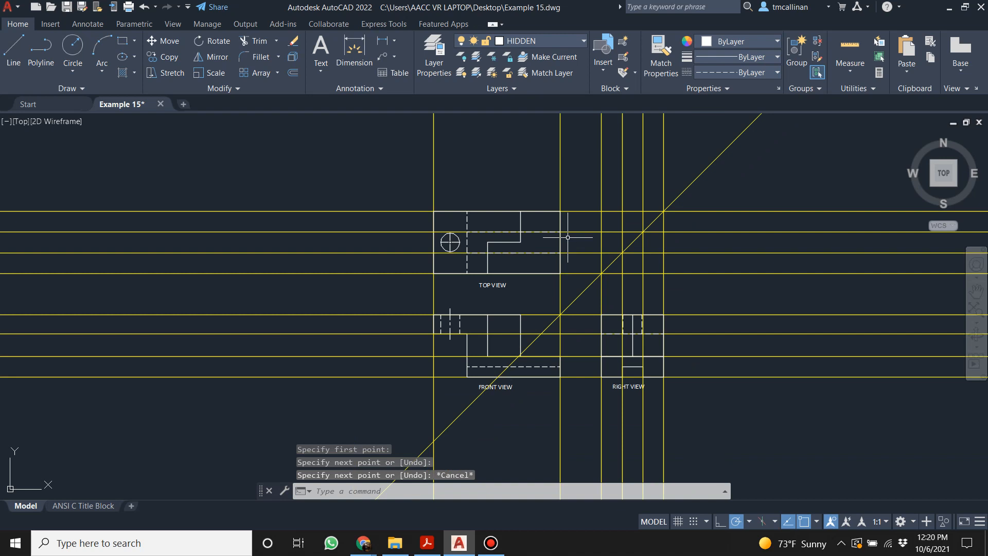
{"action": "left_click", "coordinate": [542, 43]}
{"action": "left_click", "coordinate": [463, 72]}
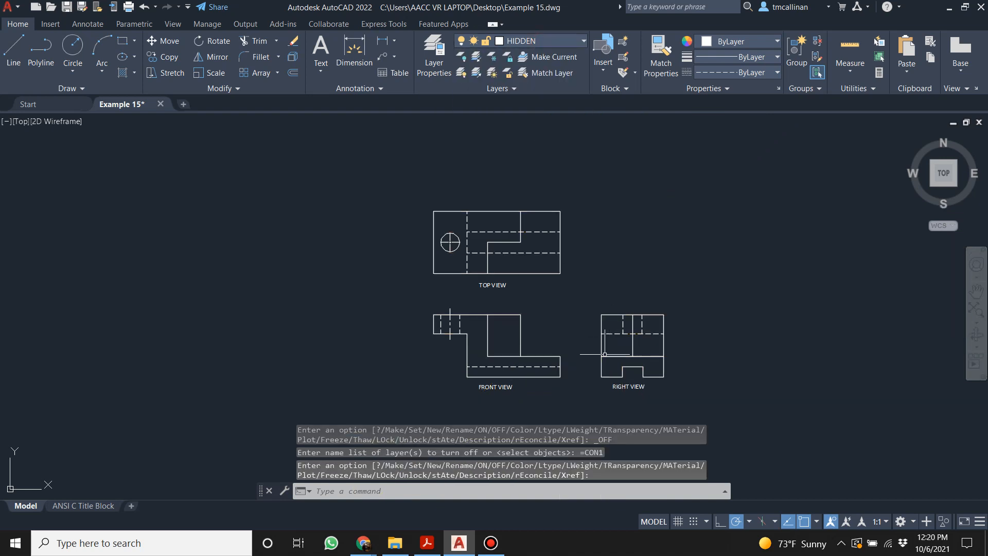
{"action": "scroll", "coordinate": [585, 332], "scroll_direction": "up", "scroll_amount": 2}
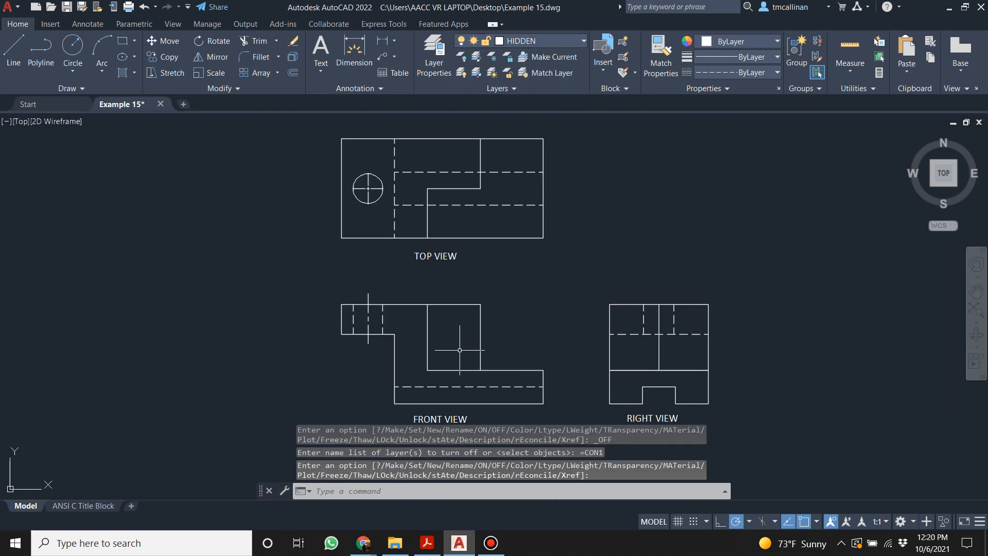
Move the RIGHT VIEW label so it sits centered beneath the right view.
{"action": "scroll", "coordinate": [731, 421], "scroll_direction": "up", "scroll_amount": 4}
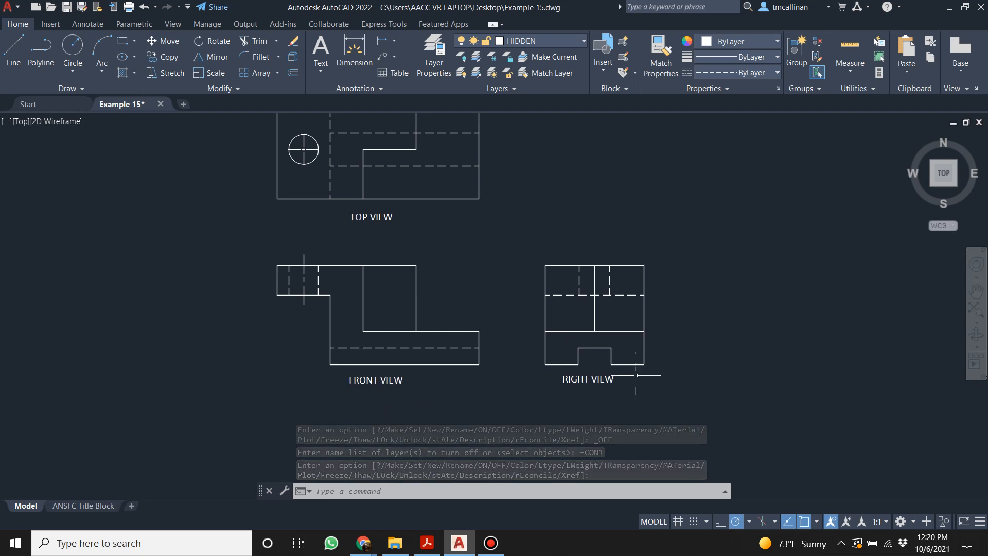
{"action": "double_click", "coordinate": [515, 384]}
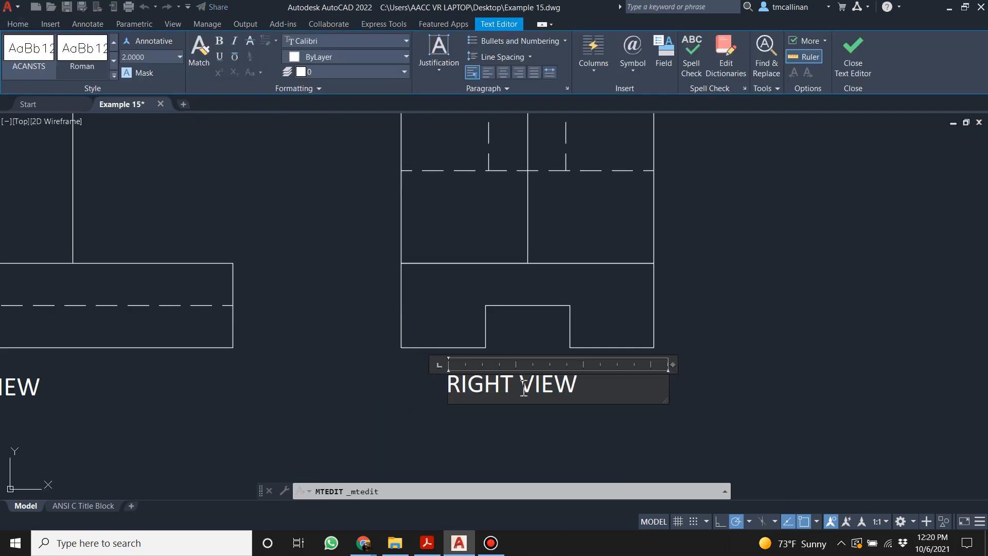
{"action": "left_click", "coordinate": [357, 420]}
{"action": "left_click", "coordinate": [529, 383]}
{"action": "mouse_move", "coordinate": [508, 385]}
{"action": "left_mouse_down"}
{"action": "mouse_move", "coordinate": [586, 391]}
{"action": "mouse_move", "coordinate": [545, 394]}
{"action": "left_mouse_up"}
{"action": "left_click", "coordinate": [488, 419]}
{"action": "left_click", "coordinate": [474, 384]}
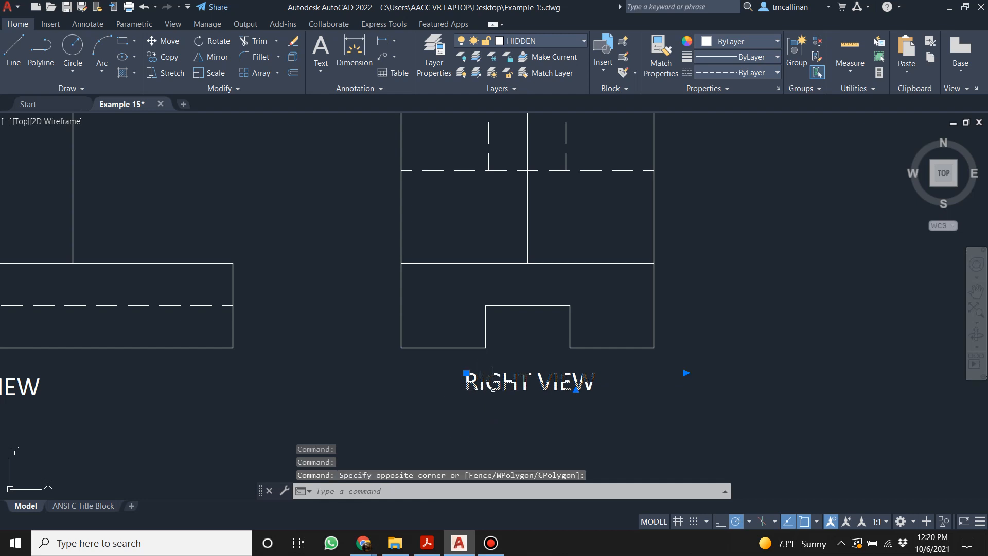
{"action": "left_click", "coordinate": [518, 381]}
{"action": "mouse_move", "coordinate": [517, 381]}
{"action": "left_mouse_down"}
{"action": "mouse_move", "coordinate": [508, 399]}
{"action": "mouse_move", "coordinate": [507, 381]}
{"action": "mouse_move", "coordinate": [512, 404]}
{"action": "mouse_move", "coordinate": [512, 380]}
{"action": "left_mouse_up"}
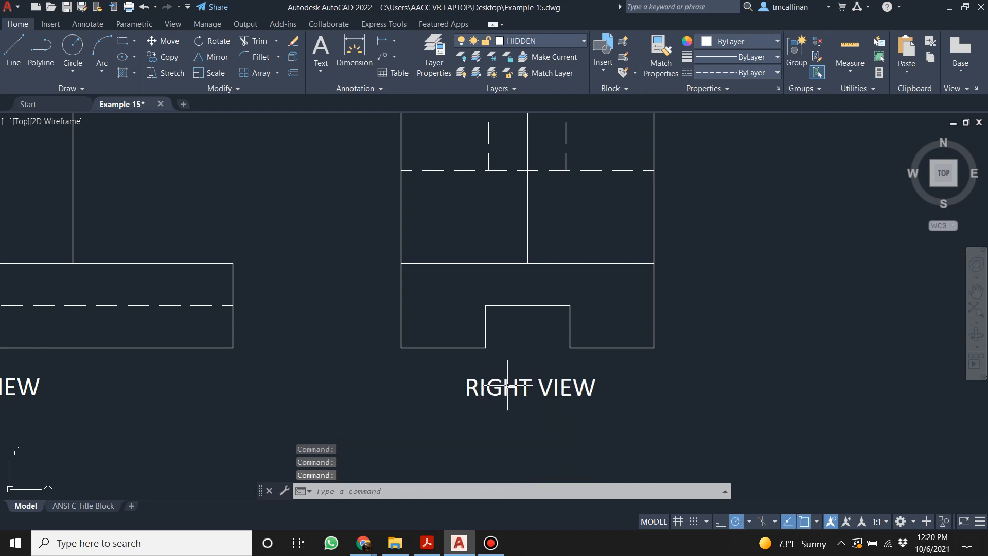
{"action": "scroll", "coordinate": [393, 359], "scroll_direction": "down", "scroll_amount": 2}
{"action": "key", "text": "Escape"}
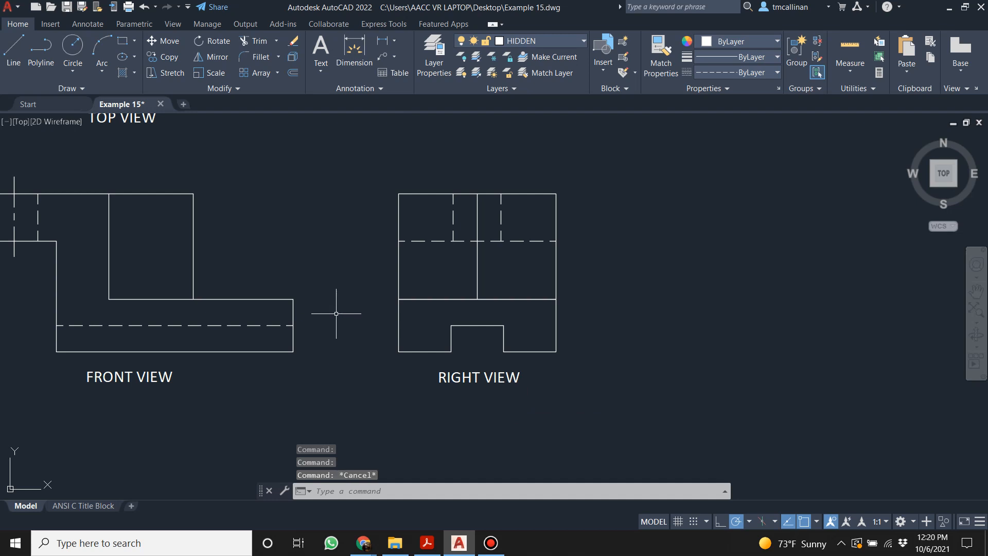
{"action": "middle_click", "coordinate": [335, 316]}
{"action": "middle_click", "coordinate": [336, 316]}
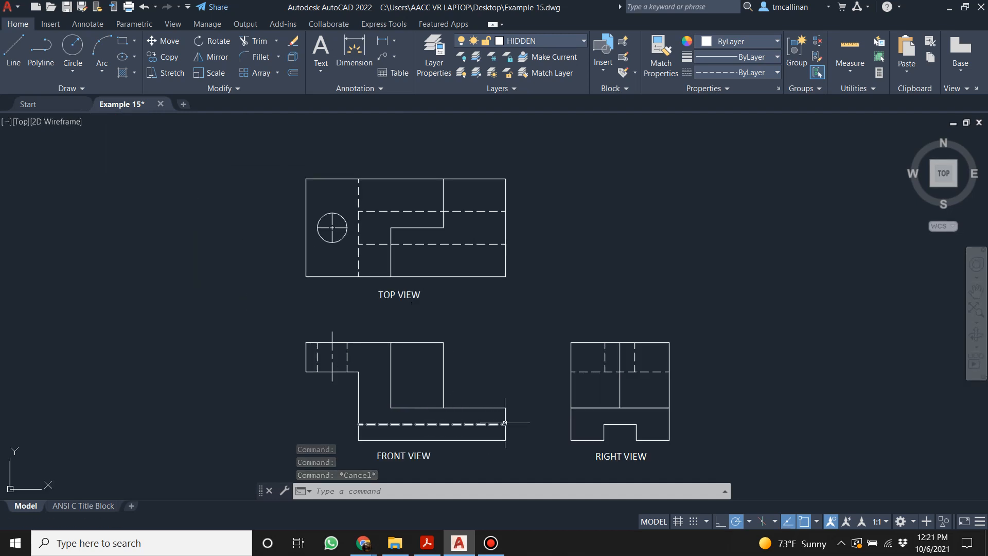
Check the finished views against the Example 15 exercise in the Acrobat PDF, and return to the AutoCAD drawing.
{"action": "scroll", "coordinate": [477, 456], "scroll_direction": "down", "scroll_amount": 2}
{"action": "scroll", "coordinate": [476, 451], "scroll_direction": "up", "scroll_amount": 2}
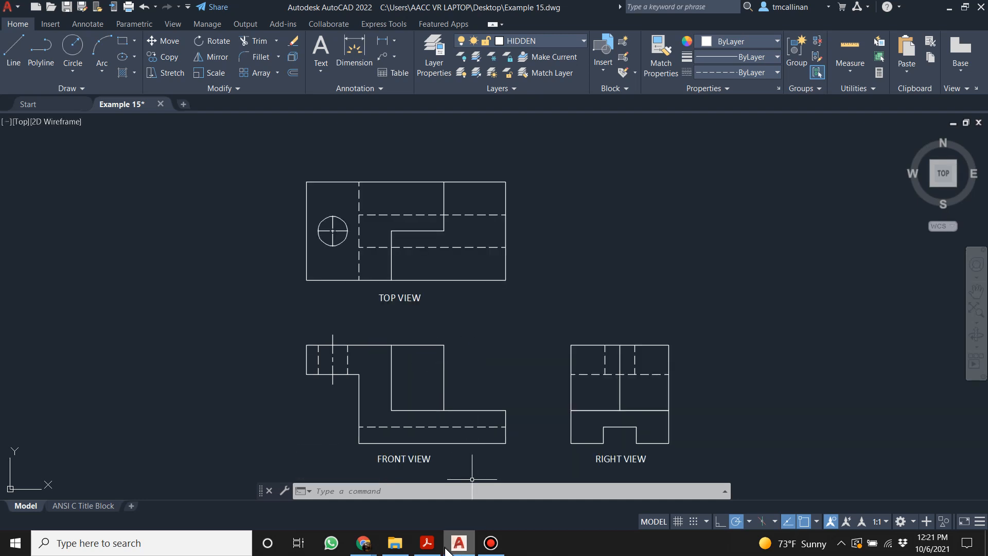
{"action": "left_click", "coordinate": [430, 543]}
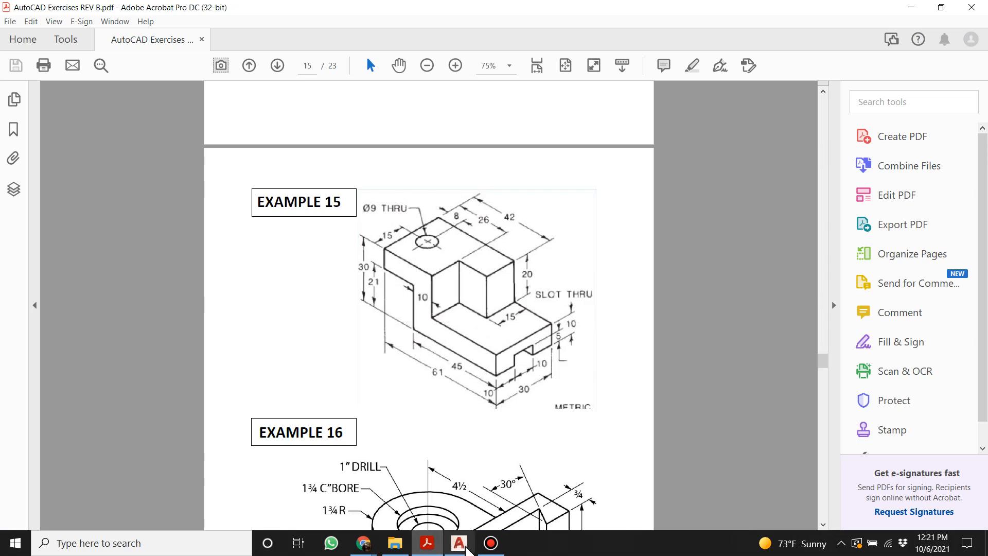
{"action": "left_click", "coordinate": [459, 542]}
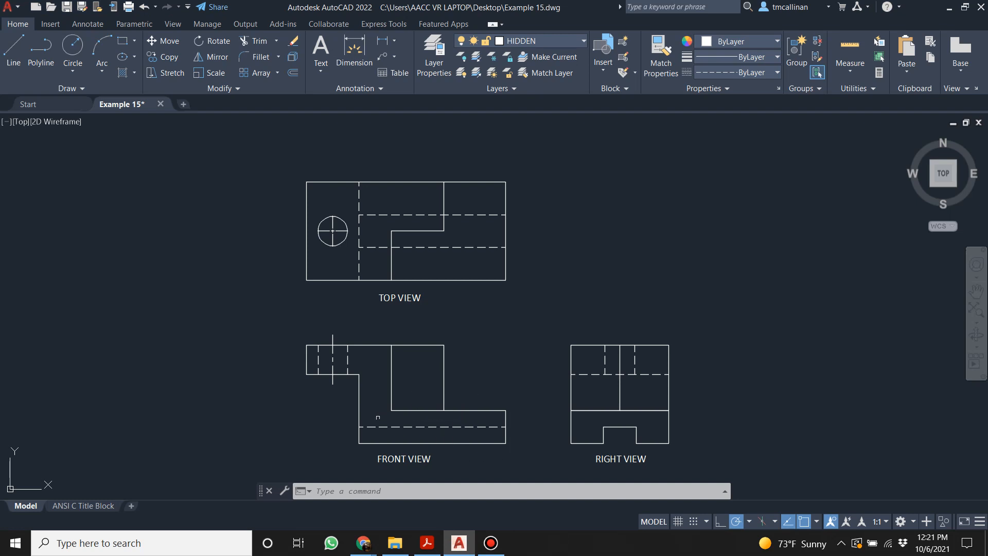
Save the Example 15 drawing with all three views in sight.
{"action": "scroll", "coordinate": [368, 378], "scroll_direction": "down", "scroll_amount": 2}
{"action": "middle_click_drag", "start_coordinate": [389, 369], "coordinate": [445, 343]}
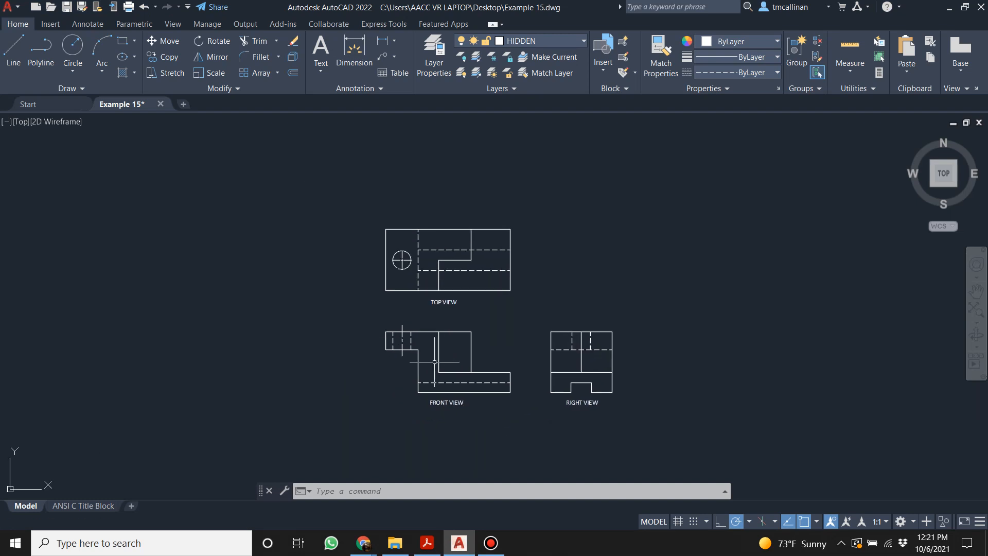
{"action": "scroll", "coordinate": [434, 362], "scroll_direction": "up", "scroll_amount": 2}
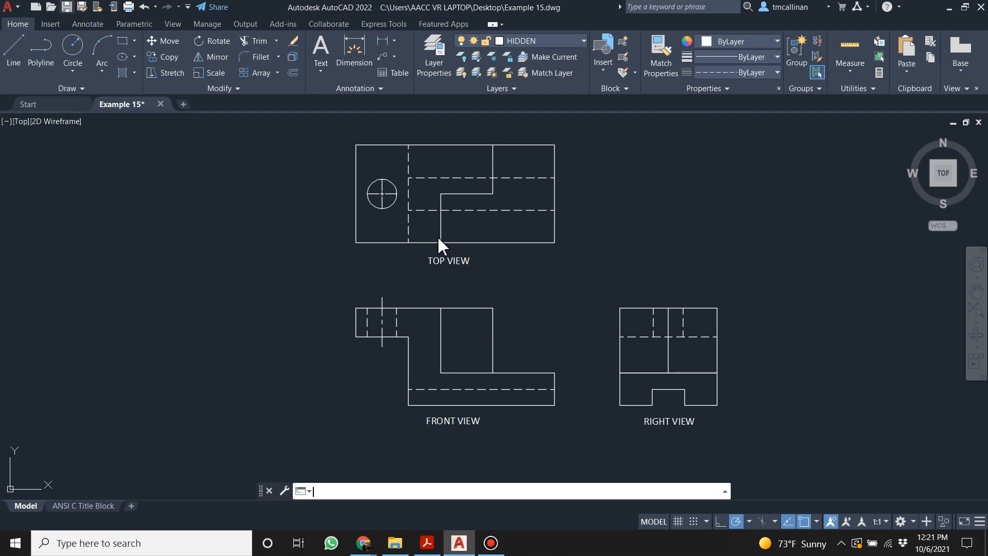
{"action": "key", "text": "ctrl+s"}
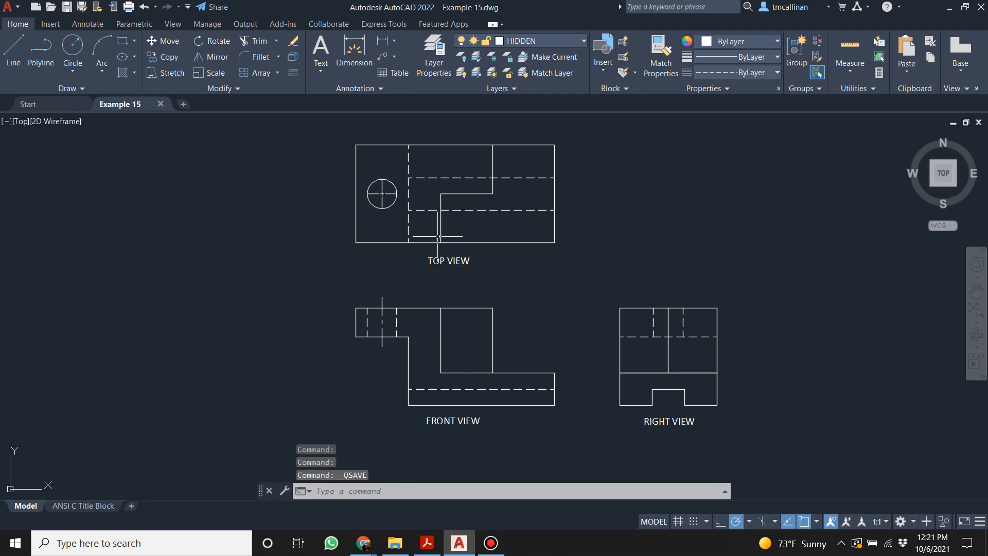
{"action": "left_click", "coordinate": [491, 542]}
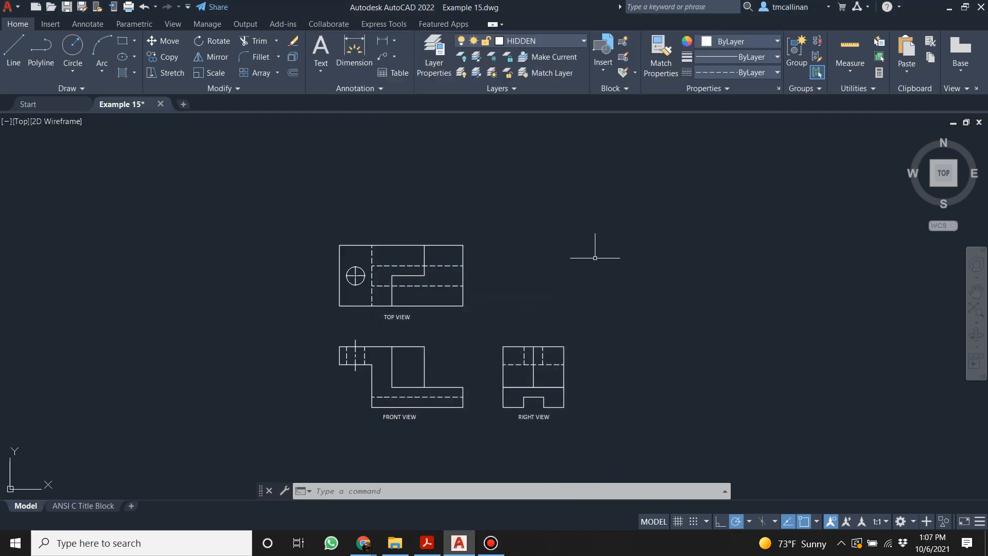
Look over the three views and preview the ANSI C Title Block layout.
{"action": "scroll", "coordinate": [597, 254], "scroll_direction": "up", "scroll_amount": 3}
{"action": "scroll", "coordinate": [597, 254], "scroll_direction": "down", "scroll_amount": 3}
{"action": "middle_click_drag", "start_coordinate": [449, 317], "coordinate": [471, 302]}
{"action": "scroll", "coordinate": [502, 275], "scroll_direction": "up", "scroll_amount": 2}
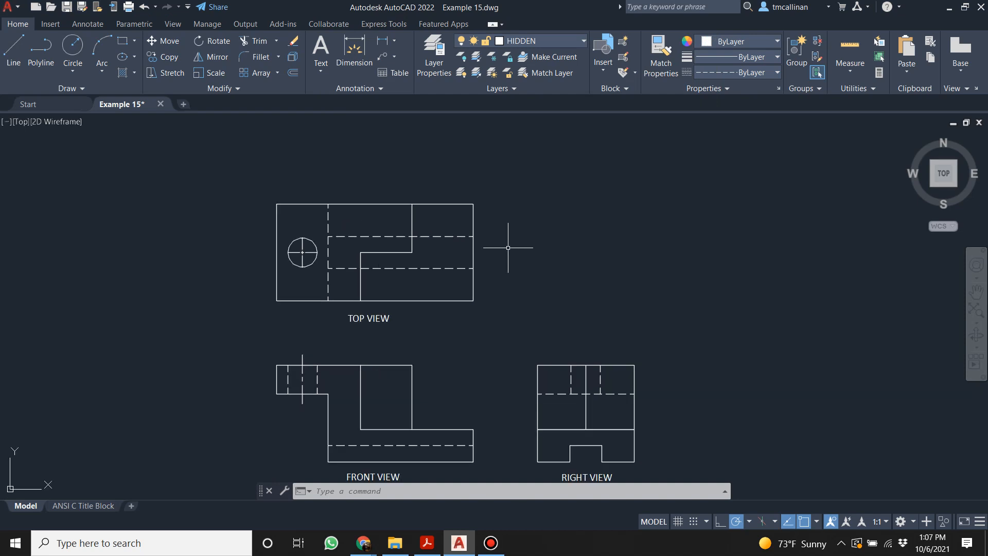
{"action": "scroll", "coordinate": [508, 259], "scroll_direction": "down", "scroll_amount": 2}
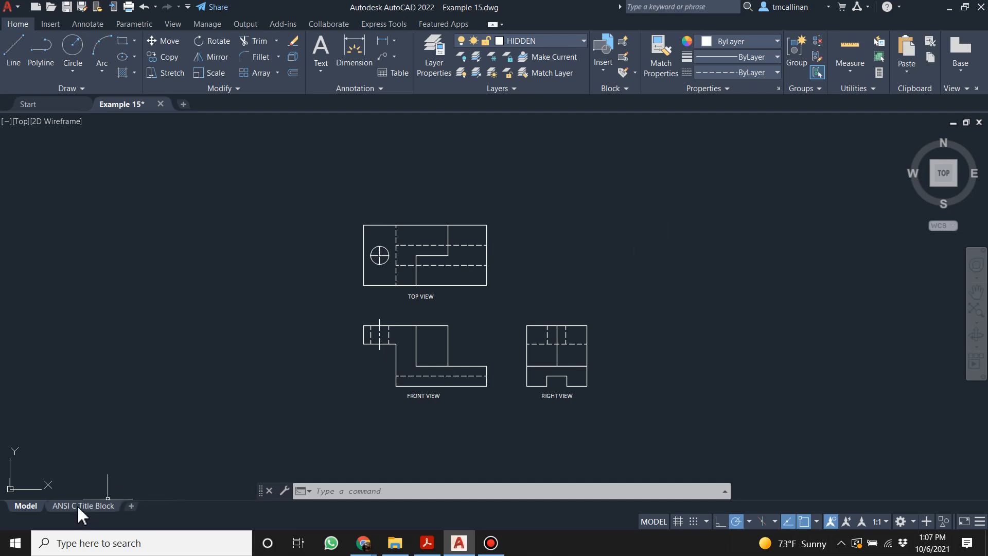
{"action": "mouse_move", "coordinate": [81, 512]}
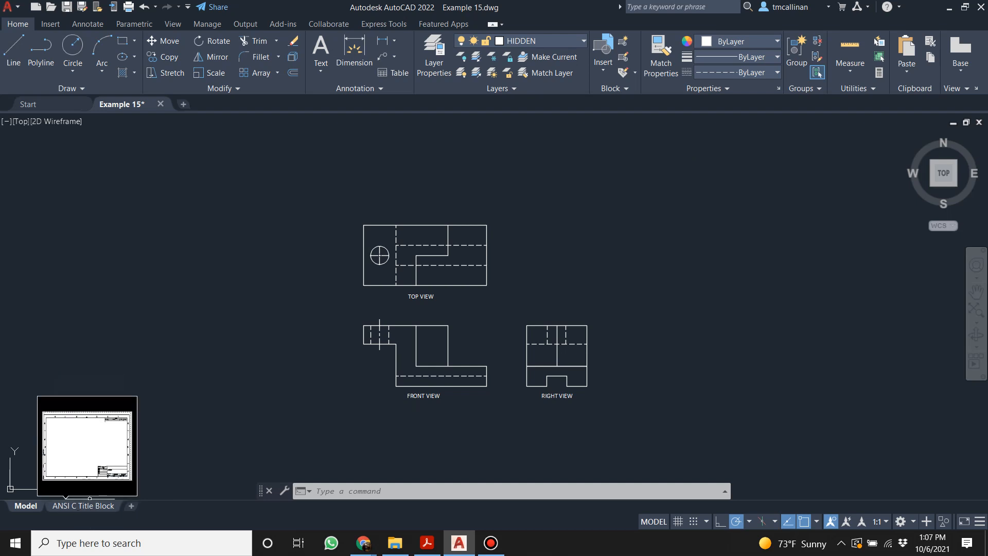
{"action": "scroll", "coordinate": [529, 288], "scroll_direction": "up", "scroll_amount": 2}
{"action": "key", "text": "Escape"}
{"action": "key", "text": "Escape"}
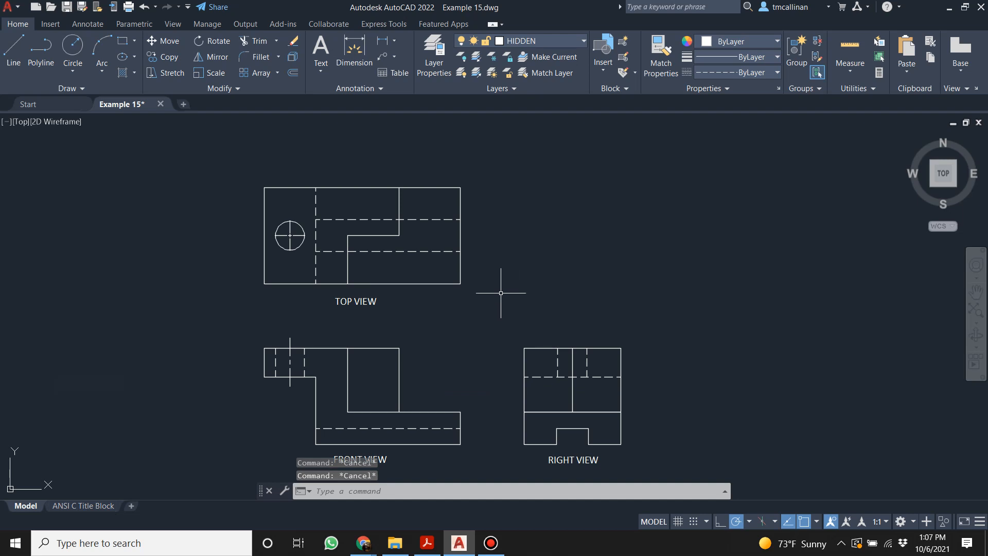
Create a new layer named DIMEN1 in the layer properties.
{"action": "left_click", "coordinate": [434, 50]}
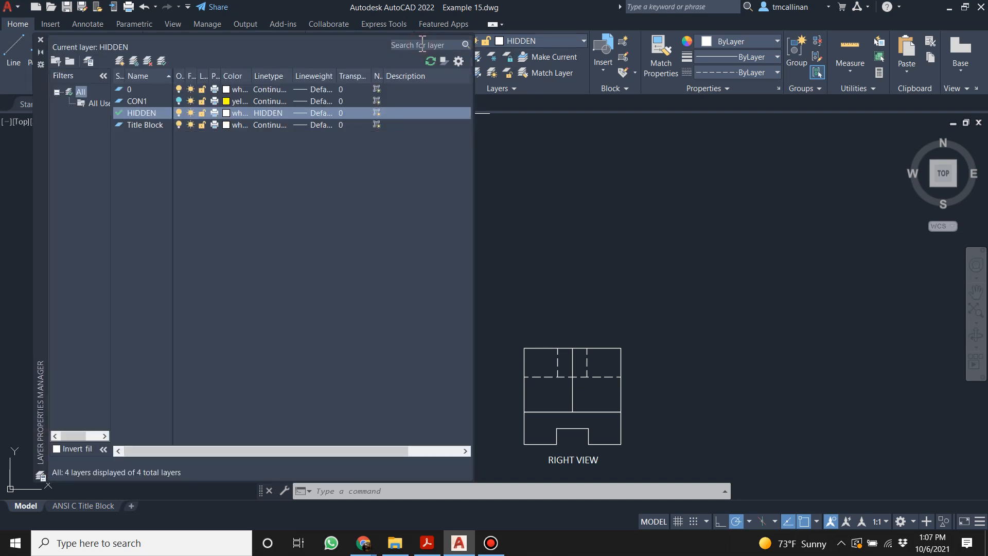
{"action": "right_click", "coordinate": [133, 186]}
{"action": "left_click", "coordinate": [198, 221]}
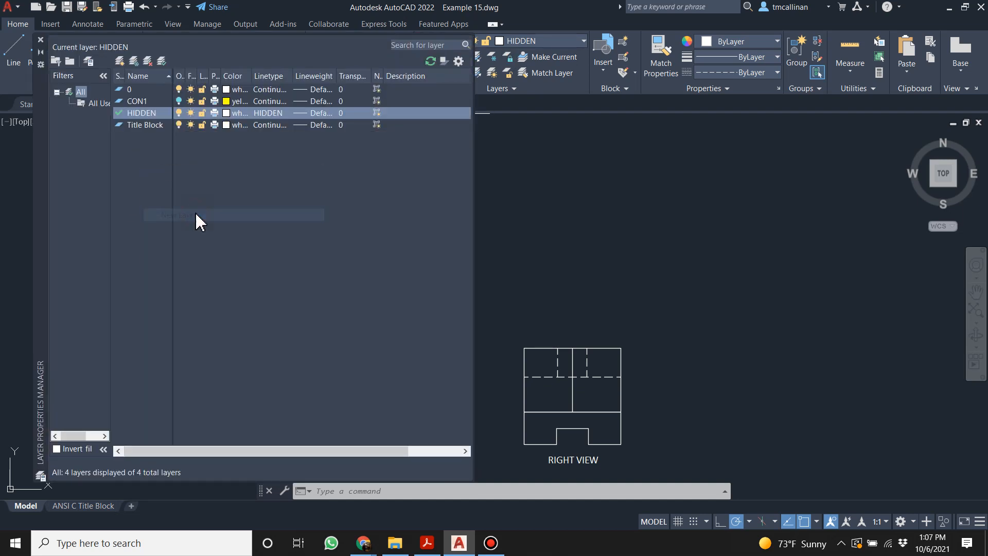
{"action": "type", "text": "DIMEN1"}
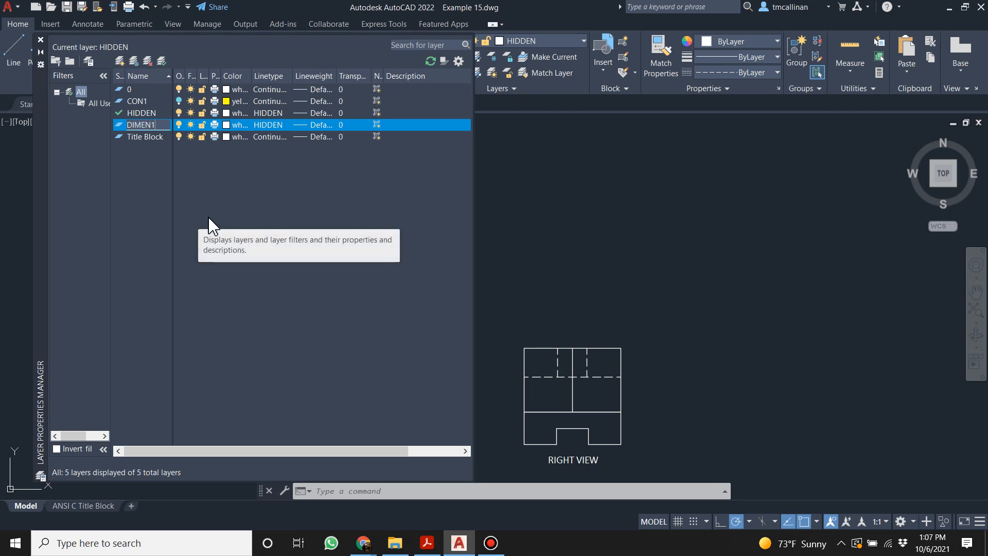
{"action": "key", "text": "Return"}
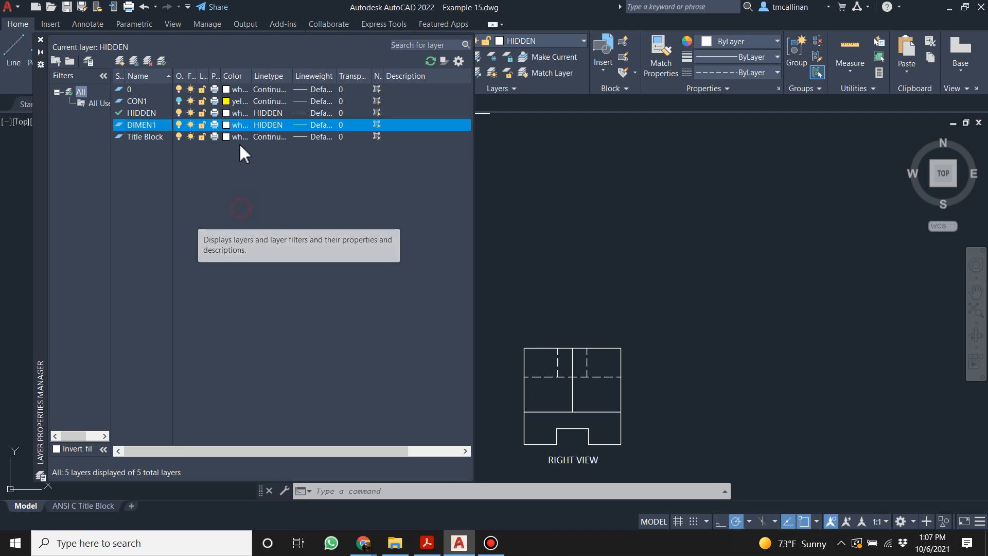
Set the DIMEN1 layer's color to green and its linetype to Continuous, and close the layer properties.
{"action": "left_click", "coordinate": [238, 125]}
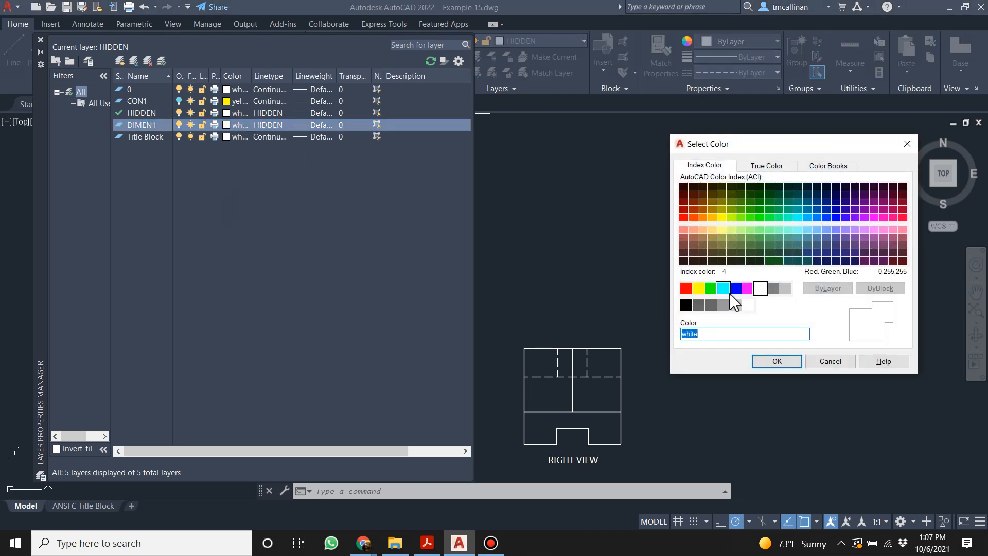
{"action": "left_click", "coordinate": [710, 288]}
{"action": "left_click", "coordinate": [776, 360]}
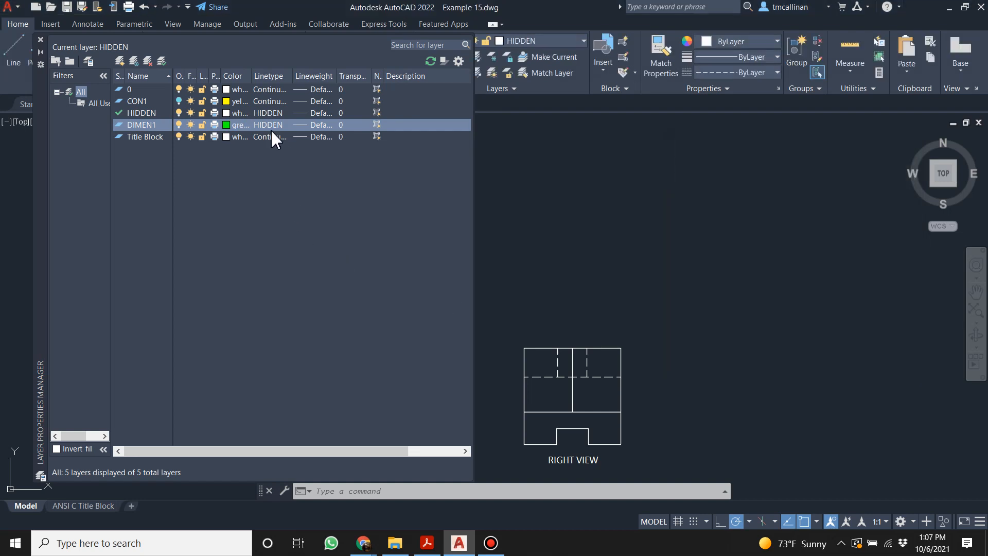
{"action": "left_click", "coordinate": [264, 124]}
{"action": "left_click", "coordinate": [484, 245]}
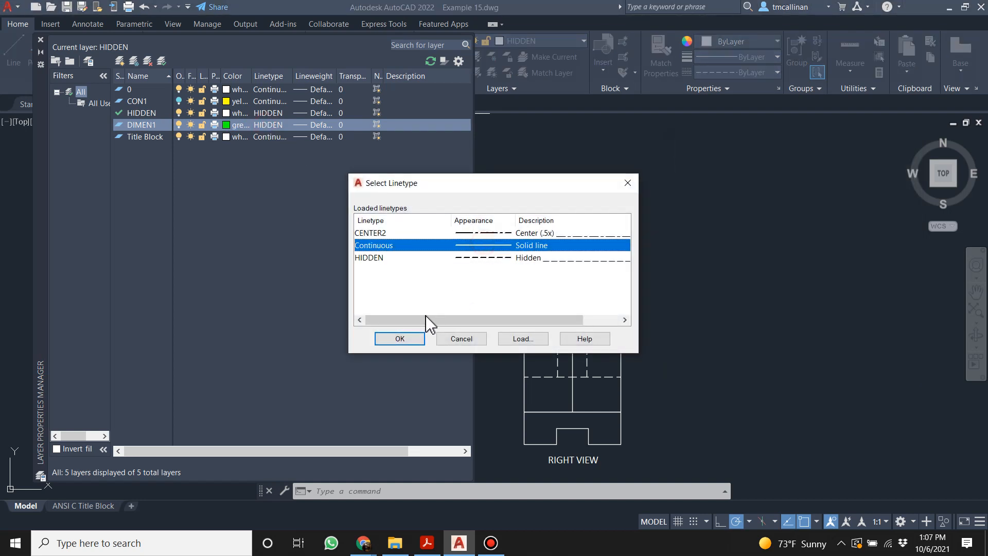
{"action": "left_click", "coordinate": [400, 339]}
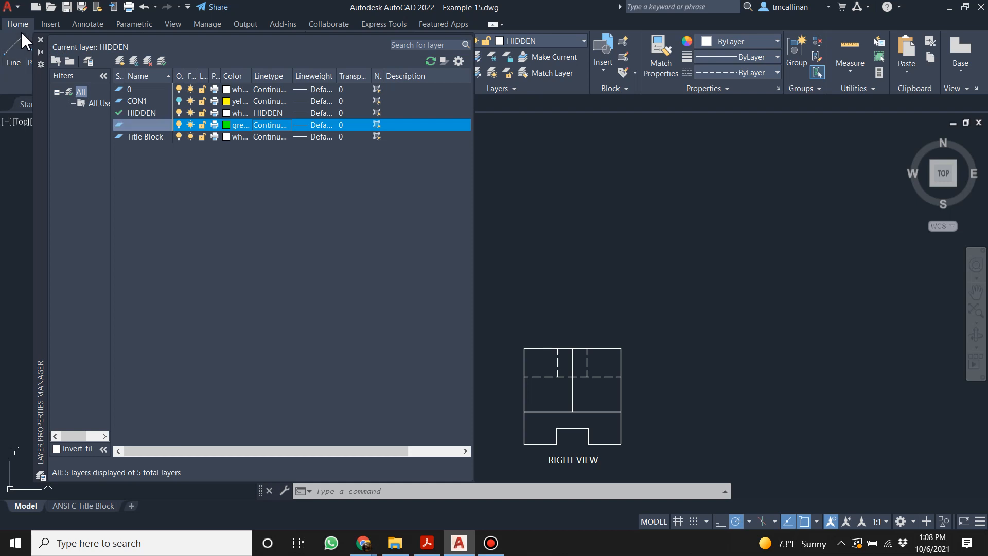
{"action": "left_click", "coordinate": [40, 39]}
Make DIMEN1 the current layer.
{"action": "middle_click_drag", "start_coordinate": [368, 264], "coordinate": [395, 274]}
{"action": "scroll", "coordinate": [386, 260], "scroll_direction": "up", "scroll_amount": 2}
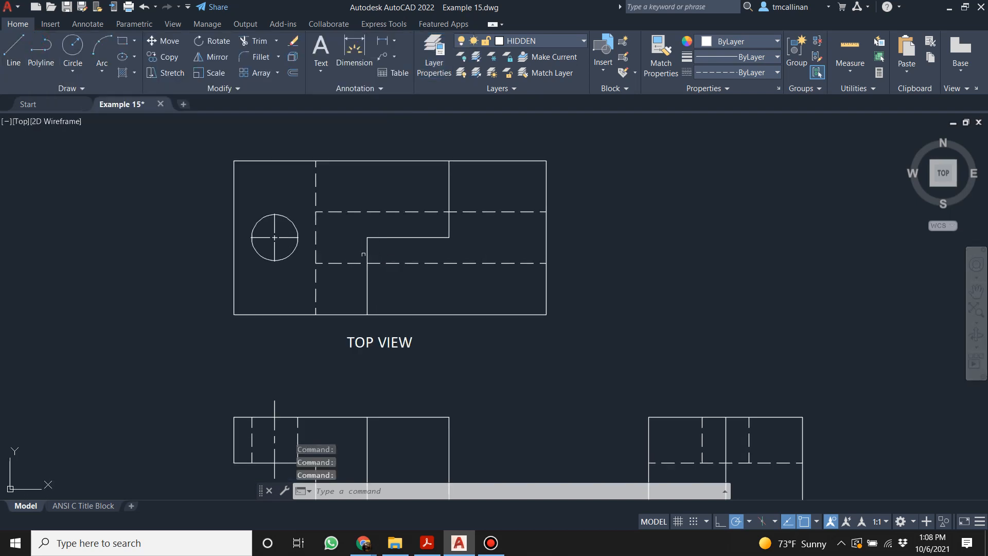
{"action": "left_click", "coordinate": [351, 47]}
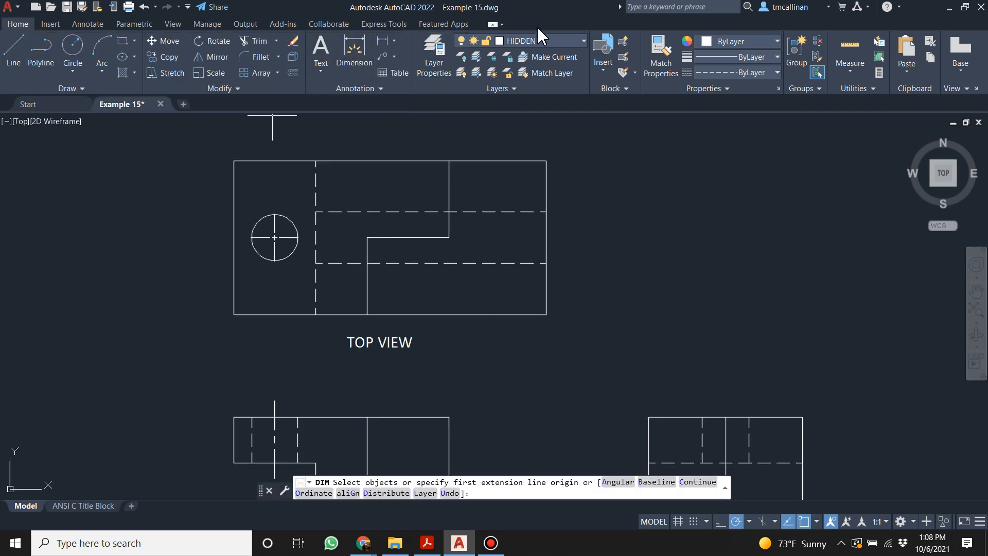
{"action": "key", "text": "Escape"}
{"action": "left_click", "coordinate": [535, 40]}
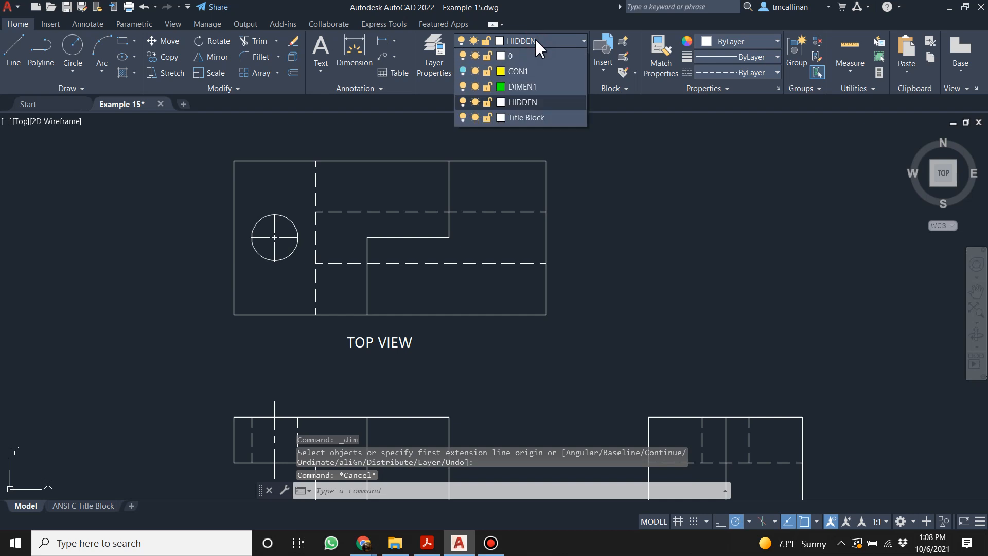
{"action": "left_click", "coordinate": [529, 91]}
Add a vertical dimension along the left edge of the top view, from lower to upper corner, placed outside the outline.
{"action": "left_click", "coordinate": [353, 46]}
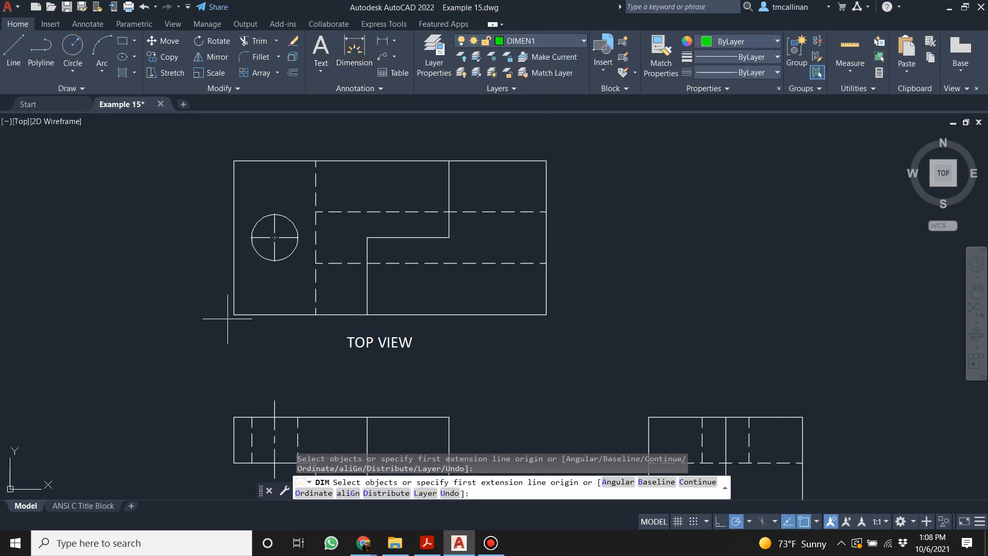
{"action": "left_click", "coordinate": [233, 314]}
{"action": "left_click", "coordinate": [234, 160]}
{"action": "left_click", "coordinate": [169, 257]}
{"action": "scroll", "coordinate": [176, 236], "scroll_direction": "up", "scroll_amount": 6}
{"action": "scroll", "coordinate": [148, 229], "scroll_direction": "down", "scroll_amount": 5}
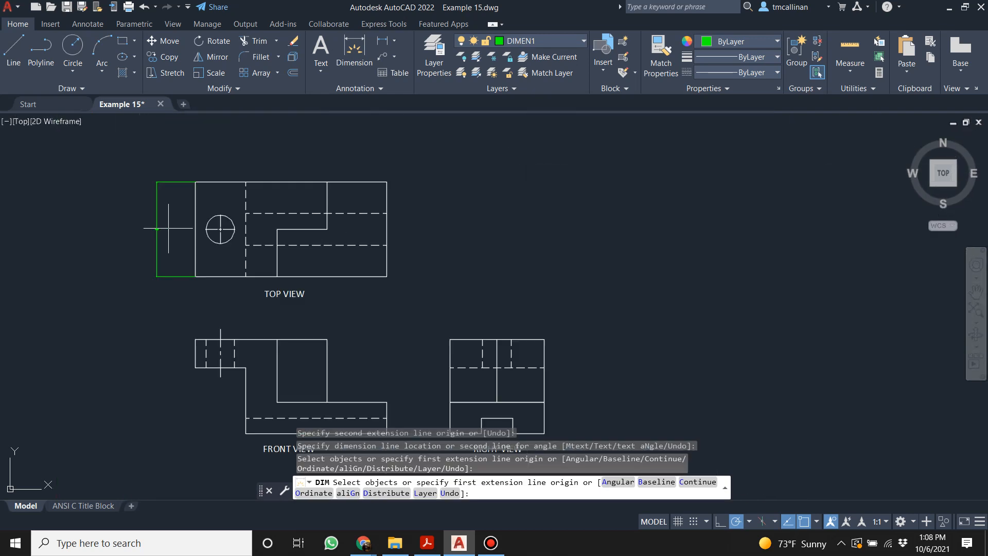
{"action": "scroll", "coordinate": [170, 226], "scroll_direction": "up", "scroll_amount": 2}
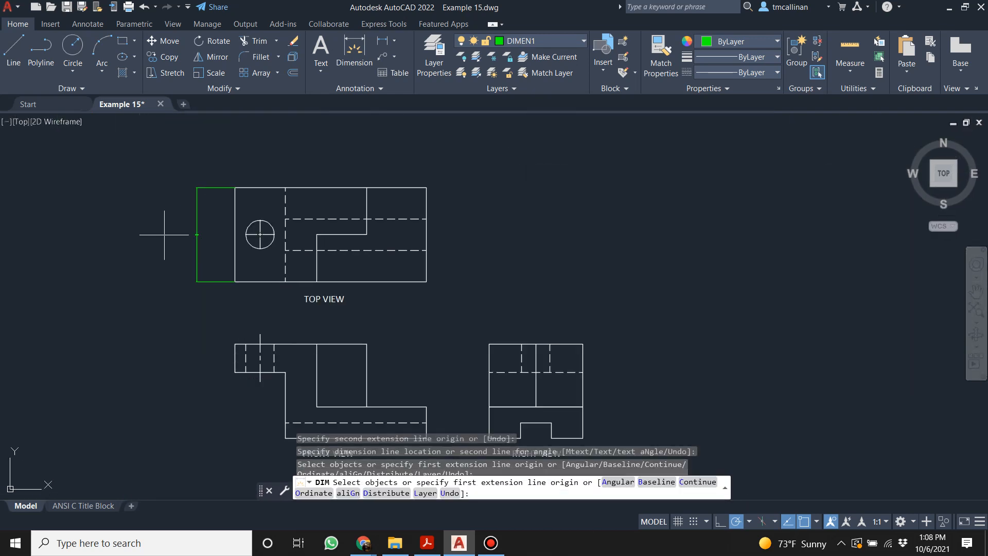
Modify the Standard dimension style so linear dimensions in the primary units use 0.00 precision.
{"action": "left_click", "coordinate": [355, 89]}
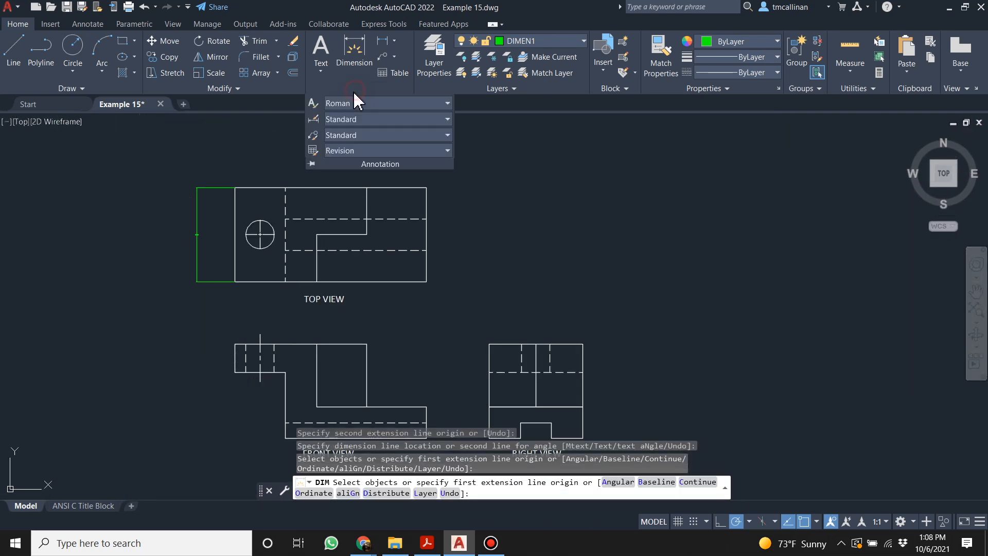
{"action": "left_click", "coordinate": [311, 120]}
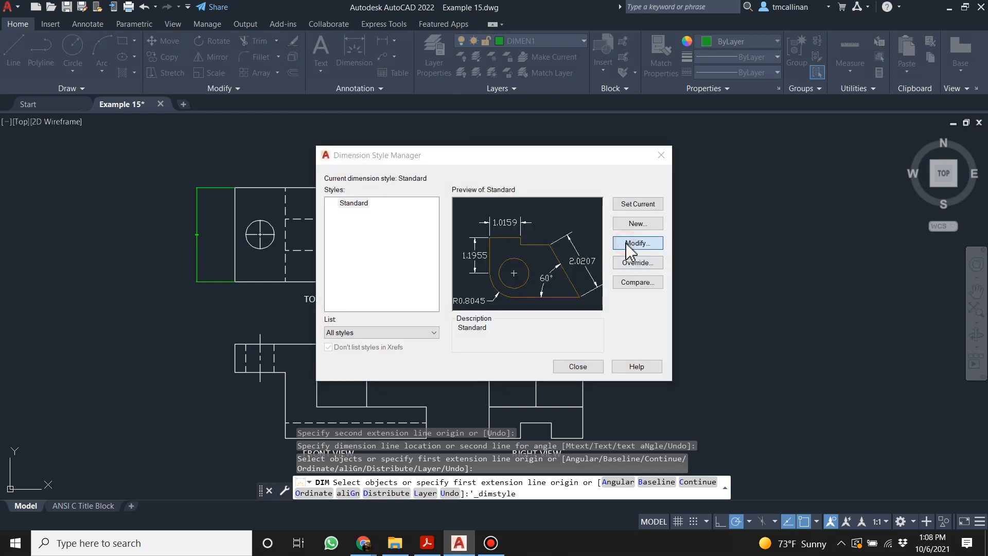
{"action": "left_click", "coordinate": [628, 246]}
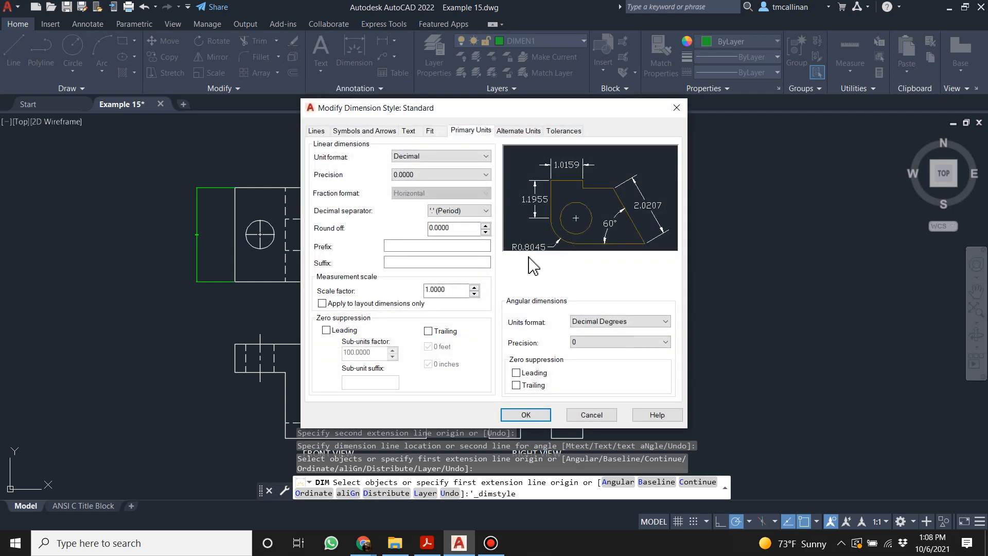
{"action": "left_click", "coordinate": [355, 131]}
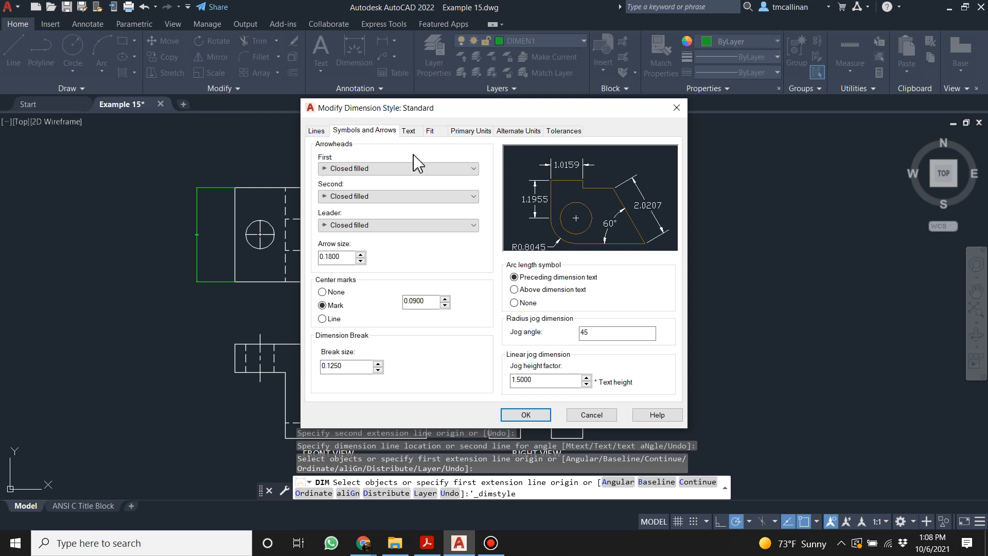
{"action": "left_click", "coordinate": [477, 133]}
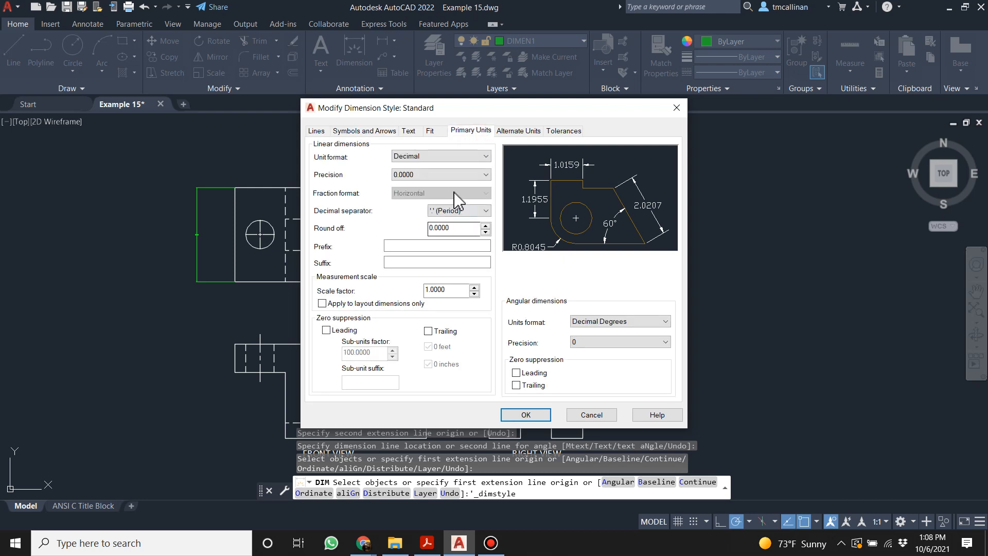
{"action": "left_click", "coordinate": [447, 175]}
{"action": "left_click", "coordinate": [441, 202]}
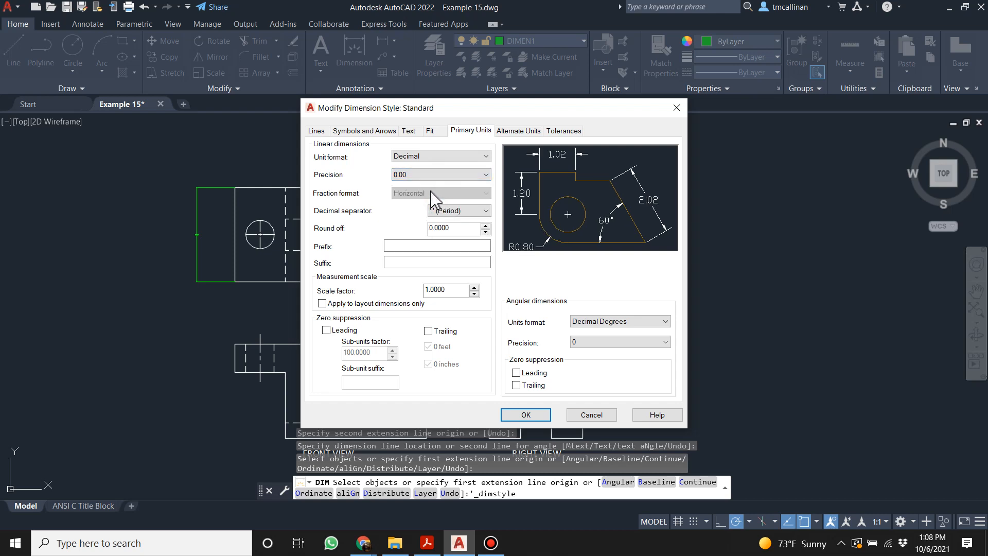
Set the Standard style's measurement scale factor to 6, apply the style changes, and end the dimension command.
{"action": "double_click", "coordinate": [455, 290]}
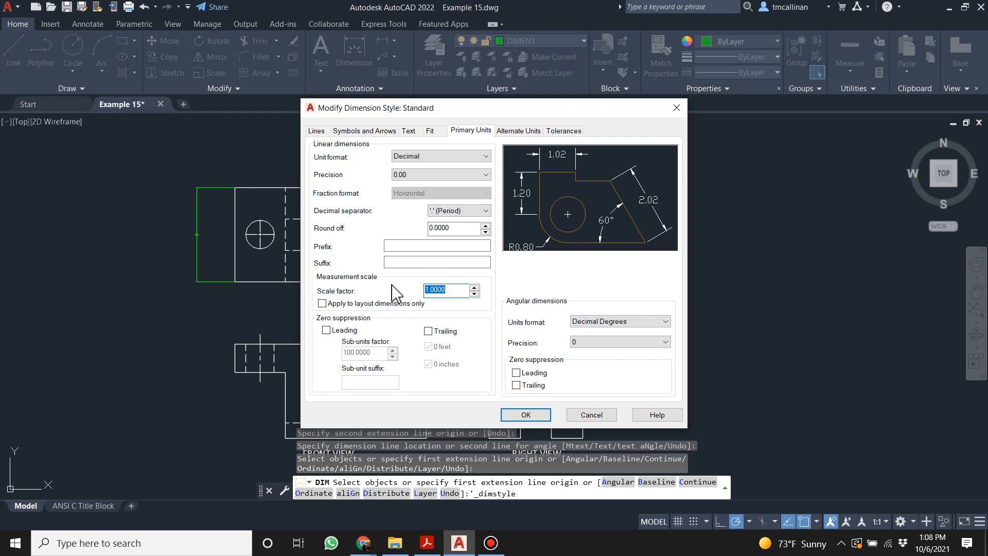
{"action": "left_click", "coordinate": [536, 417]}
{"action": "left_click", "coordinate": [574, 366]}
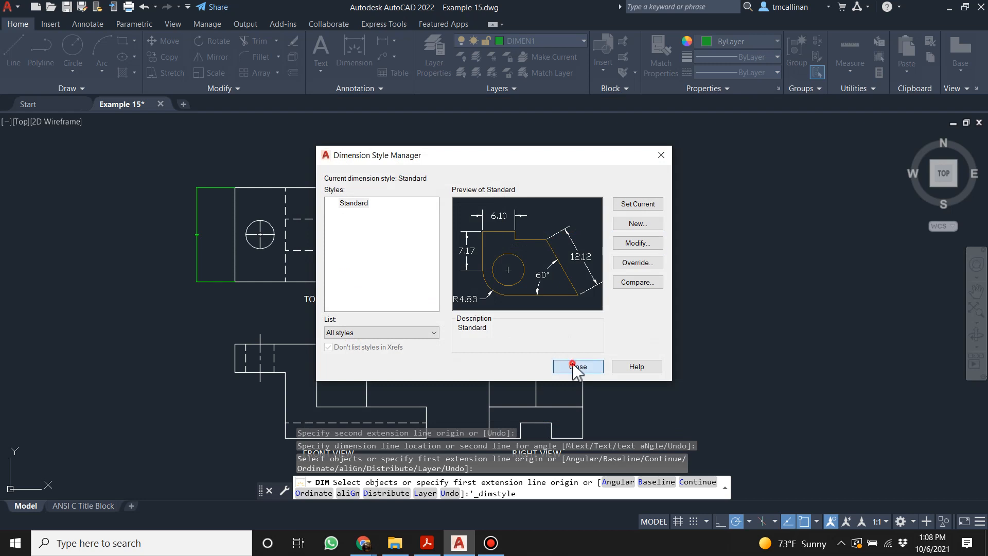
{"action": "scroll", "coordinate": [185, 235], "scroll_direction": "up", "scroll_amount": 6}
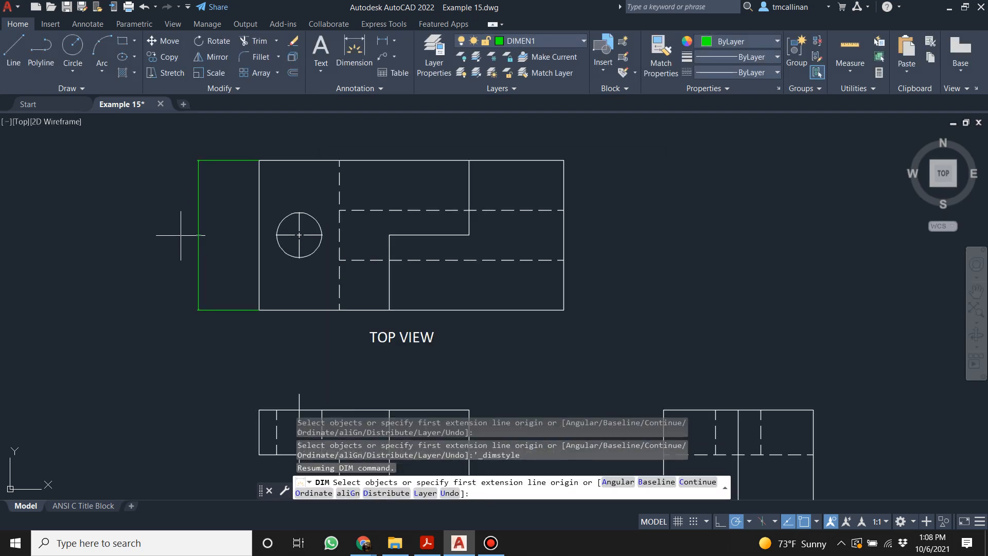
{"action": "scroll", "coordinate": [221, 233], "scroll_direction": "down", "scroll_amount": 4}
{"action": "scroll", "coordinate": [221, 234], "scroll_direction": "up", "scroll_amount": 12}
{"action": "scroll", "coordinate": [203, 230], "scroll_direction": "down", "scroll_amount": 8}
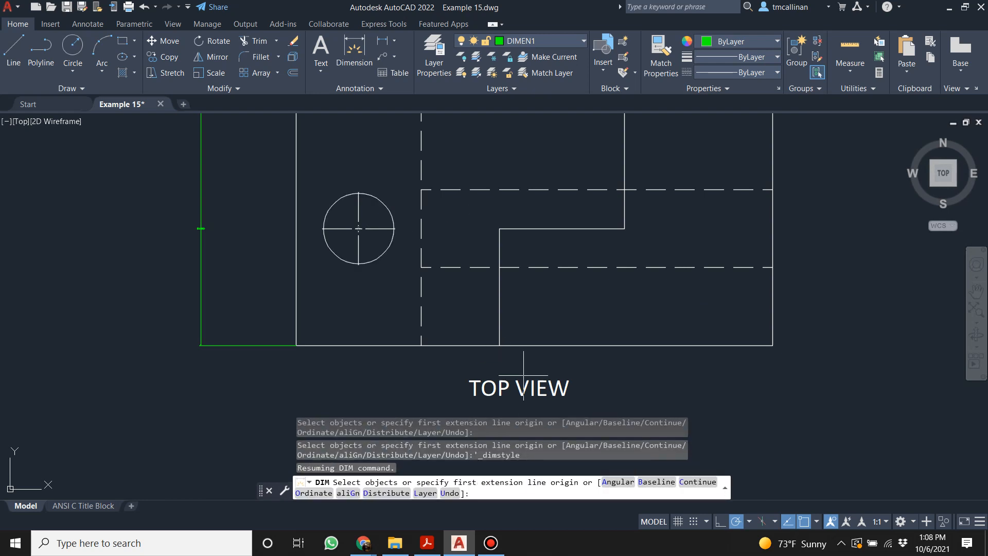
{"action": "key", "text": "Escape"}
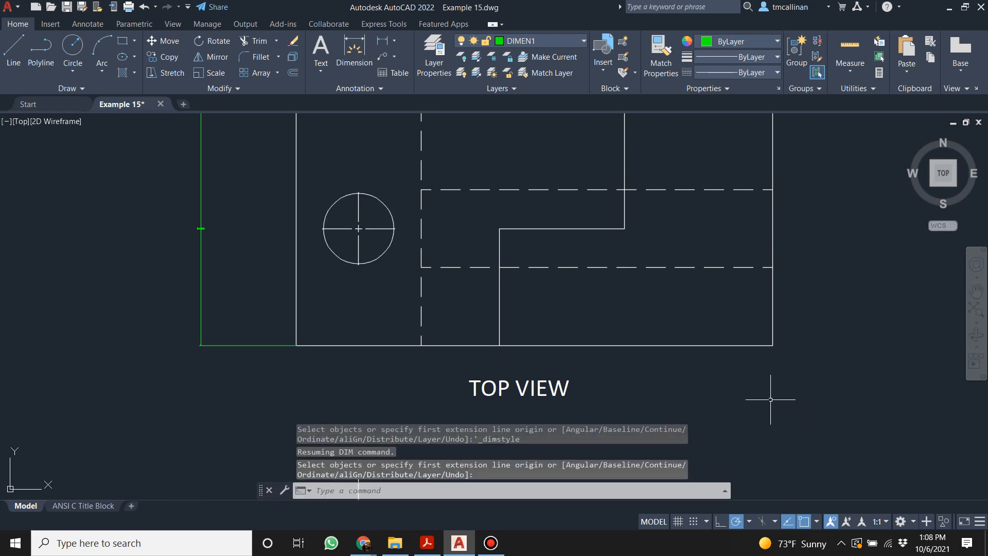
Set the Standard dimension style's measurement scale factor to 10, apply it, and check the top view's vertical dimension.
{"action": "left_click", "coordinate": [360, 88]}
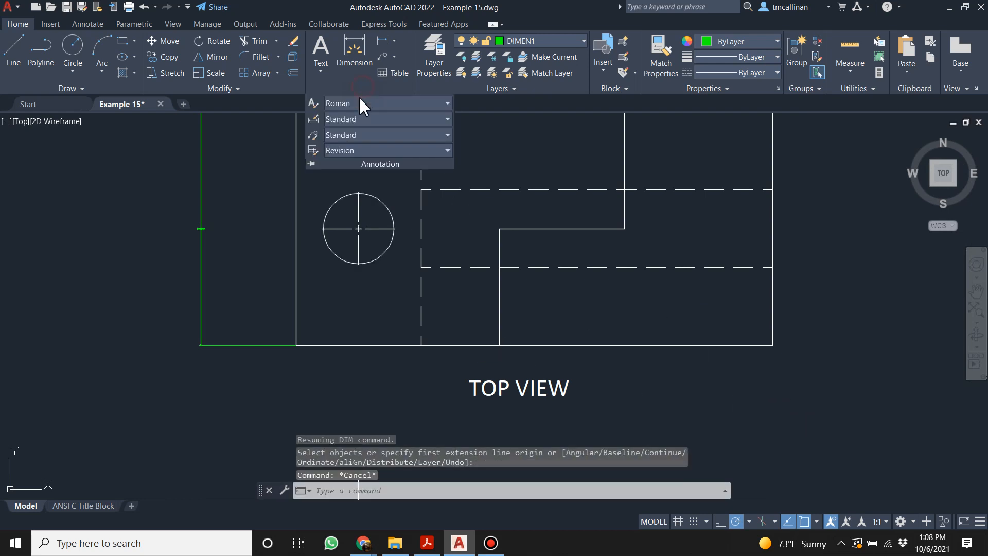
{"action": "left_click", "coordinate": [313, 120]}
{"action": "left_click", "coordinate": [637, 244]}
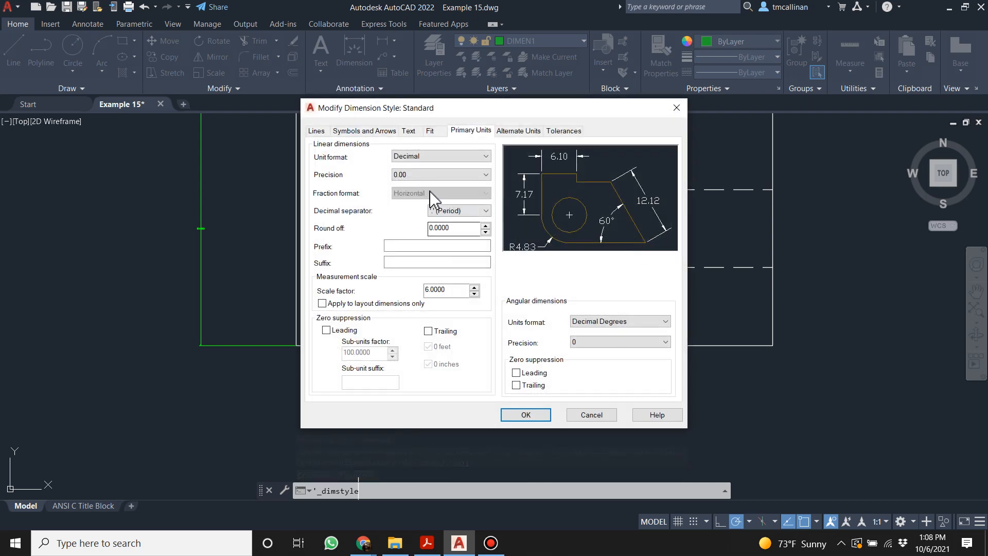
{"action": "left_click_drag", "start_coordinate": [450, 289], "coordinate": [404, 292]}
{"action": "type", "text": "10"}
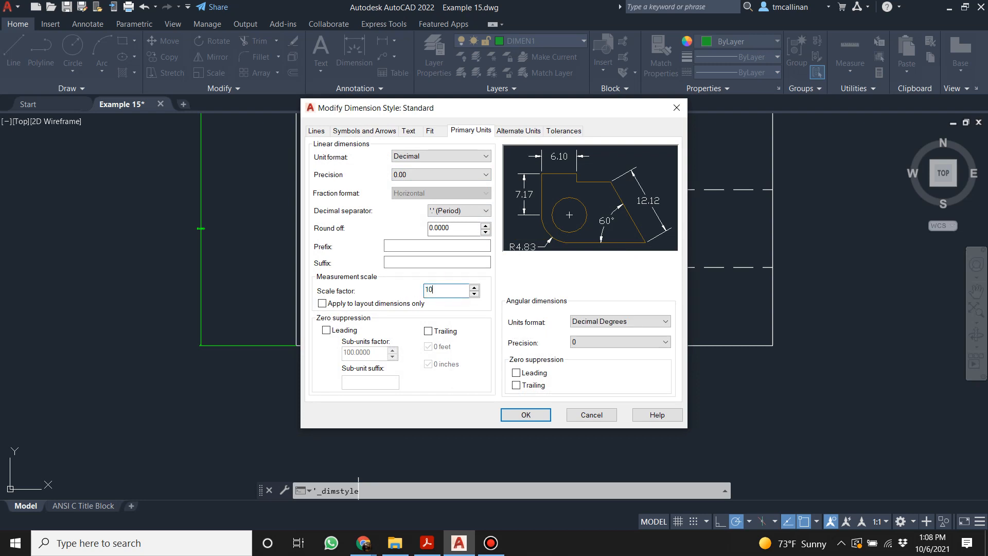
{"action": "left_click", "coordinate": [523, 415]}
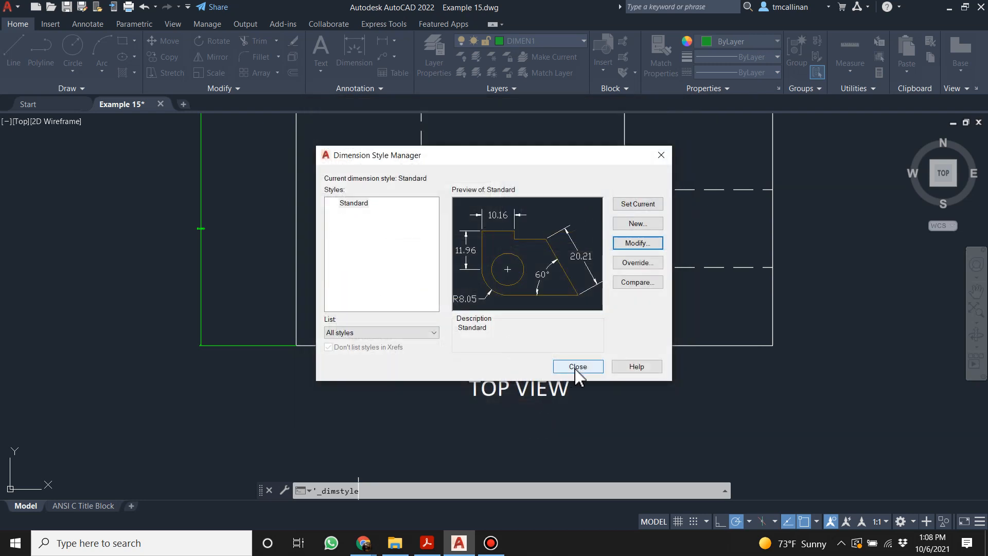
{"action": "left_click", "coordinate": [577, 366]}
{"action": "scroll", "coordinate": [350, 312], "scroll_direction": "down", "scroll_amount": 3}
{"action": "scroll", "coordinate": [349, 312], "scroll_direction": "up", "scroll_amount": 1}
{"action": "scroll", "coordinate": [286, 302], "scroll_direction": "up", "scroll_amount": 2}
{"action": "key", "text": "Escape"}
{"action": "scroll", "coordinate": [249, 293], "scroll_direction": "up", "scroll_amount": 4}
{"action": "scroll", "coordinate": [247, 291], "scroll_direction": "down", "scroll_amount": 4}
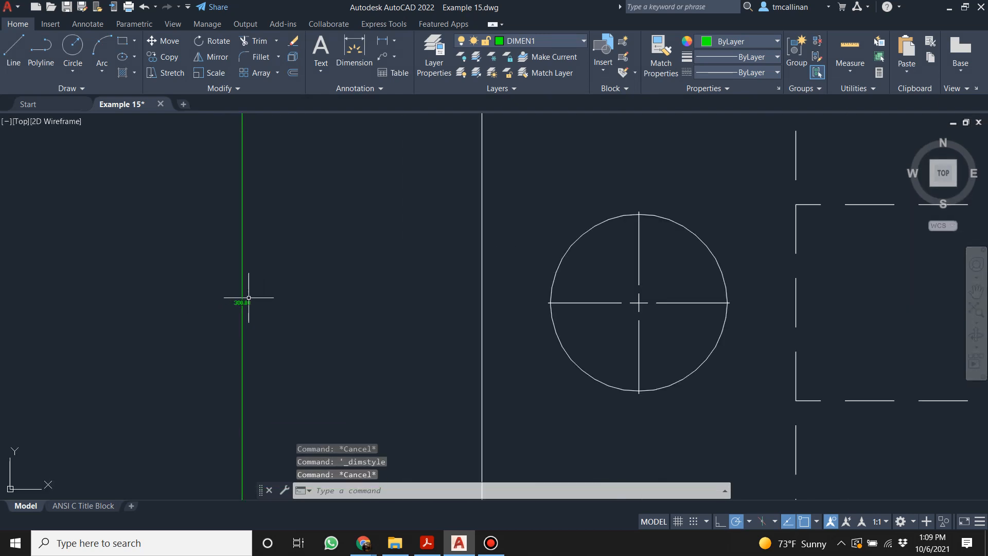
{"action": "scroll", "coordinate": [268, 298], "scroll_direction": "down", "scroll_amount": 3}
Set the Standard dimension style's text height to 2 and apply the change to the drawing.
{"action": "left_click", "coordinate": [355, 88]}
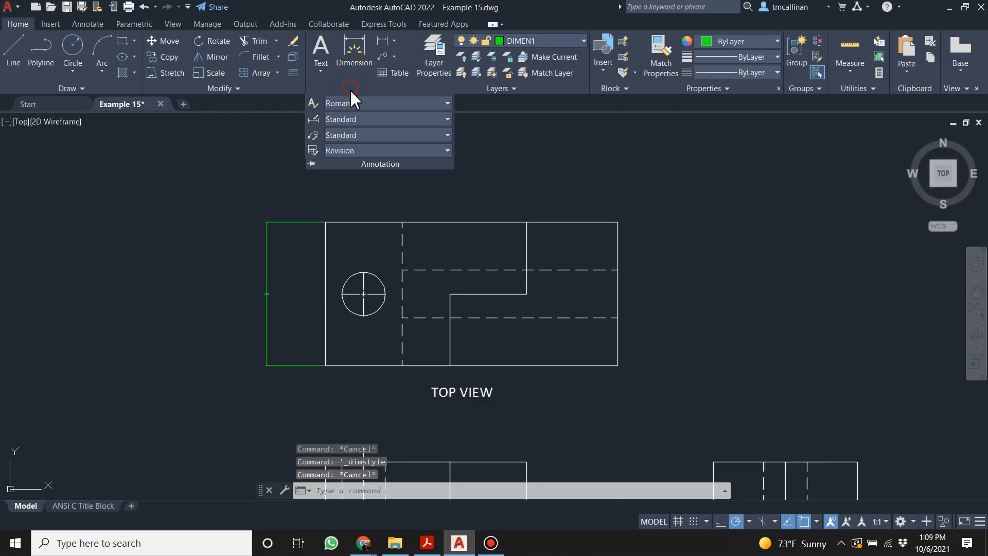
{"action": "left_click", "coordinate": [320, 123]}
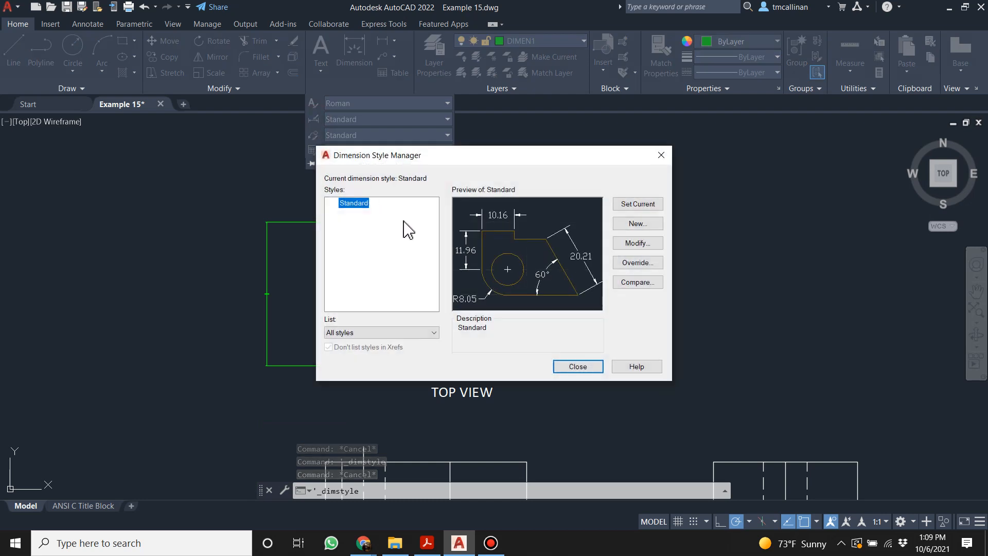
{"action": "left_click", "coordinate": [625, 247]}
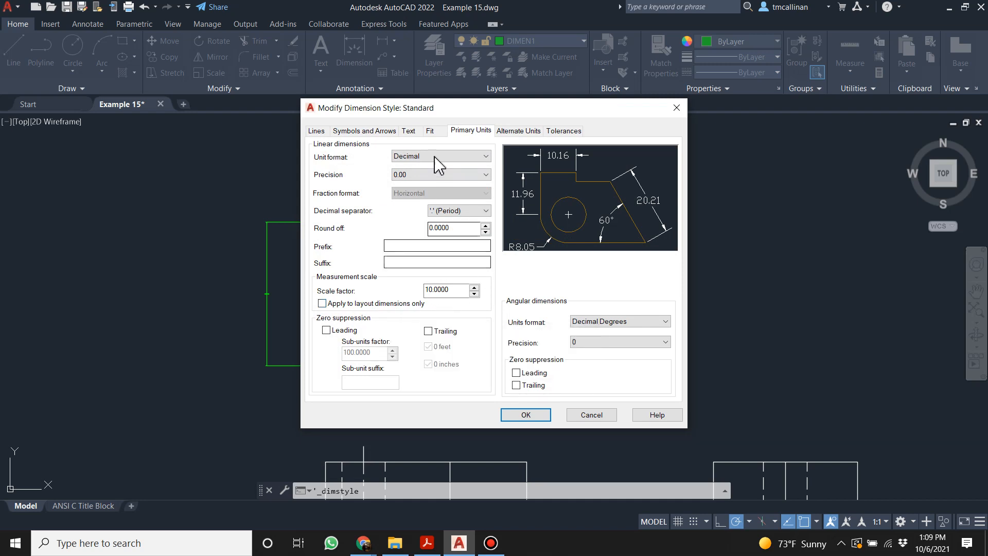
{"action": "left_click", "coordinate": [409, 130]}
{"action": "double_click", "coordinate": [458, 221]}
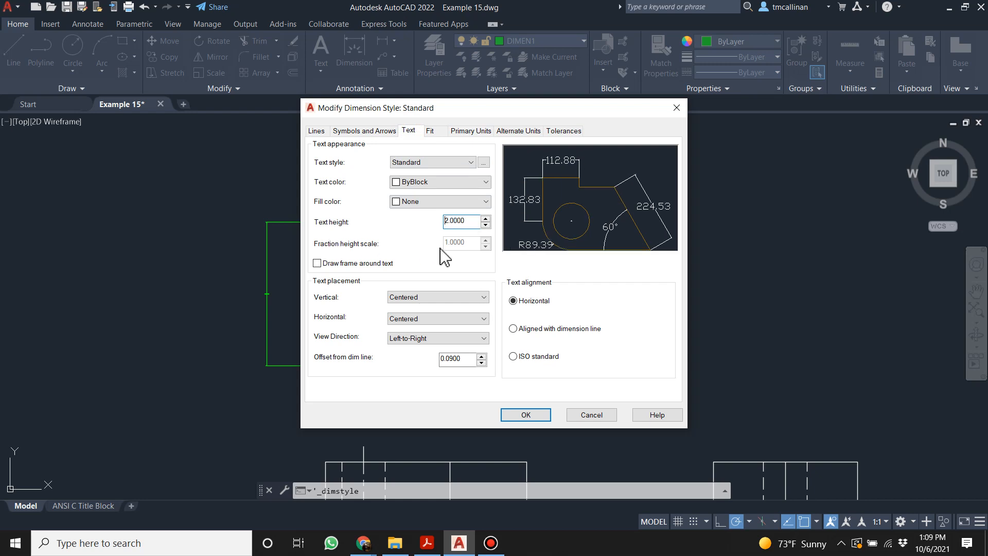
{"action": "left_click", "coordinate": [525, 414]}
{"action": "left_click", "coordinate": [566, 368]}
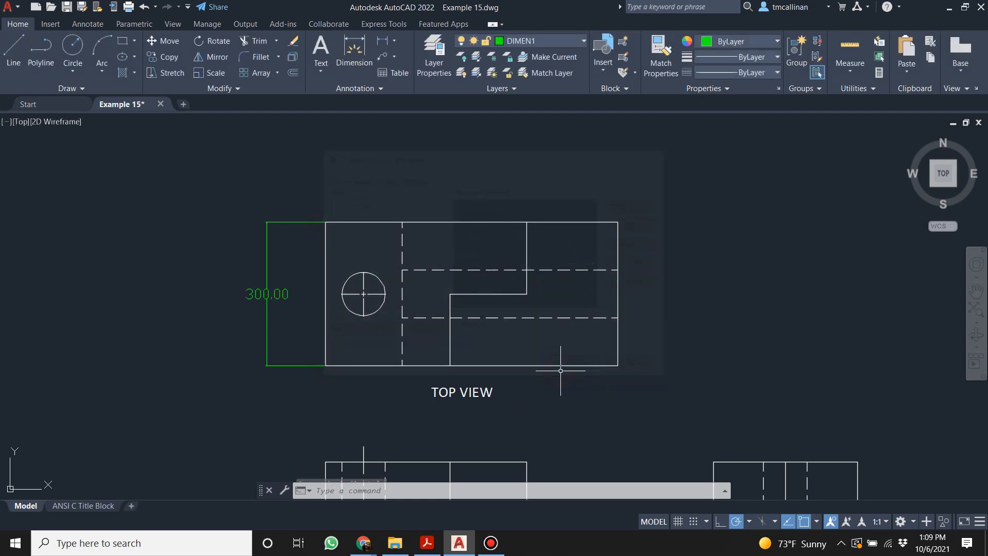
Undo the dimension text height change.
{"action": "scroll", "coordinate": [150, 273], "scroll_direction": "up", "scroll_amount": 3}
{"action": "key", "text": "ctrl+z"}
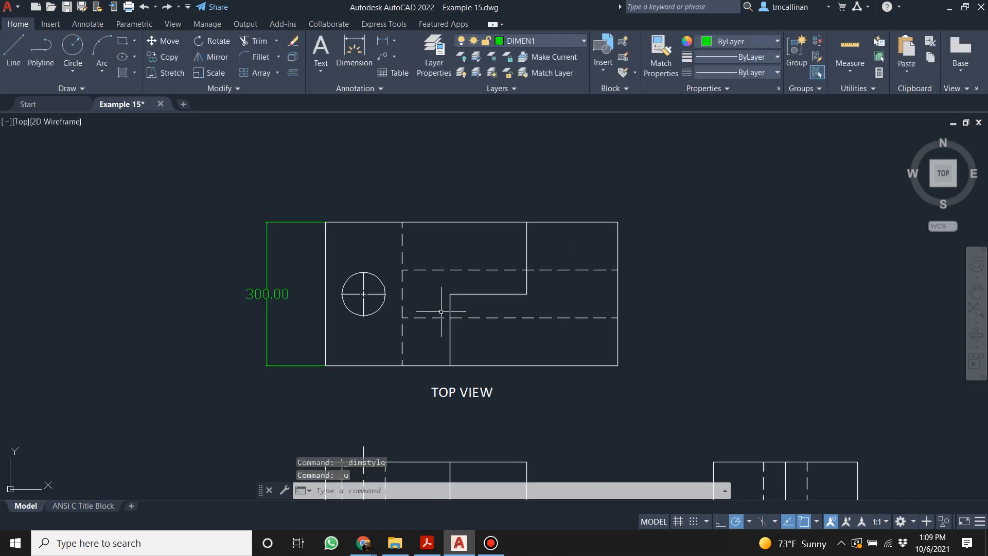
{"action": "key", "text": "ctrl+z"}
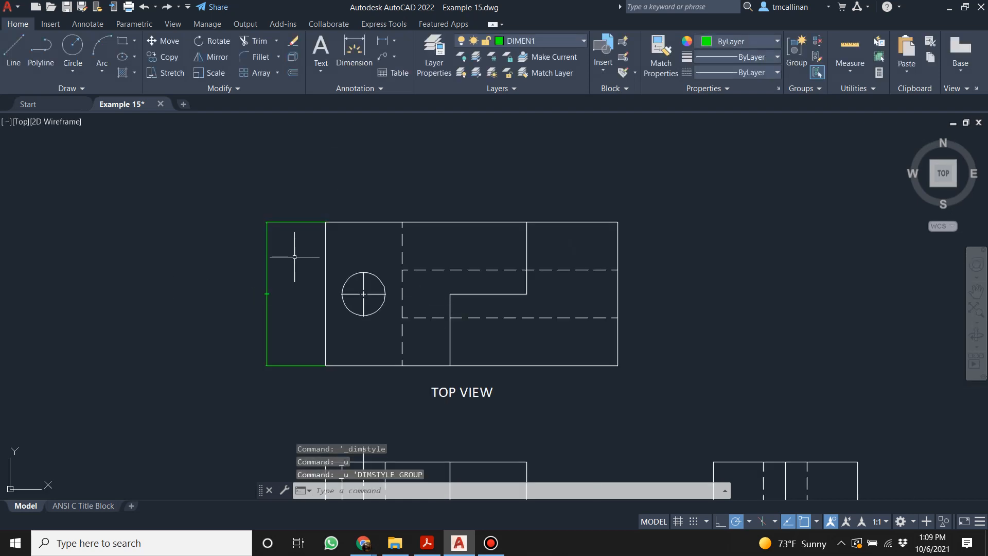
Set the overall scale for dimension features in the Standard style to 6, apply it, and check the vertical dimension.
{"action": "left_click", "coordinate": [359, 88]}
{"action": "left_click", "coordinate": [313, 120]}
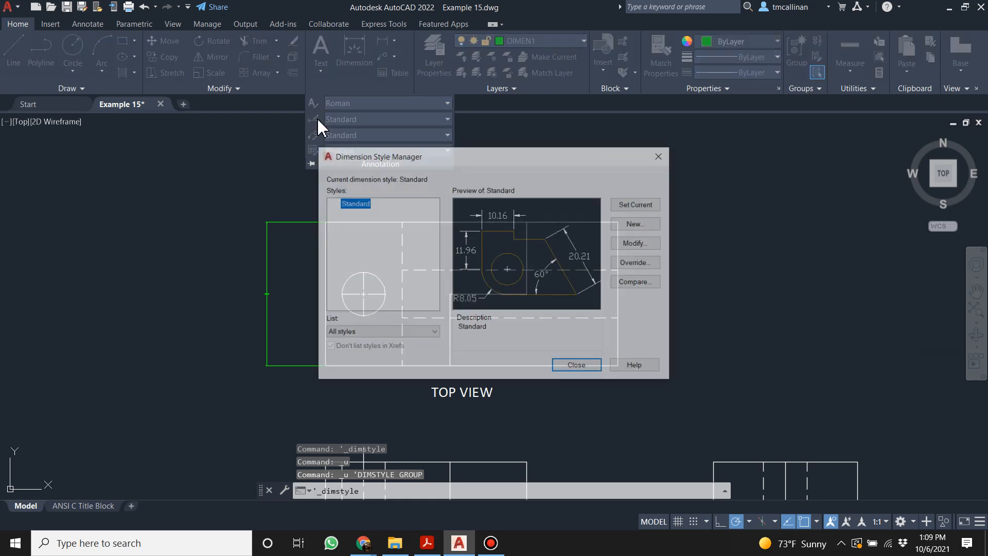
{"action": "left_click", "coordinate": [634, 243]}
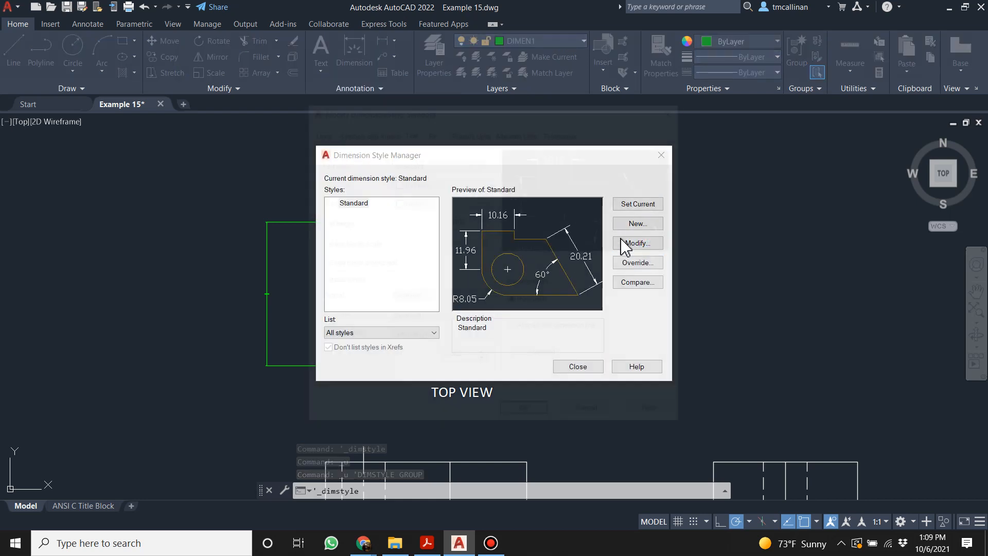
{"action": "left_click", "coordinate": [316, 132]}
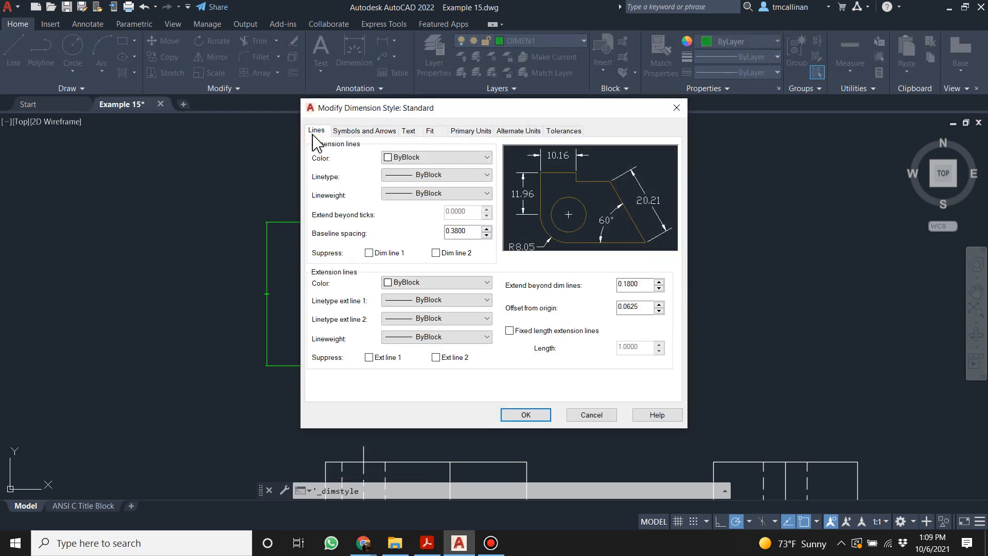
{"action": "left_click", "coordinate": [356, 131]}
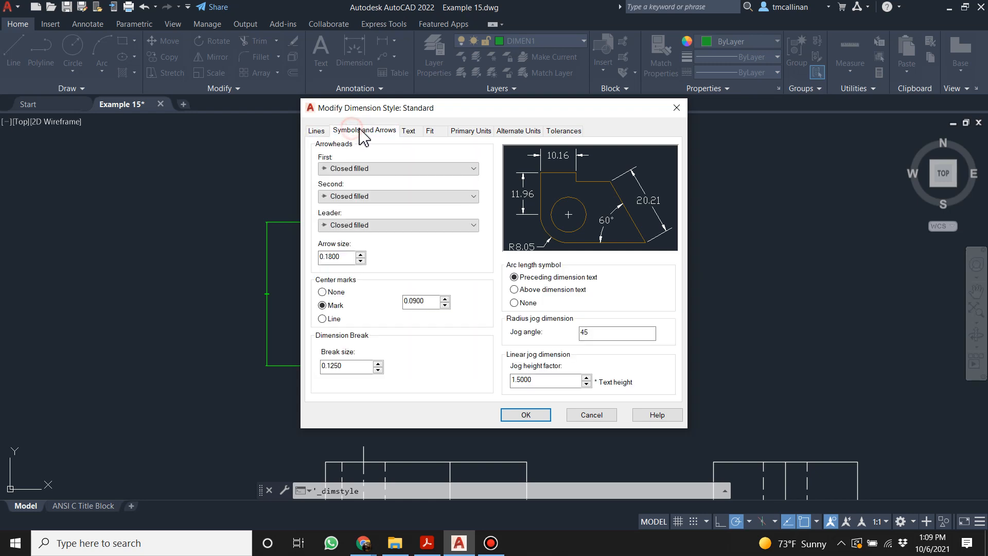
{"action": "left_click", "coordinate": [410, 132]}
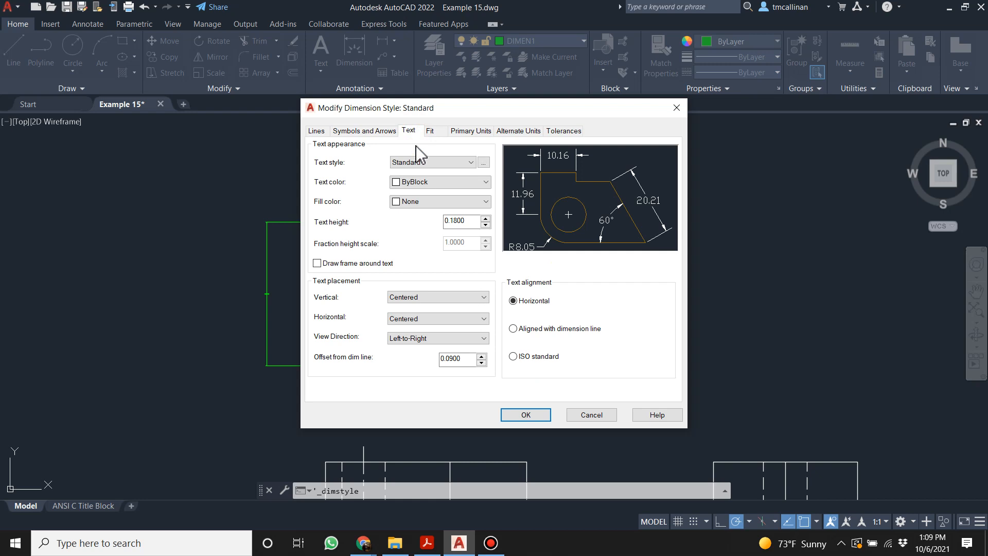
{"action": "left_click", "coordinate": [435, 132]}
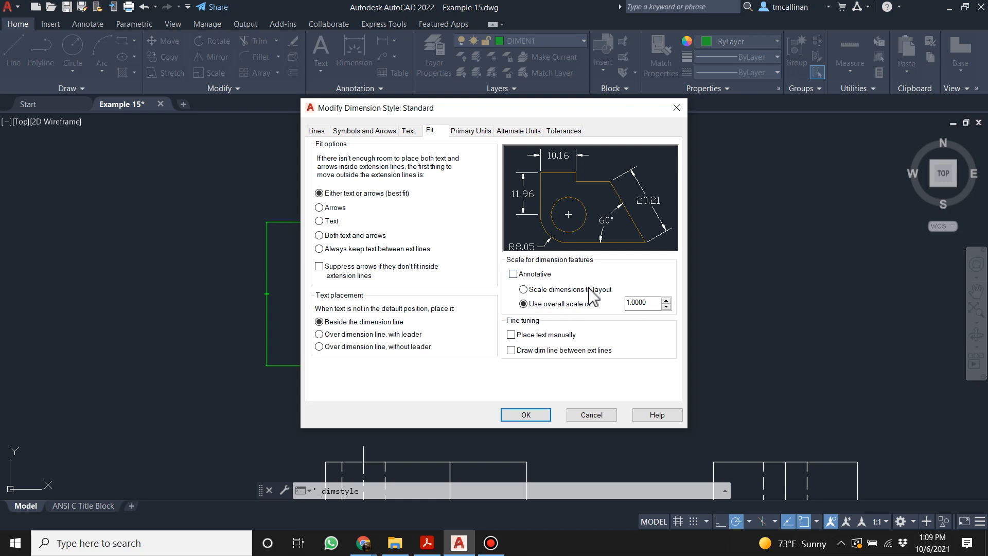
{"action": "double_click", "coordinate": [643, 302]}
{"action": "type", "text": "6"}
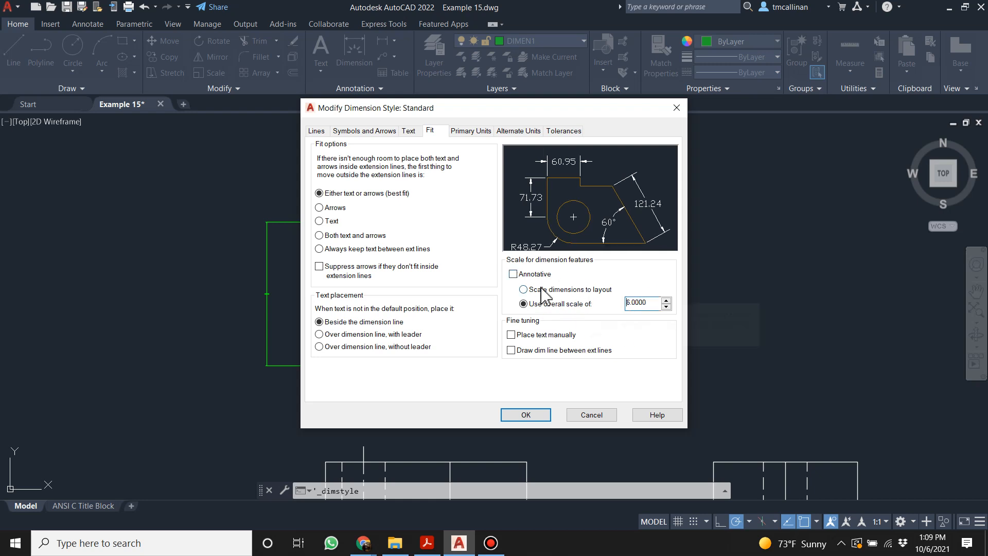
{"action": "left_click", "coordinate": [520, 419]}
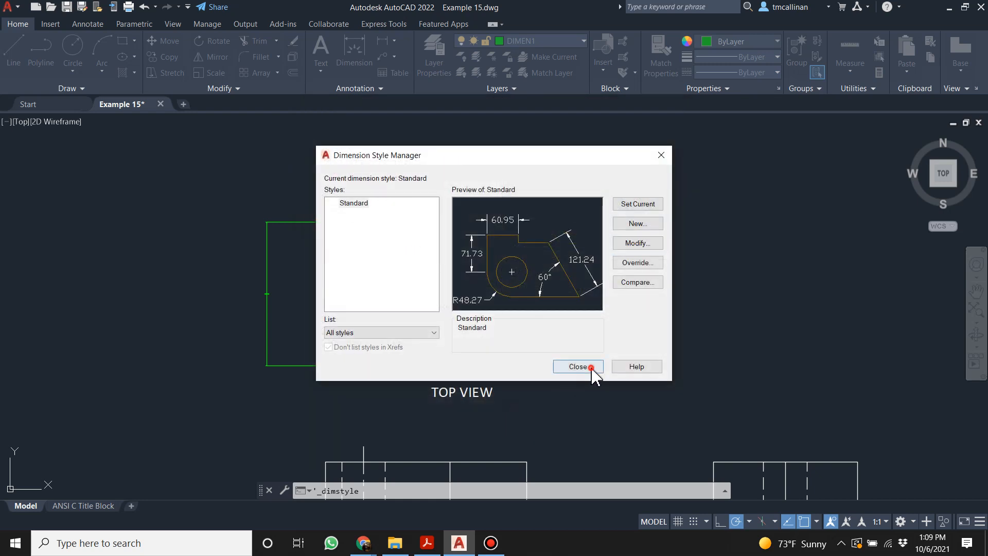
{"action": "left_click", "coordinate": [589, 367]}
{"action": "scroll", "coordinate": [211, 294], "scroll_direction": "up", "scroll_amount": 4}
{"action": "scroll", "coordinate": [355, 293], "scroll_direction": "down", "scroll_amount": 4}
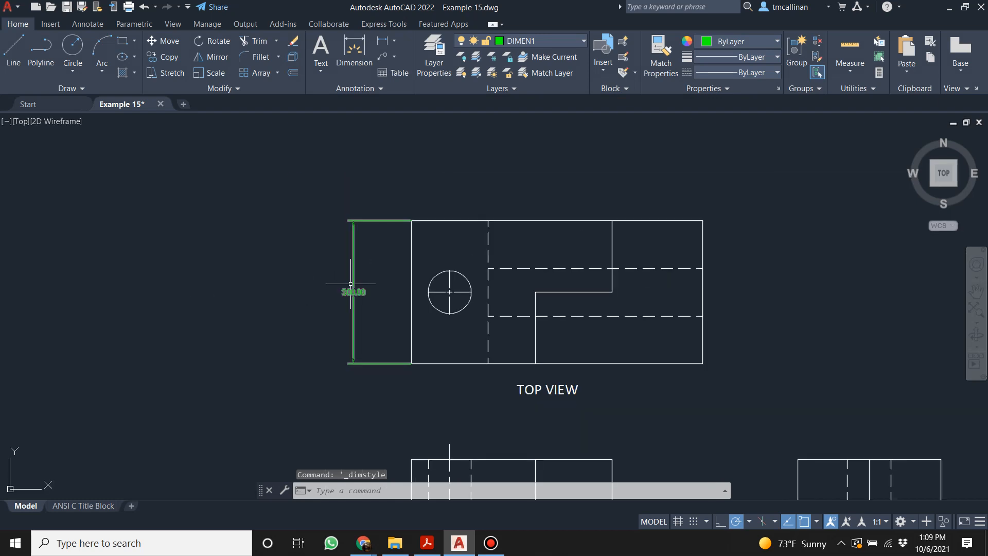
{"action": "scroll", "coordinate": [392, 269], "scroll_direction": "down", "scroll_amount": 5}
{"action": "scroll", "coordinate": [463, 268], "scroll_direction": "up", "scroll_amount": 2}
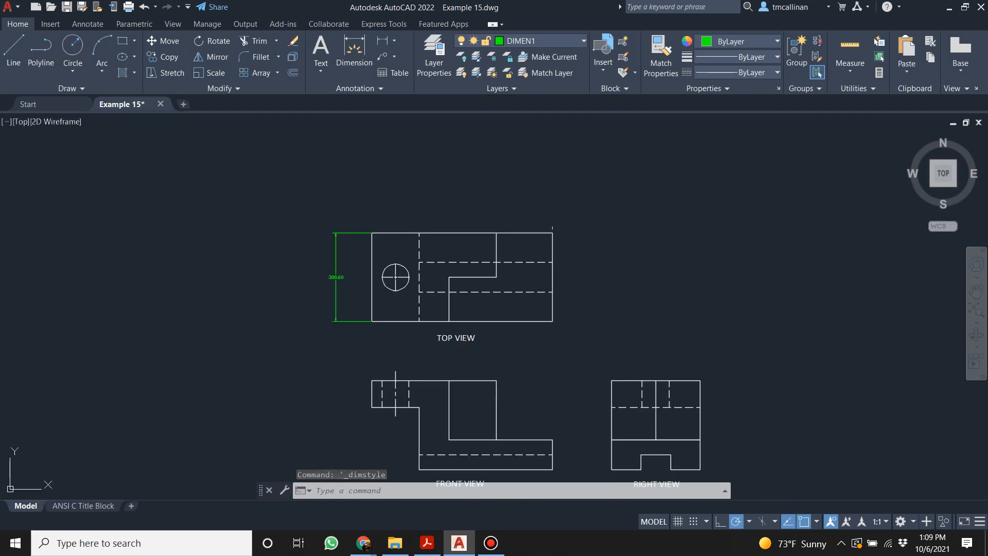
Set the overall scale for dimension features in the Standard dimension style to 10 and apply it to the drawing.
{"action": "left_click", "coordinate": [342, 91]}
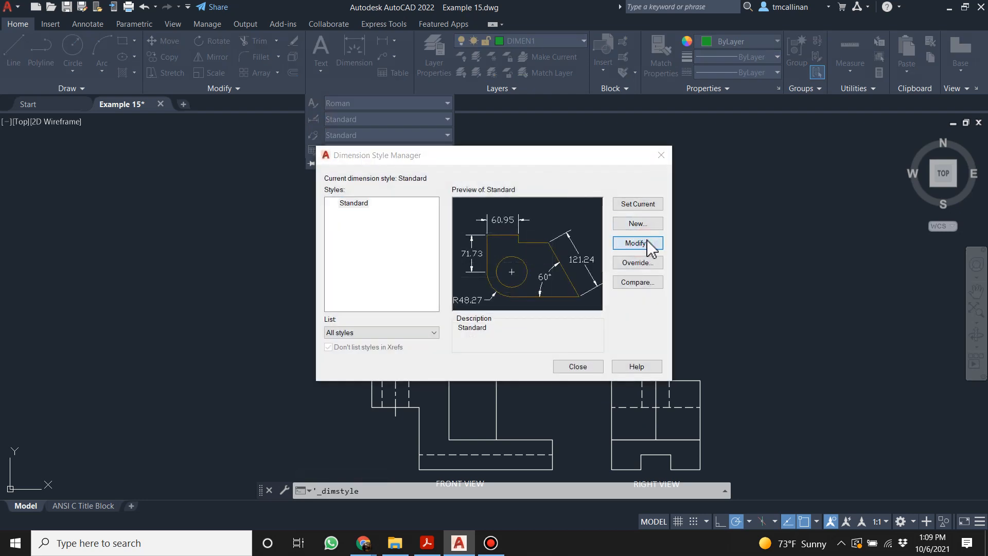
{"action": "left_click", "coordinate": [647, 243]}
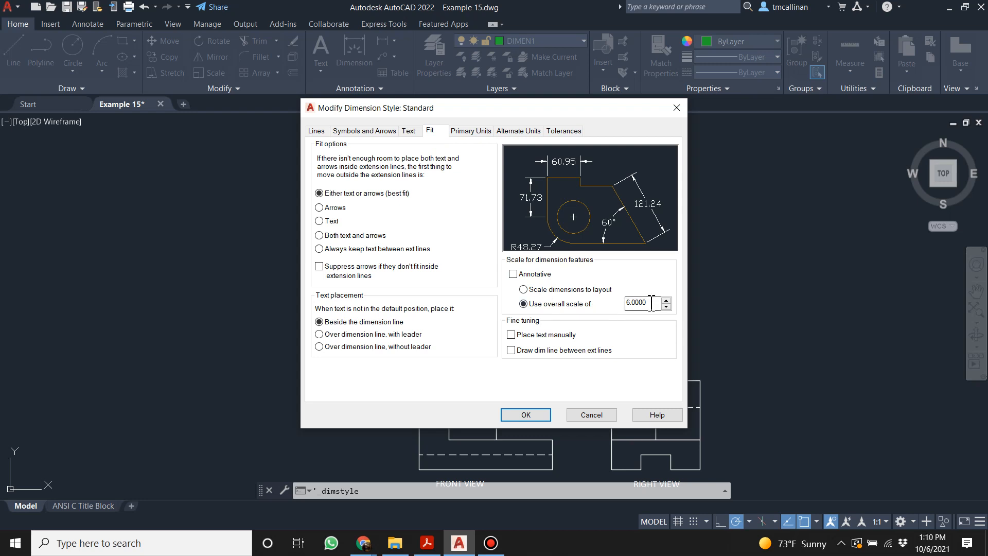
{"action": "left_click_drag", "start_coordinate": [651, 302], "coordinate": [609, 300]}
{"action": "type", "text": "10"}
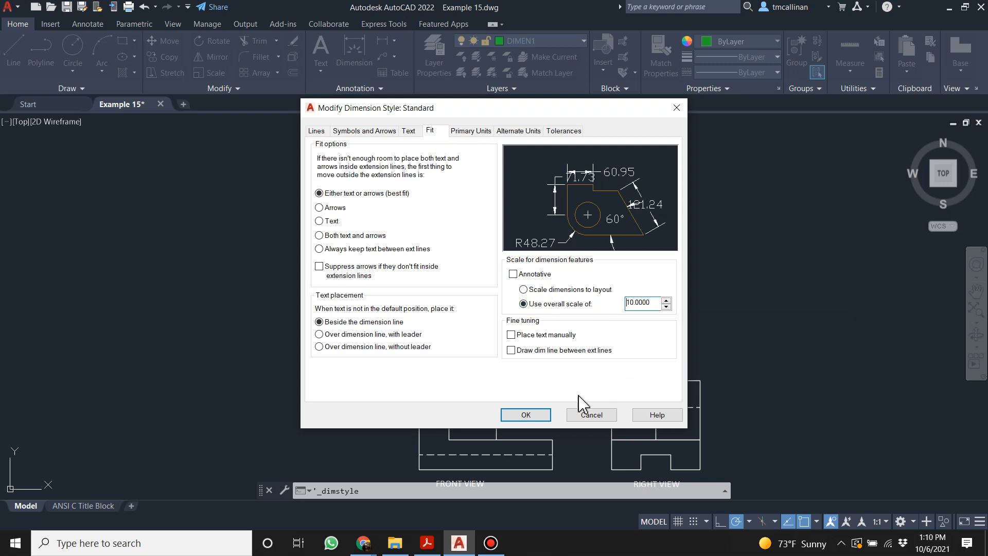
{"action": "left_click", "coordinate": [526, 415]}
{"action": "left_click", "coordinate": [566, 368]}
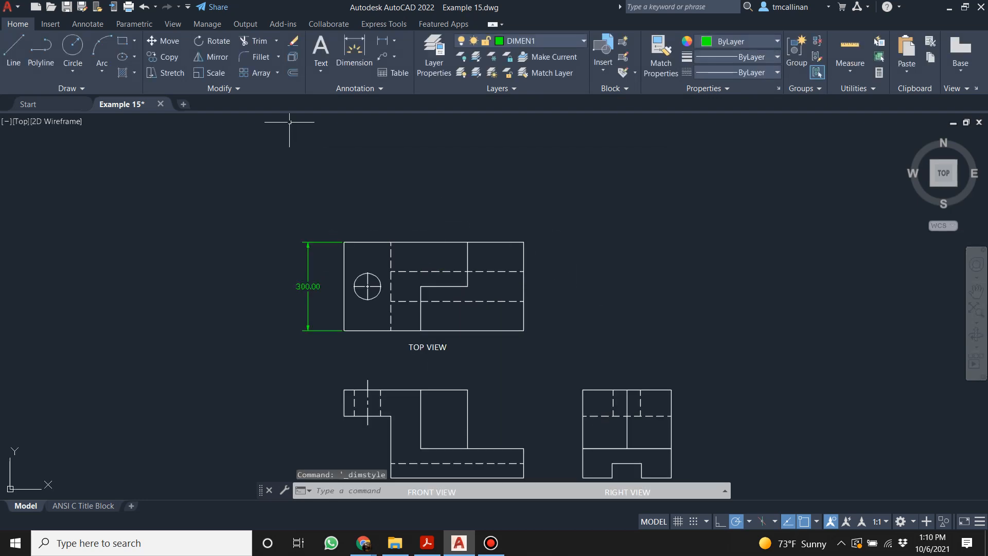
Dimension the top view's overall width, placing the dimension line above its upper edge.
{"action": "left_click", "coordinate": [354, 48]}
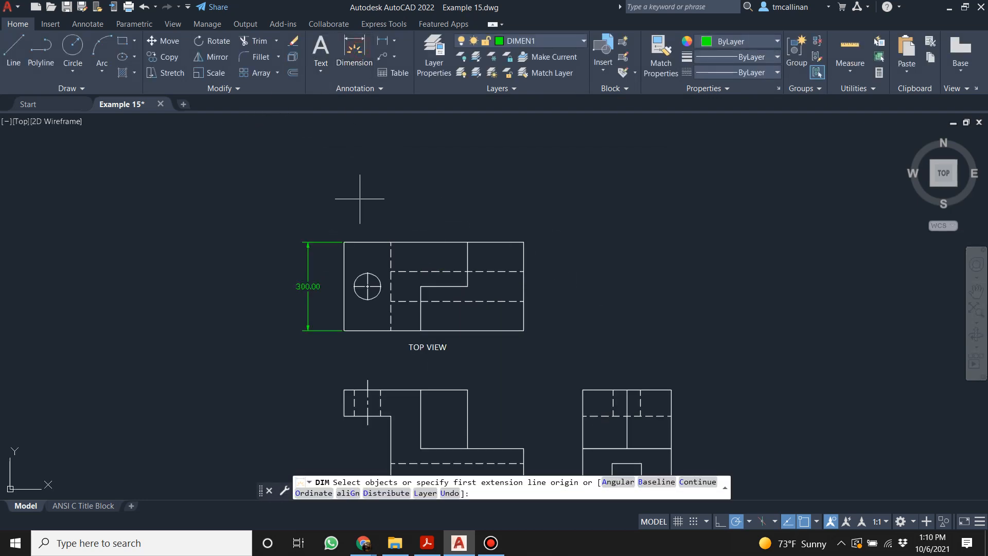
{"action": "left_click", "coordinate": [345, 241]}
{"action": "left_click", "coordinate": [524, 241]}
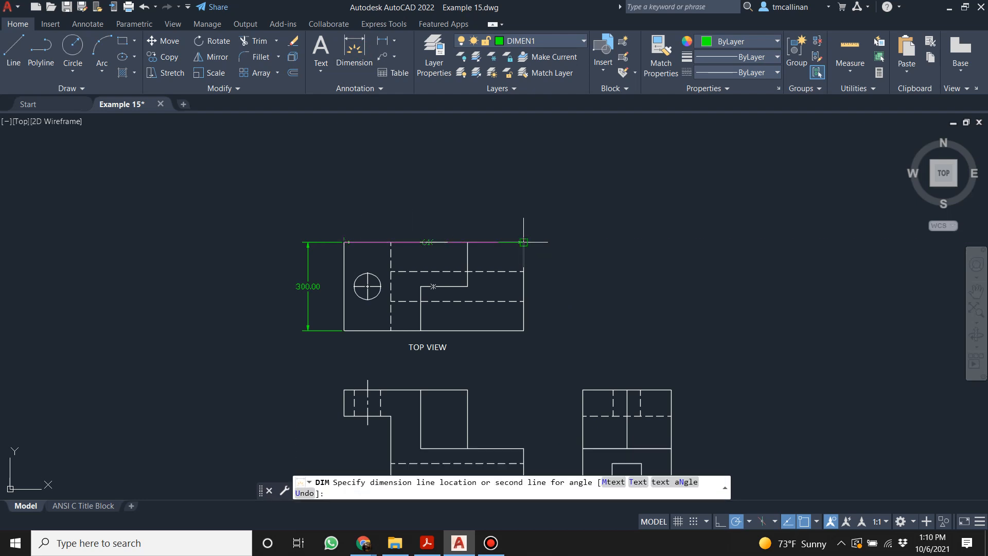
{"action": "left_click", "coordinate": [492, 208]}
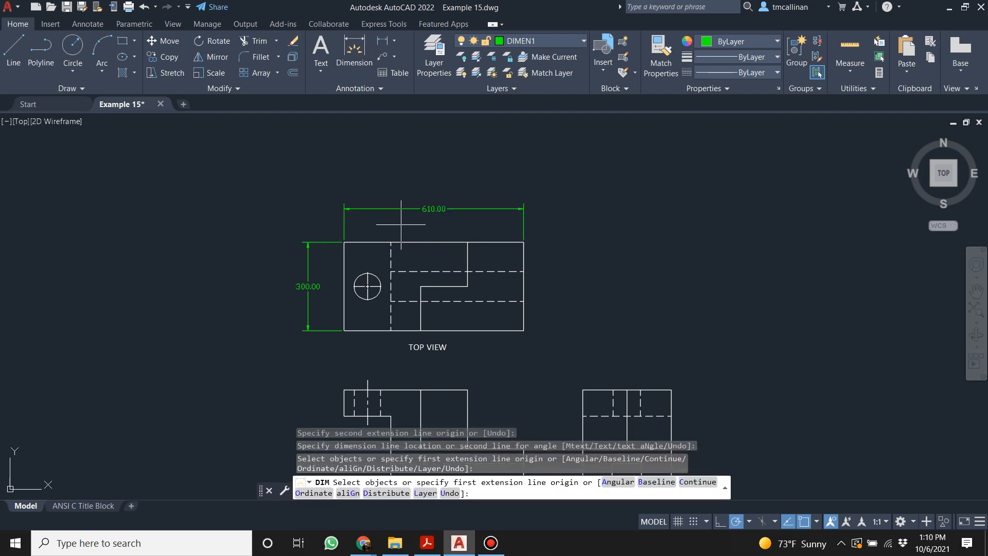
Check the Example 15 dimensions in the exercise PDF in Adobe Acrobat, and return to the AutoCAD drawing.
{"action": "left_click", "coordinate": [426, 543]}
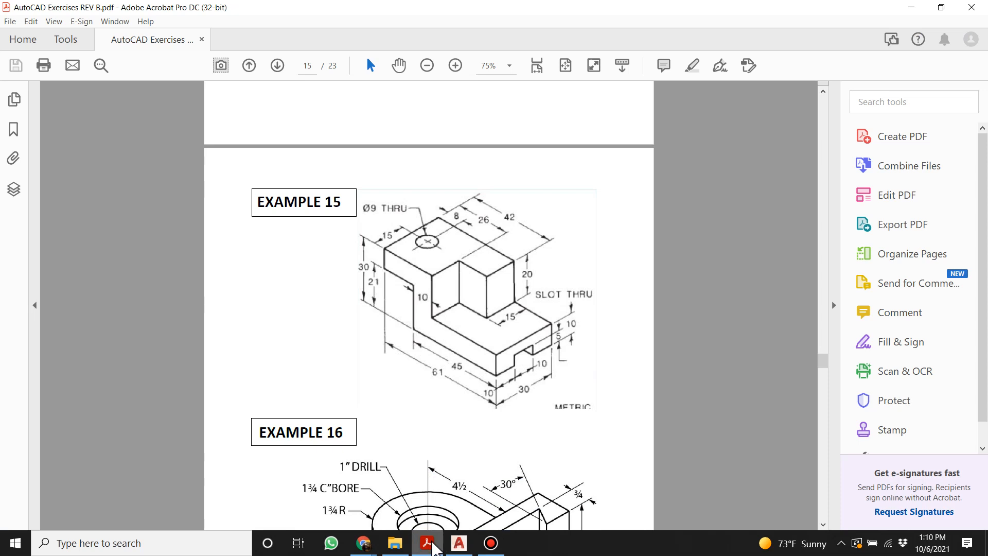
{"action": "scroll", "coordinate": [463, 363], "scroll_direction": "down", "scroll_amount": 1}
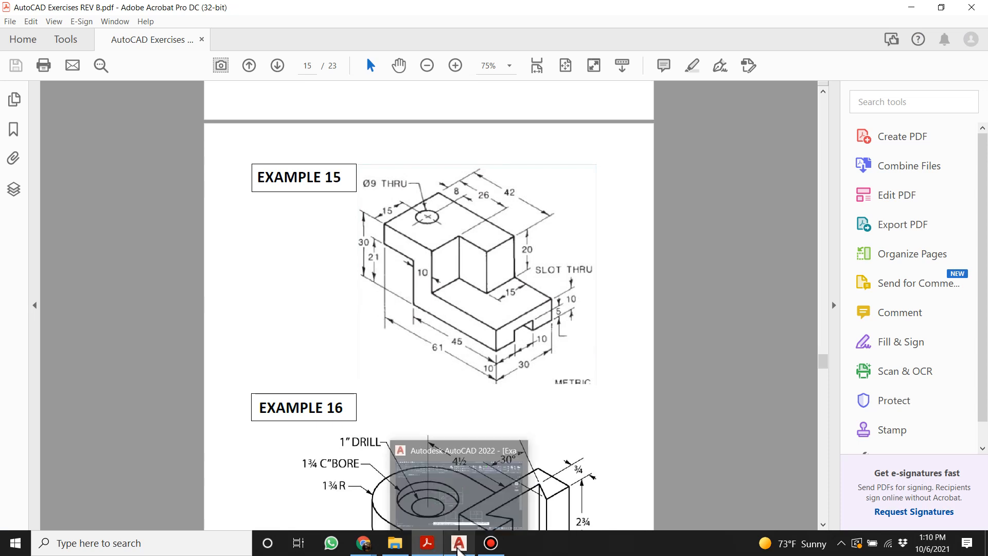
{"action": "left_click", "coordinate": [458, 546]}
{"action": "left_click", "coordinate": [427, 545]}
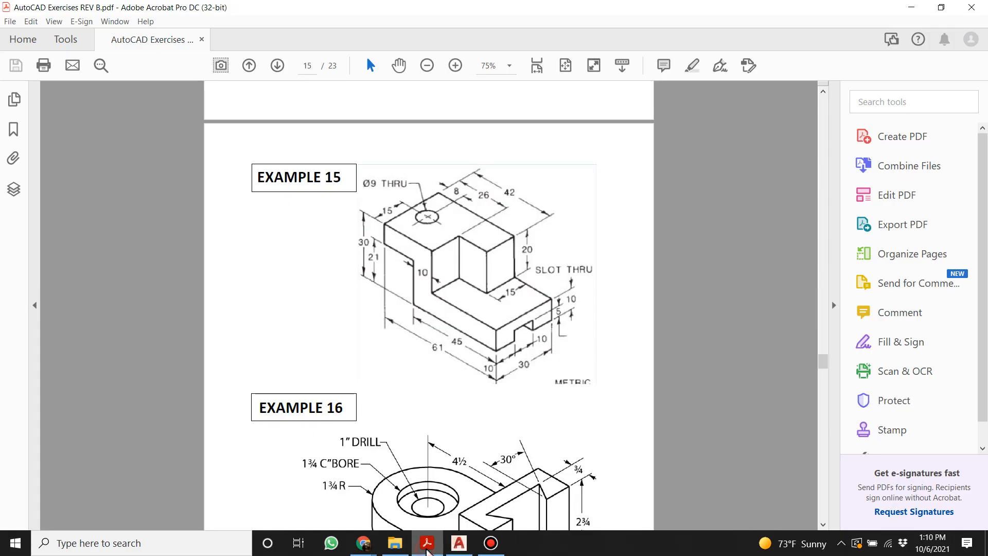
{"action": "left_click", "coordinate": [459, 544]}
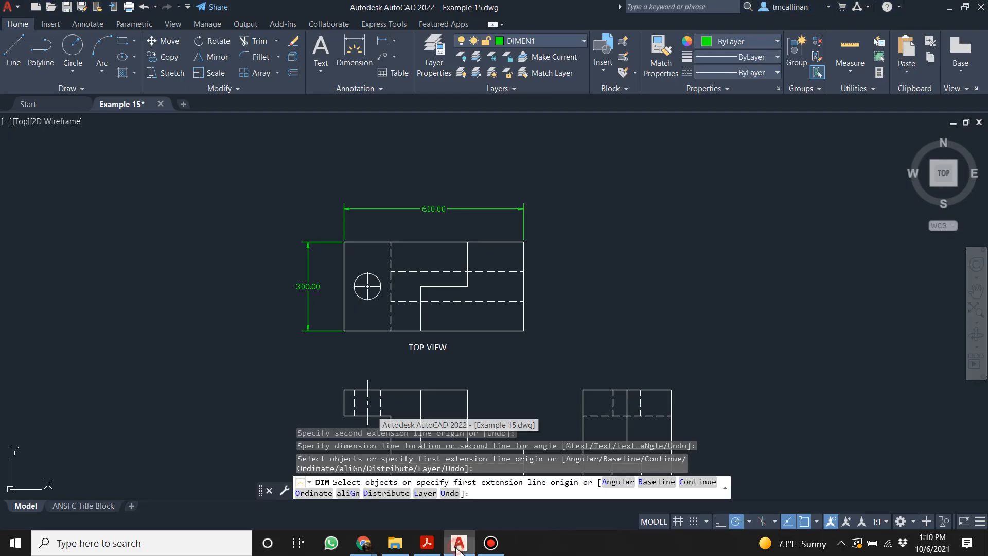
Set the Standard dimension style's measurement scale factor to 1, apply it, and end the Dimension command.
{"action": "left_click", "coordinate": [378, 89]}
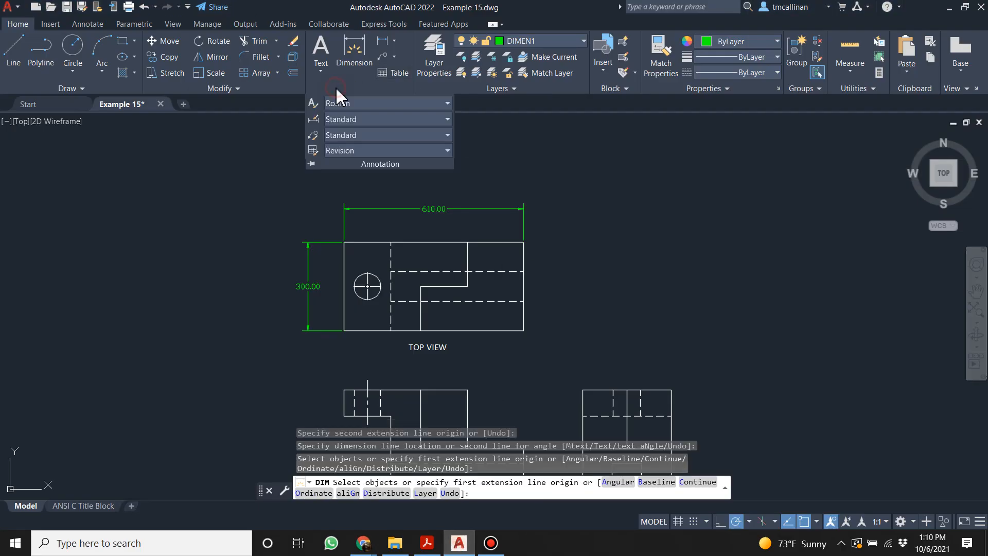
{"action": "left_click", "coordinate": [314, 121]}
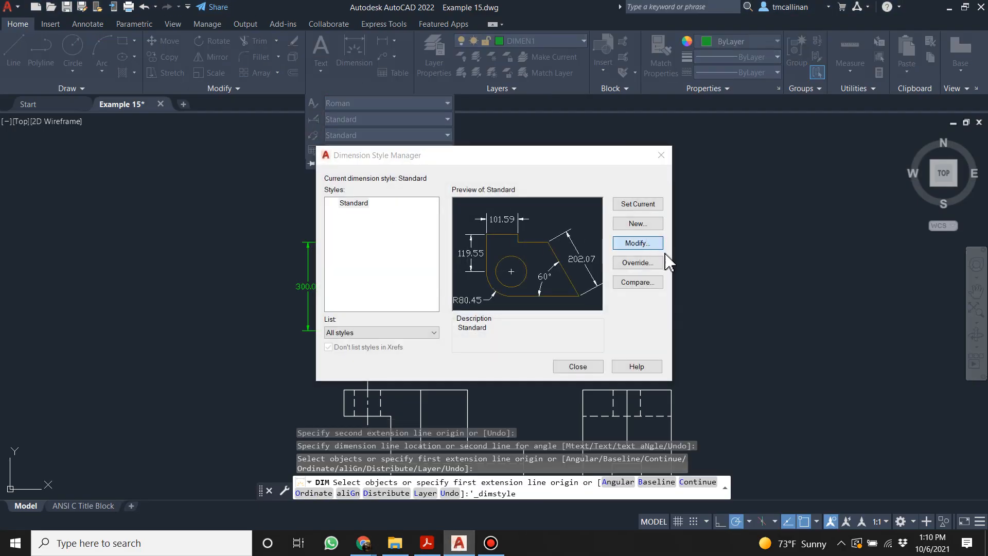
{"action": "left_click", "coordinate": [653, 245]}
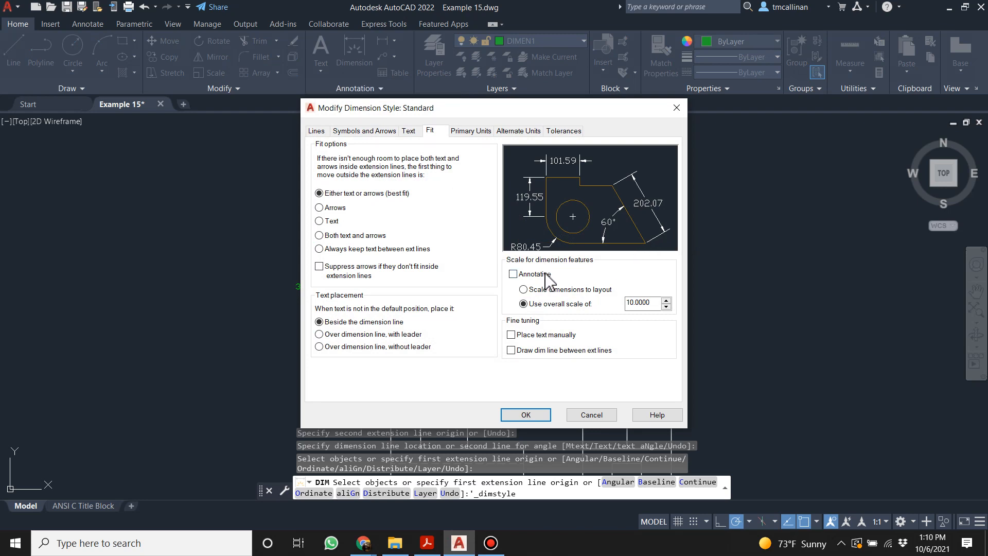
{"action": "left_click", "coordinate": [466, 133]}
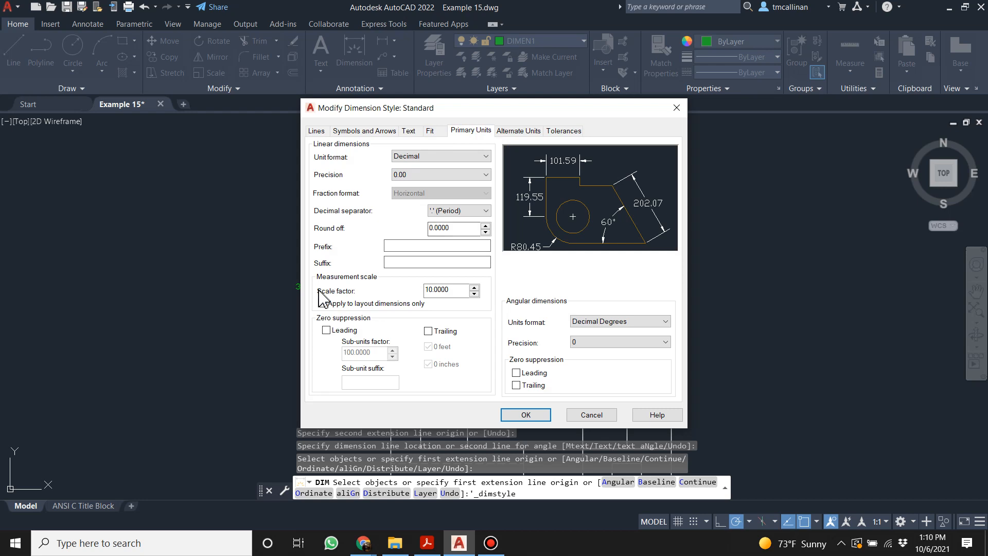
{"action": "double_click", "coordinate": [446, 289]}
{"action": "type", "text": "1"}
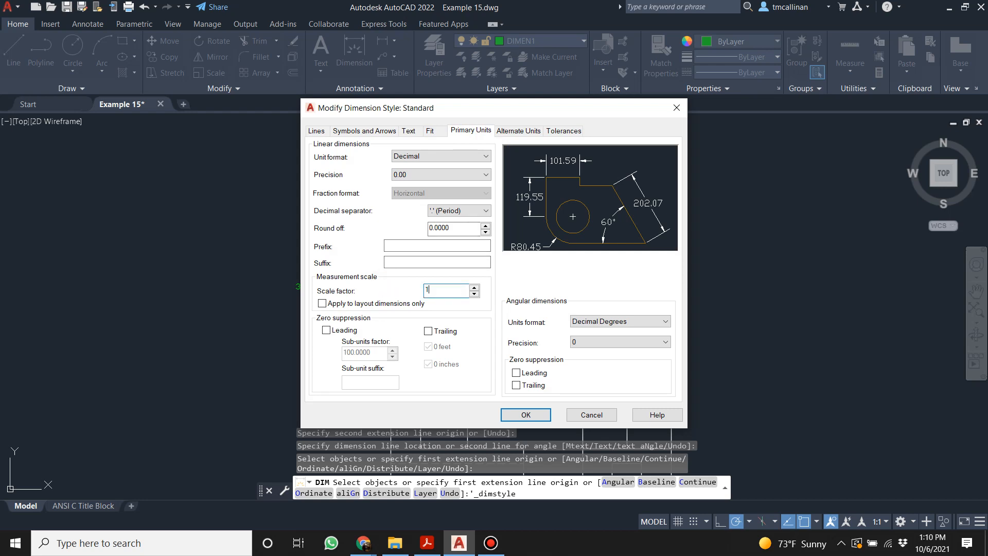
{"action": "left_click", "coordinate": [525, 415]}
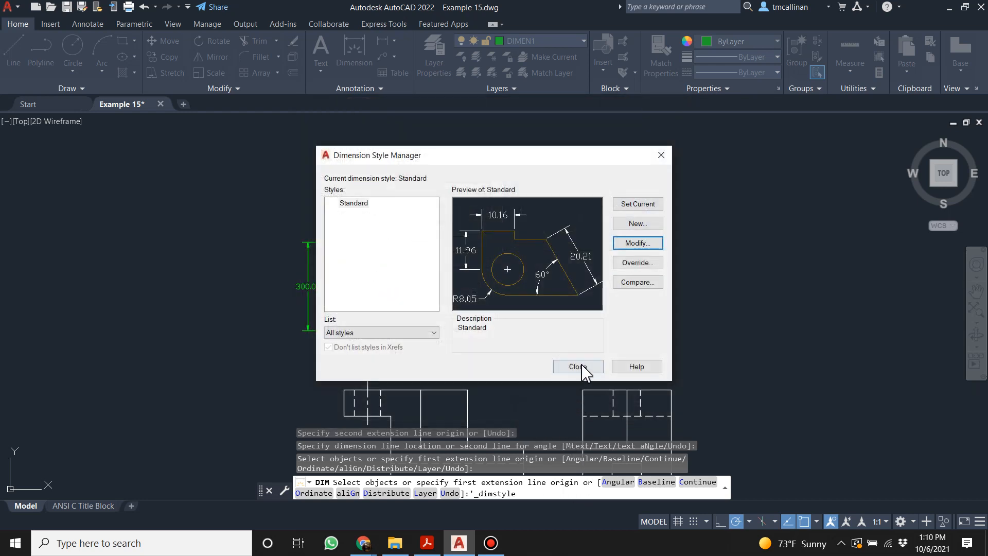
{"action": "left_click", "coordinate": [581, 363]}
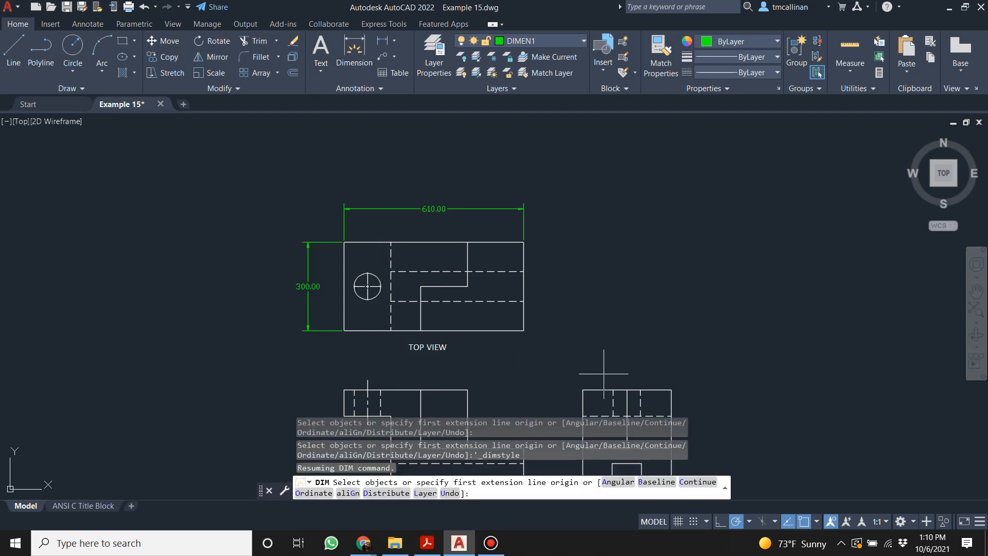
{"action": "key", "text": "Escape"}
{"action": "key", "text": "Escape"}
{"action": "key", "text": "Escape"}
{"action": "scroll", "coordinate": [456, 230], "scroll_direction": "up", "scroll_amount": 2}
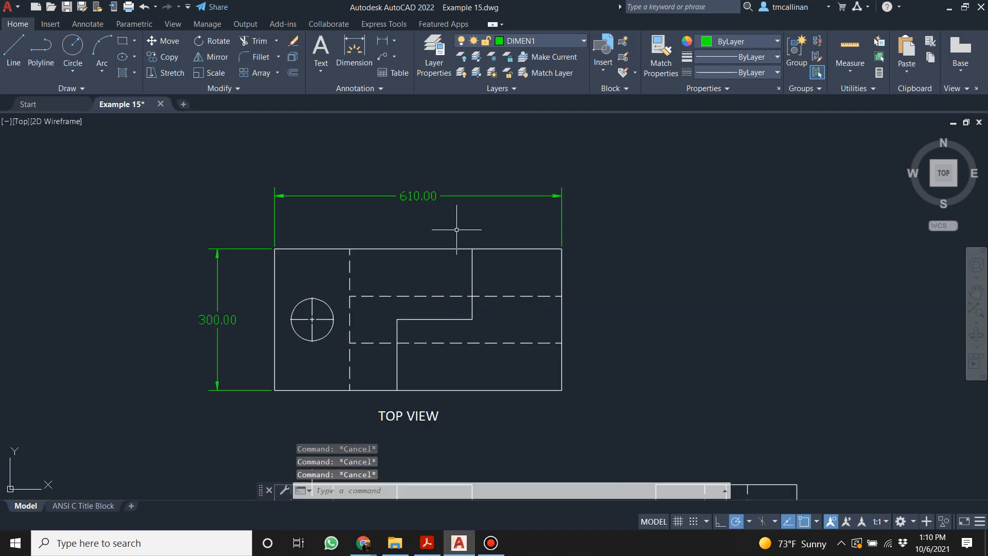
Try an overall scale of 20 for dimension features in the Standard style, and undo that scale change.
{"action": "left_click", "coordinate": [356, 88]}
{"action": "left_click", "coordinate": [313, 118]}
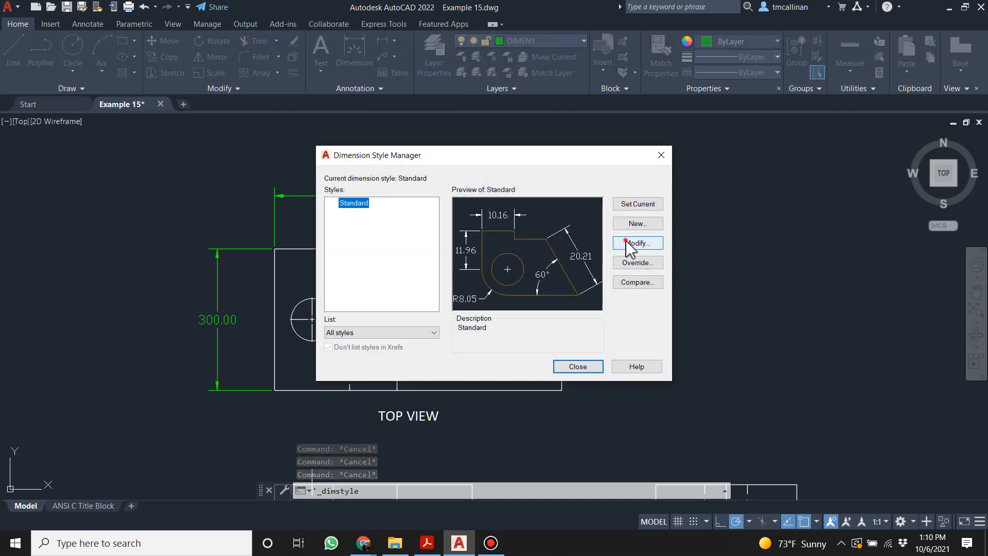
{"action": "left_click", "coordinate": [638, 242]}
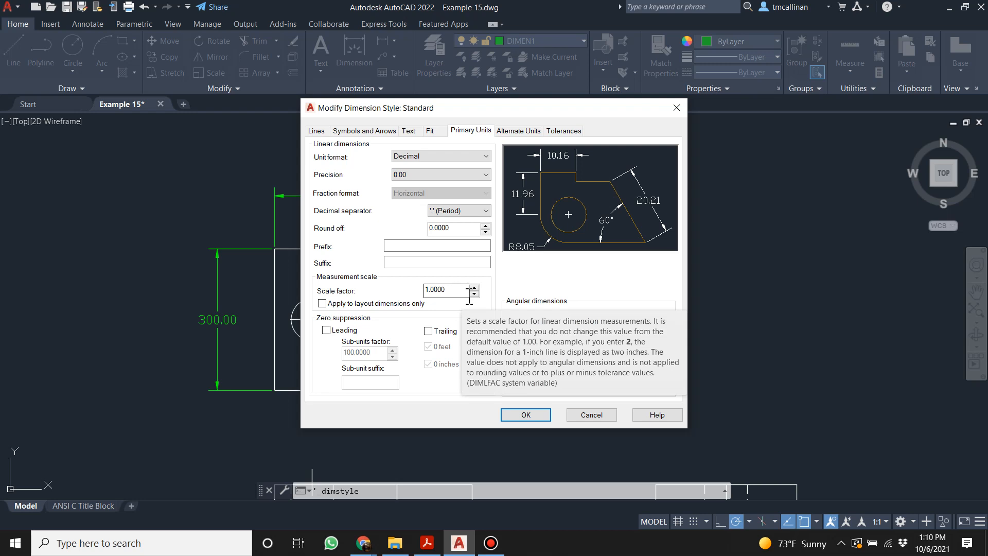
{"action": "left_click", "coordinate": [431, 131]}
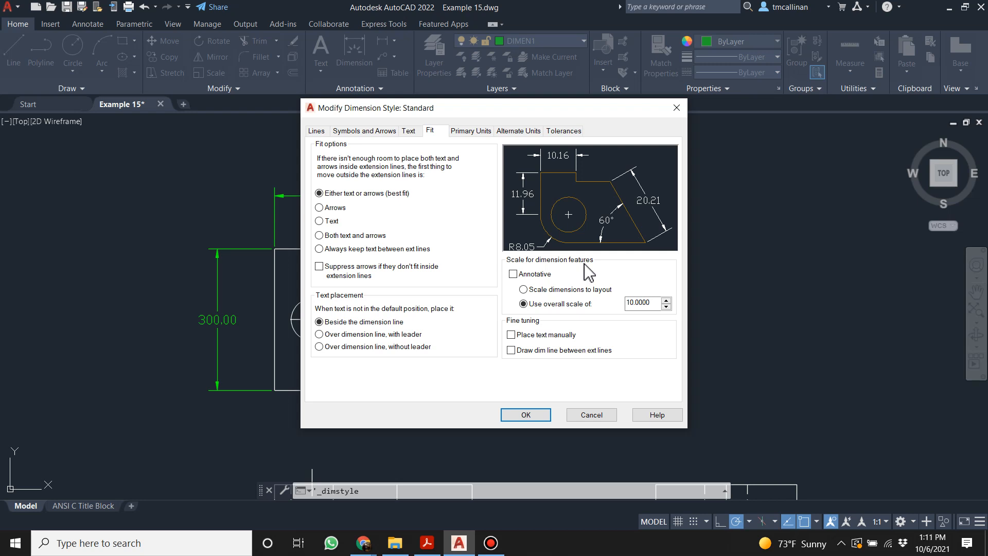
{"action": "double_click", "coordinate": [653, 303]}
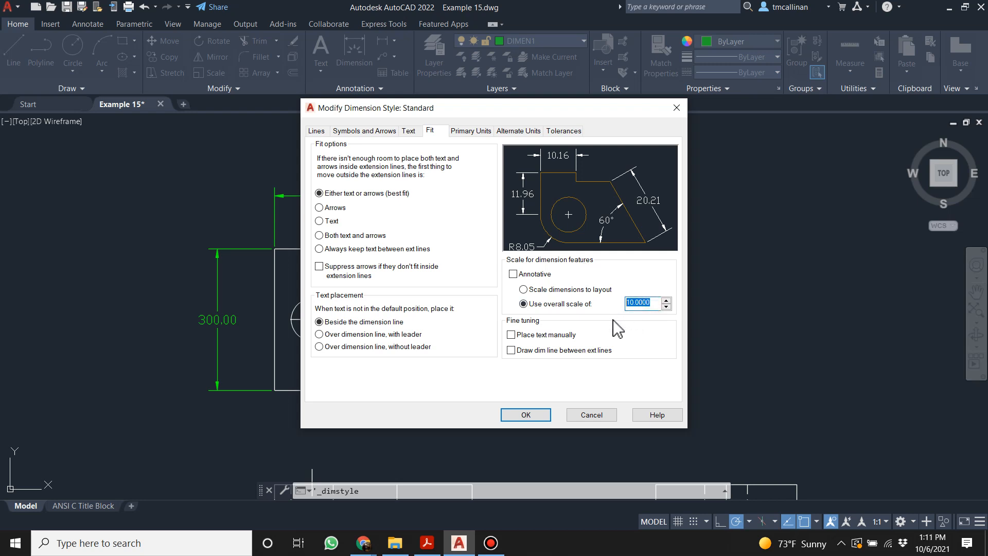
{"action": "type", "text": "20"}
{"action": "left_click", "coordinate": [525, 414]}
{"action": "left_click", "coordinate": [566, 366]}
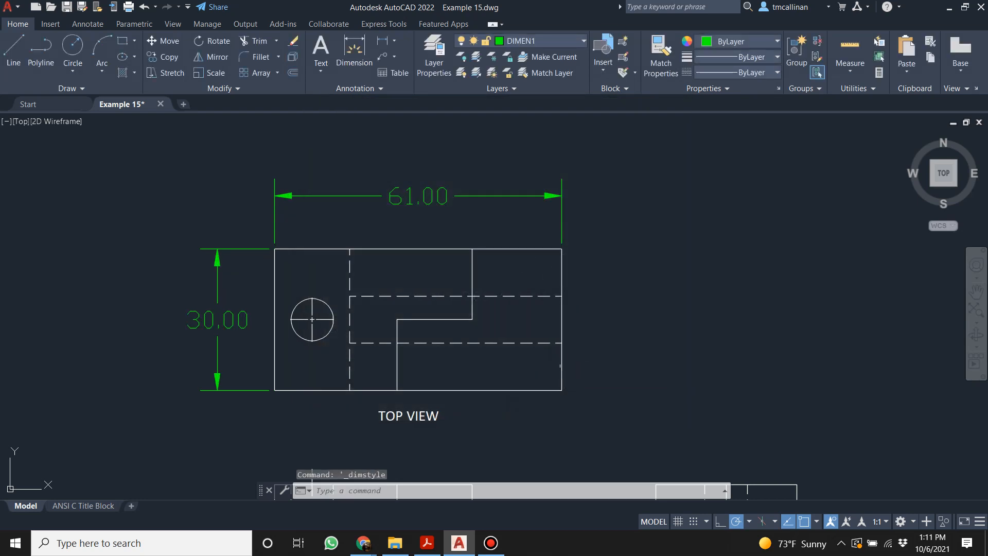
{"action": "key", "text": "ctrl+z"}
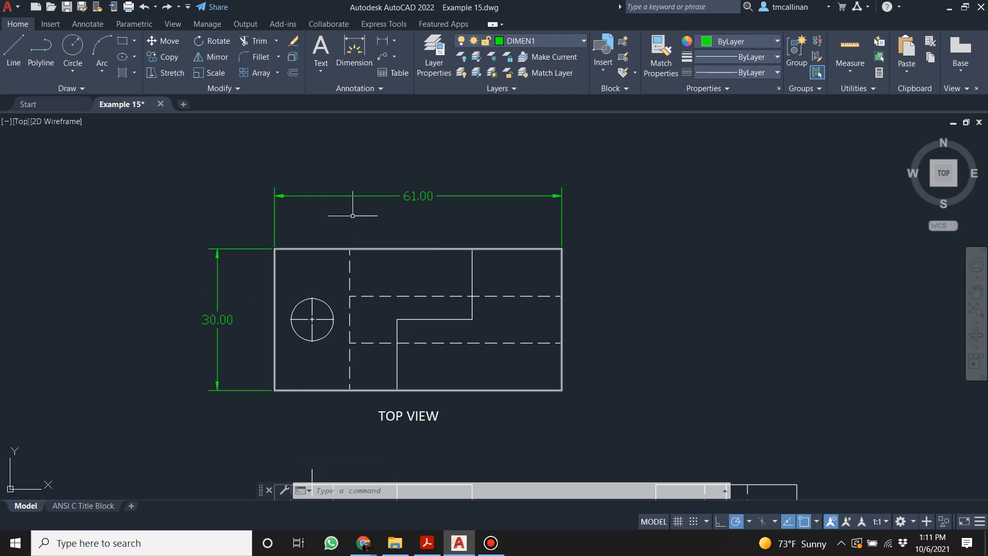
Review the Standard dimension style's overall scale for dimension features and its measurement scale factor.
{"action": "left_click", "coordinate": [360, 88]}
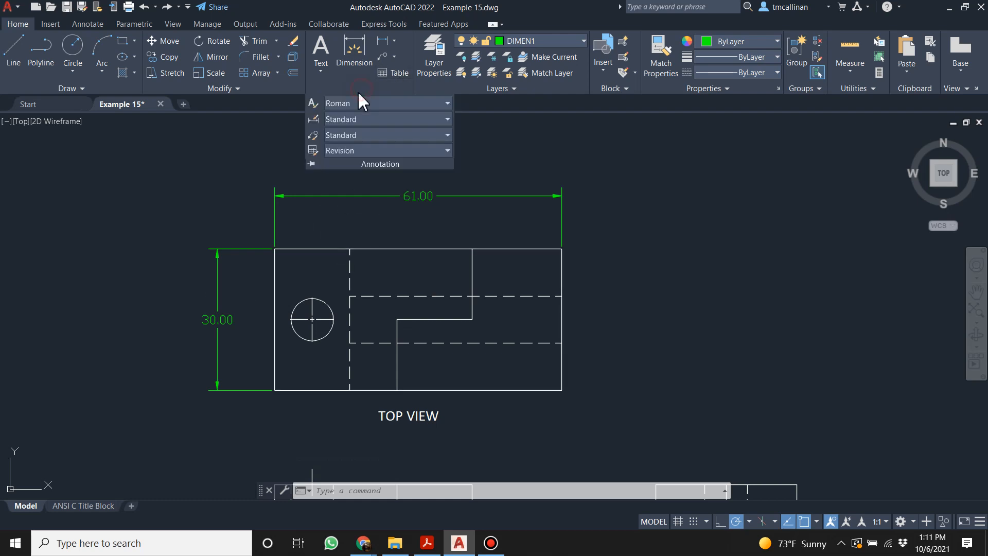
{"action": "left_click", "coordinate": [310, 120]}
{"action": "left_click", "coordinate": [628, 246]}
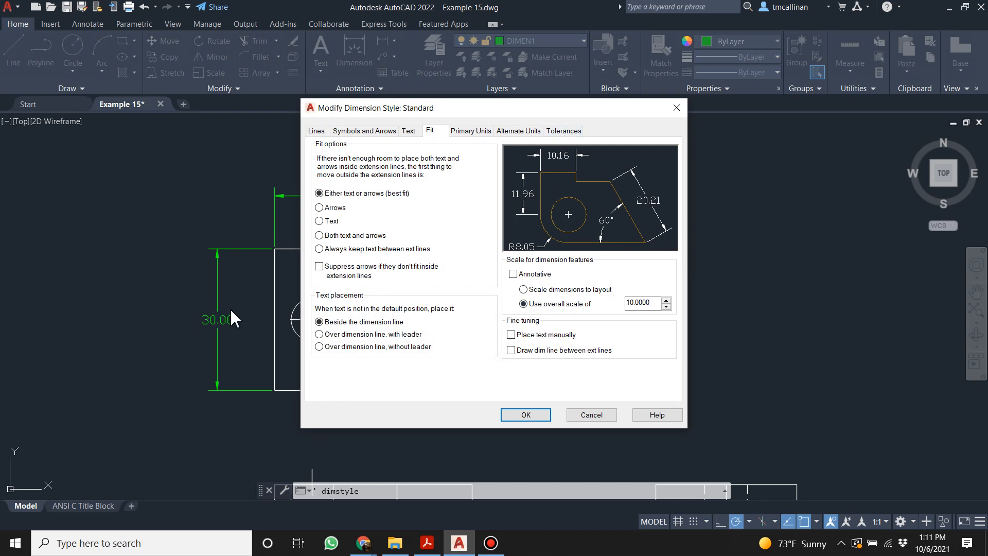
{"action": "left_click", "coordinate": [458, 132]}
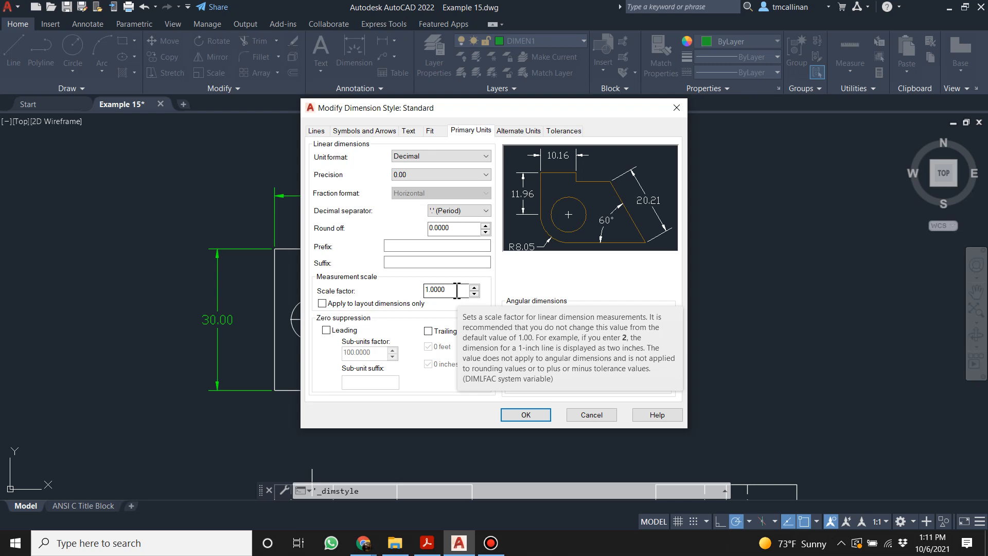
{"action": "left_click", "coordinate": [516, 415]}
{"action": "left_click", "coordinate": [584, 366]}
{"action": "scroll", "coordinate": [432, 265], "scroll_direction": "down", "scroll_amount": 2}
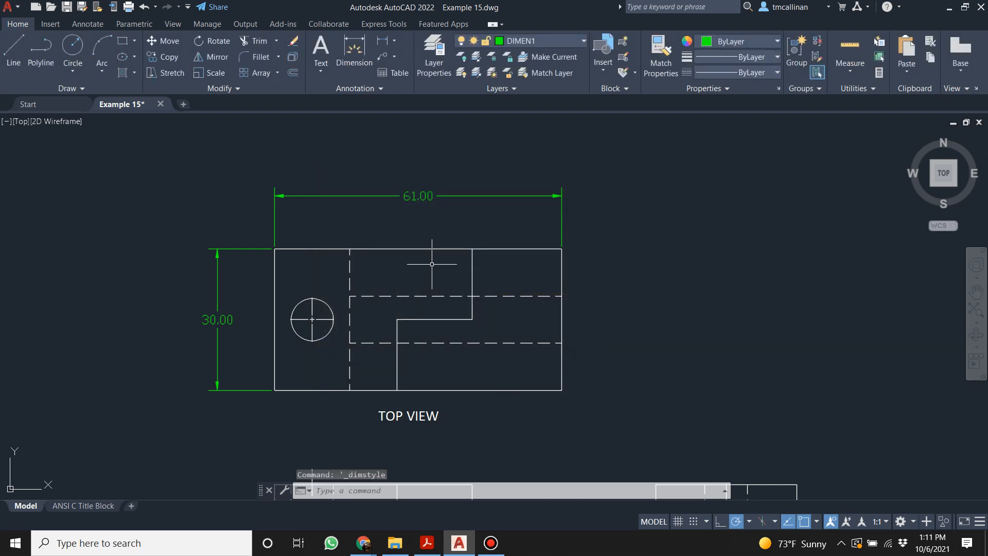
Compare with the Example 15 exercise sheet in Adobe Acrobat, and set the Standard dimension style's linear precision to 0 in AutoCAD.
{"action": "left_click", "coordinate": [424, 547]}
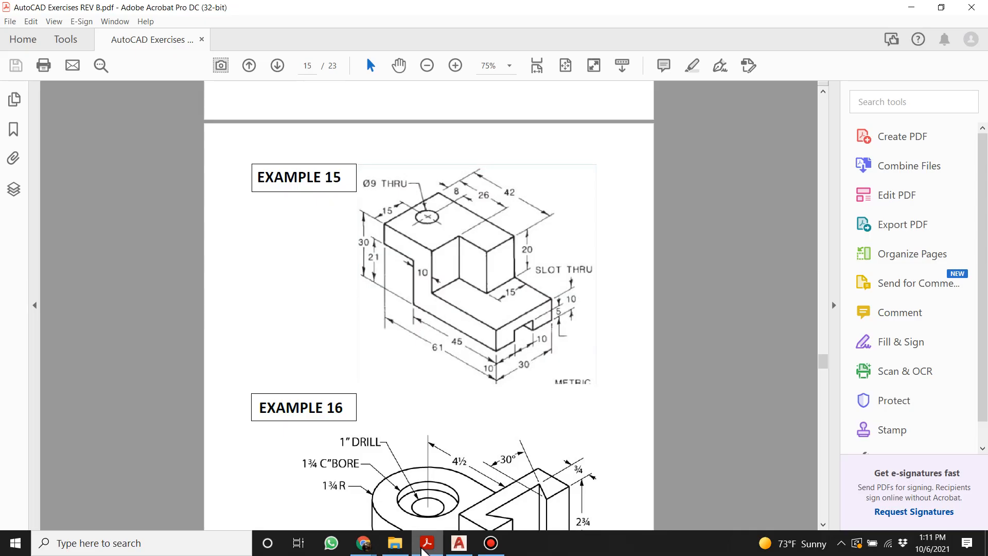
{"action": "left_click", "coordinate": [458, 543]}
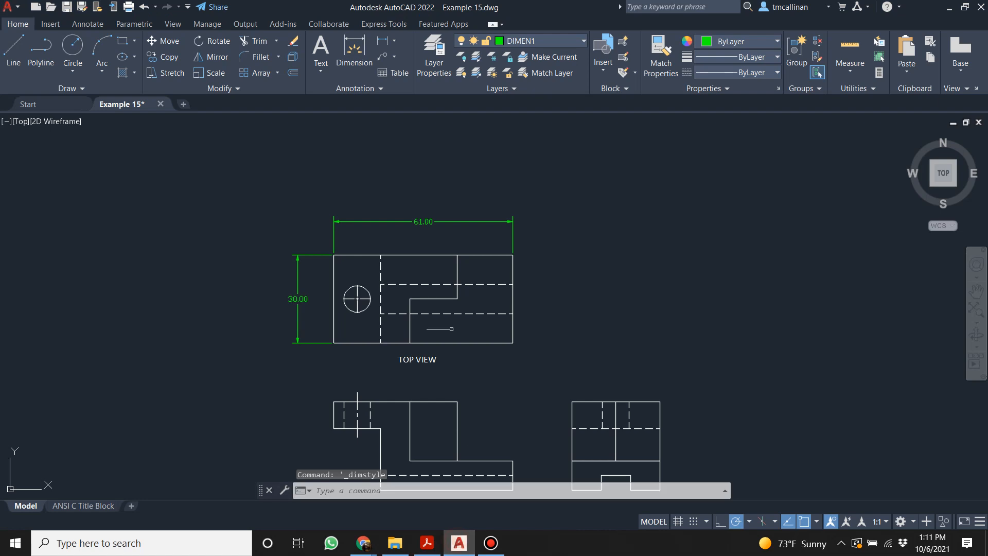
{"action": "left_click", "coordinate": [354, 88]}
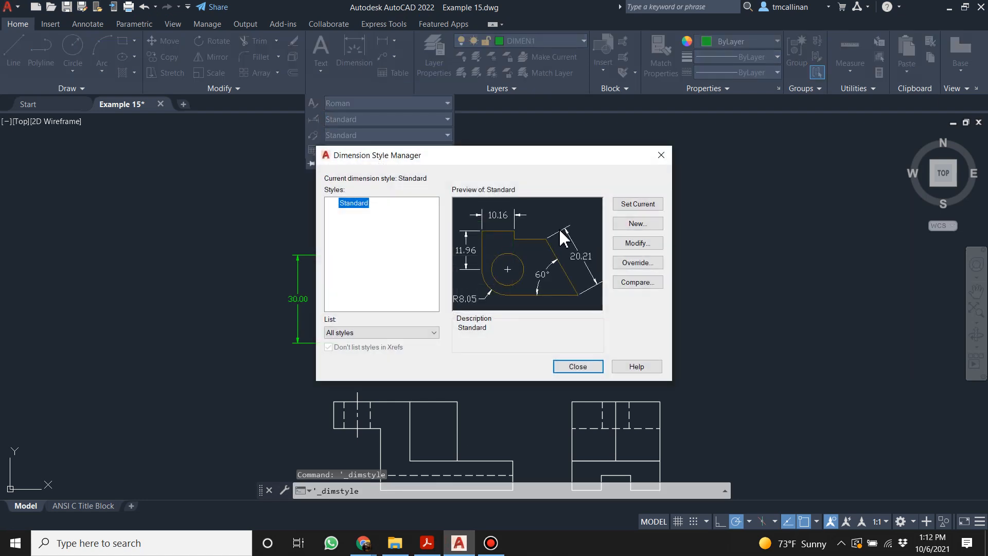
{"action": "left_click", "coordinate": [638, 246]}
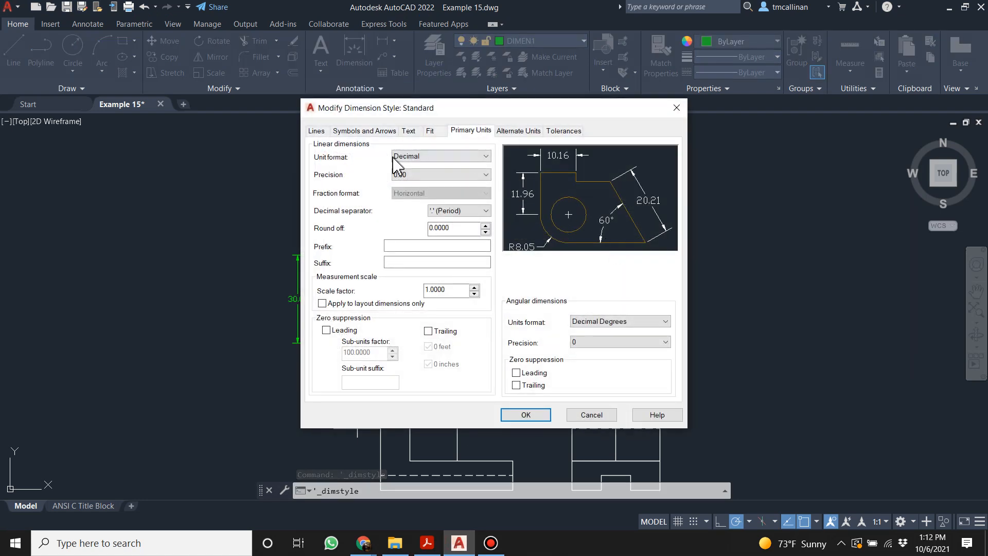
{"action": "left_click", "coordinate": [413, 175]}
{"action": "left_click", "coordinate": [412, 185]}
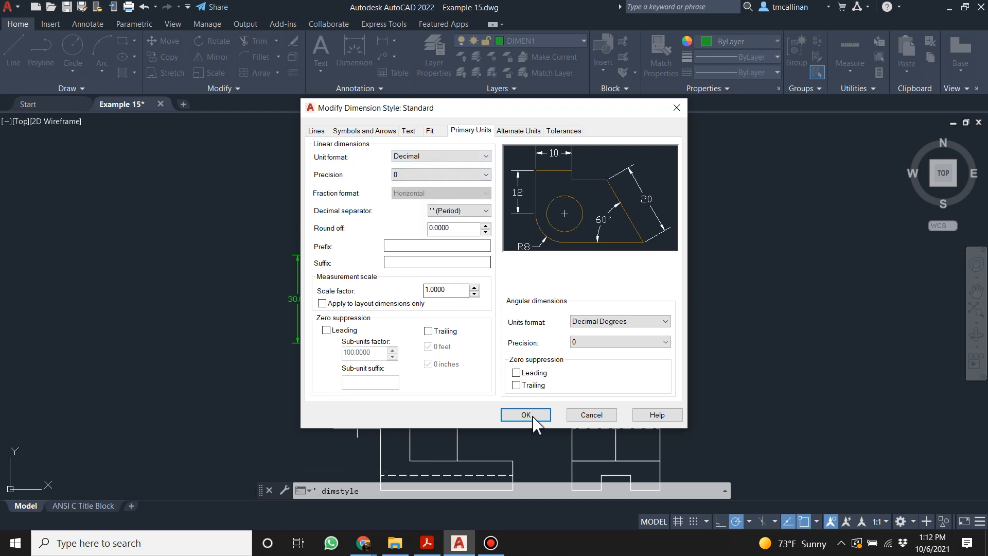
{"action": "left_click", "coordinate": [530, 416]}
{"action": "left_click", "coordinate": [573, 369]}
{"action": "scroll", "coordinate": [464, 235], "scroll_direction": "down", "scroll_amount": 2}
{"action": "scroll", "coordinate": [393, 298], "scroll_direction": "up", "scroll_amount": 6}
{"action": "scroll", "coordinate": [393, 298], "scroll_direction": "down", "scroll_amount": 4}
{"action": "middle_click_drag", "start_coordinate": [365, 274], "coordinate": [472, 267]}
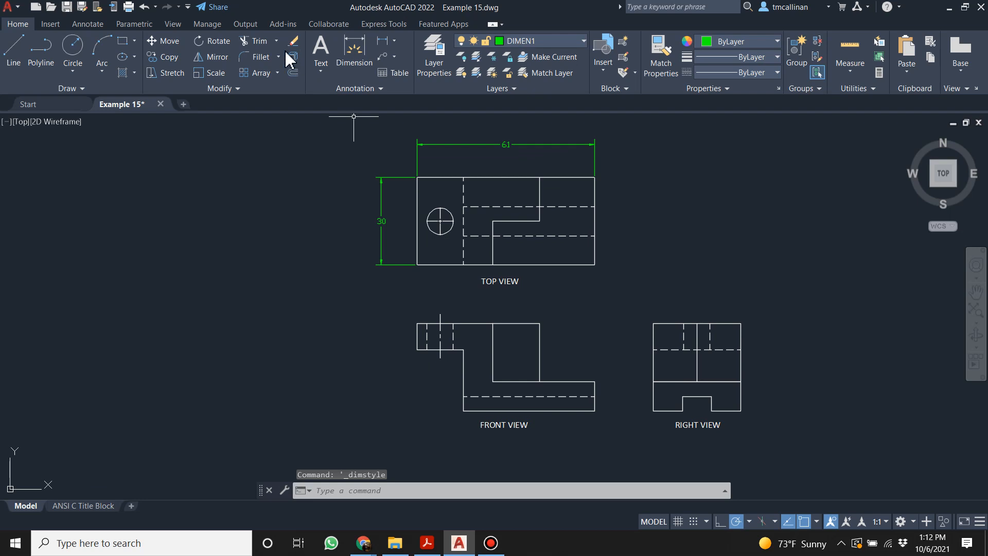
Dimension the thickness of the raised left end in the front view, placing the vertical dimension outside its left edge.
{"action": "left_click", "coordinate": [353, 51]}
{"action": "scroll", "coordinate": [435, 344], "scroll_direction": "up", "scroll_amount": 2}
{"action": "left_click", "coordinate": [404, 351]}
{"action": "left_click", "coordinate": [406, 311]}
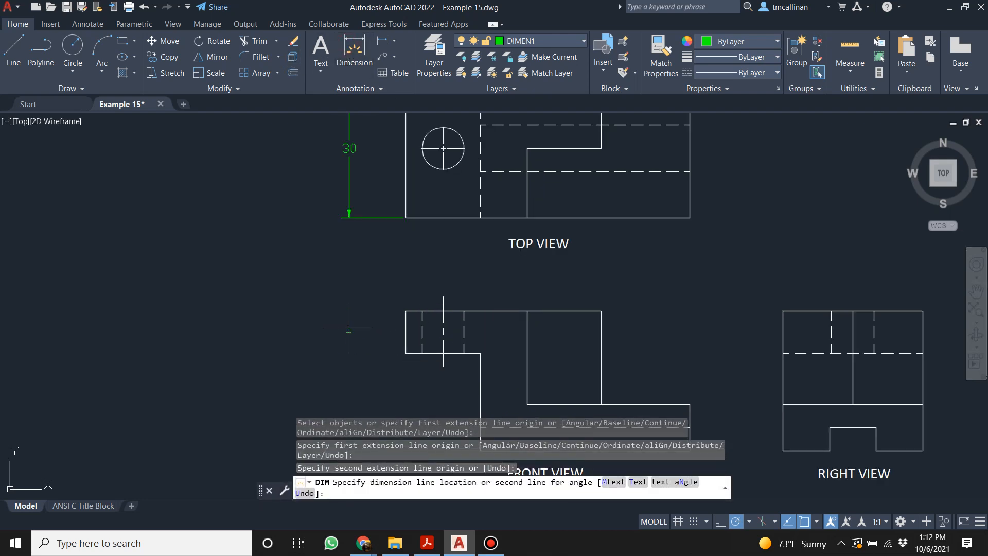
{"action": "left_click", "coordinate": [348, 327]}
{"action": "scroll", "coordinate": [410, 318], "scroll_direction": "down", "scroll_amount": 2}
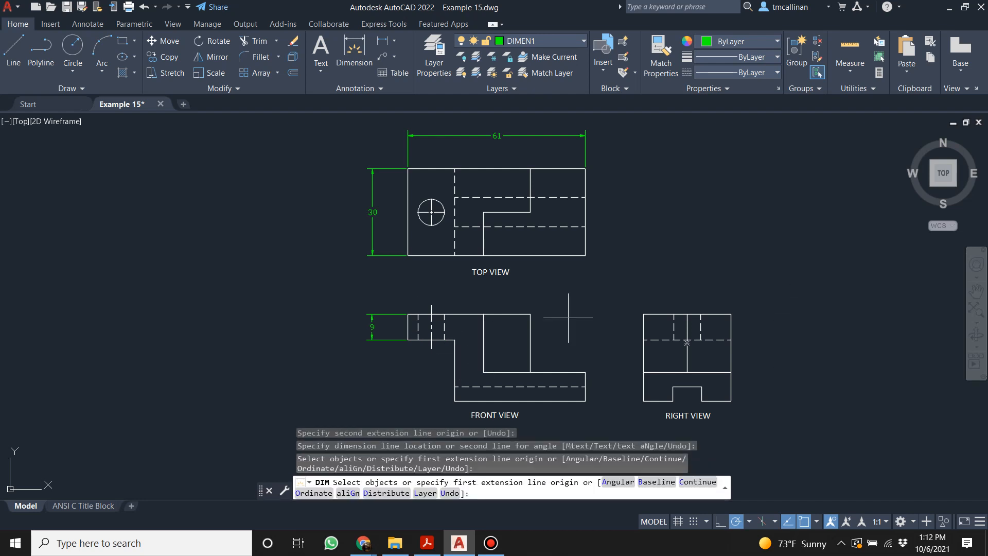
Add a diameter dimension to the hole in the top view, placing its text below and left of the part.
{"action": "scroll", "coordinate": [427, 225], "scroll_direction": "up", "scroll_amount": 2}
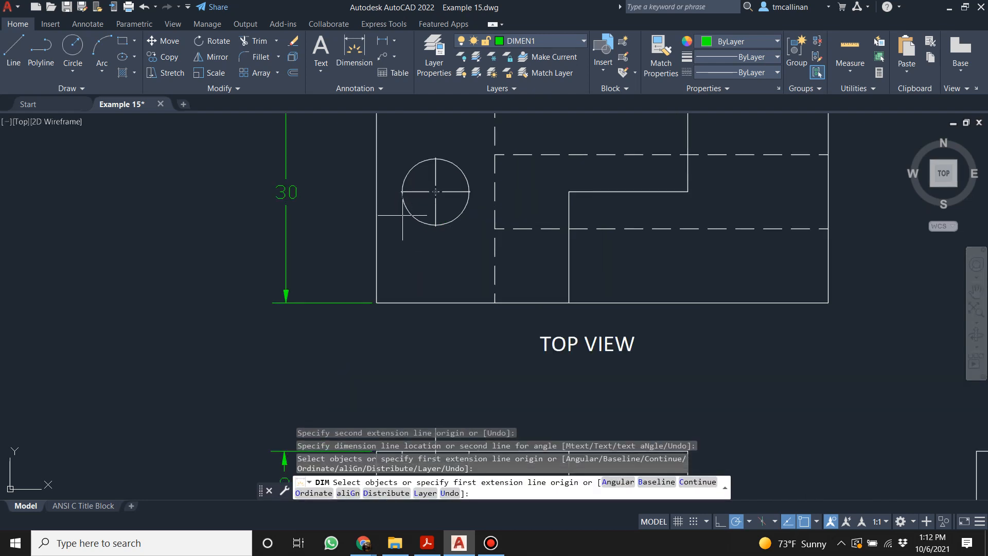
{"action": "left_click", "coordinate": [408, 214]}
{"action": "left_click", "coordinate": [325, 334]}
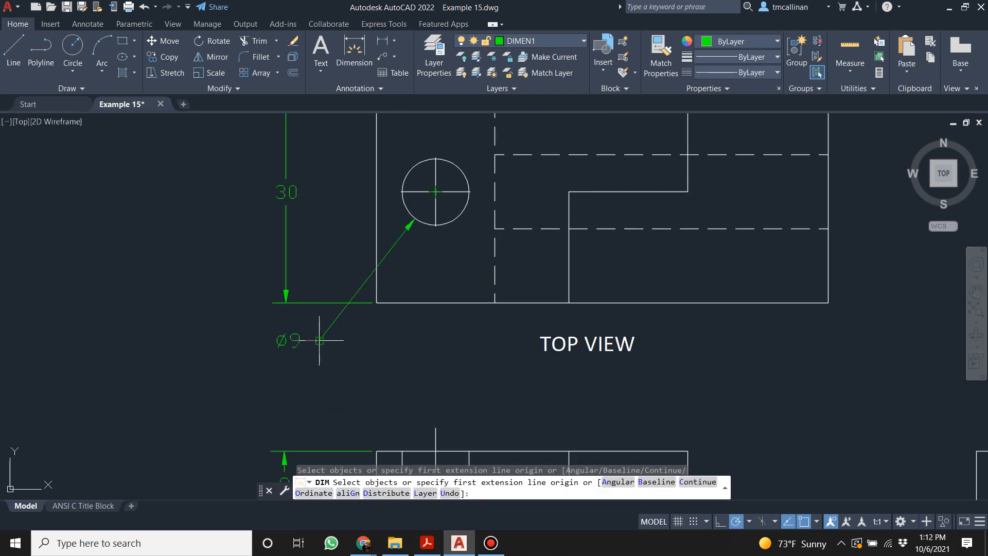
{"action": "scroll", "coordinate": [491, 297], "scroll_direction": "down", "scroll_amount": 2}
{"action": "key", "text": "Return"}
Move the top view's overall length dimension line farther above the part to make room for more dimensions.
{"action": "left_click", "coordinate": [533, 178]}
{"action": "left_click", "coordinate": [534, 179]}
{"action": "left_click", "coordinate": [533, 150]}
{"action": "key", "text": "Escape"}
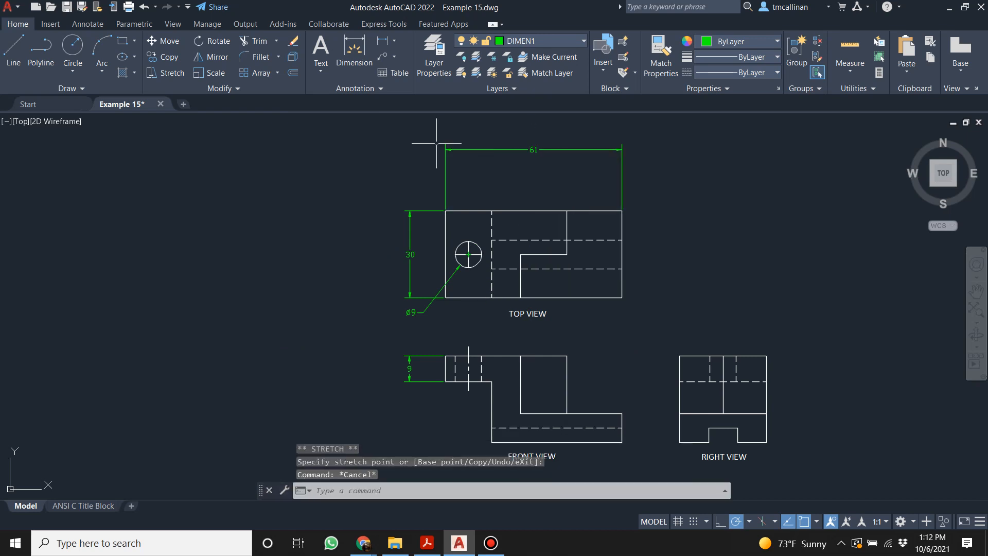
Dimension from the top view's left edge to the step's right vertical edge, placed between the part and the overall length dimension.
{"action": "left_click", "coordinate": [354, 49]}
{"action": "scroll", "coordinate": [476, 155], "scroll_direction": "up", "scroll_amount": 2}
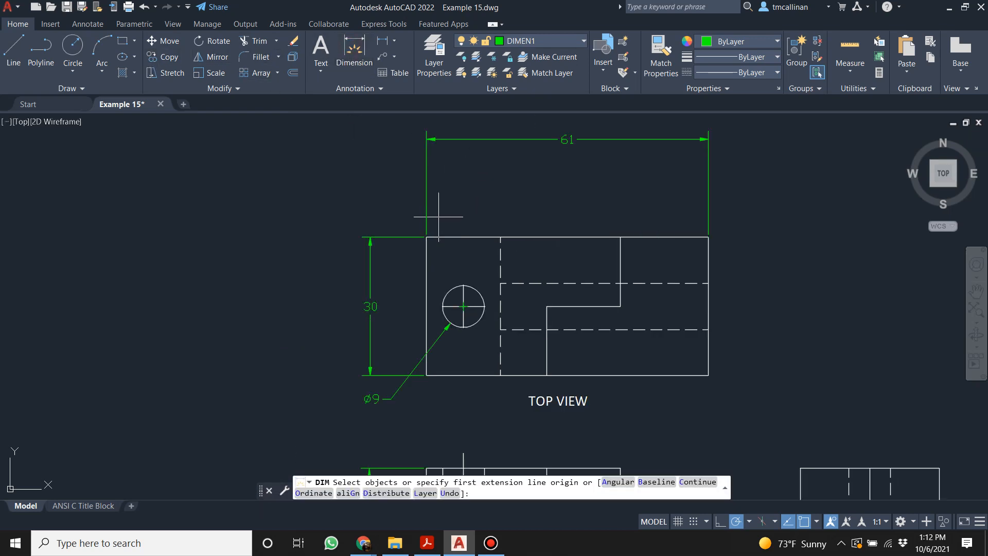
{"action": "scroll", "coordinate": [424, 230], "scroll_direction": "up", "scroll_amount": 1}
{"action": "left_click", "coordinate": [426, 237]}
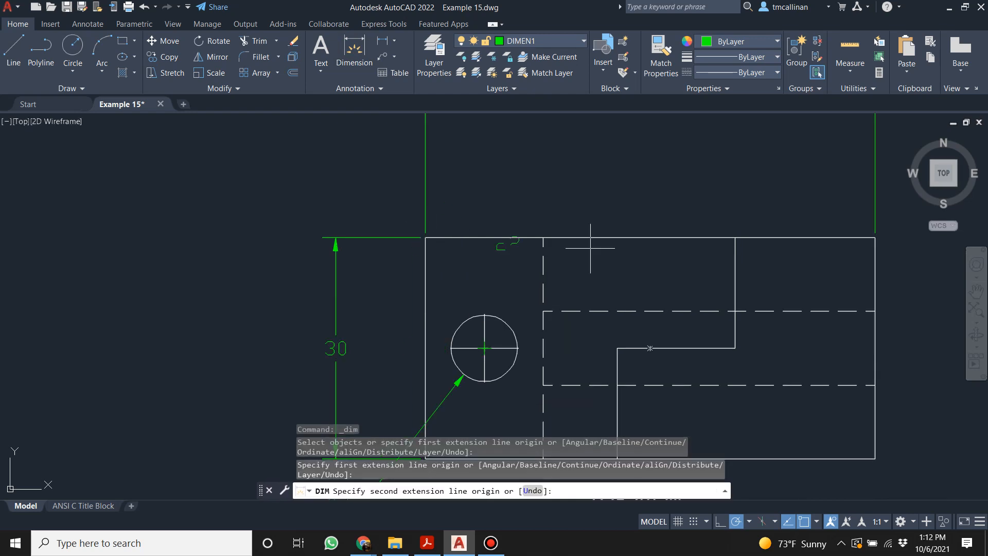
{"action": "left_click", "coordinate": [735, 237]}
{"action": "scroll", "coordinate": [687, 207], "scroll_direction": "down", "scroll_amount": 3}
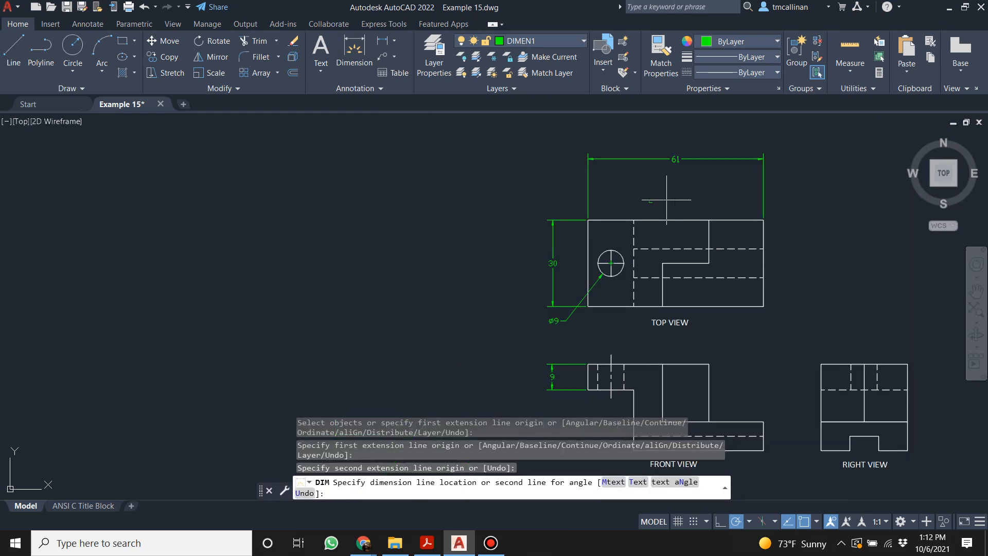
{"action": "left_click", "coordinate": [635, 178]}
{"action": "key", "text": "Return"}
{"action": "scroll", "coordinate": [762, 224], "scroll_direction": "down", "scroll_amount": 3}
{"action": "middle_click_drag", "start_coordinate": [764, 224], "coordinate": [693, 217]}
{"action": "scroll", "coordinate": [693, 217], "scroll_direction": "up", "scroll_amount": 3}
{"action": "scroll", "coordinate": [693, 217], "scroll_direction": "up", "scroll_amount": 2}
{"action": "scroll", "coordinate": [555, 202], "scroll_direction": "down", "scroll_amount": 2}
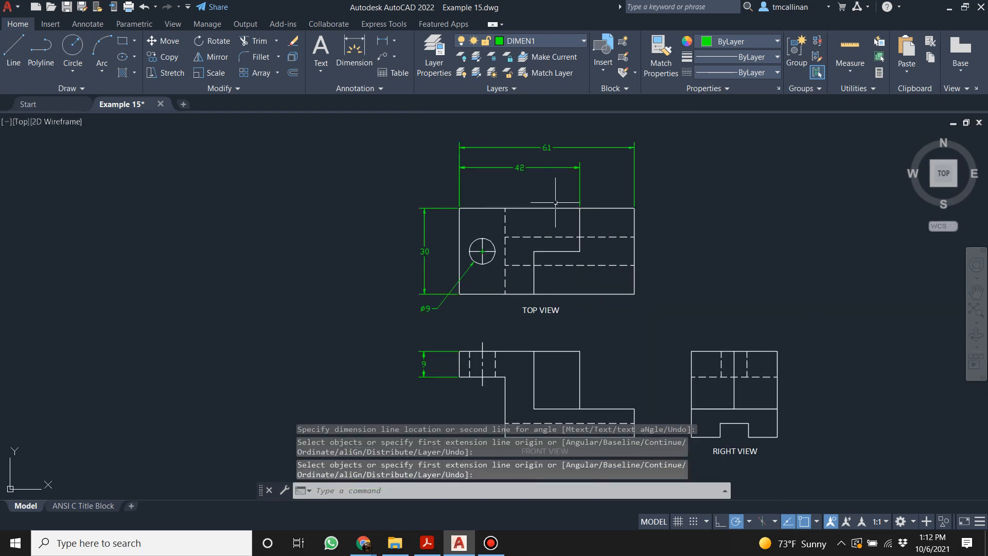
{"action": "scroll", "coordinate": [539, 302], "scroll_direction": "up", "scroll_amount": 2}
{"action": "scroll", "coordinate": [536, 301], "scroll_direction": "down", "scroll_amount": 2}
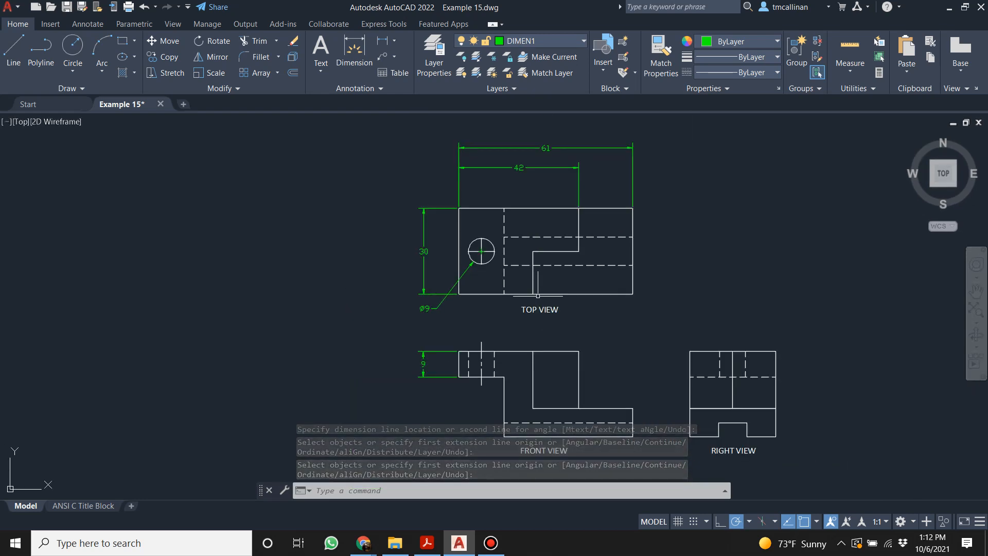
Dimension horizontally from the top view's left edge to the step's inner corner, placed just above the part, and end the Dimension command.
{"action": "scroll", "coordinate": [531, 224], "scroll_direction": "up", "scroll_amount": 2}
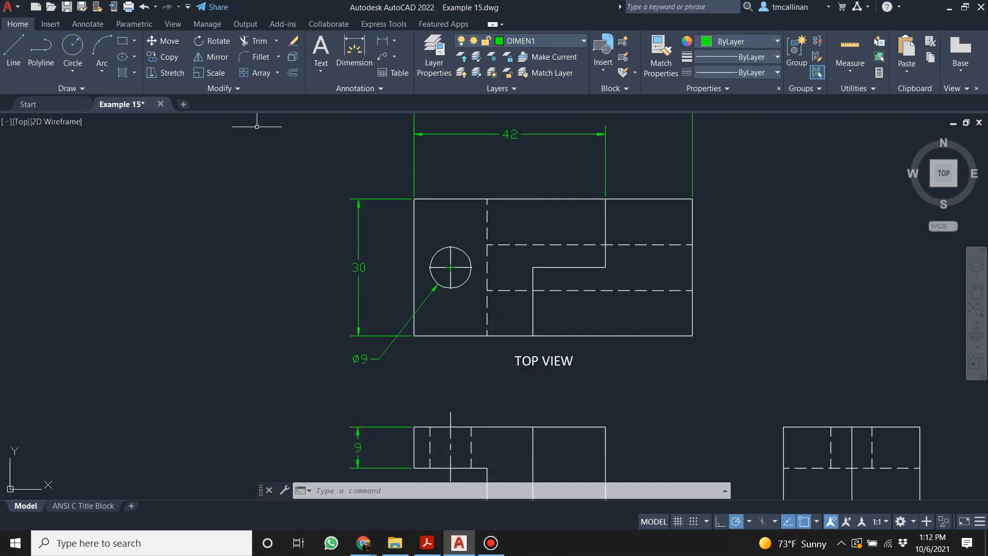
{"action": "left_click", "coordinate": [354, 48]}
{"action": "scroll", "coordinate": [508, 260], "scroll_direction": "up", "scroll_amount": 2}
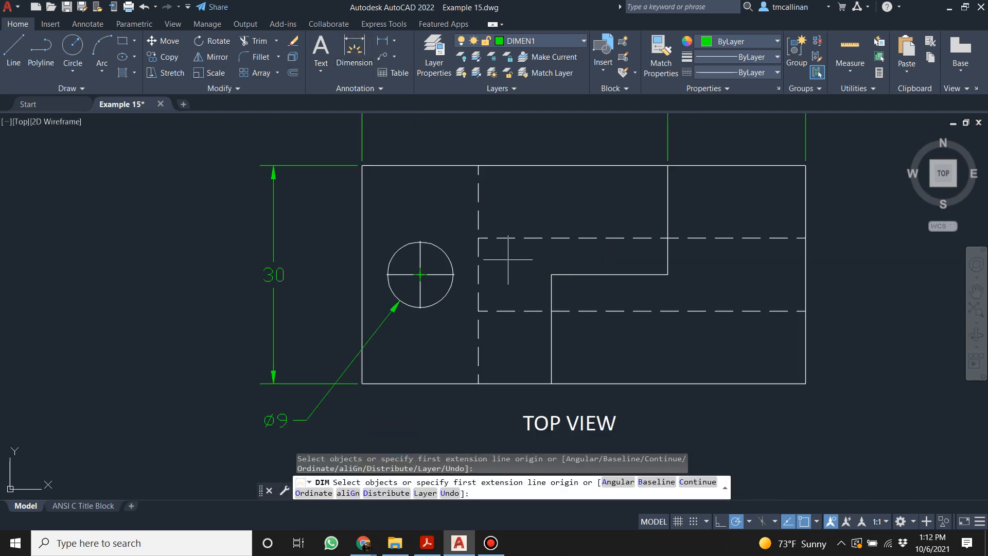
{"action": "left_click", "coordinate": [551, 274]}
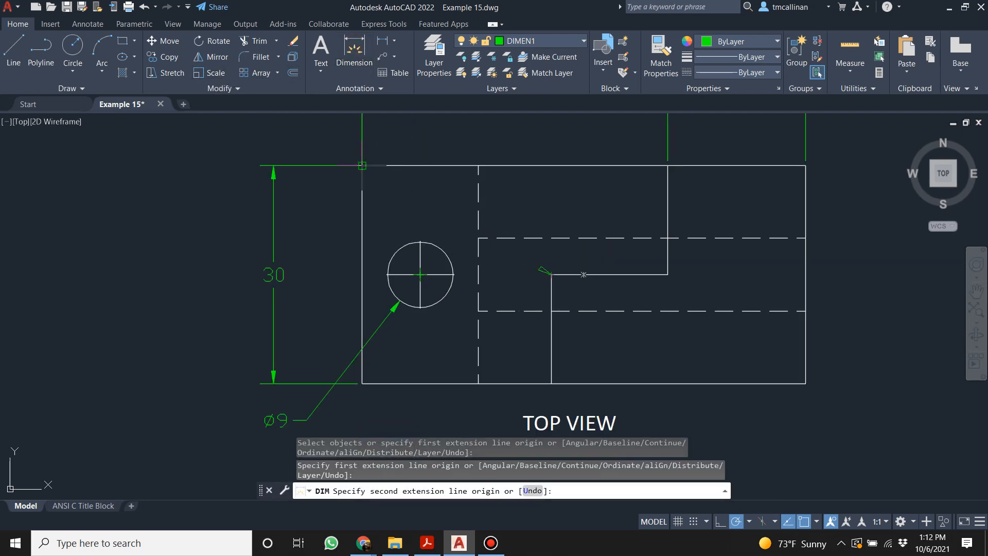
{"action": "left_click", "coordinate": [386, 166]}
{"action": "scroll", "coordinate": [453, 235], "scroll_direction": "down", "scroll_amount": 4}
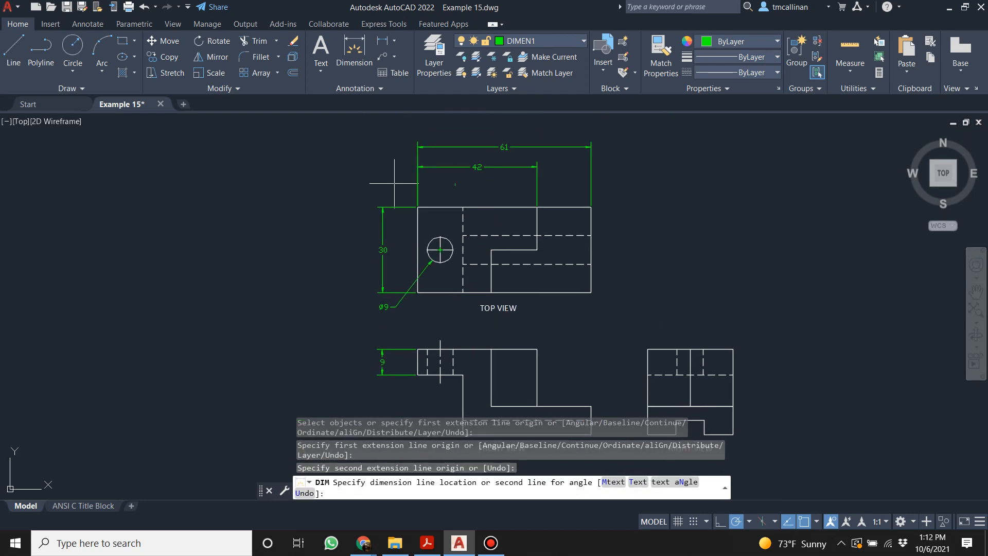
{"action": "left_click", "coordinate": [415, 181]}
{"action": "scroll", "coordinate": [464, 186], "scroll_direction": "up", "scroll_amount": 4}
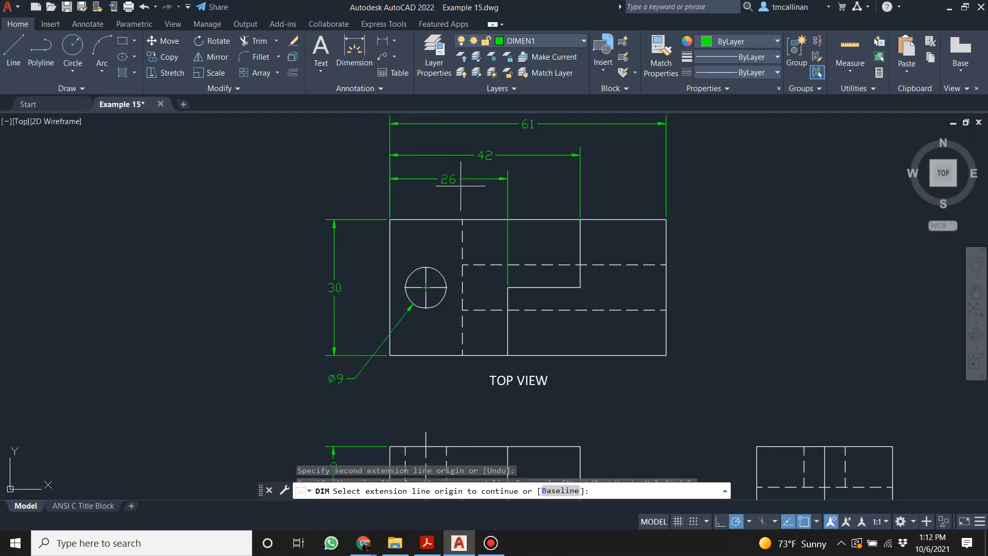
{"action": "left_click", "coordinate": [441, 175]}
{"action": "key", "text": "Escape"}
{"action": "key", "text": "Escape"}
Move the dimension lines of the two step distances closer to the top view's upper edge.
{"action": "left_click", "coordinate": [448, 175]}
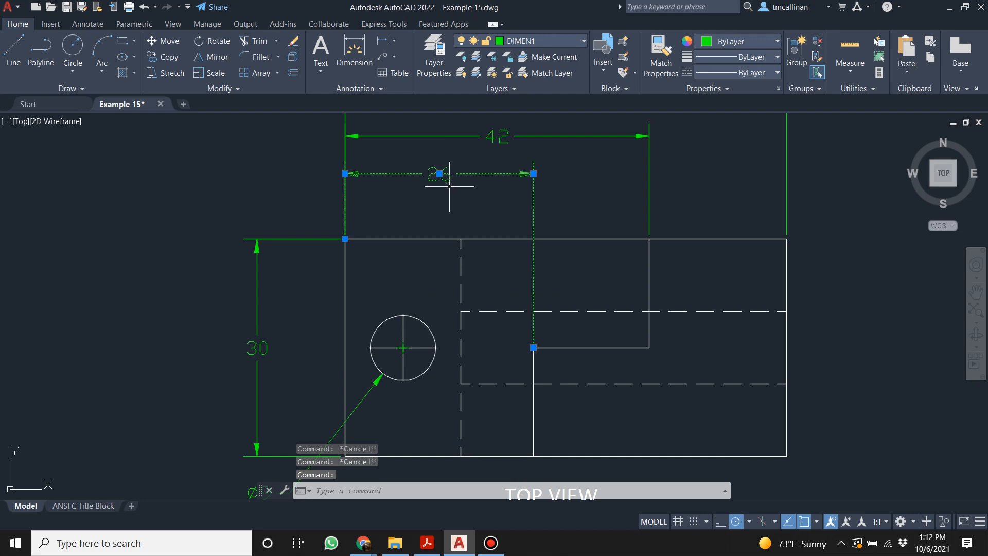
{"action": "left_click", "coordinate": [439, 173]}
{"action": "left_click", "coordinate": [438, 192]}
{"action": "key", "text": "Escape"}
{"action": "left_click", "coordinate": [496, 137]}
{"action": "left_click", "coordinate": [496, 135]}
{"action": "left_click", "coordinate": [496, 152]}
{"action": "key", "text": "Escape"}
Lower the top view's overall length dimension line to even out its spacing with the two step dimensions.
{"action": "scroll", "coordinate": [524, 218], "scroll_direction": "down", "scroll_amount": 2}
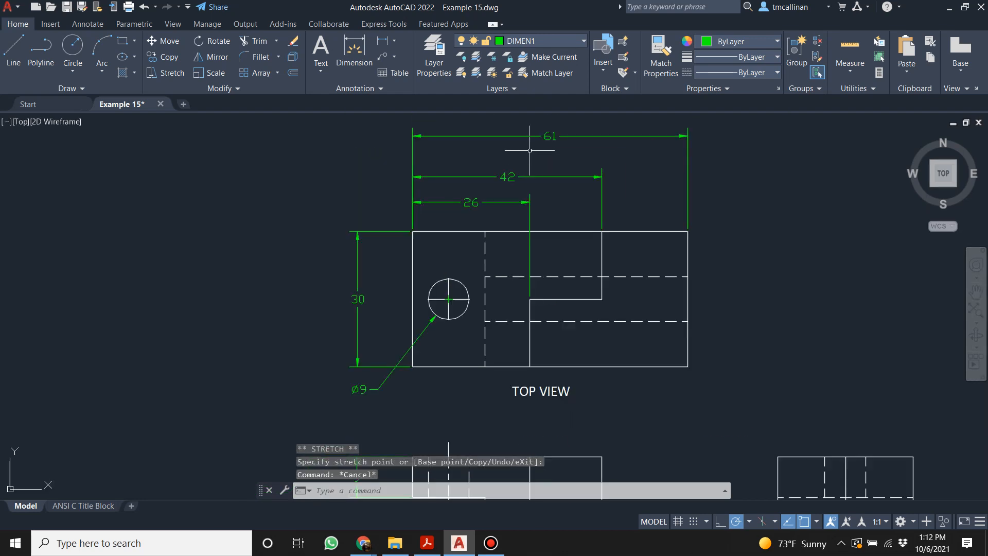
{"action": "left_click", "coordinate": [544, 137]}
{"action": "left_click", "coordinate": [549, 136]}
{"action": "left_click", "coordinate": [547, 151]}
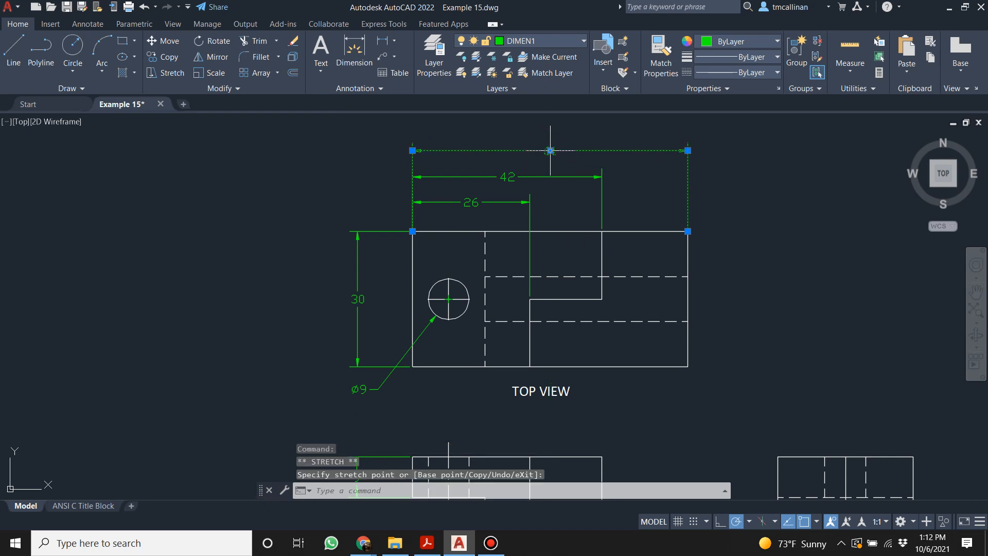
{"action": "key", "text": "Escape"}
{"action": "scroll", "coordinate": [570, 238], "scroll_direction": "down", "scroll_amount": 1}
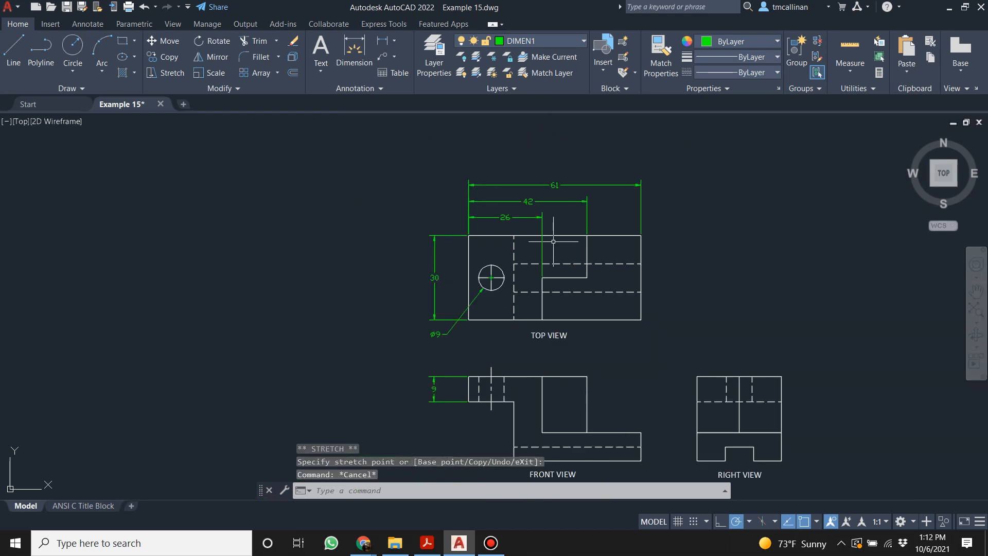
{"action": "scroll", "coordinate": [562, 251], "scroll_direction": "up", "scroll_amount": 3}
{"action": "scroll", "coordinate": [538, 249], "scroll_direction": "down", "scroll_amount": 4}
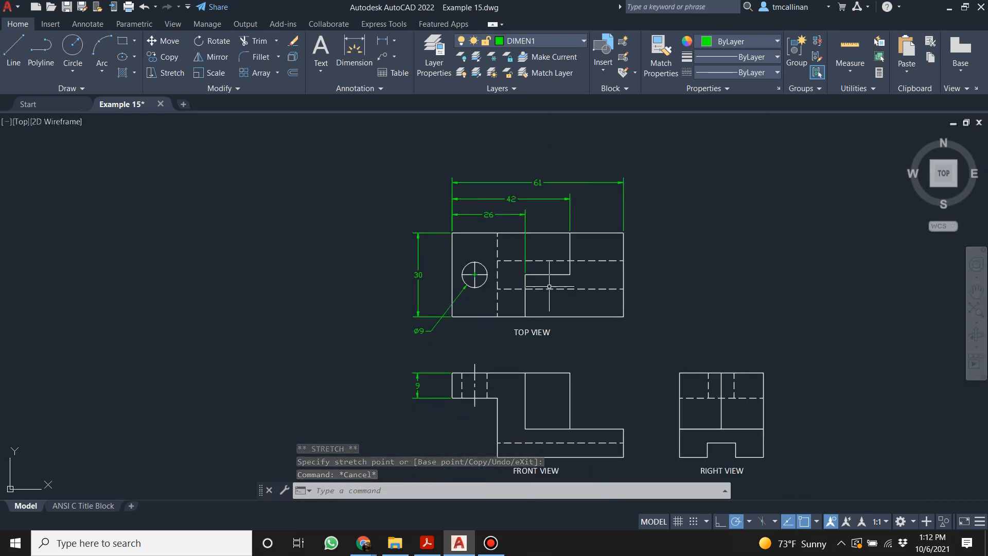
{"action": "scroll", "coordinate": [580, 367], "scroll_direction": "down", "scroll_amount": 2}
{"action": "scroll", "coordinate": [635, 399], "scroll_direction": "up", "scroll_amount": 2}
{"action": "middle_click_drag", "start_coordinate": [599, 366], "coordinate": [543, 326]}
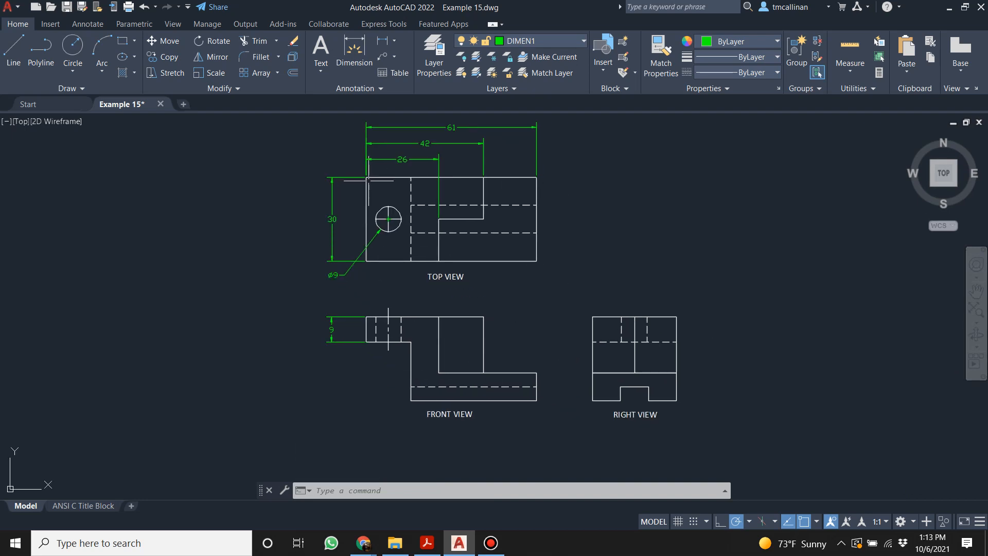
{"action": "left_click", "coordinate": [484, 217]}
{"action": "key", "text": "Escape"}
{"action": "scroll", "coordinate": [444, 195], "scroll_direction": "up", "scroll_amount": 2}
{"action": "scroll", "coordinate": [437, 190], "scroll_direction": "down", "scroll_amount": 2}
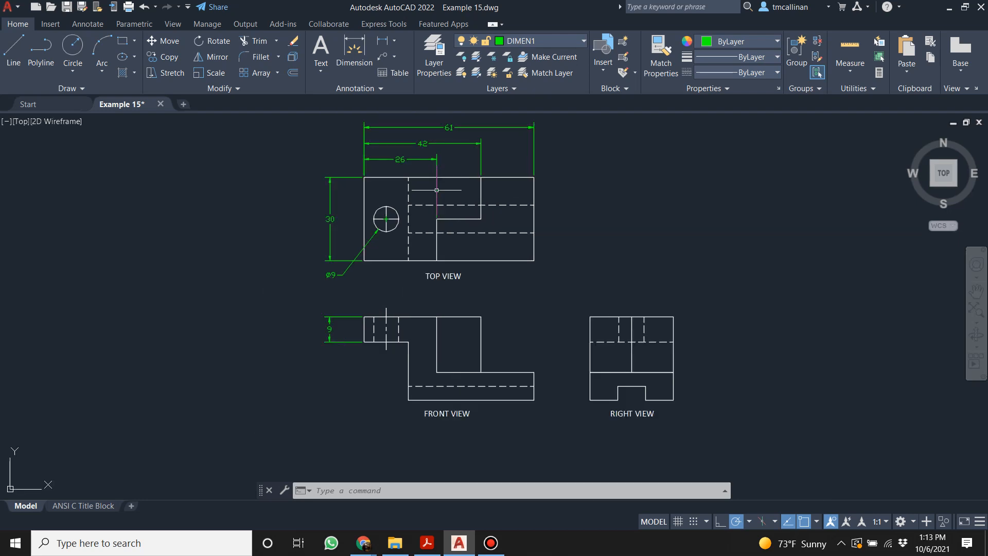
{"action": "scroll", "coordinate": [436, 190], "scroll_direction": "down", "scroll_amount": 2}
{"action": "scroll", "coordinate": [455, 227], "scroll_direction": "up", "scroll_amount": 2}
{"action": "key", "text": "Escape"}
{"action": "key", "text": "Escape"}
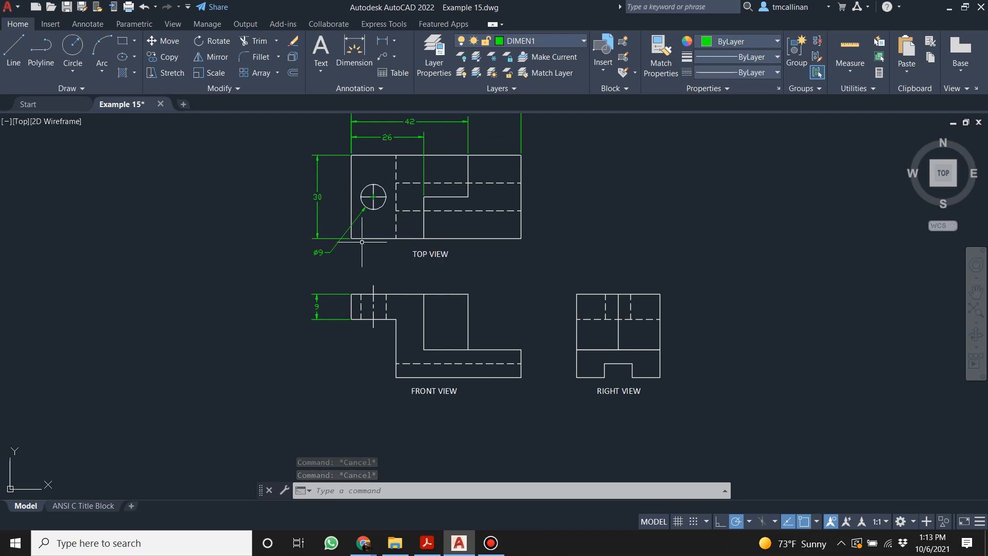
{"action": "scroll", "coordinate": [361, 241], "scroll_direction": "down", "scroll_amount": 2}
{"action": "scroll", "coordinate": [376, 219], "scroll_direction": "up", "scroll_amount": 2}
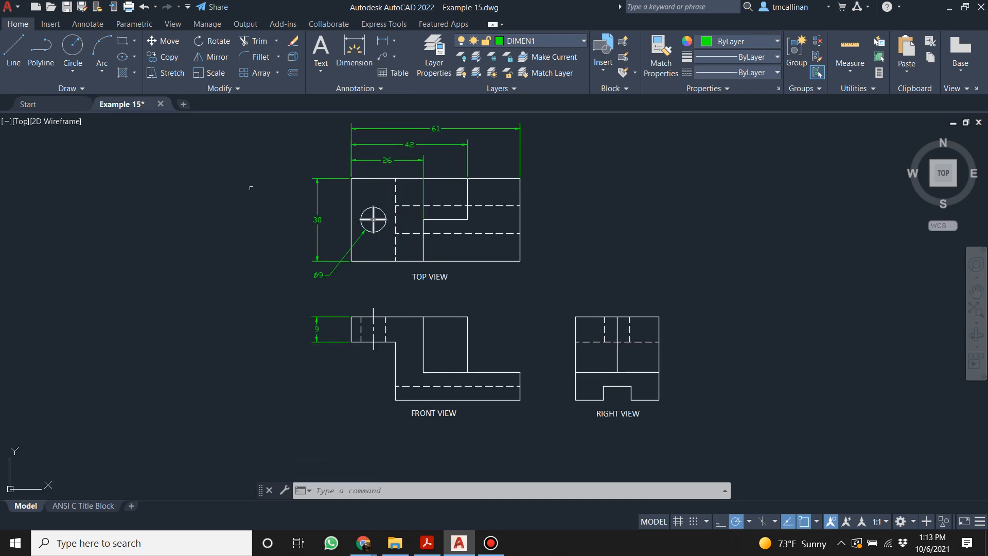
Dimension the width of the foot right of the slot in the right view, placing it just below the part.
{"action": "left_click", "coordinate": [354, 47]}
{"action": "scroll", "coordinate": [688, 428], "scroll_direction": "up", "scroll_amount": 1}
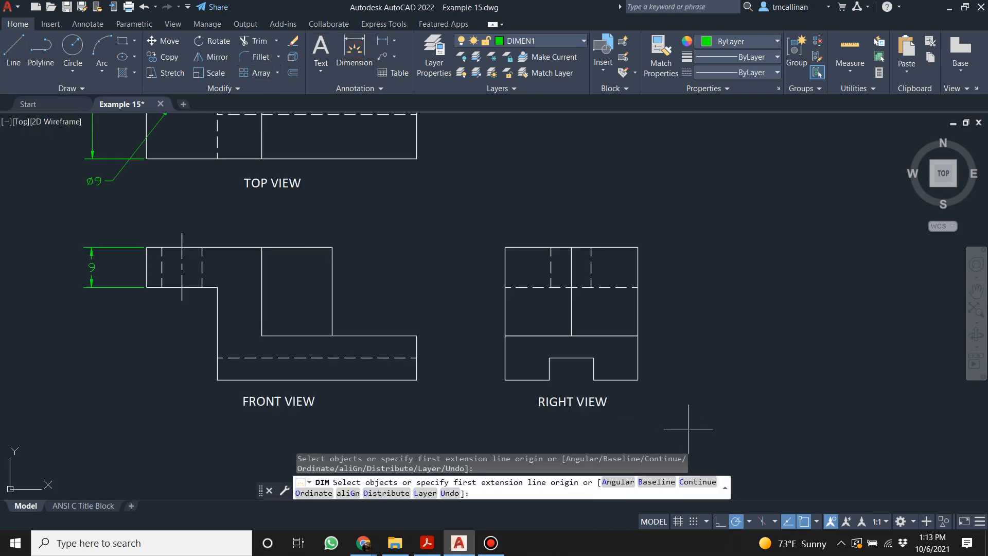
{"action": "scroll", "coordinate": [637, 381], "scroll_direction": "up", "scroll_amount": 2}
{"action": "left_click", "coordinate": [569, 378]}
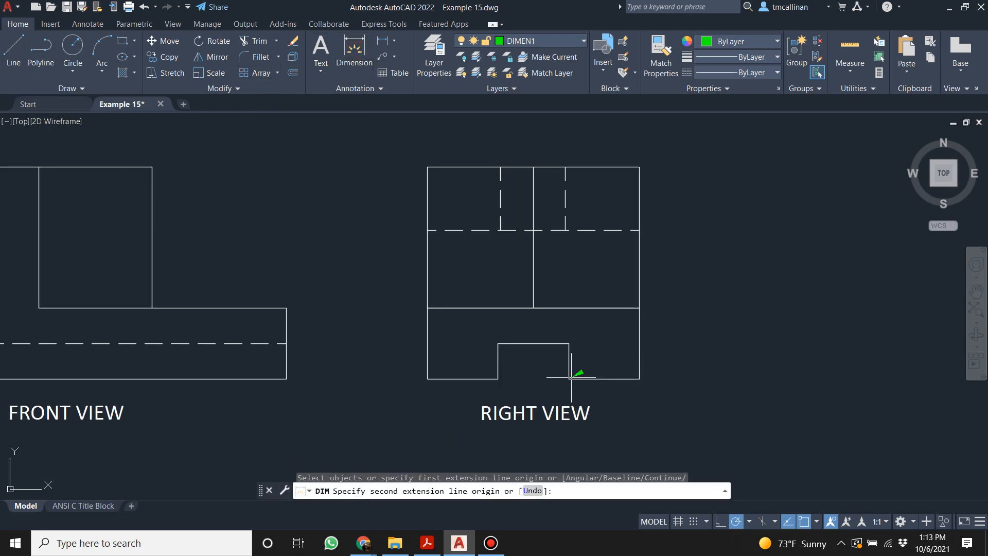
{"action": "left_click", "coordinate": [639, 379]}
{"action": "left_click", "coordinate": [663, 396]}
{"action": "key", "text": "Escape"}
{"action": "scroll", "coordinate": [528, 389], "scroll_direction": "down", "scroll_amount": 3}
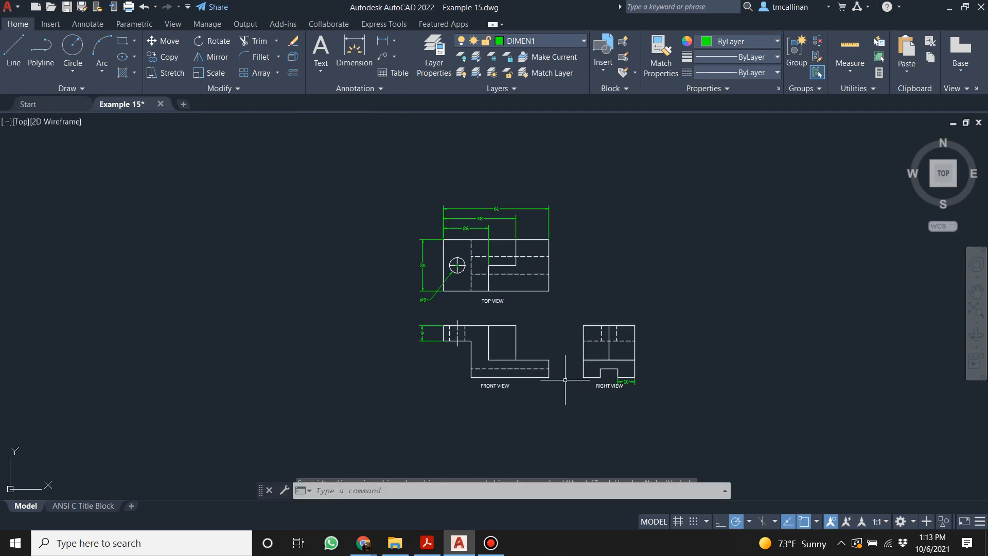
Move the FRONT VIEW and RIGHT VIEW labels down to clear the new dimension, keeping both at the same height.
{"action": "scroll", "coordinate": [528, 389], "scroll_direction": "up", "scroll_amount": 2}
{"action": "left_click", "coordinate": [427, 381]}
{"action": "left_click_drag", "start_coordinate": [426, 387], "coordinate": [427, 394]}
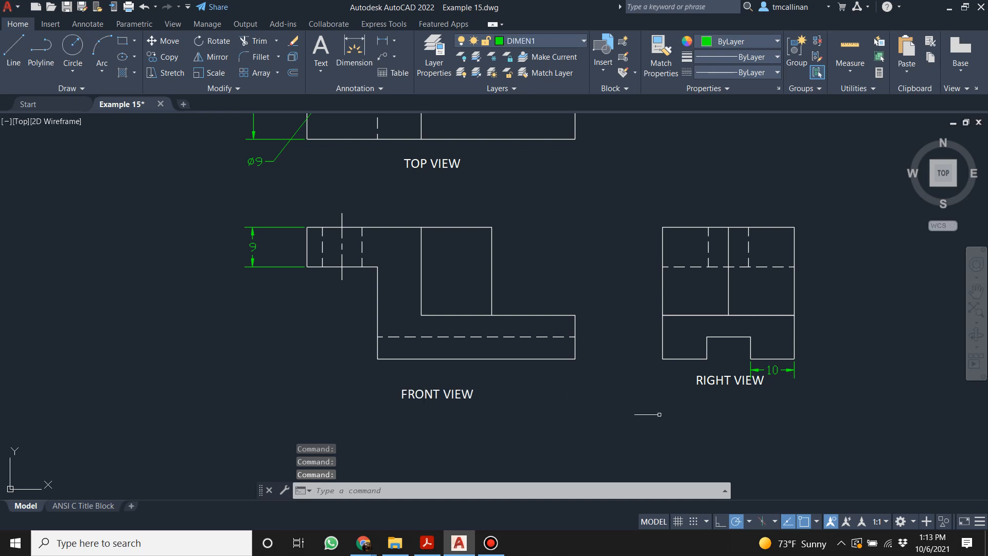
{"action": "left_click", "coordinate": [712, 380]}
{"action": "left_click_drag", "start_coordinate": [715, 396], "coordinate": [715, 394]}
{"action": "key", "text": "Escape"}
{"action": "key", "text": "Escape"}
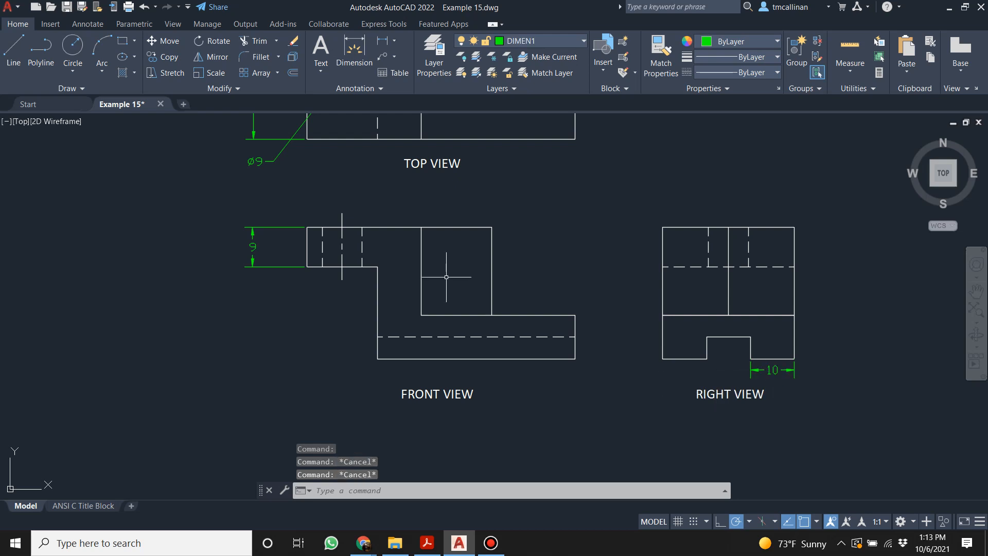
{"action": "left_click", "coordinate": [354, 47]}
{"action": "scroll", "coordinate": [743, 338], "scroll_direction": "up", "scroll_amount": 2}
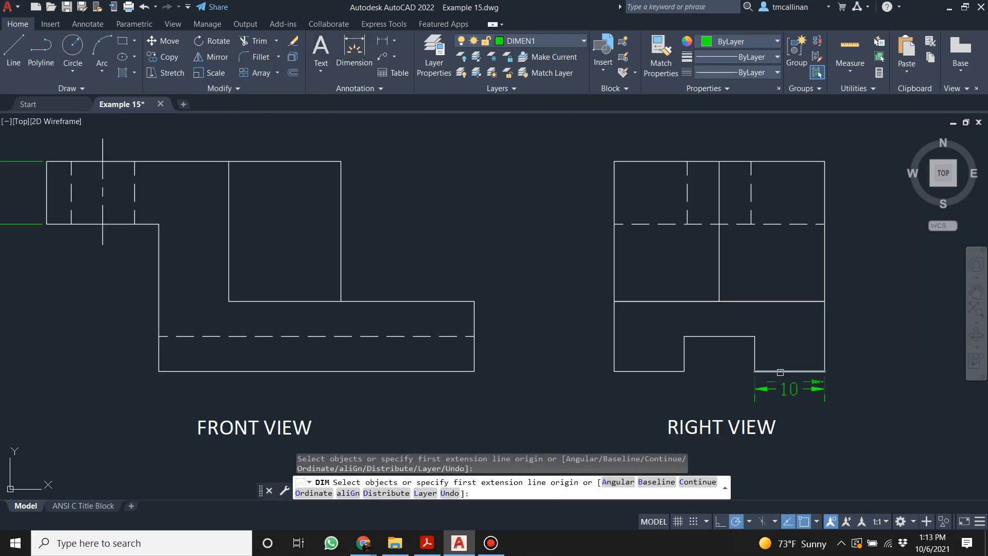
{"action": "left_click", "coordinate": [755, 336]}
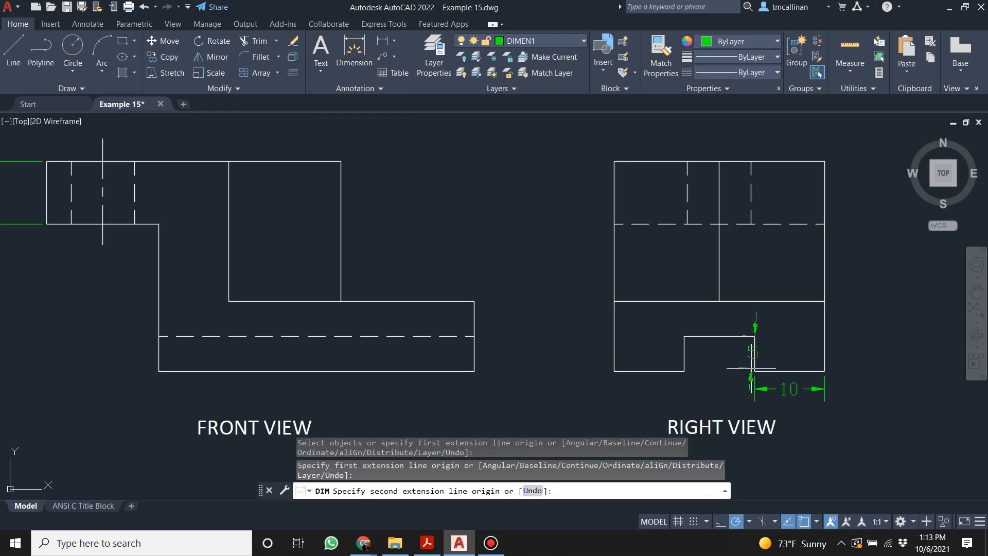
{"action": "key", "text": "Escape"}
Dimension the slot's height in the right view, placing the vertical dimension outside the part's right edge.
{"action": "left_click", "coordinate": [354, 46]}
{"action": "left_click", "coordinate": [752, 337]}
{"action": "left_click", "coordinate": [824, 370]}
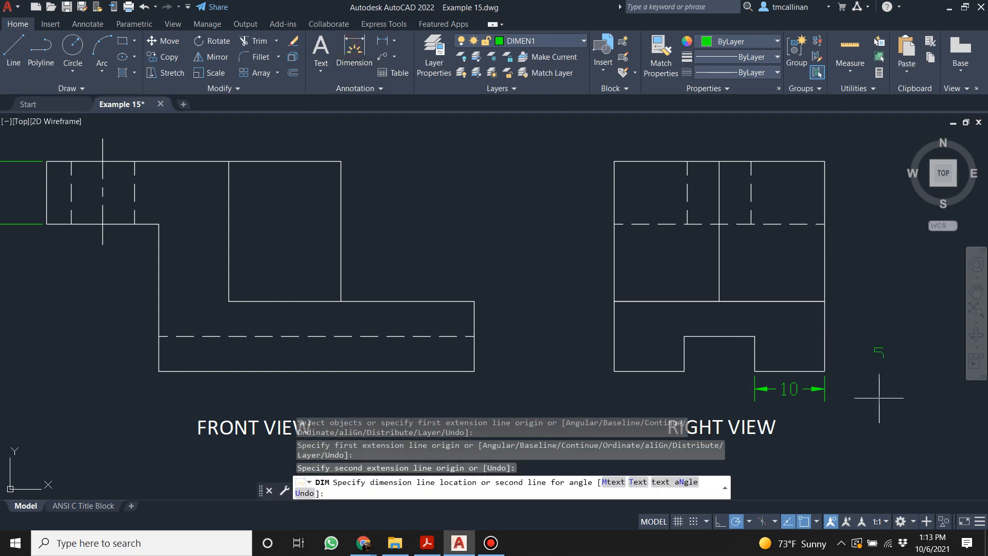
{"action": "left_click", "coordinate": [872, 398]}
{"action": "scroll", "coordinate": [677, 348], "scroll_direction": "down", "scroll_amount": 2}
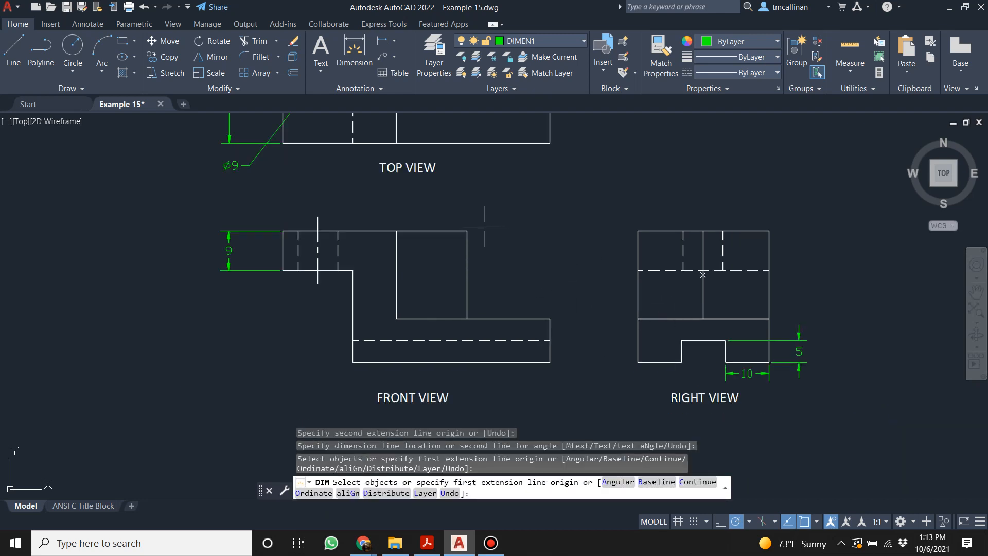
Dimension the width of the foot left of the slot in the right view, aligning it with the other foot's dimension.
{"action": "left_click", "coordinate": [354, 54]}
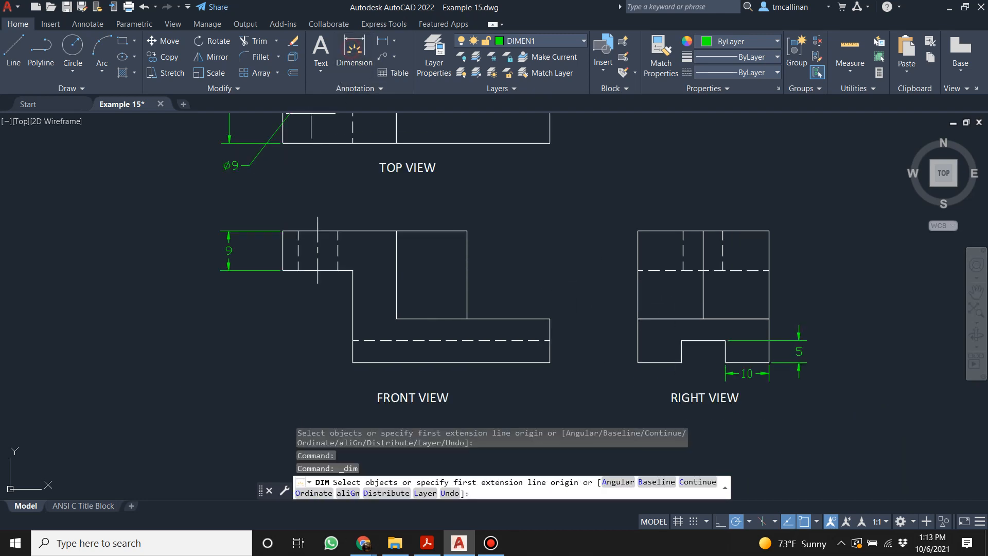
{"action": "left_click", "coordinate": [681, 351]}
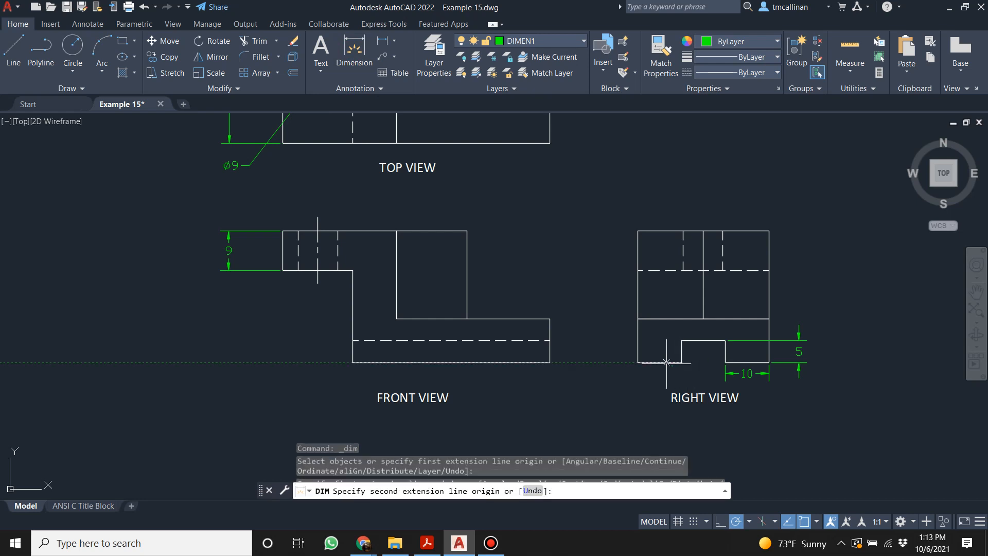
{"action": "left_click", "coordinate": [638, 362]}
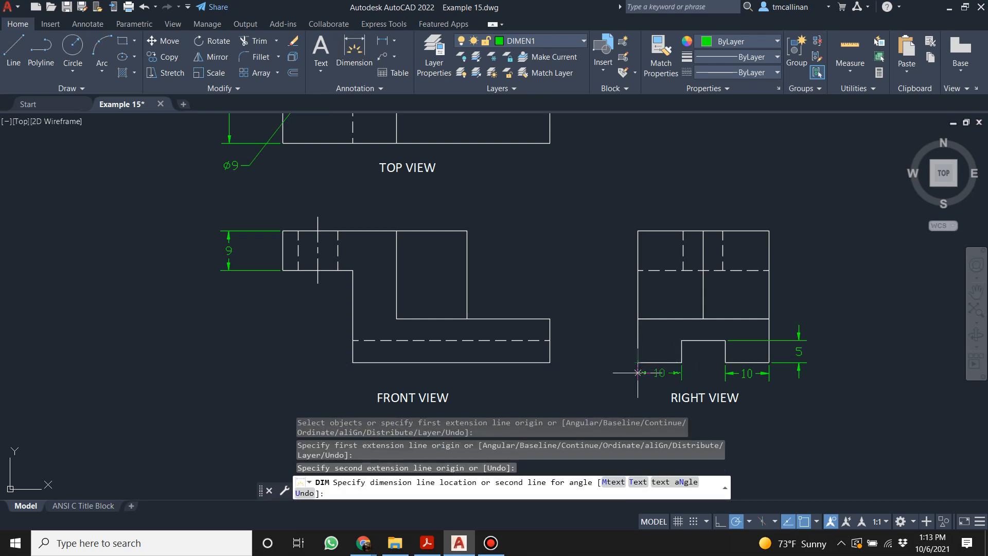
{"action": "left_click", "coordinate": [637, 372]}
{"action": "key", "text": "Return"}
{"action": "scroll", "coordinate": [687, 274], "scroll_direction": "down", "scroll_amount": 2}
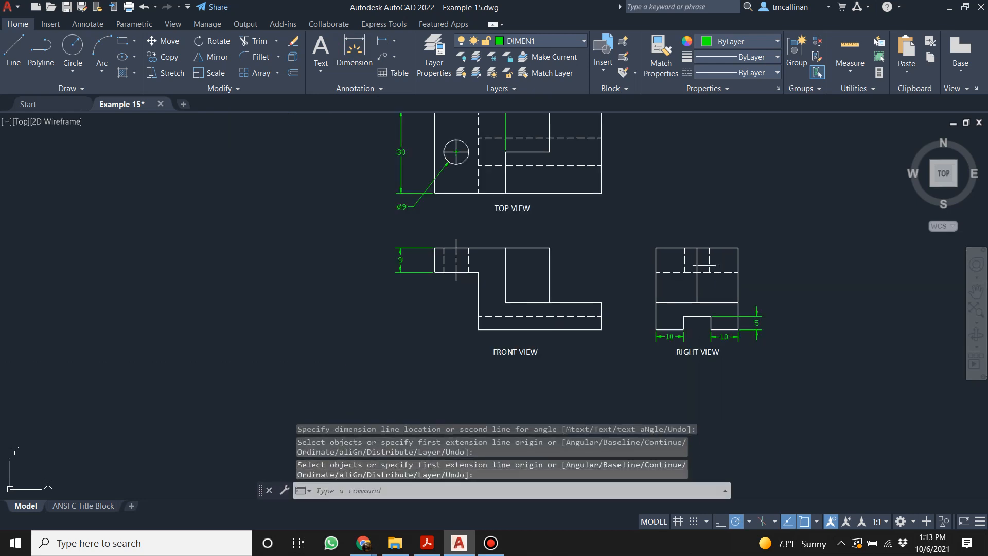
Dimension the thickness of the base in the front view, placing the vertical dimension just outside the part's right edge.
{"action": "scroll", "coordinate": [712, 258], "scroll_direction": "down", "scroll_amount": 2}
{"action": "scroll", "coordinate": [686, 250], "scroll_direction": "up", "scroll_amount": 4}
{"action": "scroll", "coordinate": [692, 245], "scroll_direction": "down", "scroll_amount": 2}
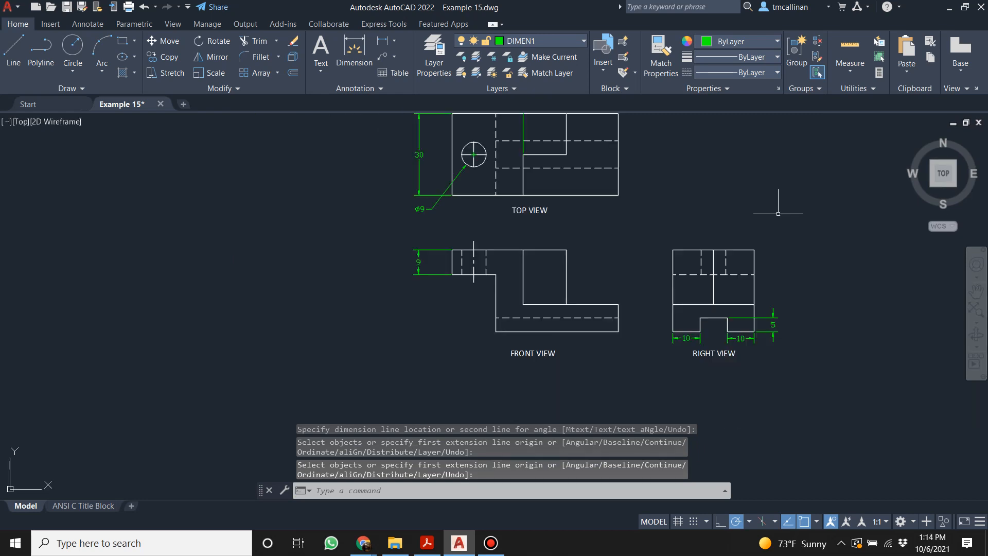
{"action": "mouse_move", "coordinate": [621, 239]}
{"action": "middle_mouse_down"}
{"action": "mouse_move", "coordinate": [443, 258]}
{"action": "mouse_move", "coordinate": [397, 280]}
{"action": "mouse_move", "coordinate": [406, 291]}
{"action": "middle_mouse_up"}
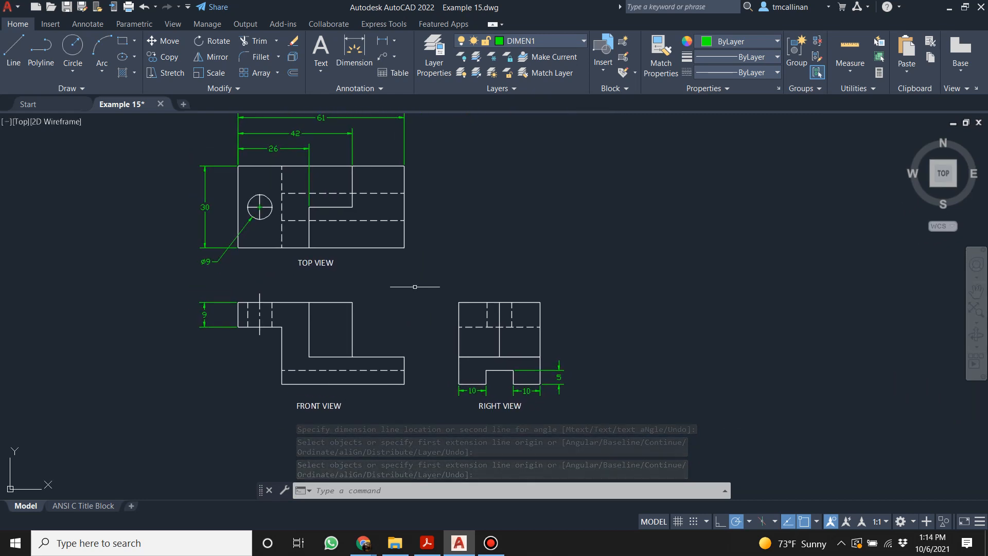
{"action": "scroll", "coordinate": [437, 293], "scroll_direction": "down", "scroll_amount": 2}
{"action": "scroll", "coordinate": [399, 298], "scroll_direction": "up", "scroll_amount": 2}
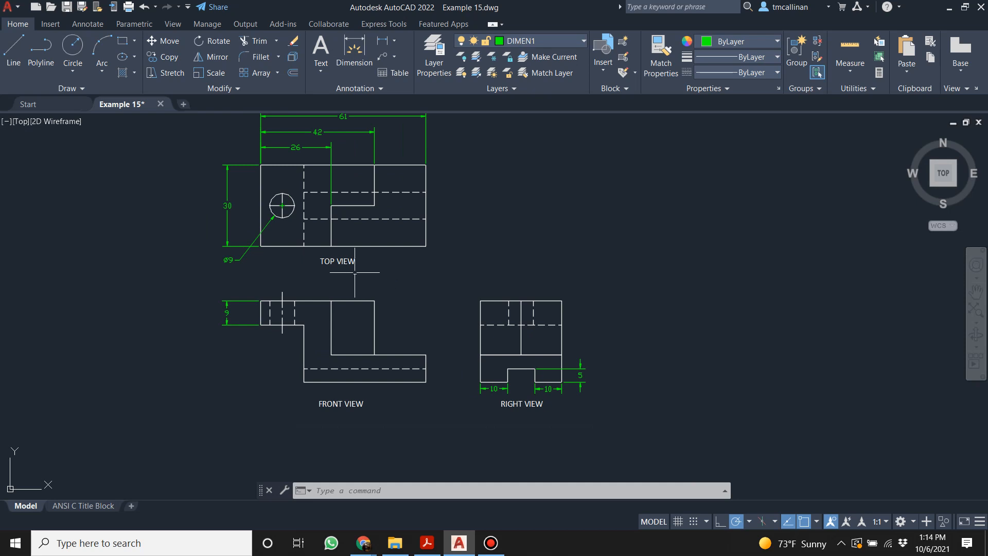
{"action": "left_click", "coordinate": [353, 54]}
{"action": "scroll", "coordinate": [520, 377], "scroll_direction": "up", "scroll_amount": 2}
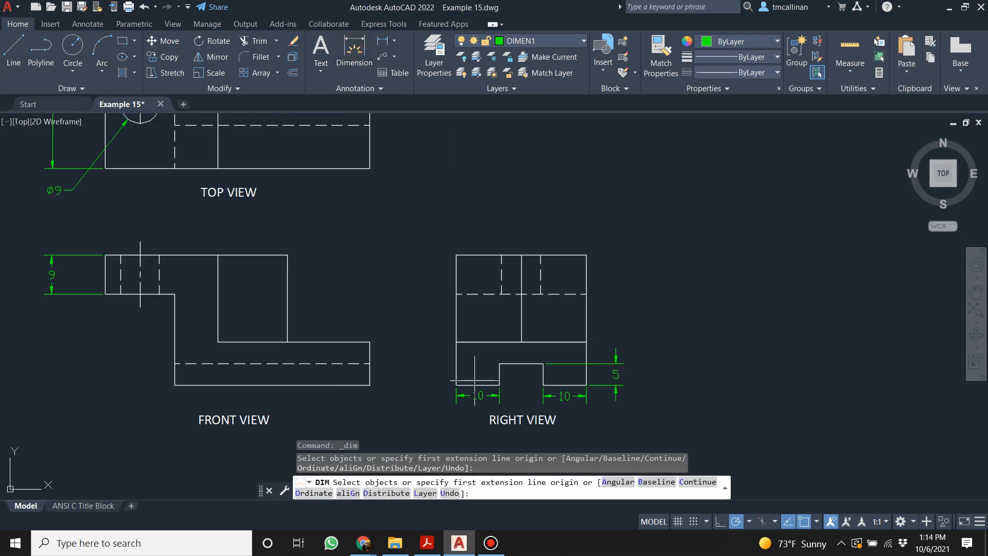
{"action": "left_click", "coordinate": [370, 351]}
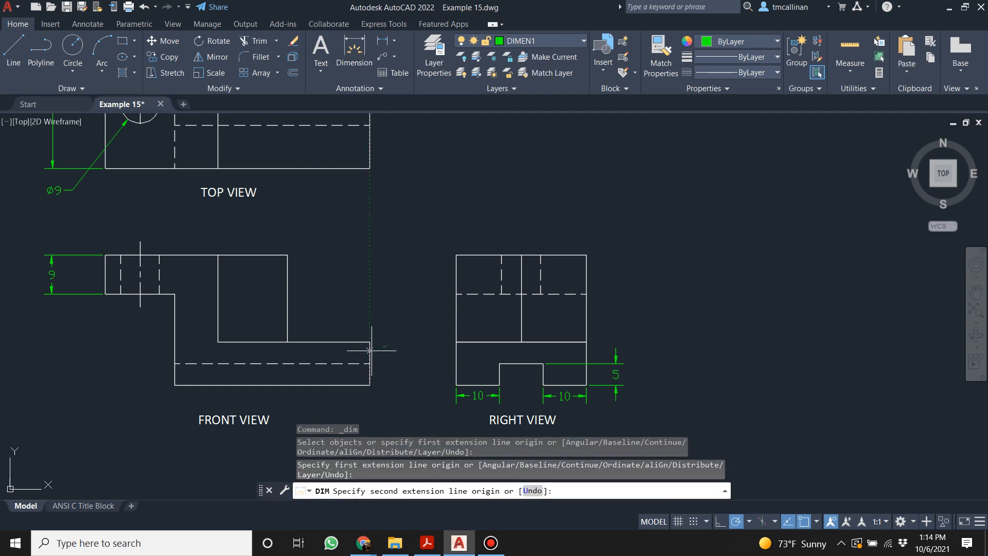
{"action": "left_click", "coordinate": [370, 342]}
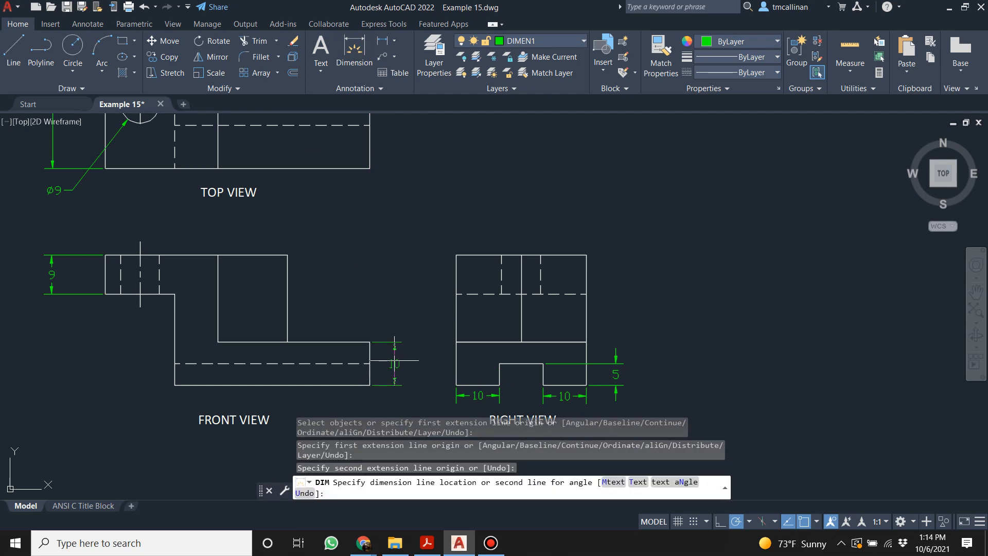
{"action": "left_click", "coordinate": [394, 360]}
{"action": "scroll", "coordinate": [394, 360], "scroll_direction": "down", "scroll_amount": 4}
{"action": "key", "text": "Return"}
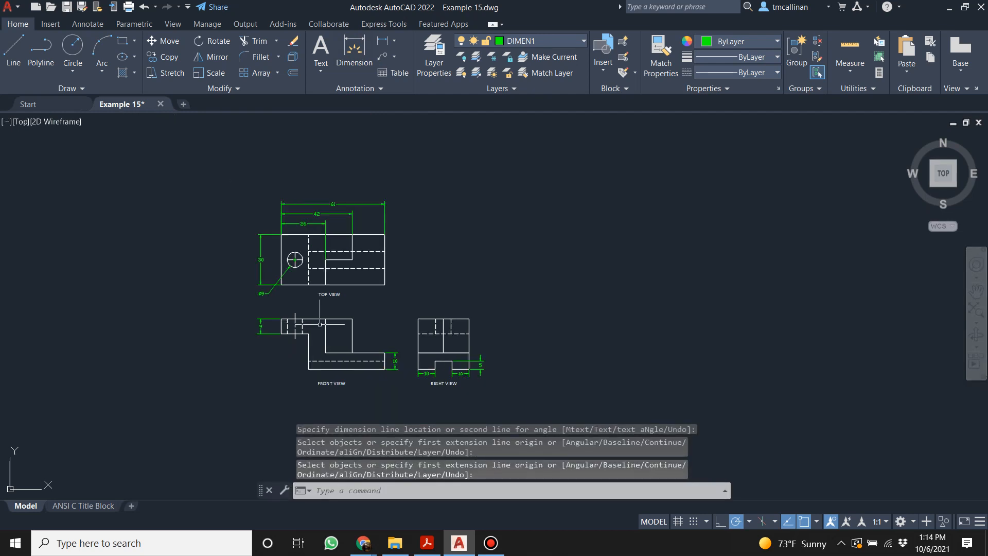
Dimension the horizontal distance from the front view's left edge to the hole's centerline, placing it below the upper arm.
{"action": "scroll", "coordinate": [326, 326], "scroll_direction": "up", "scroll_amount": 2}
{"action": "scroll", "coordinate": [266, 265], "scroll_direction": "up", "scroll_amount": 2}
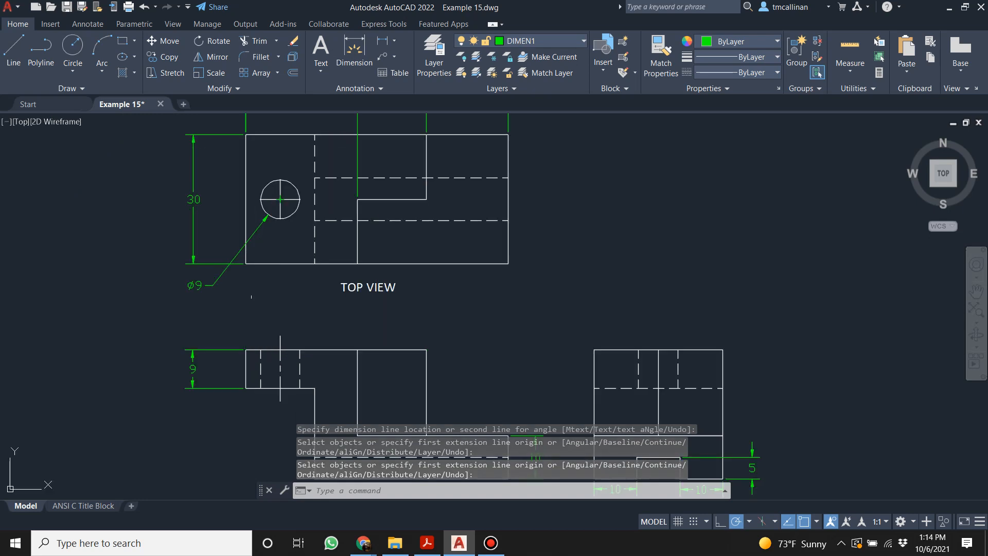
{"action": "scroll", "coordinate": [260, 314], "scroll_direction": "down", "scroll_amount": 2}
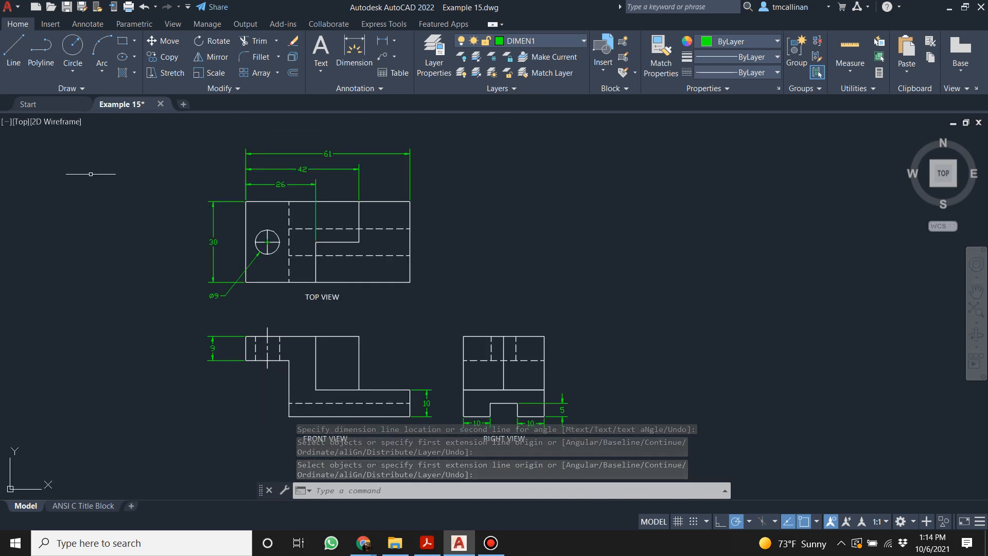
{"action": "left_click", "coordinate": [354, 49]}
{"action": "scroll", "coordinate": [260, 365], "scroll_direction": "up", "scroll_amount": 4}
{"action": "left_click", "coordinate": [222, 351]}
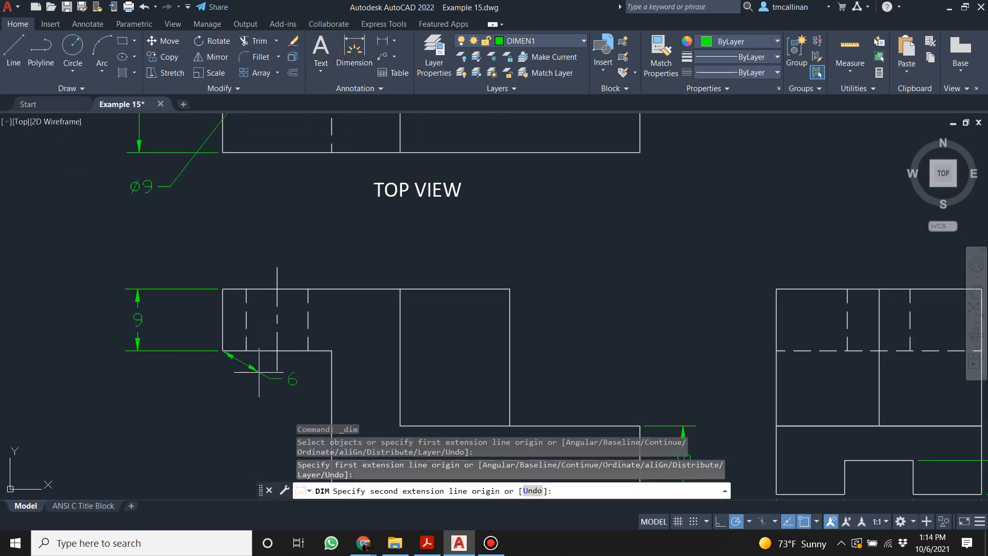
{"action": "left_click", "coordinate": [277, 370]}
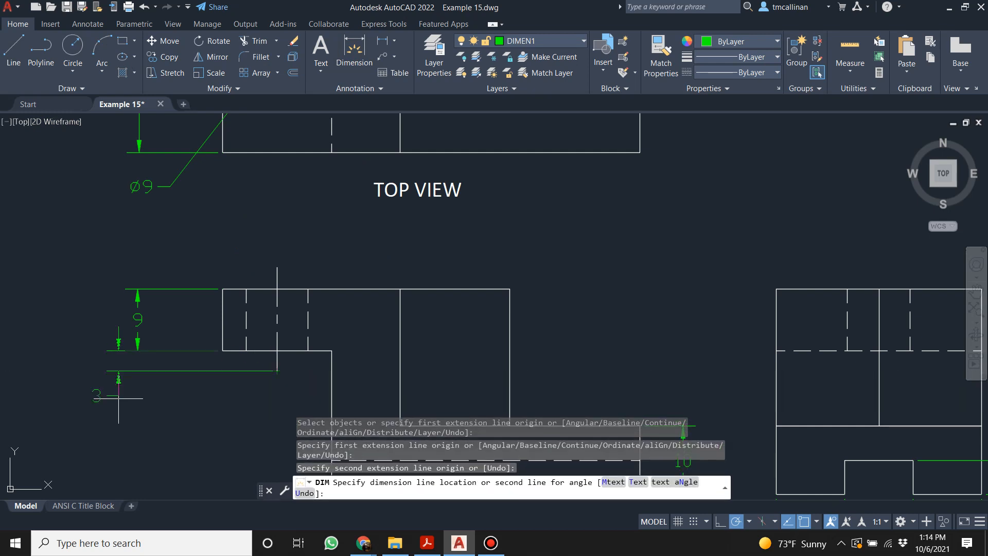
{"action": "left_click", "coordinate": [287, 453]}
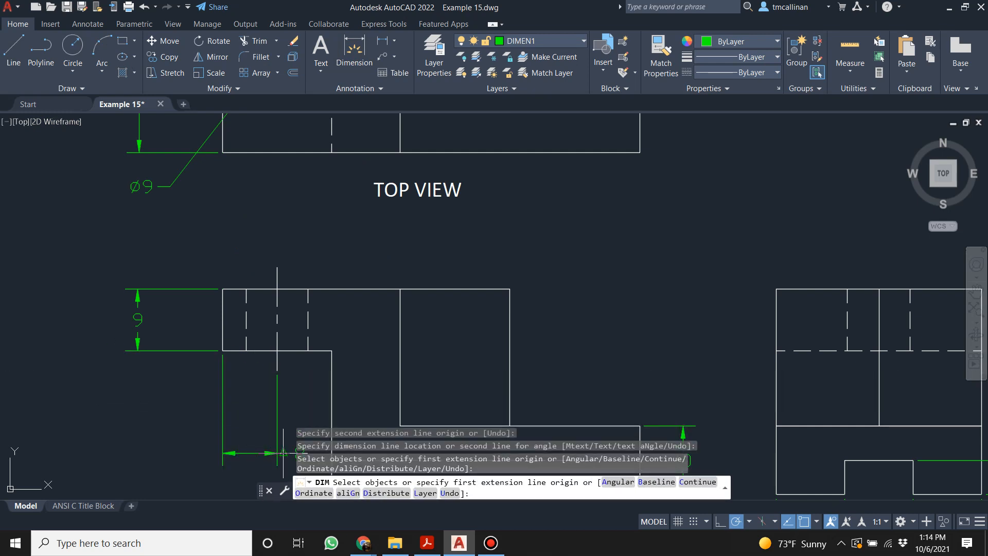
{"action": "left_click", "coordinate": [283, 452]}
{"action": "key", "text": "Escape"}
{"action": "key", "text": "Escape"}
Move the hole location dimension up closer to the arm and shift its text outside the left extension line.
{"action": "left_click", "coordinate": [284, 453]}
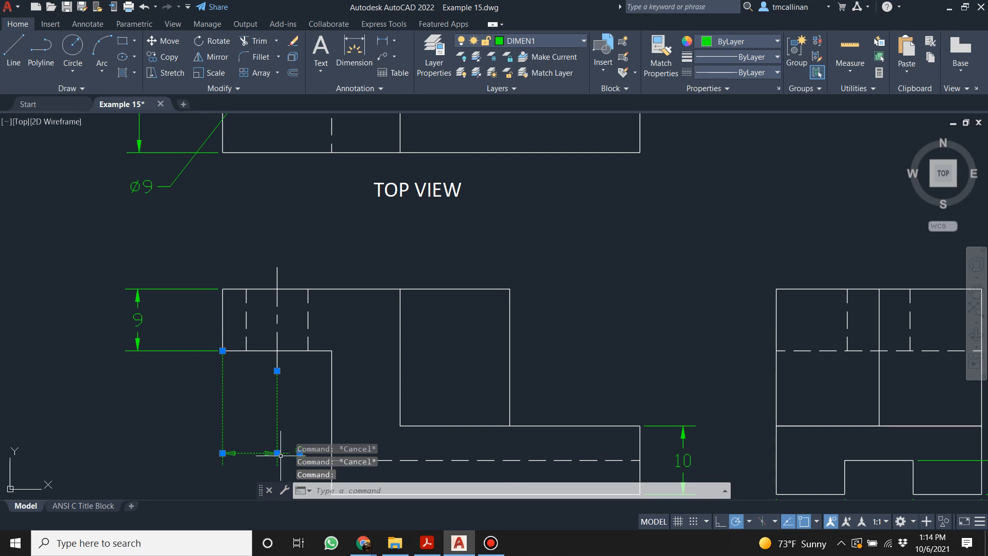
{"action": "left_click", "coordinate": [299, 454]}
{"action": "key", "text": "Escape"}
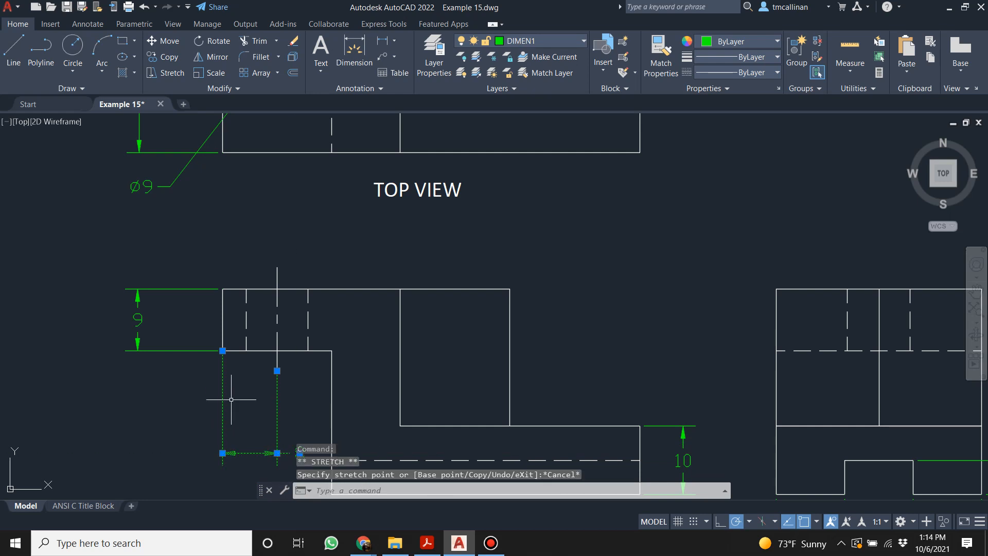
{"action": "scroll", "coordinate": [242, 400], "scroll_direction": "down", "scroll_amount": 2}
{"action": "left_click", "coordinate": [263, 420]}
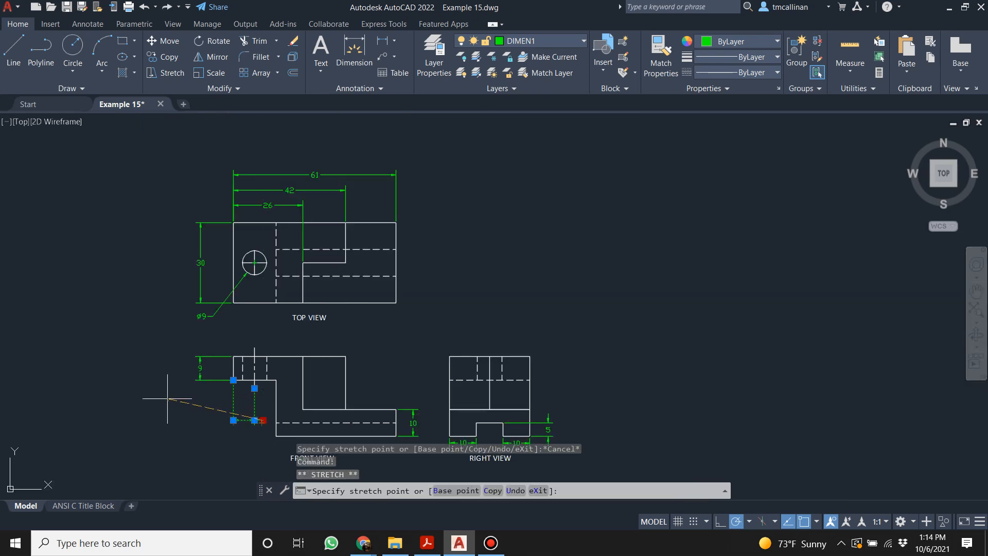
{"action": "scroll", "coordinate": [205, 395], "scroll_direction": "up", "scroll_amount": 2}
{"action": "key", "text": "Escape"}
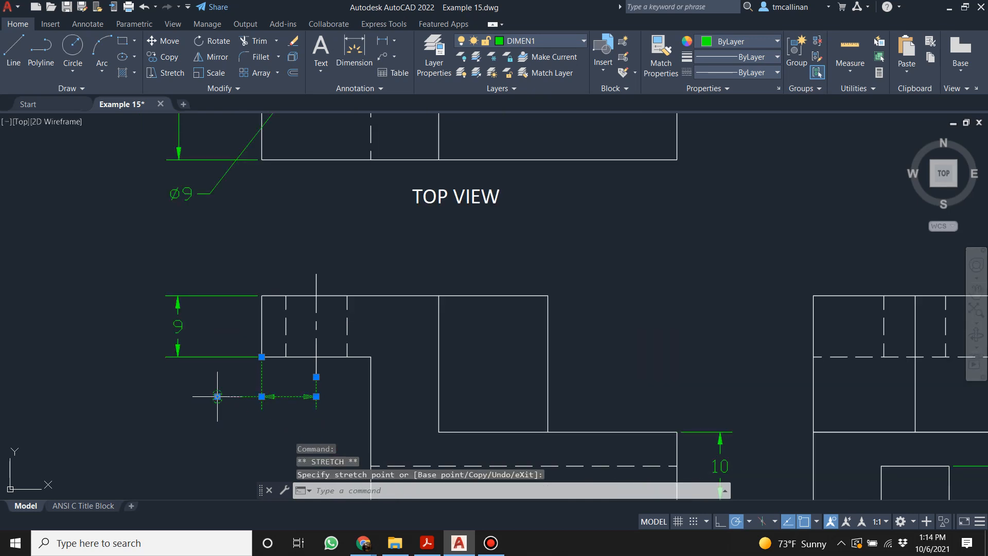
Dimension the overall height in the right view, placing the vertical dimension outside the slot's height dimension.
{"action": "scroll", "coordinate": [357, 397], "scroll_direction": "down", "scroll_amount": 4}
{"action": "scroll", "coordinate": [395, 364], "scroll_direction": "up", "scroll_amount": 2}
{"action": "scroll", "coordinate": [367, 346], "scroll_direction": "down", "scroll_amount": 2}
{"action": "scroll", "coordinate": [410, 391], "scroll_direction": "up", "scroll_amount": 2}
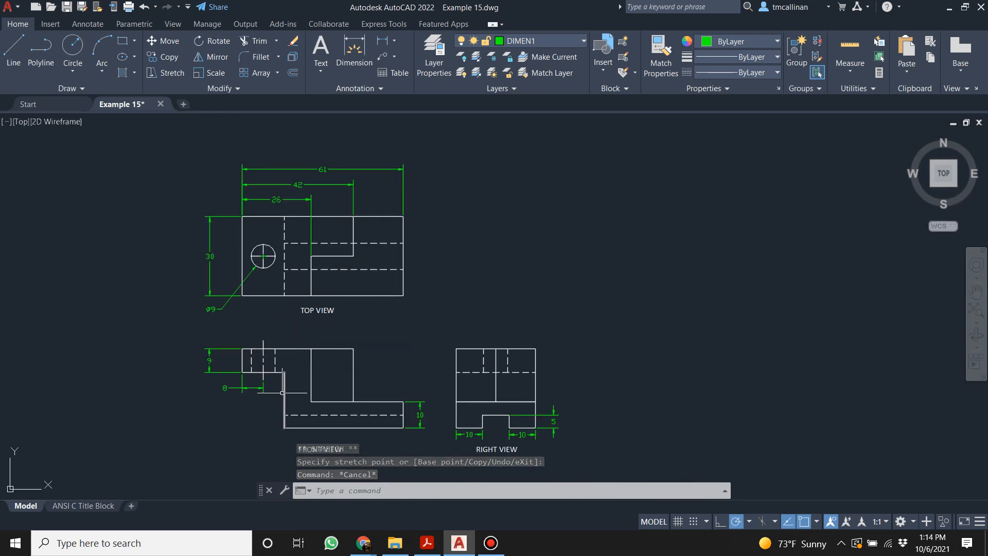
{"action": "scroll", "coordinate": [313, 396], "scroll_direction": "down", "scroll_amount": 2}
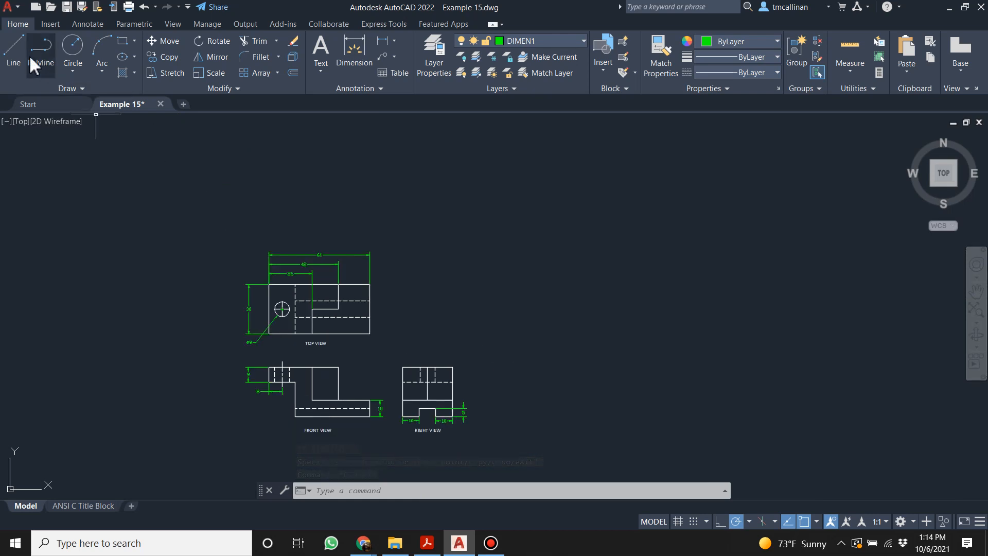
{"action": "left_click", "coordinate": [354, 57]}
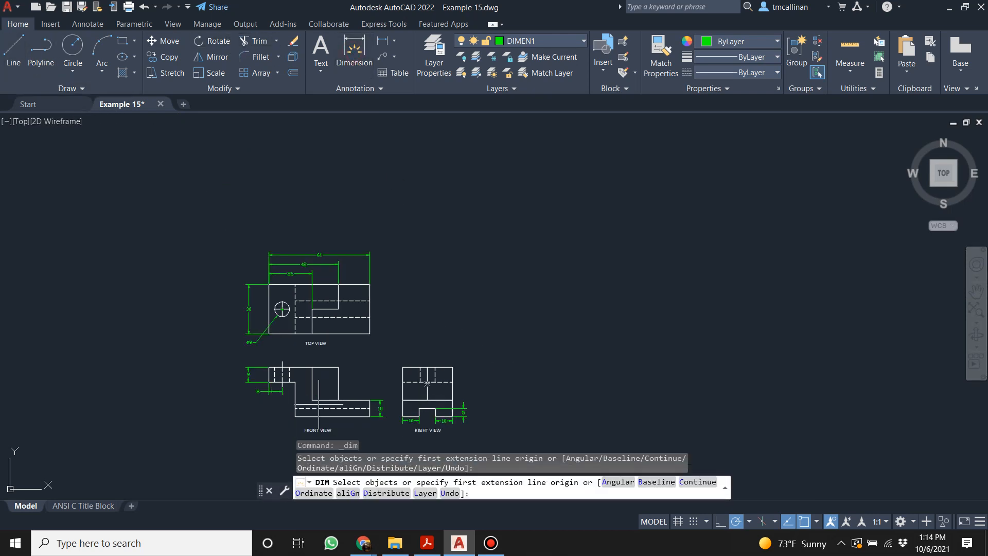
{"action": "scroll", "coordinate": [440, 407], "scroll_direction": "up", "scroll_amount": 4}
{"action": "left_click", "coordinate": [471, 430]}
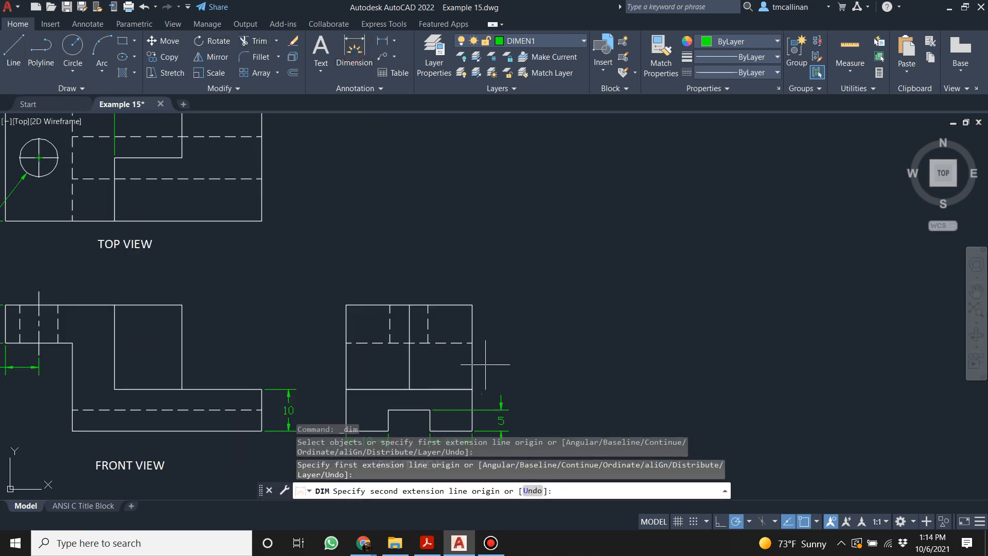
{"action": "left_click", "coordinate": [476, 306]}
{"action": "left_click", "coordinate": [534, 342]}
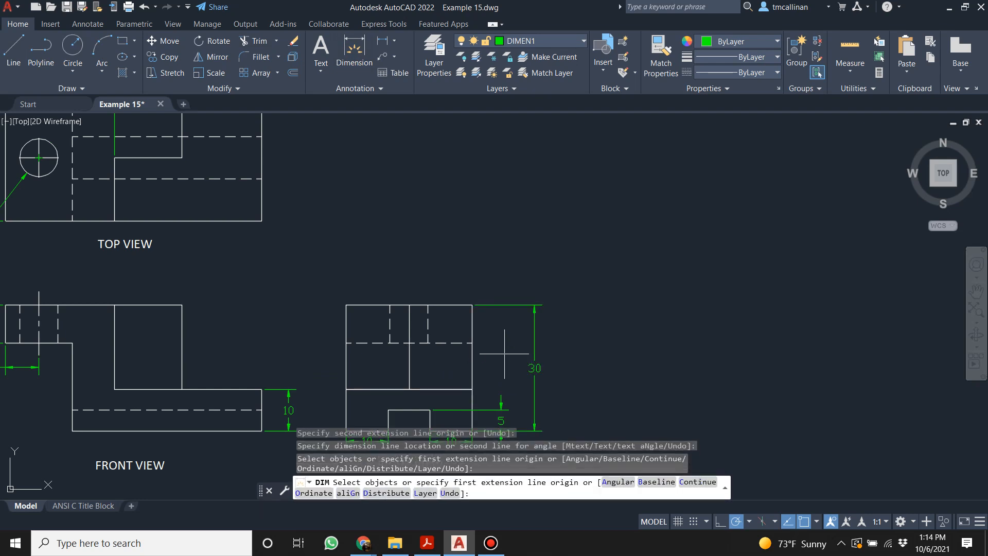
{"action": "scroll", "coordinate": [449, 356], "scroll_direction": "down", "scroll_amount": 2}
{"action": "key", "text": "Return"}
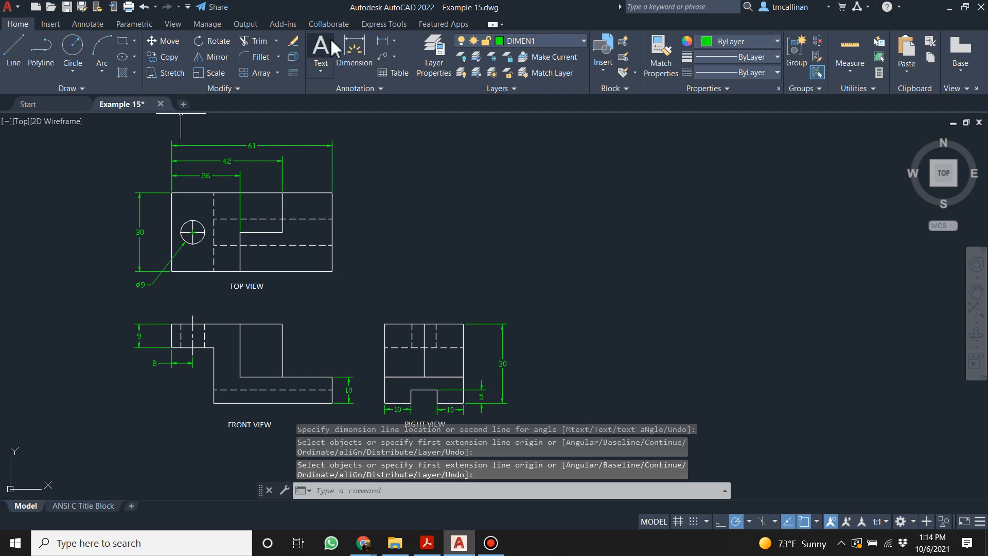
Dimension the height from the front view's bottom edge to the arm's underside, aligning it with the arm's thickness dimension.
{"action": "left_click", "coordinate": [354, 49]}
{"action": "scroll", "coordinate": [196, 362], "scroll_direction": "up", "scroll_amount": 2}
{"action": "left_click", "coordinate": [227, 425]}
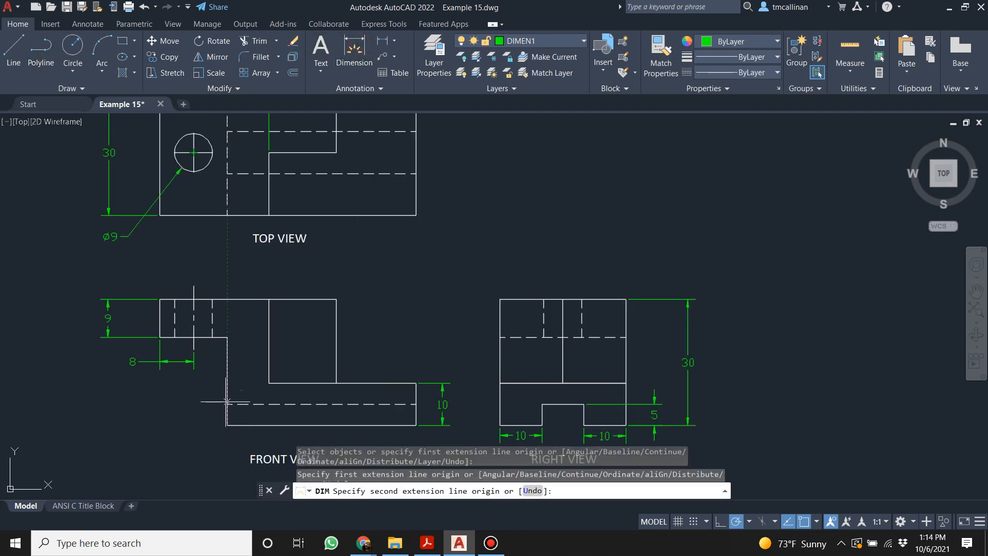
{"action": "left_click", "coordinate": [227, 336]}
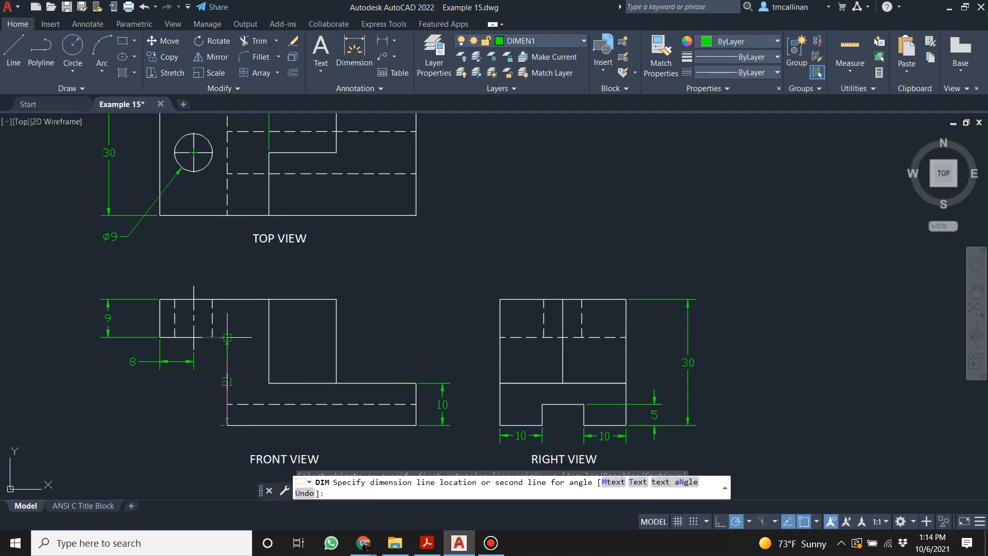
{"action": "left_click", "coordinate": [108, 381]}
{"action": "key", "text": "Escape"}
{"action": "scroll", "coordinate": [150, 400], "scroll_direction": "down", "scroll_amount": 2}
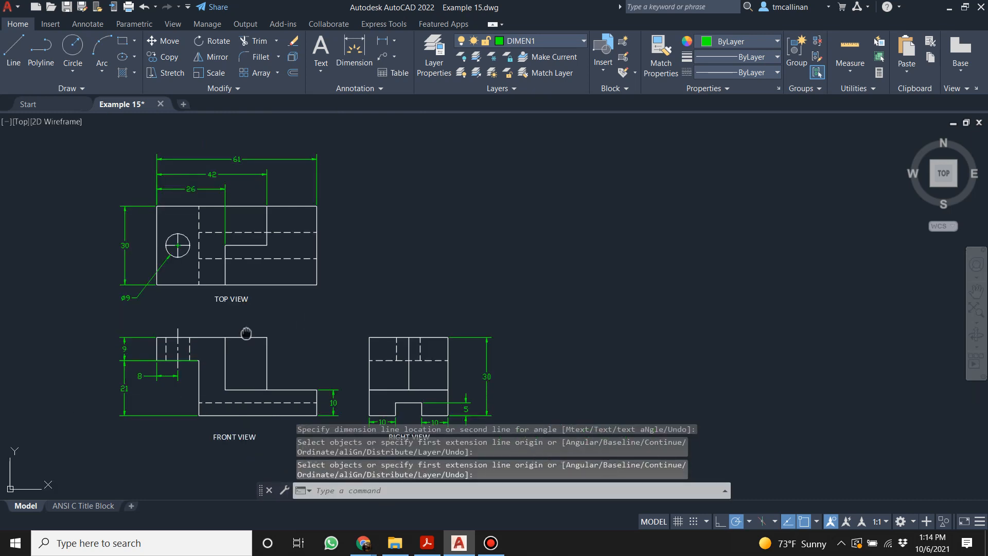
Dimension the depth of the step cutout from the top view's upper edge, placing the vertical dimension outside the right edge.
{"action": "scroll", "coordinate": [246, 332], "scroll_direction": "down", "scroll_amount": 2}
{"action": "scroll", "coordinate": [356, 394], "scroll_direction": "up", "scroll_amount": 2}
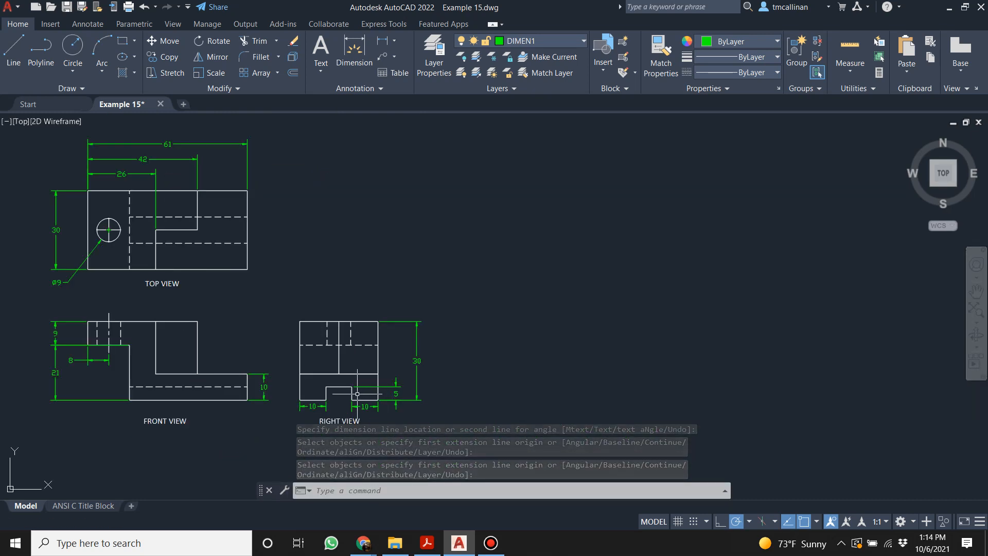
{"action": "scroll", "coordinate": [356, 394], "scroll_direction": "up", "scroll_amount": 2}
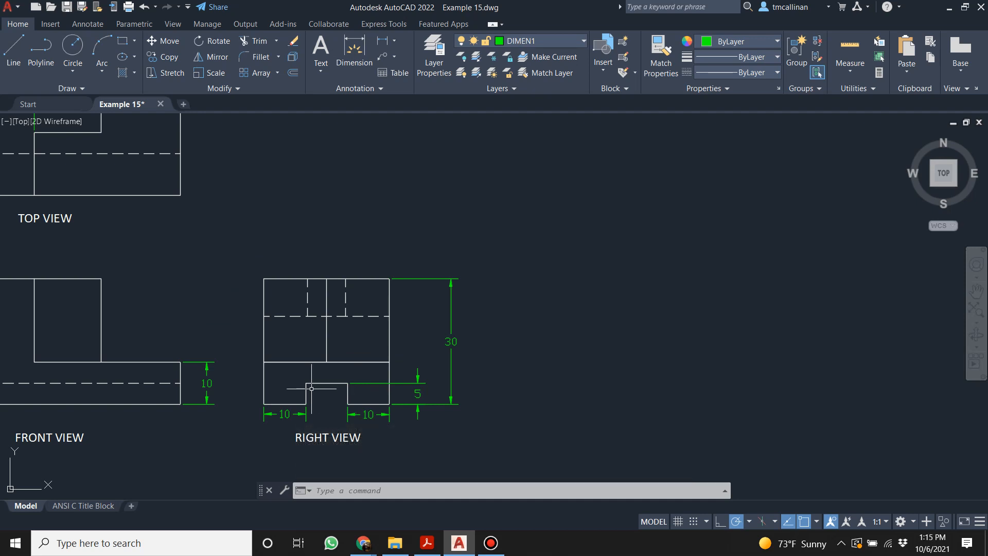
{"action": "scroll", "coordinate": [311, 388], "scroll_direction": "down", "scroll_amount": 2}
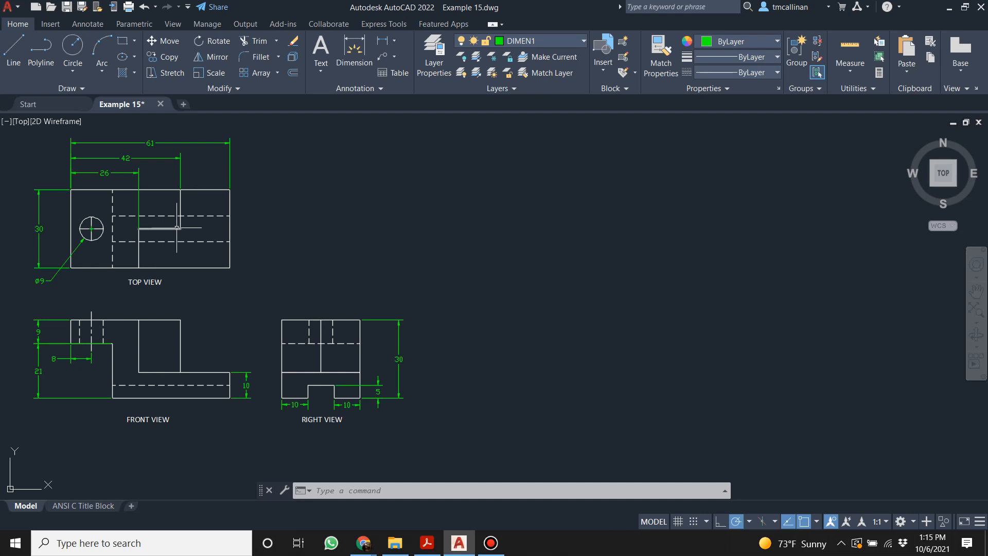
{"action": "left_click", "coordinate": [354, 51]}
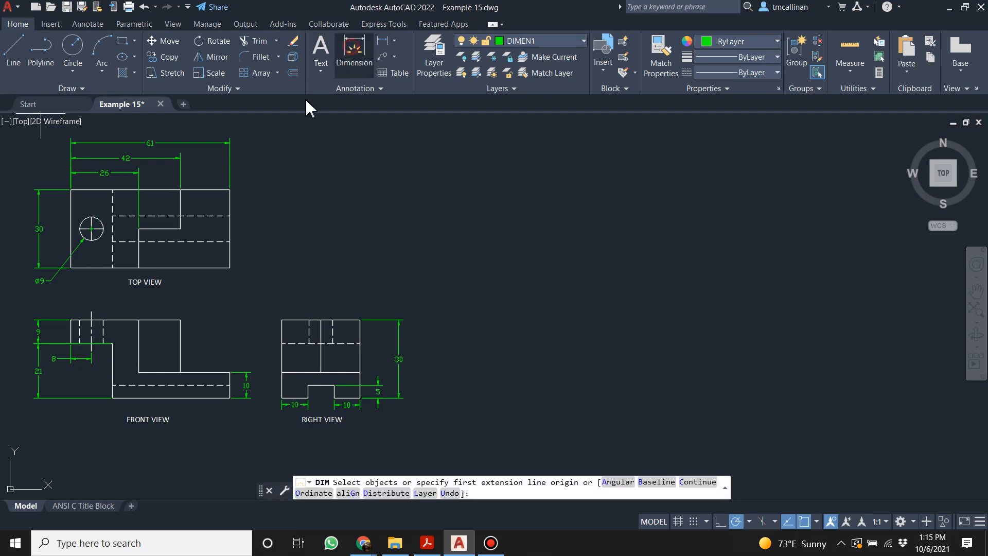
{"action": "scroll", "coordinate": [173, 210], "scroll_direction": "up", "scroll_amount": 2}
{"action": "left_click", "coordinate": [185, 239]}
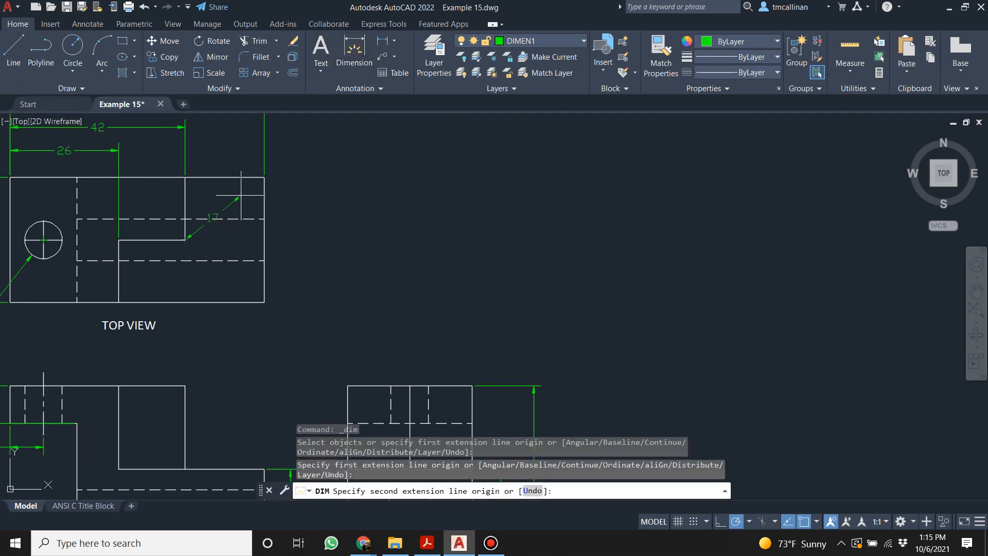
{"action": "left_click", "coordinate": [264, 178]}
{"action": "left_click", "coordinate": [316, 209]}
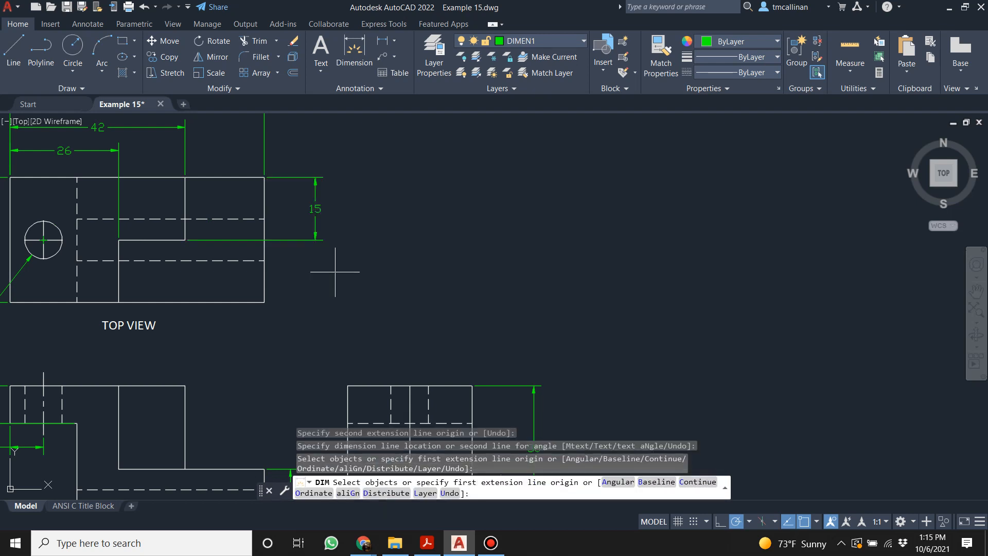
Move the lower extension line origin of the step cutout's depth dimension to the top view's outer edge.
{"action": "scroll", "coordinate": [335, 270], "scroll_direction": "down", "scroll_amount": 2}
{"action": "key", "text": "Escape"}
{"action": "key", "text": "Escape"}
{"action": "scroll", "coordinate": [235, 318], "scroll_direction": "up", "scroll_amount": 2}
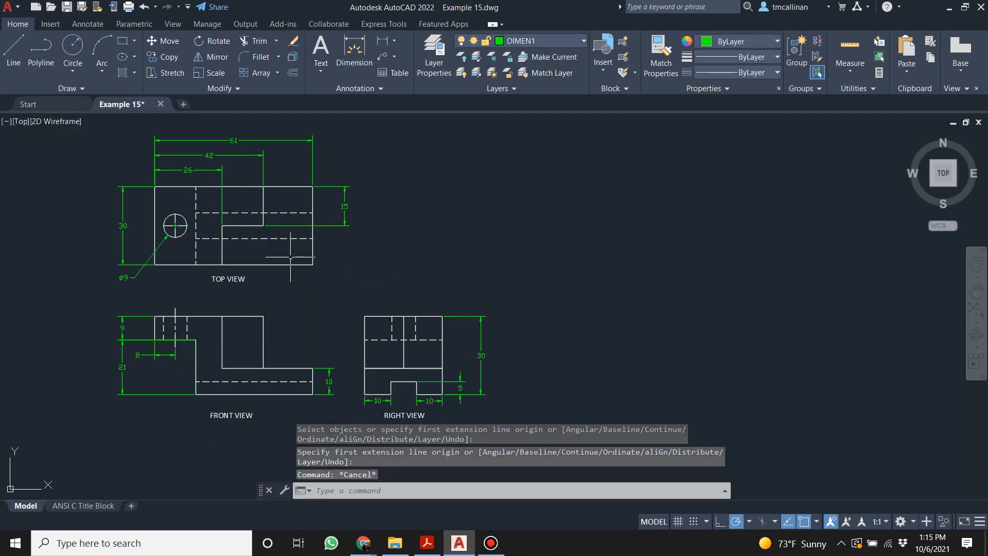
{"action": "left_click", "coordinate": [281, 212]}
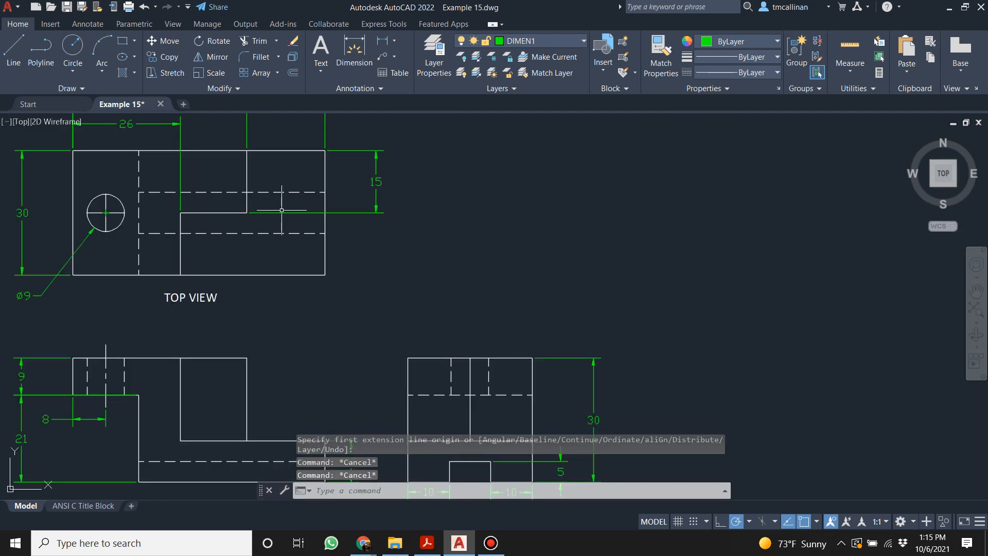
{"action": "left_click", "coordinate": [246, 212]}
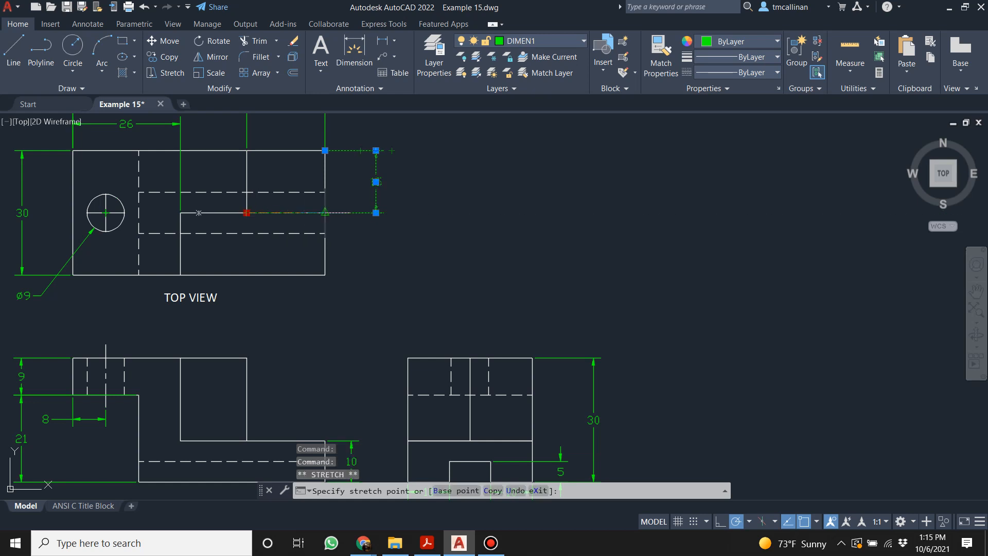
{"action": "left_click", "coordinate": [326, 213]}
{"action": "key", "text": "Escape"}
{"action": "scroll", "coordinate": [340, 280], "scroll_direction": "down", "scroll_amount": 2}
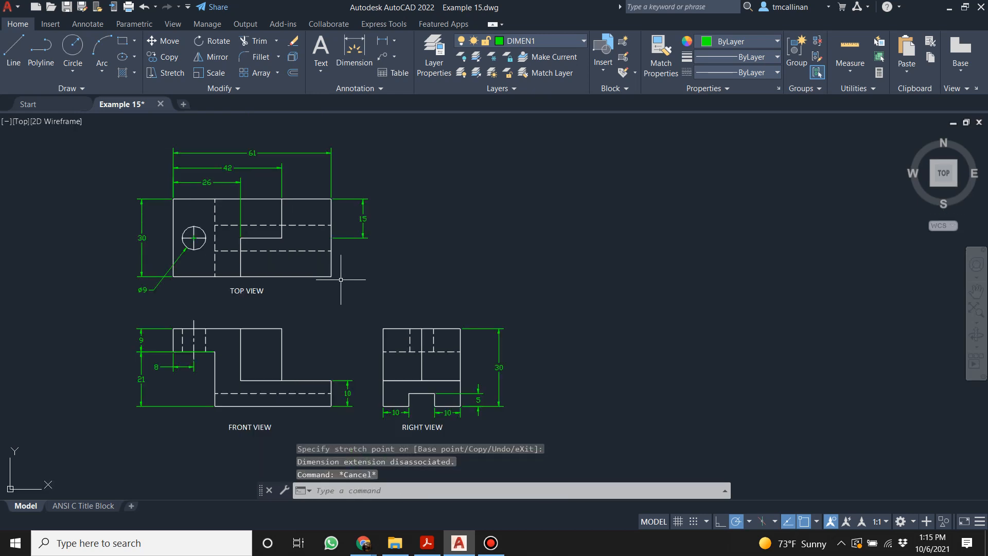
Save the dimensioned three-view drawing.
{"action": "scroll", "coordinate": [330, 310], "scroll_direction": "down", "scroll_amount": 1}
{"action": "scroll", "coordinate": [319, 329], "scroll_direction": "up", "scroll_amount": 2}
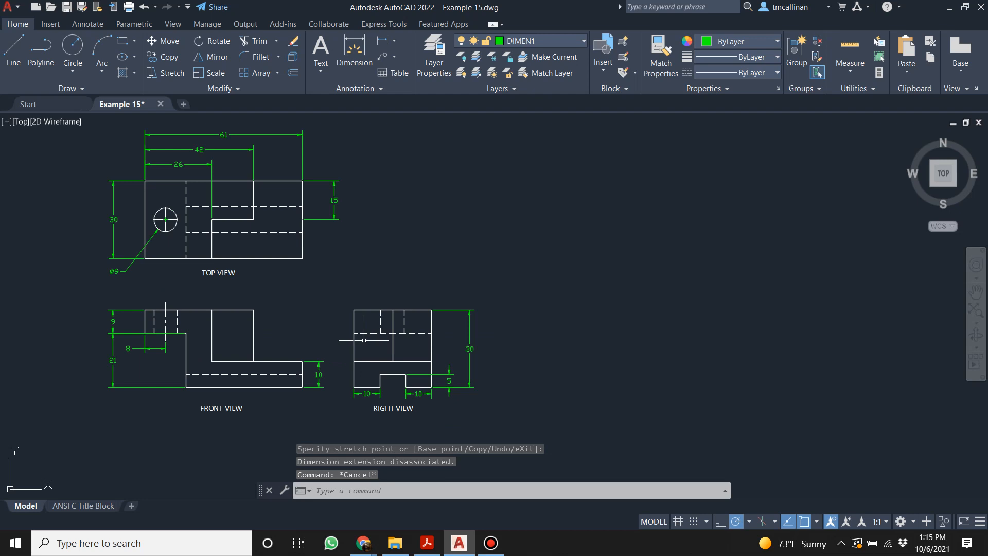
{"action": "left_click", "coordinate": [67, 7]}
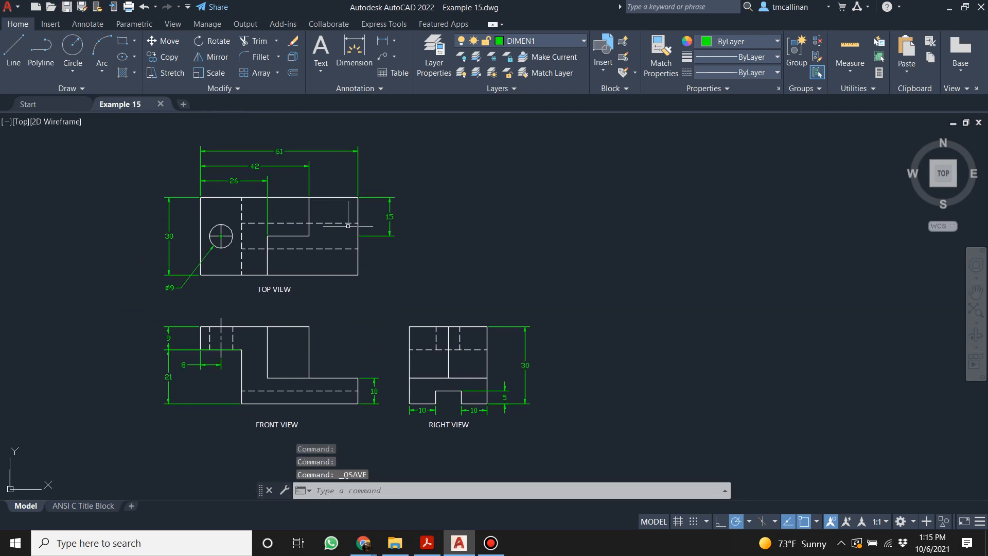
Switch to Acrobat to review the dimensioned Example 15 isometric, and return to the AutoCAD drawing.
{"action": "mouse_move", "coordinate": [385, 269]}
{"action": "middle_mouse_down"}
{"action": "mouse_move", "coordinate": [465, 285]}
{"action": "mouse_move", "coordinate": [453, 306]}
{"action": "middle_mouse_up"}
{"action": "scroll", "coordinate": [477, 323], "scroll_direction": "down", "scroll_amount": 2}
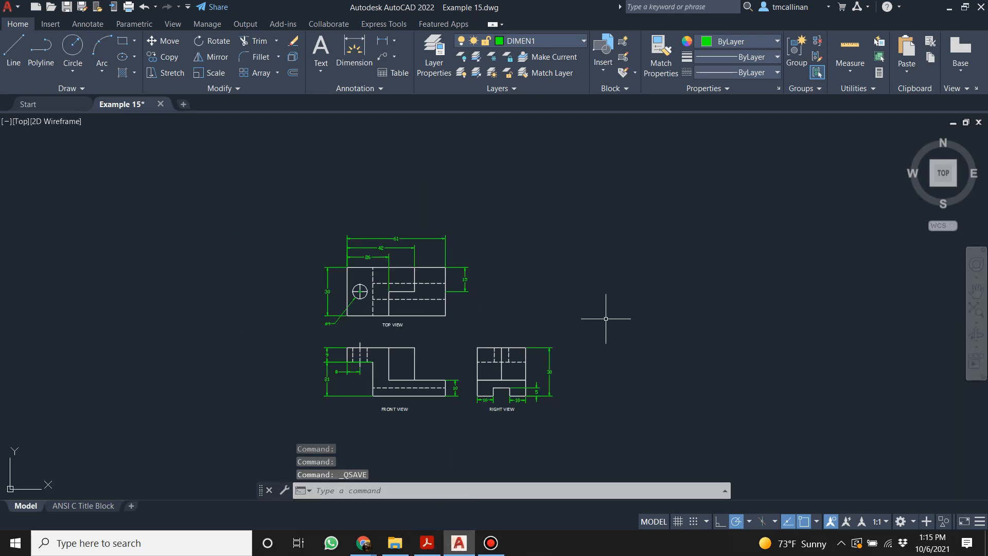
{"action": "left_click", "coordinate": [427, 543]}
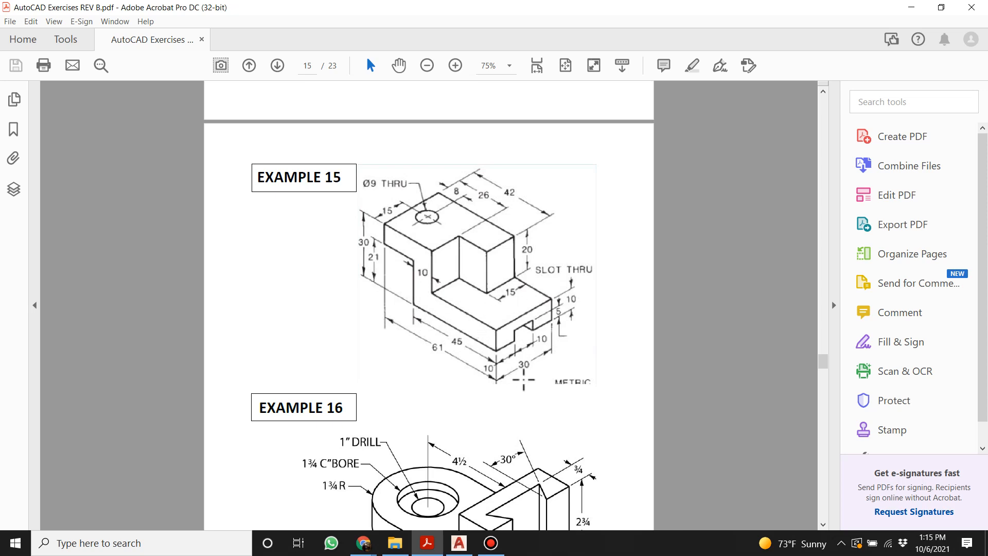
{"action": "left_click", "coordinate": [459, 542]}
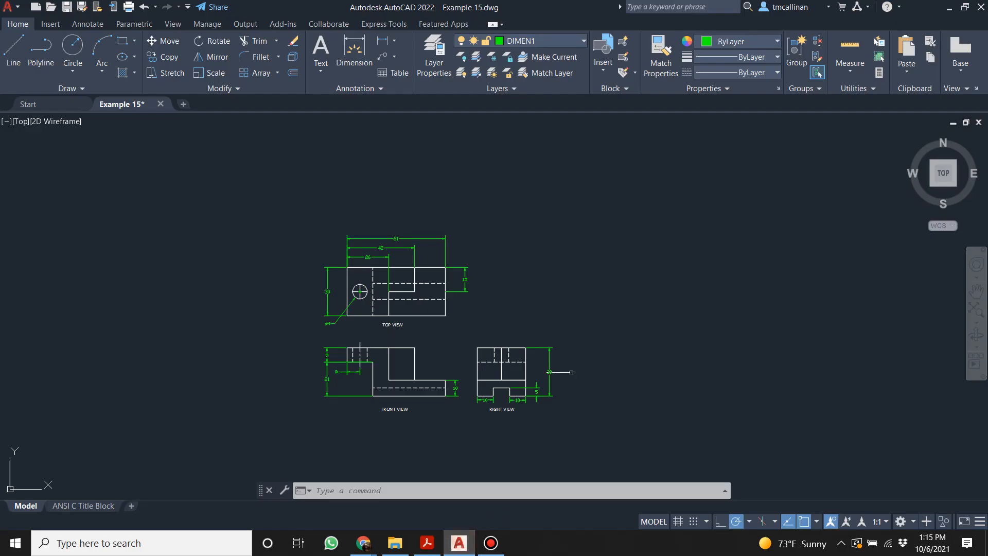
Switch the workspace to 3D Basics.
{"action": "scroll", "coordinate": [571, 360], "scroll_direction": "down", "scroll_amount": 3}
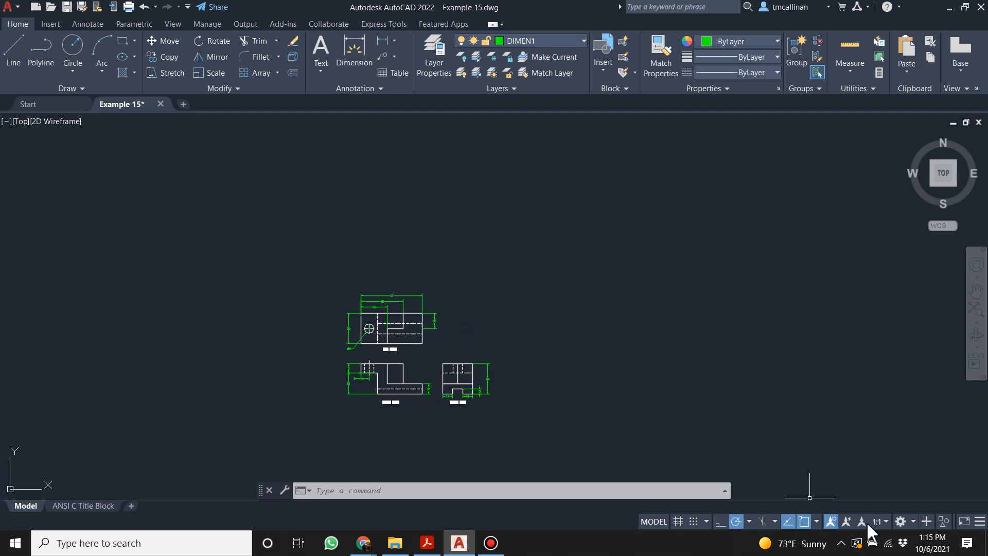
{"action": "left_click", "coordinate": [912, 521]}
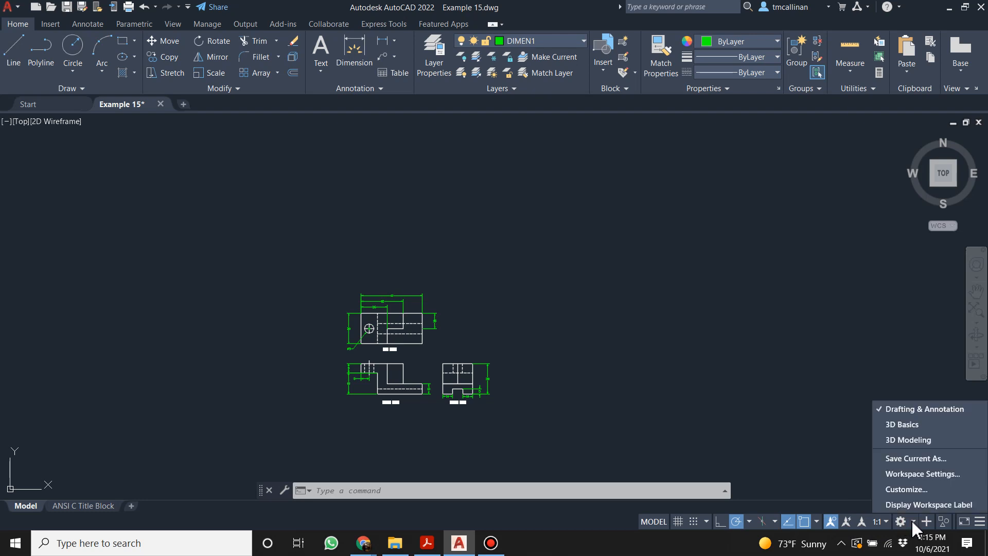
{"action": "left_click", "coordinate": [904, 424]}
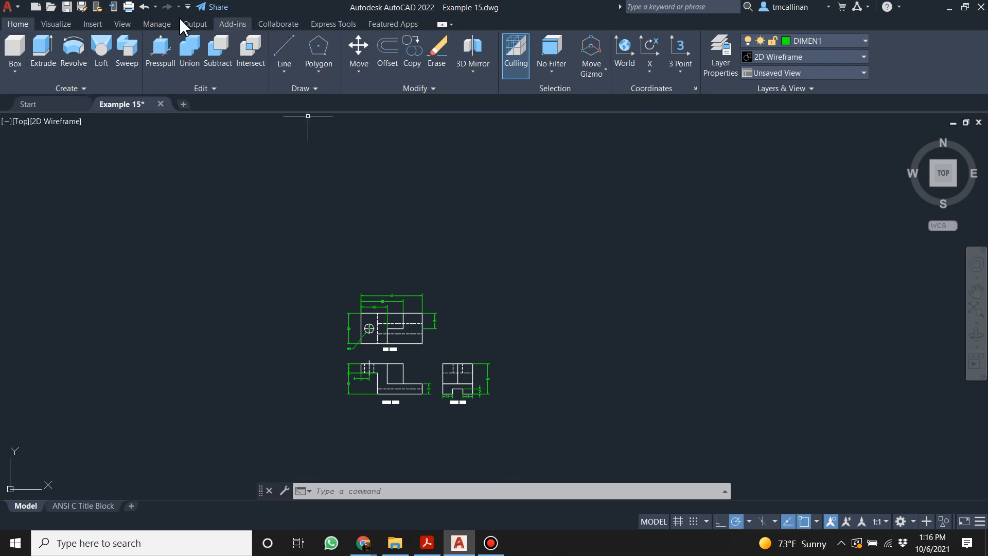
{"action": "scroll", "coordinate": [389, 359], "scroll_direction": "up", "scroll_amount": 4}
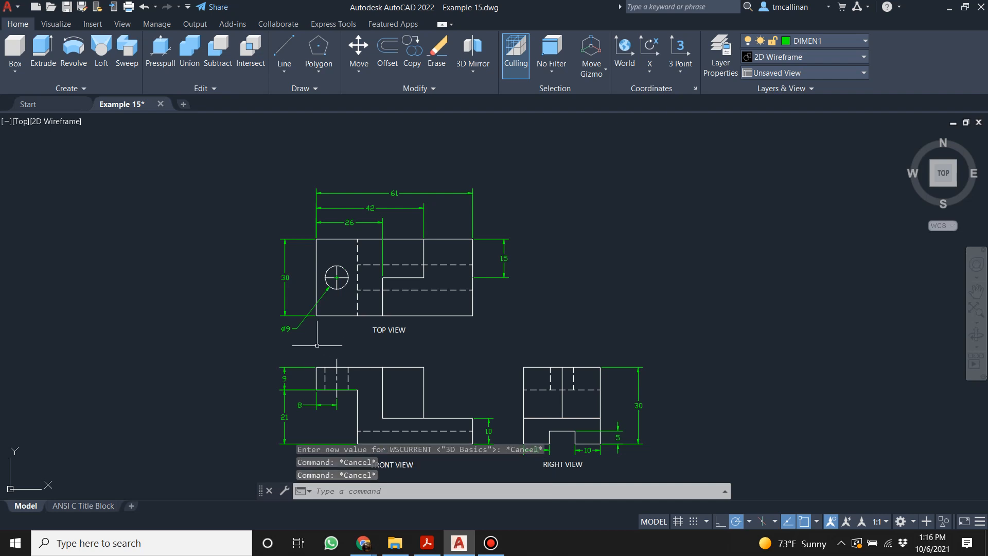
{"action": "key", "text": "Escape"}
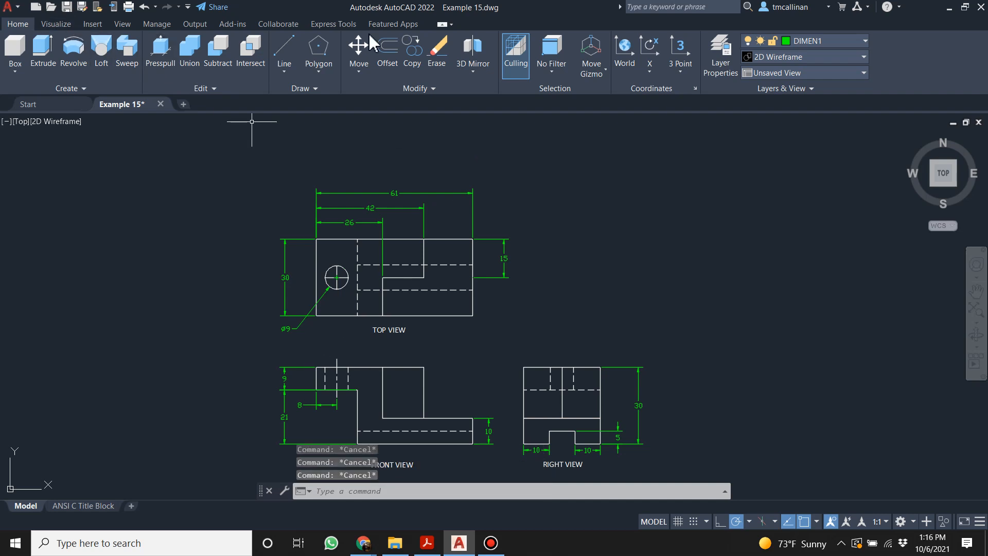
Create a new layer named 3D and set its color to white.
{"action": "left_click", "coordinate": [732, 56]}
{"action": "right_click", "coordinate": [145, 179]}
{"action": "left_click", "coordinate": [165, 228]}
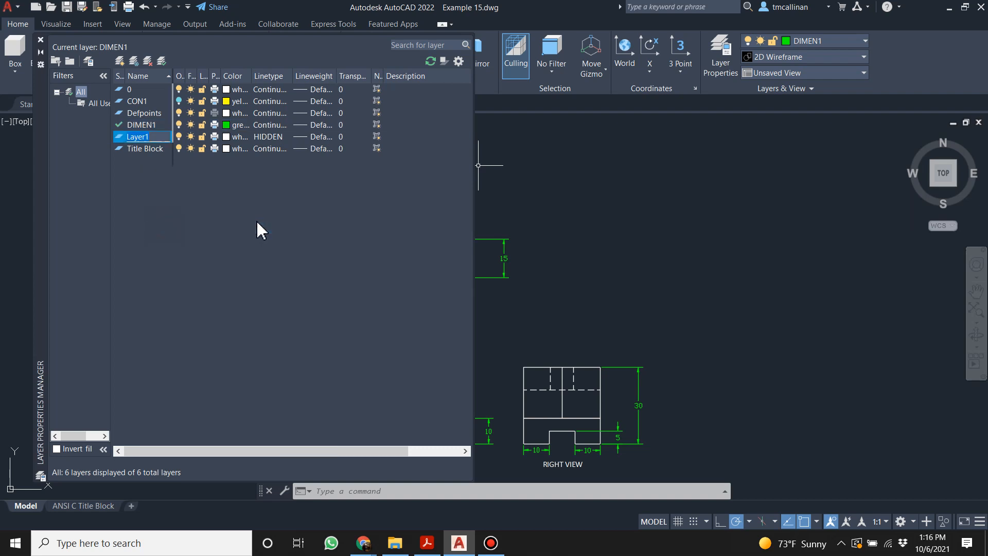
{"action": "type", "text": "3D"}
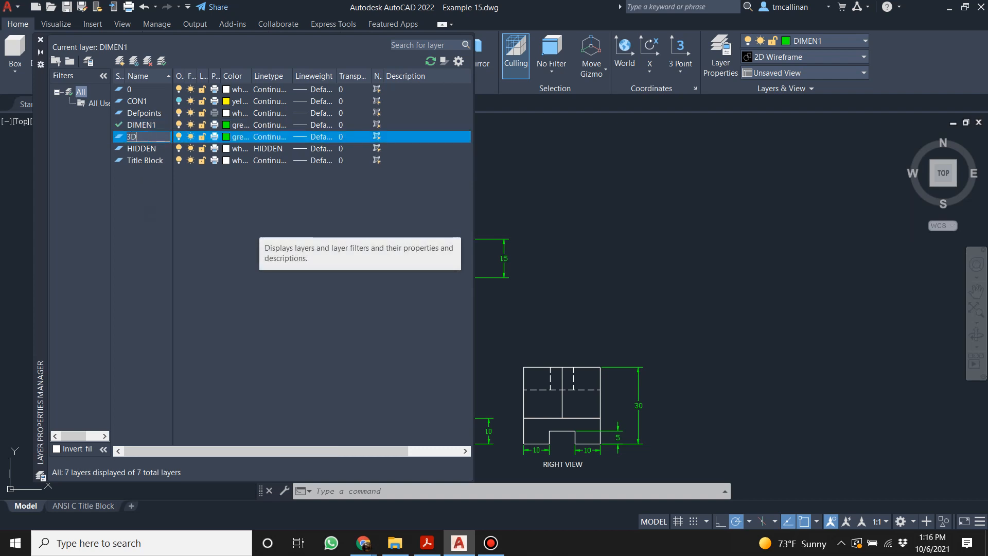
{"action": "left_click", "coordinate": [229, 138]}
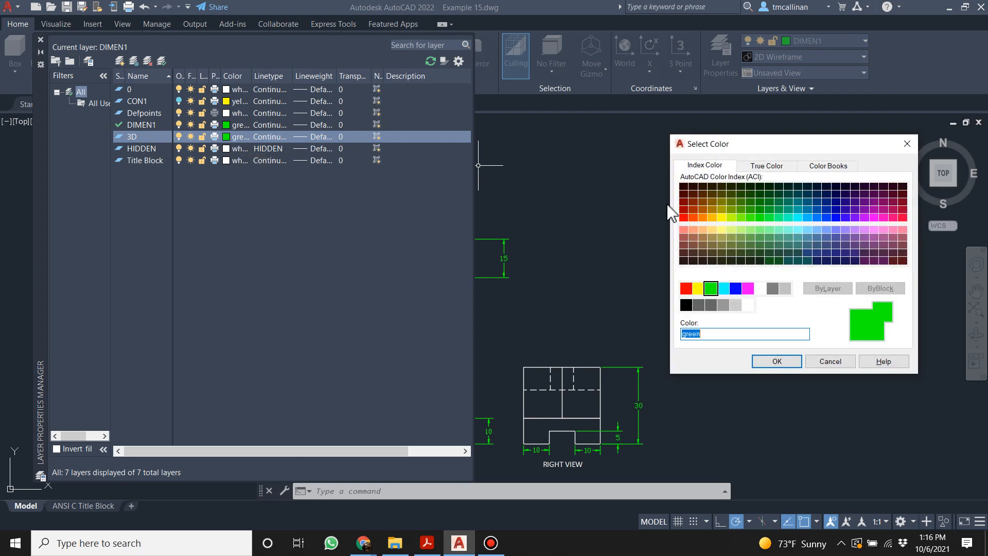
{"action": "left_click", "coordinate": [760, 288]}
{"action": "left_click", "coordinate": [771, 360]}
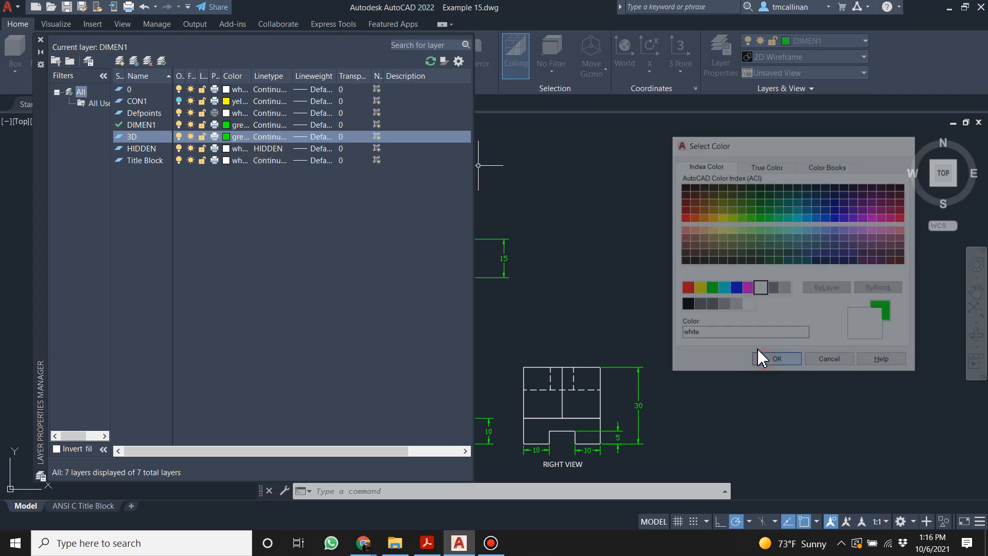
{"action": "left_click", "coordinate": [40, 39]}
Turn off the current DIMEN1 layer to hide all dimensions.
{"action": "scroll", "coordinate": [396, 269], "scroll_direction": "down", "scroll_amount": 4}
{"action": "scroll", "coordinate": [360, 299], "scroll_direction": "up", "scroll_amount": 4}
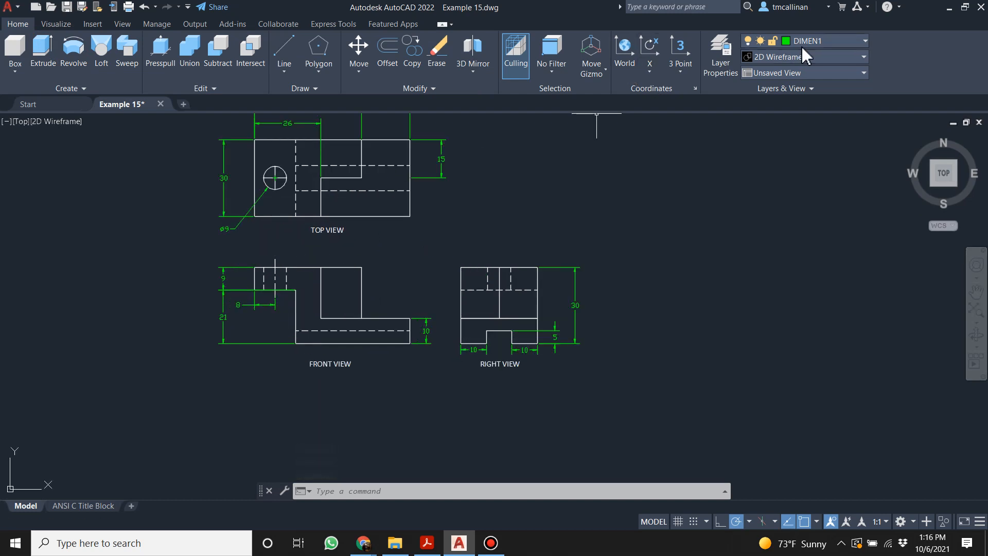
{"action": "left_click", "coordinate": [822, 49]}
{"action": "left_click", "coordinate": [749, 122]}
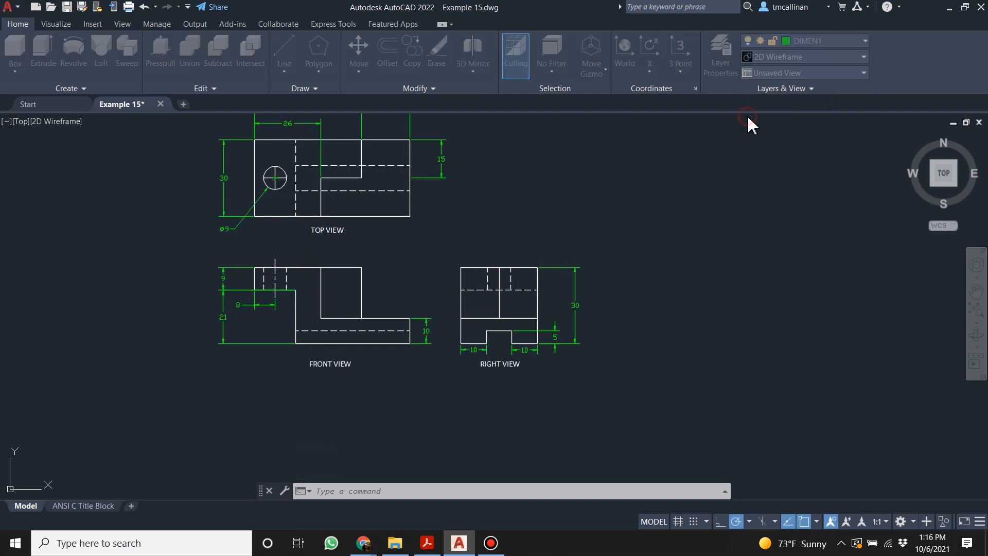
{"action": "left_click", "coordinate": [431, 267]}
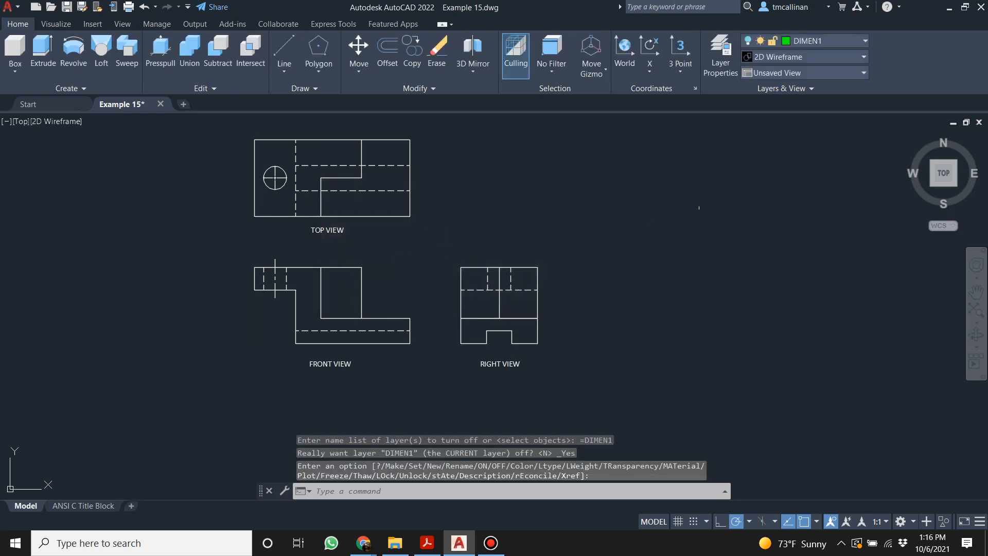
Make the 3D layer current.
{"action": "left_click", "coordinate": [817, 41]}
{"action": "left_click", "coordinate": [809, 53]}
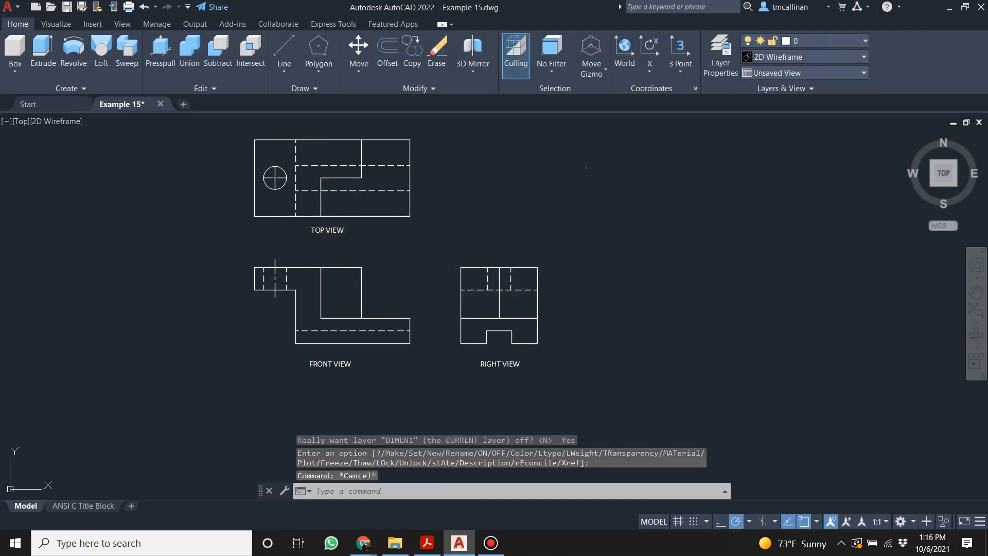
{"action": "left_click", "coordinate": [812, 39]}
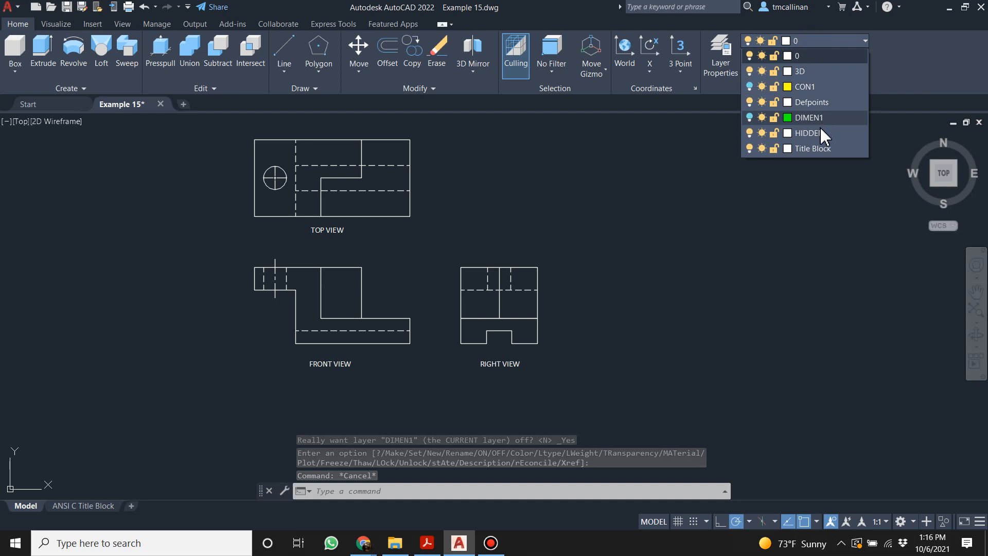
{"action": "left_click", "coordinate": [811, 73]}
{"action": "key", "text": "Escape"}
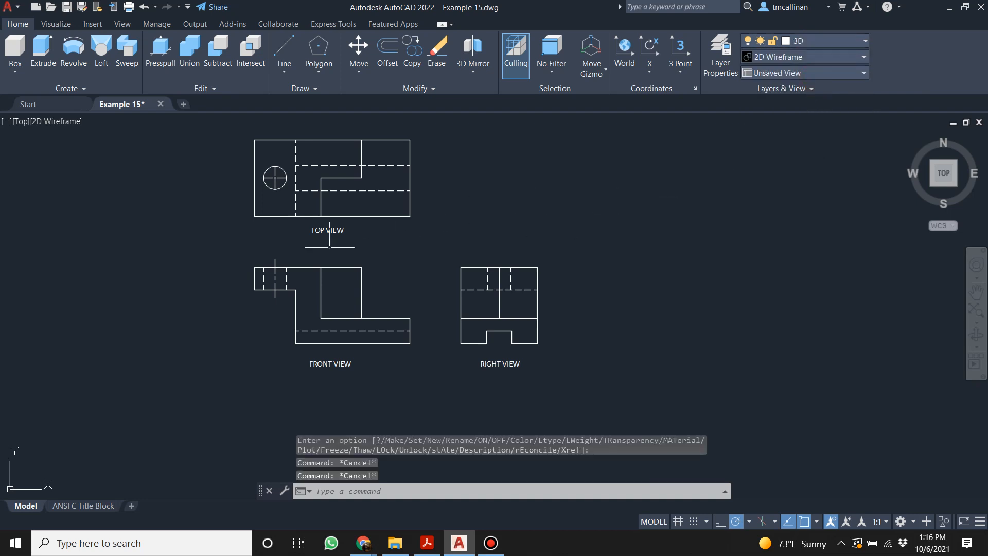
Copy the front view's geometry without its label and paste it into the empty space above and beyond the three views.
{"action": "left_click", "coordinate": [231, 250]}
{"action": "left_click", "coordinate": [426, 355]}
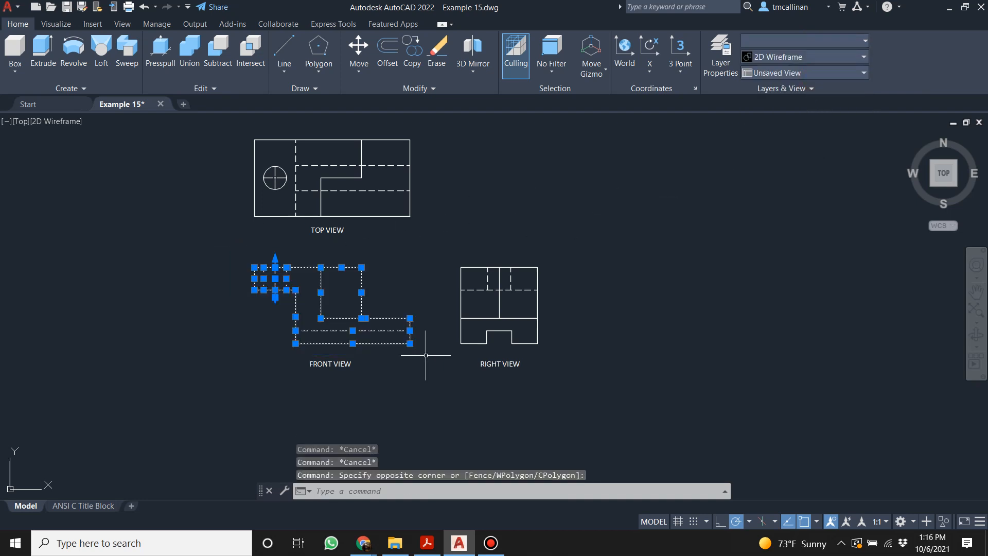
{"action": "key", "text": "ctrl+c"}
{"action": "scroll", "coordinate": [425, 342], "scroll_direction": "down", "scroll_amount": 3}
{"action": "scroll", "coordinate": [530, 242], "scroll_direction": "up", "scroll_amount": 2}
{"action": "key", "text": "ctrl+v"}
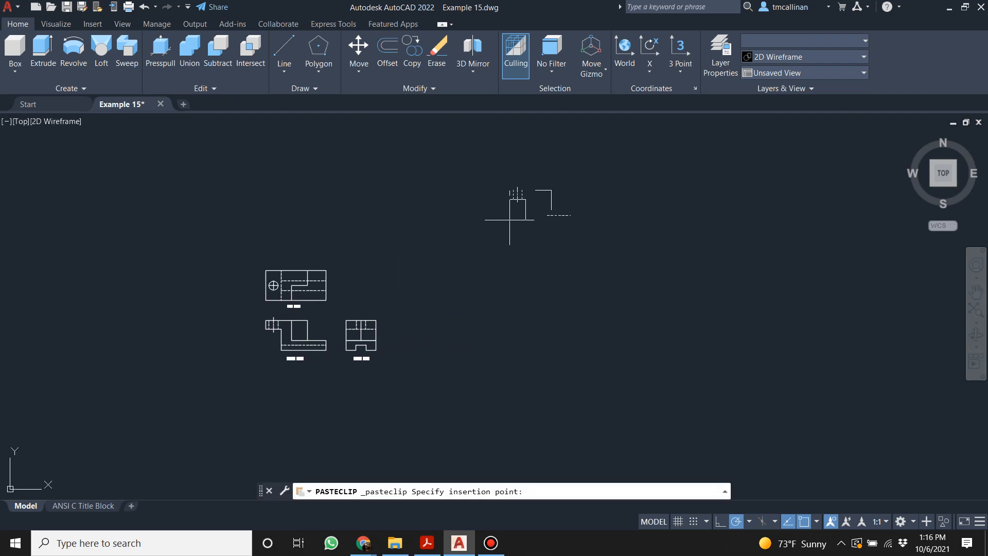
{"action": "left_click", "coordinate": [473, 234]}
{"action": "scroll", "coordinate": [502, 209], "scroll_direction": "up", "scroll_amount": 8}
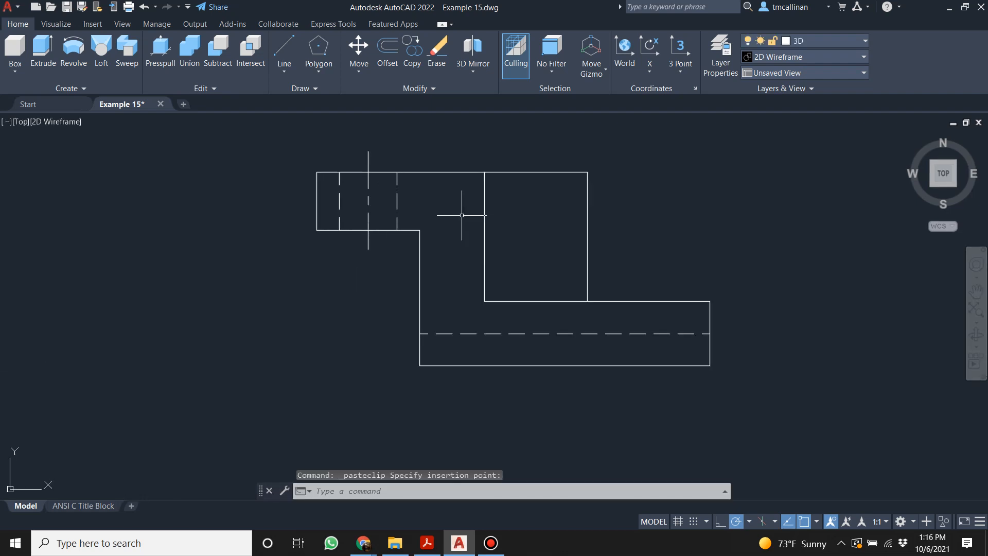
{"action": "key", "text": "Escape"}
Delete the hole's hidden lines and centerline and the slot's hidden line from the pasted front view.
{"action": "left_click", "coordinate": [397, 202]}
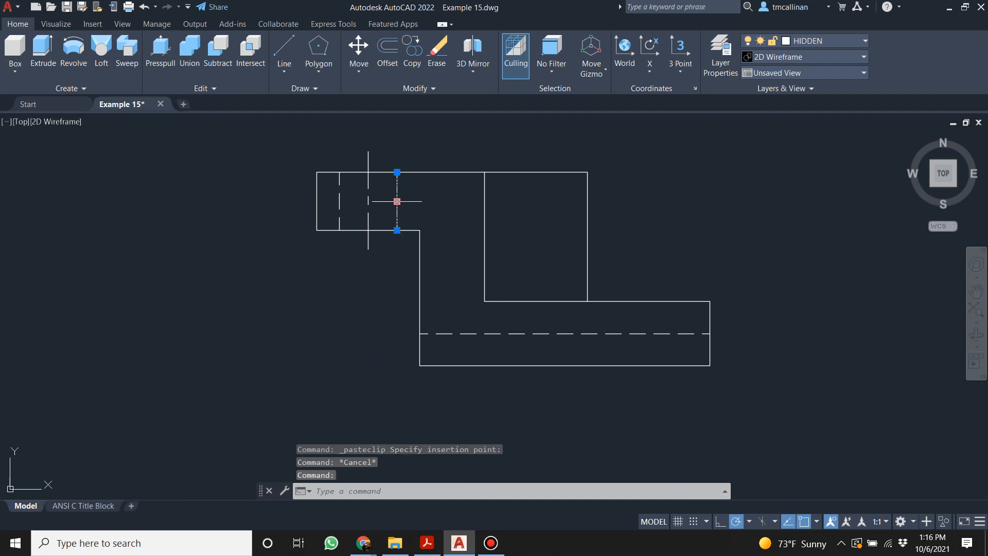
{"action": "key", "text": "Delete"}
{"action": "left_click", "coordinate": [397, 209]}
{"action": "left_click", "coordinate": [333, 197]}
{"action": "key", "text": "Delete"}
{"action": "left_click", "coordinate": [489, 332]}
{"action": "key", "text": "Delete"}
Delete the upper block's top and outer vertical lines, leaving only the stepped Z-shaped outline in the pasted view.
{"action": "left_click", "coordinate": [604, 229]}
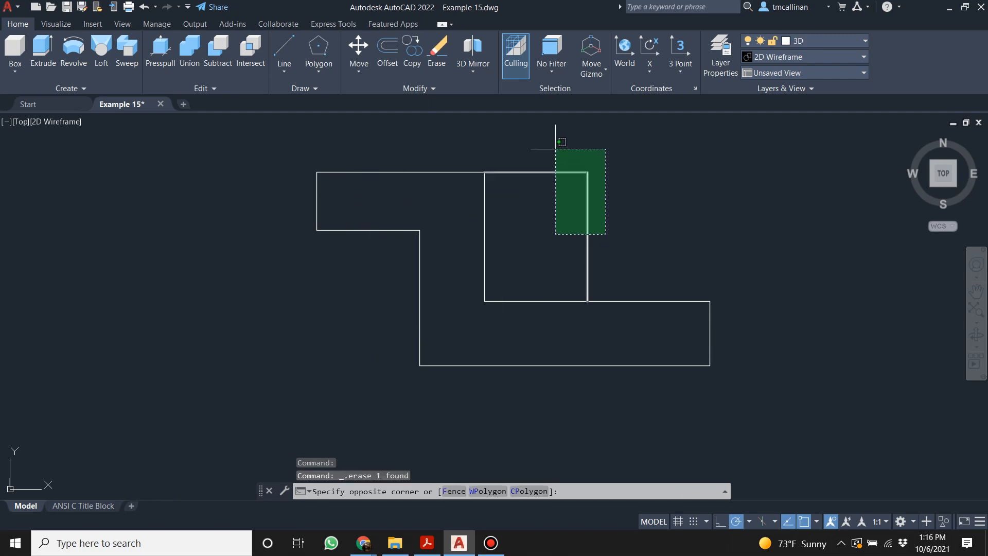
{"action": "left_click", "coordinate": [555, 149]}
{"action": "key", "text": "Delete"}
{"action": "scroll", "coordinate": [515, 249], "scroll_direction": "down", "scroll_amount": 2}
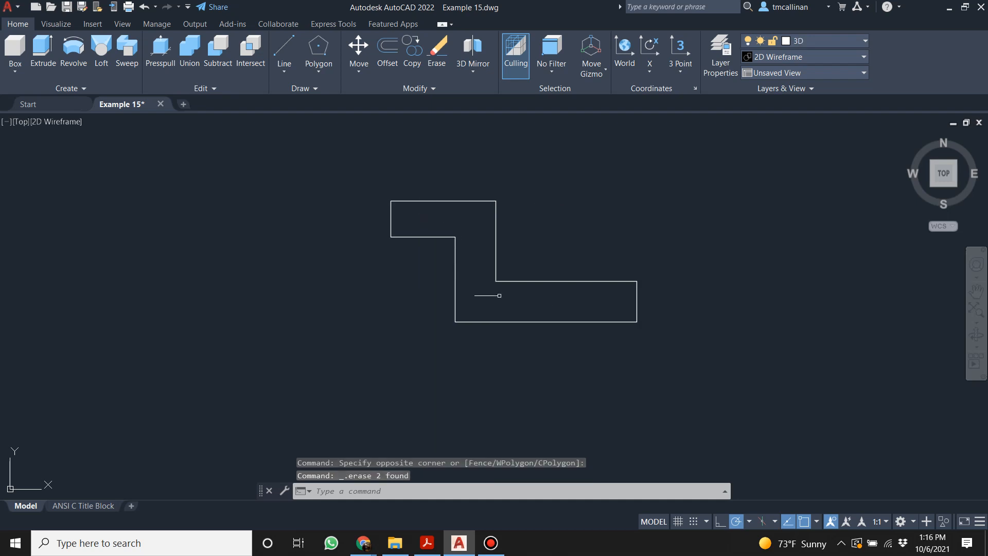
{"action": "scroll", "coordinate": [489, 288], "scroll_direction": "down", "scroll_amount": 2}
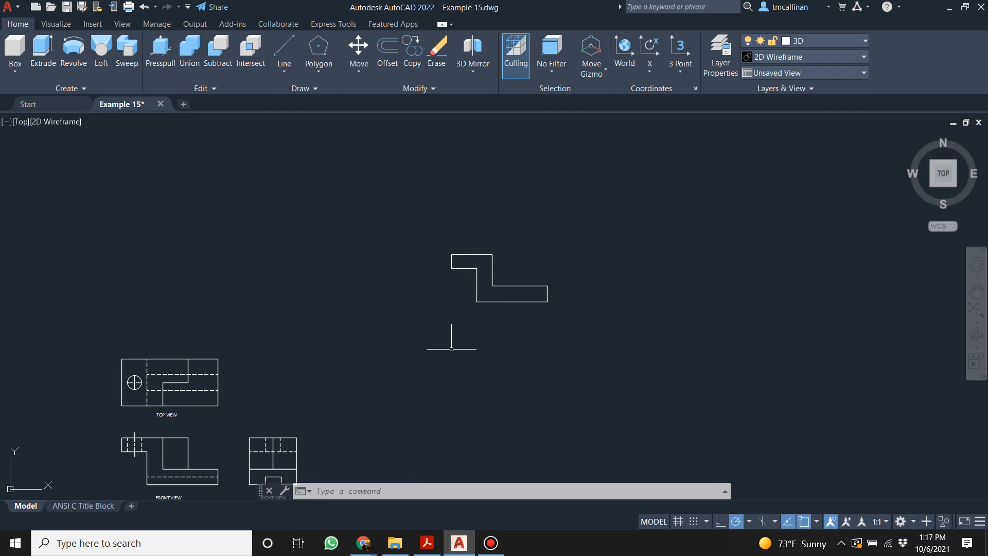
{"action": "scroll", "coordinate": [450, 279], "scroll_direction": "up", "scroll_amount": 4}
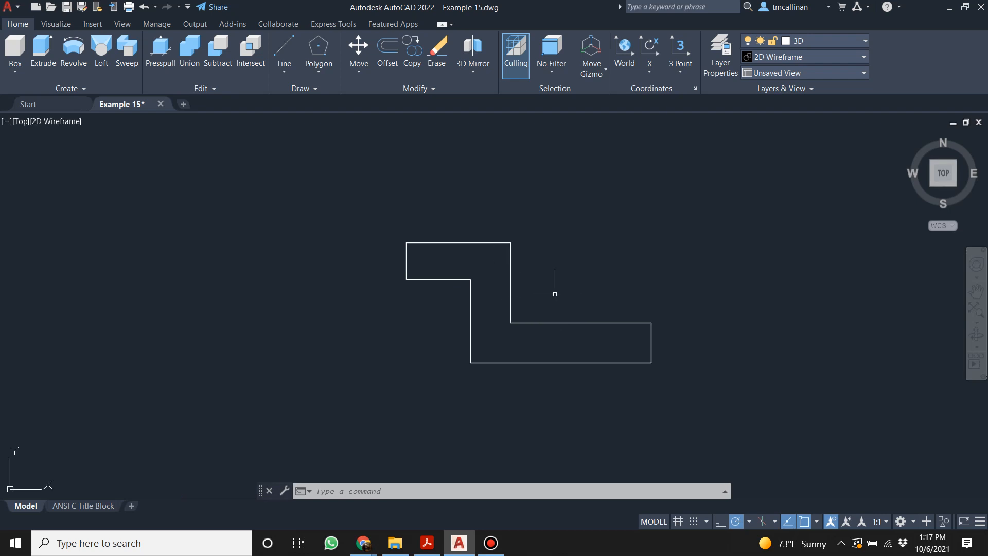
{"action": "scroll", "coordinate": [554, 294], "scroll_direction": "down", "scroll_amount": 2}
{"action": "scroll", "coordinate": [489, 276], "scroll_direction": "up", "scroll_amount": 4}
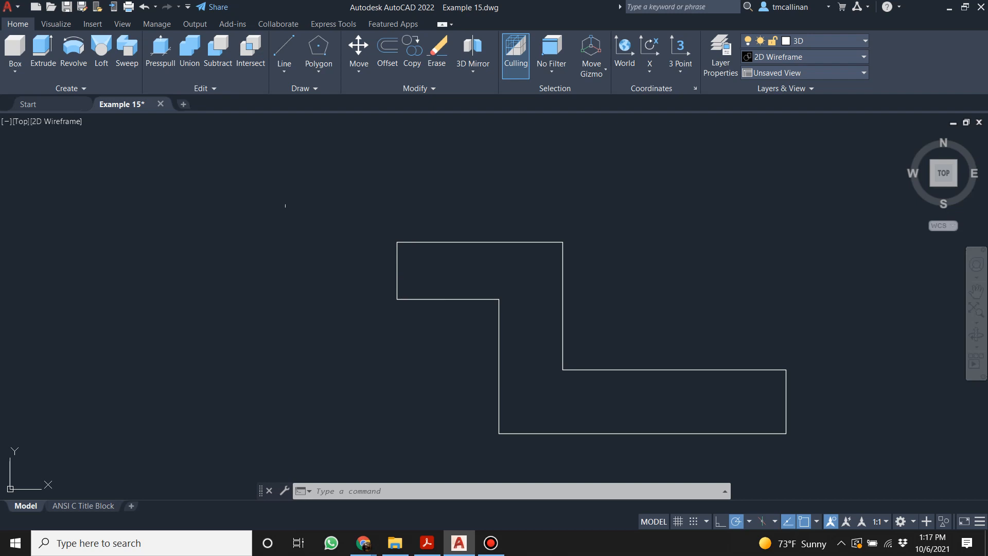
{"action": "left_click", "coordinate": [40, 52]}
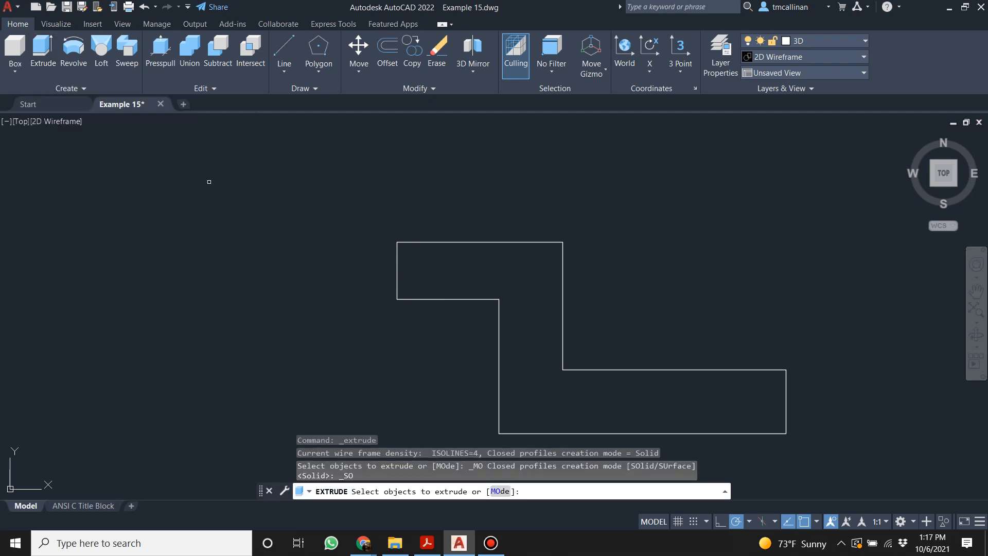
{"action": "key", "text": "Escape"}
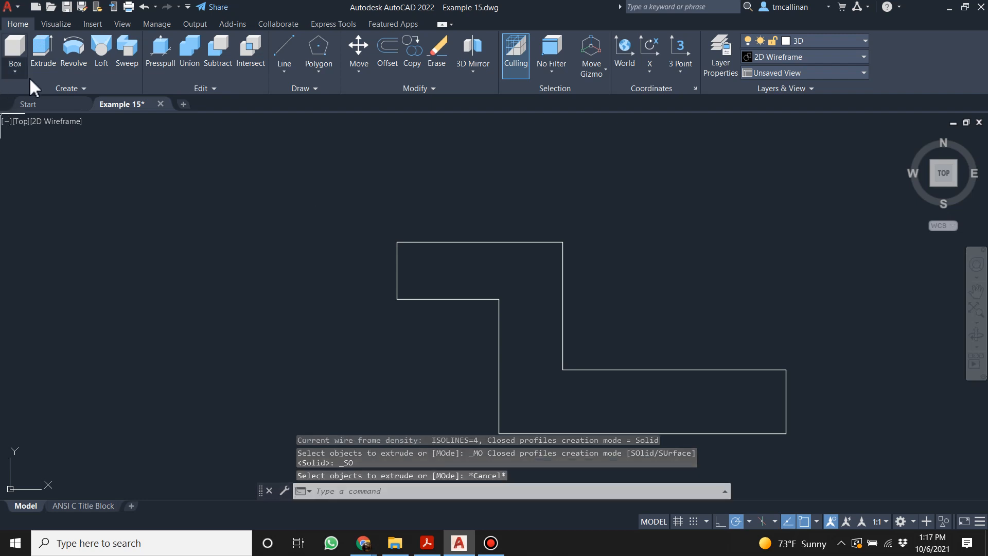
{"action": "left_click", "coordinate": [15, 73]}
{"action": "left_click", "coordinate": [18, 73]}
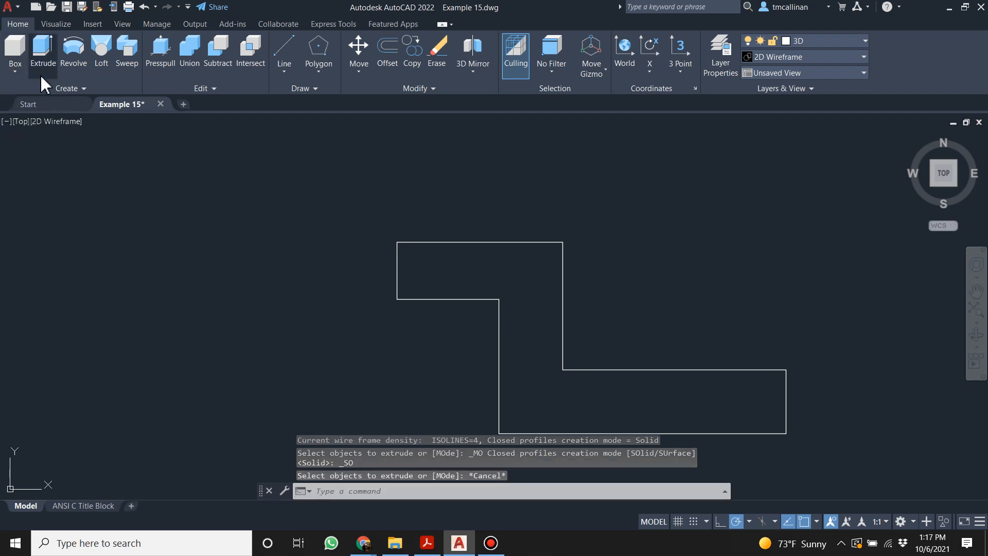
{"action": "left_click", "coordinate": [66, 89]}
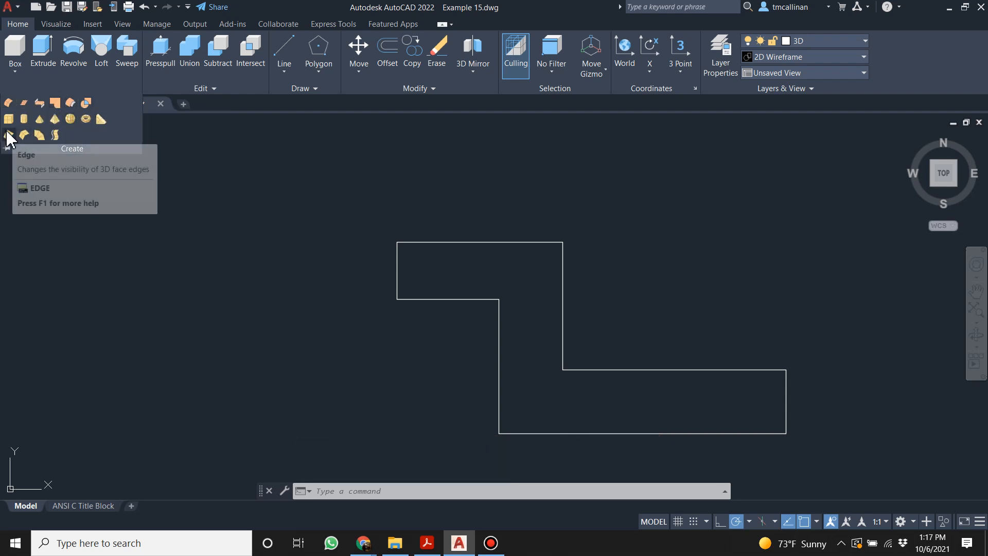
Extrude all eight lines of the Z-shaped outline upward to a freehand height in a tilted 3D view.
{"action": "left_click", "coordinate": [45, 61]}
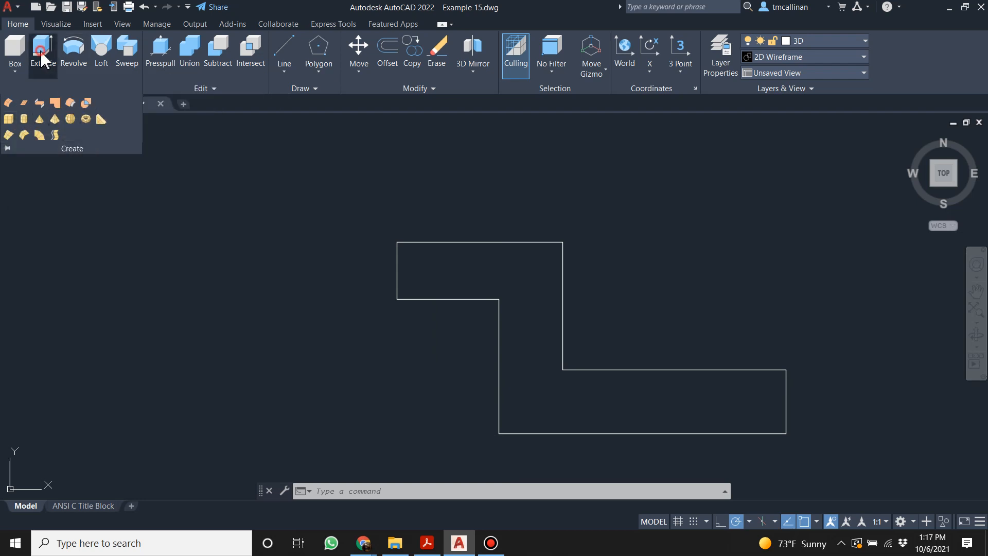
{"action": "left_click", "coordinate": [350, 197]}
{"action": "left_click", "coordinate": [852, 453]}
{"action": "scroll", "coordinate": [560, 250], "scroll_direction": "down", "scroll_amount": 2}
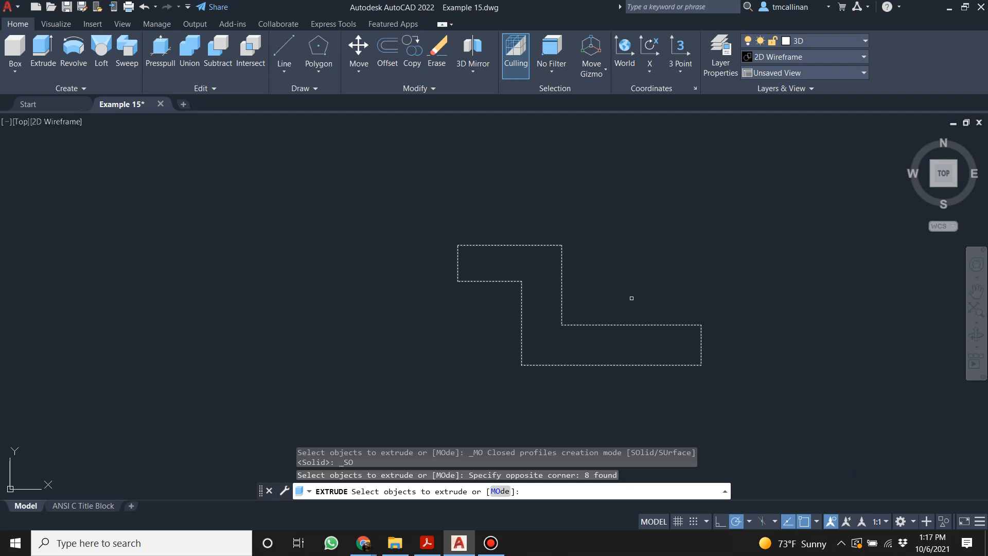
{"action": "key", "text": "Return"}
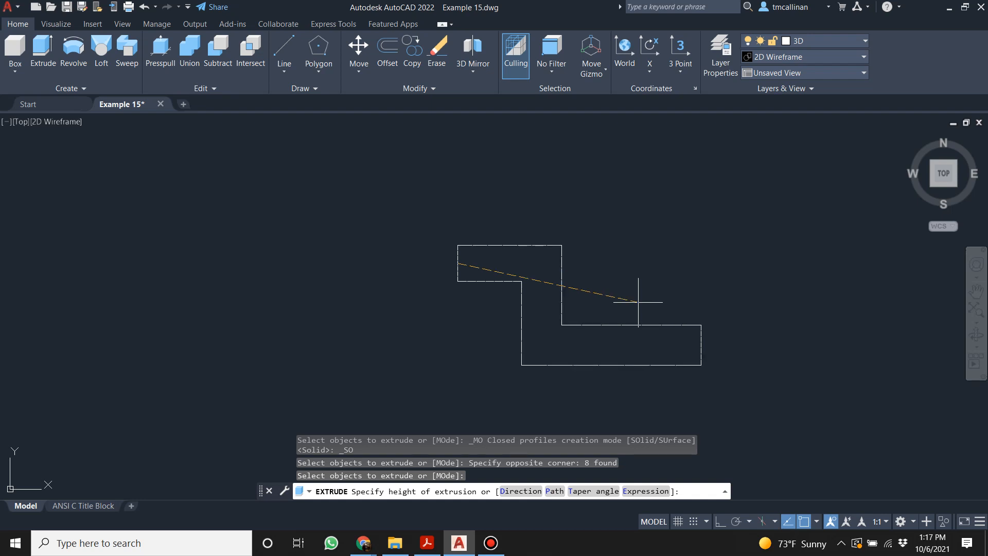
{"action": "middle_click_drag", "start_coordinate": [638, 302], "coordinate": [595, 221], "text": "shift"}
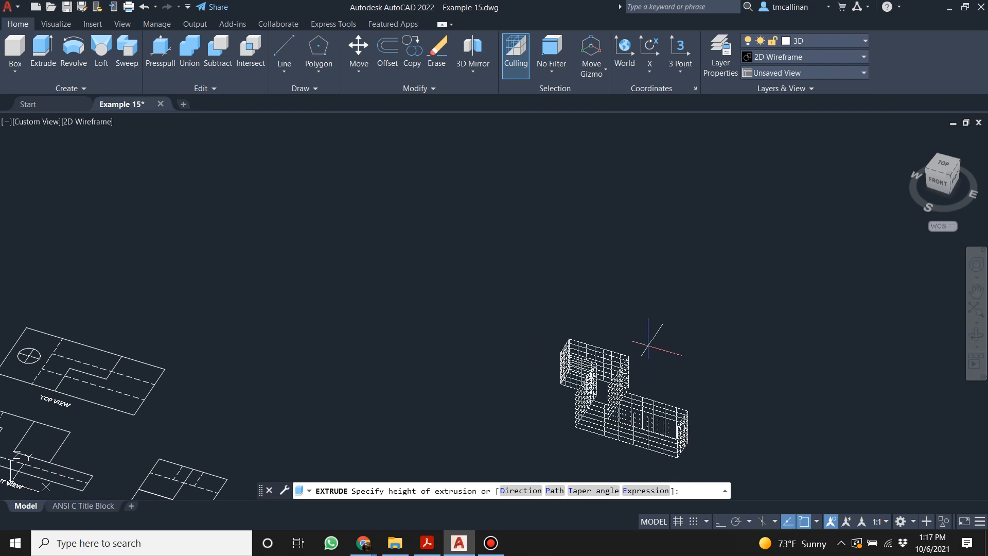
{"action": "left_click", "coordinate": [648, 346]}
Examine the extruded Z shape from low side angles, straight above and a tilted corner view.
{"action": "middle_click_drag", "start_coordinate": [749, 387], "coordinate": [582, 329], "text": "shift"}
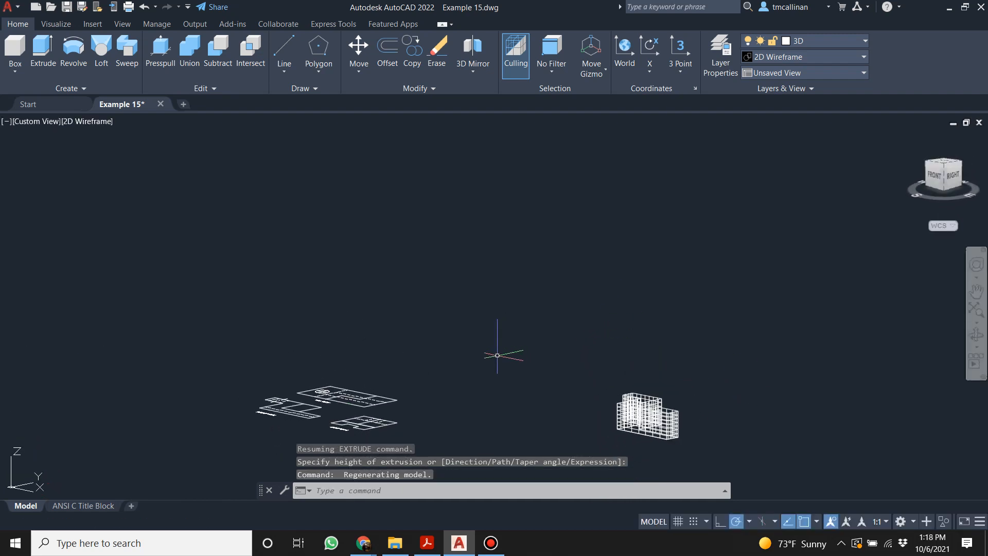
{"action": "middle_click_drag", "start_coordinate": [449, 349], "coordinate": [514, 376], "text": "shift"}
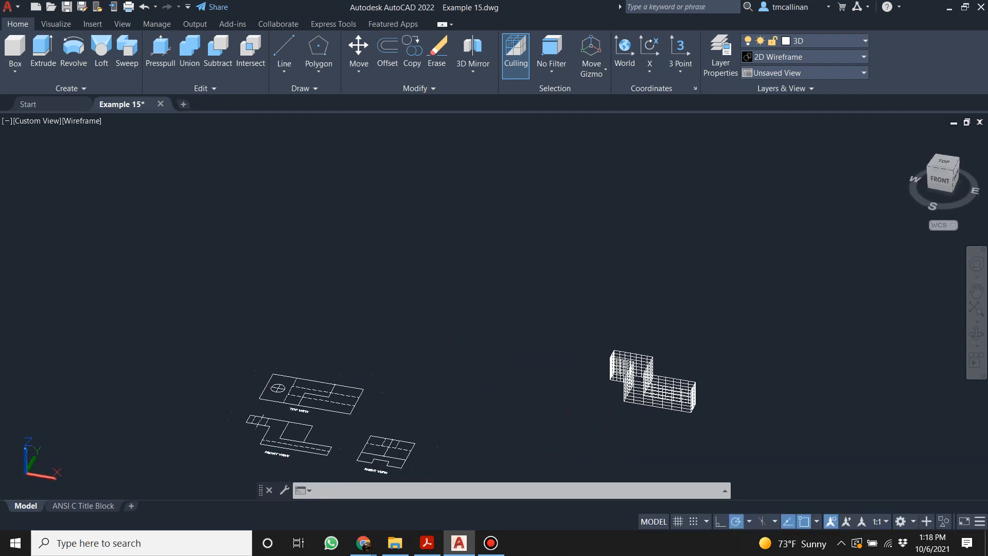
{"action": "left_click", "coordinate": [944, 165]}
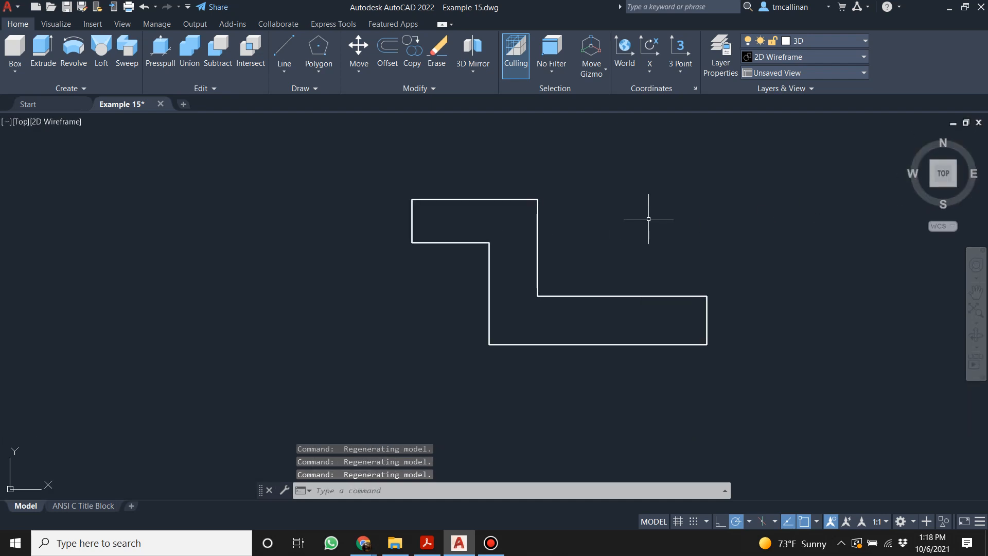
{"action": "middle_click_drag", "start_coordinate": [576, 308], "coordinate": [521, 239], "text": "shift"}
{"action": "scroll", "coordinate": [522, 238], "scroll_direction": "down", "scroll_amount": 5}
{"action": "scroll", "coordinate": [521, 238], "scroll_direction": "up", "scroll_amount": 4}
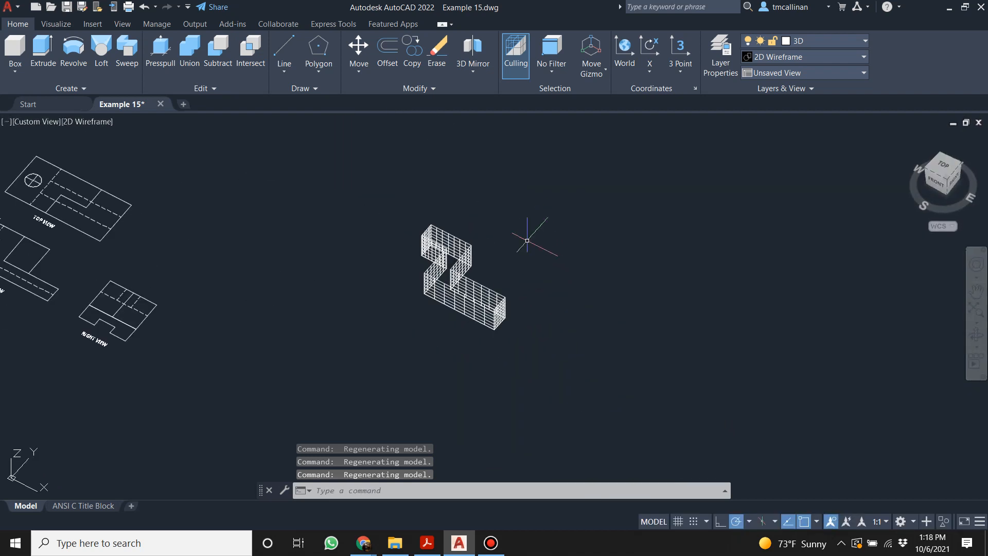
{"action": "scroll", "coordinate": [523, 234], "scroll_direction": "up", "scroll_amount": 2}
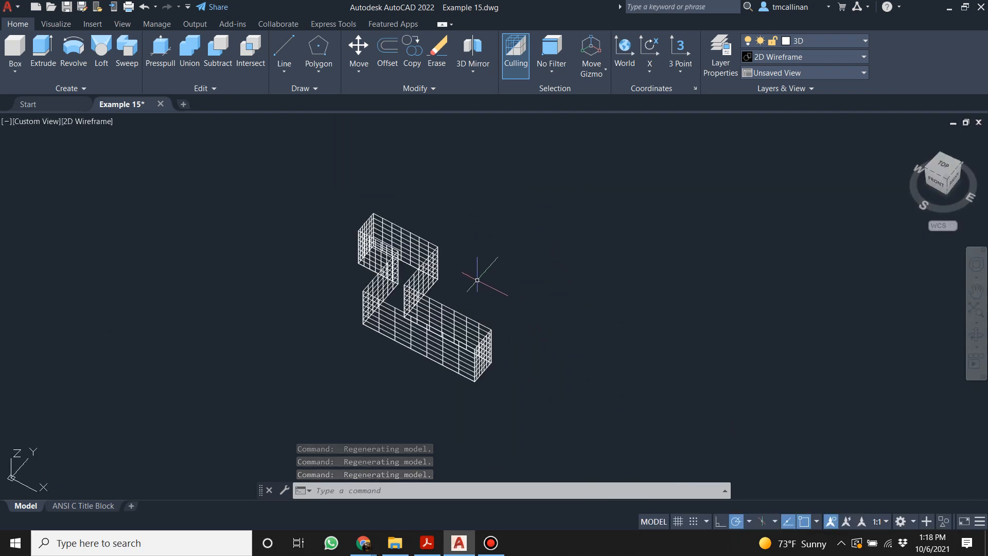
{"action": "scroll", "coordinate": [431, 279], "scroll_direction": "up", "scroll_amount": 2}
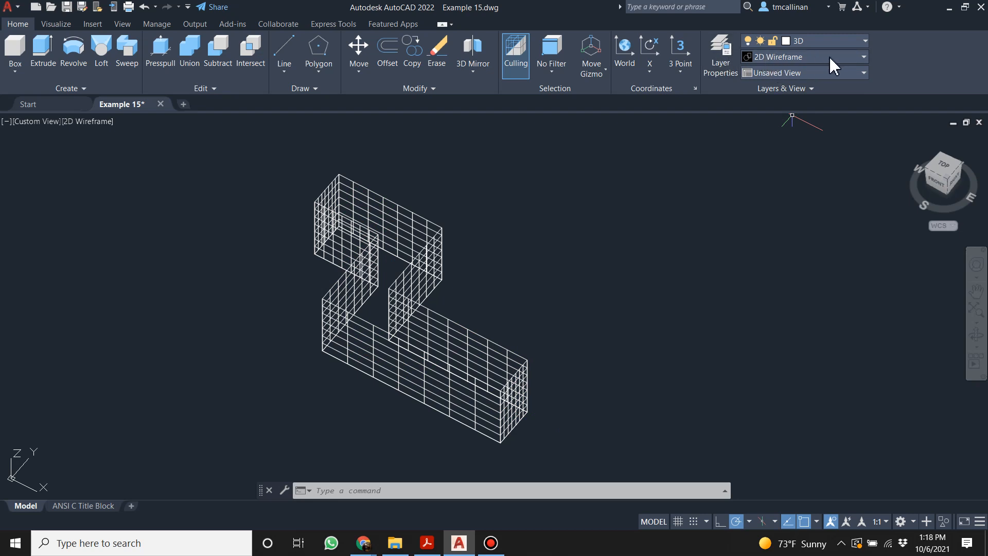
Try the Conceptual and Hidden visual styles on the extruded Z shape.
{"action": "left_click", "coordinate": [863, 56]}
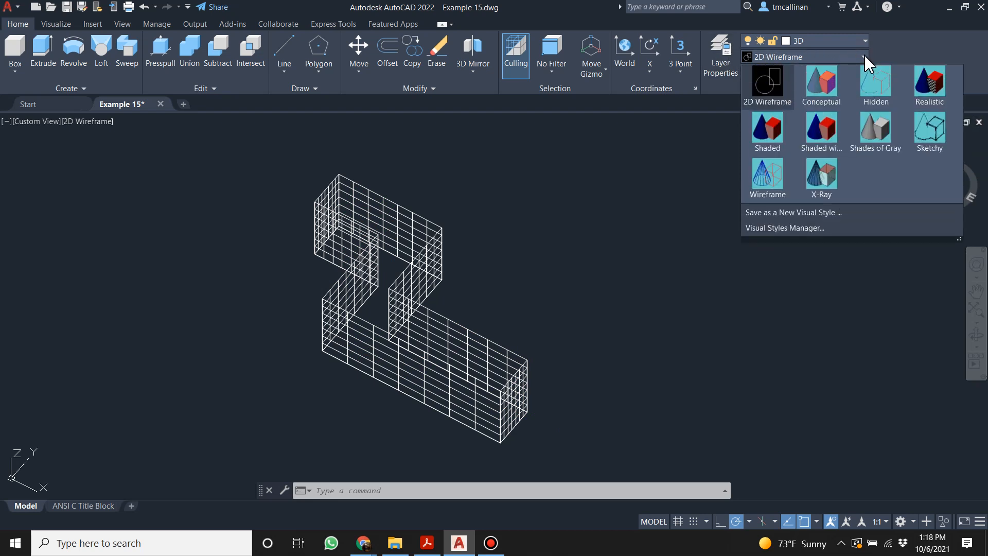
{"action": "left_click", "coordinate": [824, 97]}
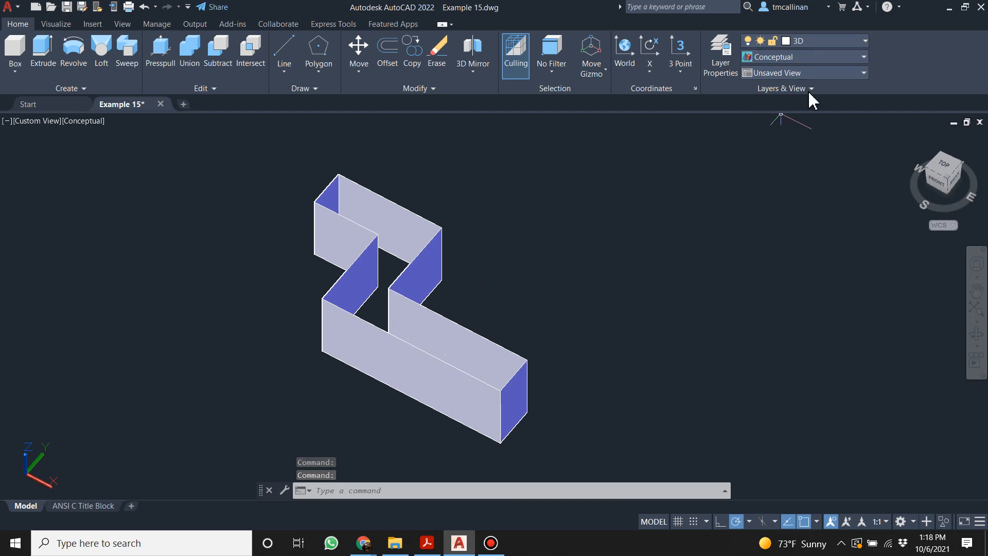
{"action": "left_click", "coordinate": [866, 56]}
{"action": "left_click", "coordinate": [875, 85]}
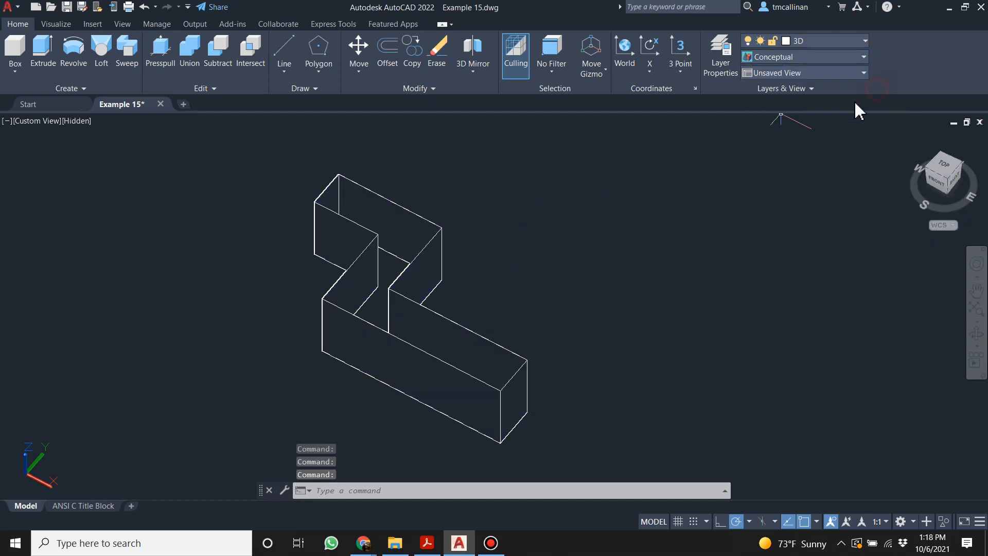
Try the Realistic, Shaded and Shaded with edges visual styles, ending with the Sketchy style on the extruded shape.
{"action": "left_click", "coordinate": [866, 57]}
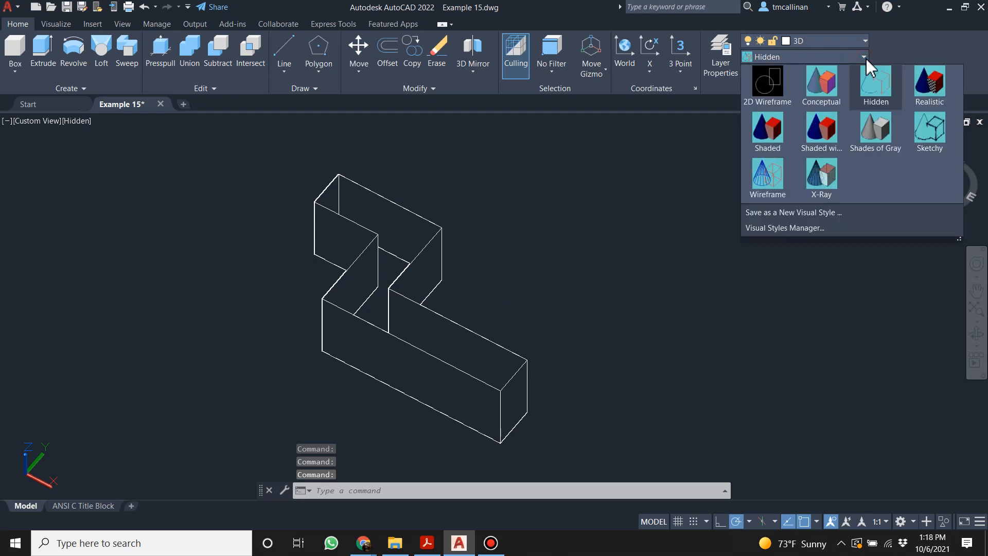
{"action": "left_click", "coordinate": [931, 84]}
{"action": "left_click", "coordinate": [865, 62]}
{"action": "left_click", "coordinate": [765, 129]}
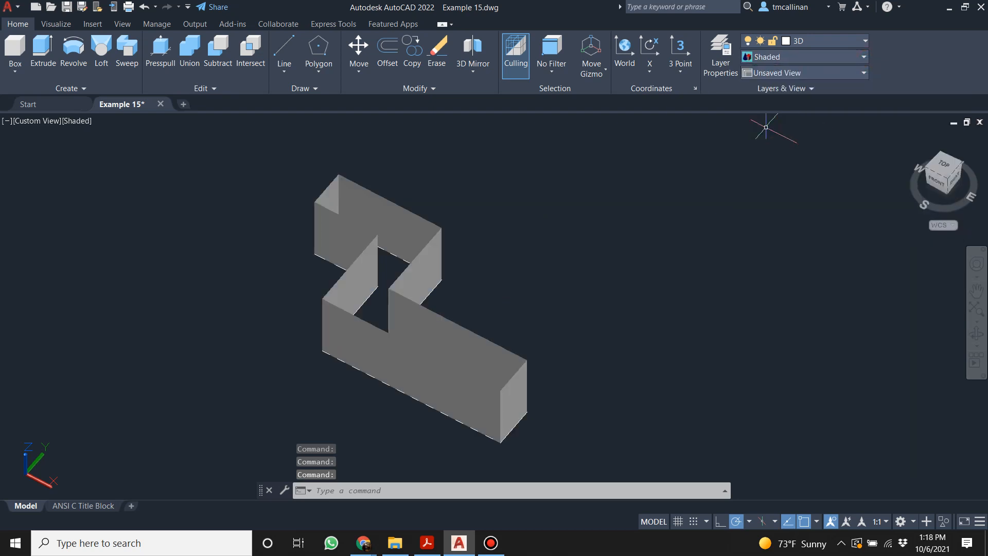
{"action": "left_click", "coordinate": [863, 58]}
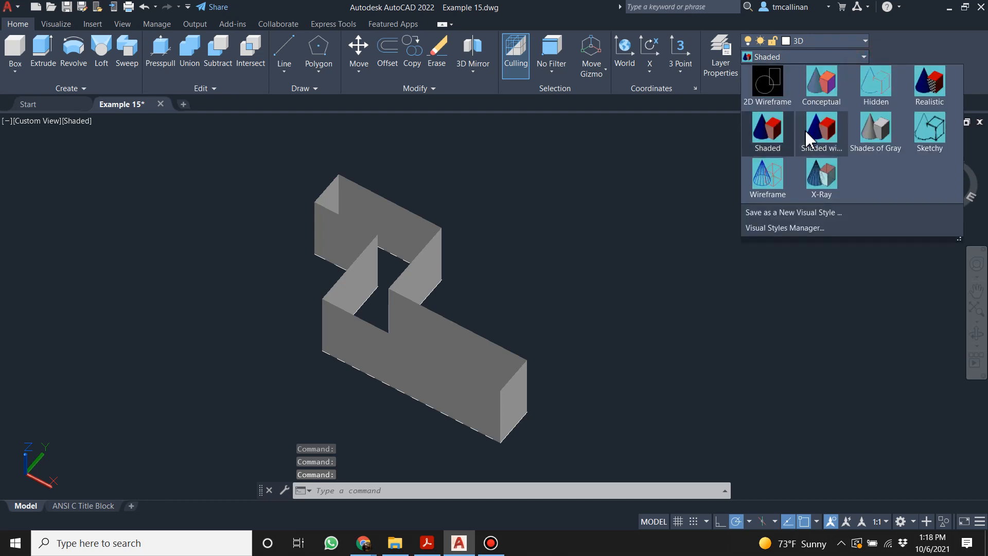
{"action": "left_click", "coordinate": [806, 138]}
{"action": "left_click", "coordinate": [865, 59]}
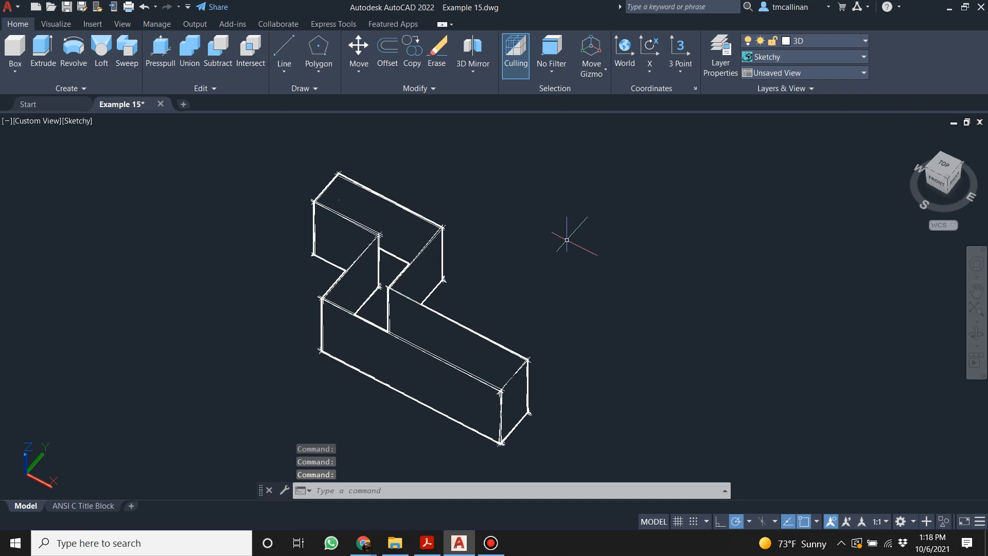
{"action": "middle_click_drag", "start_coordinate": [355, 297], "coordinate": [332, 277], "text": "shift"}
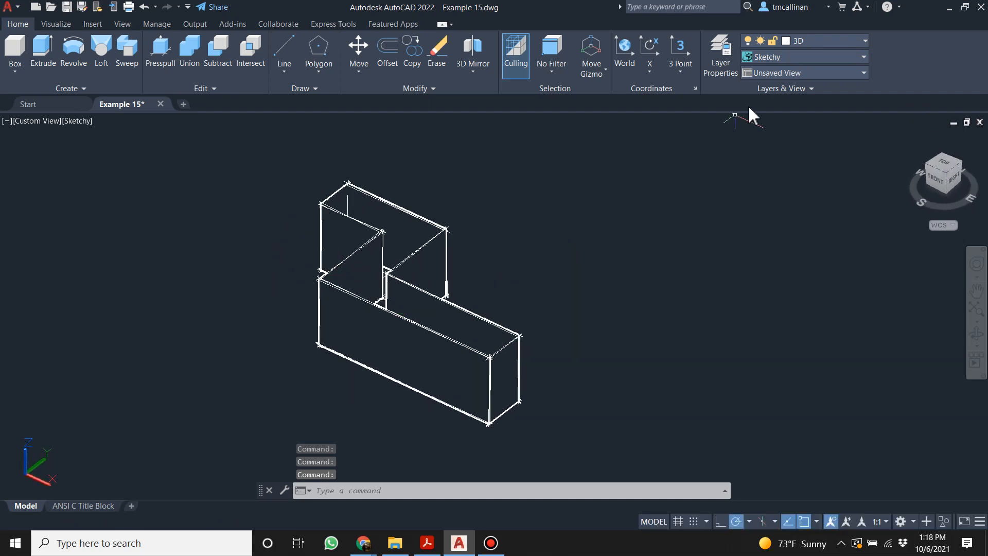
Switch the visual style to Conceptual and view the extruded Z shape up close.
{"action": "left_click", "coordinate": [804, 57]}
{"action": "left_click", "coordinate": [821, 87]}
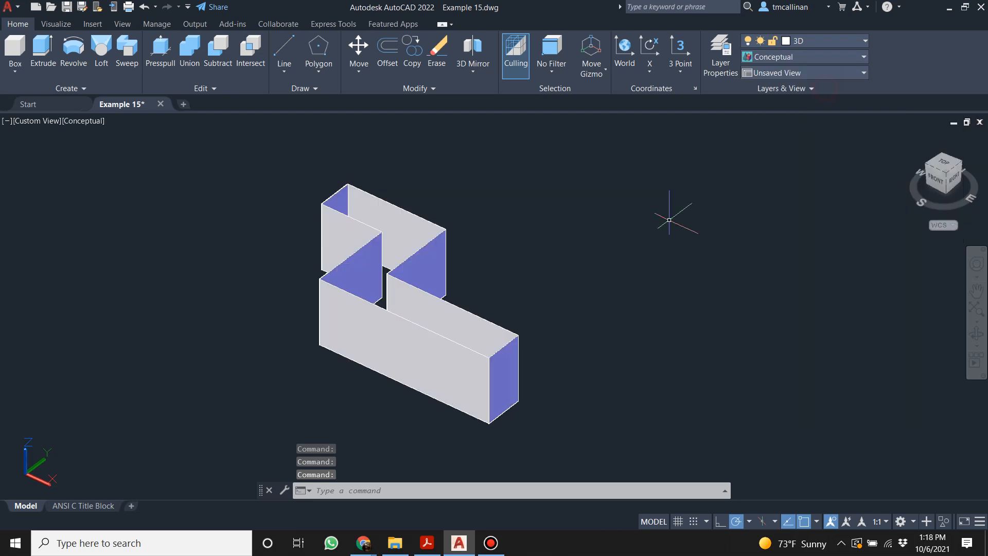
{"action": "scroll", "coordinate": [350, 267], "scroll_direction": "down", "scroll_amount": 5}
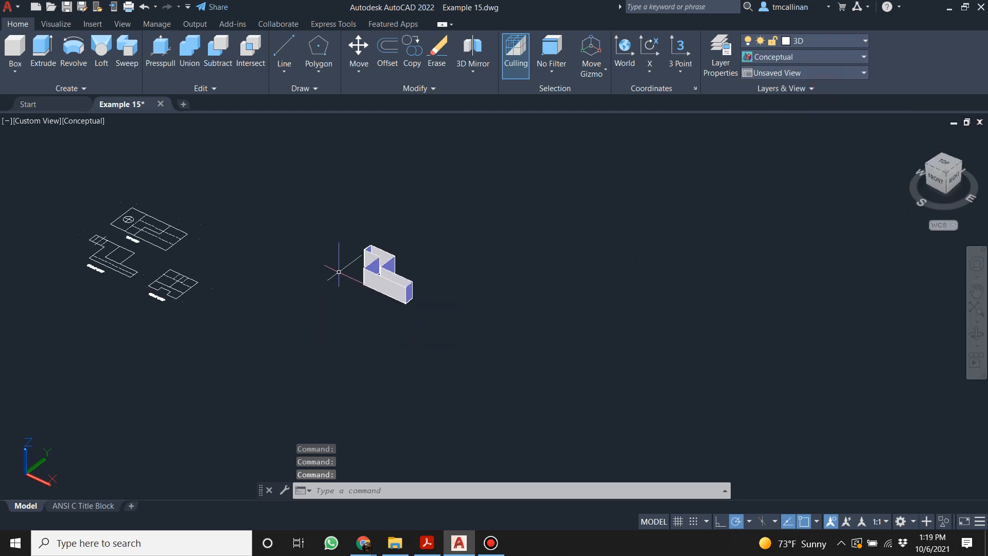
{"action": "scroll", "coordinate": [342, 270], "scroll_direction": "up", "scroll_amount": 5}
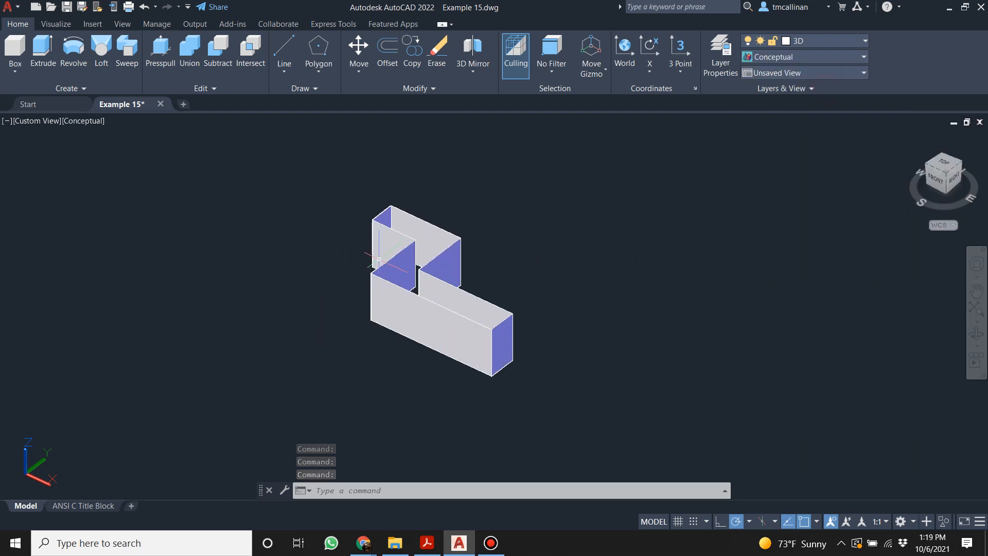
{"action": "scroll", "coordinate": [378, 258], "scroll_direction": "up", "scroll_amount": 2}
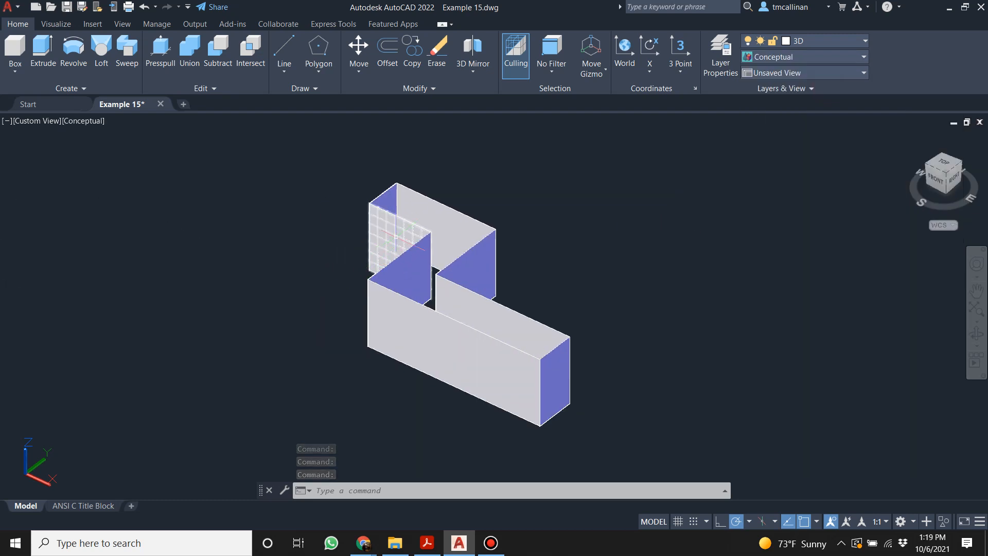
{"action": "left_click", "coordinate": [431, 87]}
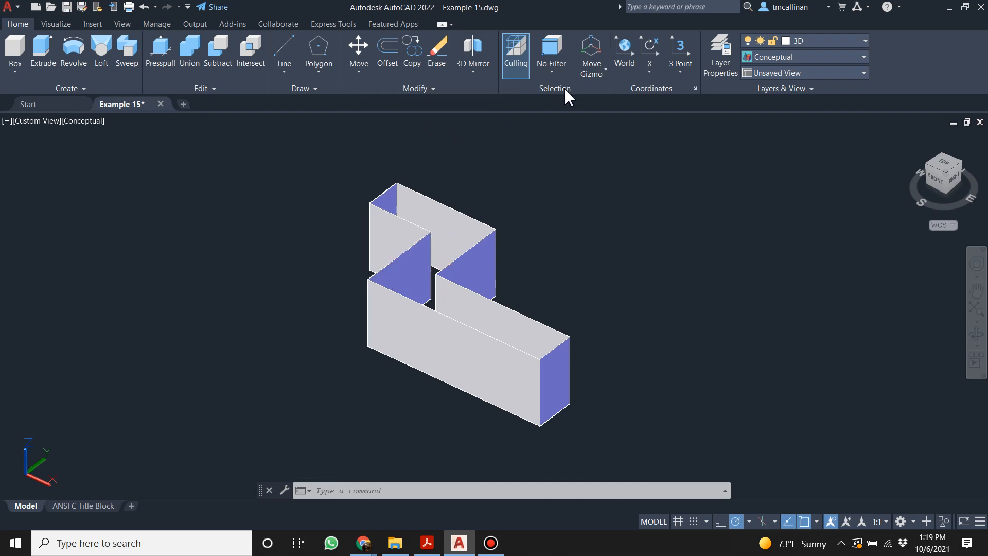
{"action": "left_click", "coordinate": [301, 88]}
{"action": "key", "text": "Escape"}
{"action": "key", "text": "Escape"}
{"action": "key", "text": "Escape"}
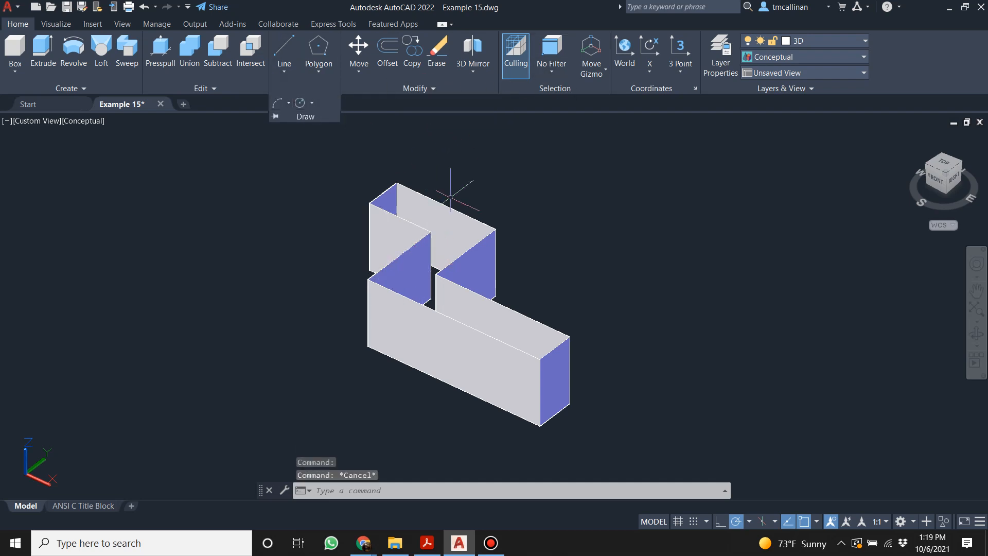
Inspect the extruded walls from above and close up to check whether the shape is solid or hollow.
{"action": "middle_click_drag", "start_coordinate": [391, 235], "coordinate": [435, 264], "text": "shift"}
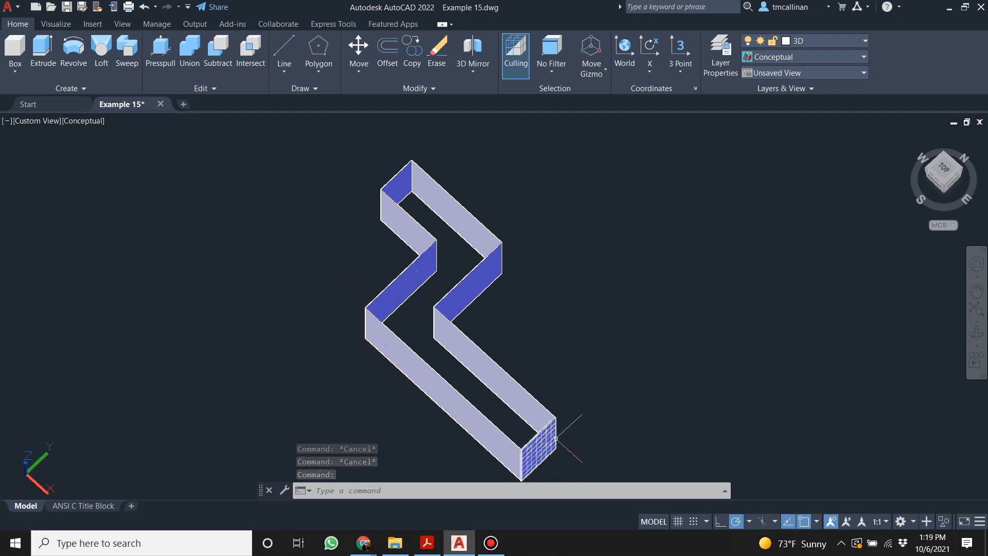
{"action": "scroll", "coordinate": [461, 255], "scroll_direction": "up", "scroll_amount": 10}
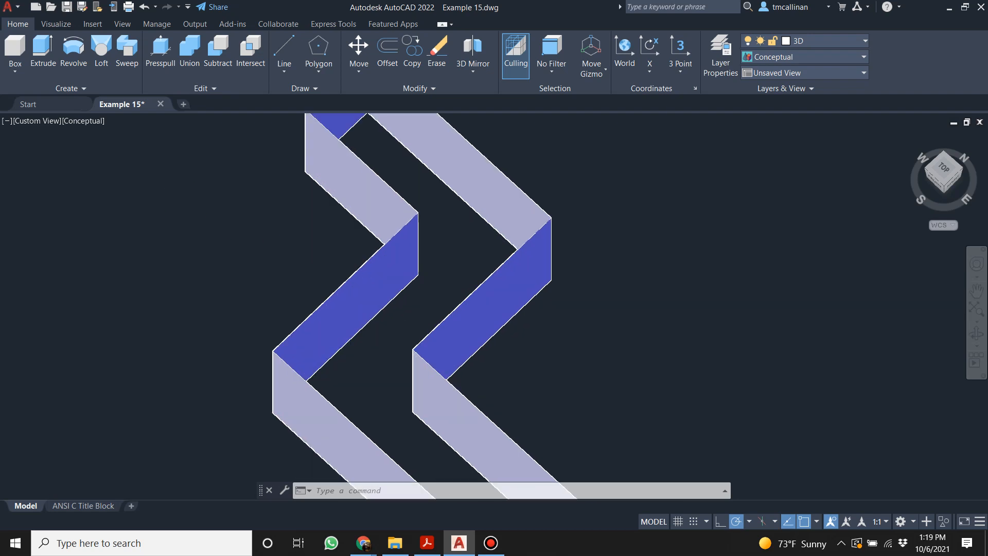
{"action": "scroll", "coordinate": [444, 272], "scroll_direction": "down", "scroll_amount": 10}
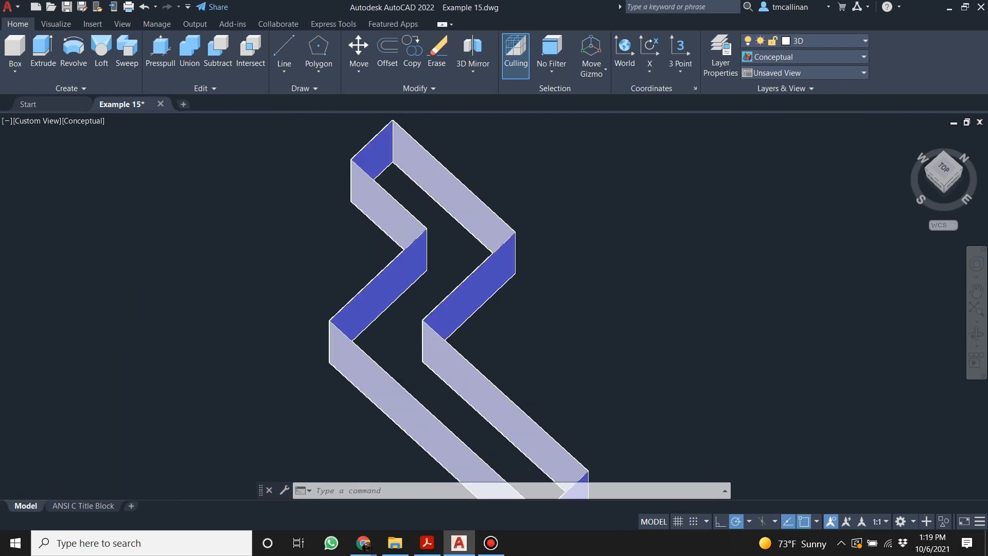
{"action": "mouse_move", "coordinate": [445, 272]}
{"action": "middle_mouse_down", "text": "shift"}
{"action": "mouse_move", "coordinate": [452, 236]}
{"action": "mouse_move", "coordinate": [452, 273]}
{"action": "middle_mouse_up", "text": "shift"}
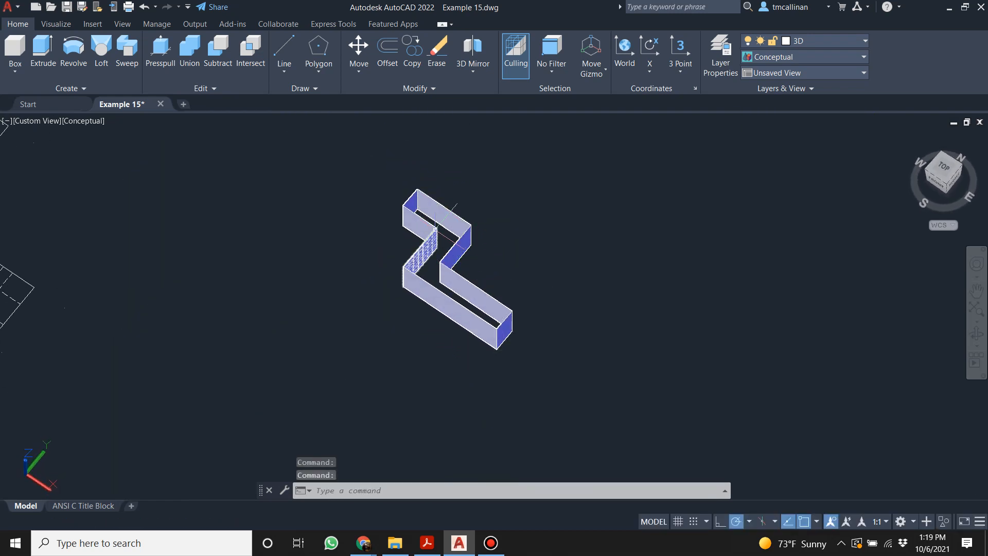
{"action": "scroll", "coordinate": [428, 225], "scroll_direction": "up", "scroll_amount": 2}
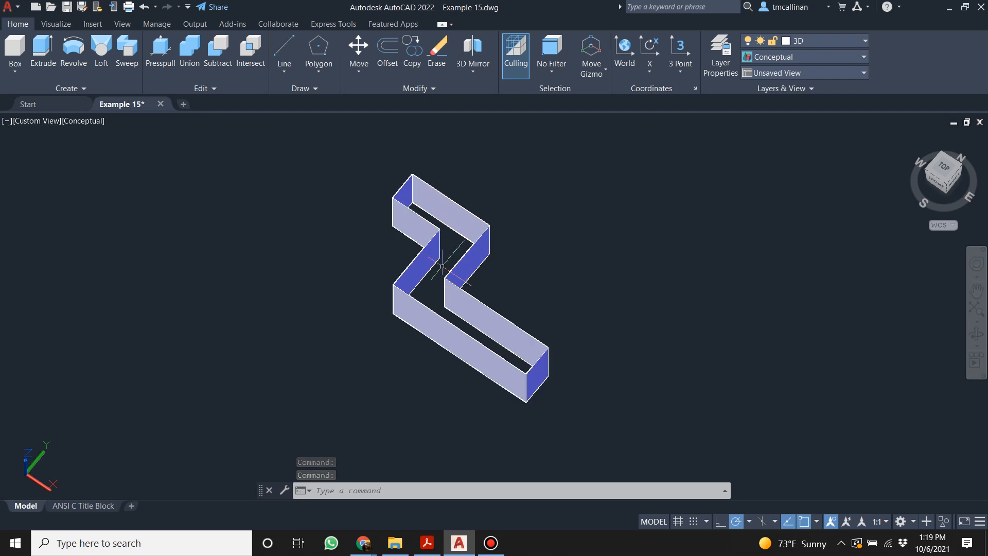
{"action": "scroll", "coordinate": [429, 222], "scroll_direction": "up", "scroll_amount": 4}
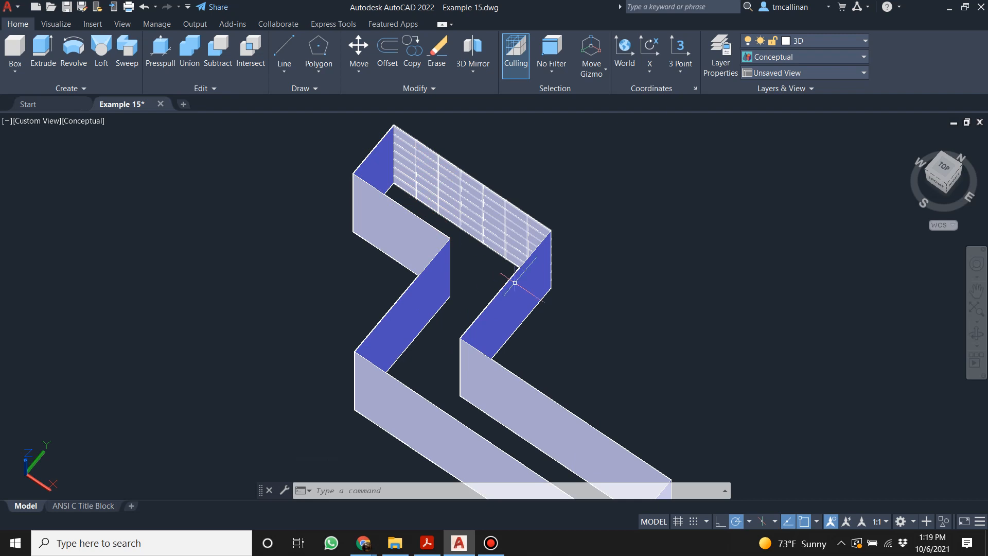
{"action": "scroll", "coordinate": [514, 282], "scroll_direction": "down", "scroll_amount": 5}
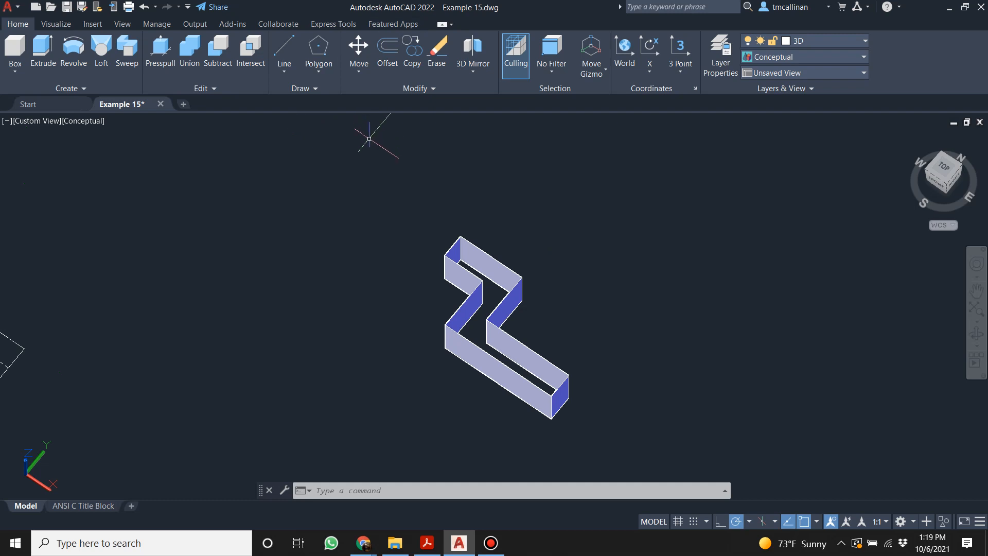
Undo the view and visual style changes and the hollow extrusion, back to the flat Z-shaped outline.
{"action": "key", "text": "ctrl+z"}
{"action": "key", "text": "ctrl+z"}
{"action": "key", "text": "ctrl+z"}
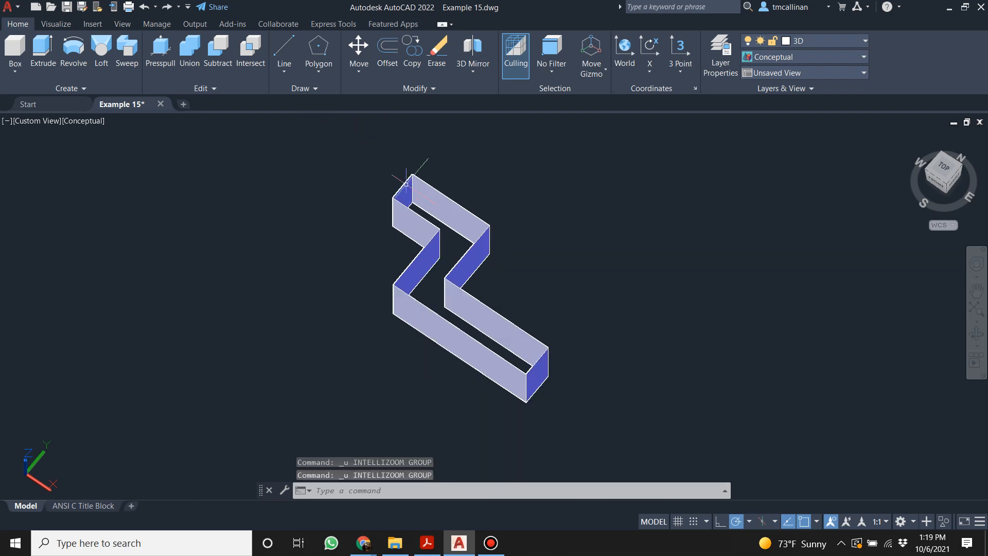
{"action": "key", "text": "ctrl+z"}
{"action": "key", "text": "ctrl+z"}
{"action": "key", "text": "ctrl+z"}
{"action": "key", "text": "ctrl+z"}
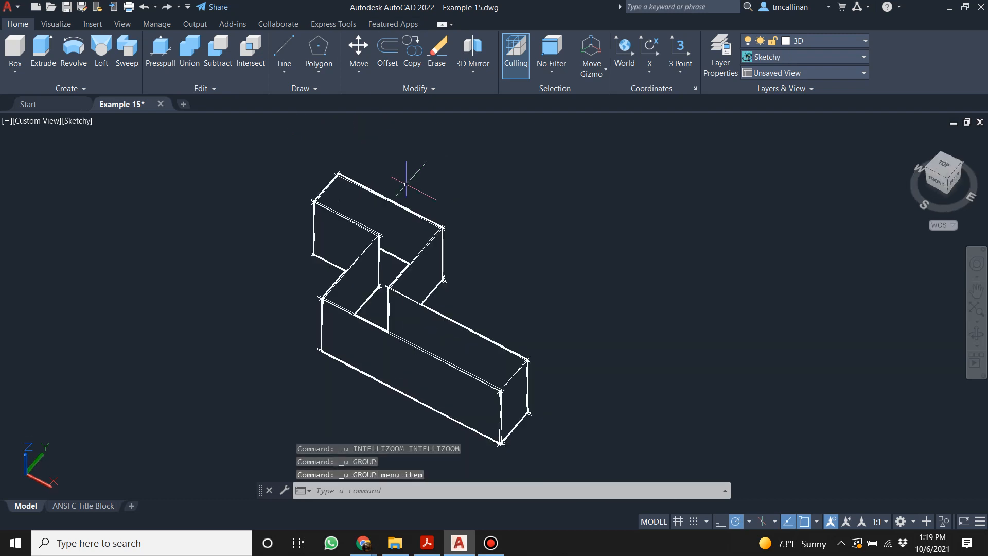
{"action": "key", "text": "ctrl+z"}
{"action": "key", "text": "ctrl+z"}
{"action": "key", "text": "ctrl+z"}
{"action": "key", "text": "ctrl+z"}
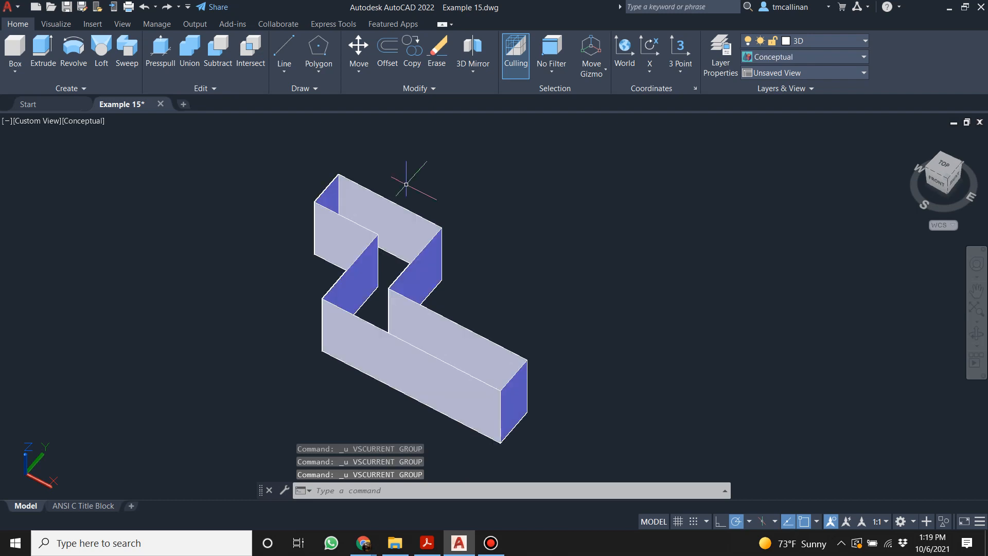
{"action": "key", "text": "ctrl+z"}
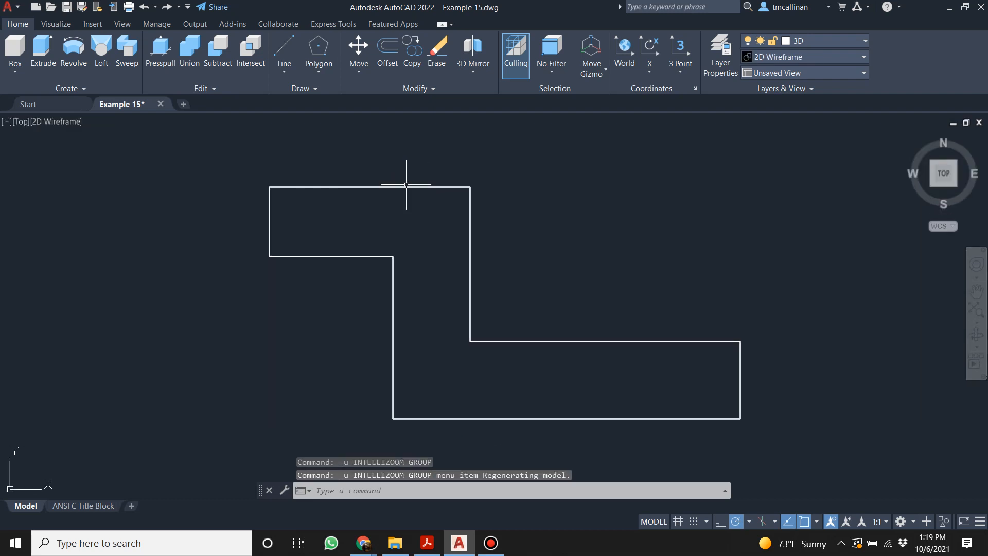
{"action": "key", "text": "ctrl+z"}
{"action": "key", "text": "ctrl+z"}
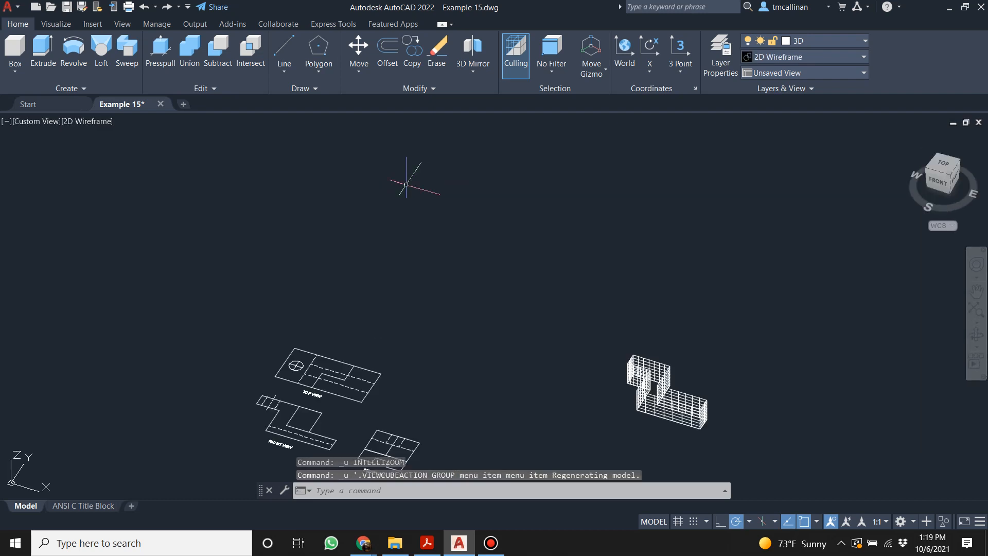
{"action": "key", "text": "ctrl+z"}
In the top view, convert all the lines of the closed Z-shaped outline into a region.
{"action": "middle_click_drag", "start_coordinate": [563, 303], "coordinate": [550, 213], "text": "shift"}
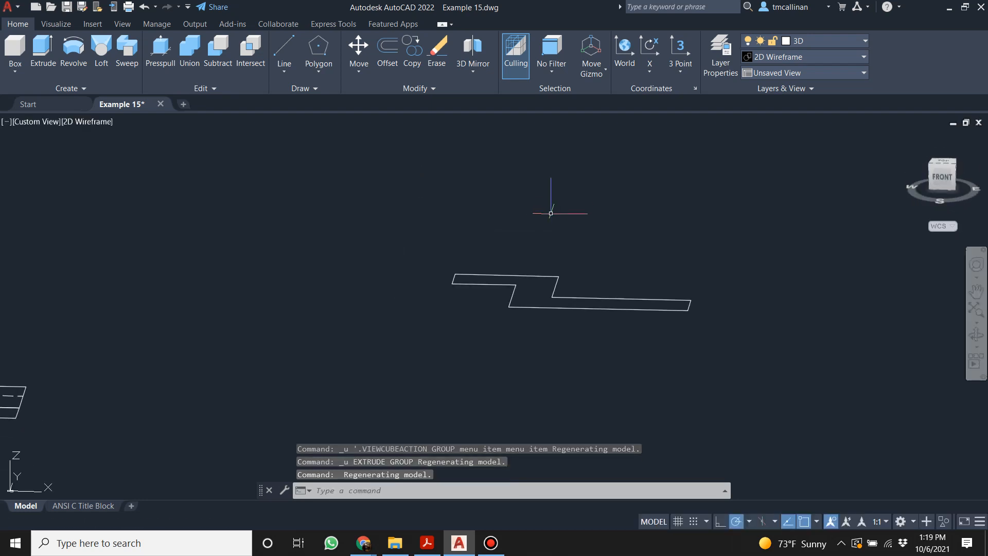
{"action": "left_click", "coordinate": [942, 162]}
{"action": "scroll", "coordinate": [662, 210], "scroll_direction": "up", "scroll_amount": 2}
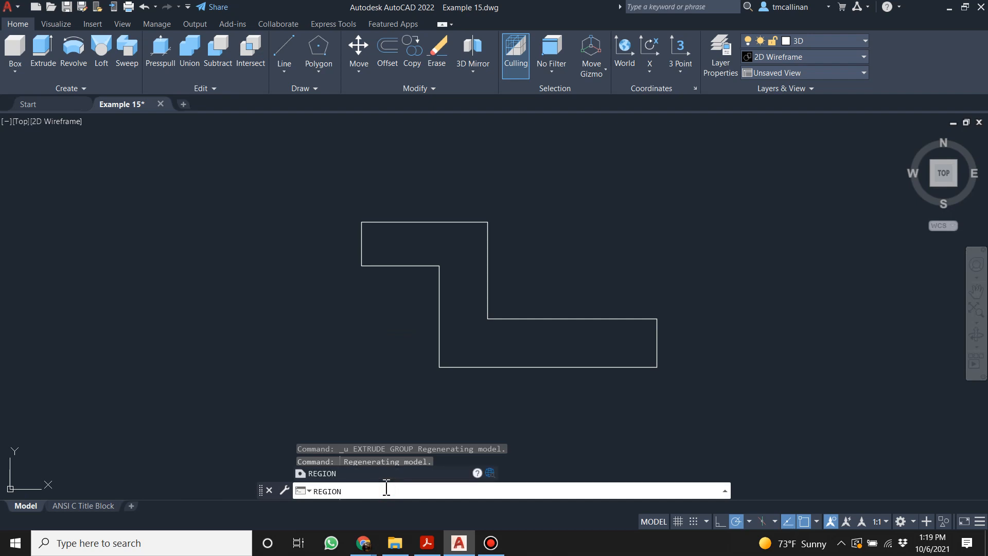
{"action": "key", "text": "Return"}
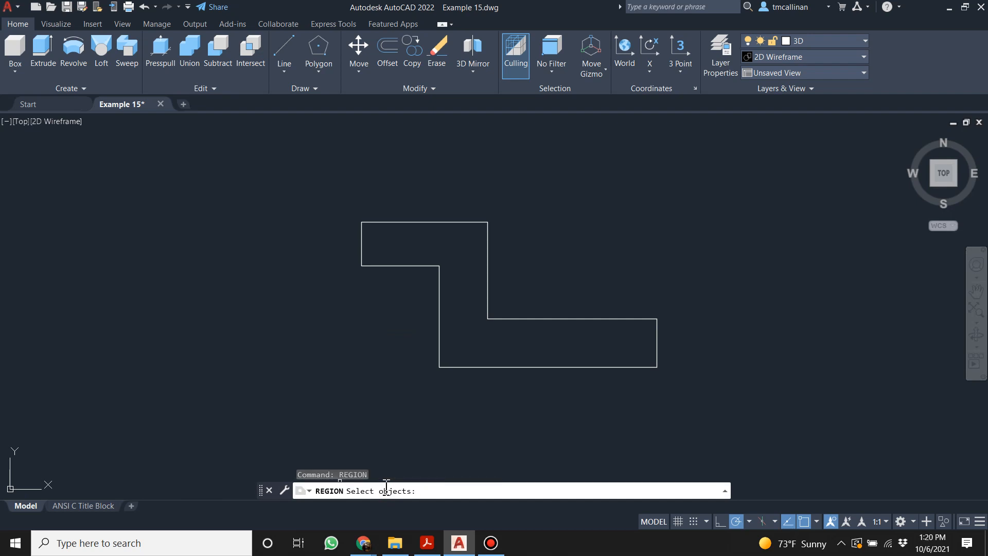
{"action": "left_click", "coordinate": [351, 186]}
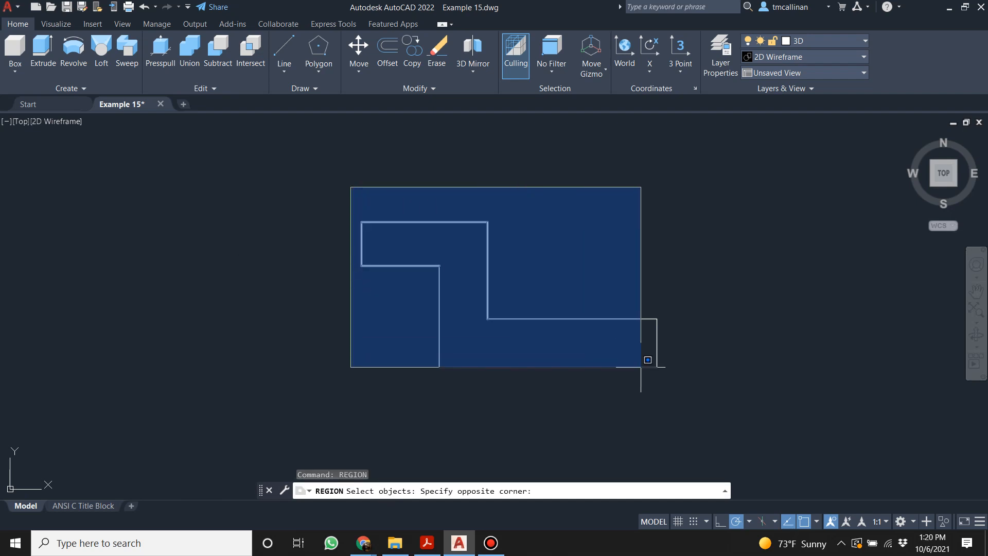
{"action": "left_click", "coordinate": [679, 388]}
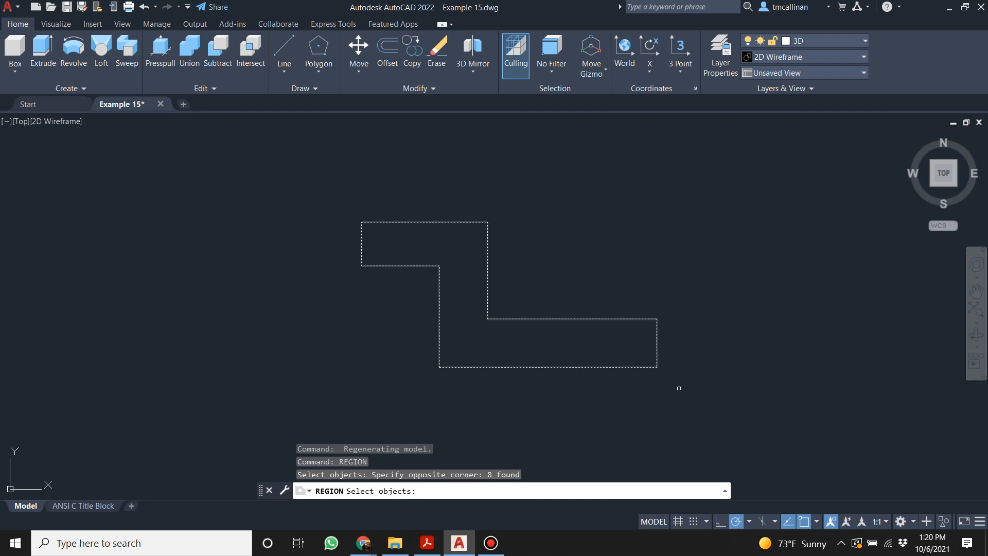
{"action": "key", "text": "Return"}
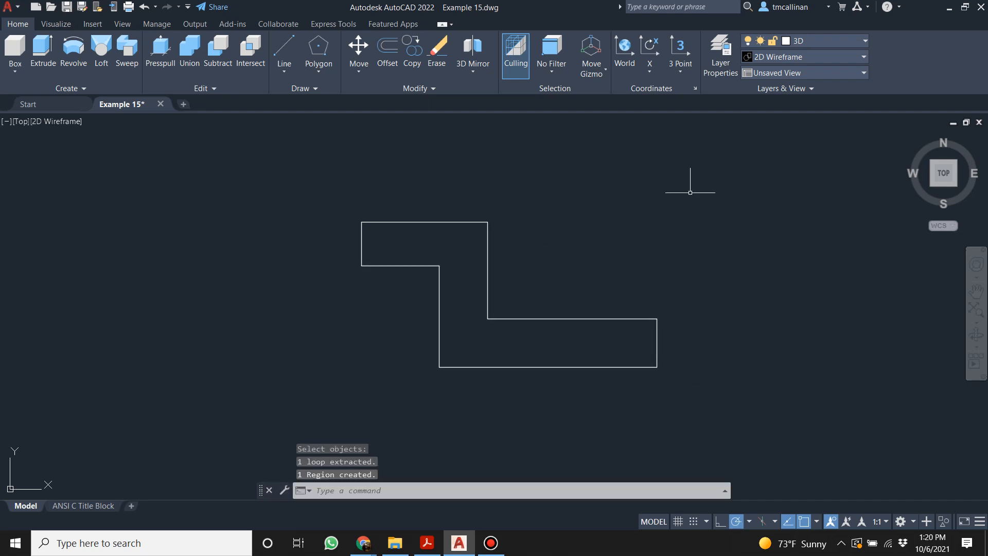
Set the visual style to Conceptual and view the filled region at an angle.
{"action": "left_click", "coordinate": [798, 57]}
{"action": "left_click", "coordinate": [831, 86]}
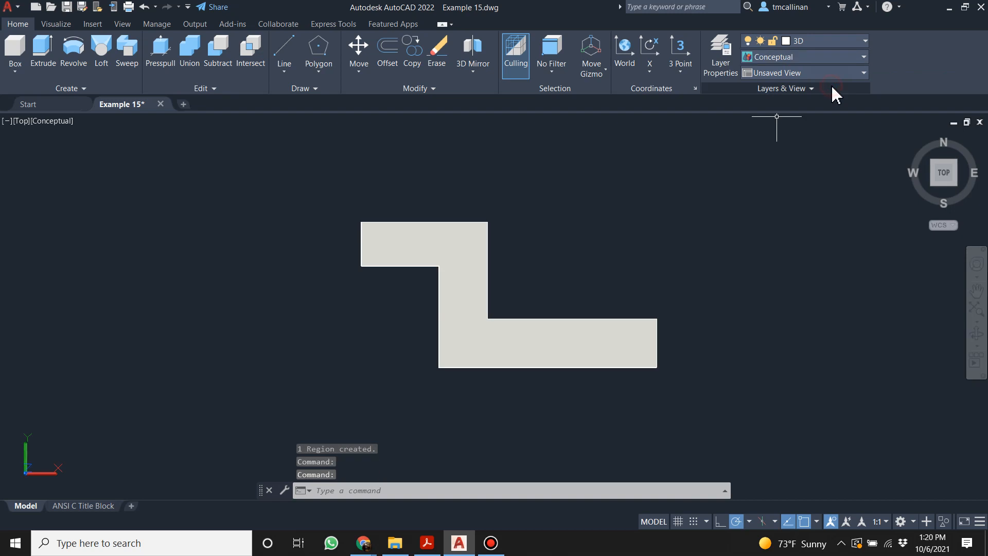
{"action": "middle_click_drag", "start_coordinate": [545, 316], "coordinate": [453, 216], "text": "shift"}
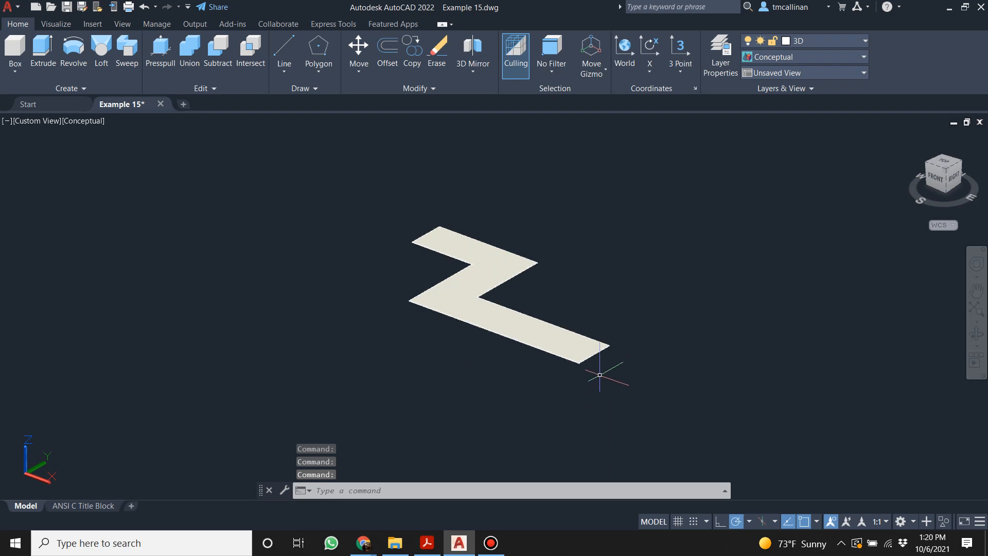
Search the program's Help for "region".
{"action": "key", "text": "F1"}
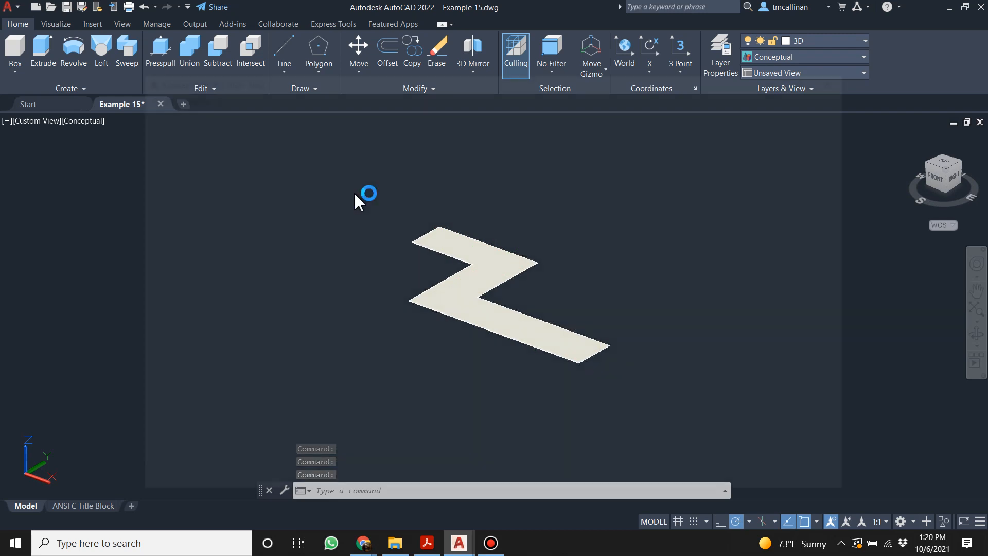
{"action": "left_click", "coordinate": [723, 157]}
{"action": "type", "text": "re"}
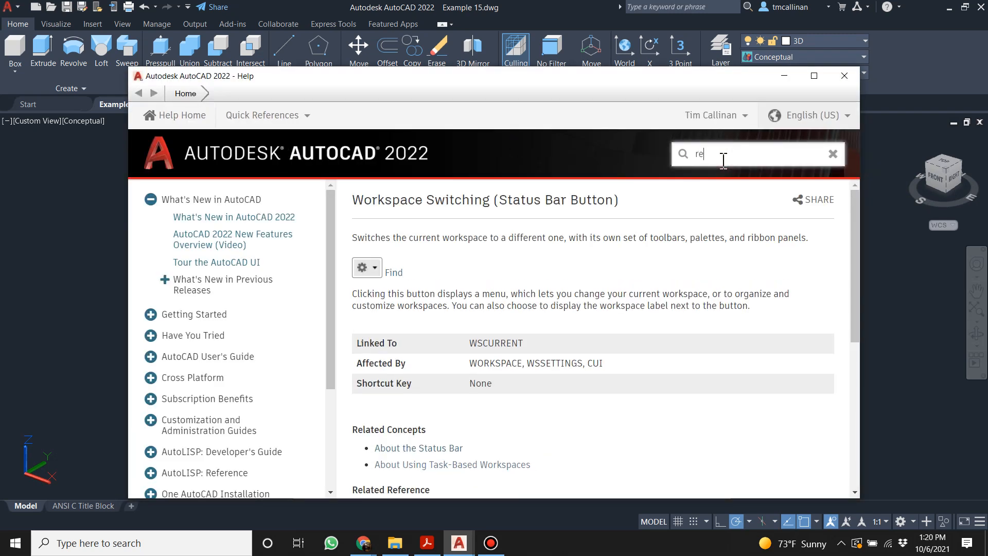
{"action": "type", "text": "gion"}
{"action": "key", "text": "Return"}
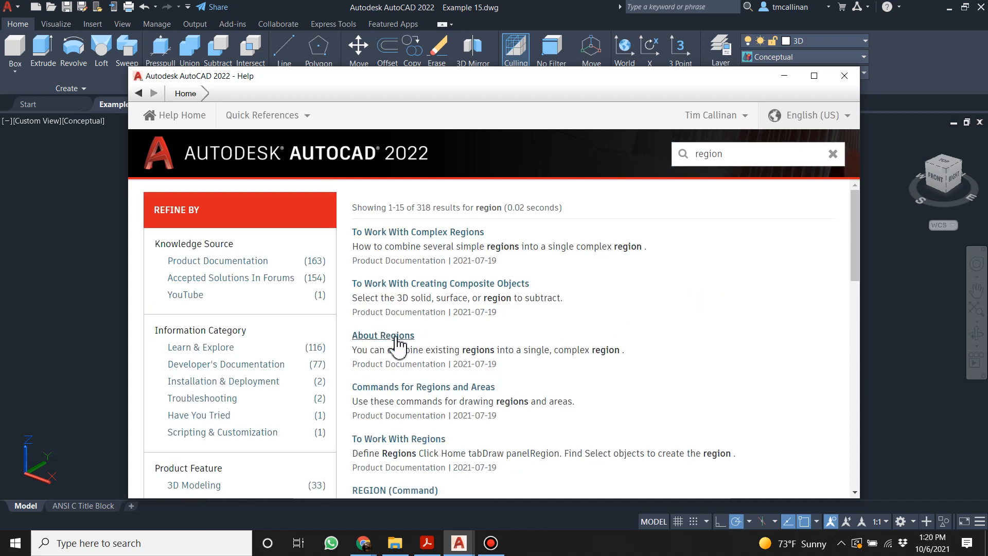
Read the REGION (Command) help article, including its example figures, and return to the drawing.
{"action": "scroll", "coordinate": [396, 345], "scroll_direction": "down", "scroll_amount": 1}
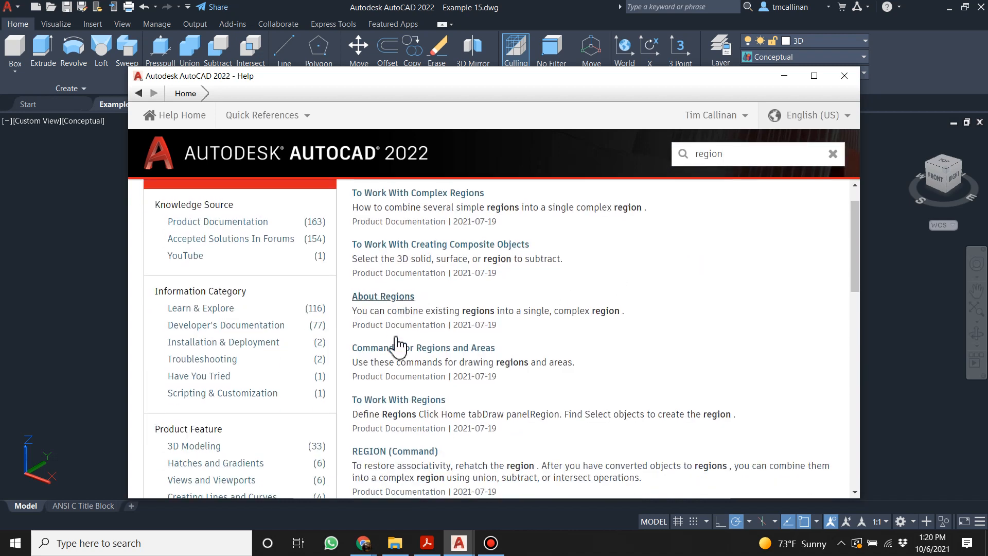
{"action": "left_click", "coordinate": [389, 433]}
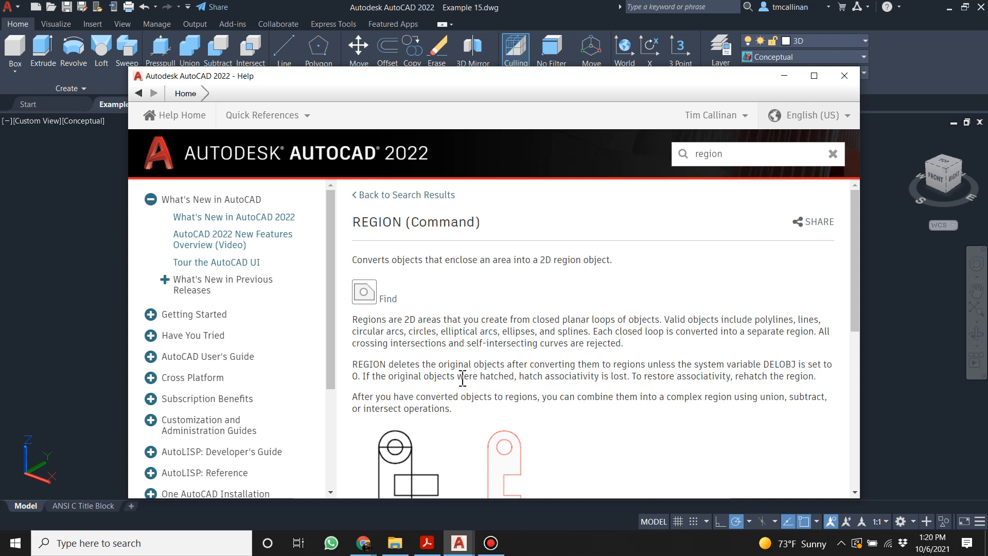
{"action": "scroll", "coordinate": [436, 373], "scroll_direction": "down", "scroll_amount": 1}
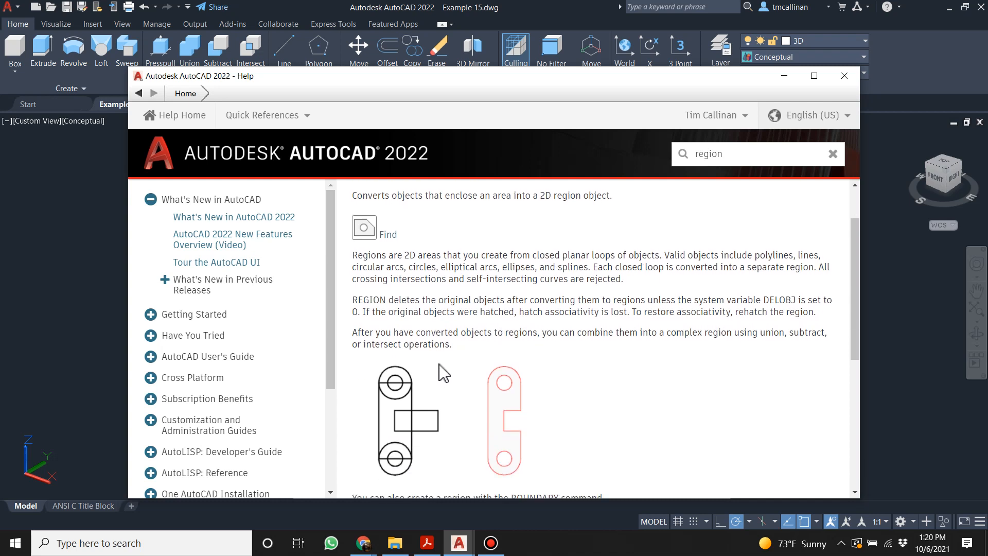
{"action": "scroll", "coordinate": [438, 364], "scroll_direction": "down", "scroll_amount": 2}
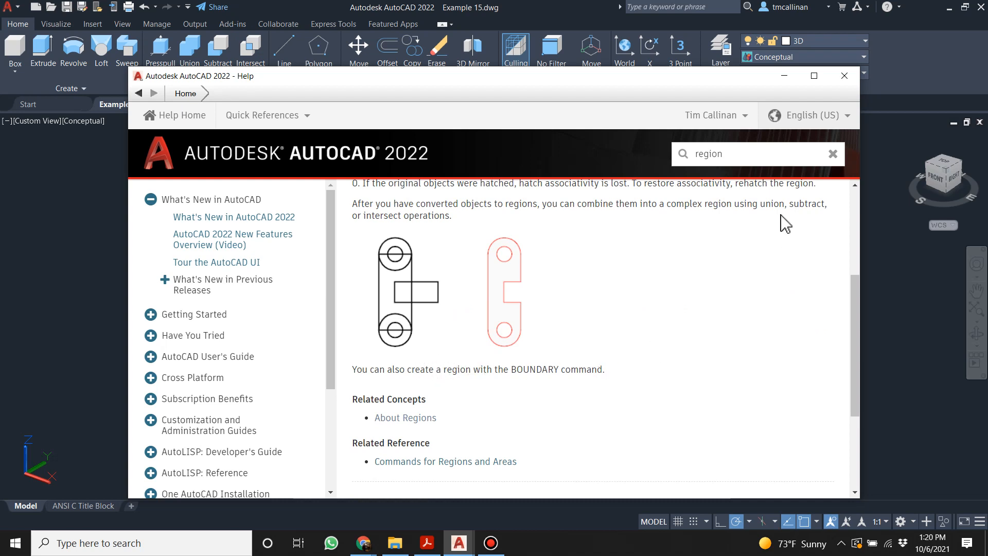
{"action": "left_click", "coordinate": [783, 76]}
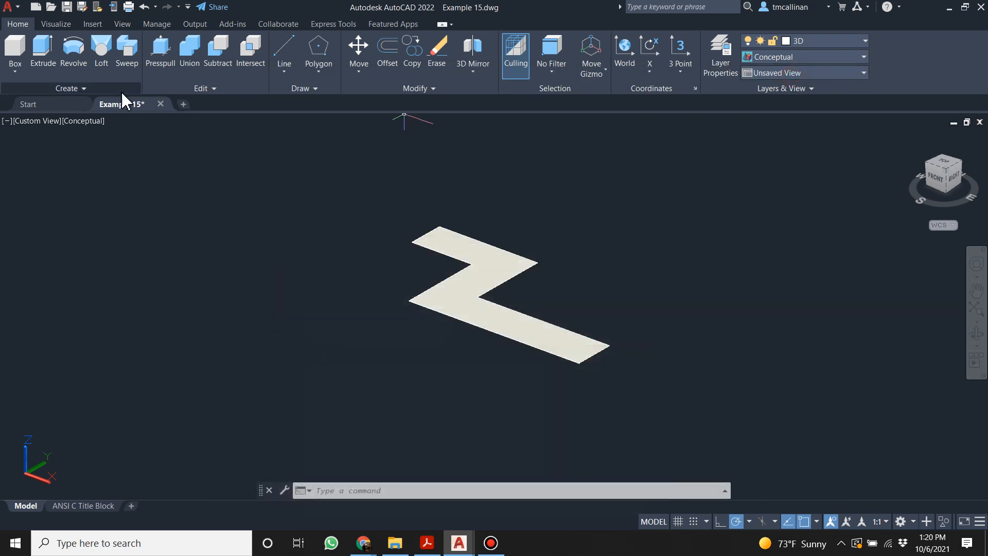
{"action": "left_click", "coordinate": [84, 88]}
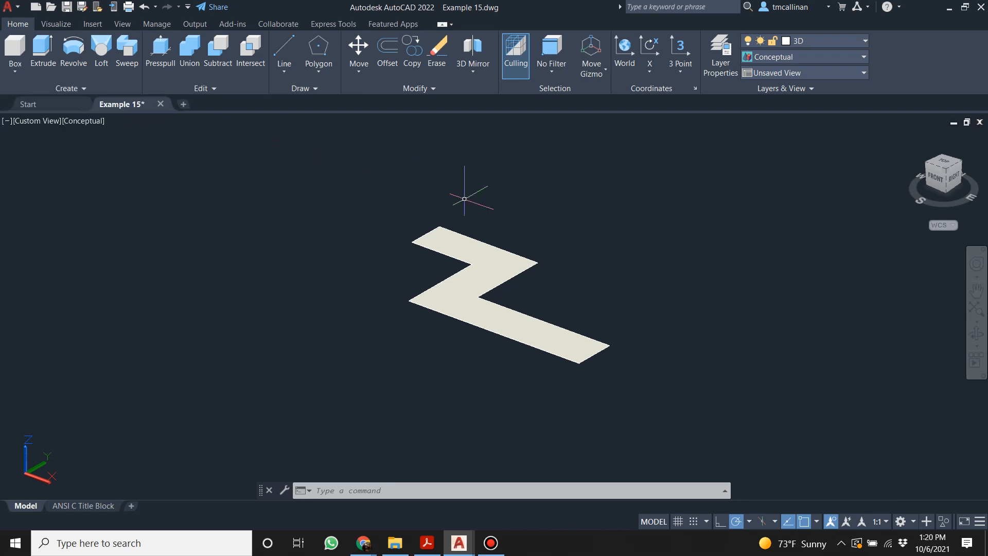
{"action": "key", "text": "Escape"}
{"action": "key", "text": "Escape"}
Extrude the Z-shaped region into a solid with a height of 30, checking the depth on the Example 15 drawing in Acrobat.
{"action": "mouse_move", "coordinate": [436, 181]}
{"action": "middle_mouse_down", "text": "shift"}
{"action": "mouse_move", "coordinate": [447, 214]}
{"action": "mouse_move", "coordinate": [446, 196]}
{"action": "middle_mouse_up", "text": "shift"}
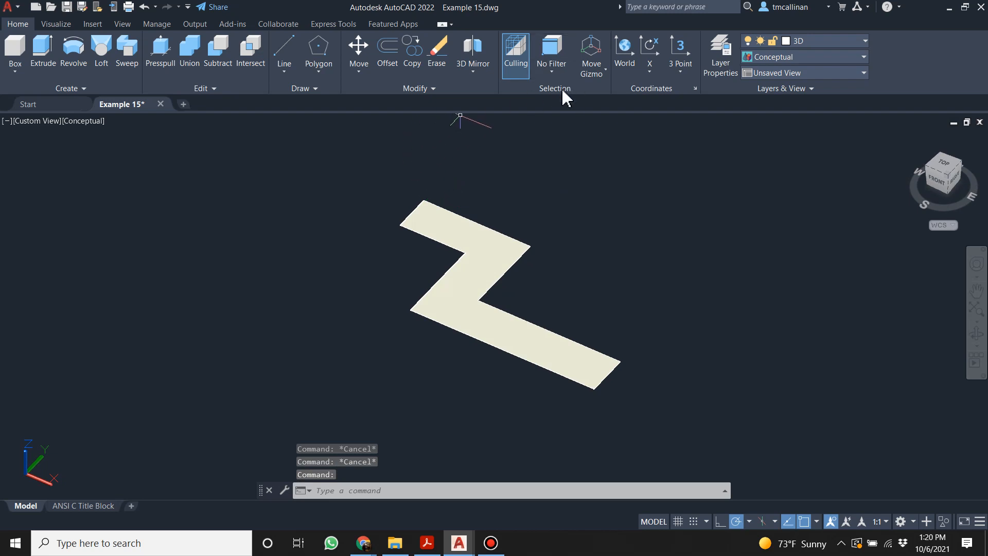
{"action": "scroll", "coordinate": [483, 211], "scroll_direction": "down", "scroll_amount": 3}
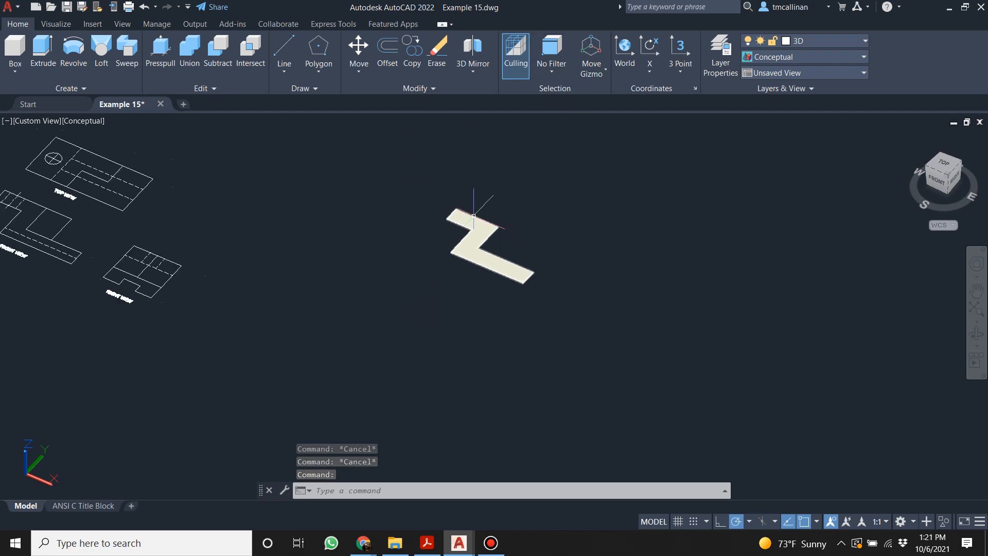
{"action": "scroll", "coordinate": [474, 215], "scroll_direction": "up", "scroll_amount": 3}
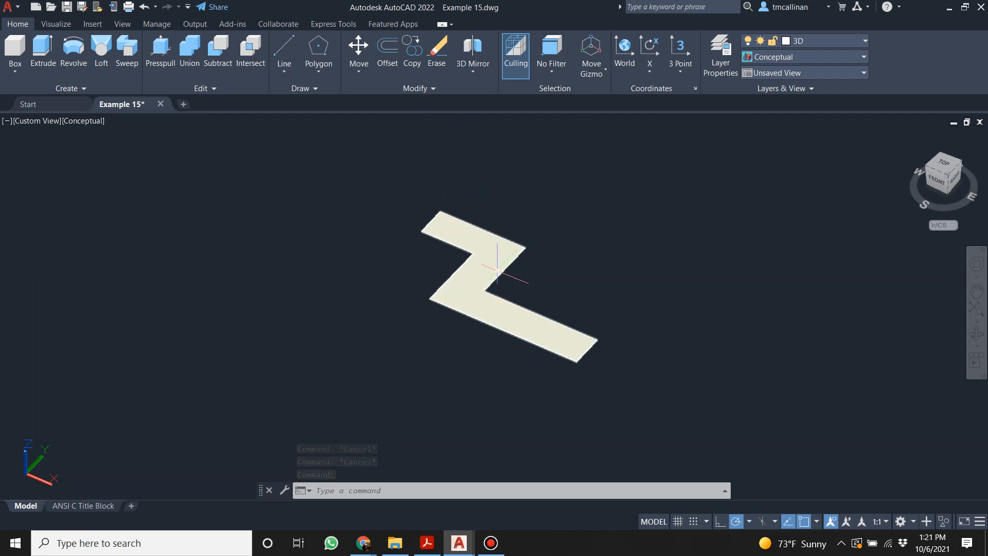
{"action": "left_click", "coordinate": [46, 61]}
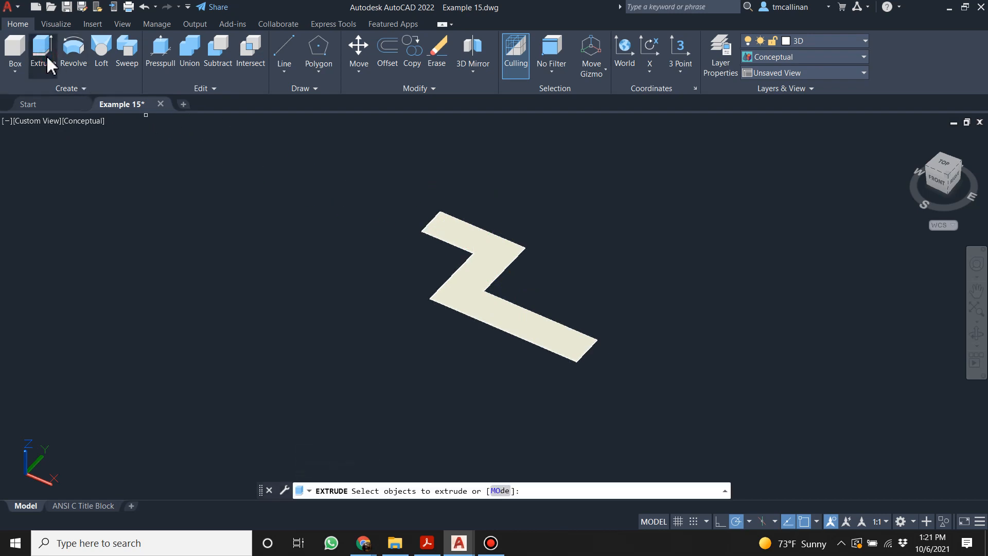
{"action": "left_click", "coordinate": [480, 266]}
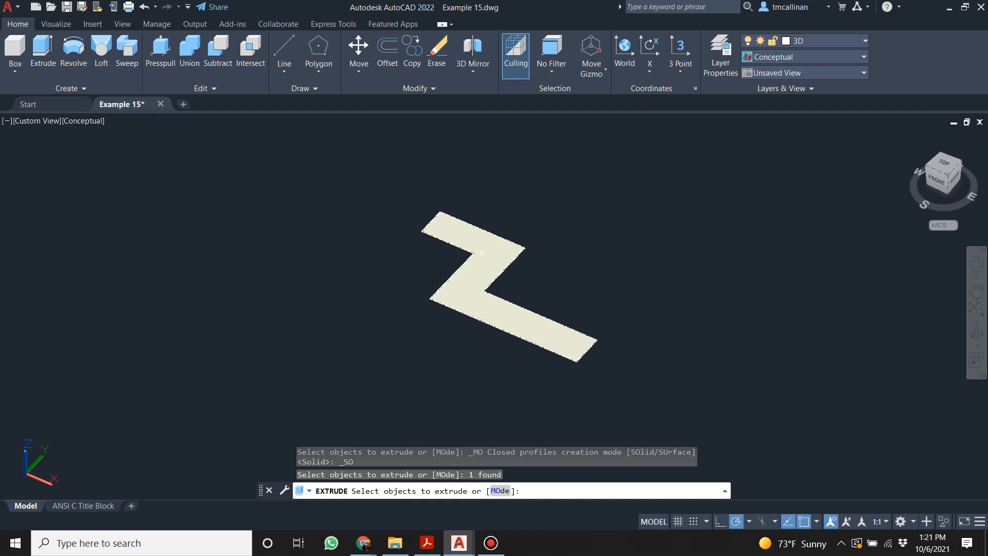
{"action": "key", "text": "Return"}
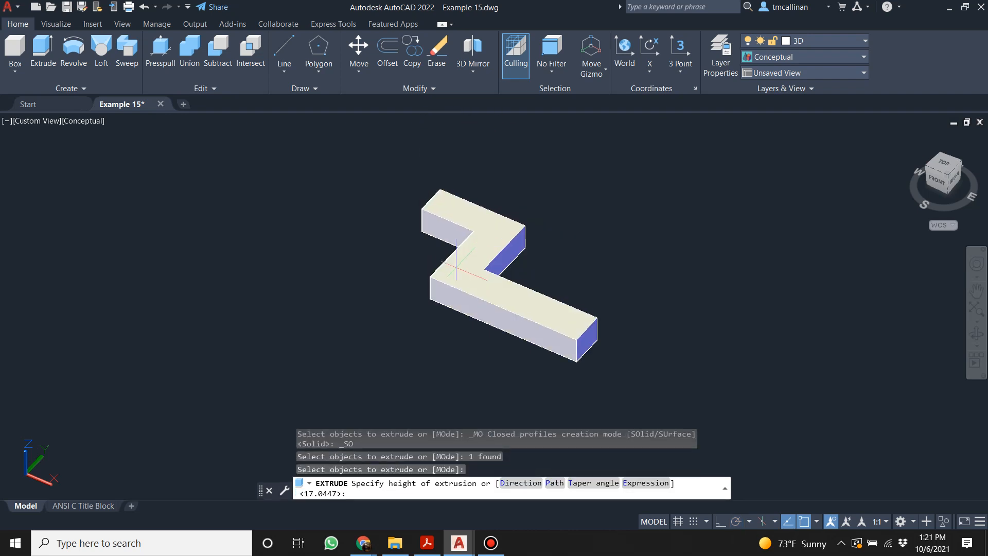
{"action": "left_click", "coordinate": [431, 547]}
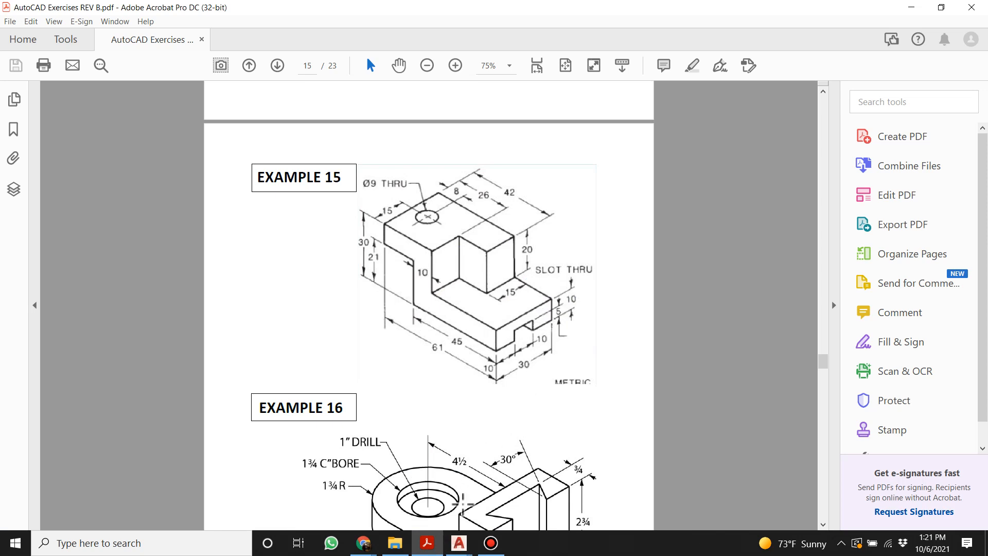
{"action": "mouse_move", "coordinate": [459, 543]}
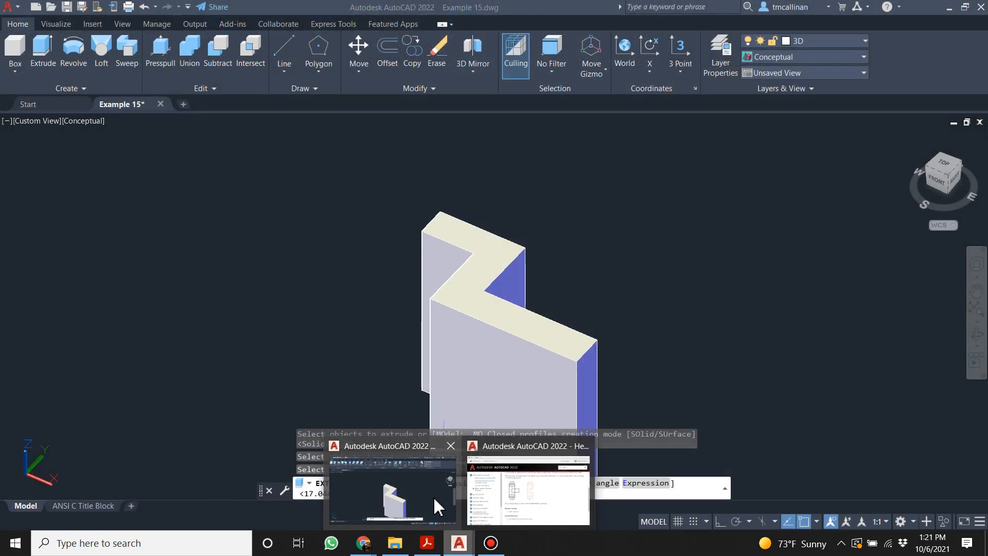
{"action": "left_click", "coordinate": [434, 502]}
{"action": "scroll", "coordinate": [492, 288], "scroll_direction": "down", "scroll_amount": 4}
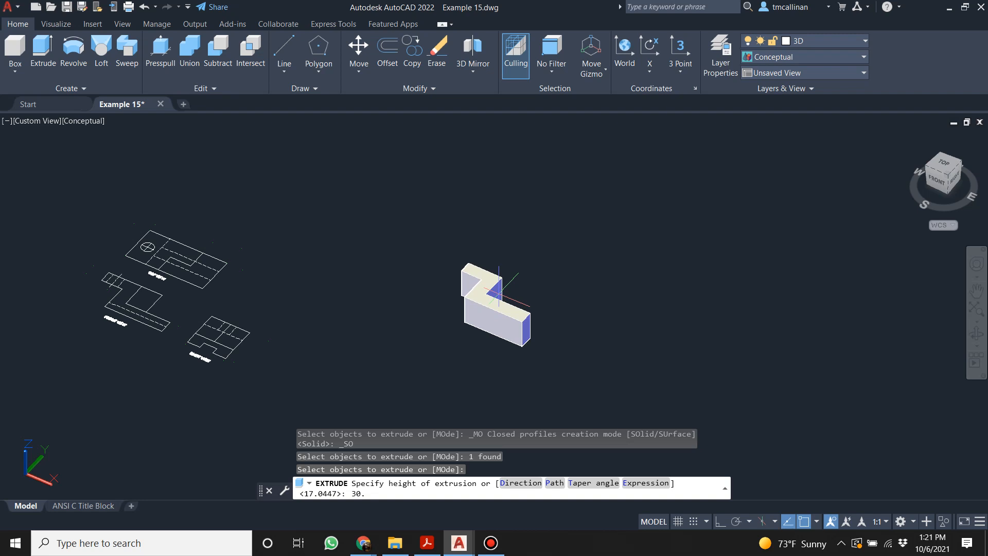
{"action": "key", "text": "Escape"}
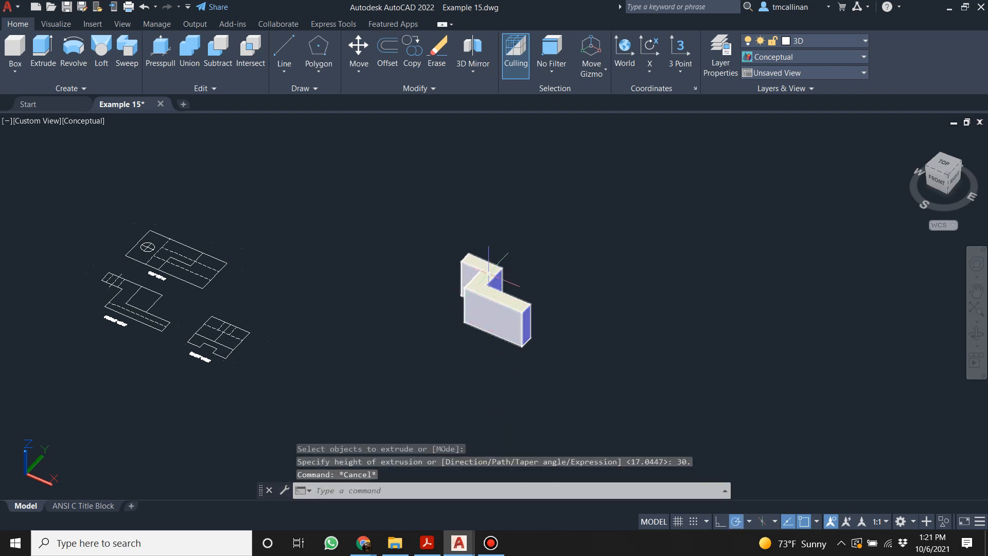
Examine the extruded Z-shaped solid from several angles and from above, comparing it with the three 2D views.
{"action": "middle_click_drag", "start_coordinate": [488, 274], "coordinate": [325, 277], "text": "shift"}
{"action": "scroll", "coordinate": [492, 318], "scroll_direction": "down", "scroll_amount": 5}
{"action": "scroll", "coordinate": [463, 325], "scroll_direction": "up", "scroll_amount": 2}
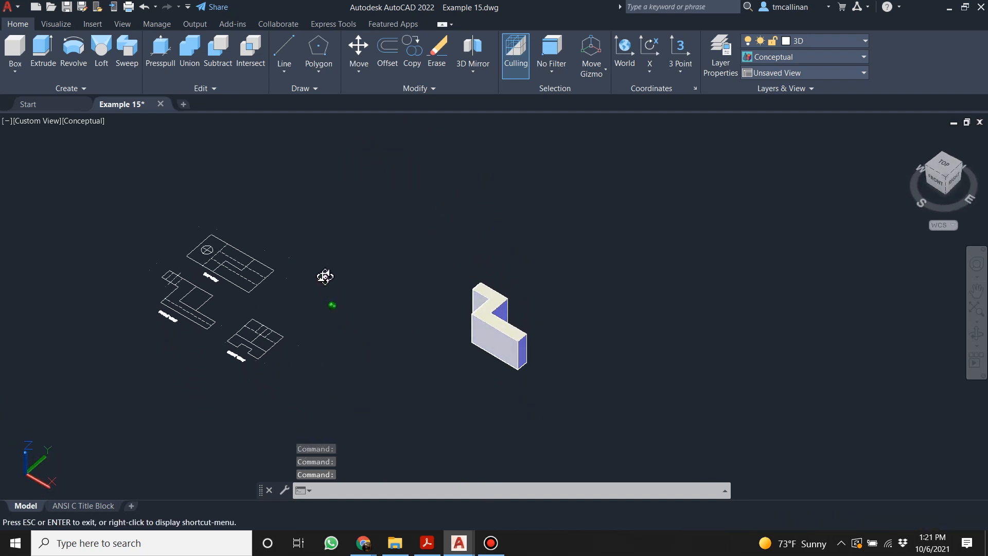
{"action": "scroll", "coordinate": [495, 305], "scroll_direction": "up", "scroll_amount": 2}
{"action": "scroll", "coordinate": [517, 342], "scroll_direction": "up", "scroll_amount": 2}
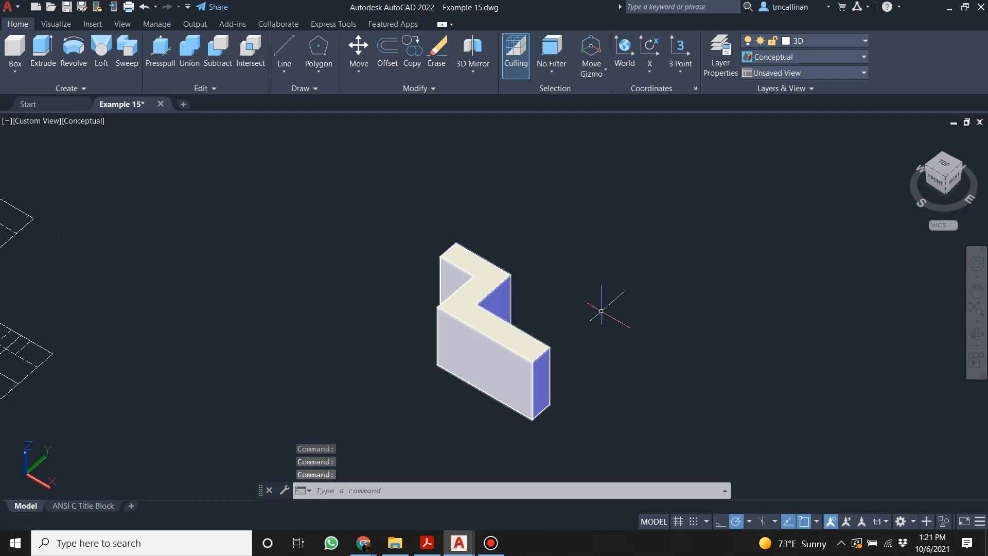
{"action": "left_click", "coordinate": [959, 216]}
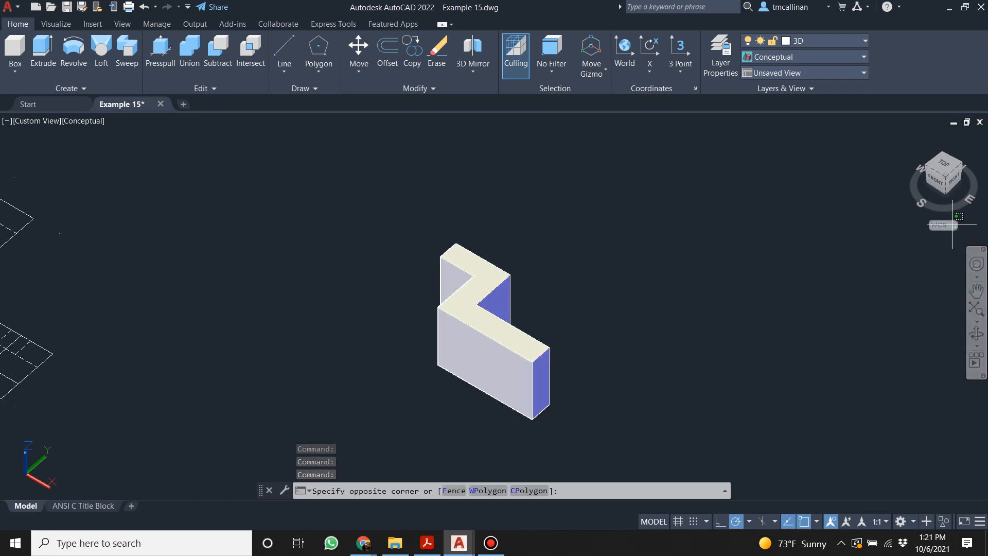
{"action": "key", "text": "Escape"}
{"action": "key", "text": "Escape"}
{"action": "key", "text": "Escape"}
{"action": "left_click", "coordinate": [952, 226]}
{"action": "key", "text": "Escape"}
{"action": "key", "text": "Escape"}
{"action": "key", "text": "Escape"}
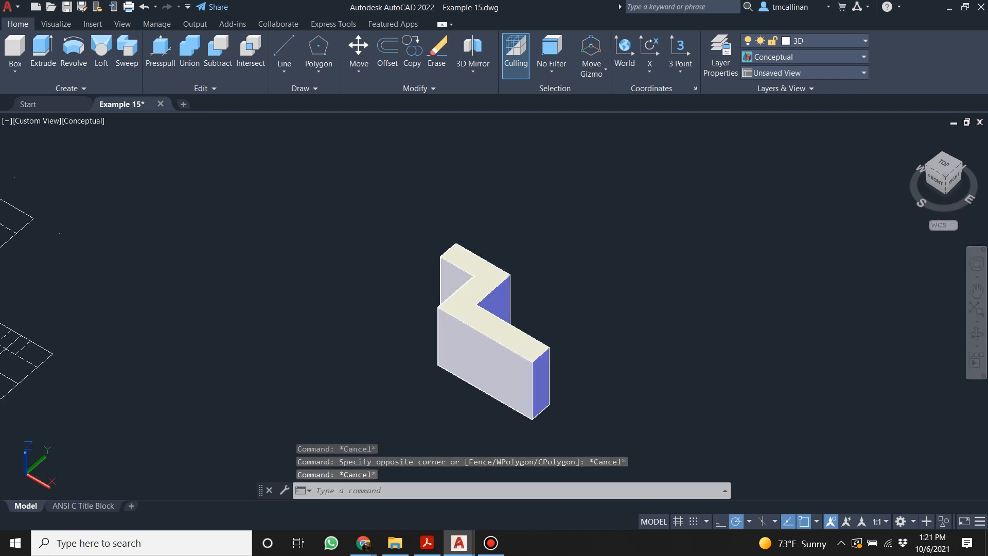
{"action": "mouse_move", "coordinate": [471, 291]}
{"action": "middle_click_drag", "start_coordinate": [472, 291], "coordinate": [473, 267], "text": "shift"}
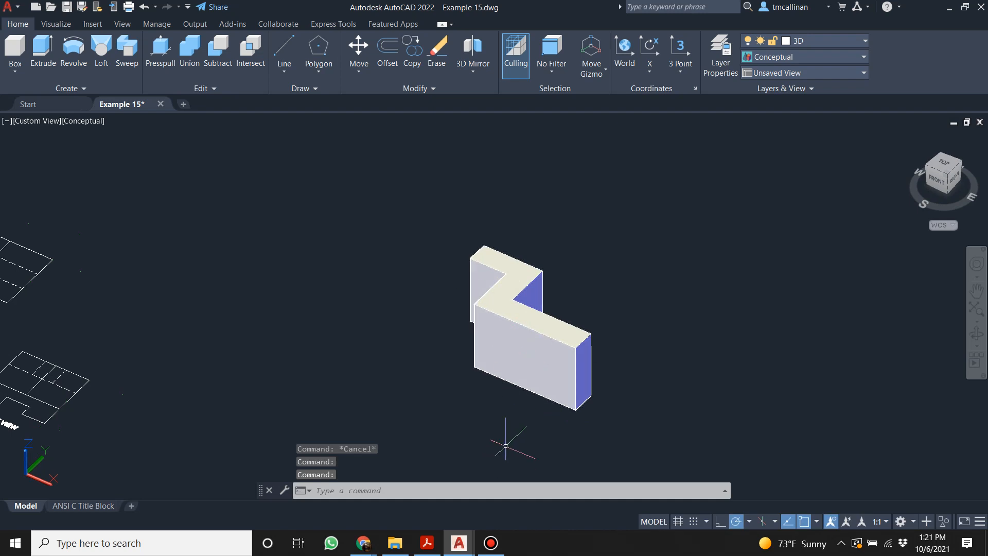
{"action": "scroll", "coordinate": [489, 383], "scroll_direction": "down", "scroll_amount": 2}
{"action": "middle_click_drag", "start_coordinate": [258, 275], "coordinate": [324, 351], "text": "shift"}
{"action": "scroll", "coordinate": [338, 316], "scroll_direction": "up", "scroll_amount": 3}
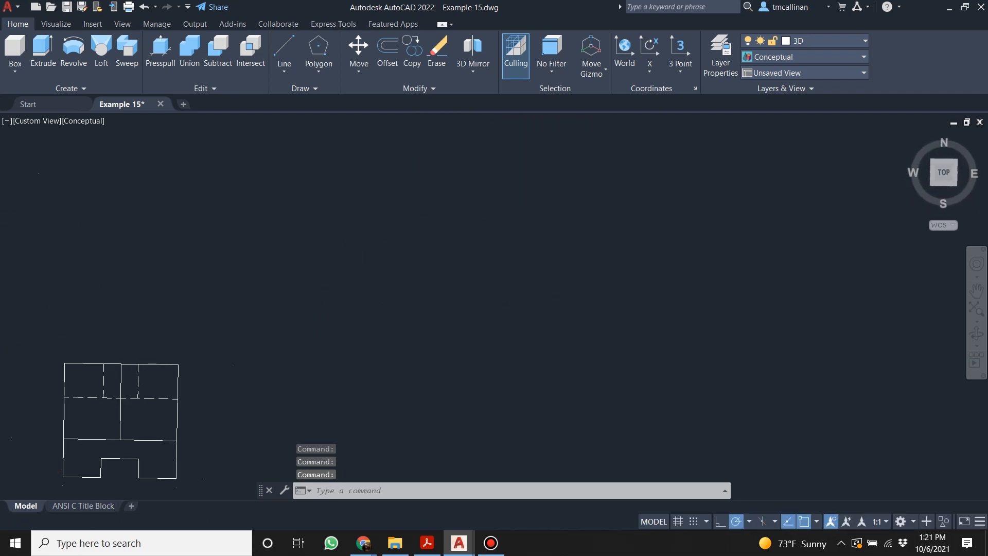
{"action": "scroll", "coordinate": [447, 198], "scroll_direction": "down", "scroll_amount": 6}
{"action": "scroll", "coordinate": [480, 157], "scroll_direction": "up", "scroll_amount": 3}
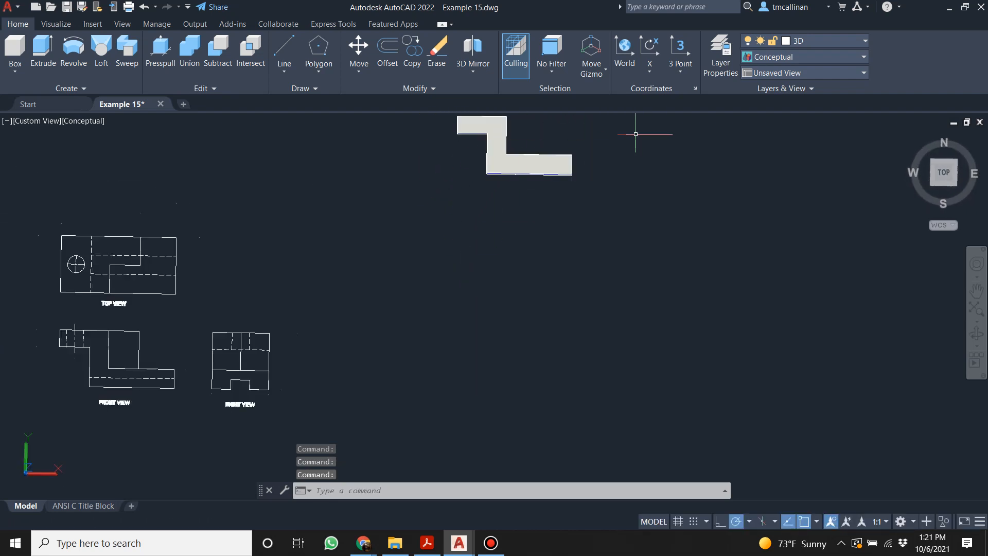
{"action": "scroll", "coordinate": [524, 214], "scroll_direction": "down", "scroll_amount": 4}
{"action": "scroll", "coordinate": [523, 129], "scroll_direction": "up", "scroll_amount": 3}
{"action": "right_click", "coordinate": [481, 282]}
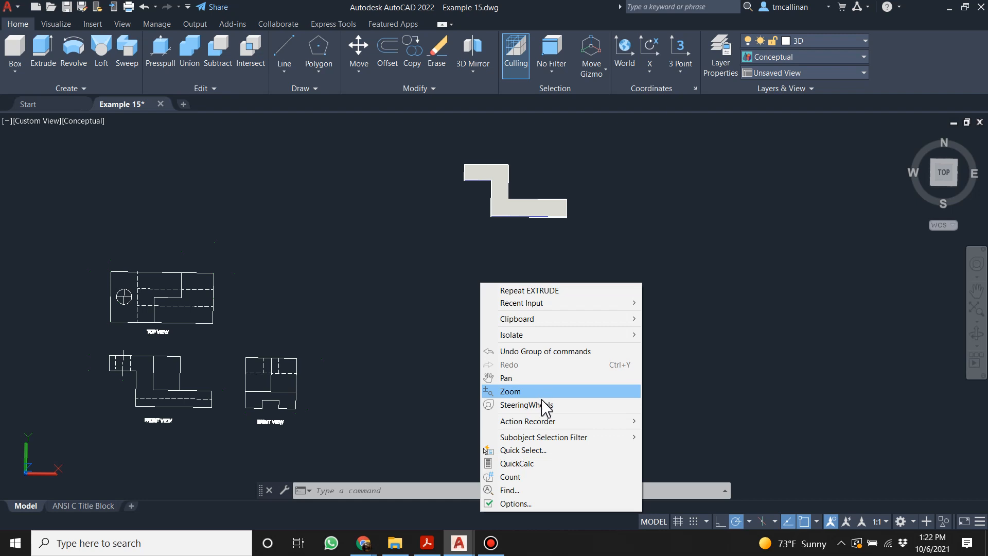
{"action": "mouse_move", "coordinate": [548, 424]}
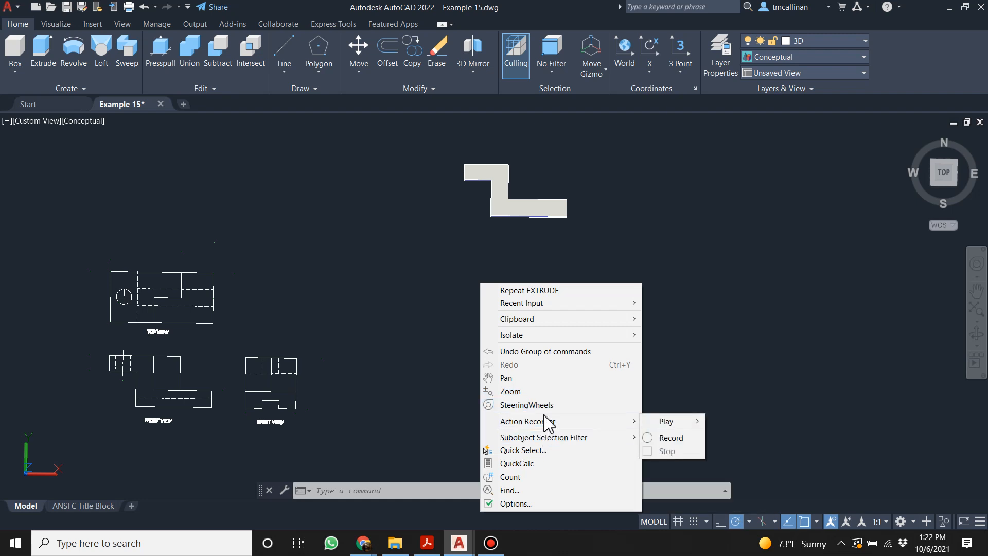
{"action": "key", "text": "Escape"}
{"action": "left_click", "coordinate": [490, 545]}
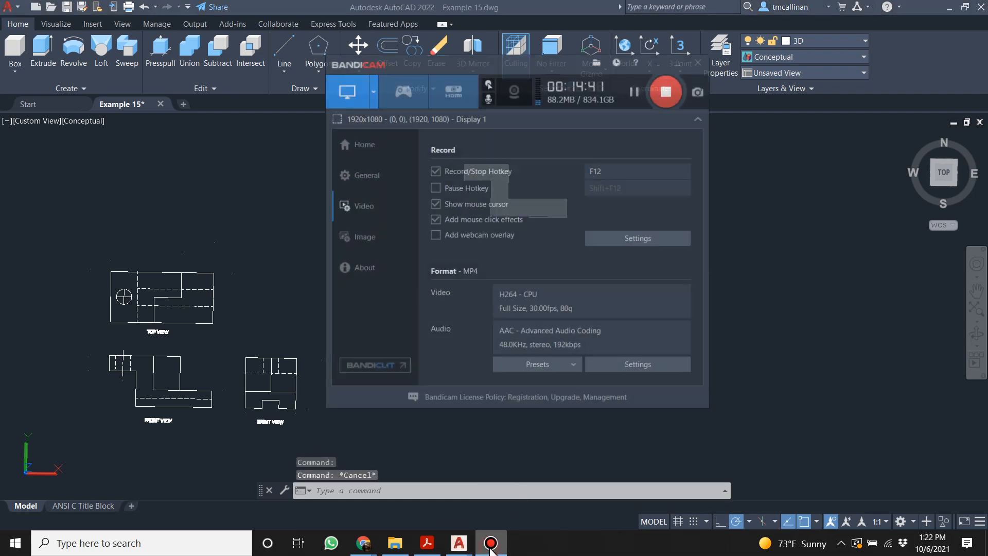
{"action": "left_click", "coordinate": [638, 72]}
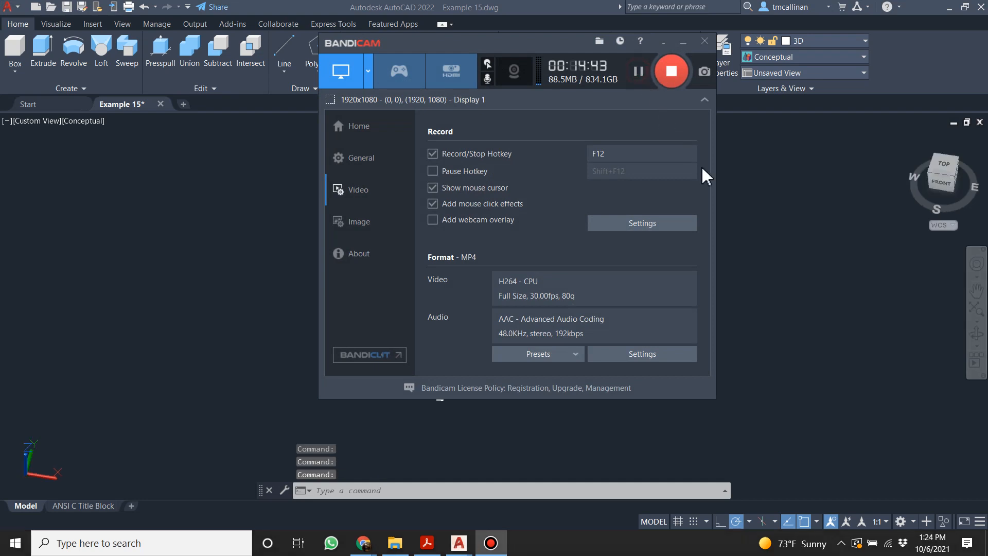
{"action": "left_click", "coordinate": [682, 41]}
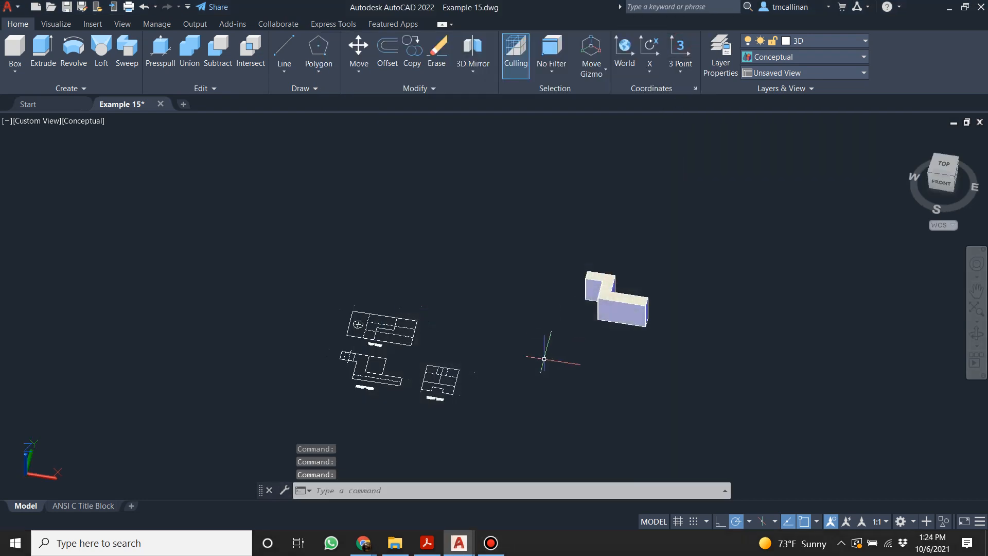
Check the Z-shaped solid in the Top view and from a tilted angle showing its top and front faces.
{"action": "middle_click_drag", "start_coordinate": [727, 249], "coordinate": [672, 277]}
{"action": "scroll", "coordinate": [718, 277], "scroll_direction": "up", "scroll_amount": 2}
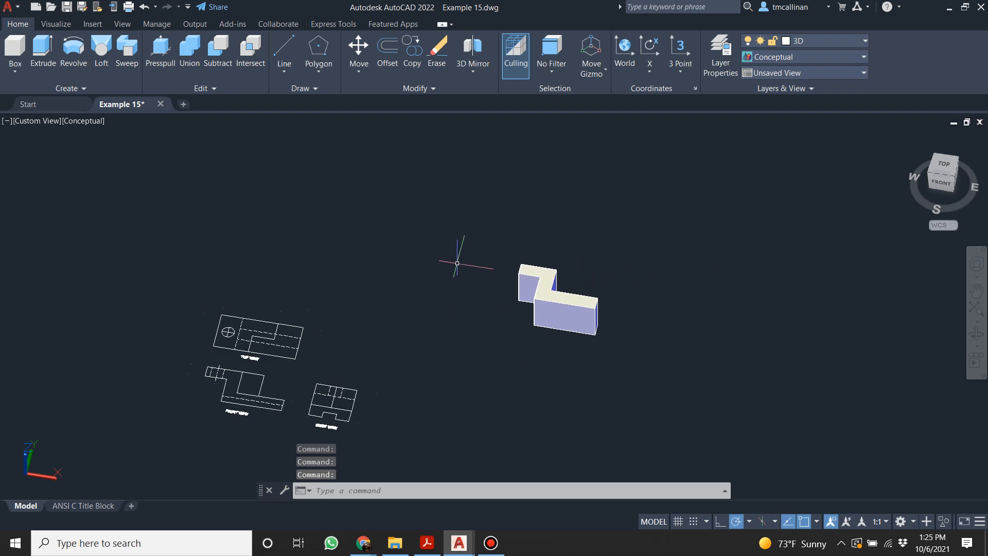
{"action": "left_click", "coordinate": [946, 170]}
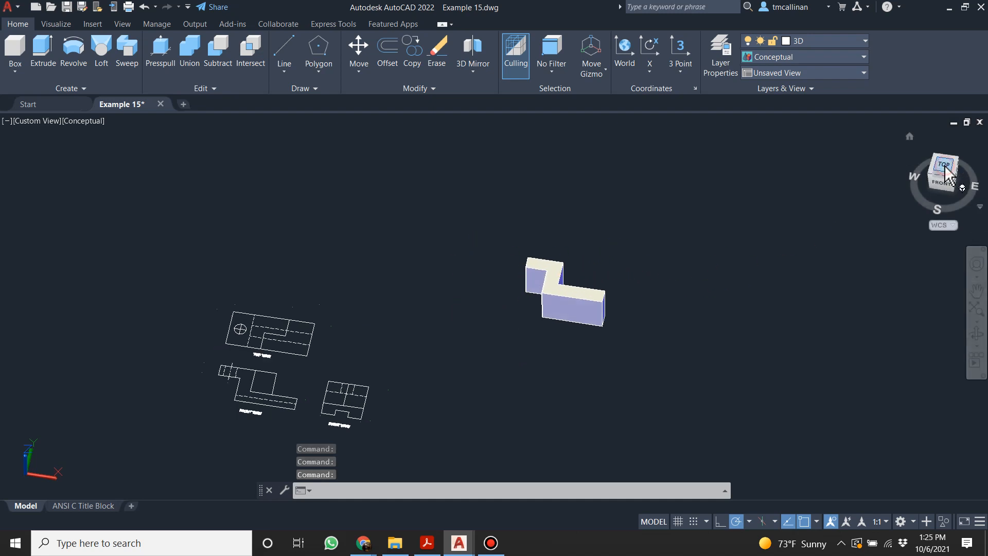
{"action": "scroll", "coordinate": [664, 206], "scroll_direction": "up", "scroll_amount": 2}
{"action": "scroll", "coordinate": [668, 200], "scroll_direction": "down", "scroll_amount": 1}
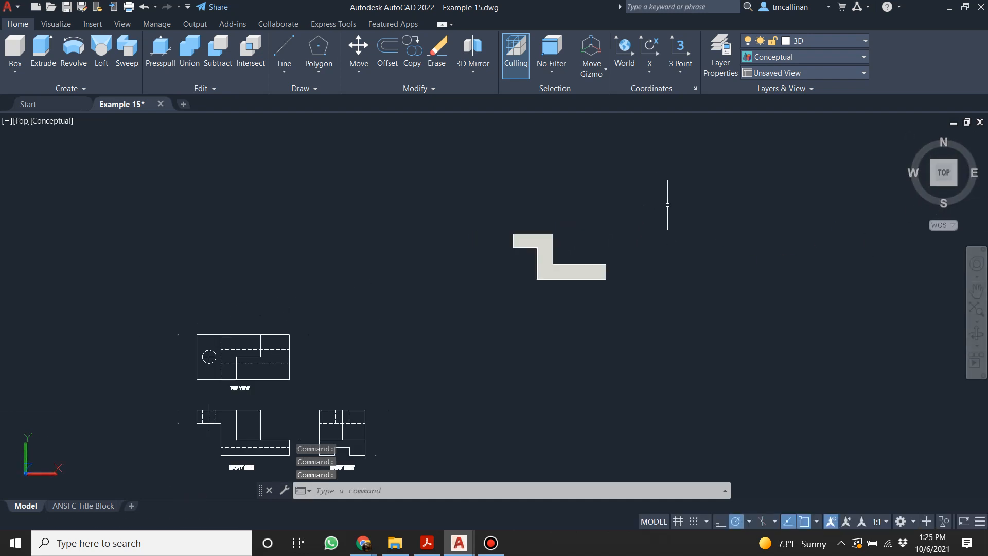
{"action": "mouse_move", "coordinate": [514, 309]}
{"action": "middle_mouse_down", "text": "shift"}
{"action": "mouse_move", "coordinate": [514, 339]}
{"action": "mouse_move", "coordinate": [516, 269]}
{"action": "mouse_move", "coordinate": [502, 333]}
{"action": "mouse_move", "coordinate": [499, 249]}
{"action": "mouse_move", "coordinate": [461, 359]}
{"action": "mouse_move", "coordinate": [465, 247]}
{"action": "mouse_move", "coordinate": [476, 324]}
{"action": "mouse_move", "coordinate": [489, 330]}
{"action": "mouse_move", "coordinate": [523, 236]}
{"action": "mouse_move", "coordinate": [469, 231]}
{"action": "mouse_move", "coordinate": [530, 372]}
{"action": "mouse_move", "coordinate": [532, 303]}
{"action": "middle_mouse_up", "text": "shift"}
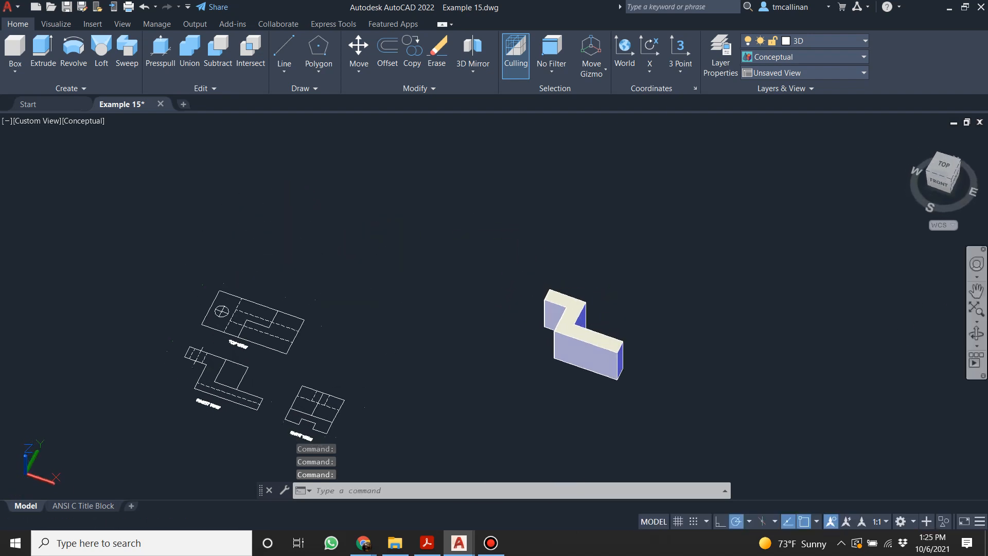
Turn the whole view around the model with Free Orbit and leave the orbit mode.
{"action": "left_click", "coordinate": [976, 346]}
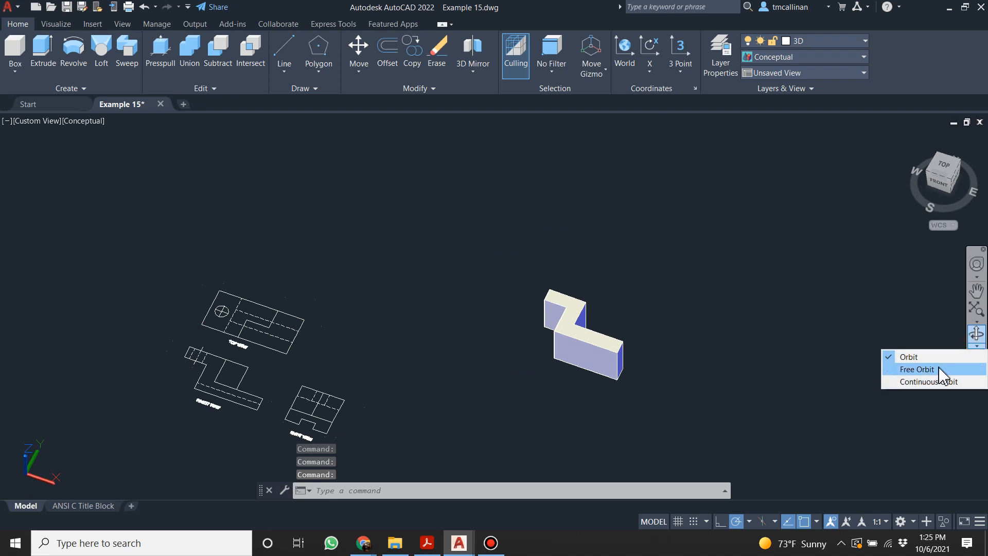
{"action": "left_click", "coordinate": [942, 371]}
{"action": "left_click_drag", "start_coordinate": [611, 375], "coordinate": [494, 318]}
{"action": "key", "text": "Escape"}
{"action": "key", "text": "Escape"}
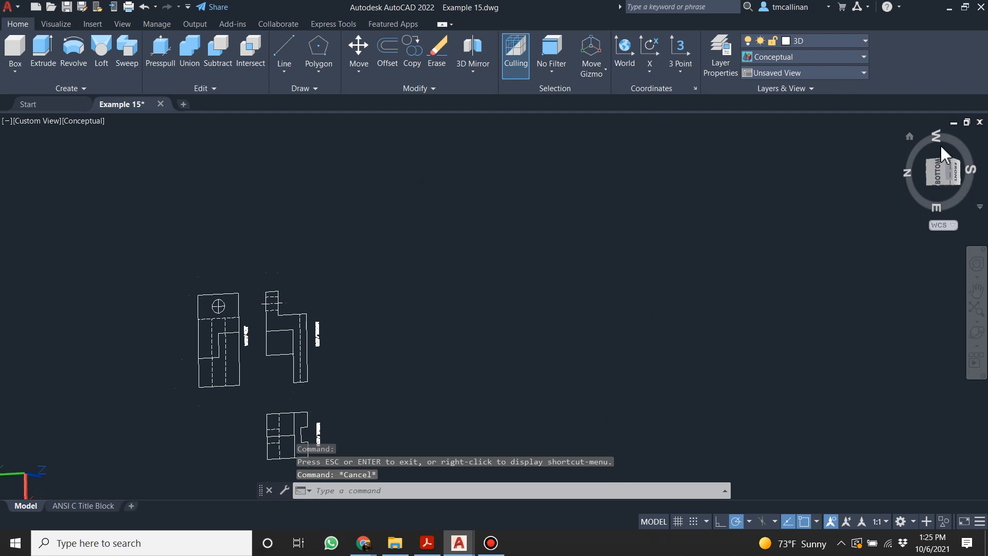
Restore the Top view with north facing up, and view the Z-shaped solid at an angle again.
{"action": "left_click", "coordinate": [942, 154]}
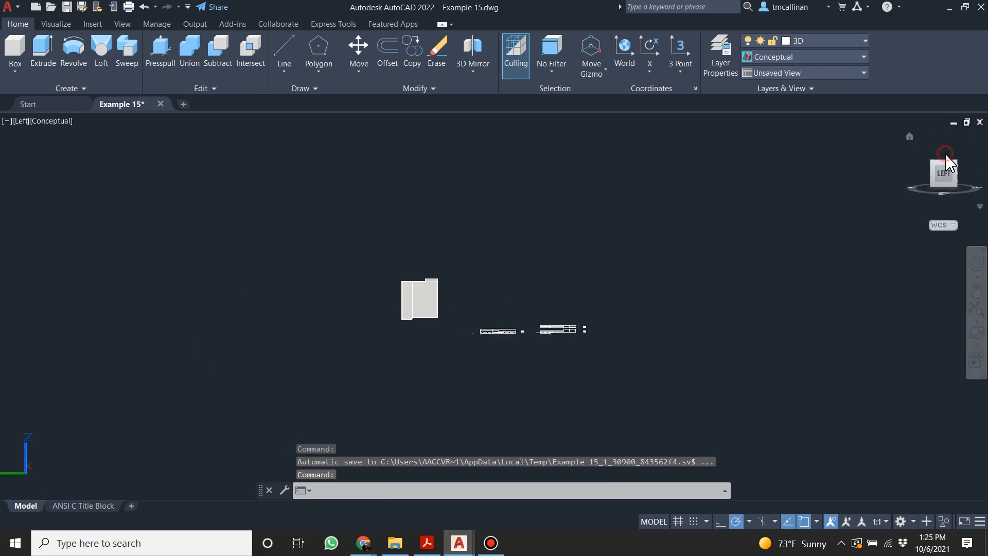
{"action": "left_click", "coordinate": [945, 157]}
{"action": "mouse_move", "coordinate": [746, 245]}
{"action": "middle_mouse_down"}
{"action": "mouse_move", "coordinate": [646, 412]}
{"action": "mouse_move", "coordinate": [834, 366]}
{"action": "middle_mouse_up"}
{"action": "scroll", "coordinate": [712, 397], "scroll_direction": "down", "scroll_amount": 2}
{"action": "scroll", "coordinate": [755, 452], "scroll_direction": "up", "scroll_amount": 2}
{"action": "scroll", "coordinate": [583, 337], "scroll_direction": "down", "scroll_amount": 2}
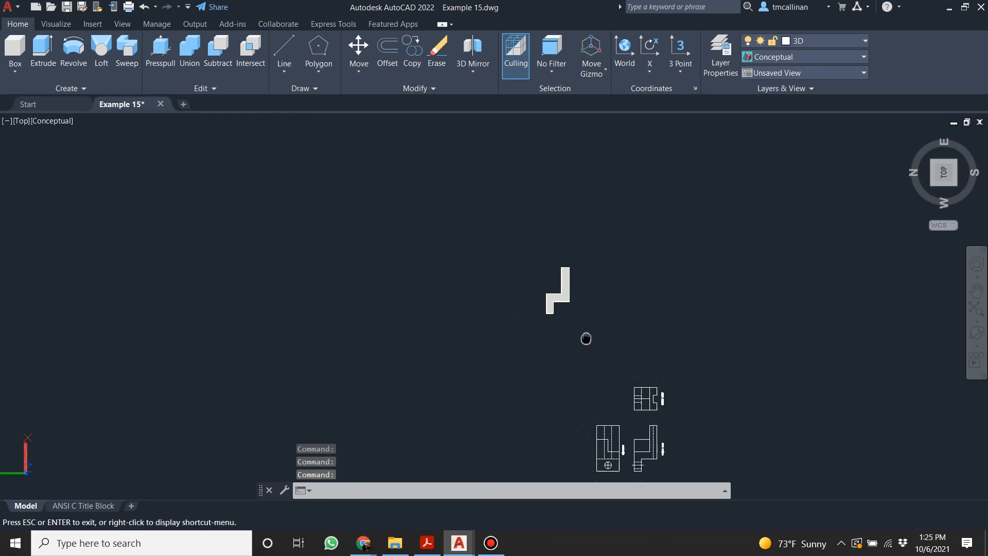
{"action": "middle_click_drag", "start_coordinate": [583, 337], "coordinate": [702, 208]}
{"action": "middle_click_drag", "start_coordinate": [773, 265], "coordinate": [744, 276], "text": "shift"}
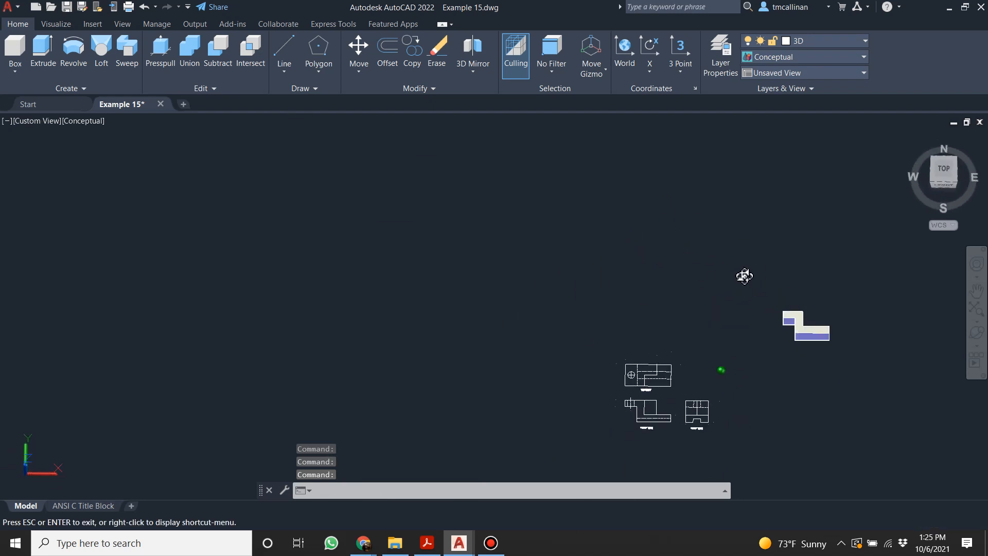
{"action": "left_click", "coordinate": [942, 172]}
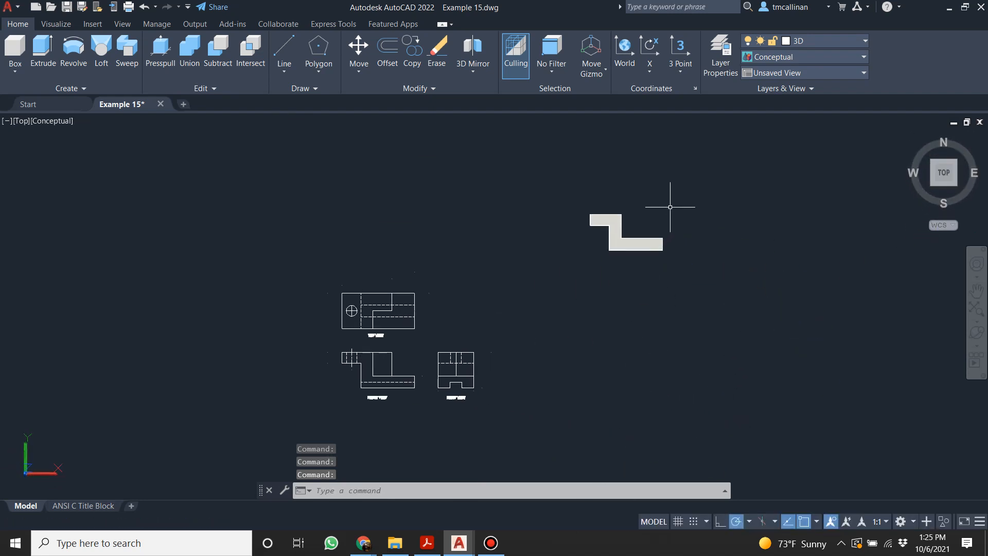
{"action": "scroll", "coordinate": [669, 211], "scroll_direction": "up", "scroll_amount": 2}
{"action": "mouse_move", "coordinate": [527, 320]}
{"action": "middle_mouse_down"}
{"action": "mouse_move", "coordinate": [557, 326]}
{"action": "mouse_move", "coordinate": [525, 274]}
{"action": "mouse_move", "coordinate": [391, 252]}
{"action": "middle_mouse_up"}
{"action": "scroll", "coordinate": [745, 352], "scroll_direction": "up", "scroll_amount": 2}
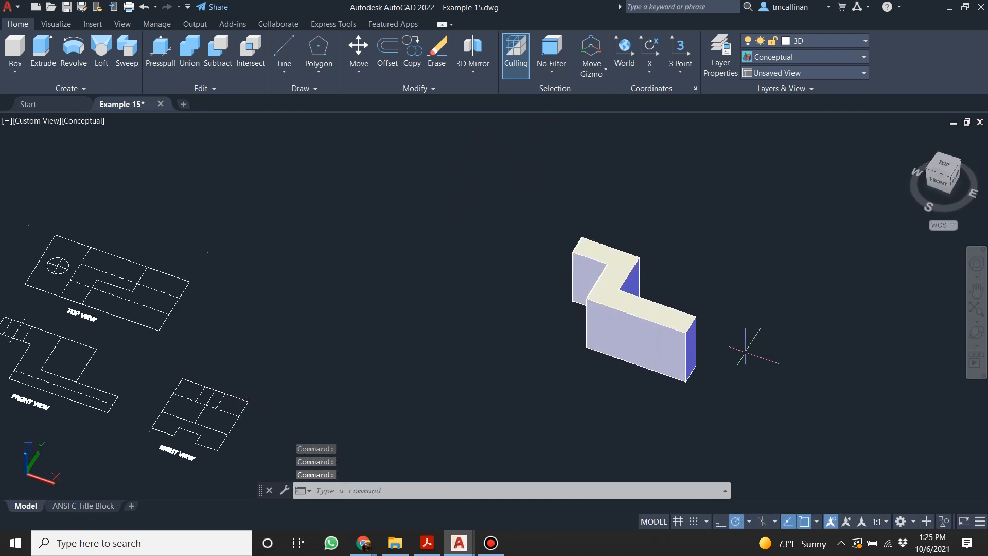
{"action": "scroll", "coordinate": [745, 353], "scroll_direction": "down", "scroll_amount": 2}
{"action": "left_click", "coordinate": [643, 321]}
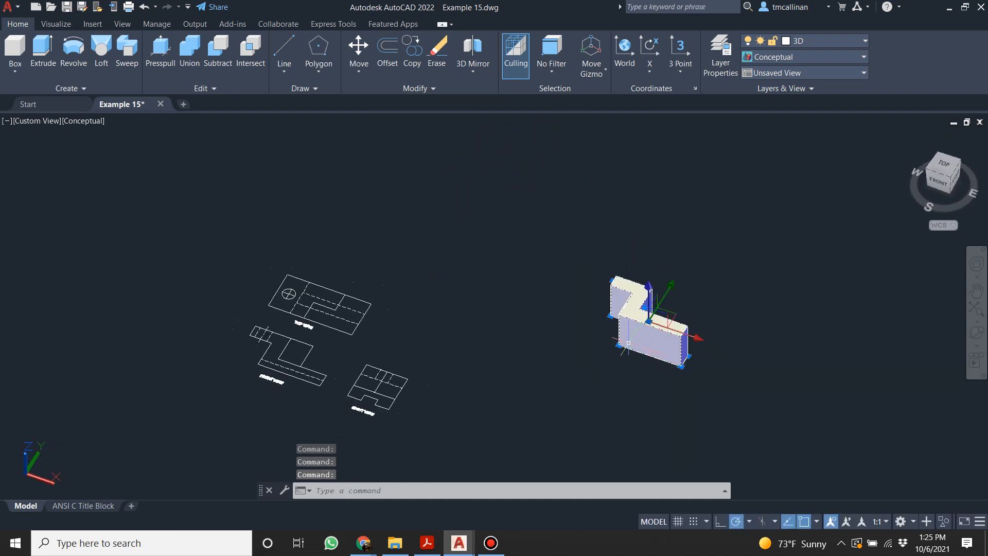
{"action": "left_click", "coordinate": [426, 90]}
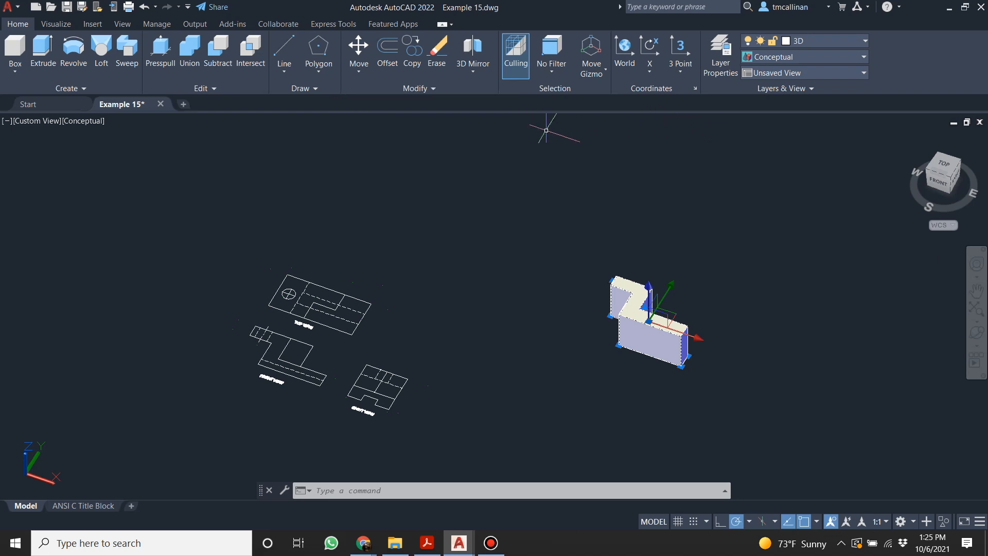
{"action": "key", "text": "Escape"}
{"action": "key", "text": "Escape"}
{"action": "key", "text": "Escape"}
{"action": "left_click", "coordinate": [122, 24]}
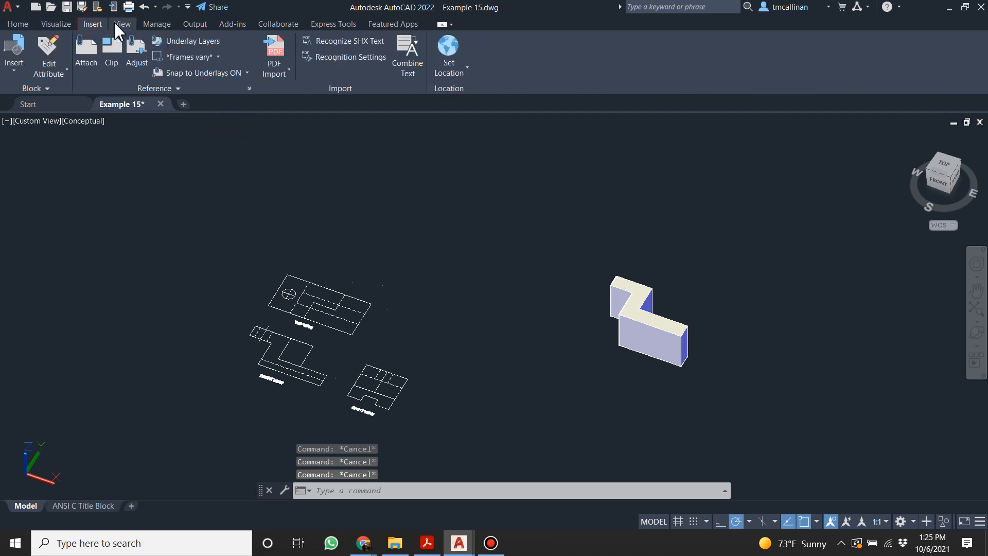
{"action": "left_click", "coordinate": [154, 26]}
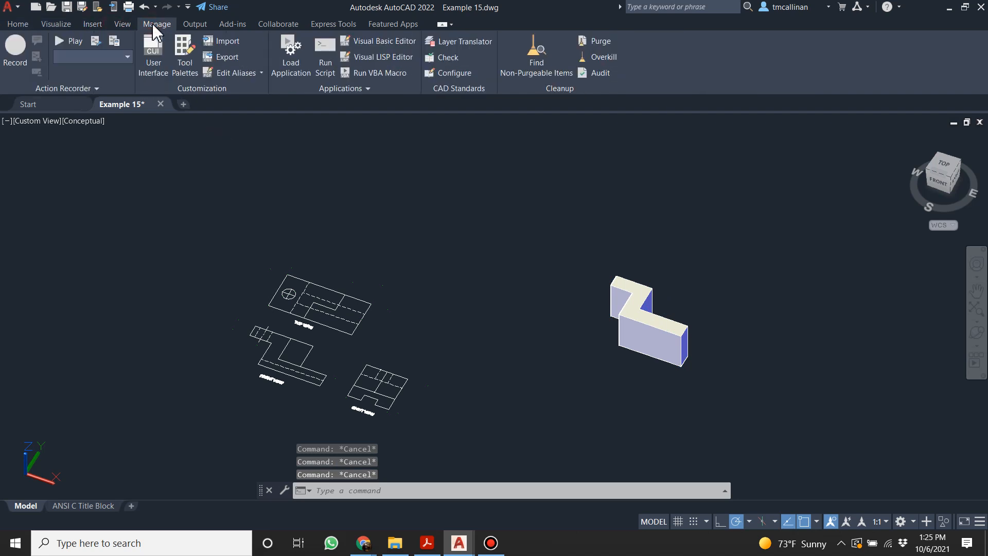
{"action": "left_click", "coordinate": [55, 25]}
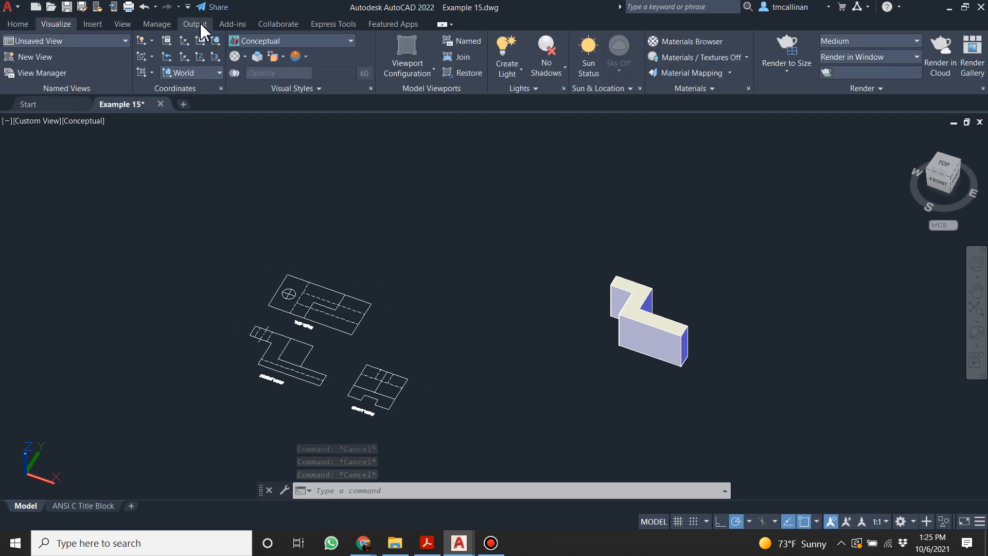
{"action": "left_click", "coordinate": [195, 25]}
{"action": "left_click", "coordinate": [21, 24]}
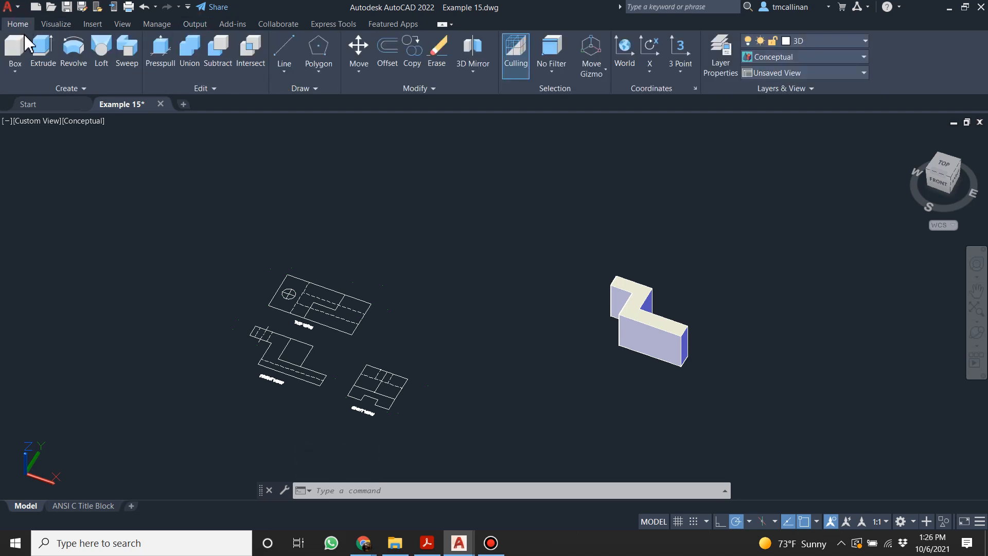
{"action": "left_click", "coordinate": [63, 89]}
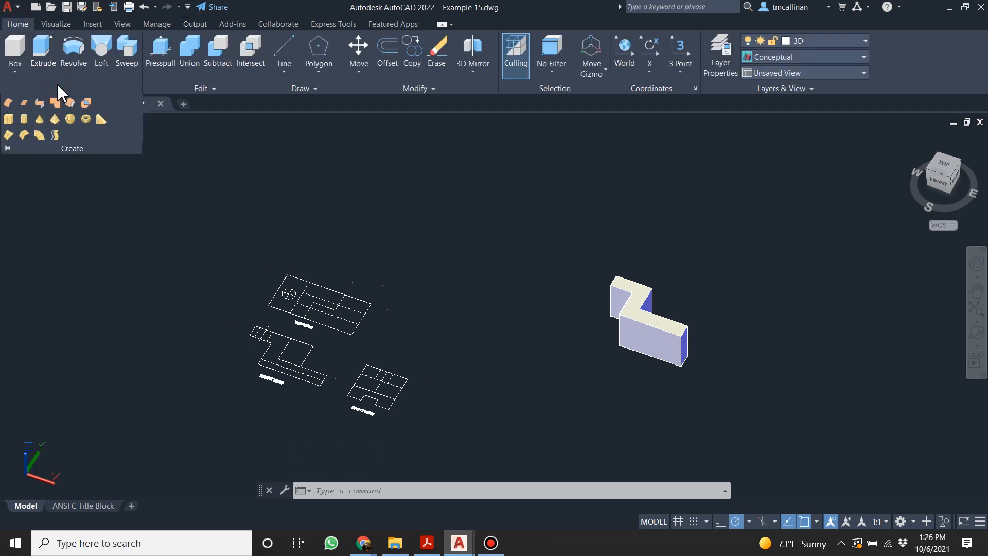
{"action": "left_click", "coordinate": [212, 89]}
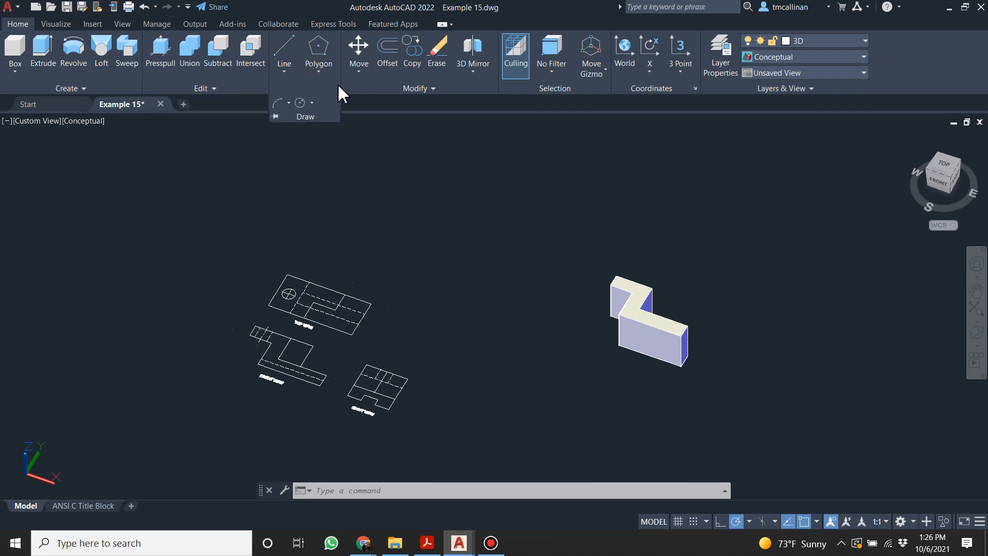
{"action": "left_click", "coordinate": [359, 75]}
{"action": "left_click", "coordinate": [374, 119]}
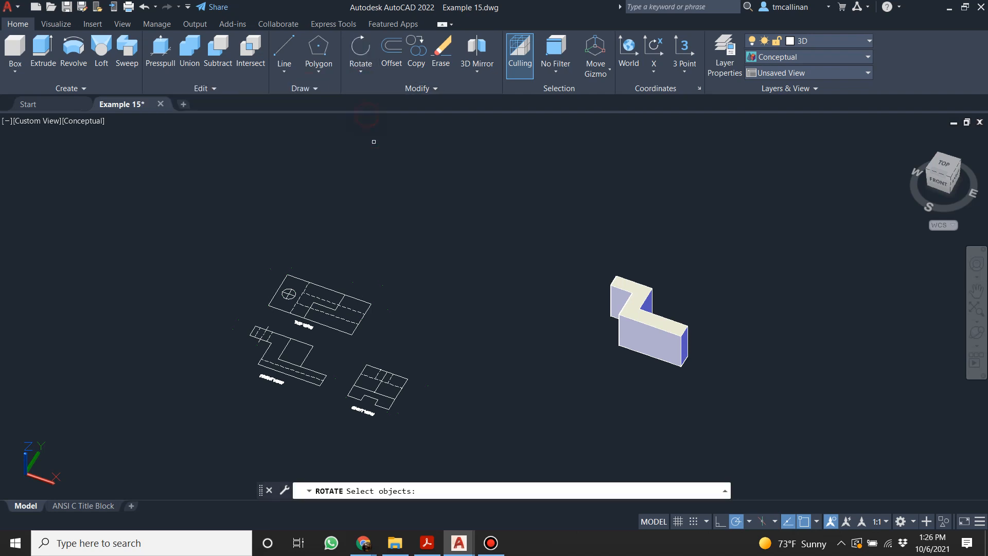
{"action": "scroll", "coordinate": [397, 203], "scroll_direction": "down", "scroll_amount": 2}
{"action": "scroll", "coordinate": [604, 316], "scroll_direction": "up", "scroll_amount": 2}
{"action": "left_click", "coordinate": [543, 272]}
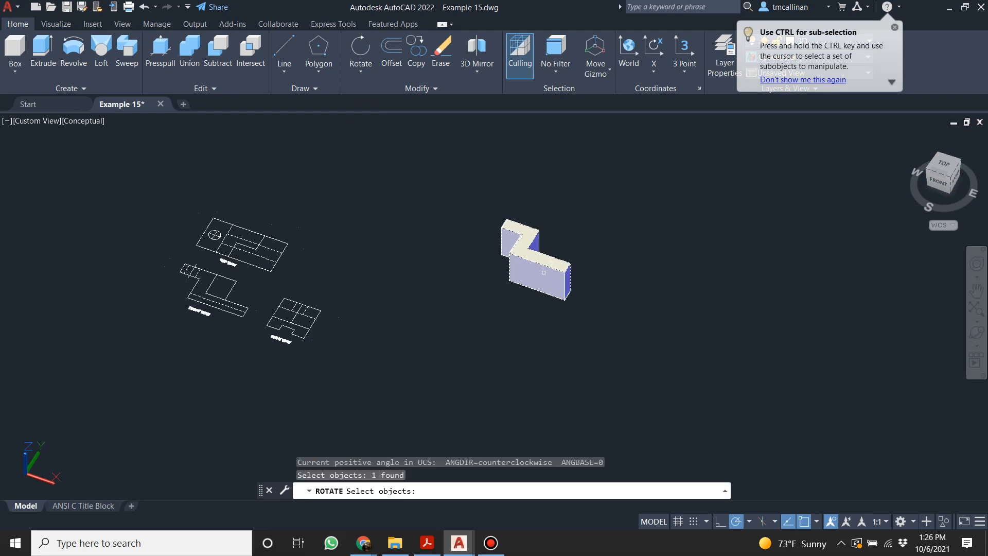
{"action": "key", "text": "Return"}
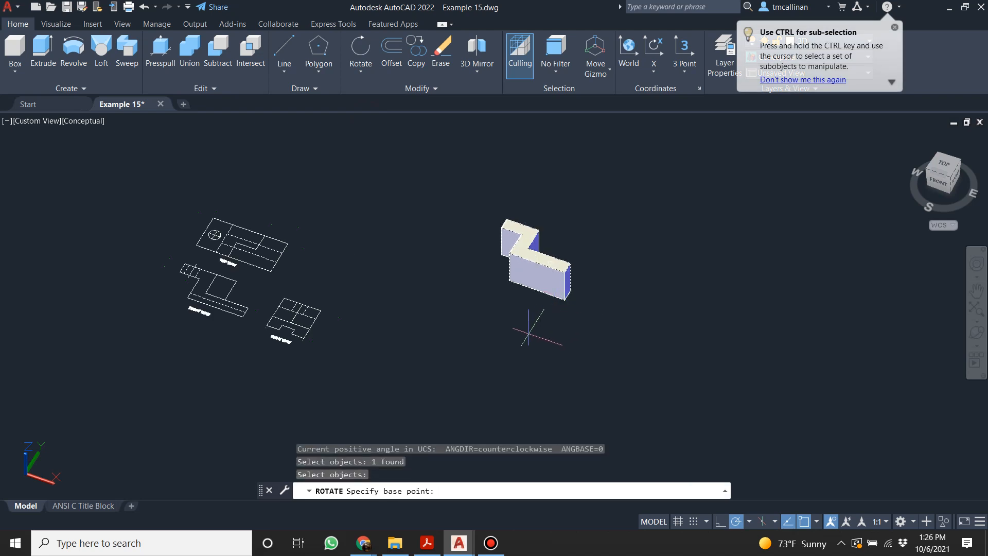
{"action": "scroll", "coordinate": [584, 294], "scroll_direction": "up", "scroll_amount": 1}
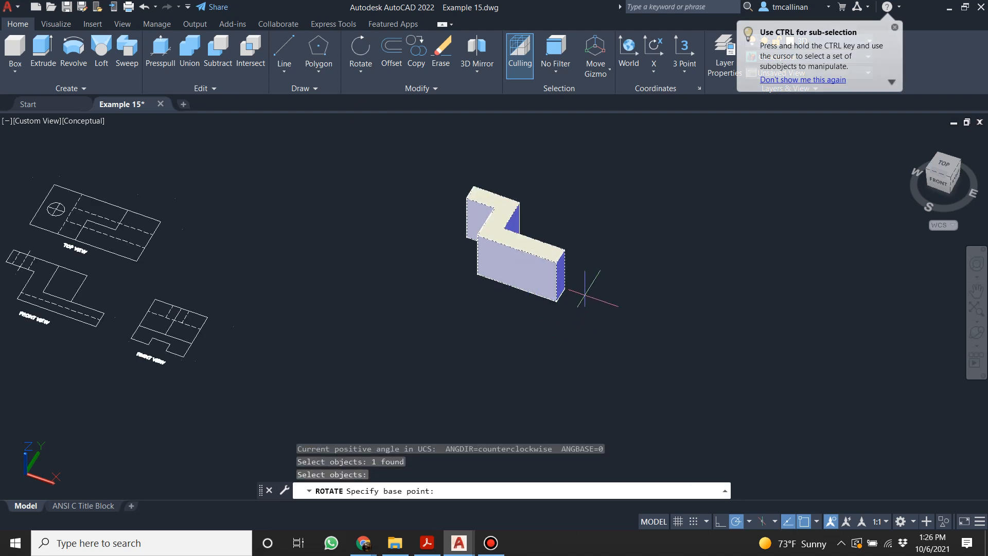
{"action": "left_click", "coordinate": [556, 301]}
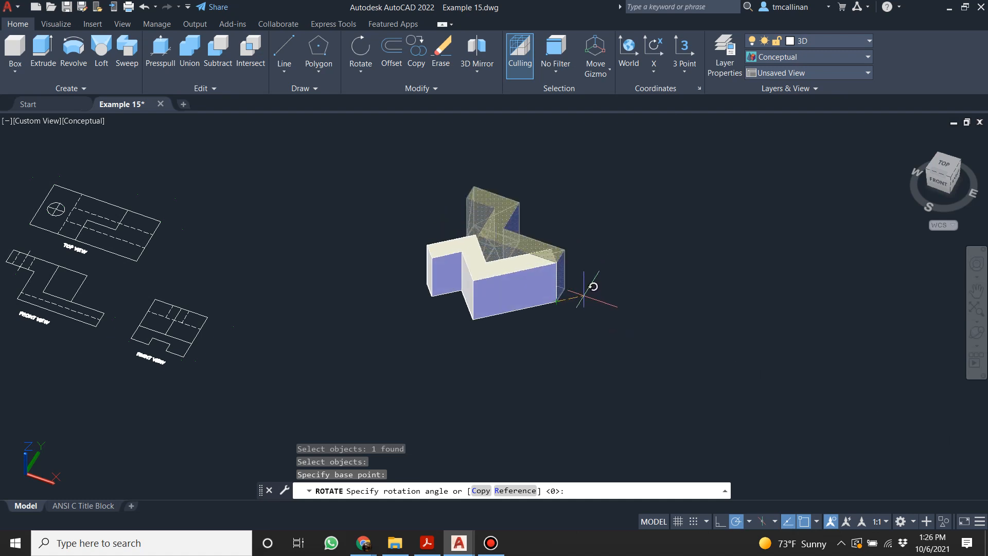
{"action": "key", "text": "Escape"}
{"action": "key", "text": "Escape"}
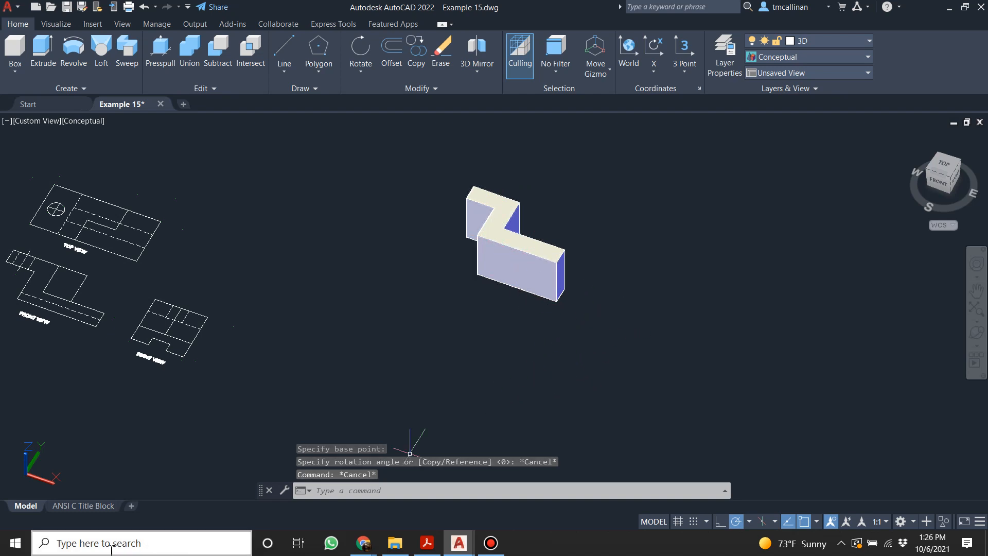
Rotate the Z-shaped solid upright about the X axis with 3DROTATE so its stepped profile faces front.
{"action": "left_click", "coordinate": [131, 541]}
{"action": "left_click", "coordinate": [493, 493]}
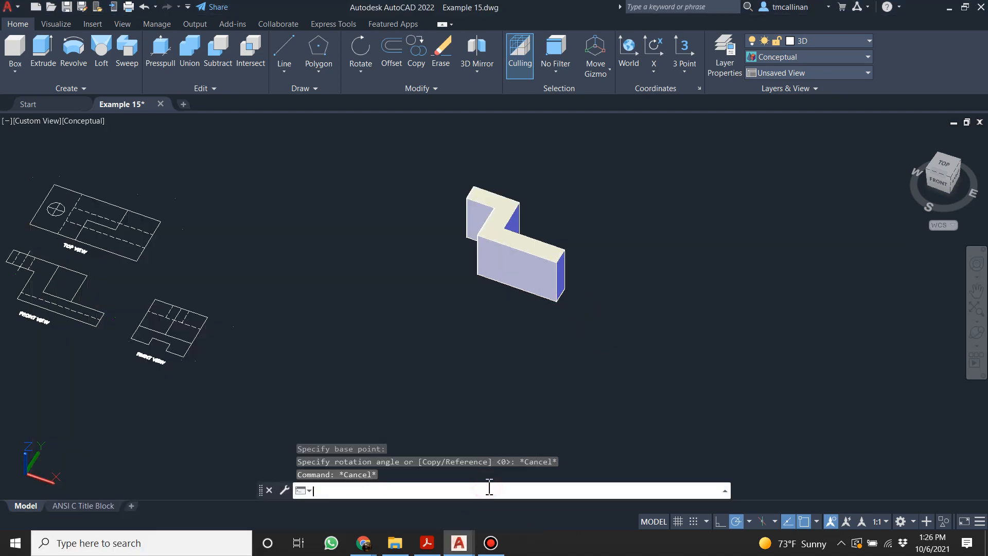
{"action": "type", "text": "3dre"}
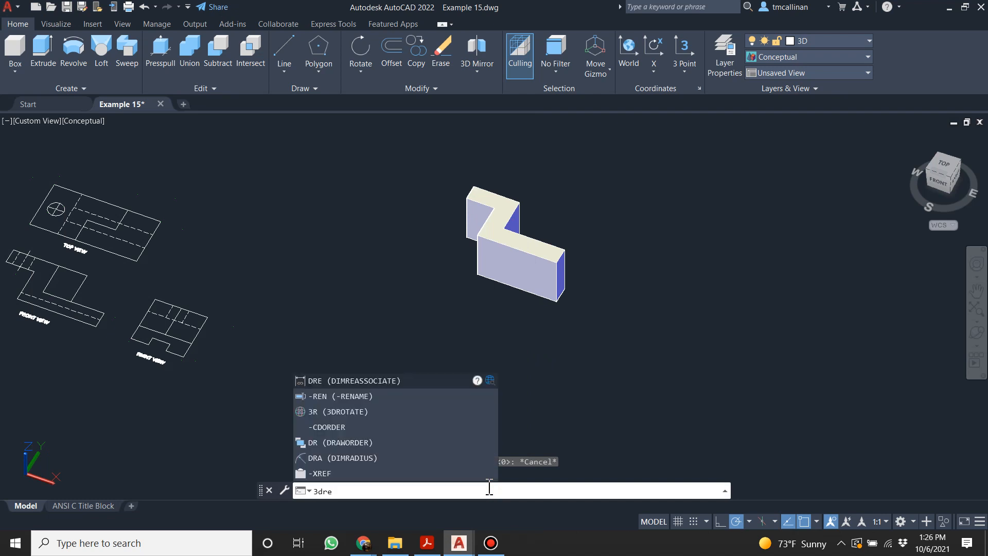
{"action": "left_click", "coordinate": [356, 411]}
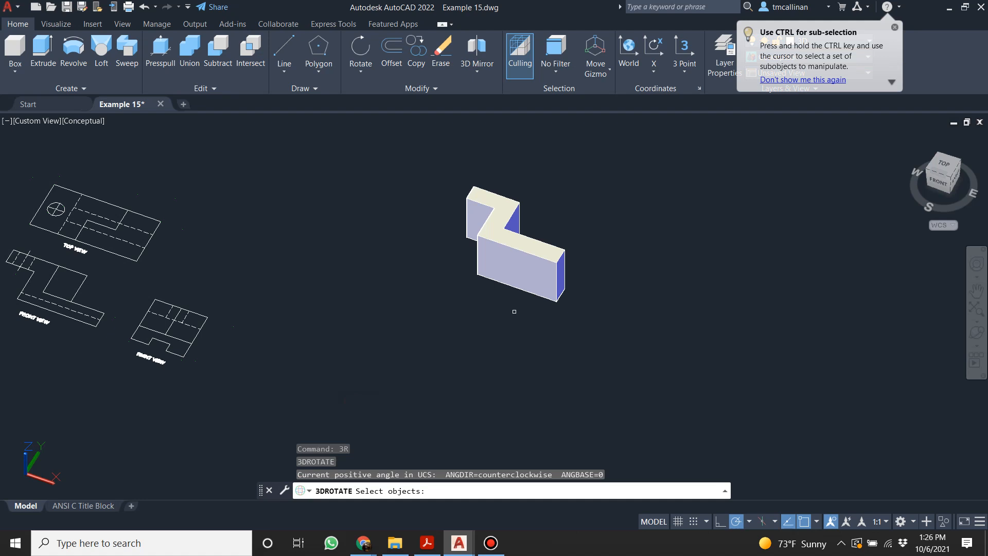
{"action": "left_click", "coordinate": [523, 244]}
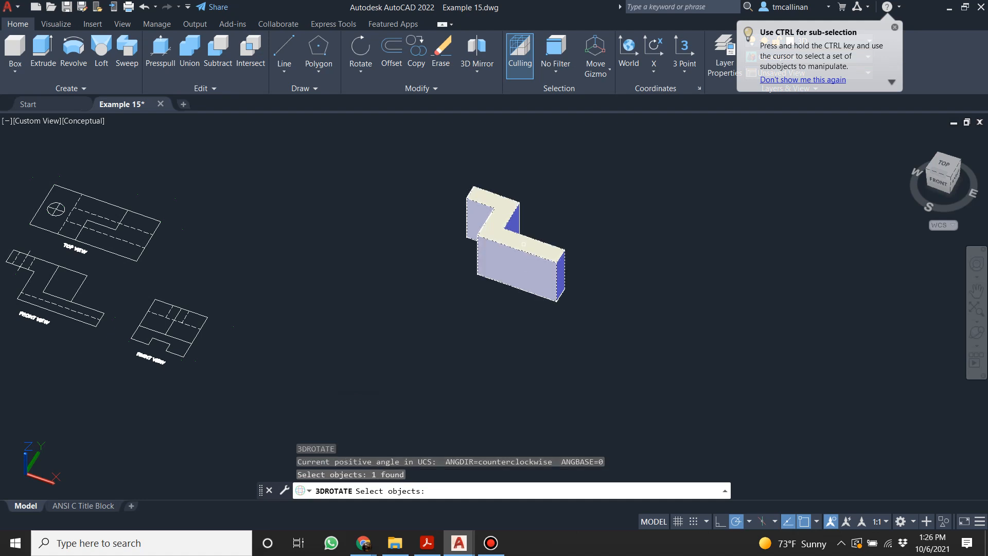
{"action": "key", "text": "Return"}
{"action": "middle_click_drag", "start_coordinate": [643, 278], "coordinate": [621, 292]}
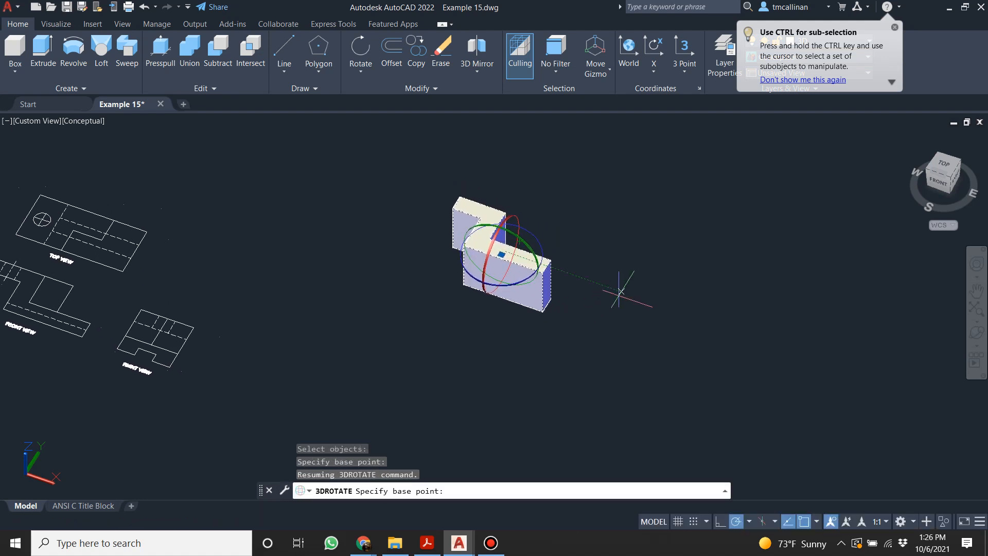
{"action": "left_click", "coordinate": [500, 234]}
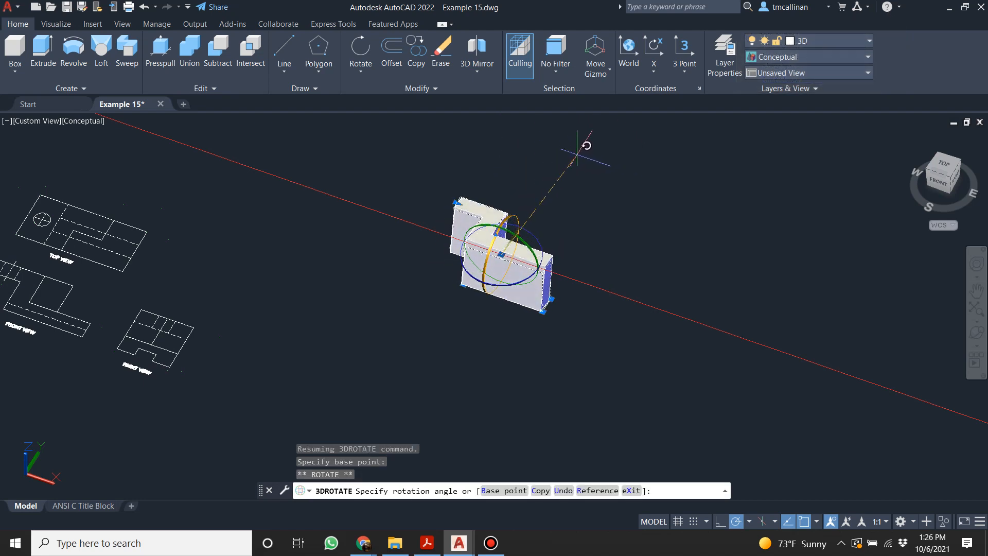
{"action": "left_click", "coordinate": [512, 154]}
{"action": "key", "text": "Escape"}
{"action": "key", "text": "Escape"}
Compare the rotated solid from an angled view with the Example 15 drawing in Acrobat, and return to AutoCAD.
{"action": "middle_click_drag", "start_coordinate": [419, 397], "coordinate": [486, 311], "text": "shift"}
{"action": "scroll", "coordinate": [431, 292], "scroll_direction": "down", "scroll_amount": 4}
{"action": "scroll", "coordinate": [319, 274], "scroll_direction": "up", "scroll_amount": 2}
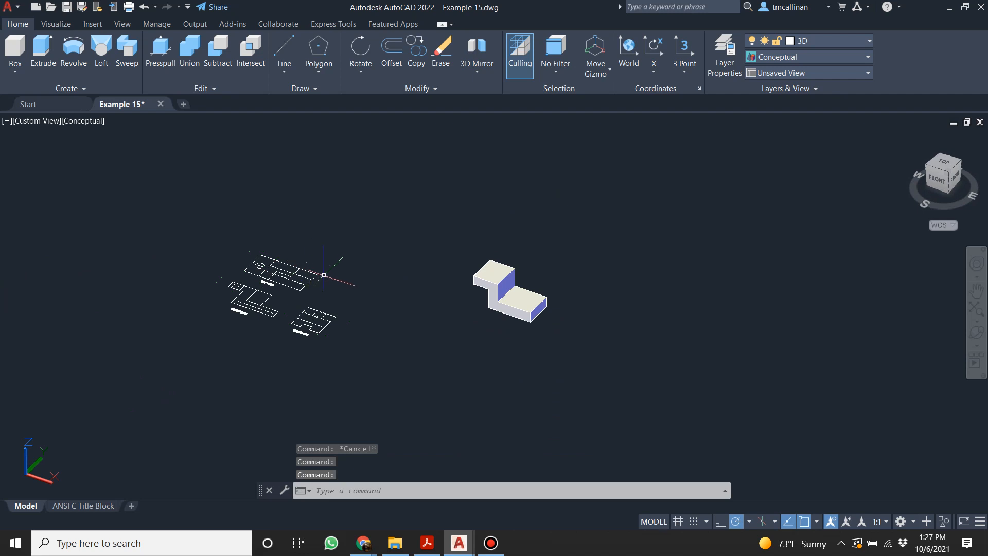
{"action": "middle_click_drag", "start_coordinate": [323, 287], "coordinate": [355, 287], "text": "shift"}
{"action": "scroll", "coordinate": [494, 265], "scroll_direction": "up", "scroll_amount": 2}
{"action": "left_click", "coordinate": [427, 543]}
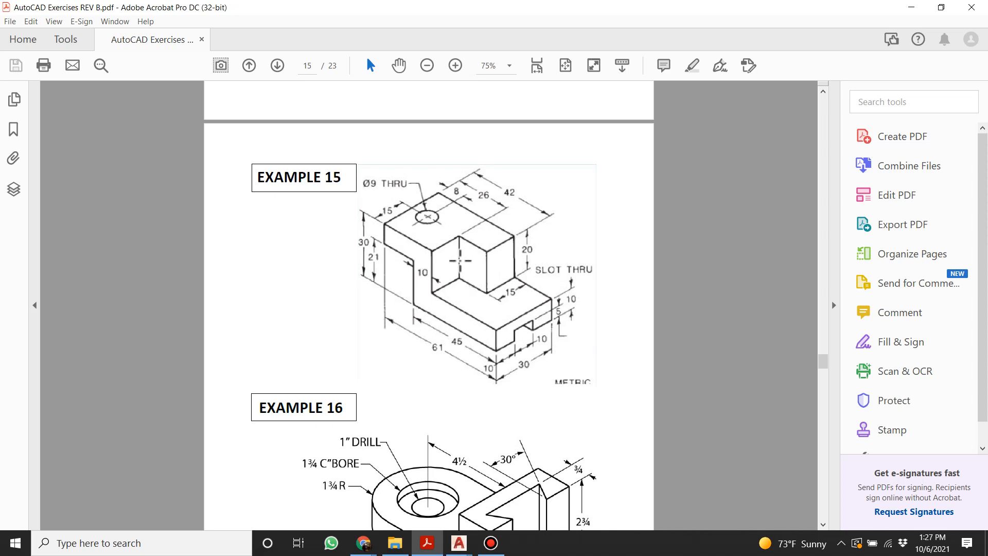
{"action": "mouse_move", "coordinate": [459, 542]}
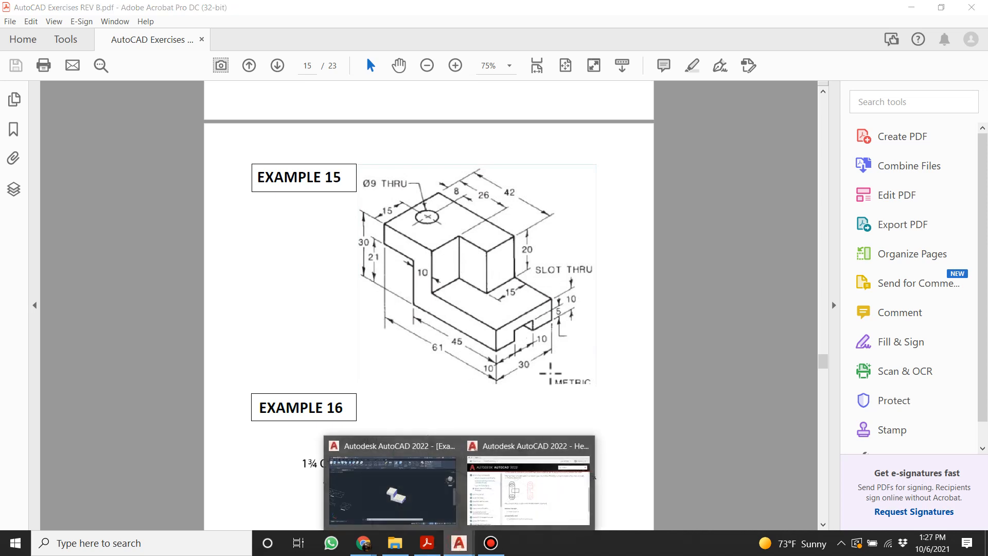
{"action": "left_click", "coordinate": [530, 494]}
{"action": "middle_click_drag", "start_coordinate": [533, 296], "coordinate": [505, 303], "text": "shift"}
{"action": "scroll", "coordinate": [504, 309], "scroll_direction": "down", "scroll_amount": 5}
{"action": "scroll", "coordinate": [517, 284], "scroll_direction": "up", "scroll_amount": 2}
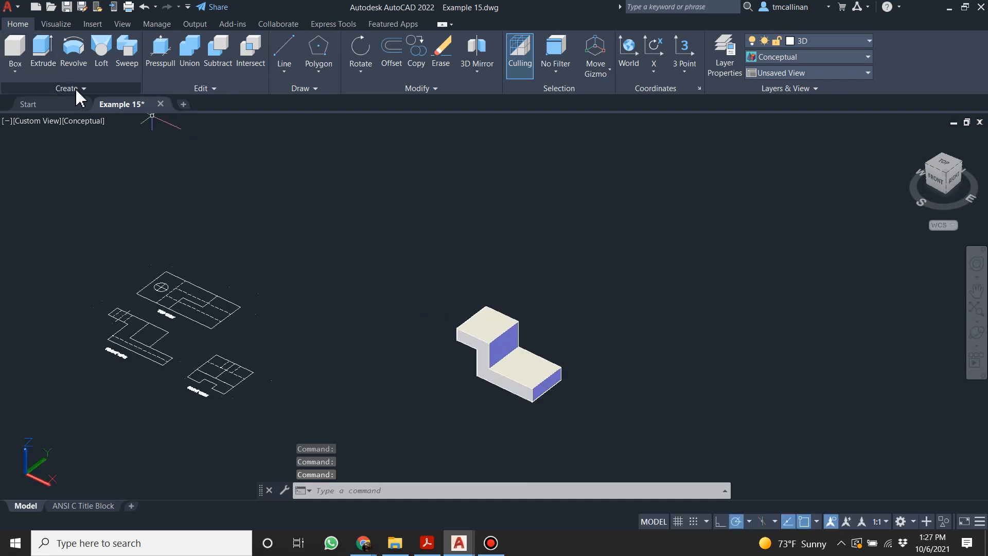
Draw a line 16 units long from the rear inner corner of the lower step along its back edge, checking the Example 15 drawing.
{"action": "left_click", "coordinate": [286, 54]}
{"action": "left_click", "coordinate": [318, 90]}
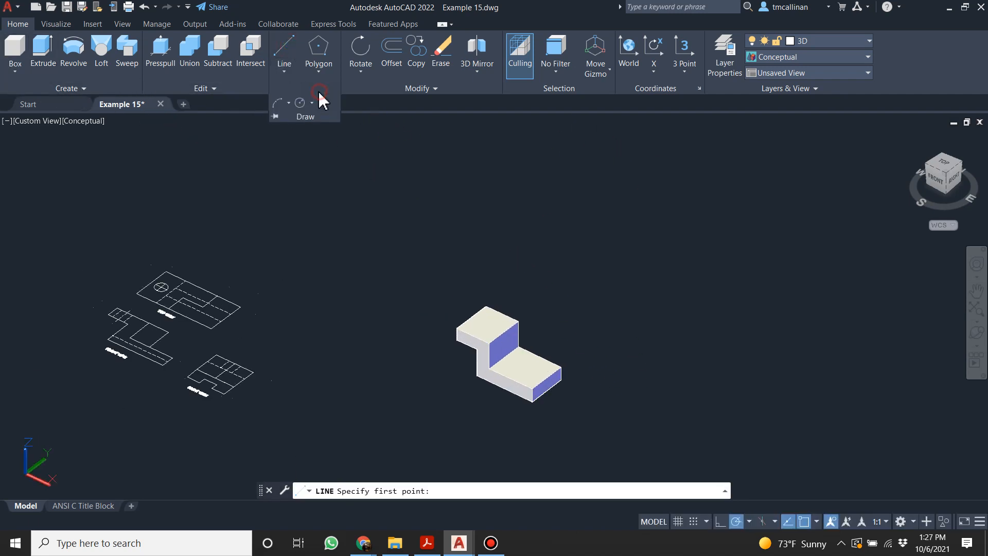
{"action": "left_click", "coordinate": [289, 105]}
{"action": "left_click", "coordinate": [286, 72]}
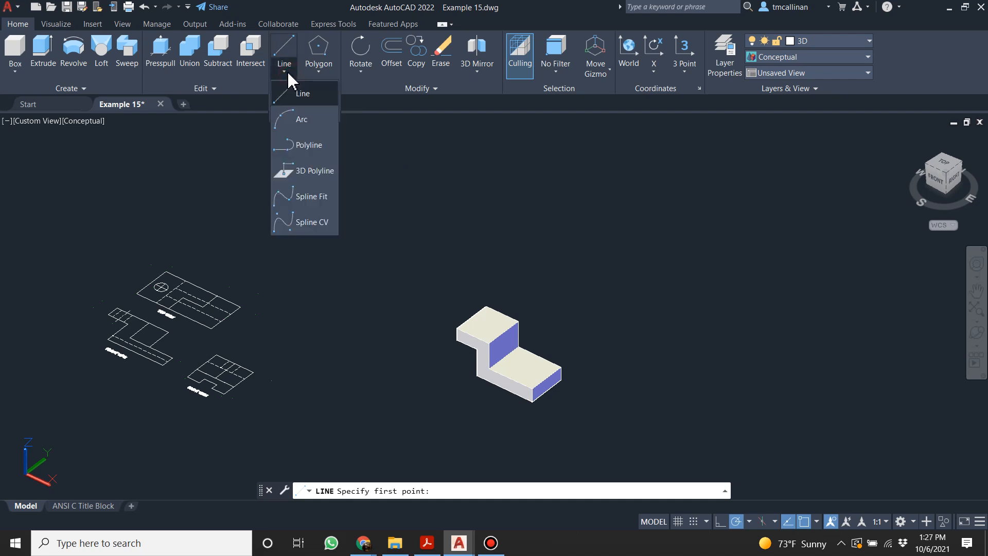
{"action": "left_click", "coordinate": [286, 57]}
{"action": "scroll", "coordinate": [504, 331], "scroll_direction": "up", "scroll_amount": 2}
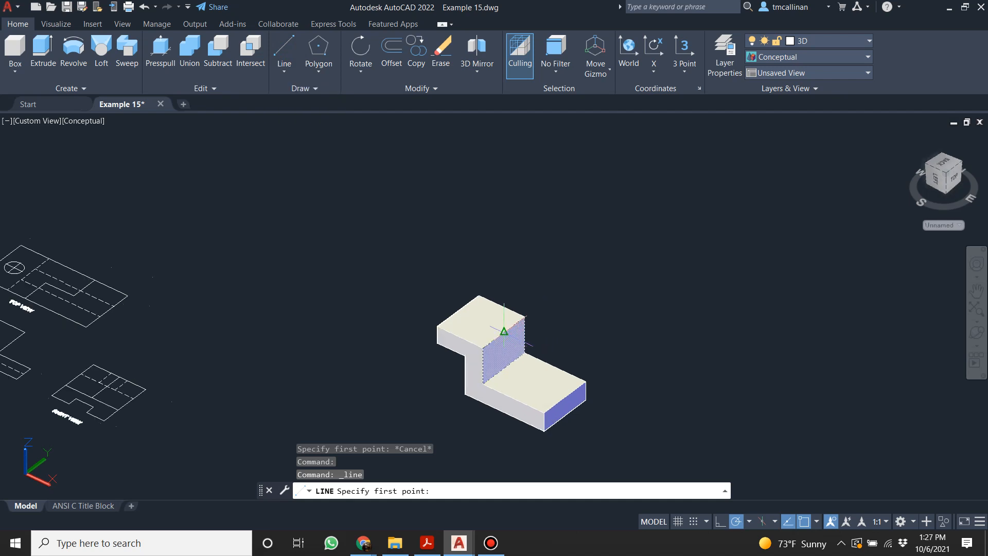
{"action": "scroll", "coordinate": [539, 364], "scroll_direction": "up", "scroll_amount": 3}
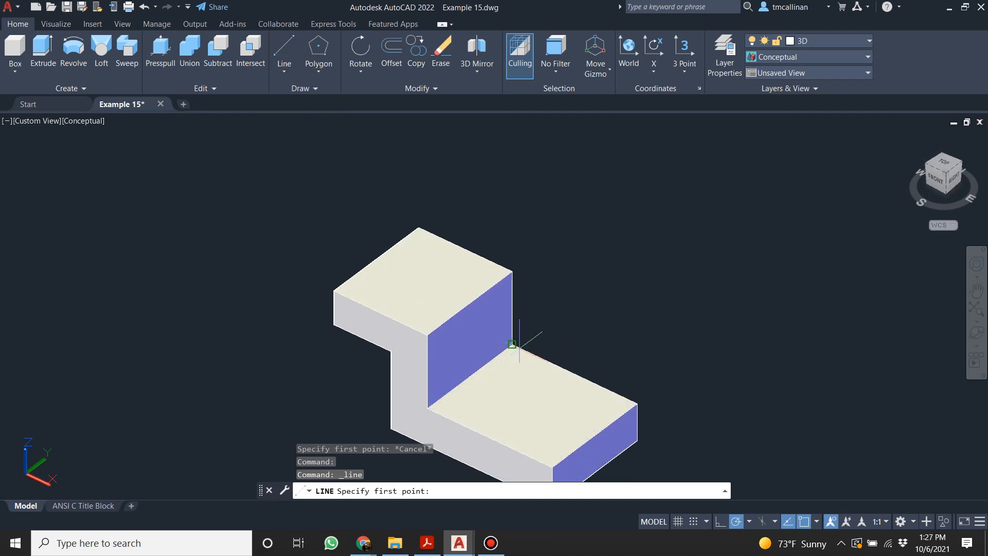
{"action": "left_click", "coordinate": [512, 343]}
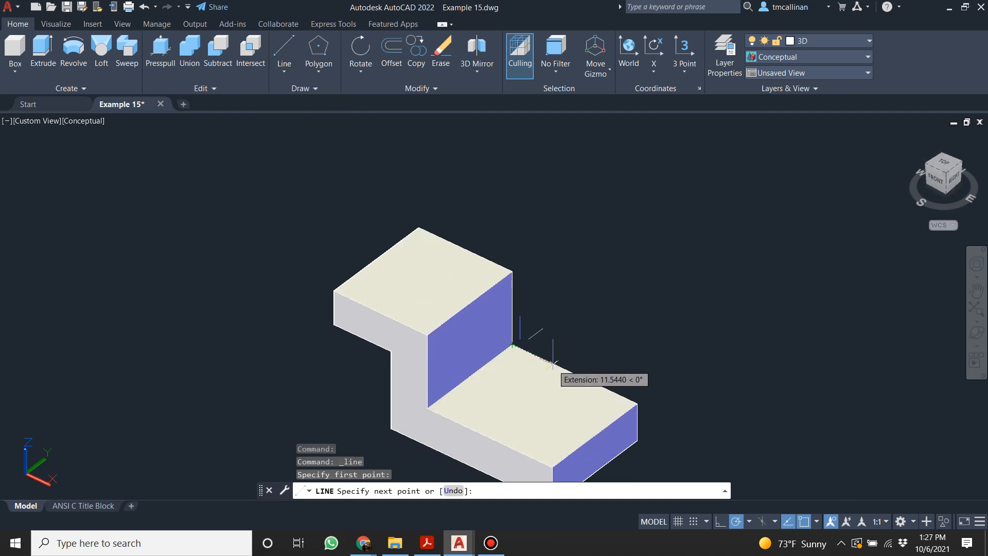
{"action": "left_click", "coordinate": [429, 546]}
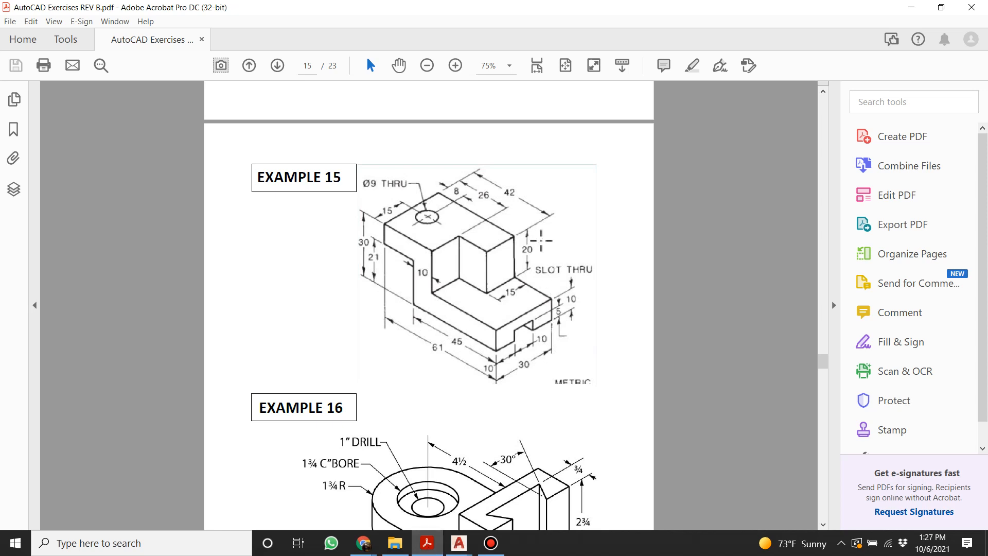
{"action": "mouse_move", "coordinate": [458, 542]}
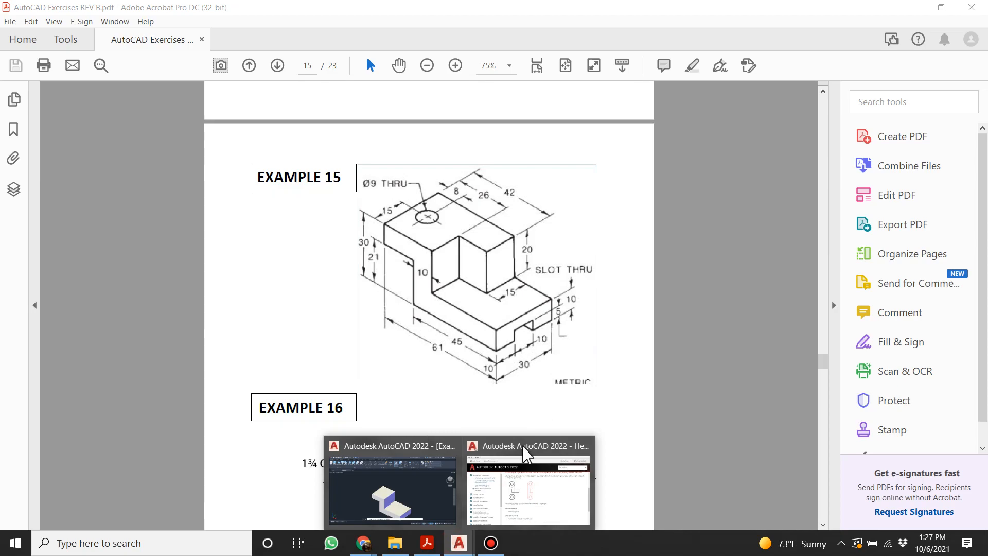
{"action": "left_click", "coordinate": [429, 494]}
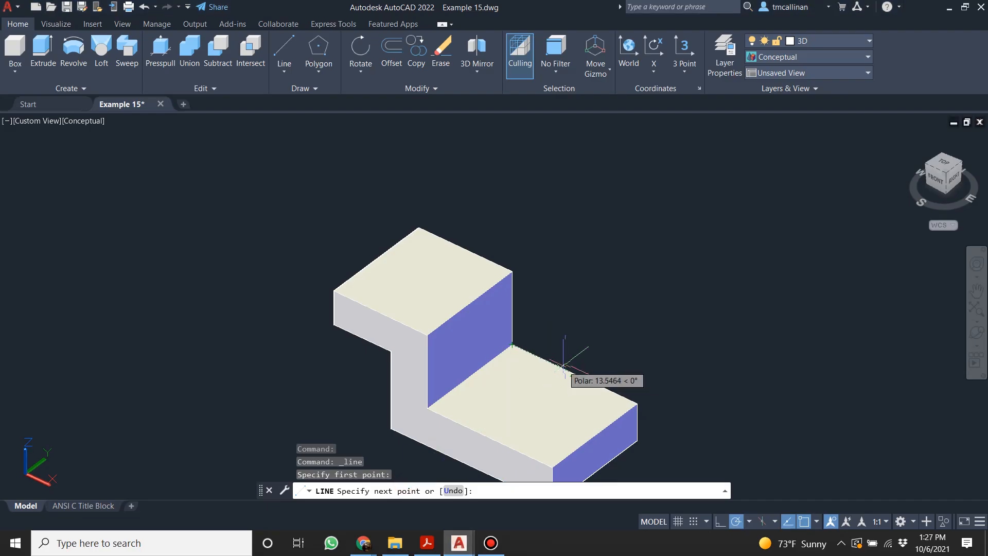
{"action": "key", "text": "Return"}
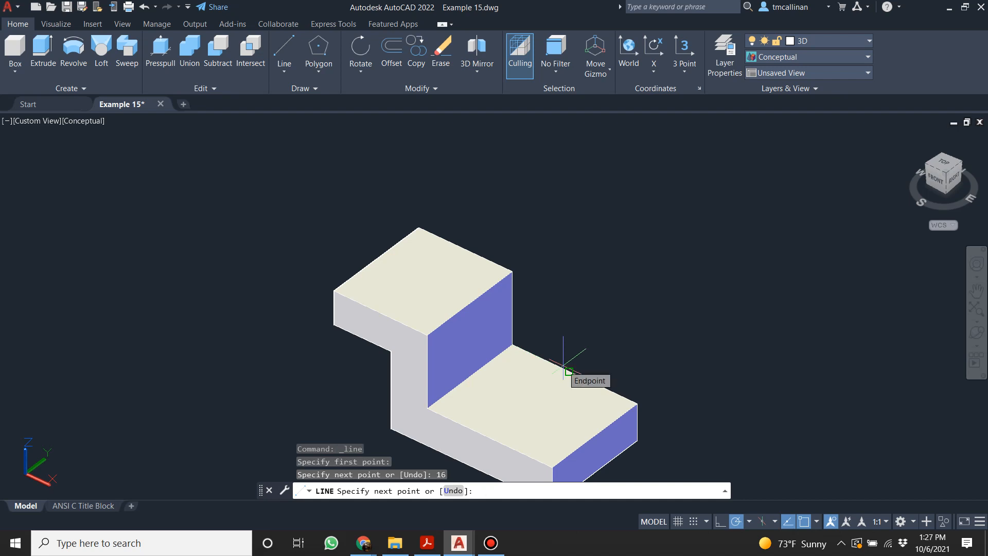
{"action": "scroll", "coordinate": [529, 397], "scroll_direction": "up", "scroll_amount": 2}
{"action": "scroll", "coordinate": [530, 399], "scroll_direction": "up", "scroll_amount": 2}
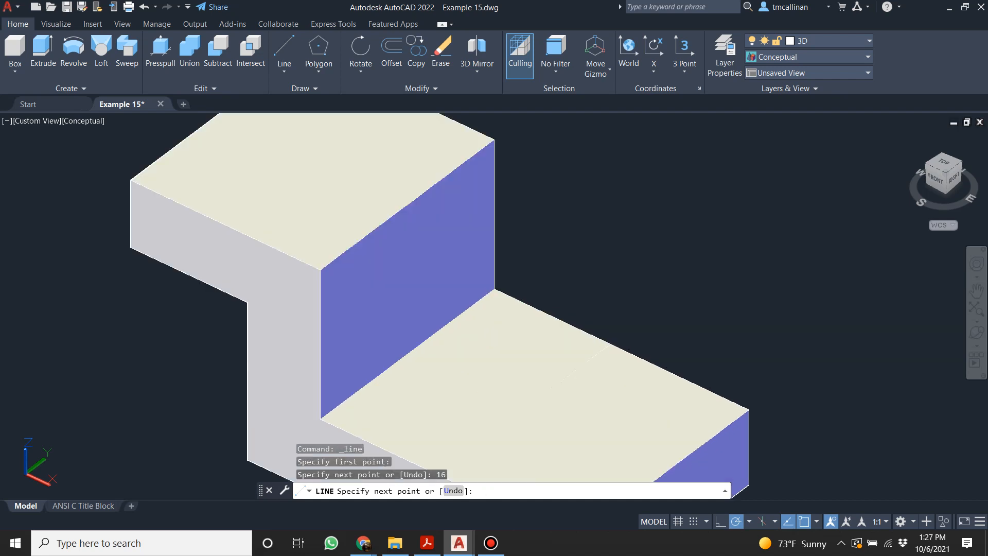
Switch the visual style to 2D Wireframe and end the line command.
{"action": "left_click", "coordinate": [804, 56]}
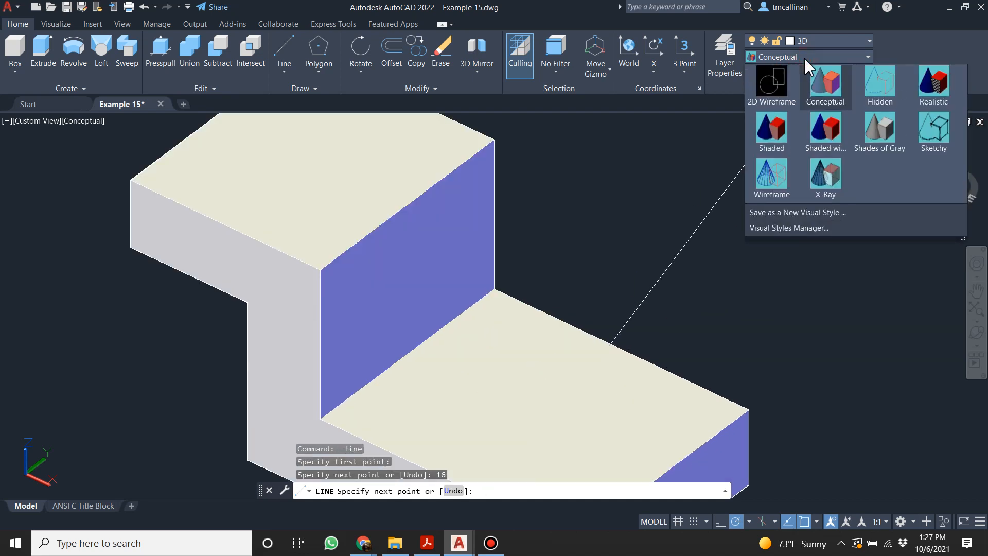
{"action": "left_click", "coordinate": [772, 90]}
{"action": "scroll", "coordinate": [624, 249], "scroll_direction": "up", "scroll_amount": 2}
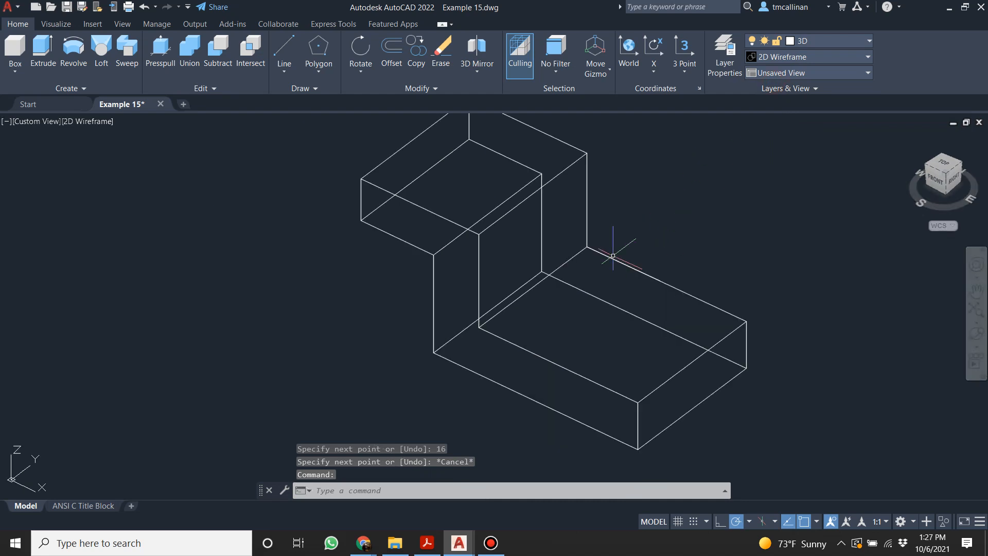
{"action": "scroll", "coordinate": [639, 220], "scroll_direction": "down", "scroll_amount": 2}
{"action": "key", "text": "Escape"}
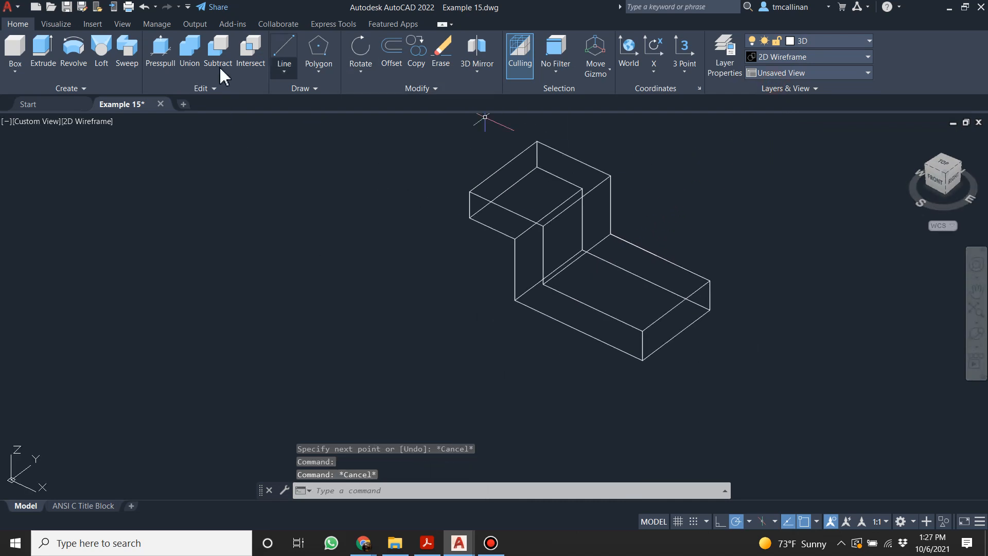
Draw a 16-unit line on the lower step, starting at its rear inner corner and following the back edge.
{"action": "left_click", "coordinate": [284, 51]}
{"action": "scroll", "coordinate": [647, 250], "scroll_direction": "up", "scroll_amount": 2}
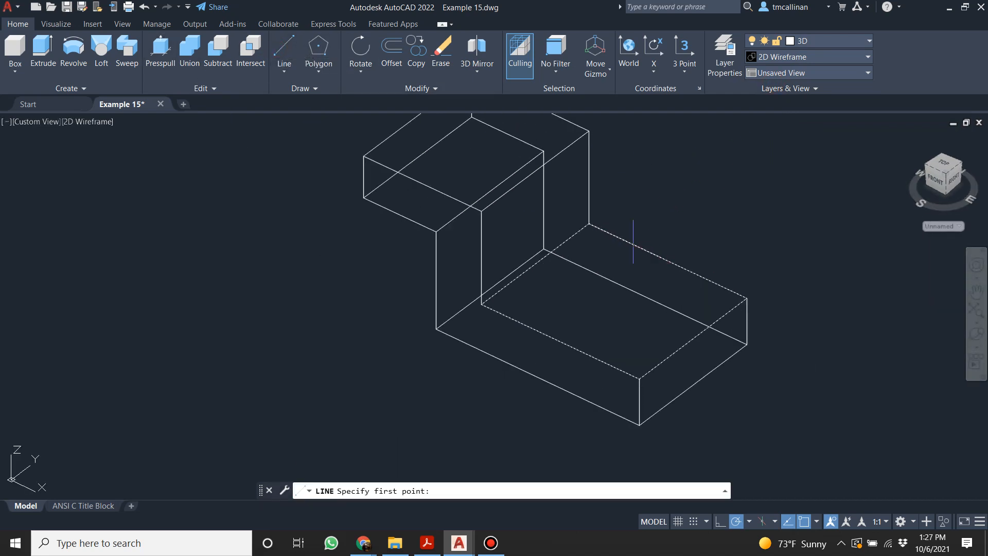
{"action": "left_click", "coordinate": [588, 223]}
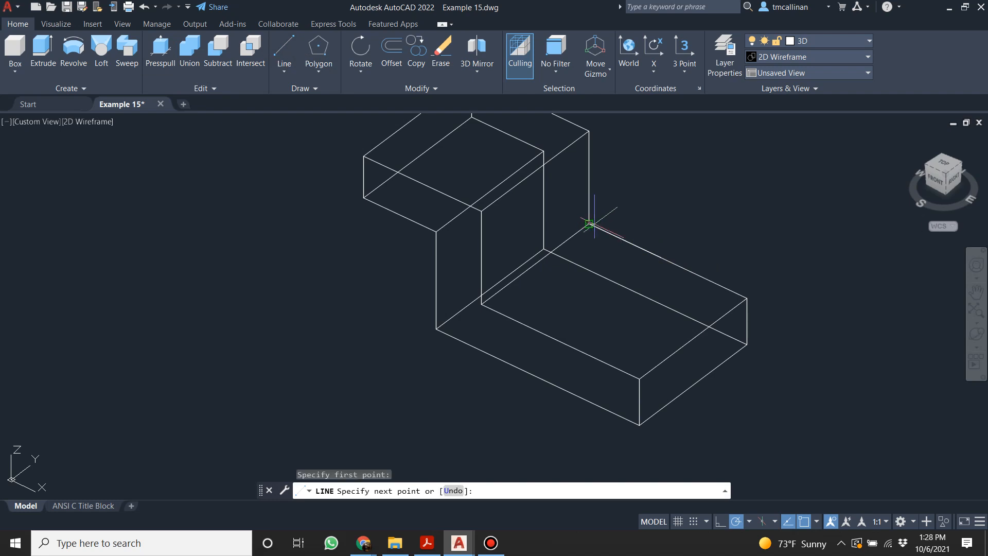
{"action": "type", "text": "16"}
{"action": "key", "text": "Return"}
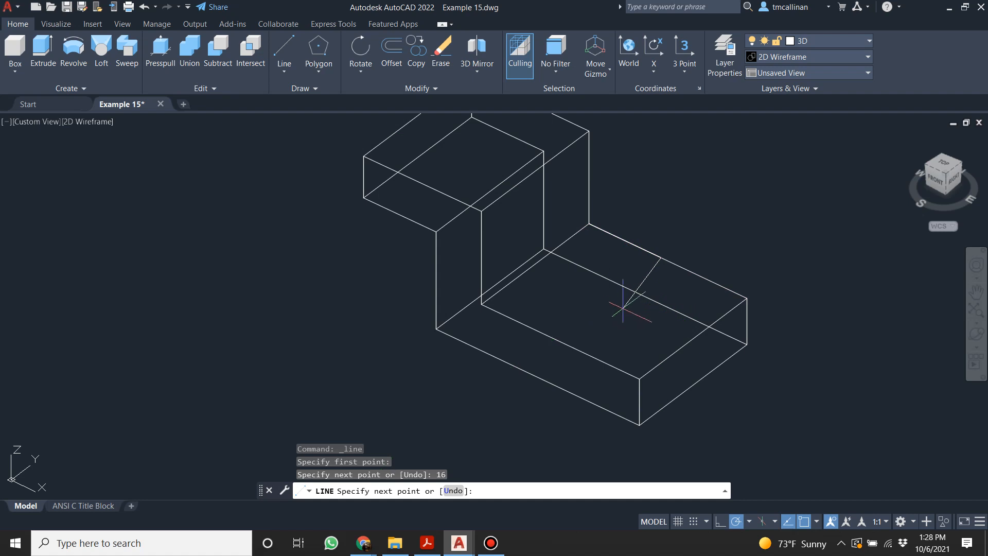
Try a 20-unit line across the lower step, check it against the Example 15 drawing in Acrobat, and erase it in AutoCAD.
{"action": "type", "text": "20"}
{"action": "key", "text": "Return"}
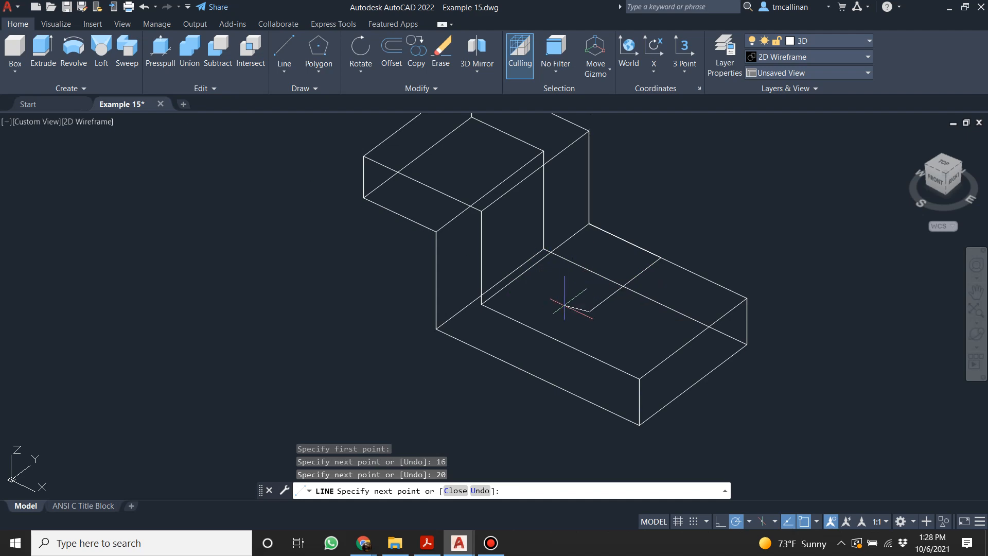
{"action": "left_click", "coordinate": [426, 542]}
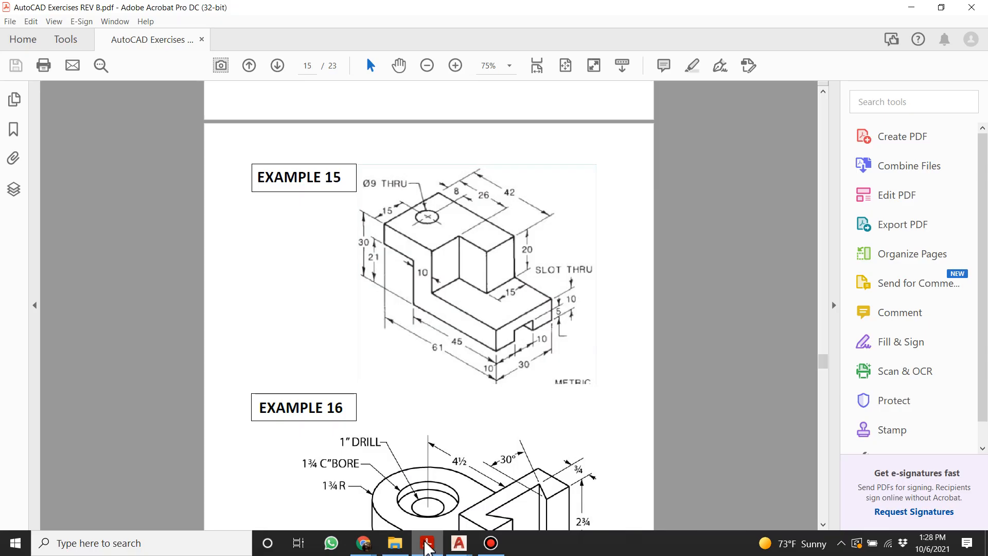
{"action": "left_click", "coordinate": [447, 544]}
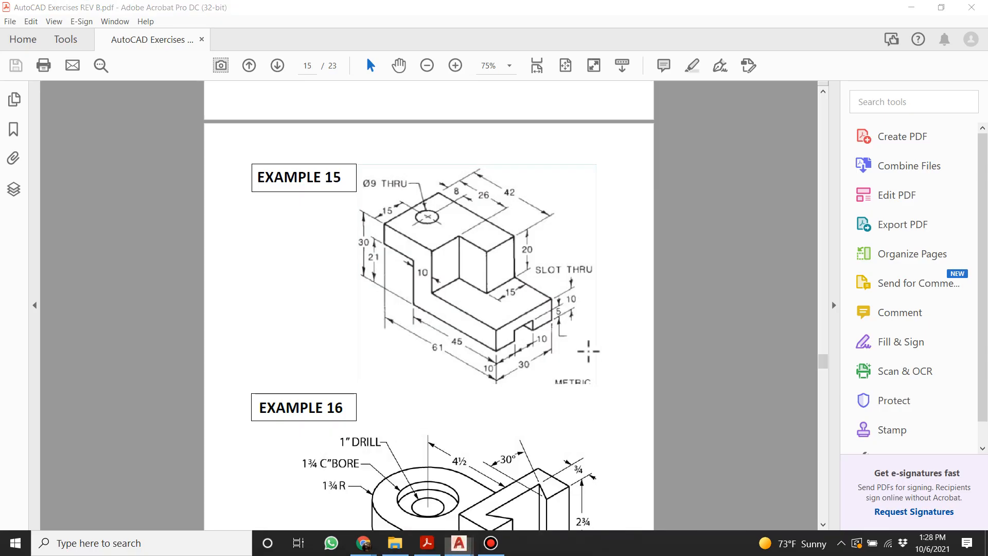
{"action": "mouse_move", "coordinate": [459, 543]}
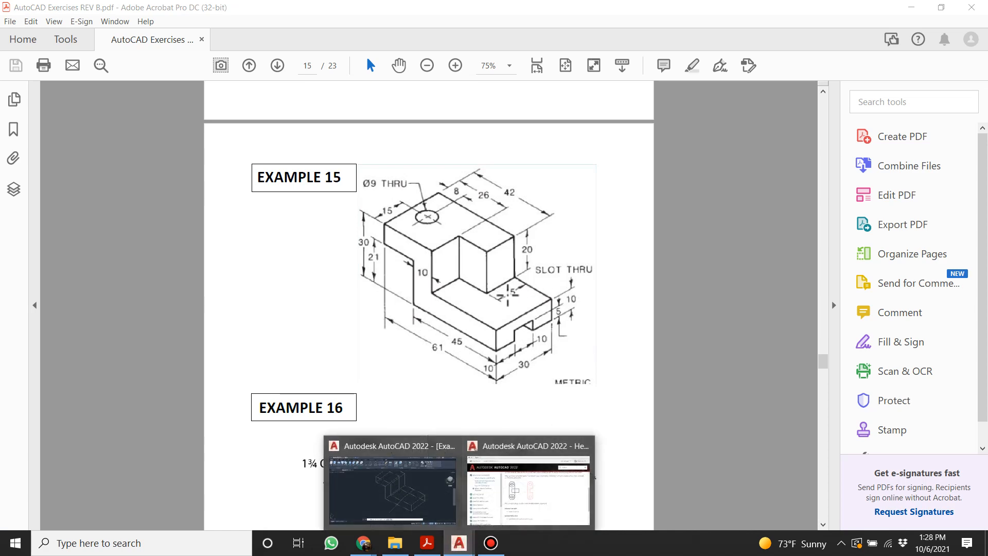
{"action": "left_click", "coordinate": [392, 487]}
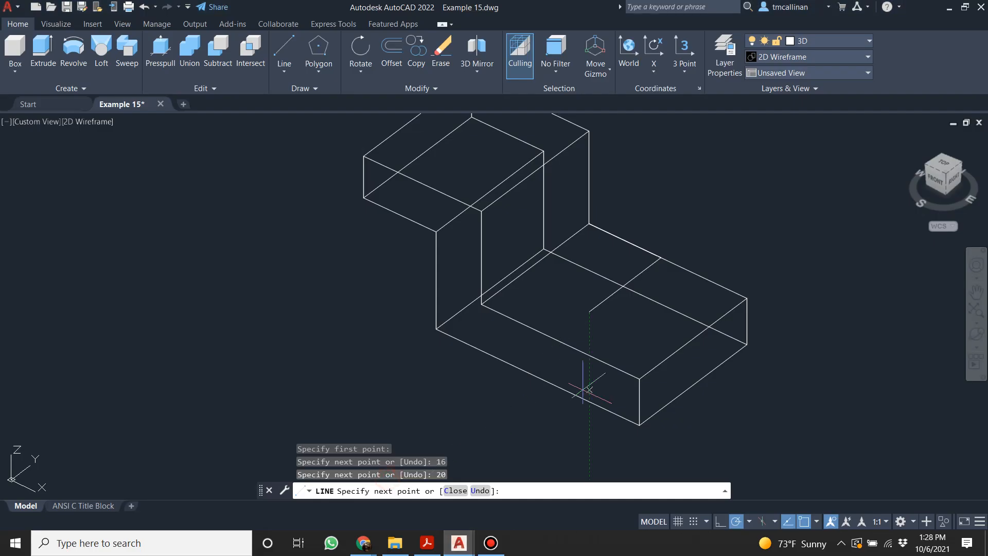
{"action": "left_click", "coordinate": [609, 299]}
{"action": "key", "text": "Delete"}
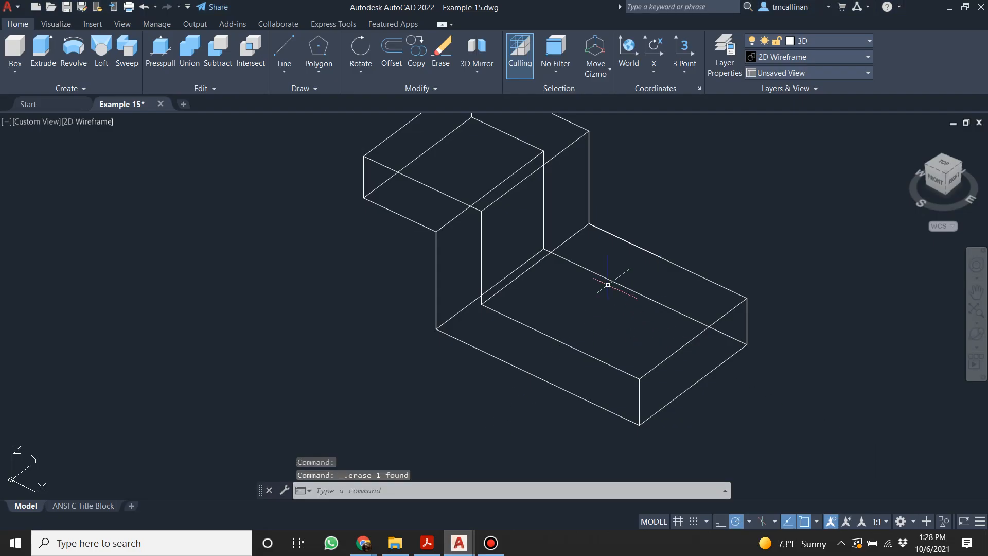
Draw a 15-unit line across the lower step from the 16-unit line's end, and a line from there back to the inner vertical face.
{"action": "left_click", "coordinate": [282, 47]}
{"action": "left_click", "coordinate": [661, 257]}
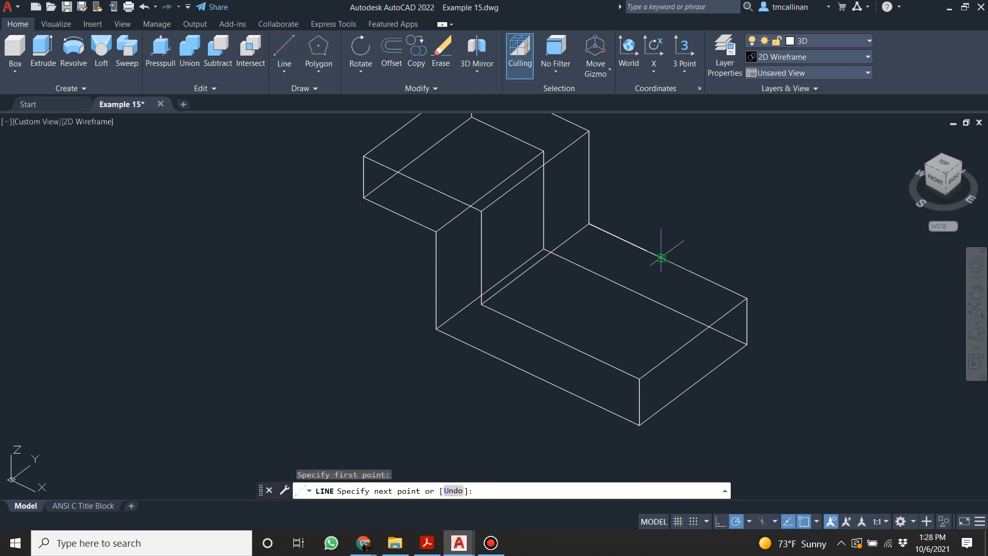
{"action": "type", "text": "15"}
{"action": "key", "text": "Return"}
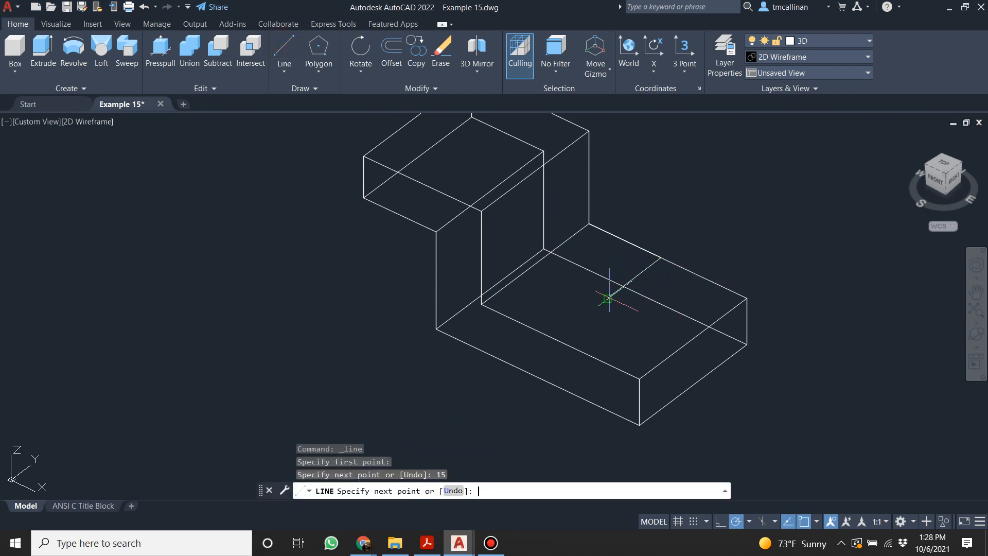
{"action": "left_click", "coordinate": [535, 265]}
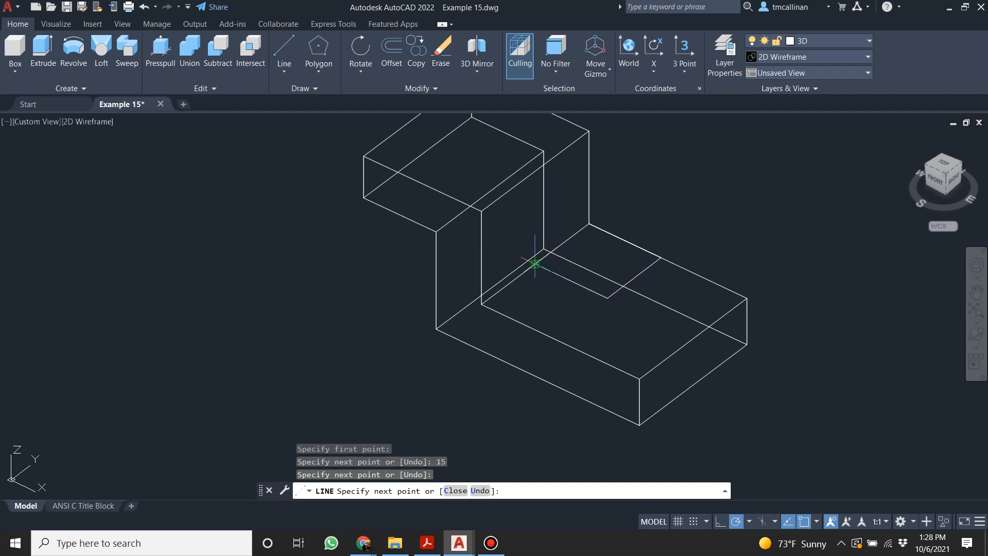
{"action": "key", "text": "Escape"}
{"action": "key", "text": "Escape"}
Try to create a region from the drawn lines of the raised block's outline.
{"action": "middle_click_drag", "start_coordinate": [567, 247], "coordinate": [624, 260], "text": "shift"}
{"action": "left_click", "coordinate": [106, 544]}
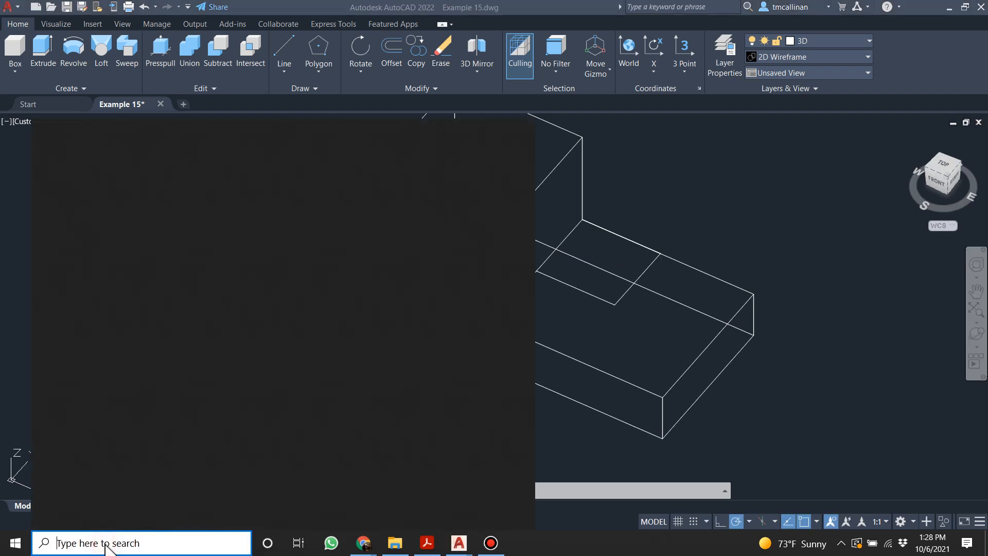
{"action": "left_click", "coordinate": [519, 490]}
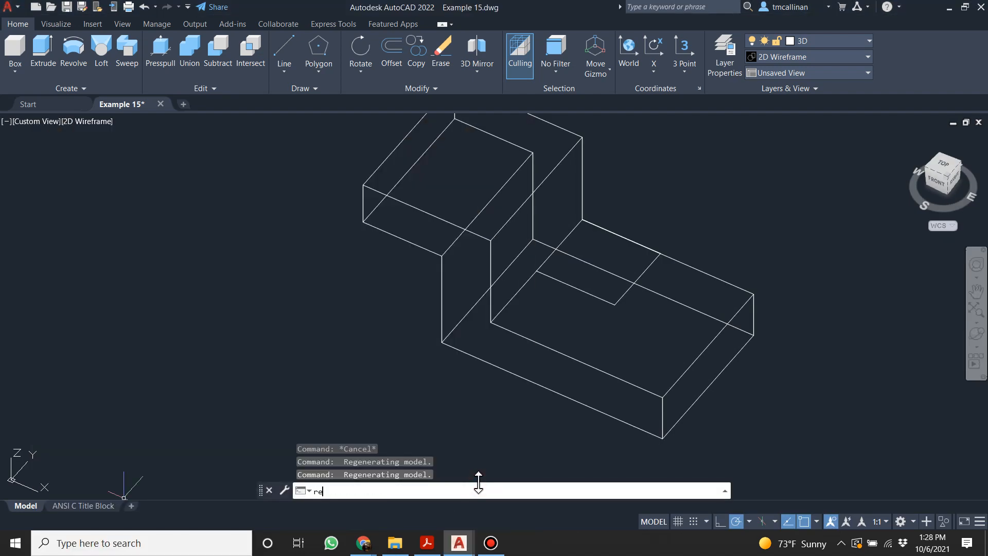
{"action": "key", "text": "Return"}
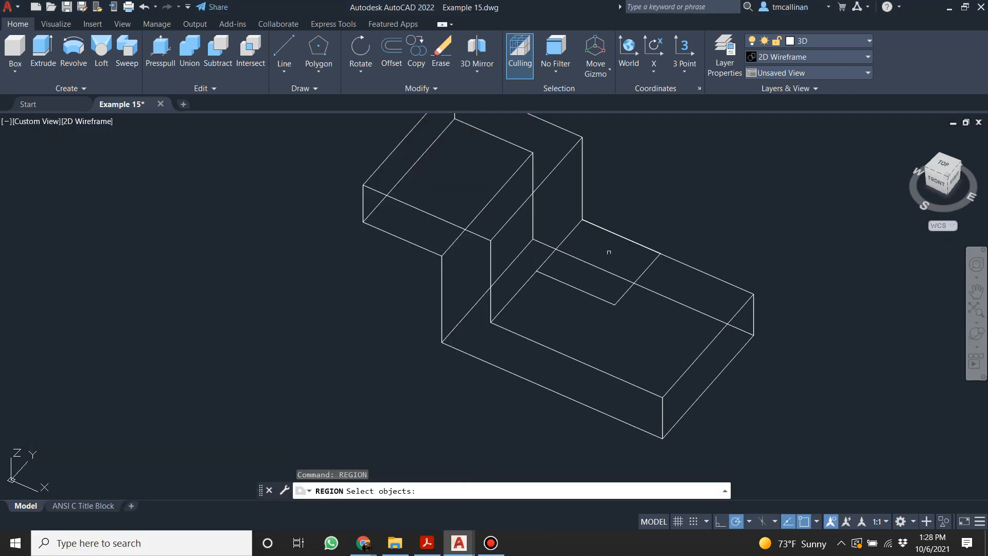
{"action": "left_click", "coordinate": [565, 276]}
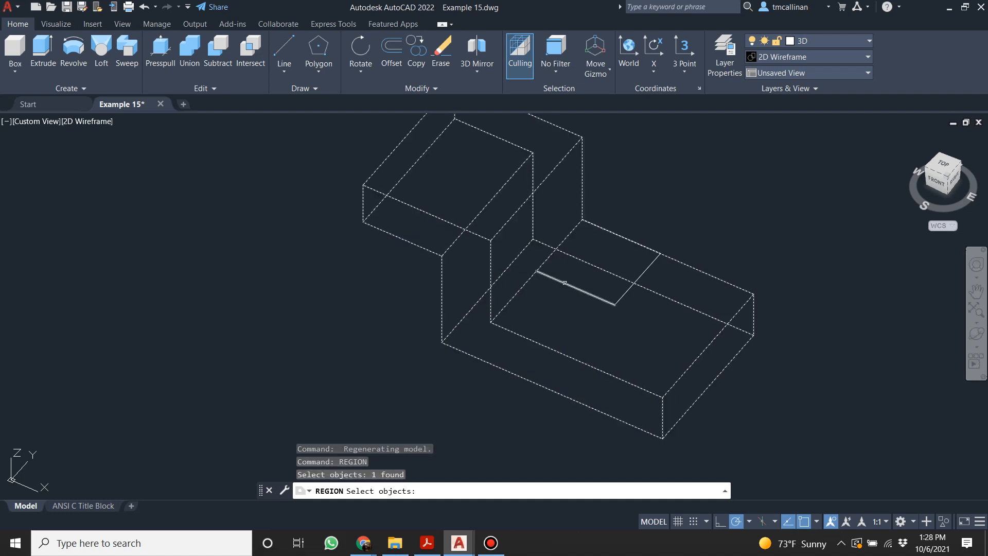
{"action": "left_click", "coordinate": [564, 283]}
{"action": "left_click", "coordinate": [626, 289]}
{"action": "key", "text": "Return"}
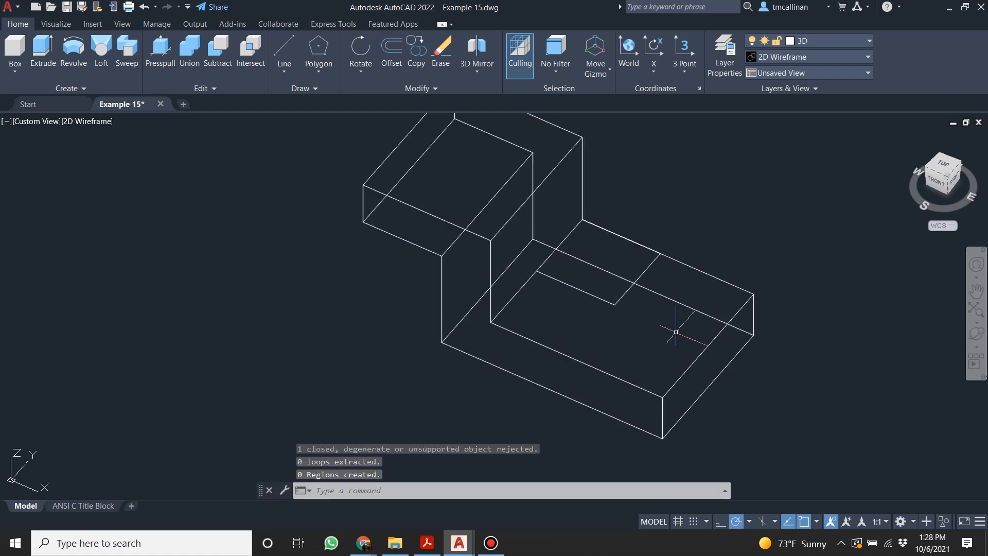
{"action": "key", "text": "Escape"}
{"action": "key", "text": "Escape"}
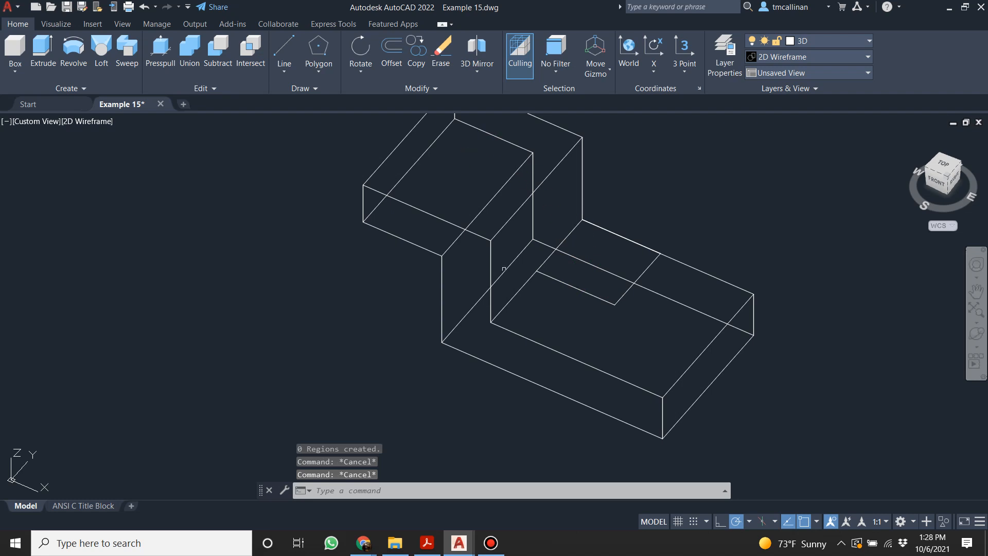
Close the block outline with lines along the inner edge to the rear corner and along the back edge to the 16-unit line's end.
{"action": "left_click", "coordinate": [274, 63]}
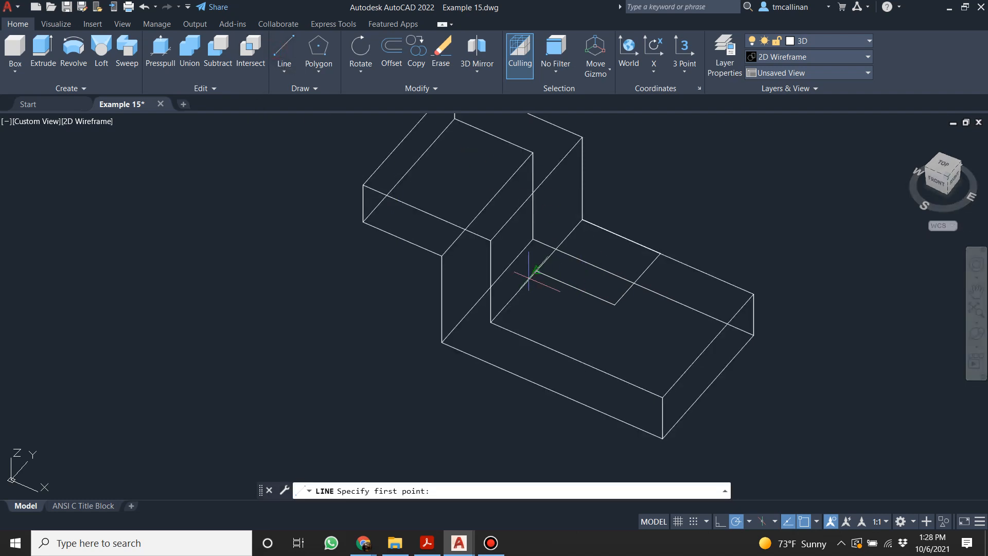
{"action": "left_click", "coordinate": [582, 220]}
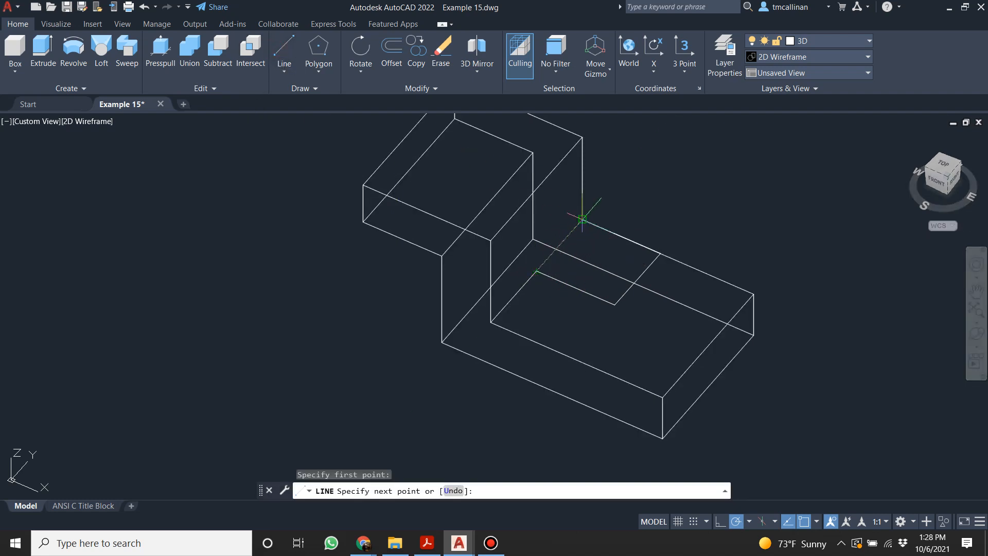
{"action": "left_click", "coordinate": [661, 253]}
{"action": "key", "text": "Escape"}
{"action": "key", "text": "Escape"}
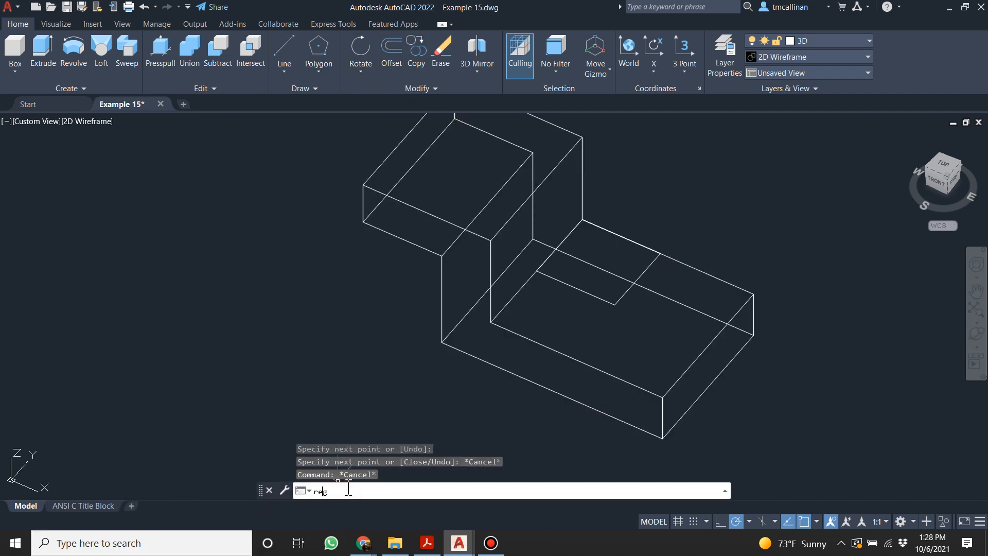
Create a region from the four lines of the rectangular outline on the lower step.
{"action": "type", "text": "region"}
{"action": "key", "text": "Return"}
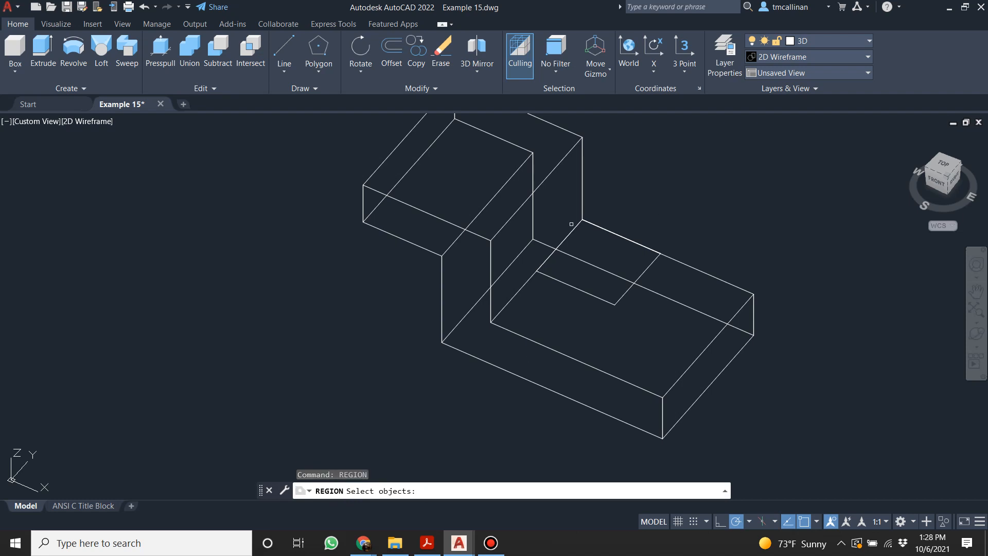
{"action": "left_click", "coordinate": [572, 230]}
{"action": "left_click", "coordinate": [612, 233]}
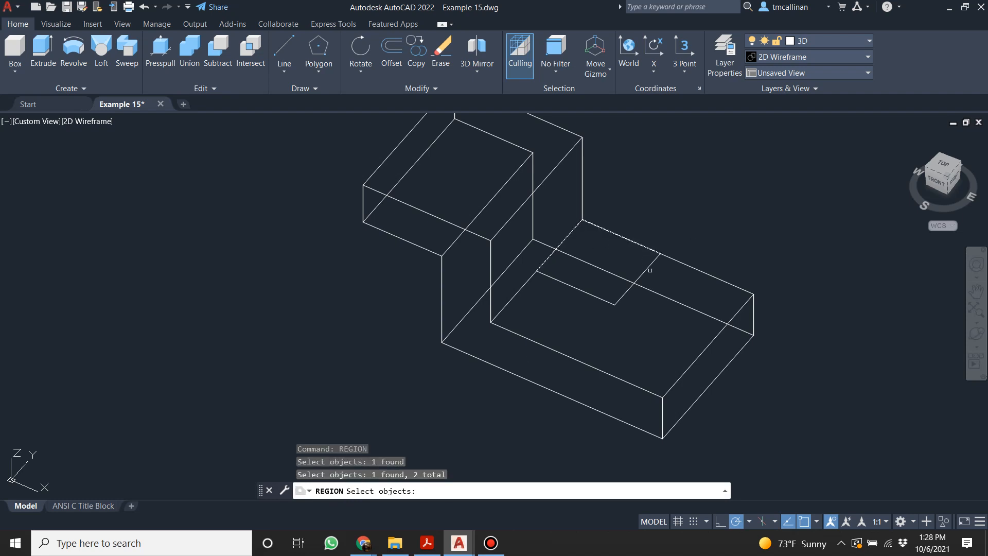
{"action": "left_click", "coordinate": [646, 270]}
{"action": "left_click", "coordinate": [582, 289]}
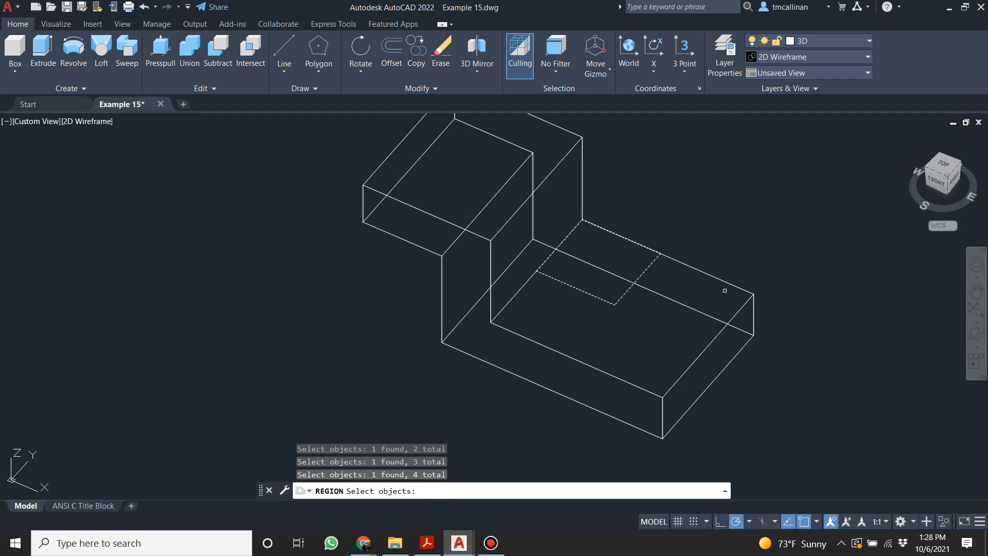
{"action": "key", "text": "Return"}
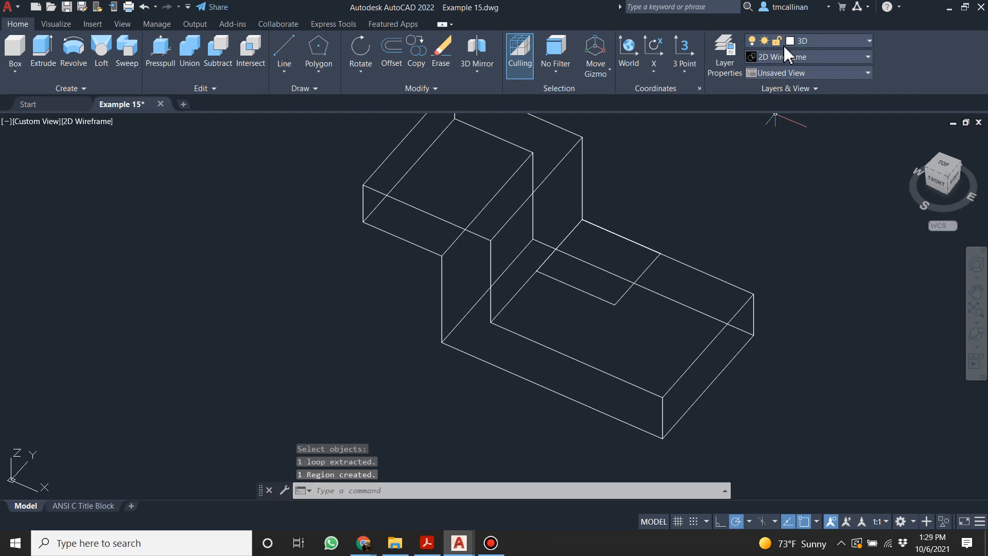
Set the visual style to Shades of Gray.
{"action": "left_click", "coordinate": [807, 57]}
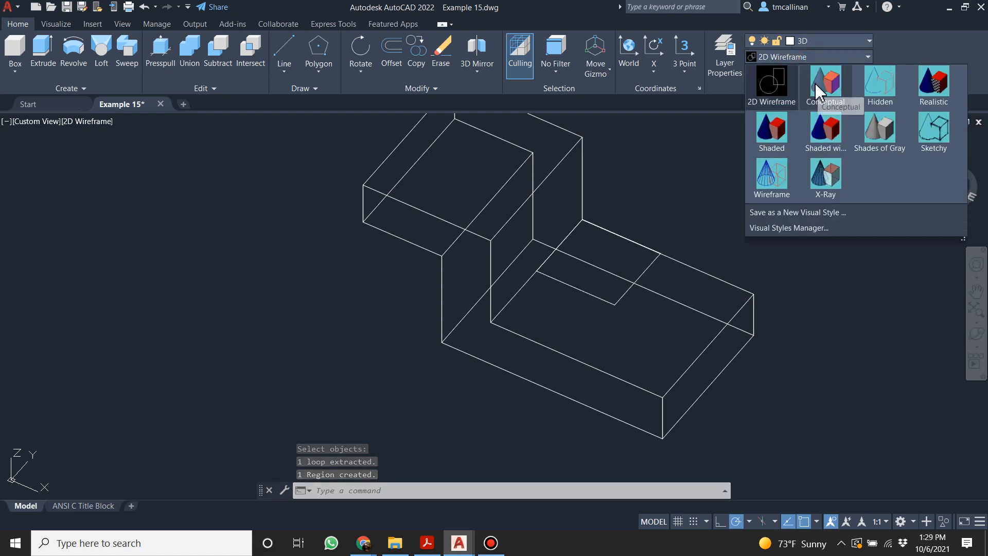
{"action": "left_click", "coordinate": [864, 128]}
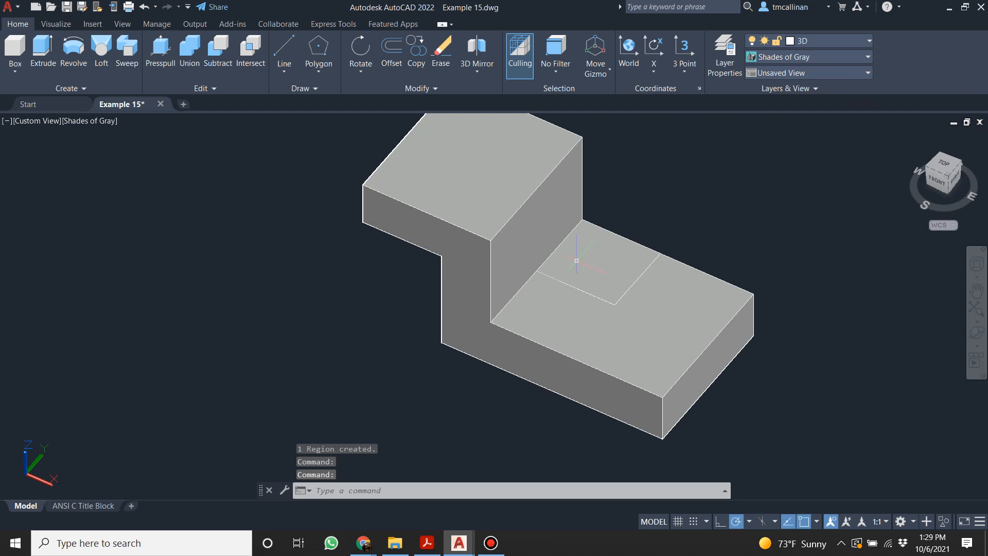
{"action": "scroll", "coordinate": [576, 260], "scroll_direction": "down", "scroll_amount": 2}
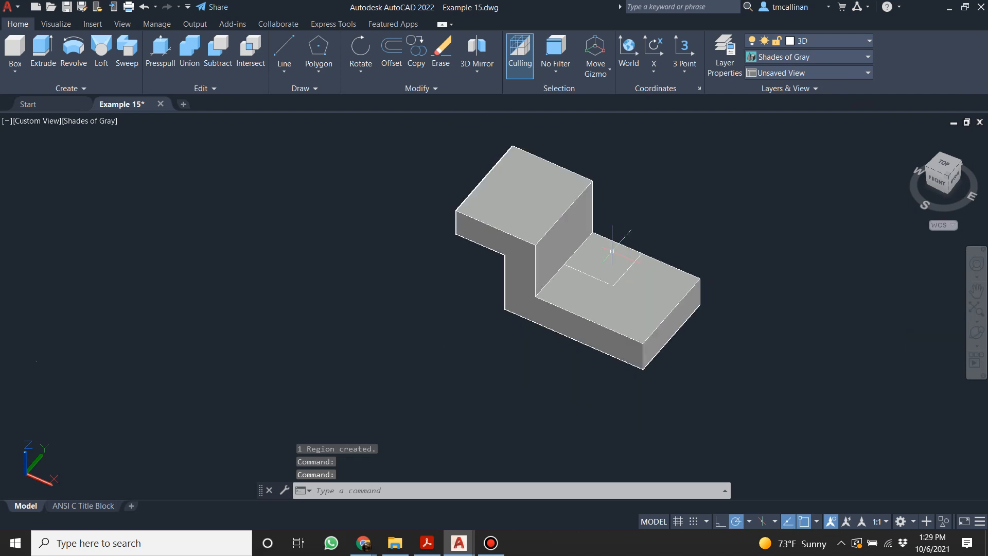
Presspull the rectangular area on the lower step up to the level of the upper step's top face.
{"action": "left_click", "coordinate": [159, 54]}
{"action": "left_click", "coordinate": [610, 265]}
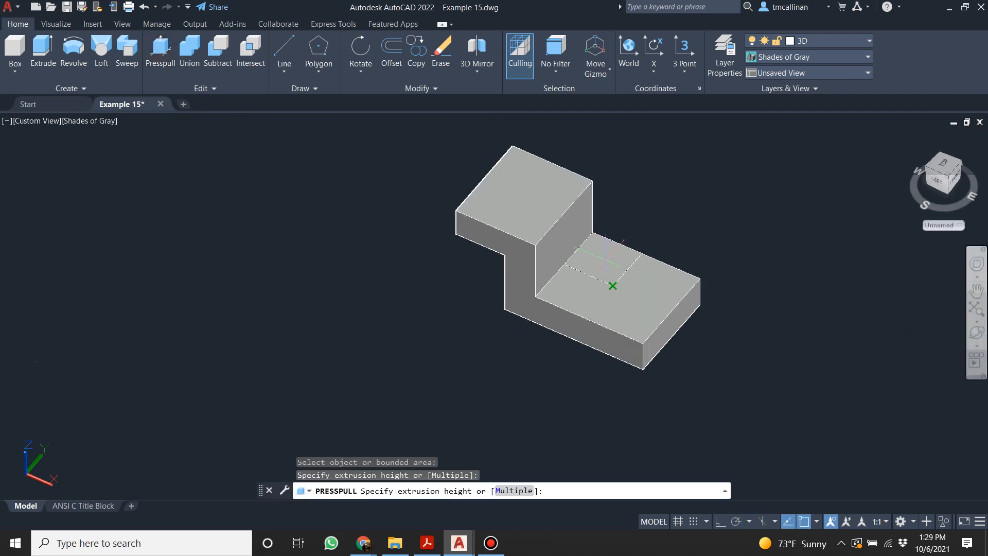
{"action": "scroll", "coordinate": [592, 207], "scroll_direction": "up", "scroll_amount": 3}
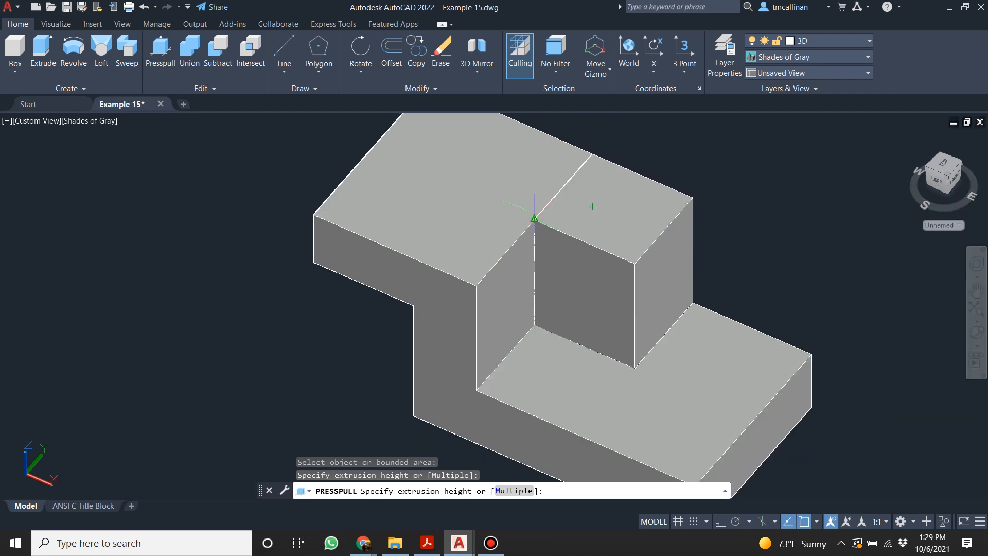
{"action": "left_click", "coordinate": [592, 206]}
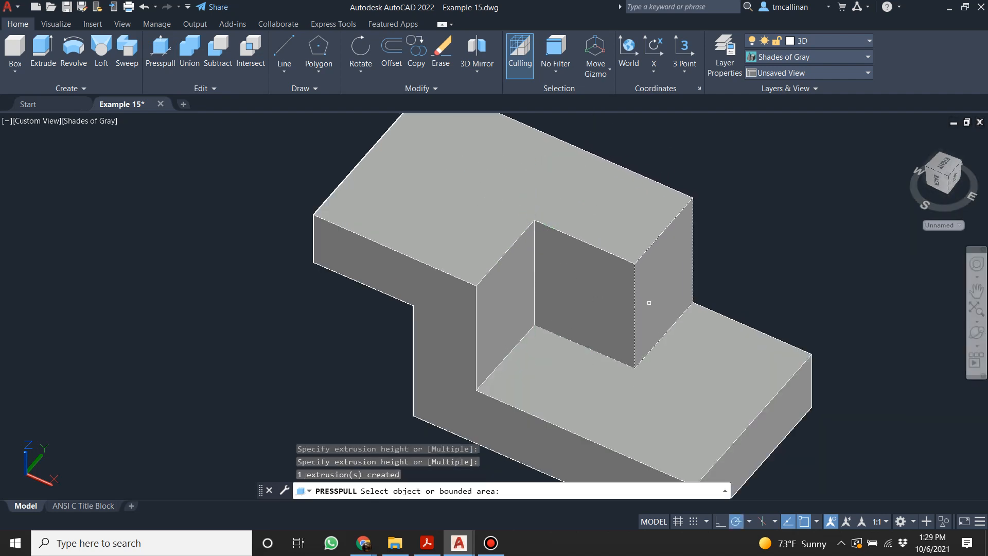
{"action": "scroll", "coordinate": [604, 267], "scroll_direction": "down", "scroll_amount": 2}
{"action": "key", "text": "Return"}
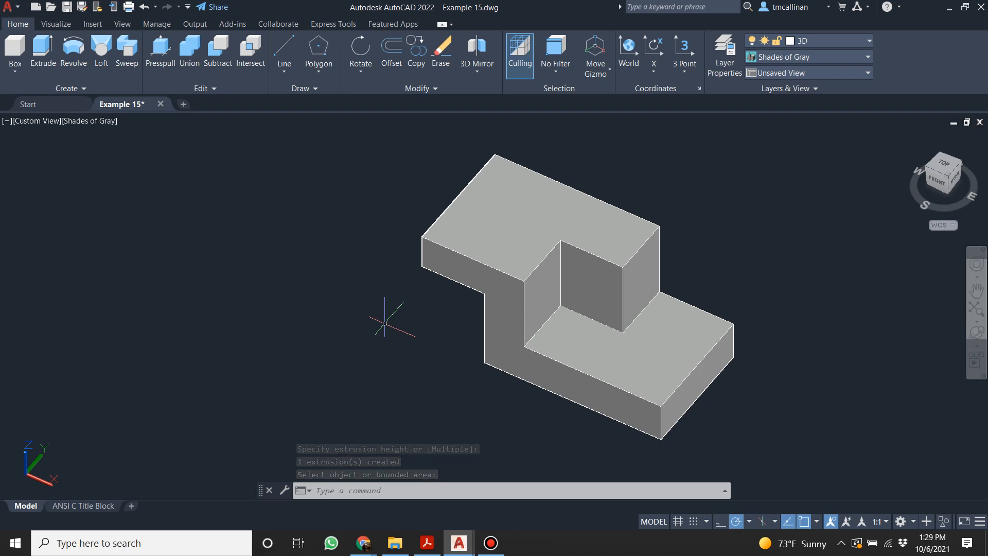
Inspect the raised block from an angled view, check the Example 15 drawing in Acrobat, and return to AutoCAD.
{"action": "scroll", "coordinate": [385, 323], "scroll_direction": "down", "scroll_amount": 2}
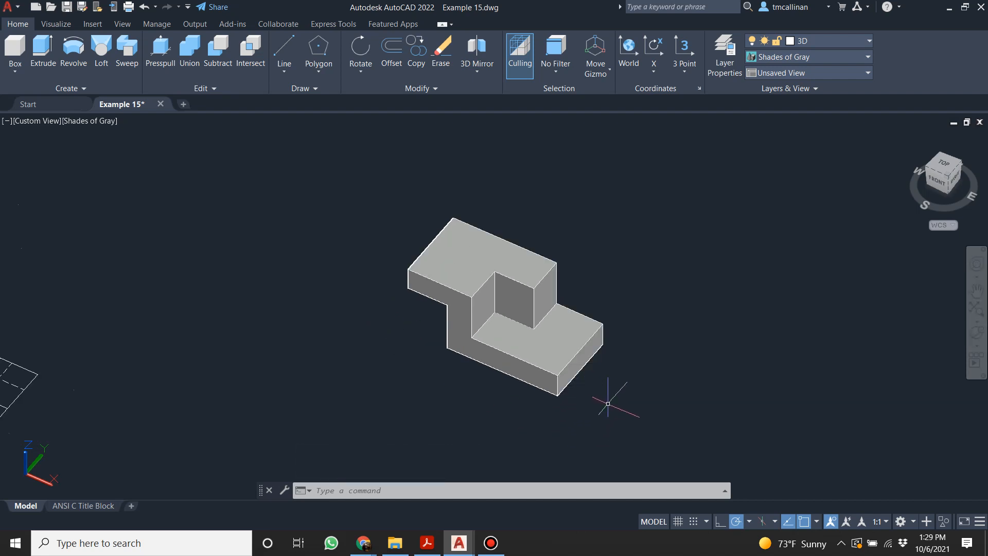
{"action": "middle_click_drag", "start_coordinate": [608, 403], "coordinate": [562, 374], "text": "shift"}
{"action": "scroll", "coordinate": [591, 415], "scroll_direction": "down", "scroll_amount": 2}
{"action": "scroll", "coordinate": [549, 410], "scroll_direction": "up", "scroll_amount": 3}
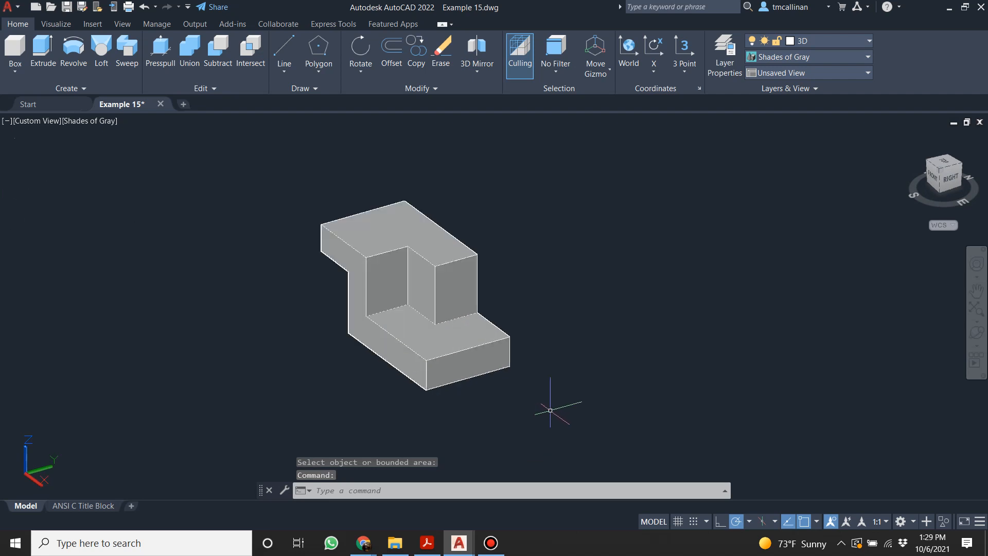
{"action": "left_click", "coordinate": [435, 546]}
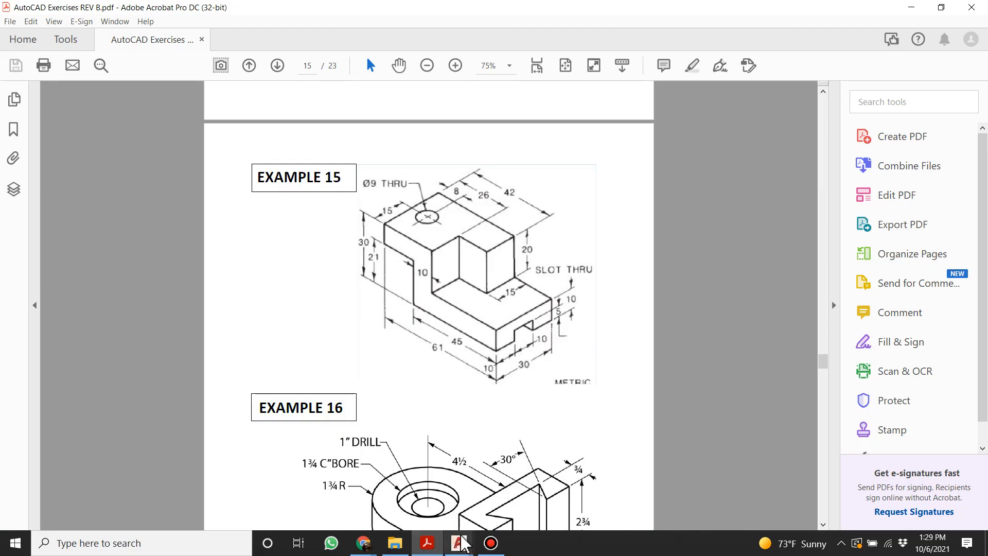
{"action": "left_click", "coordinate": [460, 541]}
{"action": "left_click", "coordinate": [414, 496]}
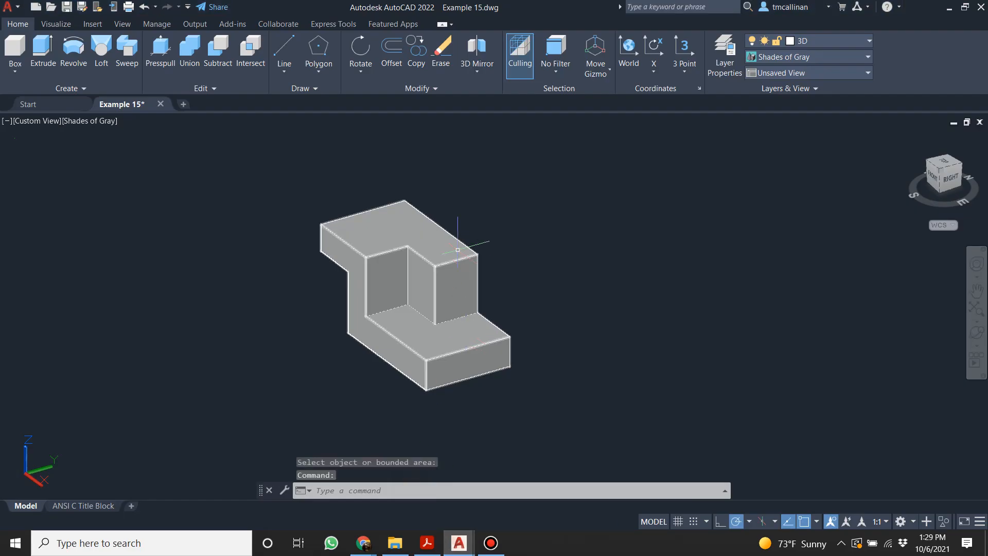
Start the slot outline with a 10-unit line from the front lower corner along the bottom edge of the lower step's end face.
{"action": "left_click", "coordinate": [284, 52]}
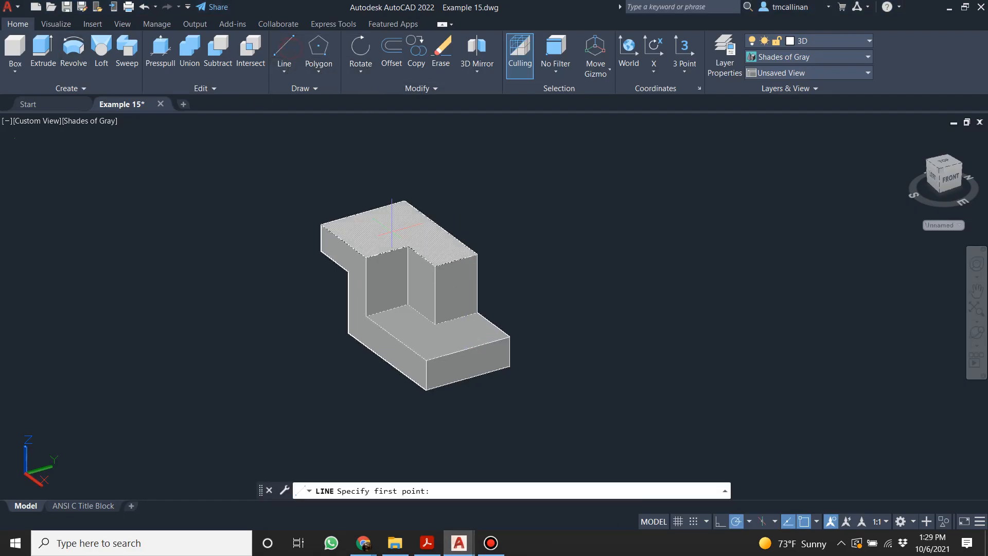
{"action": "scroll", "coordinate": [453, 381], "scroll_direction": "up", "scroll_amount": 2}
{"action": "scroll", "coordinate": [429, 354], "scroll_direction": "up", "scroll_amount": 3}
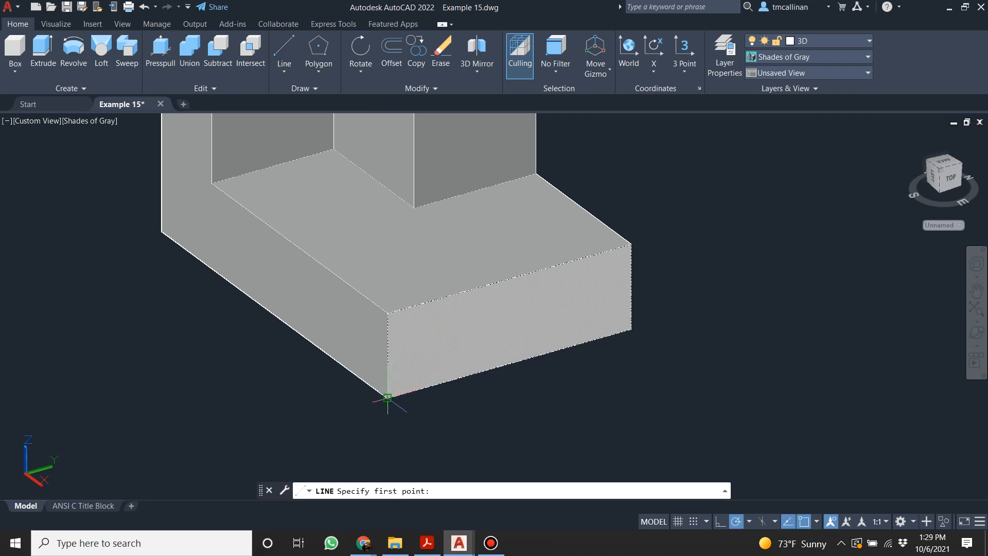
{"action": "left_click", "coordinate": [388, 397]}
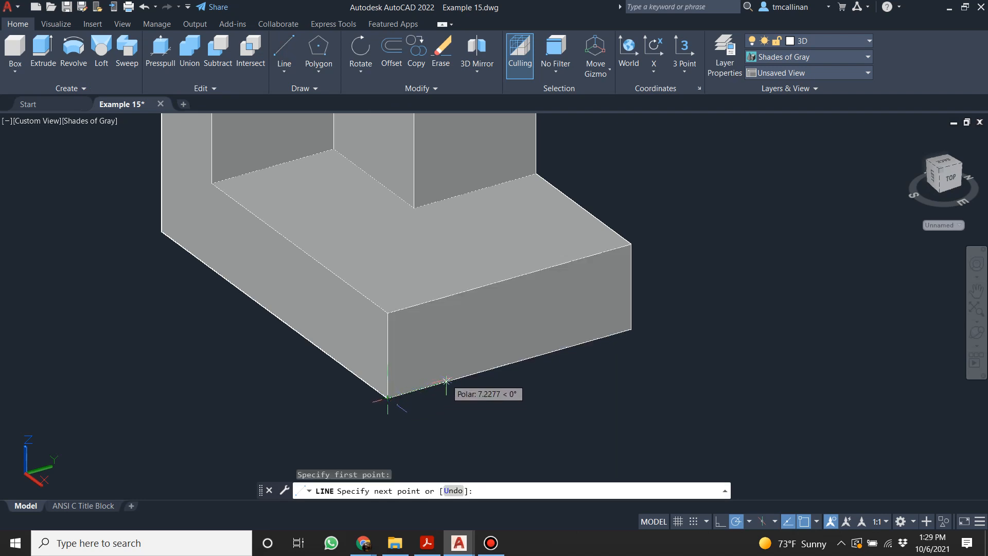
{"action": "type", "text": "10"}
{"action": "key", "text": "Return"}
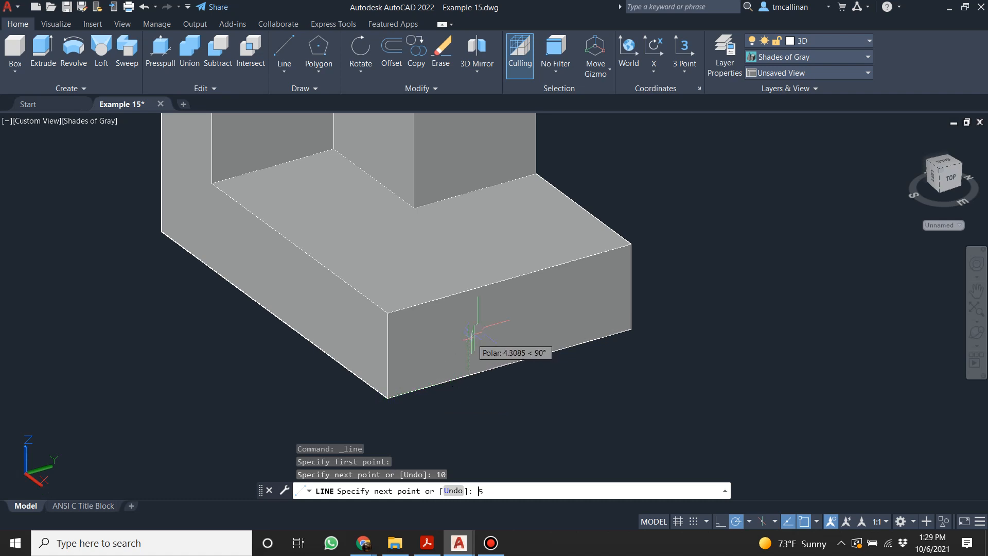
Draw a slot outline on the base's right end face: 5 up, 10 across, and a vertical side down past the bottom edge.
{"action": "key", "text": "Return"}
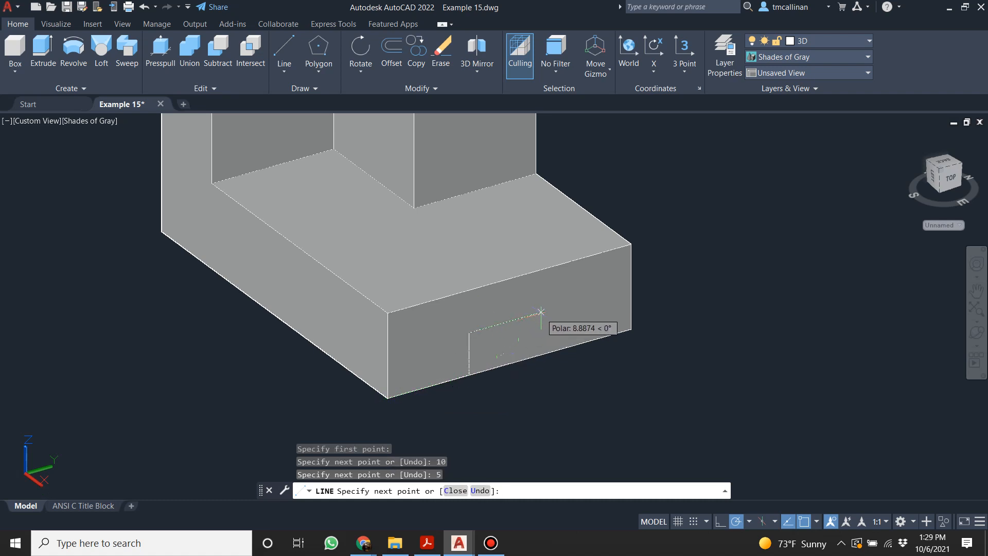
{"action": "key", "text": "Return"}
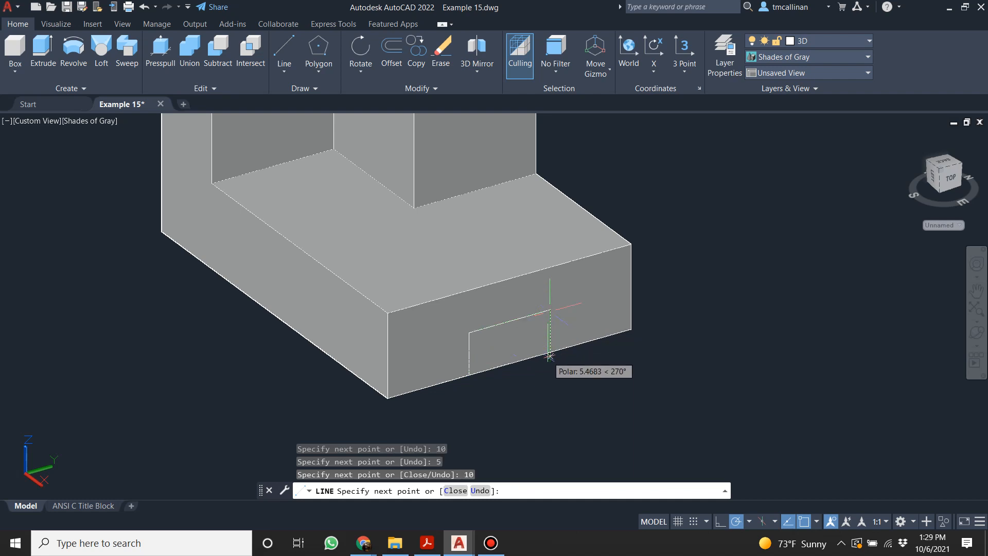
{"action": "scroll", "coordinate": [553, 358], "scroll_direction": "down", "scroll_amount": 3}
{"action": "scroll", "coordinate": [549, 351], "scroll_direction": "up", "scroll_amount": 3}
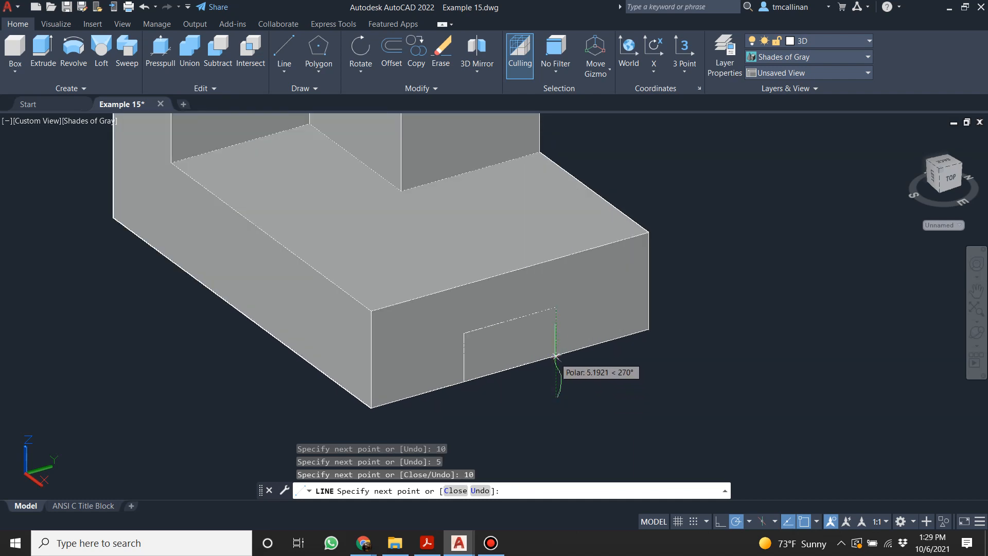
{"action": "scroll", "coordinate": [553, 360], "scroll_direction": "up", "scroll_amount": 3}
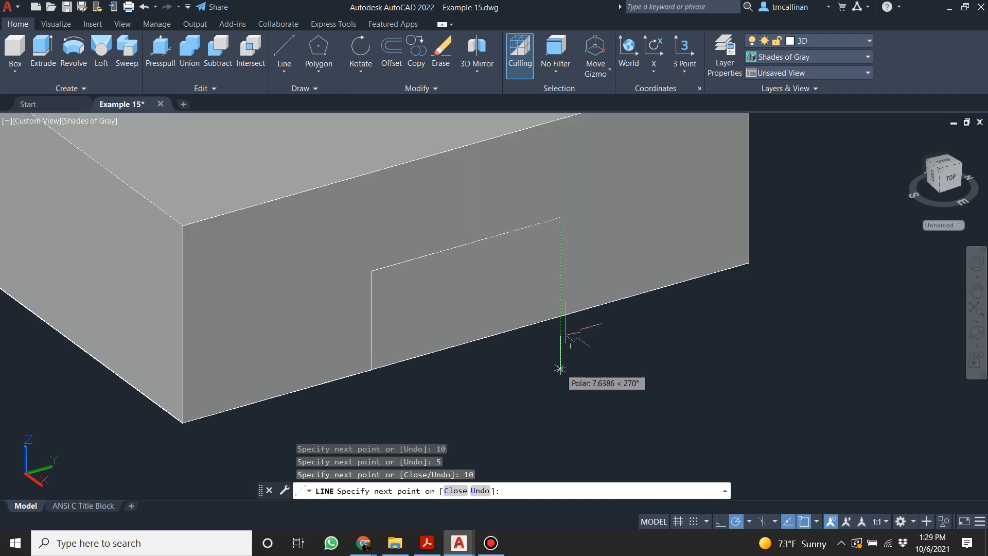
{"action": "left_click", "coordinate": [559, 398]}
{"action": "key", "text": "Escape"}
{"action": "key", "text": "Escape"}
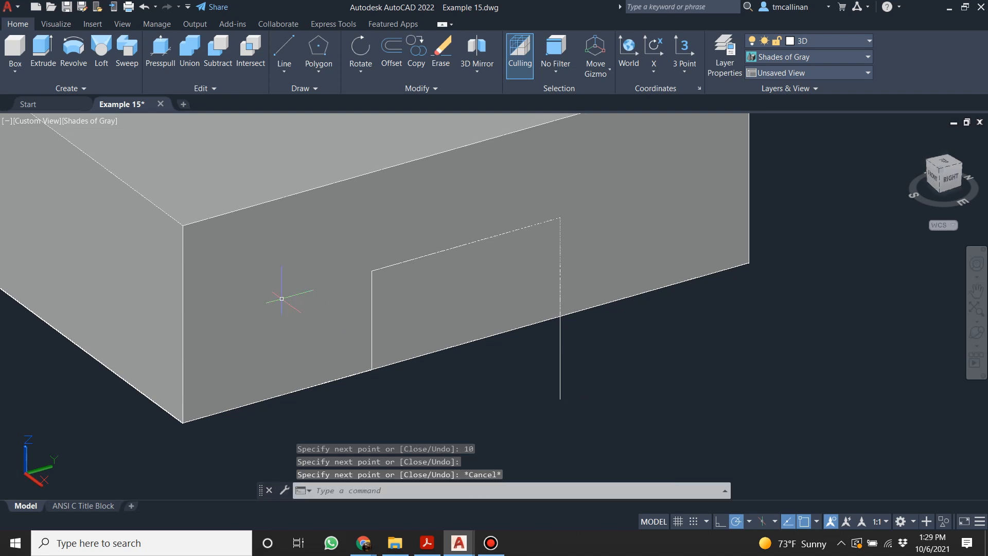
Draw the slot's bottom line from the lower end of its first side to where the other side crosses the bottom edge.
{"action": "left_click", "coordinate": [285, 54]}
{"action": "left_click", "coordinate": [370, 369]}
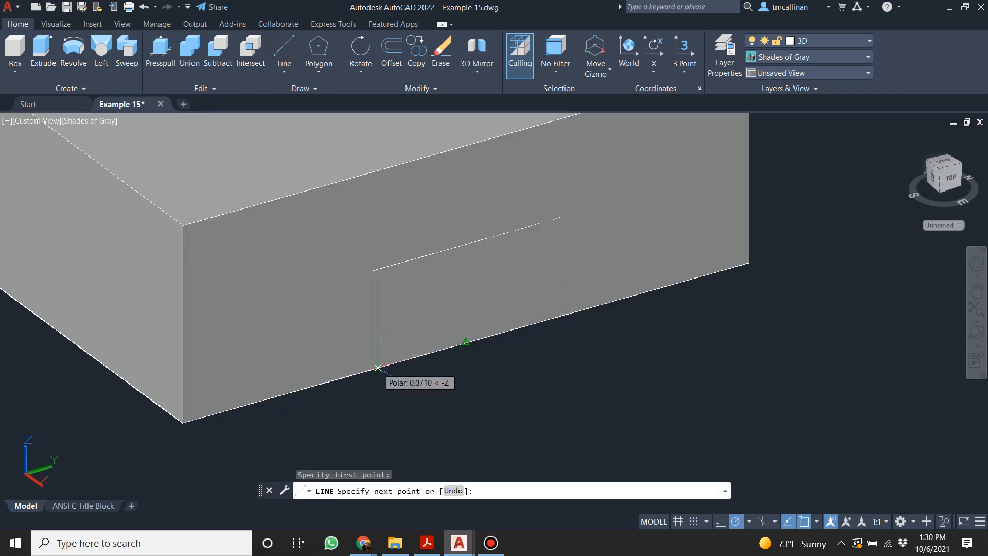
{"action": "key", "text": "Escape"}
{"action": "left_click", "coordinate": [284, 55]}
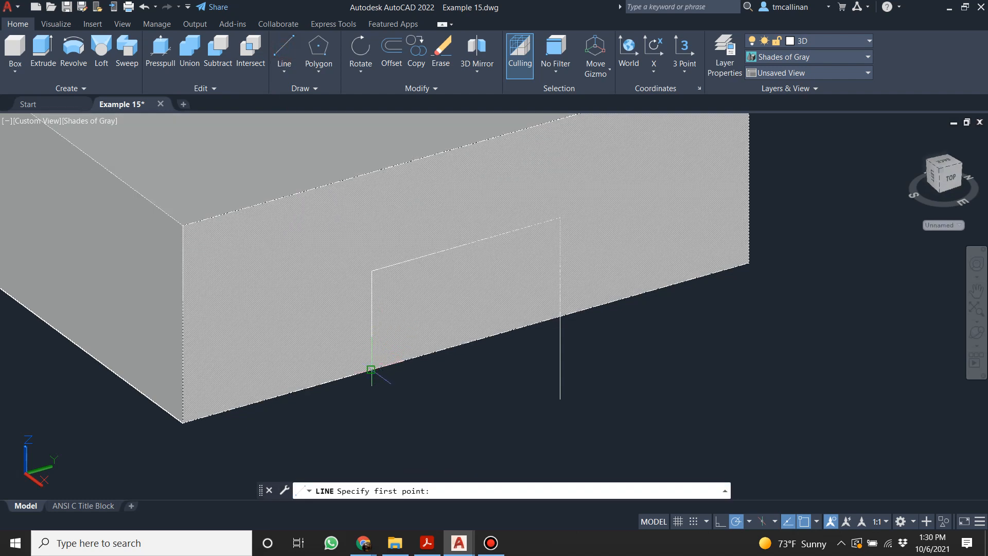
{"action": "left_click", "coordinate": [371, 370]}
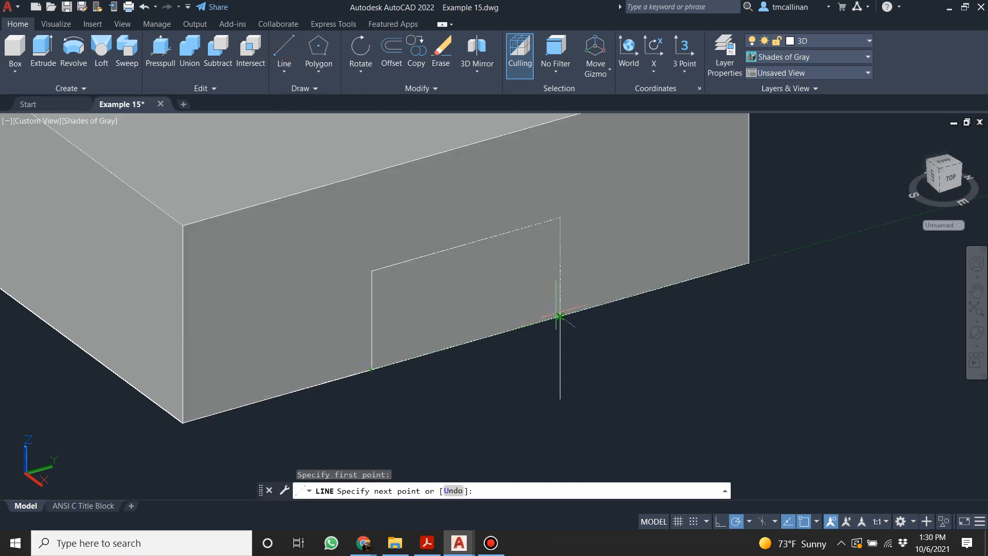
{"action": "scroll", "coordinate": [559, 316], "scroll_direction": "up", "scroll_amount": 5}
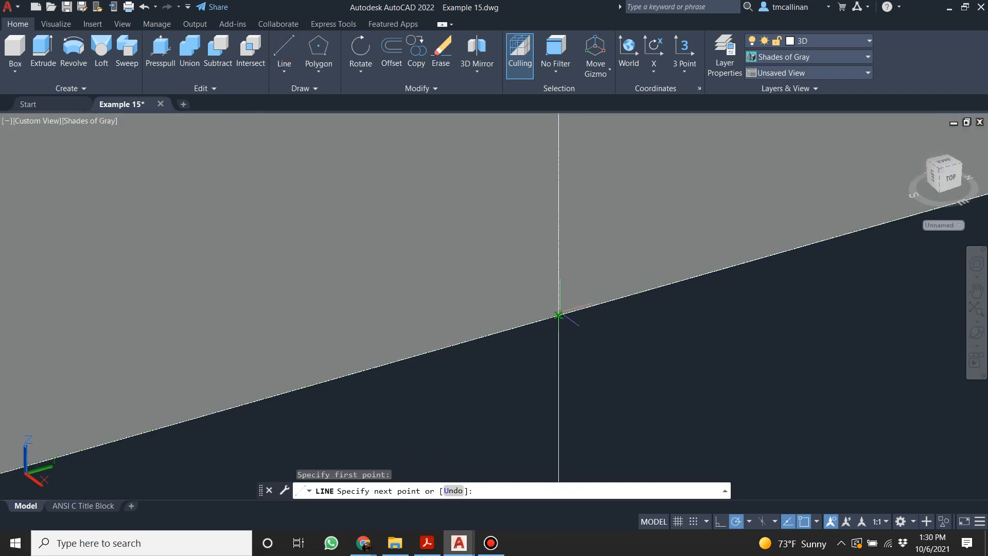
{"action": "key", "text": "Escape"}
{"action": "key", "text": "Escape"}
{"action": "scroll", "coordinate": [637, 326], "scroll_direction": "down", "scroll_amount": 5}
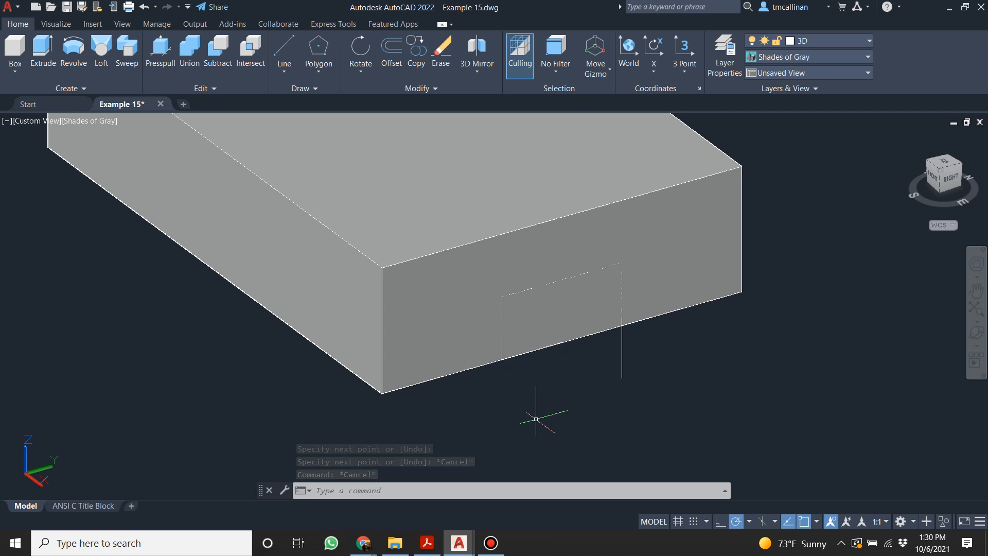
Try to trim the part of the slot's long vertical side that overhangs below the bottom edge.
{"action": "type", "text": "tri"}
{"action": "key", "text": "Return"}
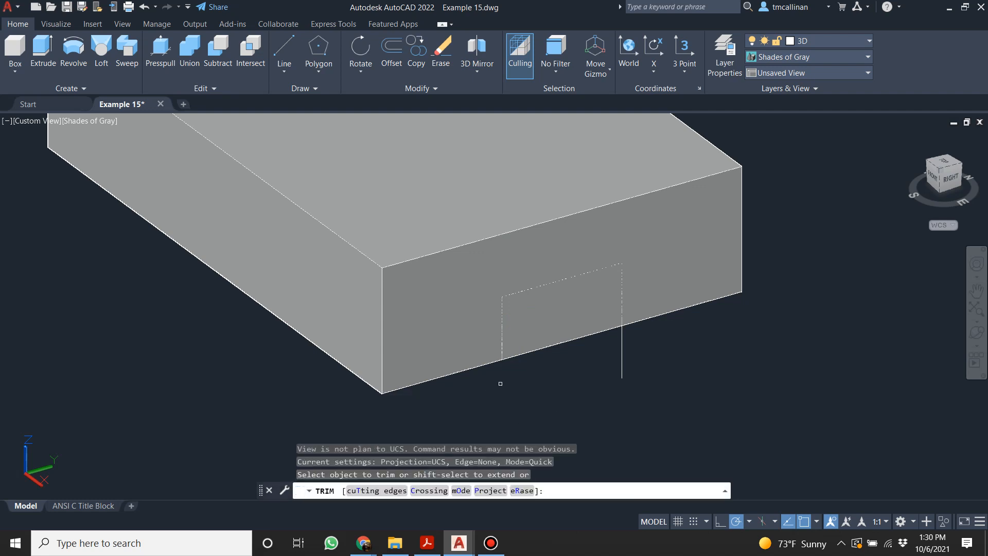
{"action": "left_click", "coordinate": [500, 383]}
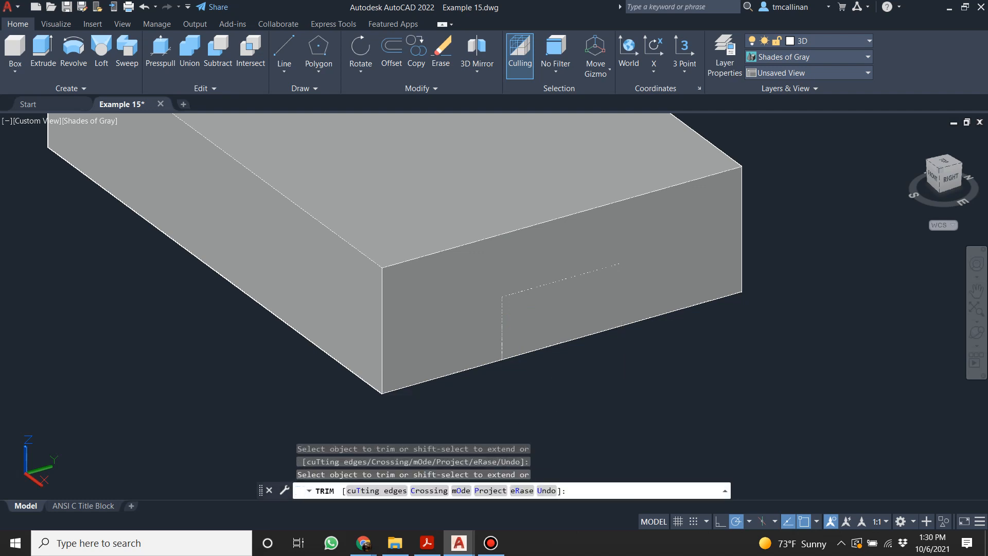
{"action": "key", "text": "Escape"}
{"action": "scroll", "coordinate": [599, 387], "scroll_direction": "down", "scroll_amount": 2}
{"action": "key", "text": "Escape"}
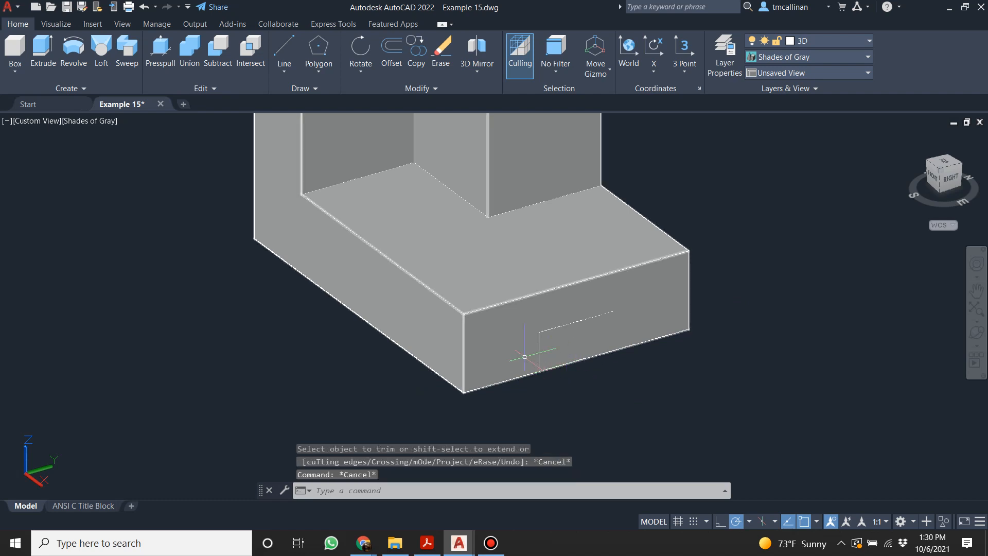
{"action": "left_click", "coordinate": [352, 492]}
{"action": "type", "text": "region"}
{"action": "key", "text": "Return"}
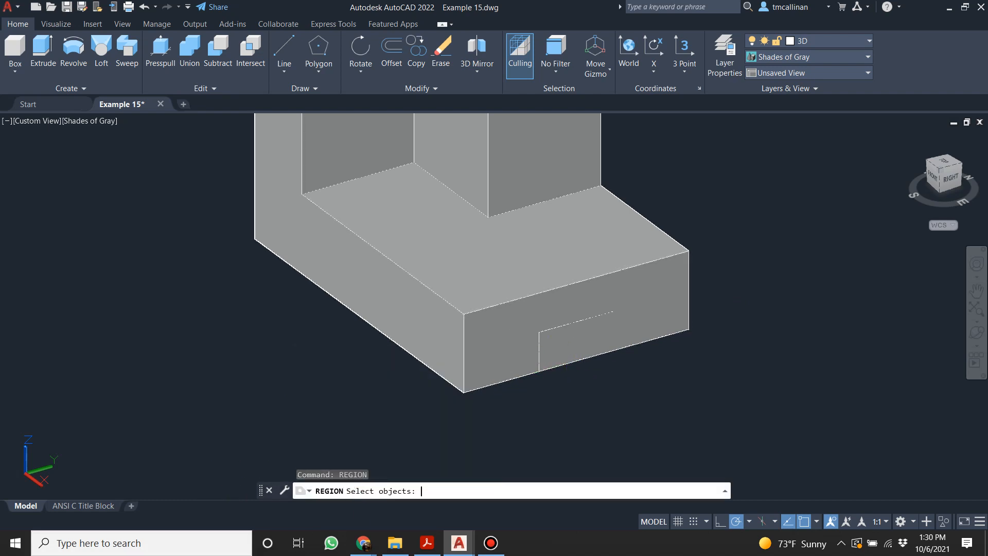
{"action": "left_click", "coordinate": [548, 350]}
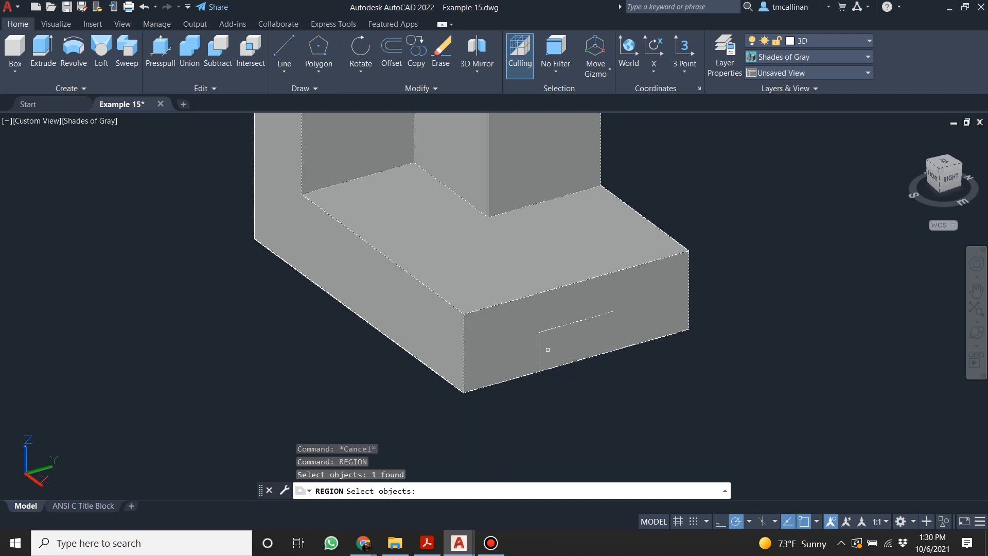
{"action": "left_click", "coordinate": [508, 267]}
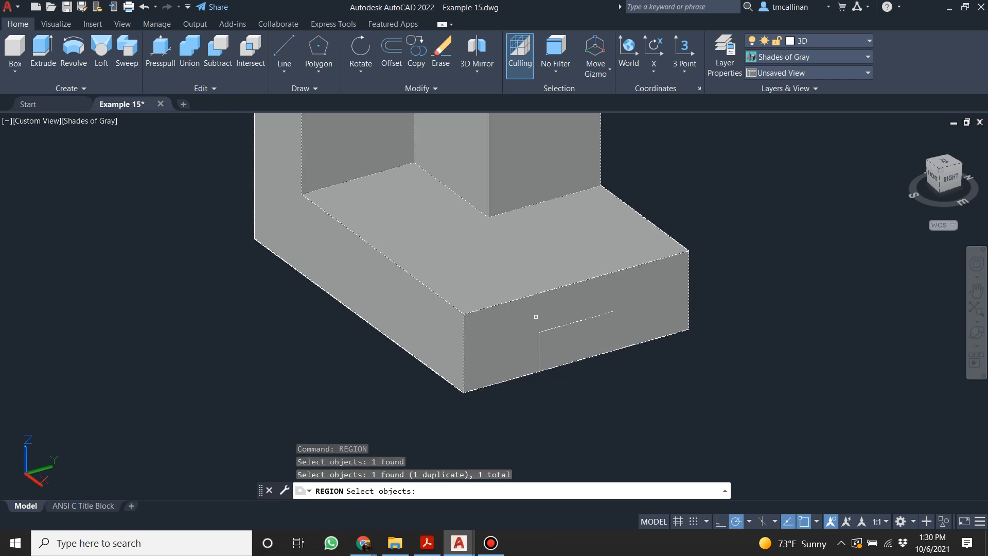
{"action": "key", "text": "Escape"}
{"action": "key", "text": "Escape"}
{"action": "key", "text": "Escape"}
{"action": "scroll", "coordinate": [546, 375], "scroll_direction": "down", "scroll_amount": 2}
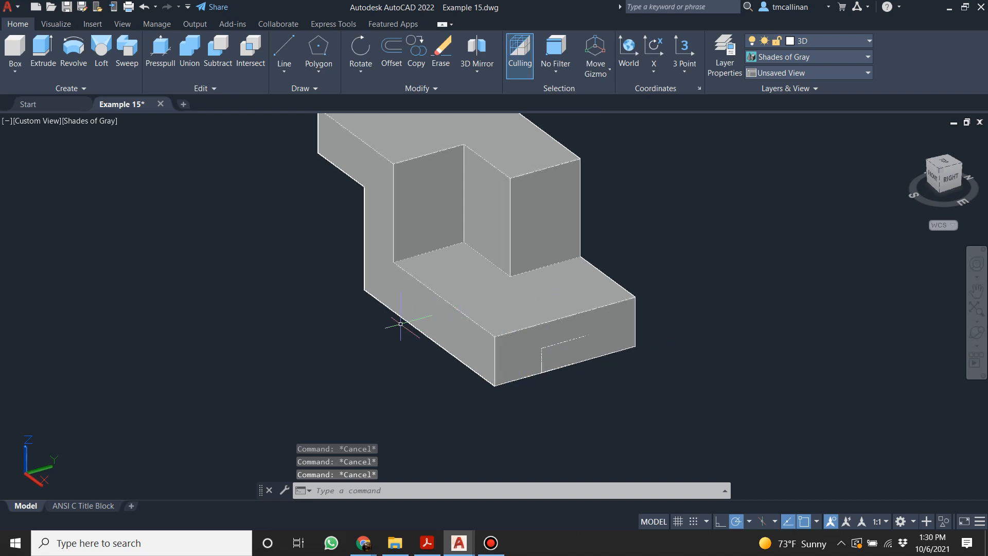
{"action": "left_click", "coordinate": [341, 264]}
{"action": "left_click", "coordinate": [611, 411]}
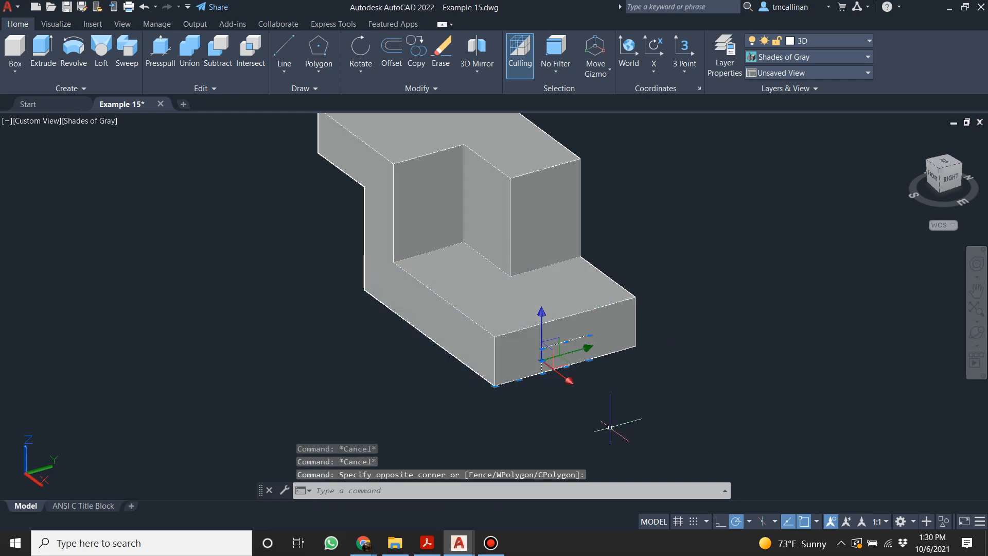
{"action": "key", "text": "Escape"}
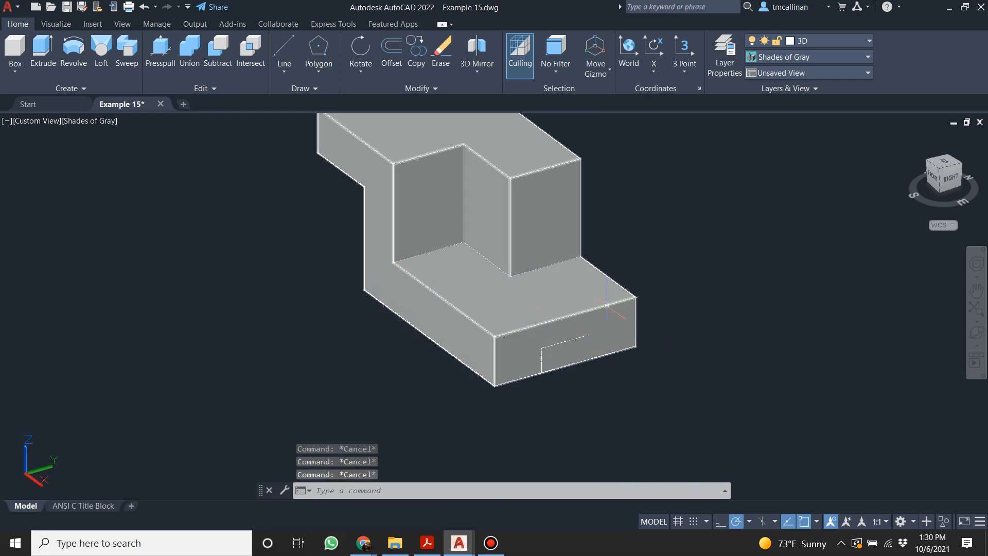
Switch the visual style to 2D Wireframe.
{"action": "left_click", "coordinate": [809, 40]}
{"action": "left_click", "coordinate": [778, 70]}
{"action": "left_click", "coordinate": [818, 57]}
{"action": "left_click", "coordinate": [770, 92]}
{"action": "scroll", "coordinate": [579, 358], "scroll_direction": "up", "scroll_amount": 2}
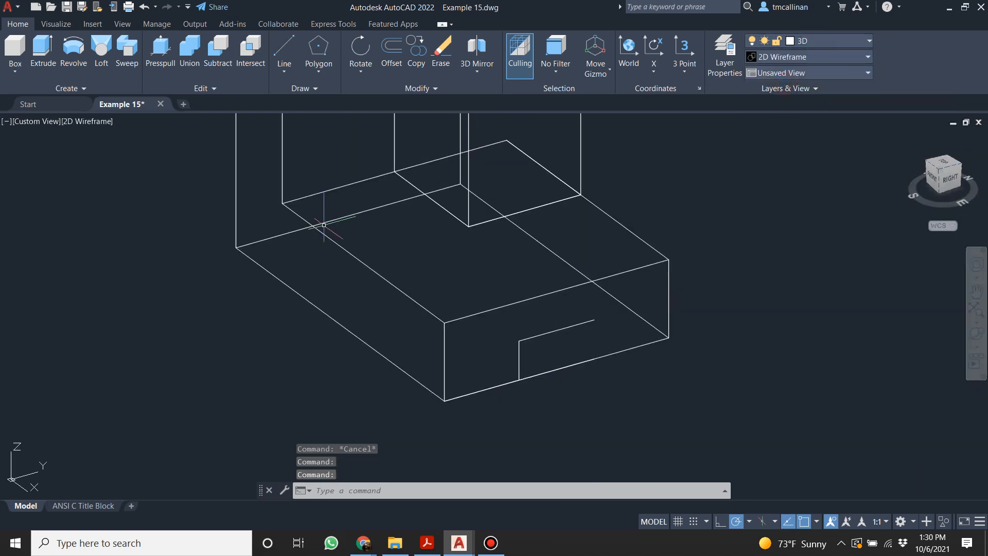
Draw the slot's missing vertical side from the open end of its top line straight down to the bottom edge.
{"action": "left_click", "coordinate": [282, 57]}
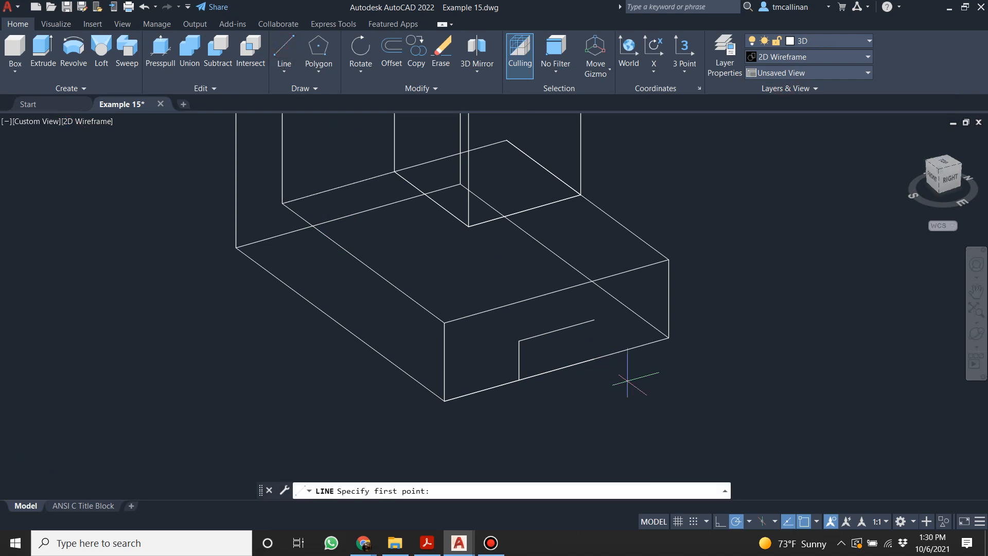
{"action": "scroll", "coordinate": [627, 381], "scroll_direction": "up", "scroll_amount": 2}
{"action": "scroll", "coordinate": [576, 316], "scroll_direction": "up", "scroll_amount": 2}
{"action": "scroll", "coordinate": [615, 402], "scroll_direction": "up", "scroll_amount": 1}
{"action": "scroll", "coordinate": [560, 316], "scroll_direction": "down", "scroll_amount": 1}
{"action": "left_click", "coordinate": [544, 201]}
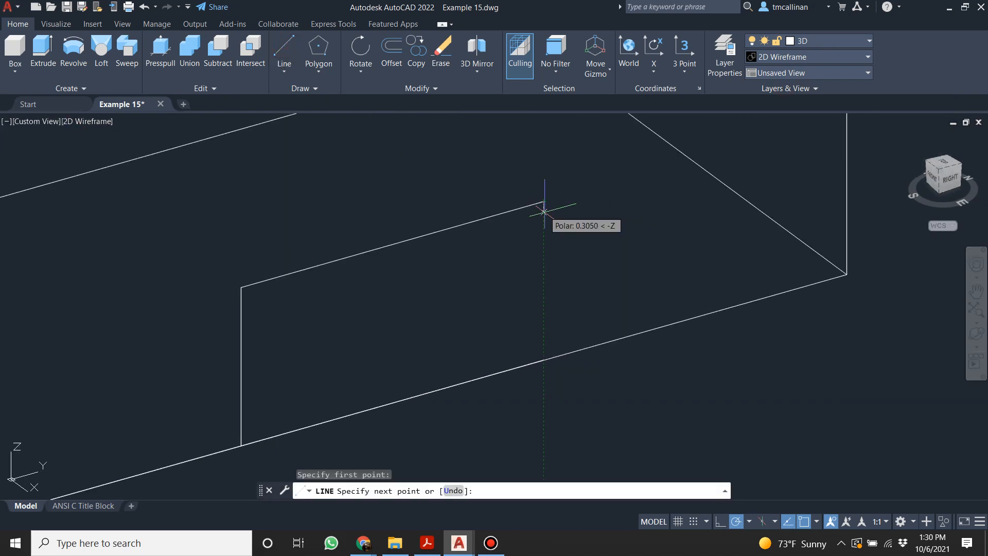
{"action": "left_click", "coordinate": [543, 353]}
{"action": "key", "text": "Escape"}
{"action": "key", "text": "Escape"}
Create a region from the four lines of the slot outline on the end face.
{"action": "scroll", "coordinate": [654, 330], "scroll_direction": "down", "scroll_amount": 5}
{"action": "middle_click_drag", "start_coordinate": [643, 319], "coordinate": [590, 371]}
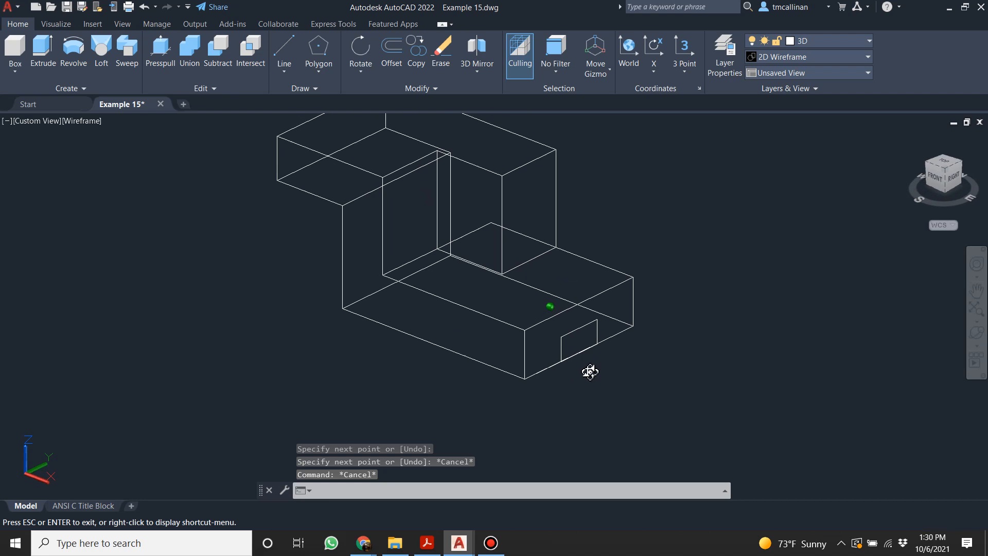
{"action": "scroll", "coordinate": [649, 329], "scroll_direction": "up", "scroll_amount": 2}
{"action": "type", "text": "re"}
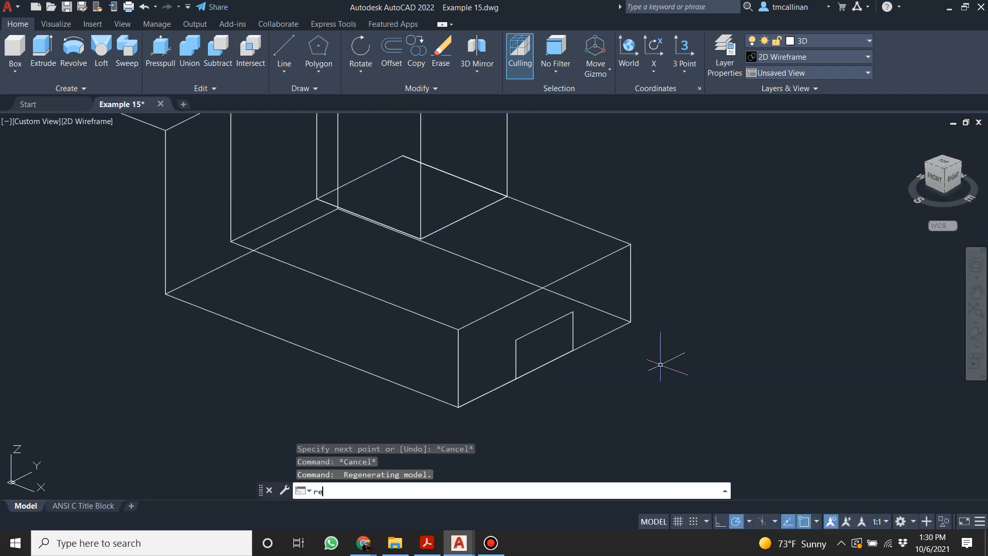
{"action": "type", "text": "gion"}
{"action": "key", "text": "Return"}
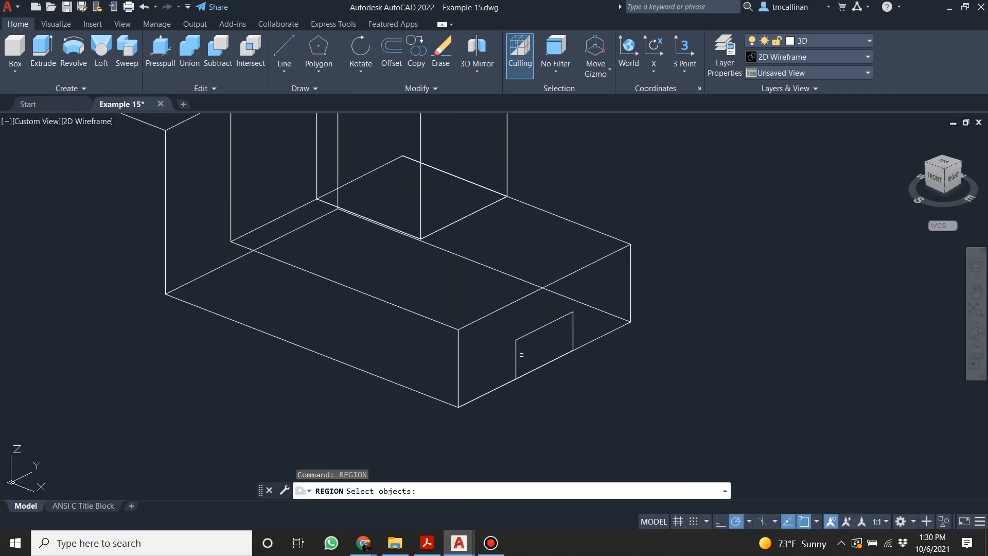
{"action": "left_click", "coordinate": [517, 360]}
{"action": "left_click", "coordinate": [535, 329]}
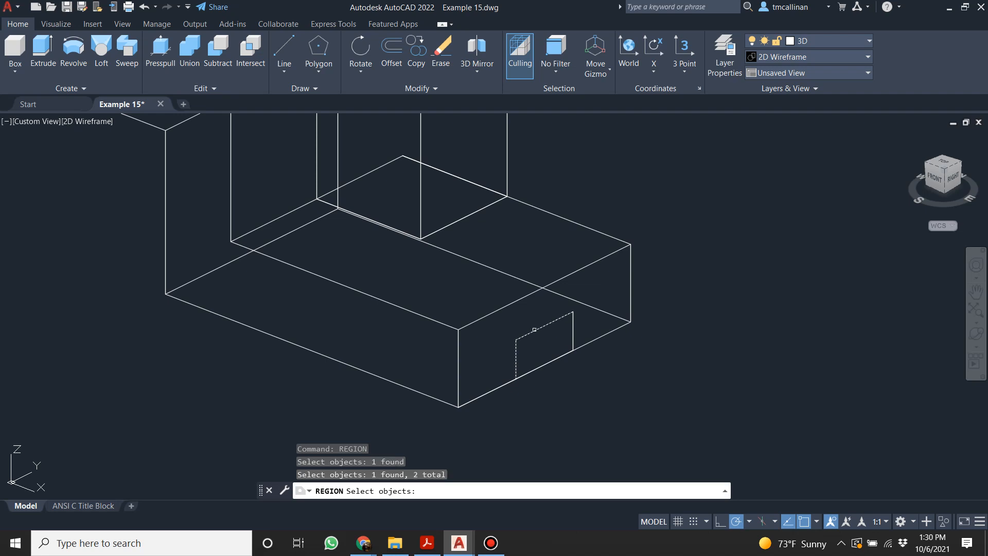
{"action": "left_click", "coordinate": [574, 326]}
{"action": "left_click", "coordinate": [561, 355]}
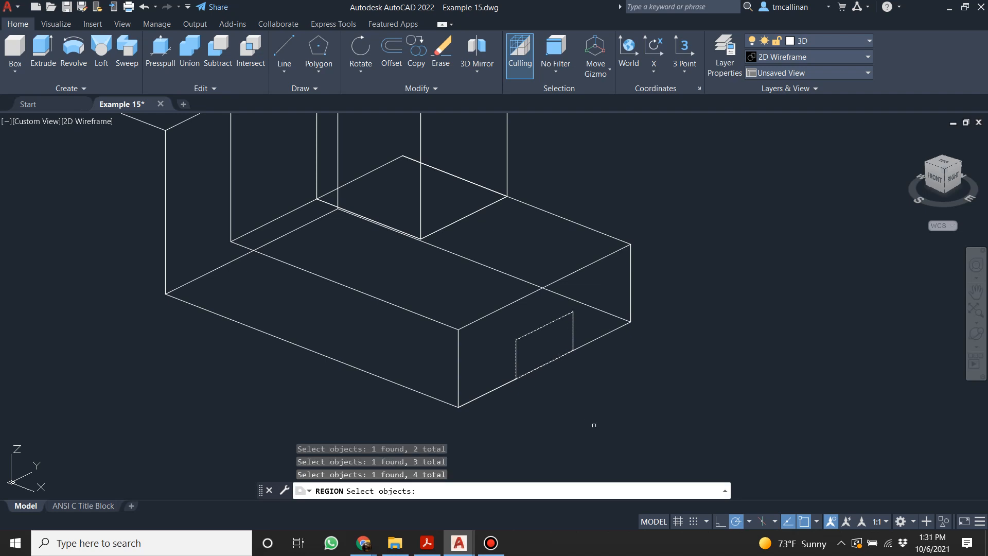
{"action": "key", "text": "Return"}
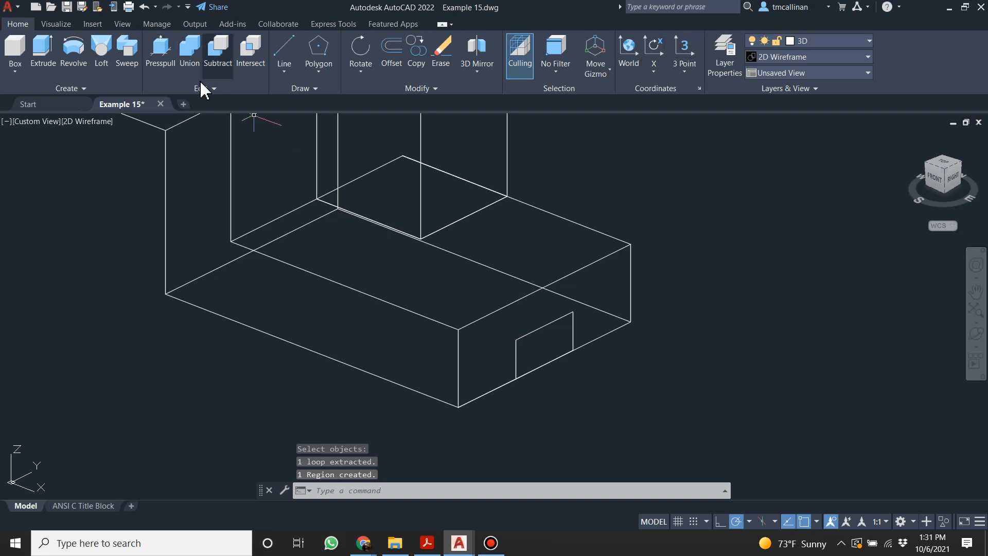
{"action": "left_click", "coordinate": [161, 54]}
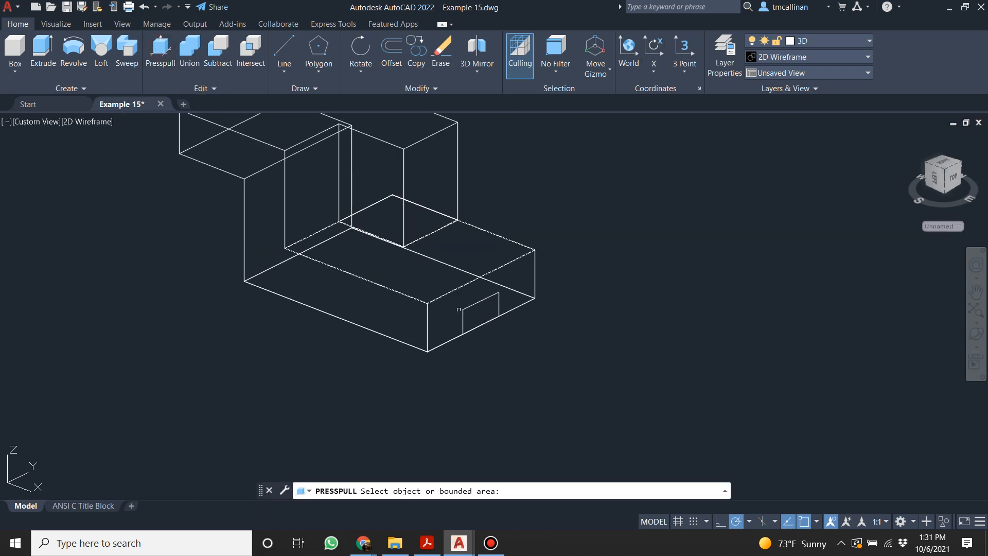
{"action": "left_click", "coordinate": [473, 314]}
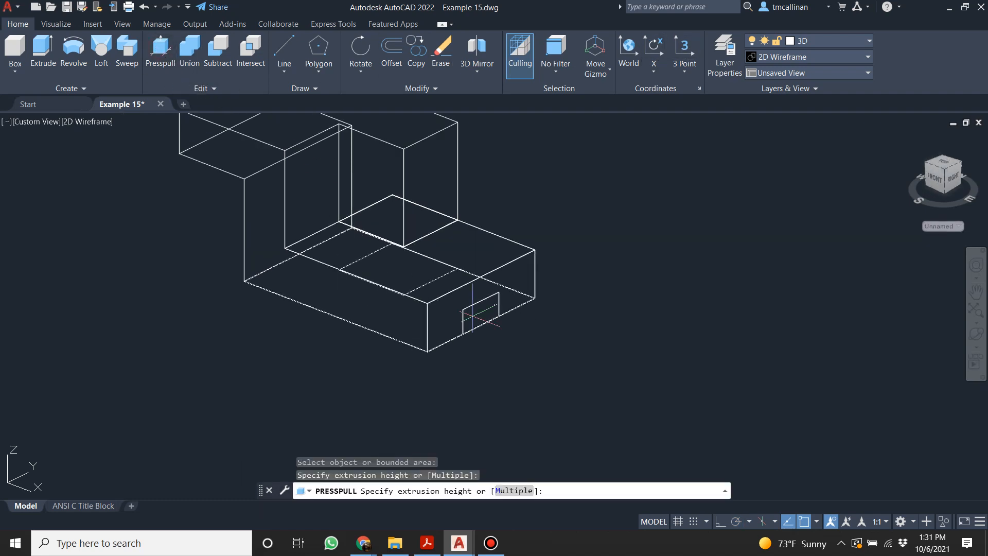
{"action": "key", "text": "Escape"}
{"action": "key", "text": "Escape"}
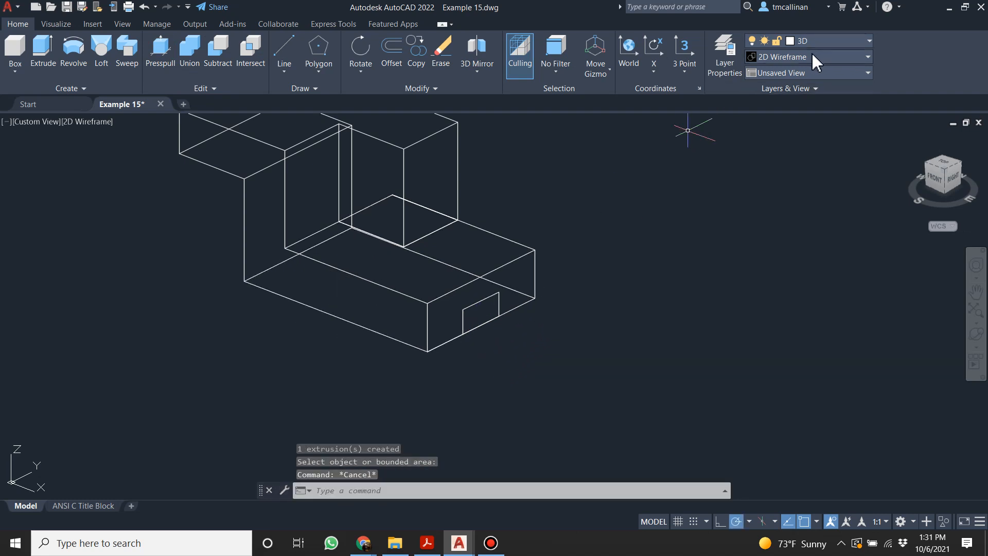
Set the visual style to Shades of Gray.
{"action": "left_click", "coordinate": [812, 53]}
{"action": "left_click", "coordinate": [880, 133]}
{"action": "scroll", "coordinate": [462, 321], "scroll_direction": "up", "scroll_amount": 3}
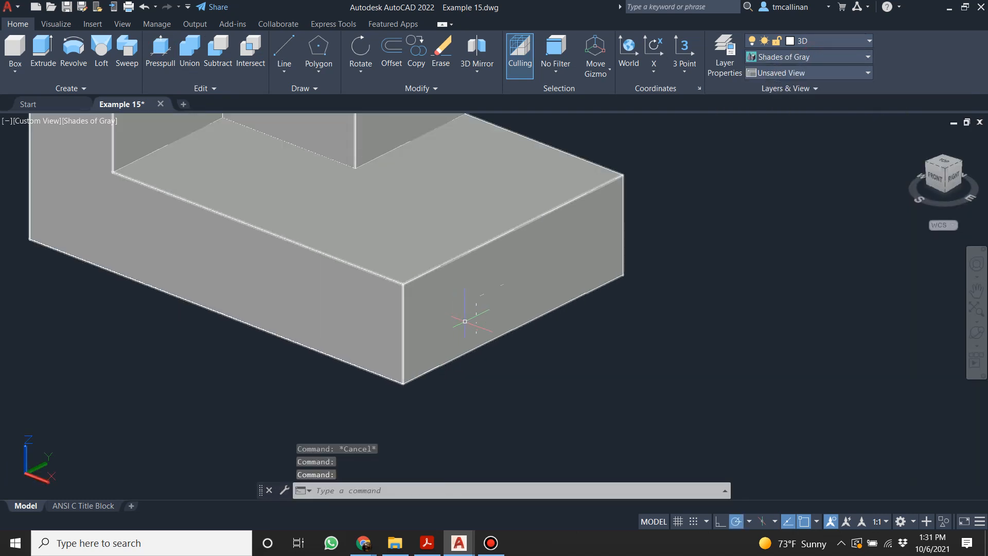
Presspull the slot region on the end face lengthwise through the base to cut the slot.
{"action": "key", "text": "Escape"}
{"action": "left_click", "coordinate": [475, 297]}
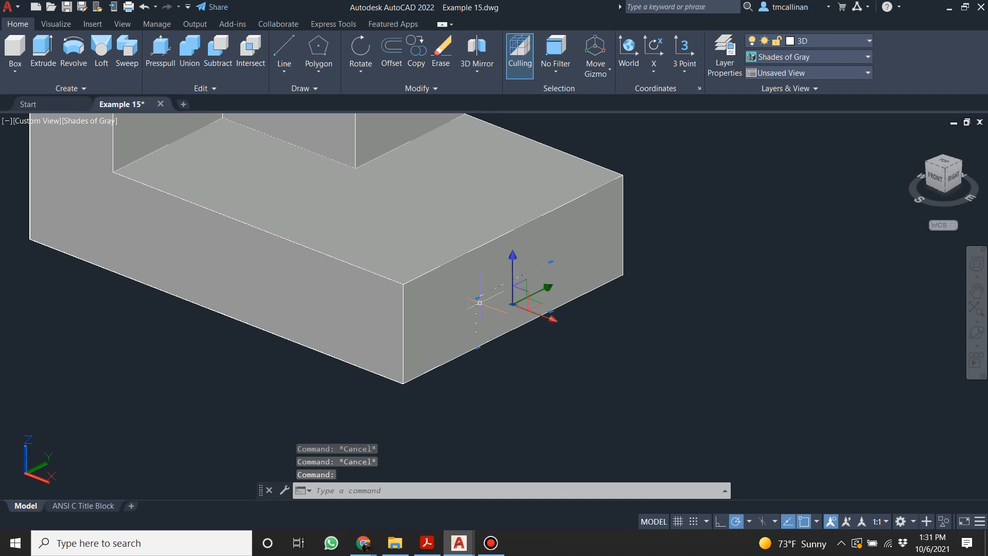
{"action": "scroll", "coordinate": [497, 345], "scroll_direction": "down", "scroll_amount": 2}
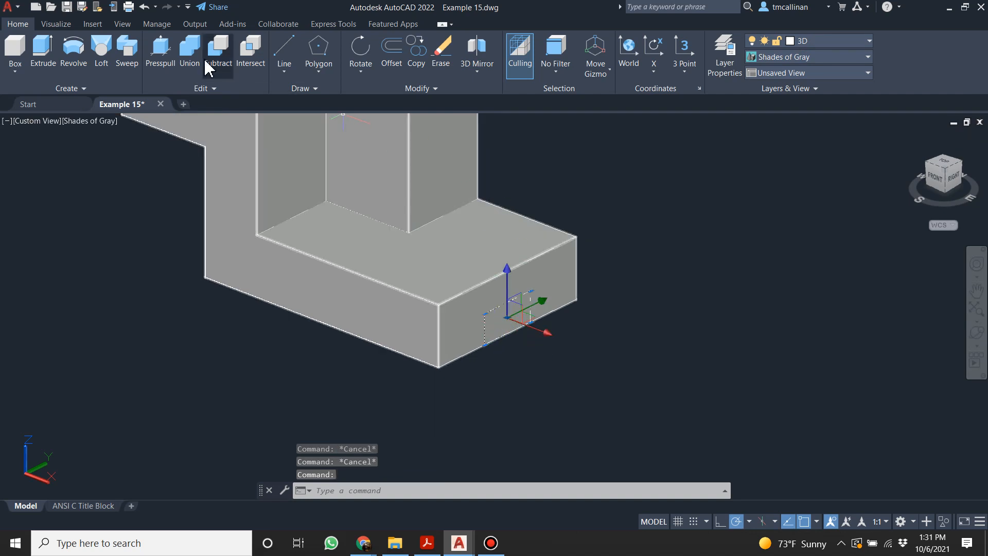
{"action": "left_click", "coordinate": [166, 50]}
{"action": "scroll", "coordinate": [375, 276], "scroll_direction": "down", "scroll_amount": 2}
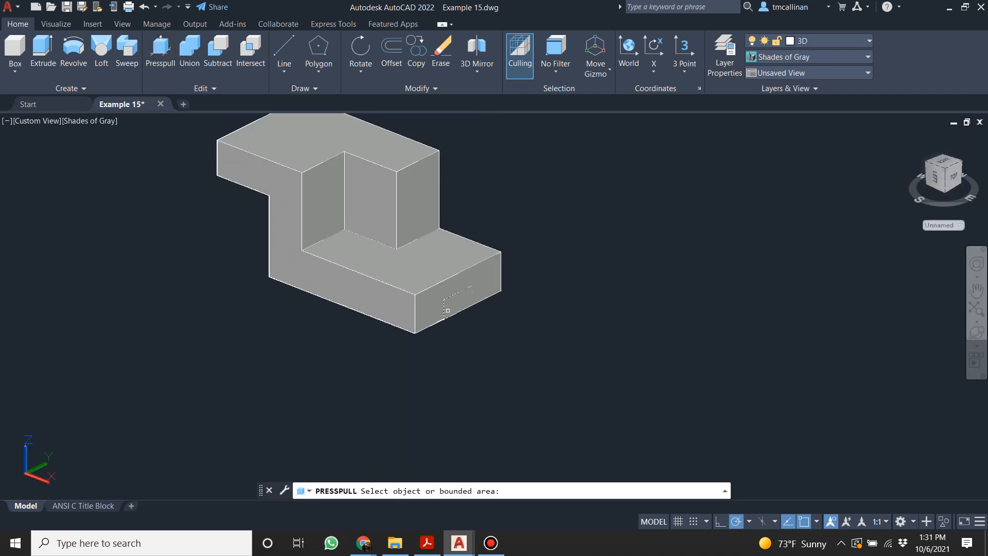
{"action": "left_click", "coordinate": [449, 310]}
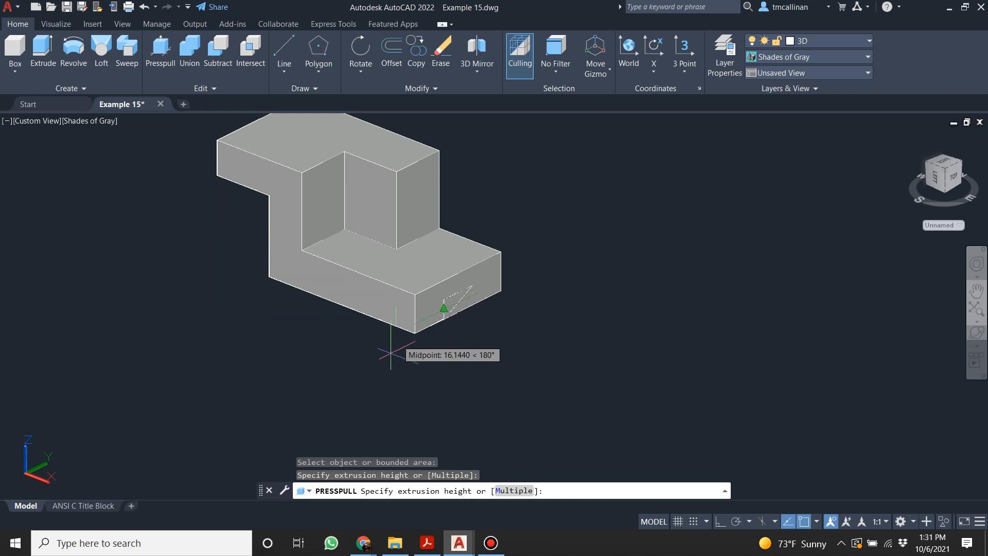
{"action": "left_click", "coordinate": [186, 236]}
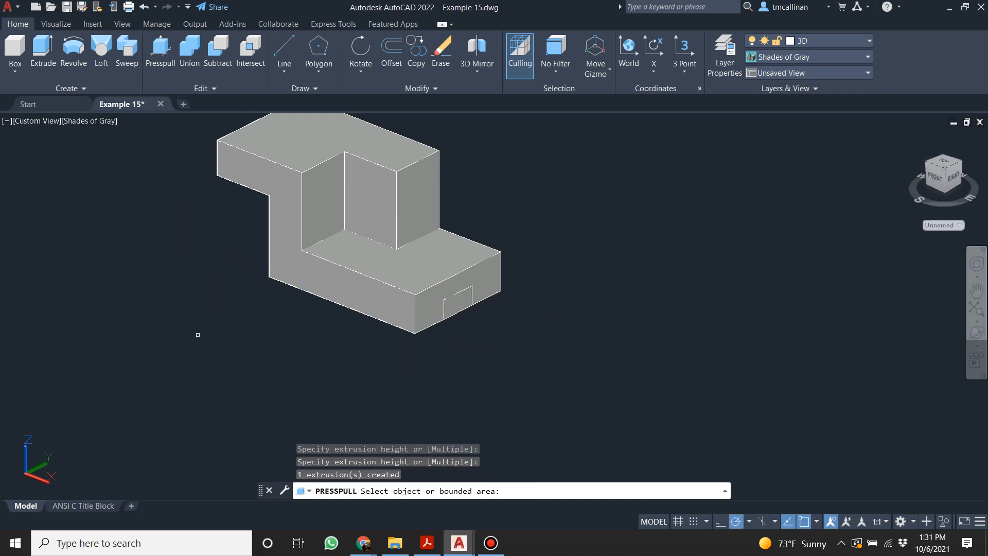
{"action": "key", "text": "Return"}
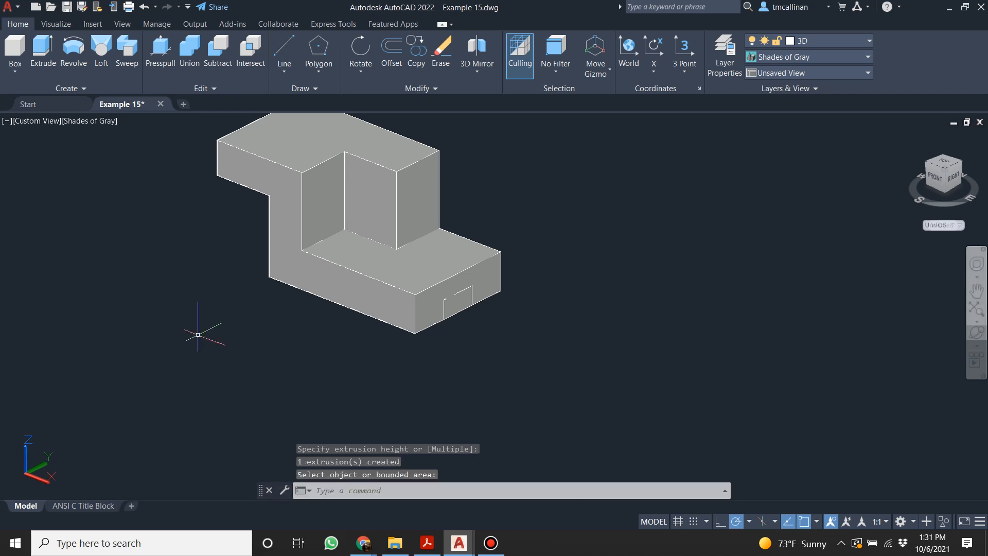
{"action": "key", "text": "Escape"}
Erase the leftover slot region from the base's end face.
{"action": "middle_click_drag", "start_coordinate": [421, 258], "coordinate": [252, 288], "text": "shift"}
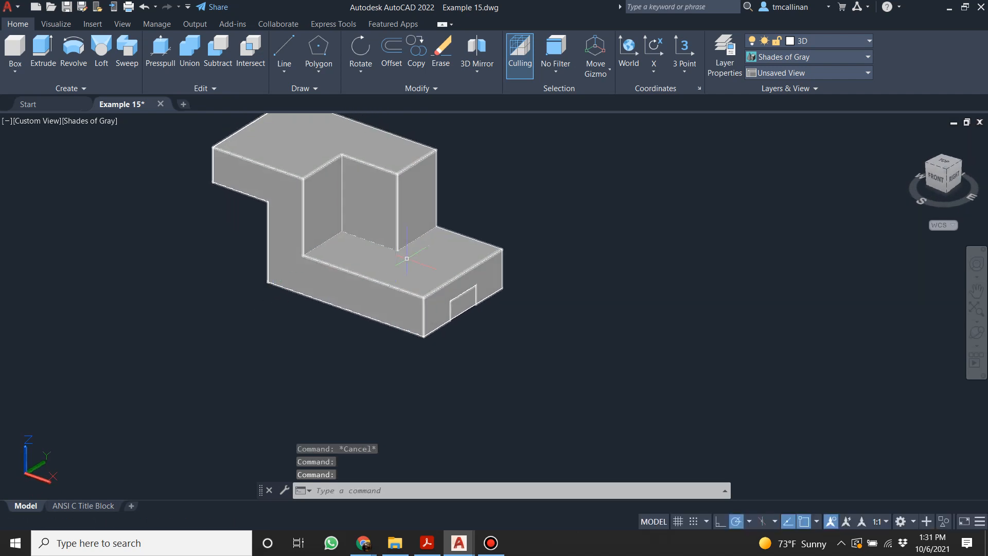
{"action": "scroll", "coordinate": [408, 266], "scroll_direction": "down", "scroll_amount": 4}
{"action": "scroll", "coordinate": [439, 283], "scroll_direction": "up", "scroll_amount": 3}
{"action": "scroll", "coordinate": [449, 284], "scroll_direction": "up", "scroll_amount": 2}
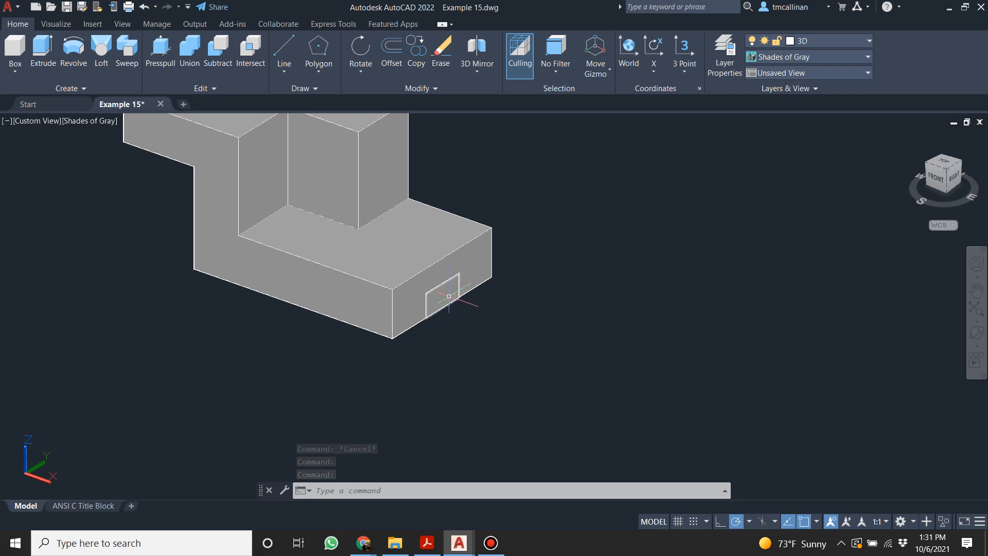
{"action": "left_click", "coordinate": [452, 308]}
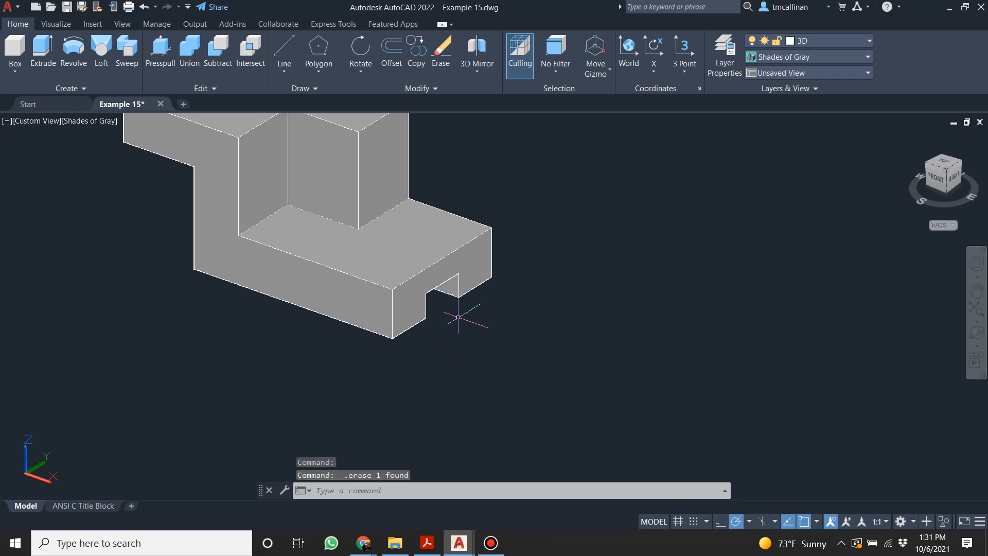
Undo the region erase and the presspull cut, back to the uncut base with the slot region.
{"action": "scroll", "coordinate": [437, 298], "scroll_direction": "up", "scroll_amount": 4}
{"action": "middle_click_drag", "start_coordinate": [407, 280], "coordinate": [422, 293], "text": "shift"}
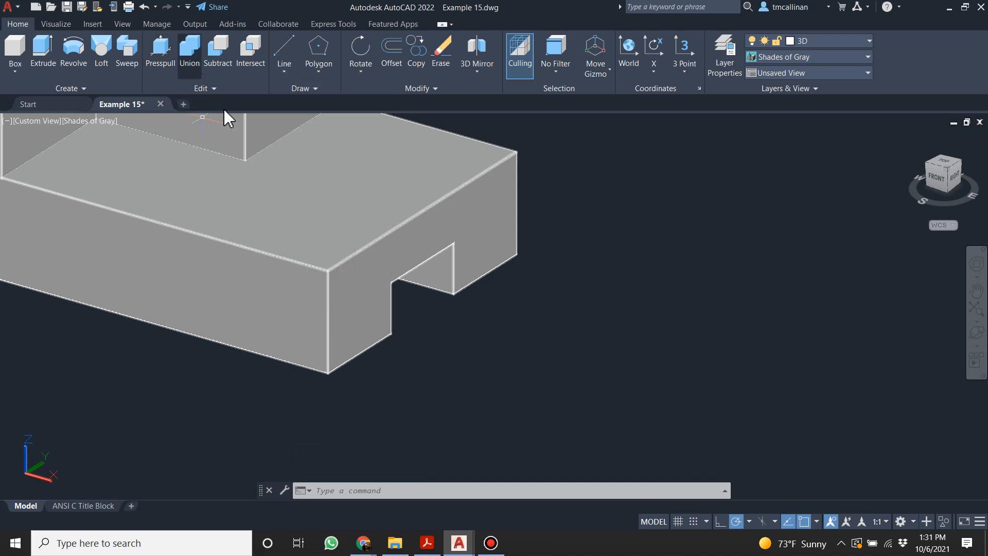
{"action": "scroll", "coordinate": [411, 291], "scroll_direction": "up", "scroll_amount": 3}
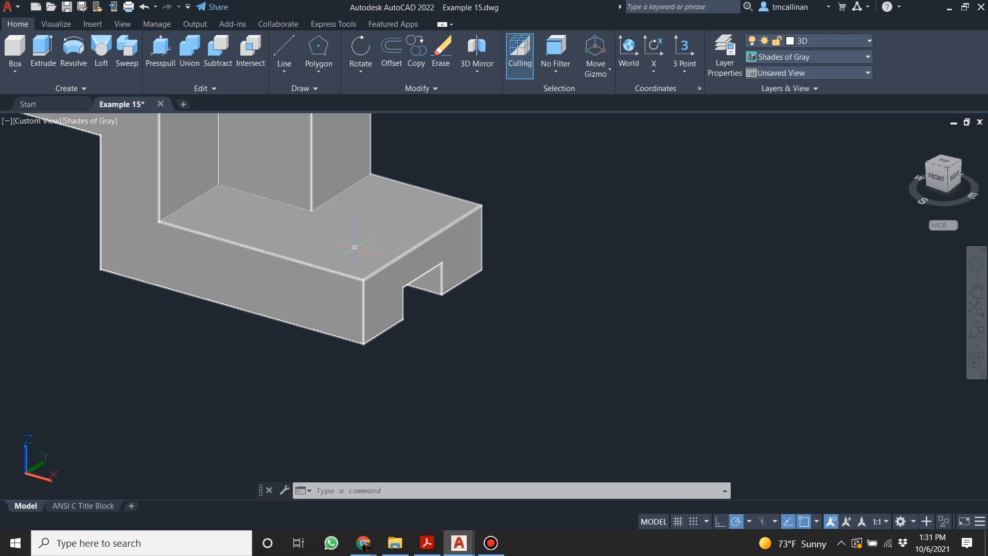
{"action": "scroll", "coordinate": [354, 247], "scroll_direction": "down", "scroll_amount": 2}
{"action": "key", "text": "ctrl+z"}
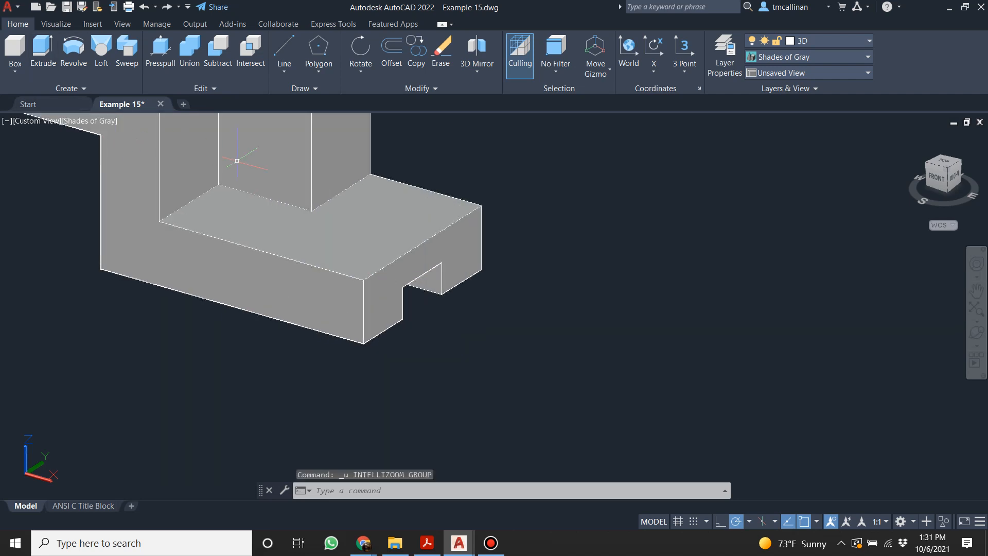
{"action": "key", "text": "ctrl+z"}
{"action": "key", "text": "ctrl+z"}
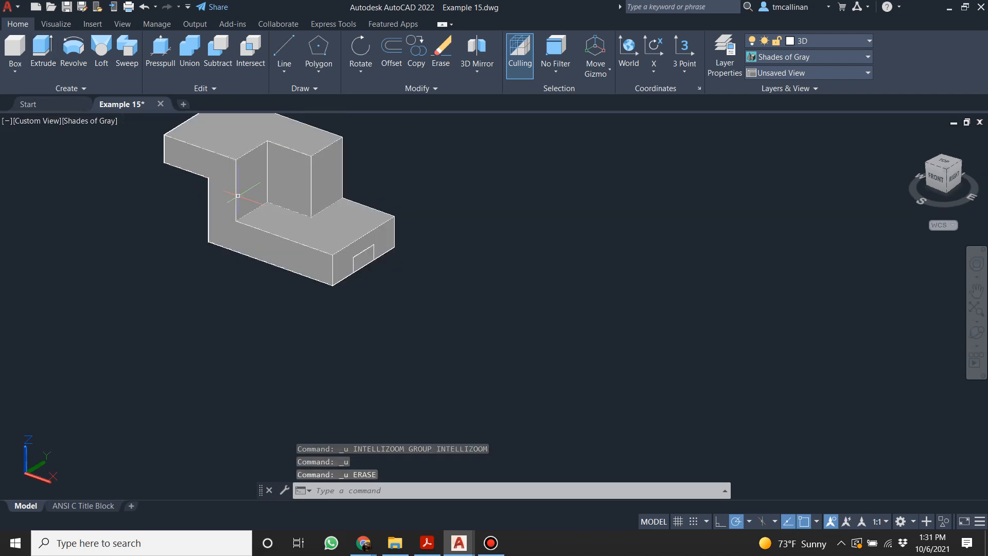
{"action": "middle_click_drag", "start_coordinate": [237, 196], "coordinate": [467, 95], "text": "shift"}
{"action": "key", "text": "ctrl+z"}
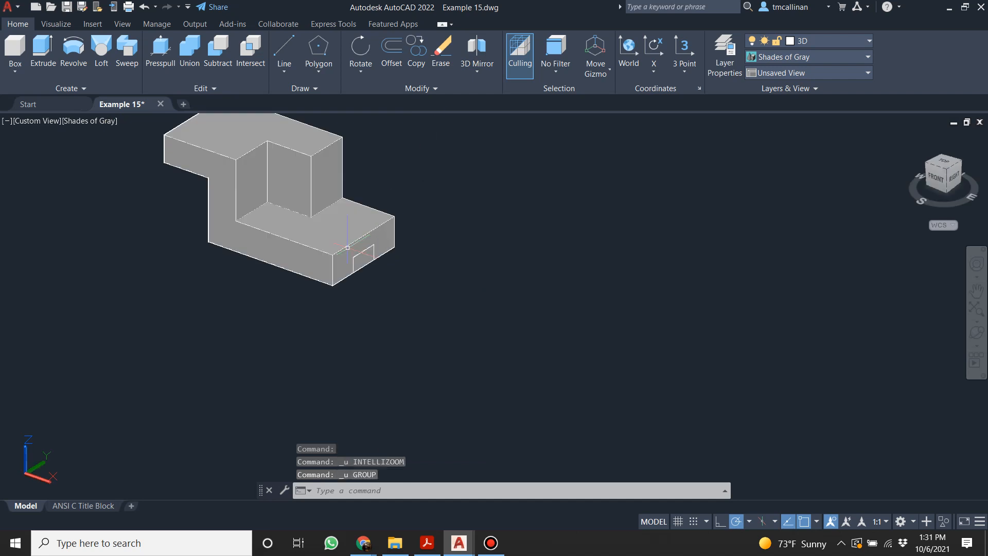
{"action": "middle_click_drag", "start_coordinate": [269, 273], "coordinate": [392, 125], "text": "shift"}
{"action": "key", "text": "ctrl+z"}
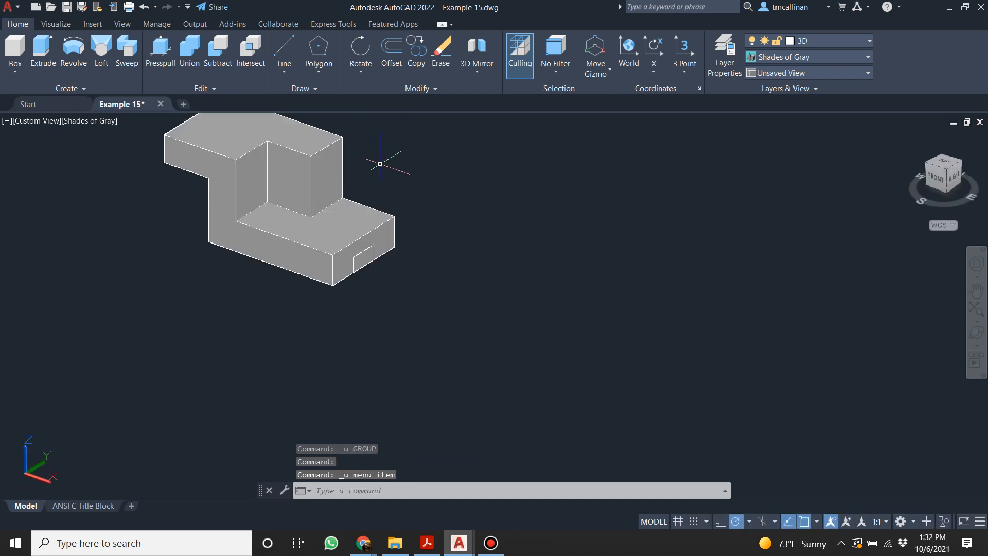
{"action": "key", "text": "ctrl+z"}
{"action": "key", "text": "ctrl+z"}
{"action": "key", "text": "ctrl+z"}
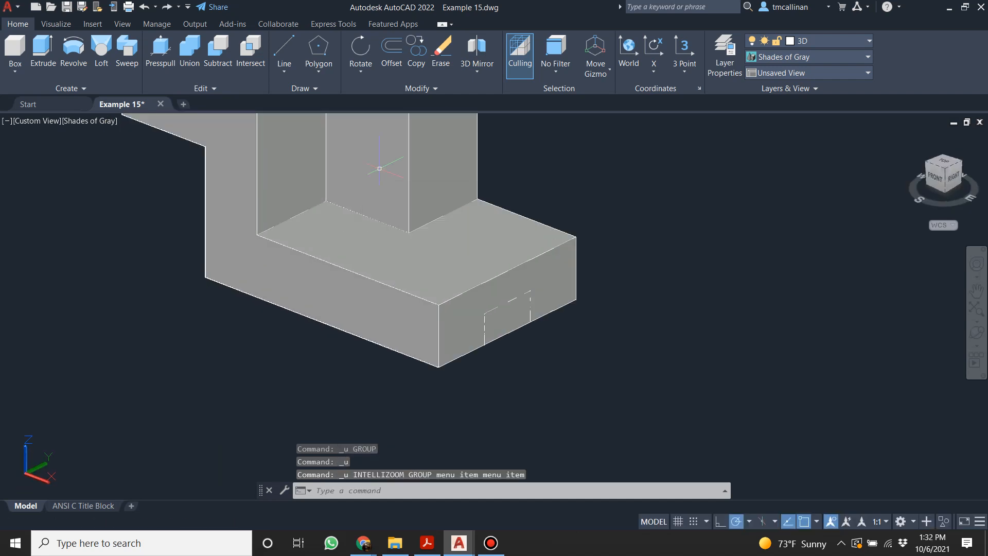
{"action": "key", "text": "ctrl+z"}
Extrude the slot region from the end face through the full length of the base and out beyond its far side.
{"action": "middle_click_drag", "start_coordinate": [380, 168], "coordinate": [349, 231], "text": "shift"}
{"action": "left_click", "coordinate": [46, 57]}
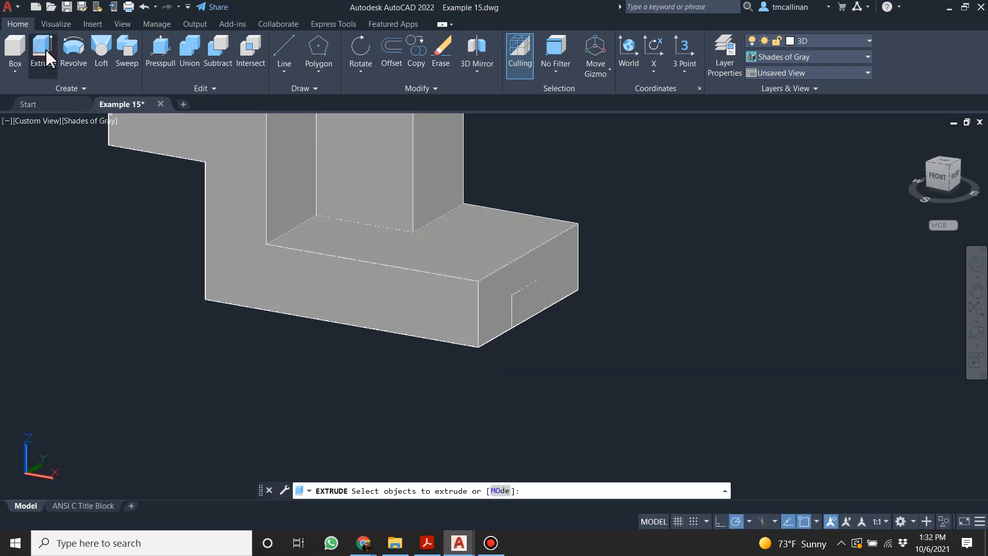
{"action": "left_click", "coordinate": [527, 318]}
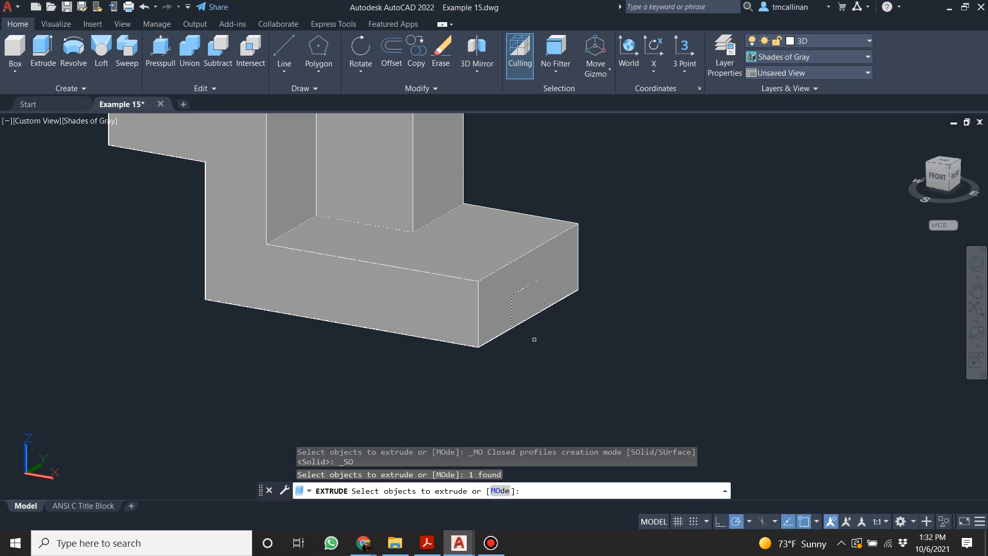
{"action": "key", "text": "Return"}
{"action": "left_click", "coordinate": [54, 266]}
{"action": "key", "text": "Return"}
{"action": "key", "text": "Escape"}
Try to subtract from the stepped solid and extruded bar selected together, using a window around everything as the objects to remove.
{"action": "middle_click_drag", "start_coordinate": [161, 362], "coordinate": [193, 358], "text": "shift"}
{"action": "scroll", "coordinate": [200, 274], "scroll_direction": "down", "scroll_amount": 3}
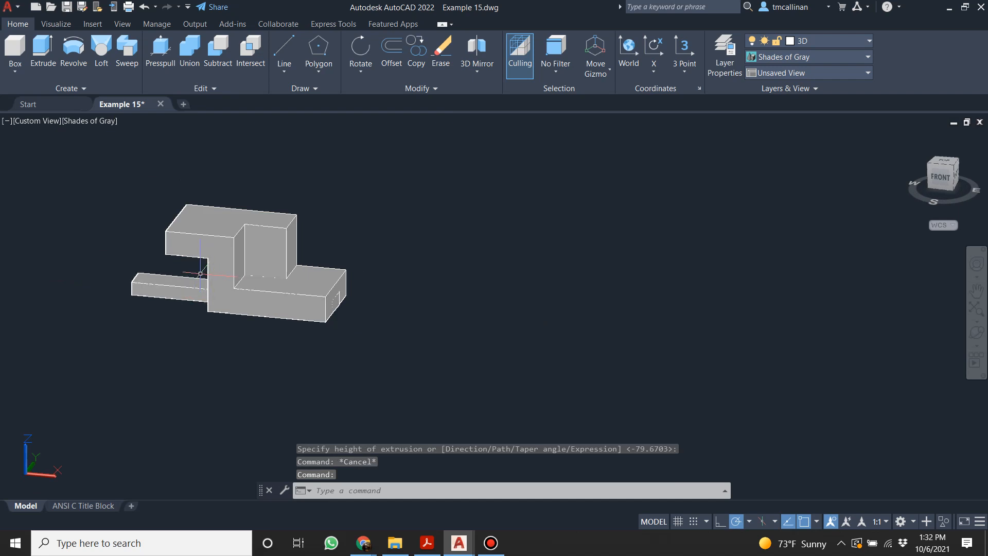
{"action": "scroll", "coordinate": [200, 274], "scroll_direction": "up", "scroll_amount": 2}
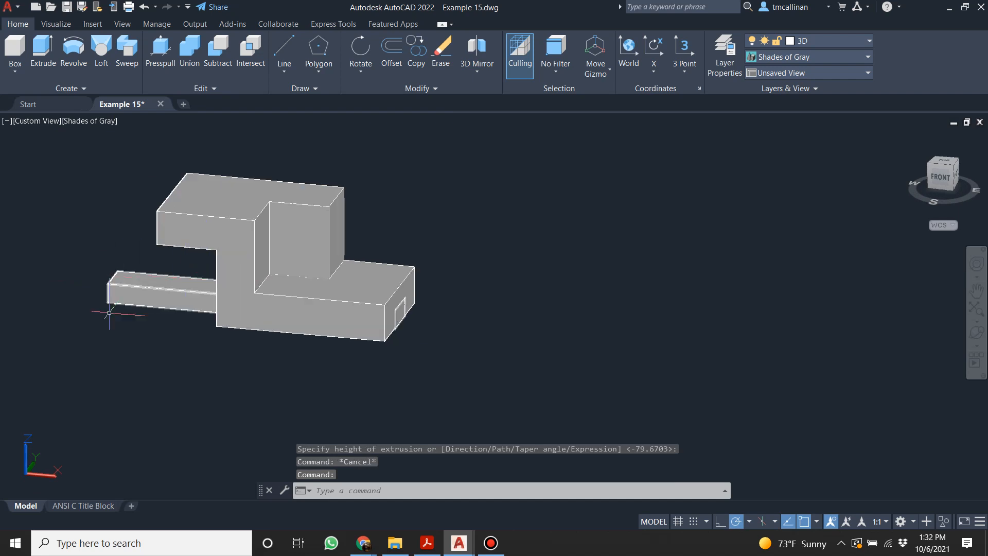
{"action": "left_click", "coordinate": [227, 61]}
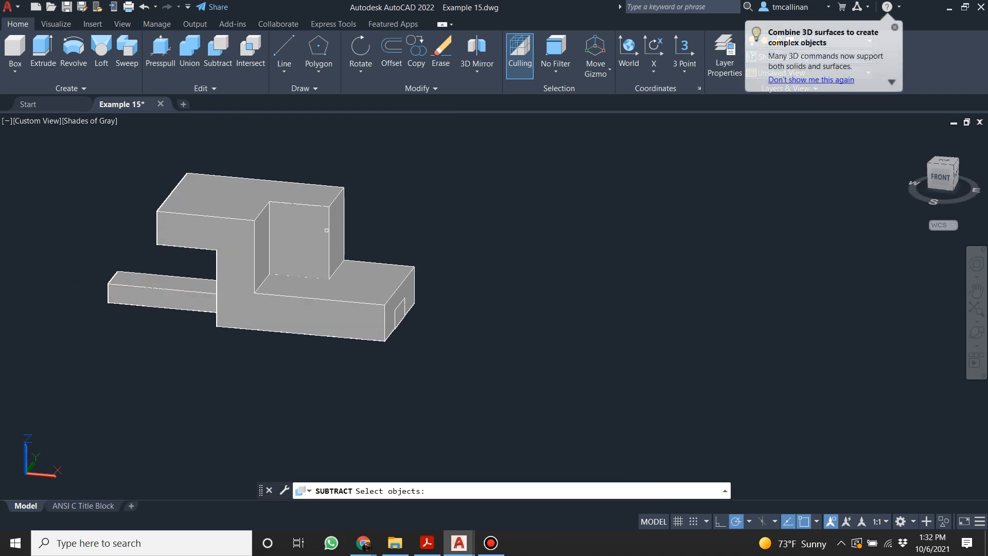
{"action": "left_click", "coordinate": [234, 270]}
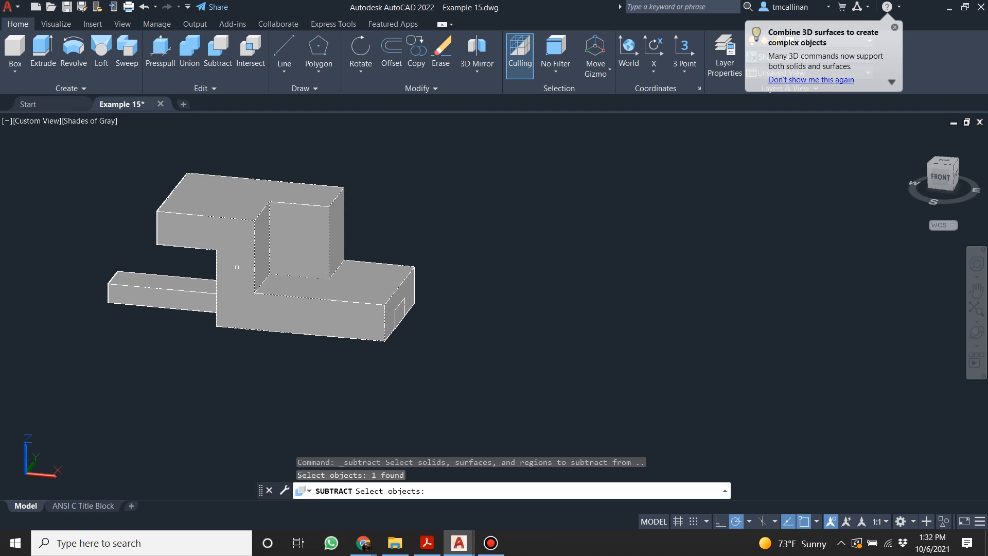
{"action": "left_click", "coordinate": [144, 309]}
{"action": "key", "text": "Return"}
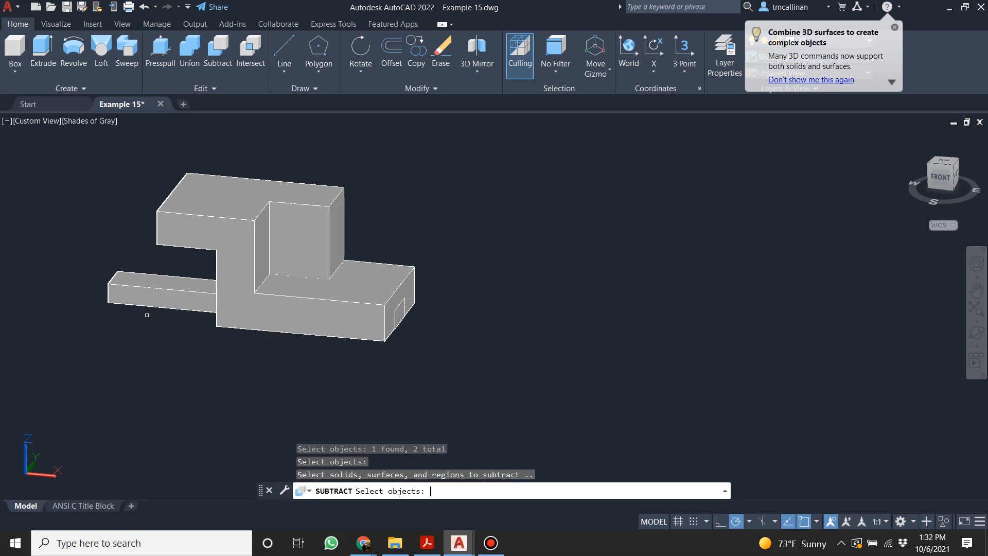
{"action": "left_click", "coordinate": [76, 148]}
{"action": "left_click", "coordinate": [487, 396]}
{"action": "key", "text": "Return"}
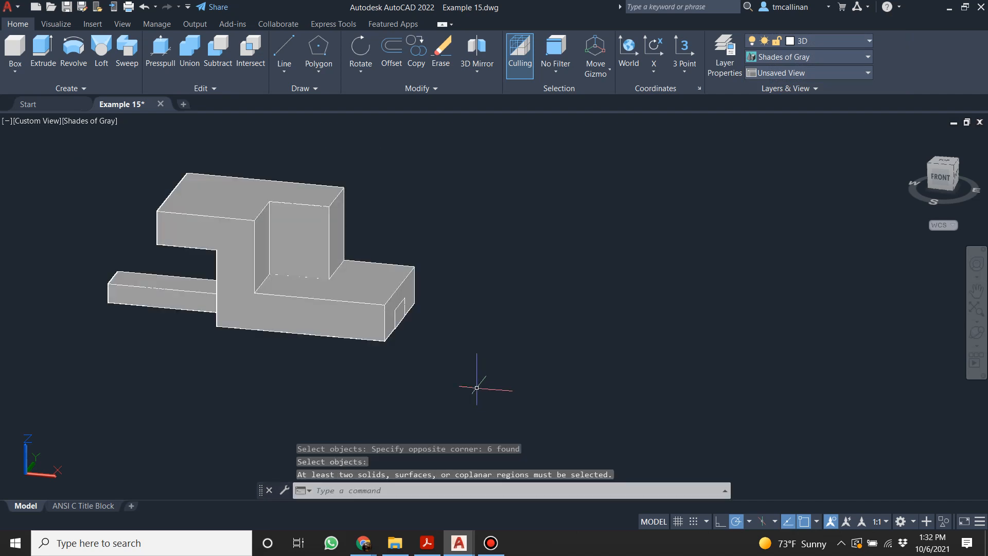
{"action": "key", "text": "Escape"}
{"action": "key", "text": "Escape"}
{"action": "key", "text": "Escape"}
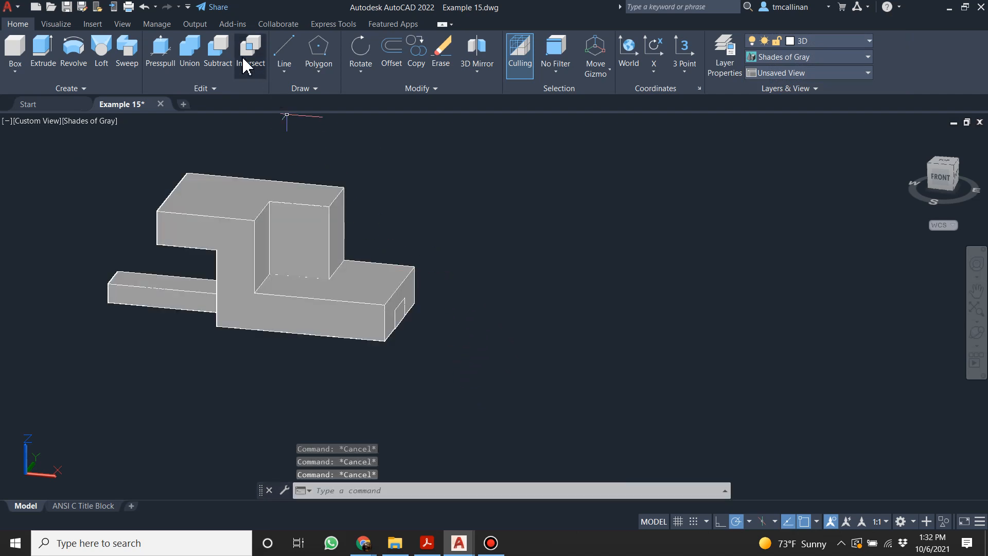
Subtract the extruded bar from the stepped solid to cut the slot through the base.
{"action": "left_click", "coordinate": [223, 52]}
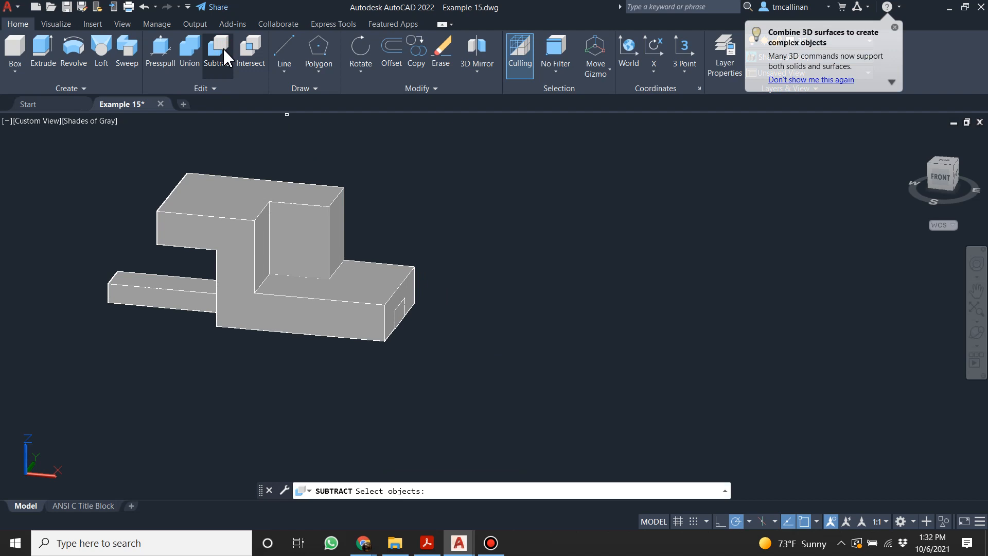
{"action": "left_click", "coordinate": [238, 248]}
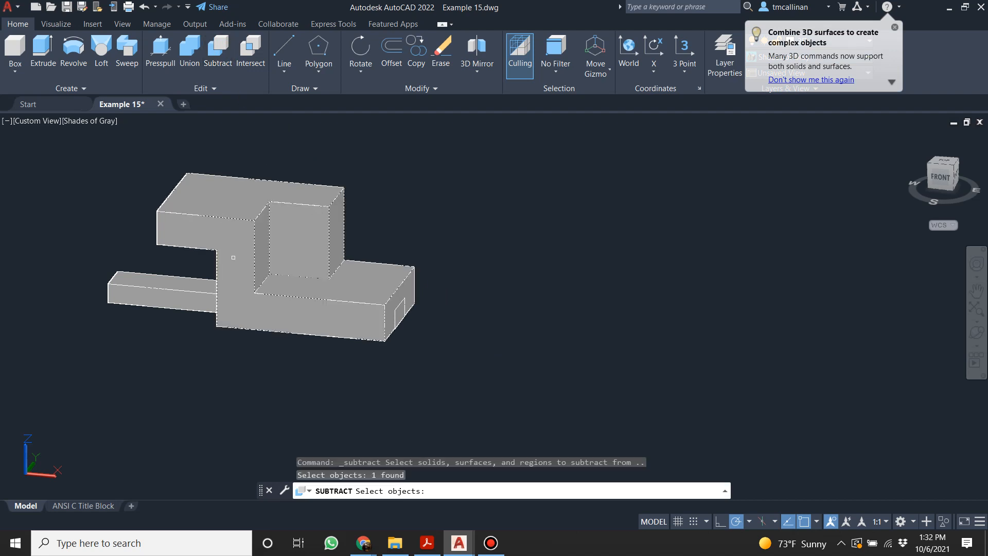
{"action": "key", "text": "Return"}
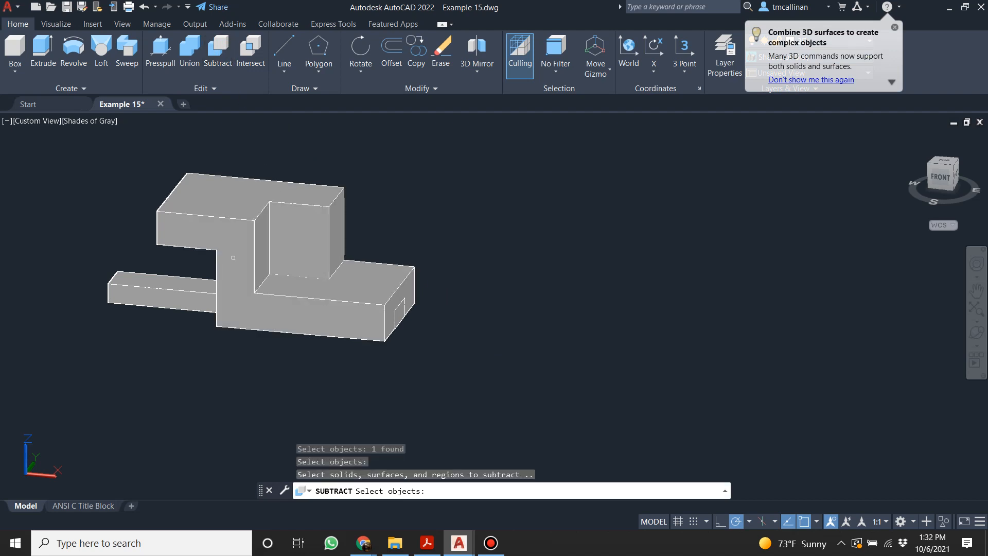
{"action": "left_click", "coordinate": [183, 313]}
{"action": "left_click", "coordinate": [181, 301]}
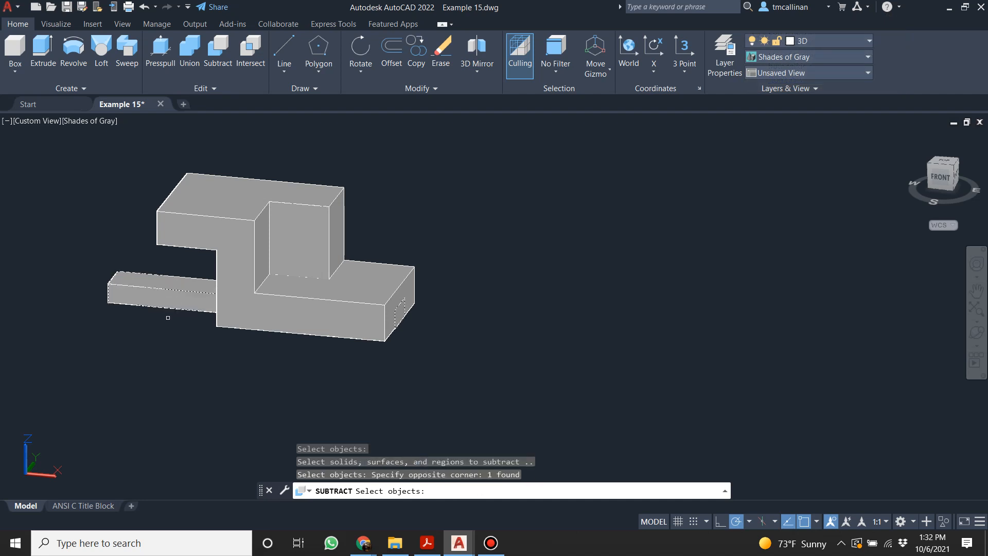
{"action": "key", "text": "Return"}
{"action": "key", "text": "Escape"}
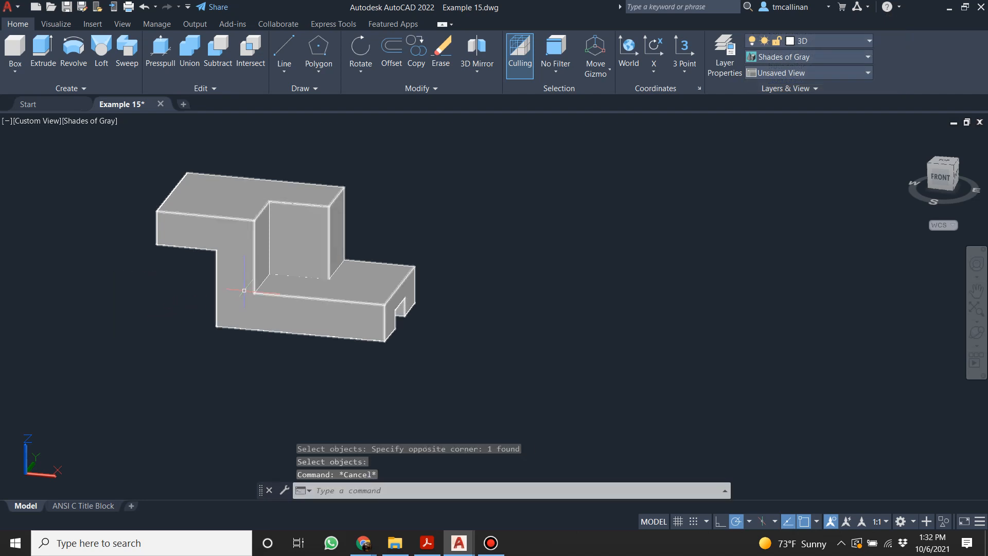
Draw an 8-unit line from the midpoint of the upper step's outer end edge, inward across the top face.
{"action": "middle_click_drag", "start_coordinate": [340, 307], "coordinate": [287, 322], "text": "shift"}
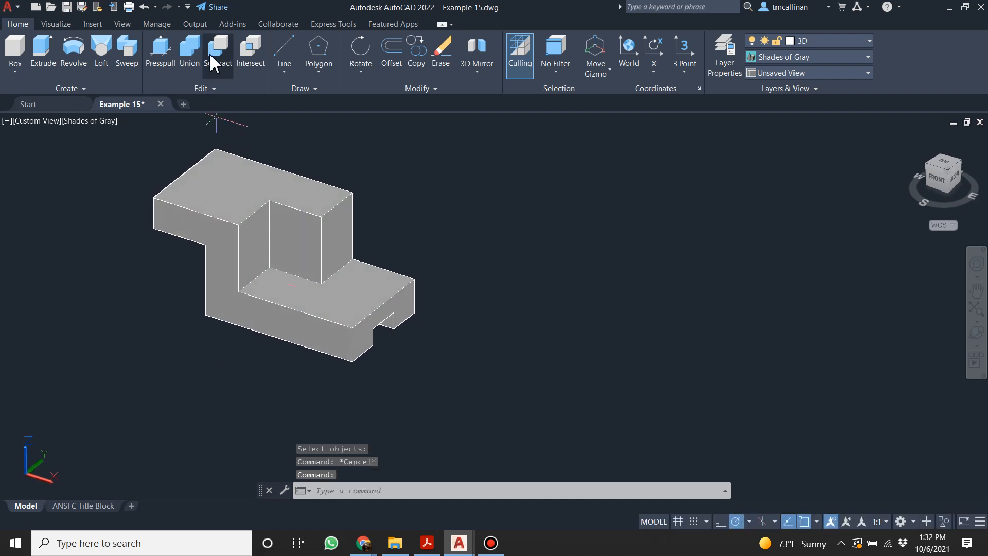
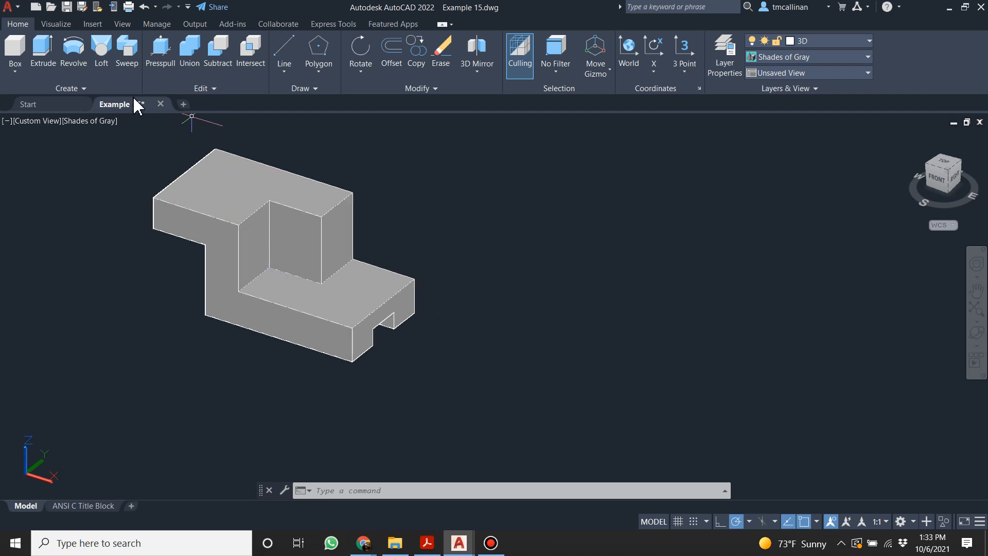
{"action": "middle_click_drag", "start_coordinate": [209, 154], "coordinate": [278, 87], "text": "shift"}
{"action": "left_click", "coordinate": [284, 49]}
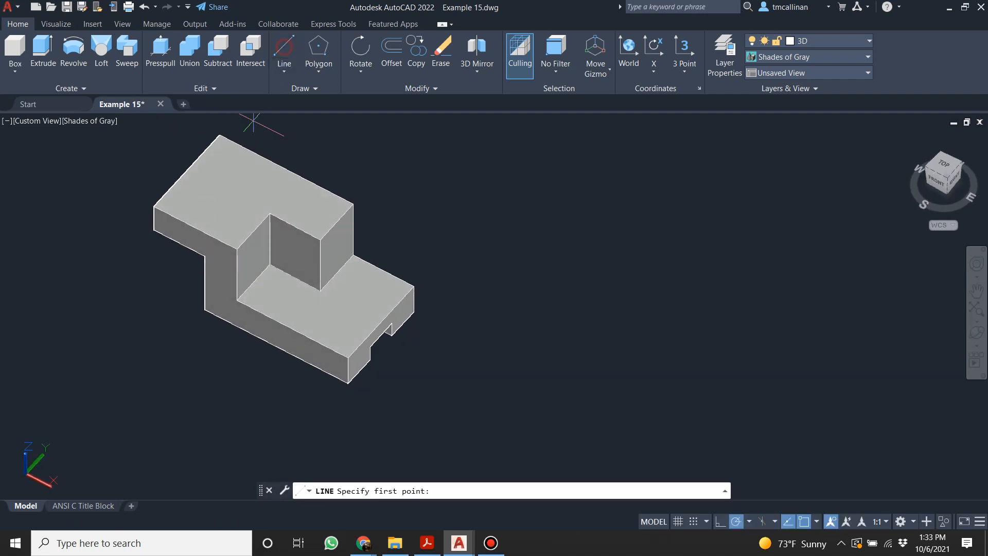
{"action": "scroll", "coordinate": [193, 183], "scroll_direction": "up", "scroll_amount": 2}
{"action": "left_click", "coordinate": [196, 159]}
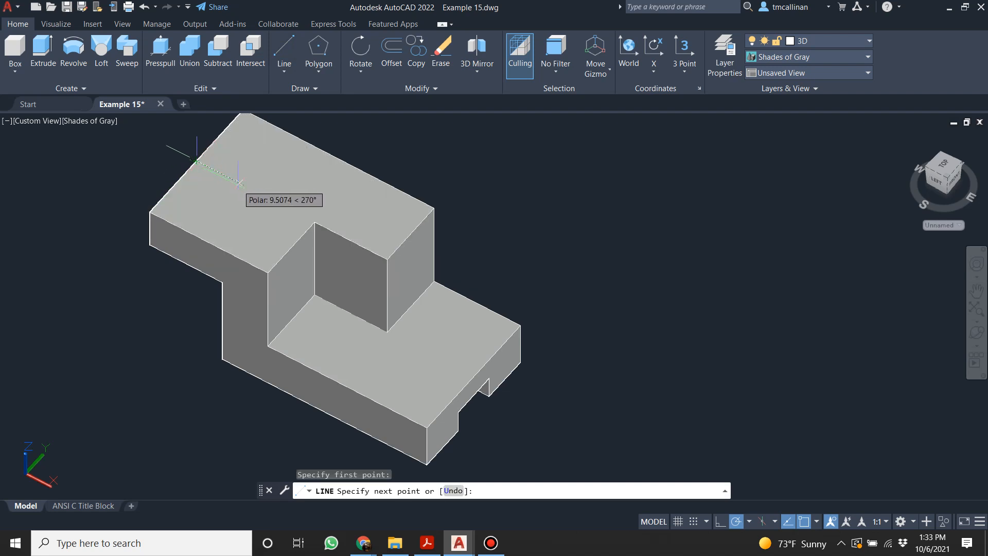
{"action": "type", "text": "8"}
{"action": "key", "text": "Return"}
{"action": "key", "text": "Escape"}
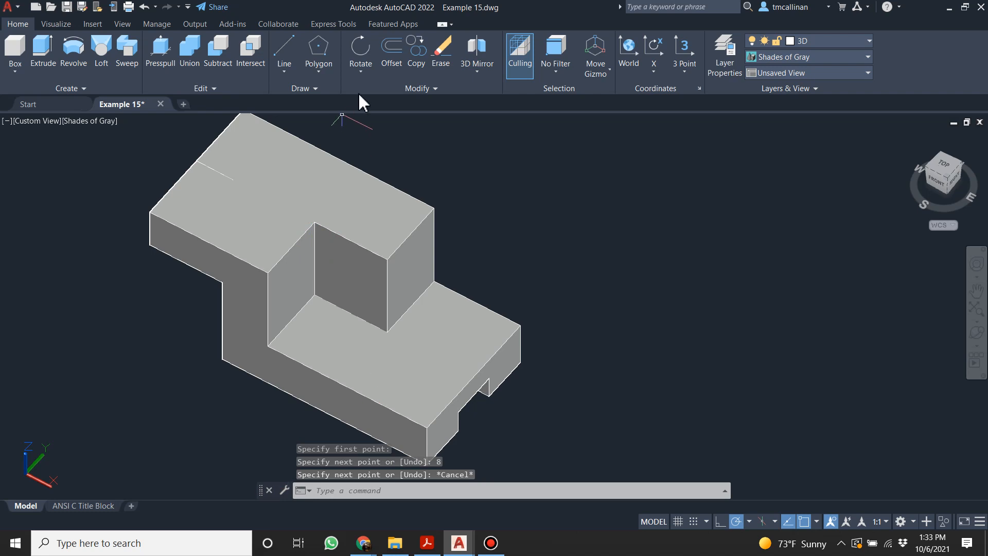
{"action": "left_click", "coordinate": [309, 88]}
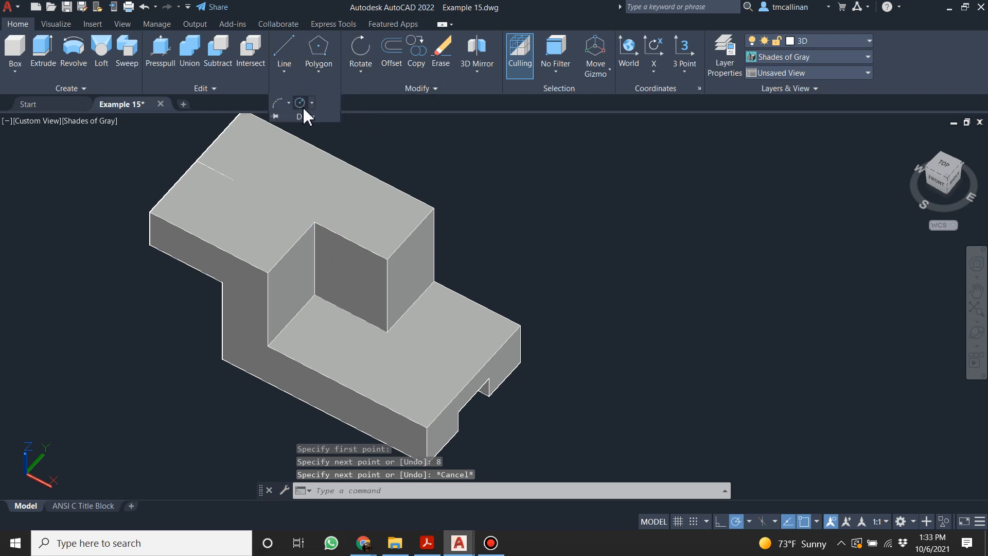
{"action": "left_click", "coordinate": [300, 103]}
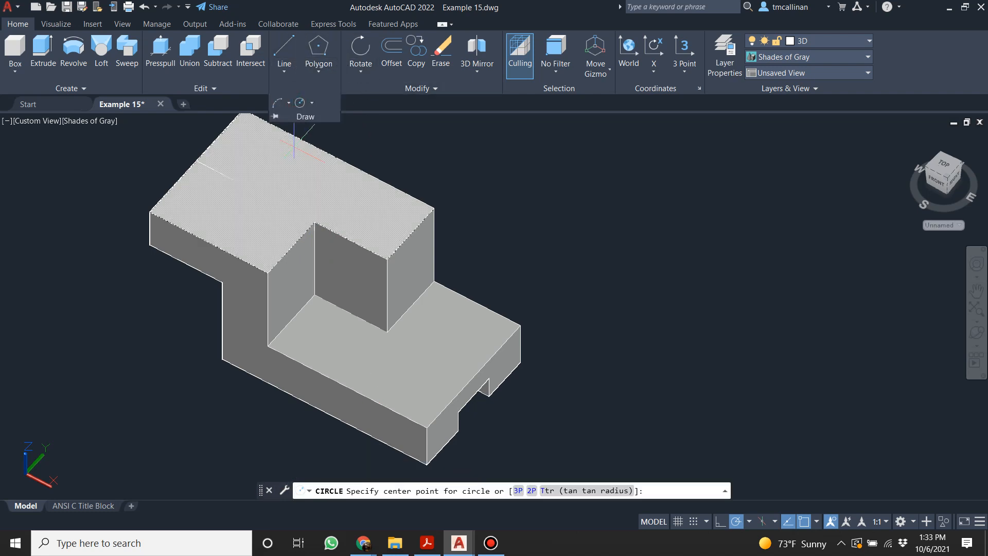
{"action": "left_click", "coordinate": [233, 179]}
{"action": "key", "text": "Escape"}
{"action": "key", "text": "Escape"}
{"action": "key", "text": "Escape"}
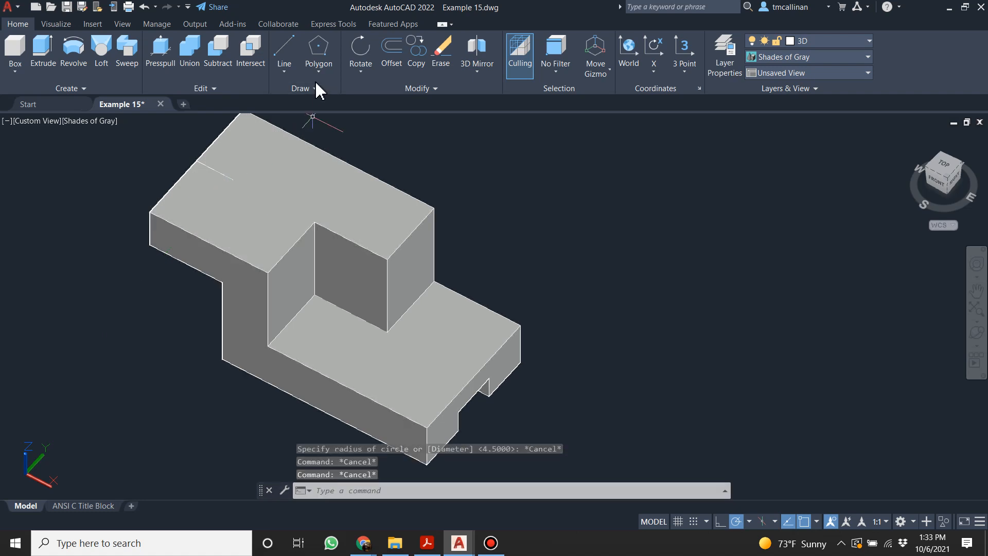
Draw a 9-unit diameter circle on the upper step's top face, centred on the inner end of the 8-unit line.
{"action": "left_click", "coordinate": [315, 89]}
{"action": "left_click", "coordinate": [299, 103]}
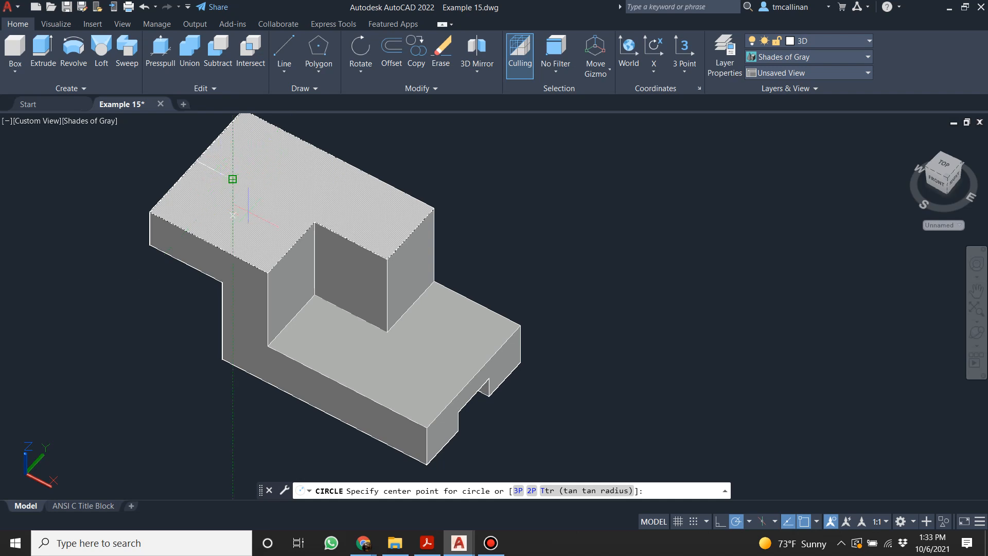
{"action": "left_click", "coordinate": [233, 179]}
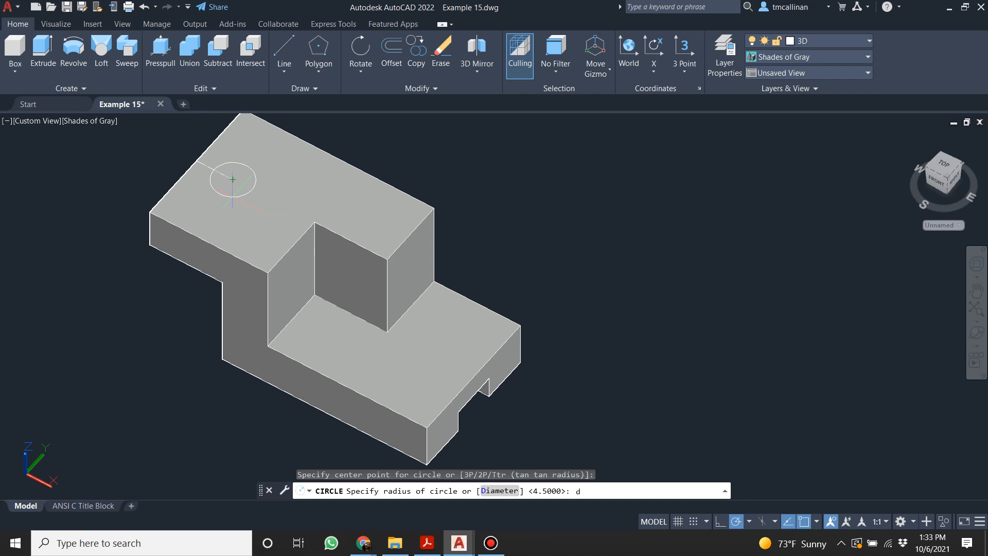
{"action": "key", "text": "Return"}
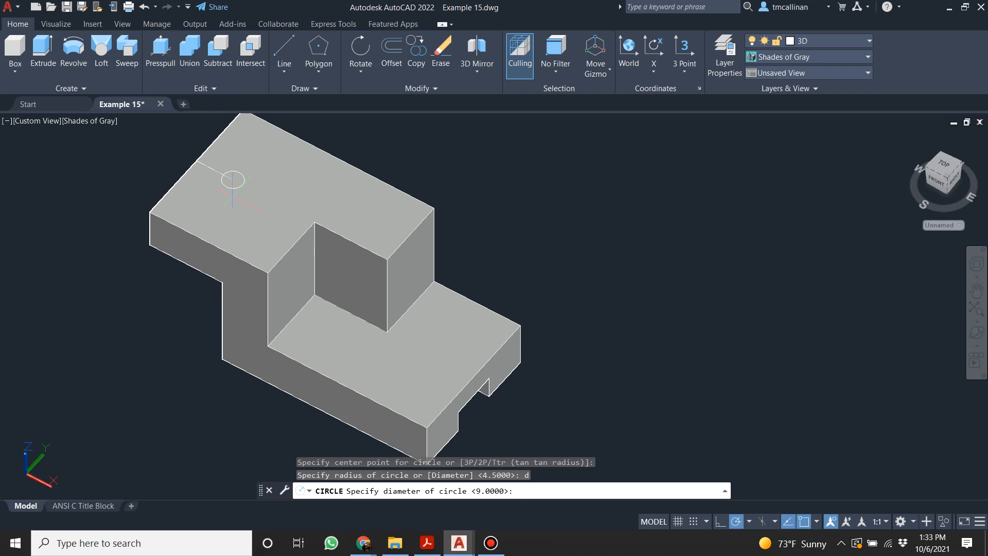
{"action": "key", "text": "Escape"}
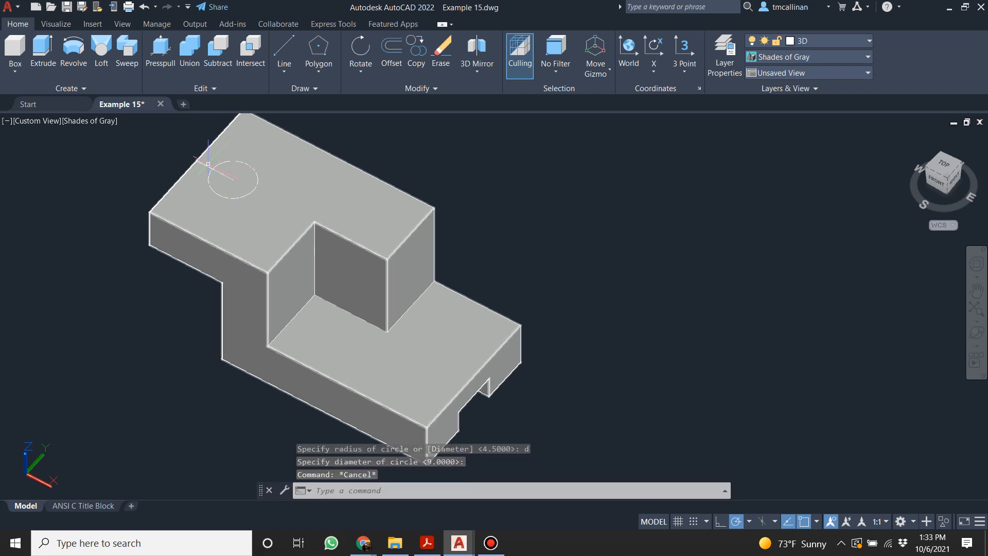
Delete the 8-unit construction line running from the end edge to the circle's centre.
{"action": "left_click", "coordinate": [208, 164]}
{"action": "key", "text": "Escape"}
{"action": "left_click", "coordinate": [205, 161]}
{"action": "key", "text": "Escape"}
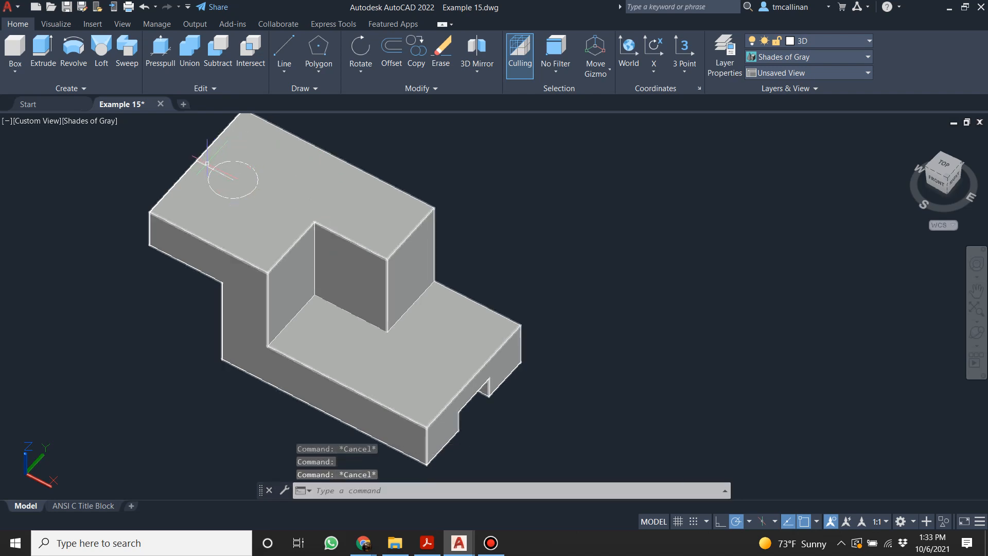
{"action": "left_click", "coordinate": [207, 163]}
{"action": "key", "text": "Delete"}
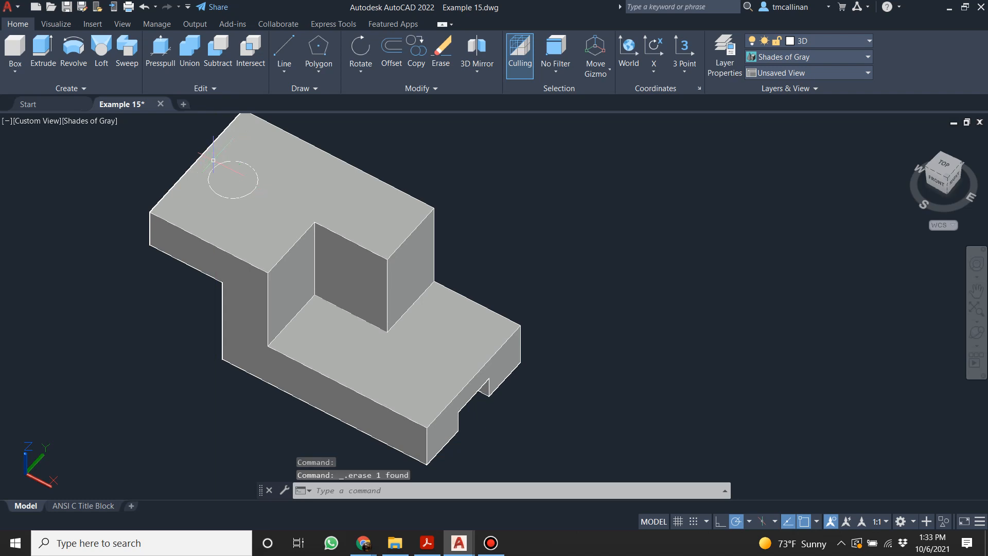
Extrude the circle downward with Presspull through the upper step and well out beyond its underside.
{"action": "left_click", "coordinate": [160, 49]}
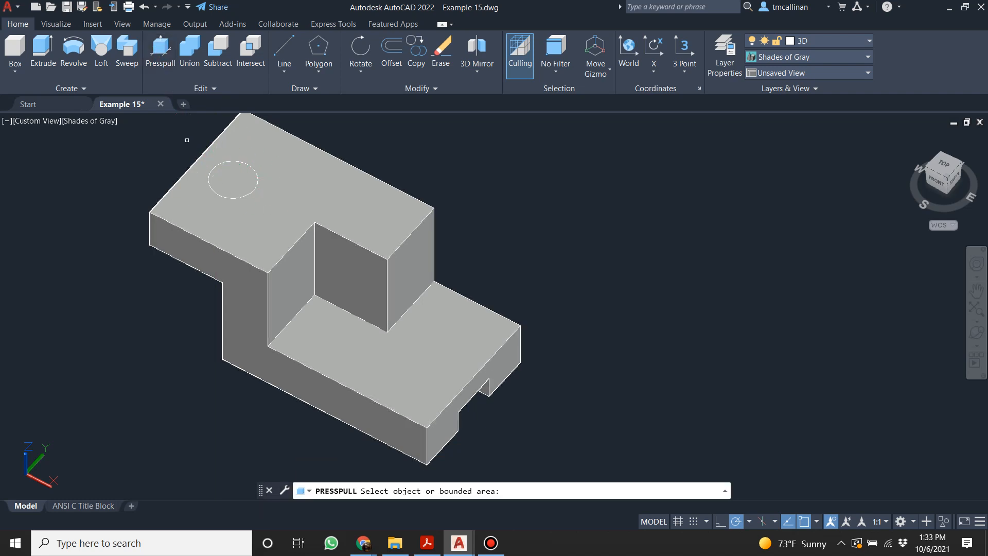
{"action": "left_click", "coordinate": [218, 195]}
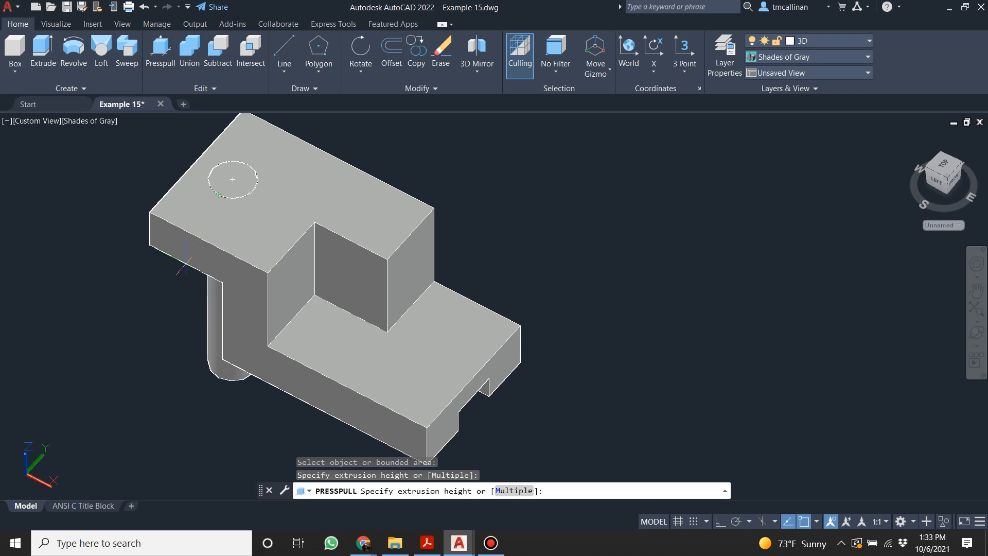
{"action": "left_click", "coordinate": [184, 265]}
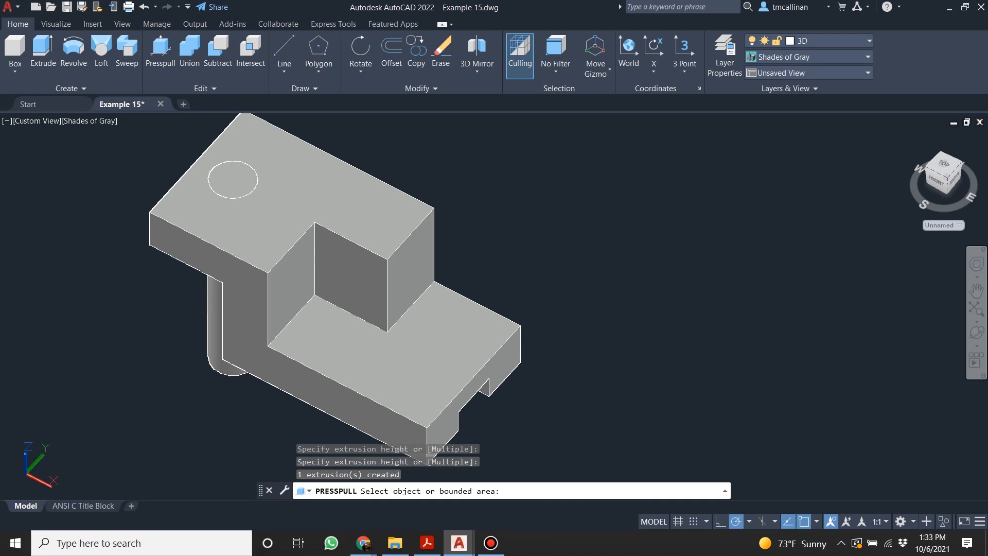
{"action": "key", "text": "Escape"}
{"action": "middle_click_drag", "start_coordinate": [170, 289], "coordinate": [277, 195], "text": "shift"}
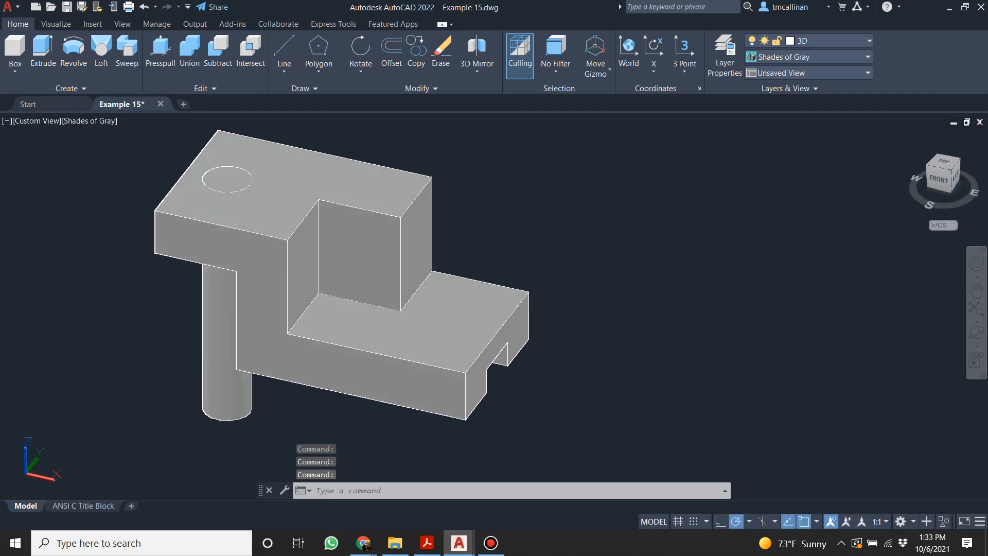
Subtract the extruded cylinder from the stepped solid to cut the through hole in the upper step.
{"action": "left_click", "coordinate": [218, 49]}
{"action": "left_click", "coordinate": [262, 157]}
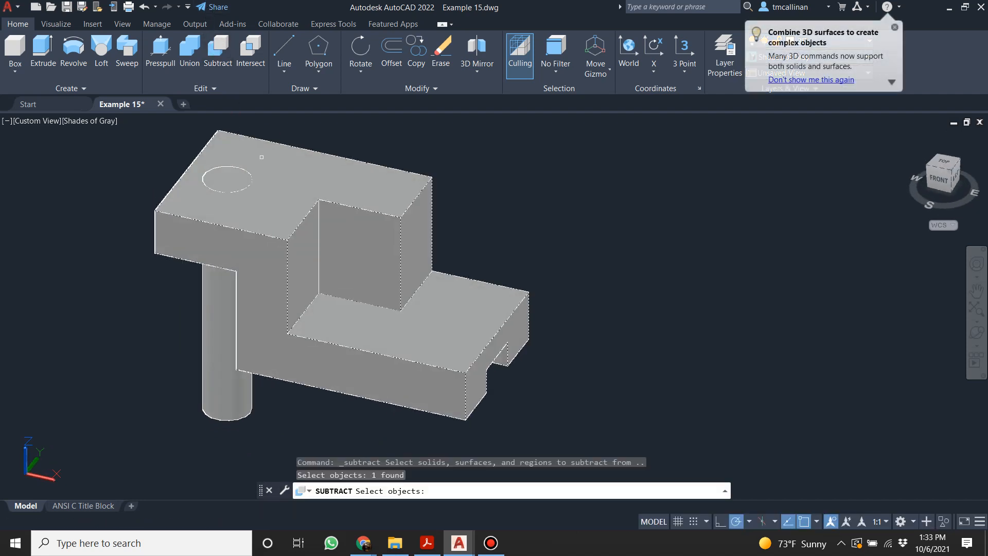
{"action": "key", "text": "Return"}
{"action": "left_click", "coordinate": [207, 367]}
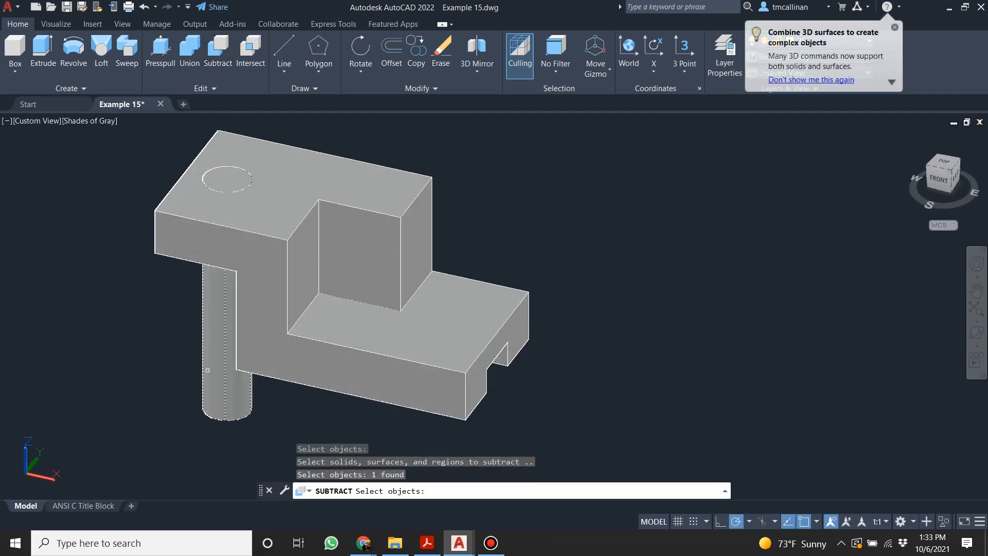
{"action": "key", "text": "Return"}
{"action": "middle_click_drag", "start_coordinate": [156, 262], "coordinate": [188, 292], "text": "shift"}
Examine the solid alongside the 2D views and check it against the Example 15 figure in the exercises PDF.
{"action": "scroll", "coordinate": [215, 250], "scroll_direction": "down", "scroll_amount": 5}
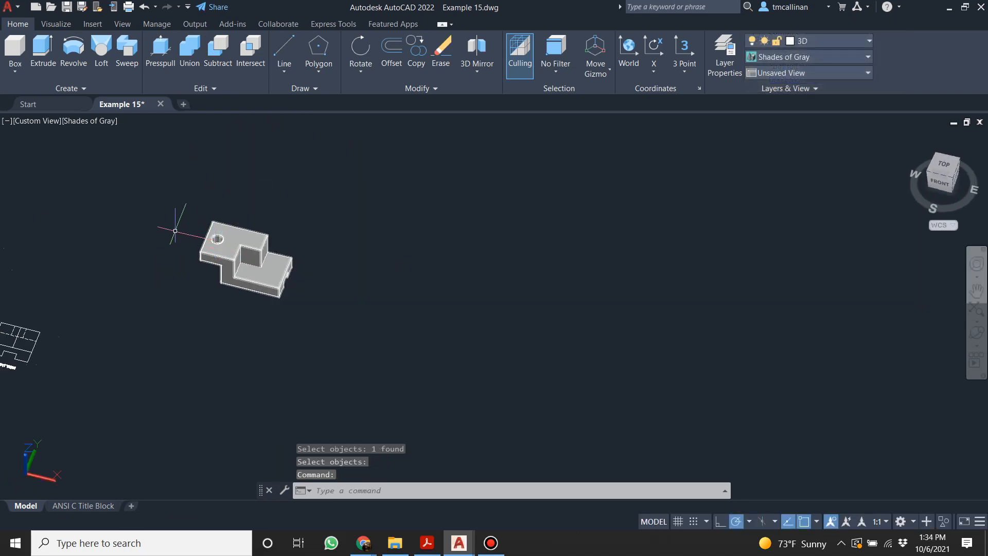
{"action": "scroll", "coordinate": [168, 247], "scroll_direction": "down", "scroll_amount": 3}
{"action": "middle_click_drag", "start_coordinate": [144, 256], "coordinate": [228, 257]}
{"action": "scroll", "coordinate": [194, 263], "scroll_direction": "up", "scroll_amount": 1}
{"action": "scroll", "coordinate": [193, 262], "scroll_direction": "up", "scroll_amount": 2}
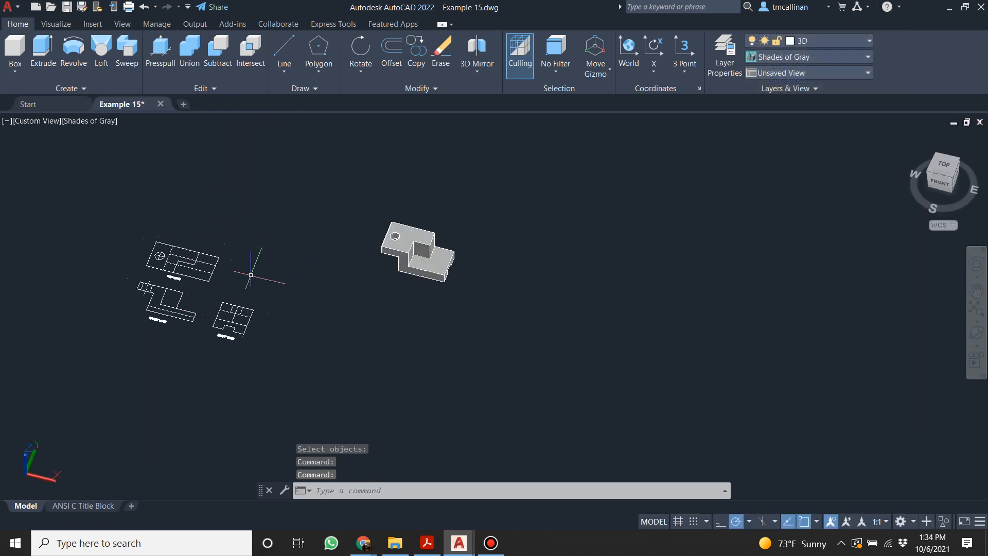
{"action": "left_click", "coordinate": [430, 545]}
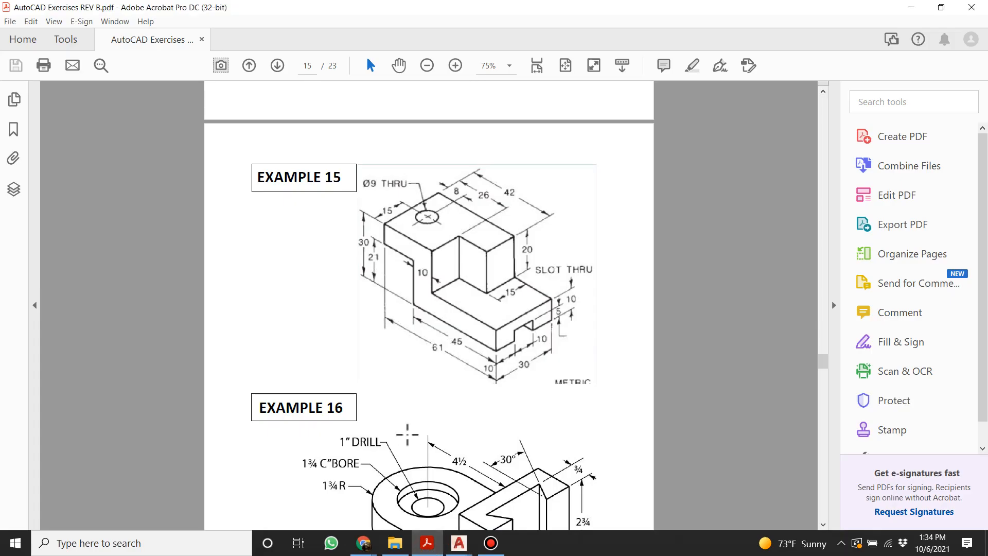
{"action": "left_click", "coordinate": [459, 543]}
{"action": "left_click", "coordinate": [440, 505]}
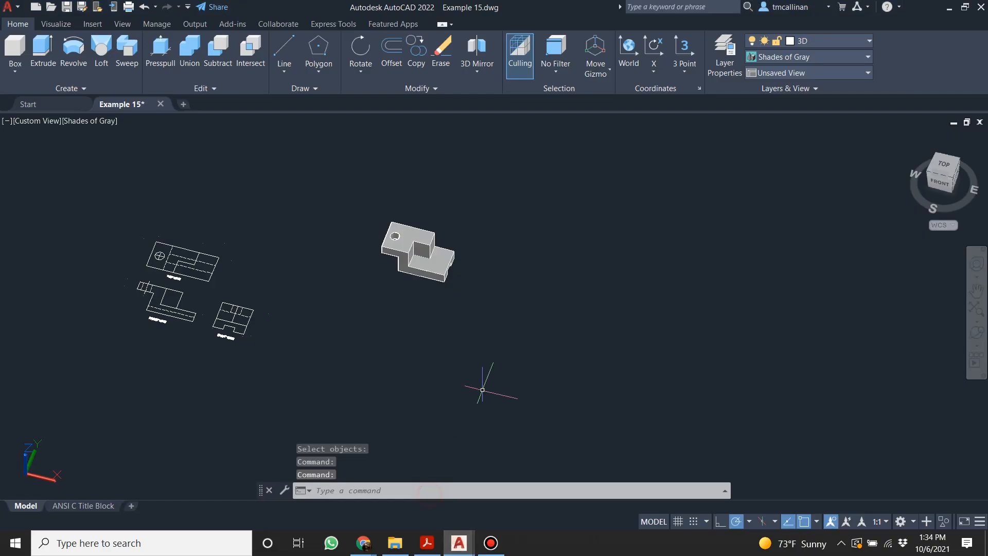
Bring the three 2D views and the solid into view together and save the Example 15 drawing.
{"action": "scroll", "coordinate": [326, 245], "scroll_direction": "up", "scroll_amount": 2}
{"action": "middle_click_drag", "start_coordinate": [326, 282], "coordinate": [441, 232]}
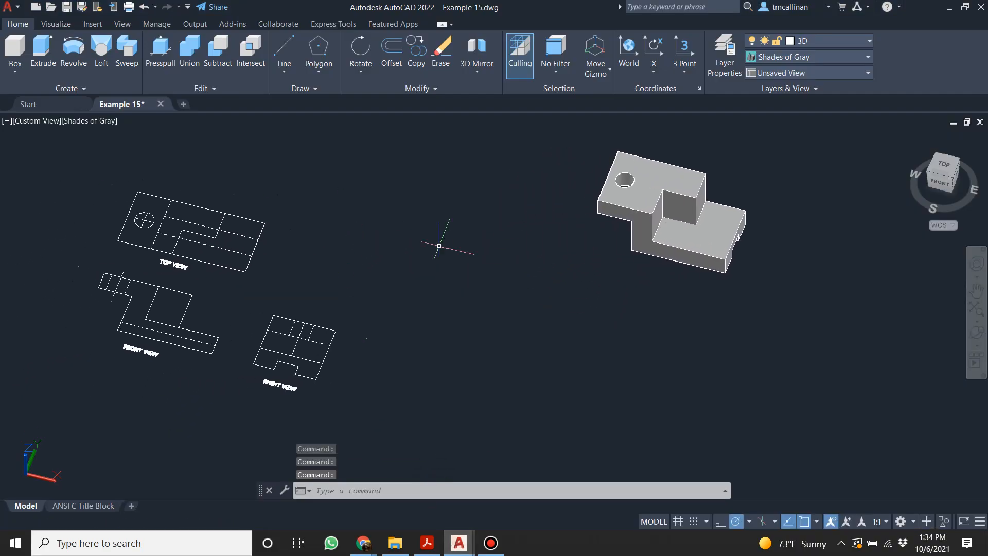
{"action": "scroll", "coordinate": [440, 239], "scroll_direction": "down", "scroll_amount": 2}
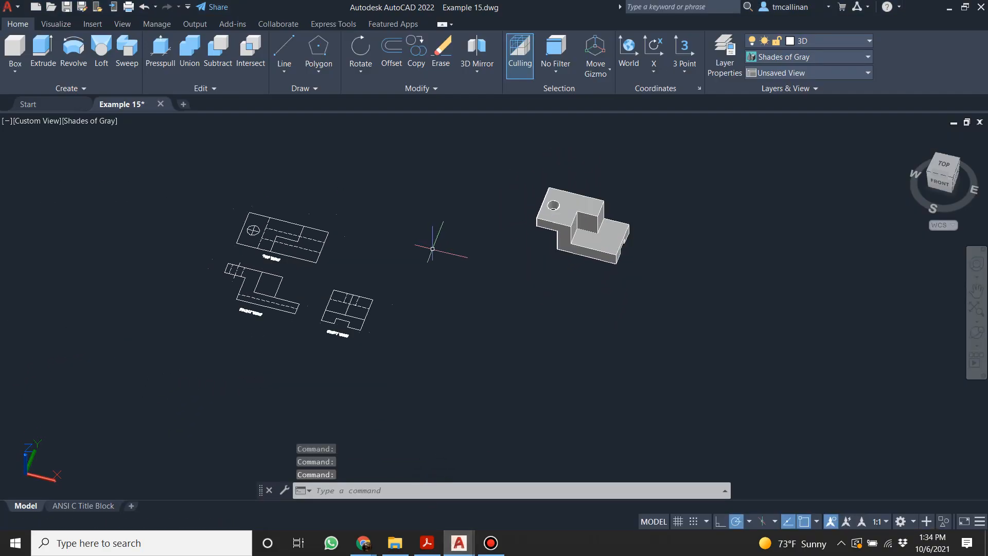
{"action": "left_click", "coordinate": [67, 6]}
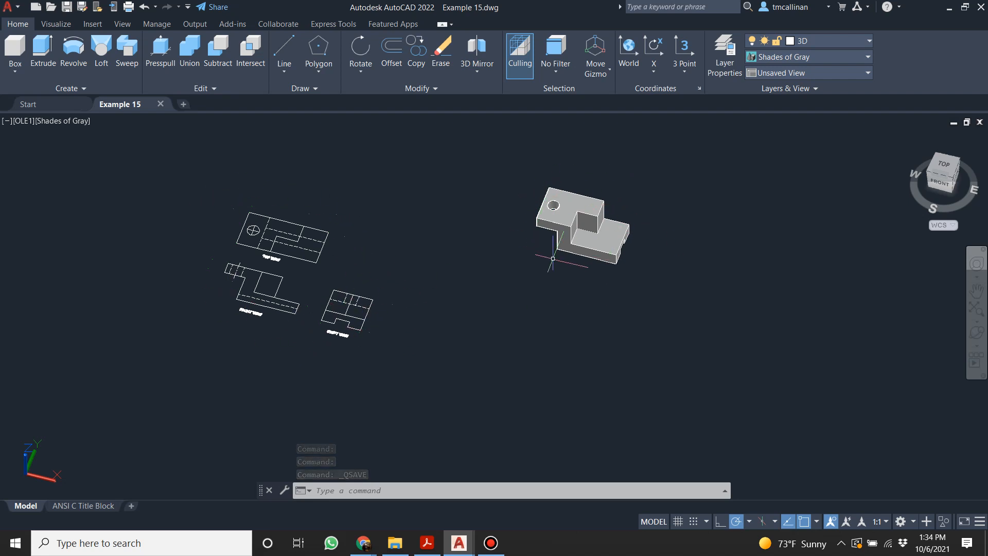
Switch to the ANSI C Title Block layout and examine the title block's fields and its empty logo area.
{"action": "left_click", "coordinate": [87, 506]}
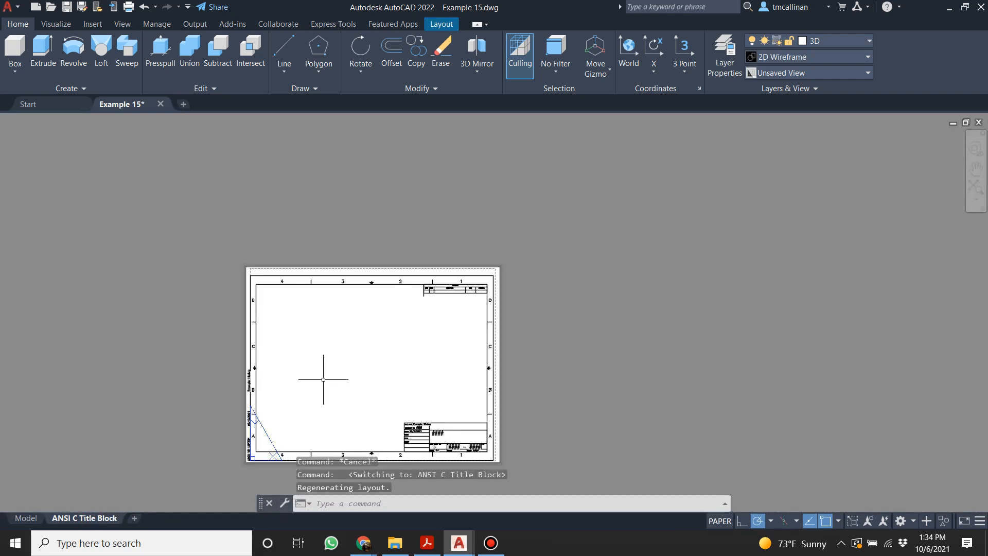
{"action": "scroll", "coordinate": [409, 442], "scroll_direction": "up", "scroll_amount": 8}
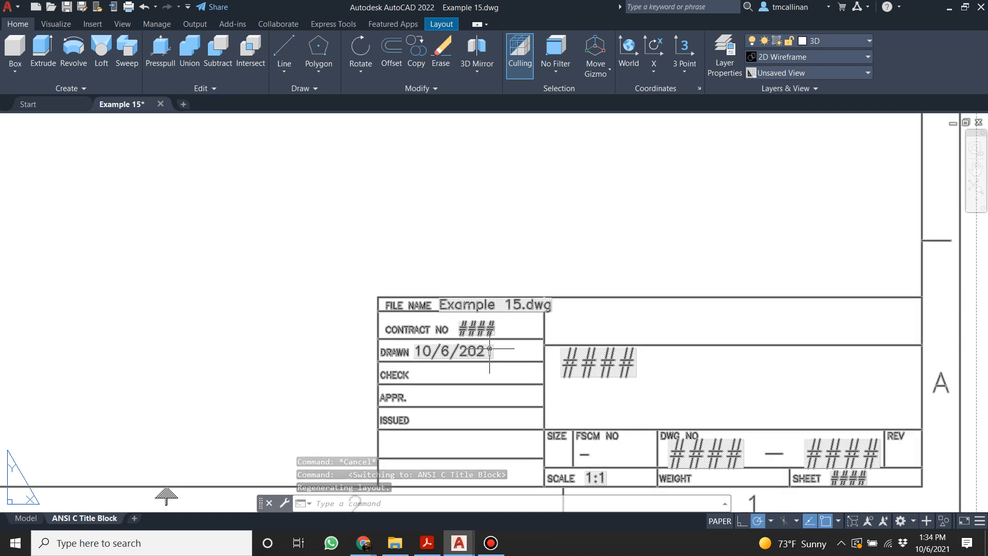
{"action": "scroll", "coordinate": [489, 348], "scroll_direction": "down", "scroll_amount": 4}
{"action": "scroll", "coordinate": [644, 362], "scroll_direction": "up", "scroll_amount": 4}
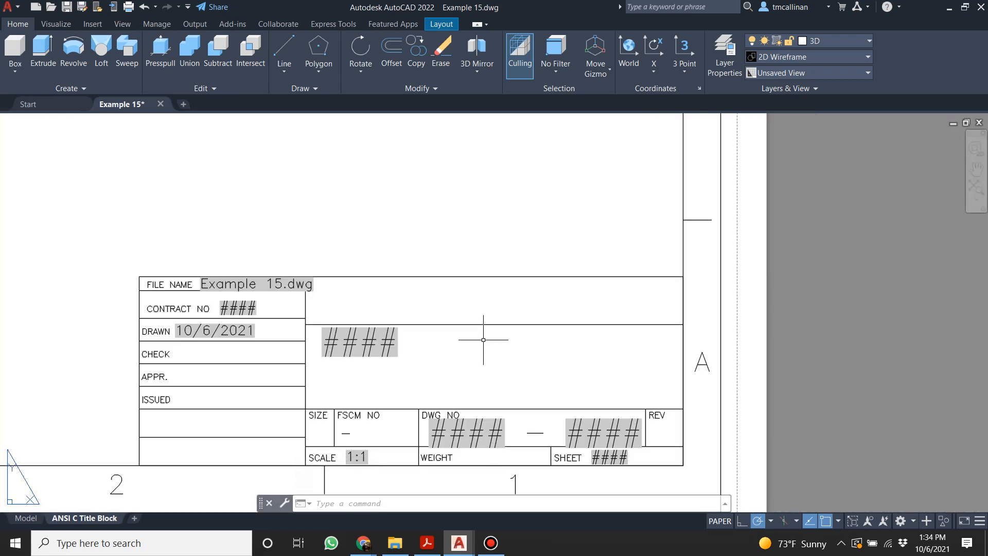
{"action": "scroll", "coordinate": [420, 336], "scroll_direction": "down", "scroll_amount": 4}
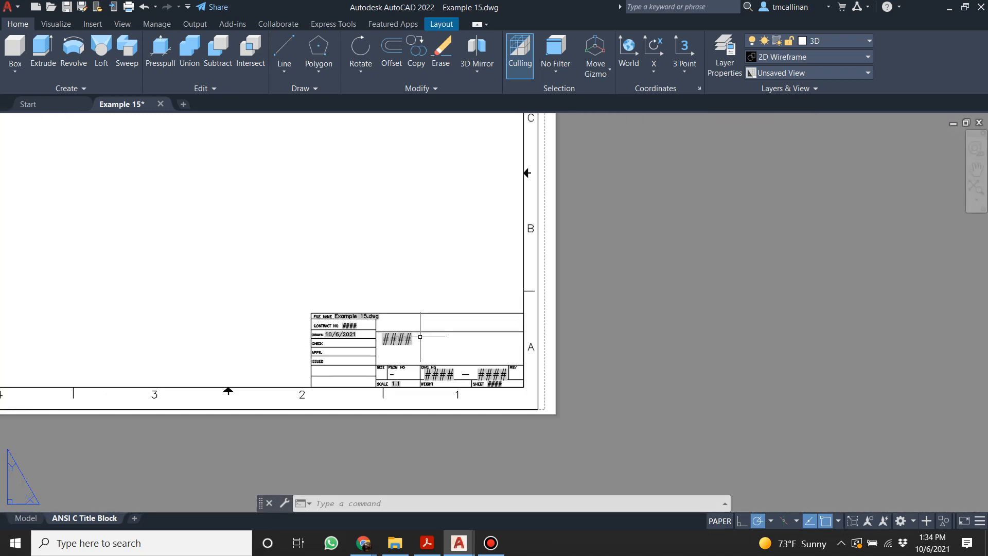
{"action": "scroll", "coordinate": [418, 334], "scroll_direction": "up", "scroll_amount": 4}
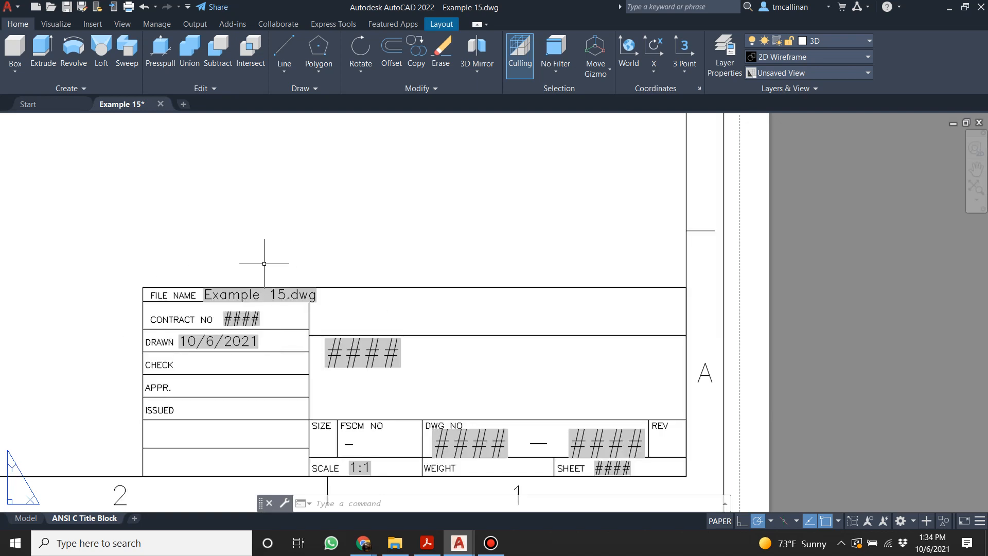
{"action": "scroll", "coordinate": [268, 348], "scroll_direction": "down", "scroll_amount": 2}
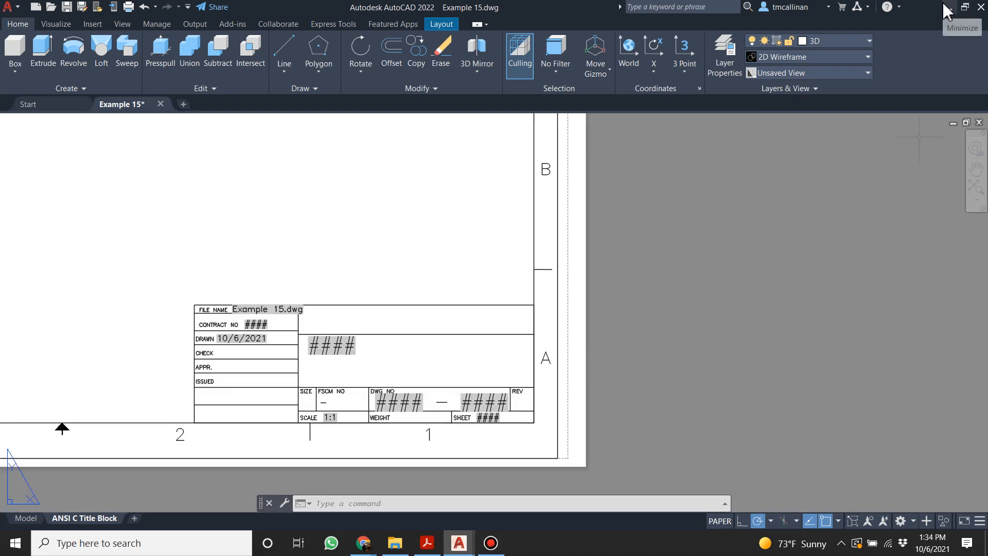
Switch to Chrome and search Google for "aacc logo", showing the image results.
{"action": "mouse_move", "coordinate": [363, 542]}
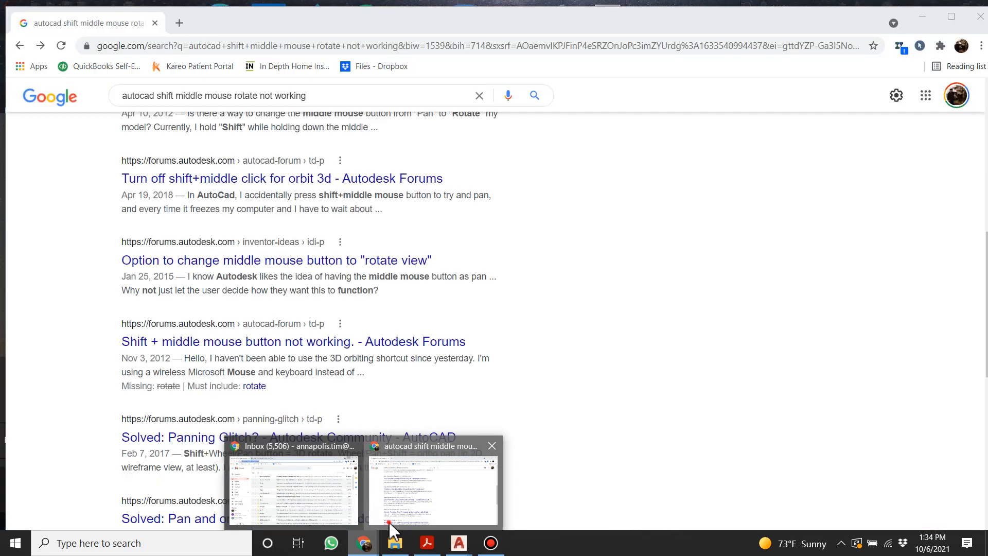
{"action": "left_click", "coordinate": [389, 524]}
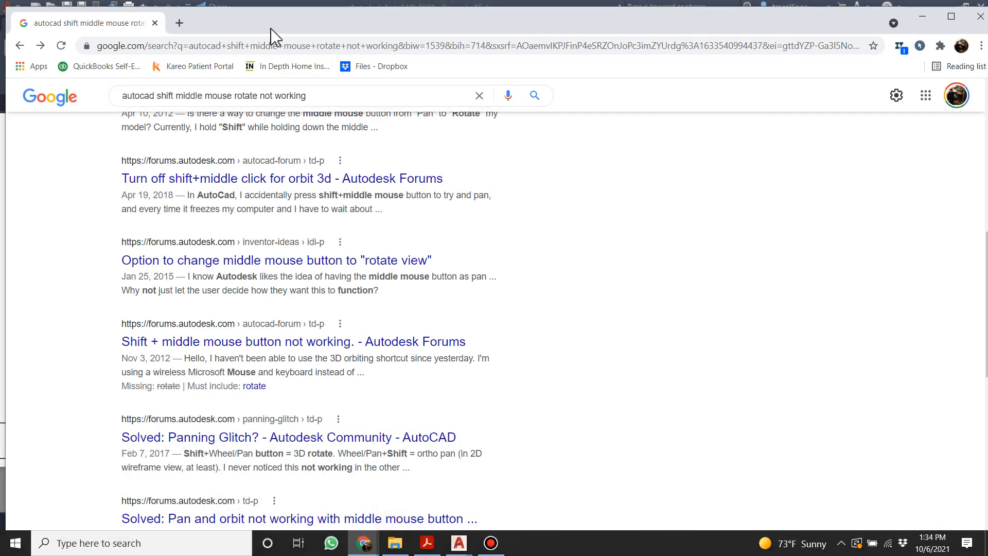
{"action": "left_click", "coordinate": [257, 46]}
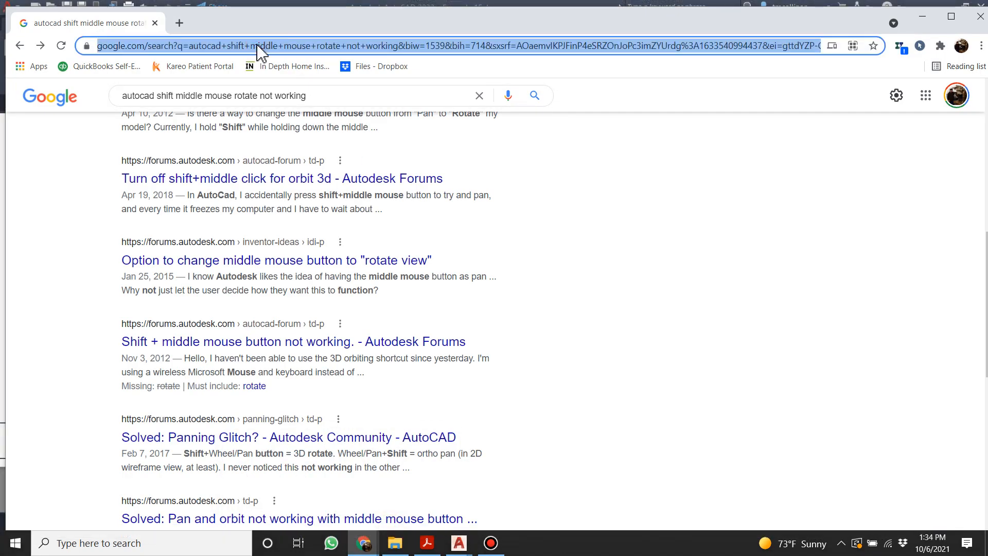
{"action": "type", "text": "aacc "}
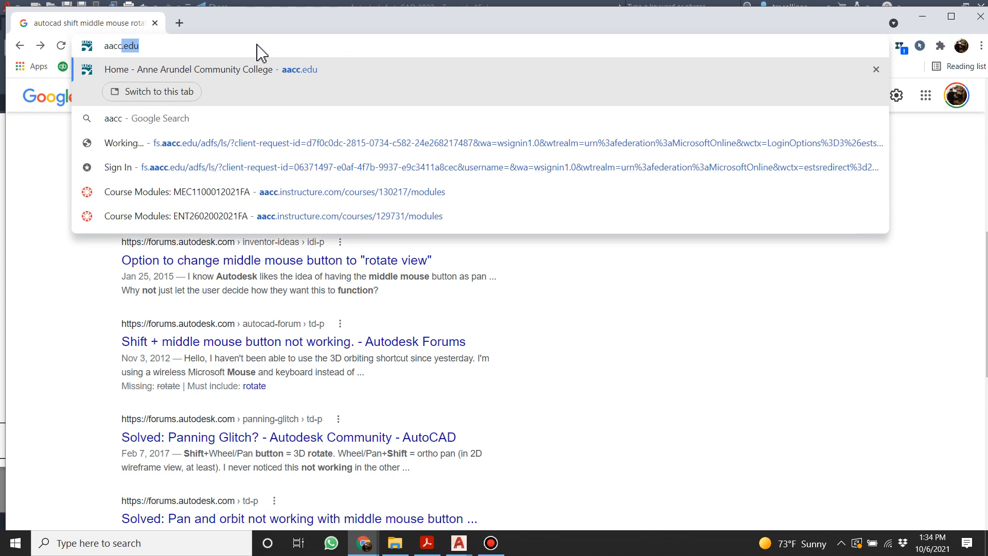
{"action": "type", "text": "logo"}
{"action": "key", "text": "Return"}
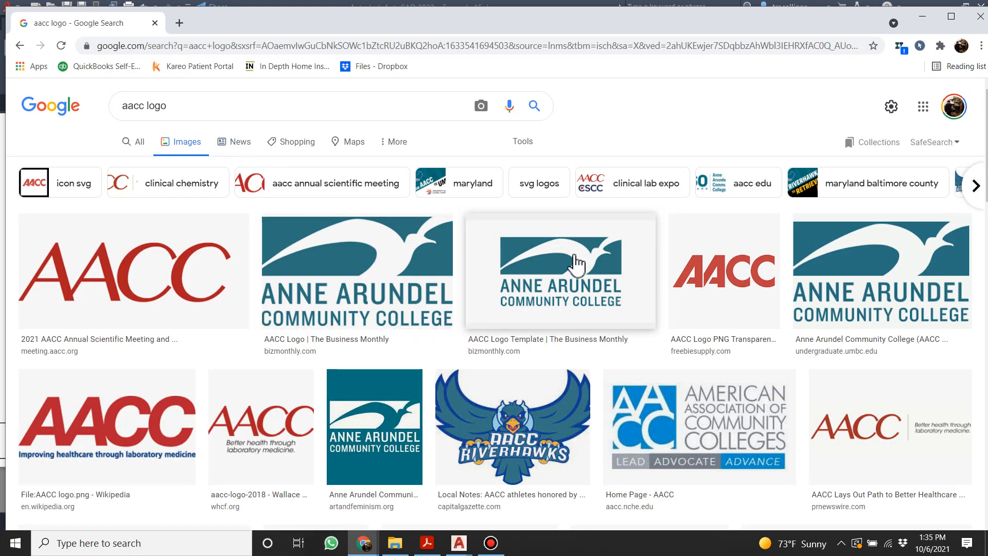
Save the AACC Logo Template image as the PNG file AACC-Logo-Template in the Desktop folder AutoCAD videos.
{"action": "left_click_drag", "start_coordinate": [577, 263], "coordinate": [456, 245]}
{"action": "left_click", "coordinate": [501, 303]}
{"action": "right_click", "coordinate": [739, 214]}
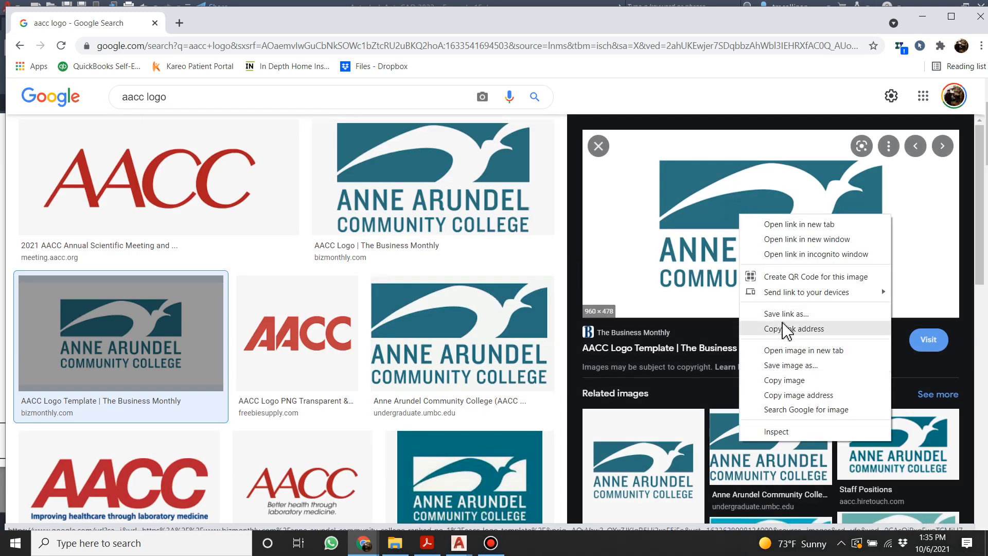
{"action": "left_click", "coordinate": [785, 364]}
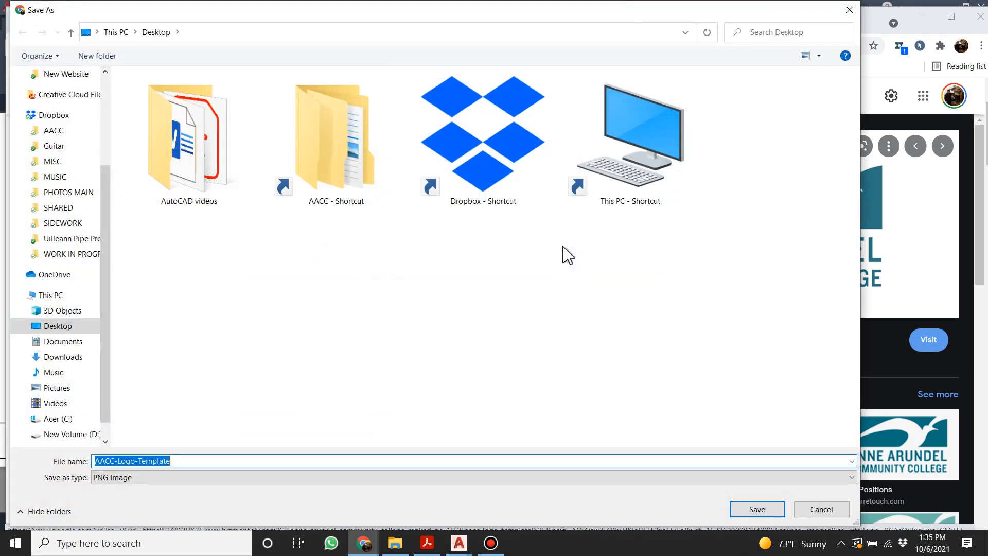
{"action": "double_click", "coordinate": [186, 144]}
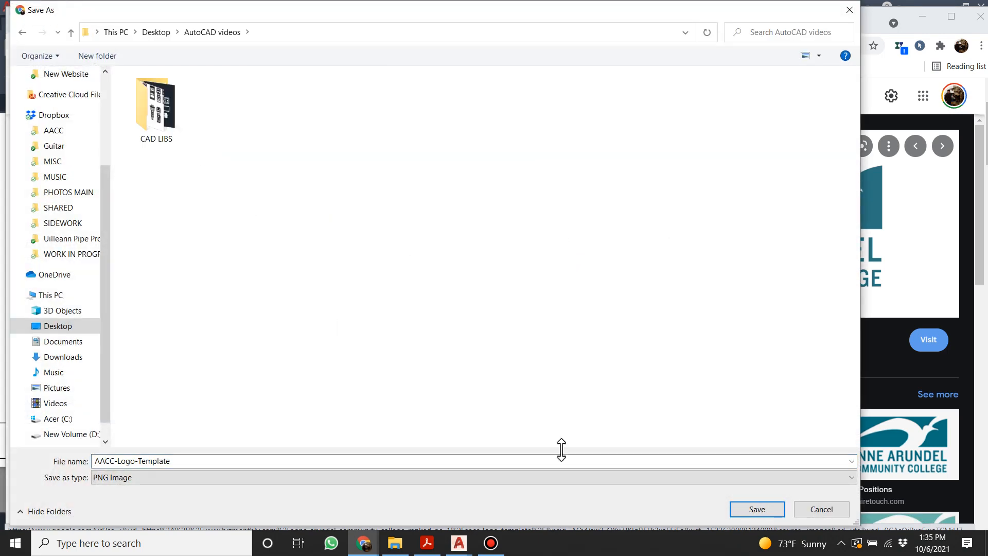
{"action": "left_click", "coordinate": [759, 510]}
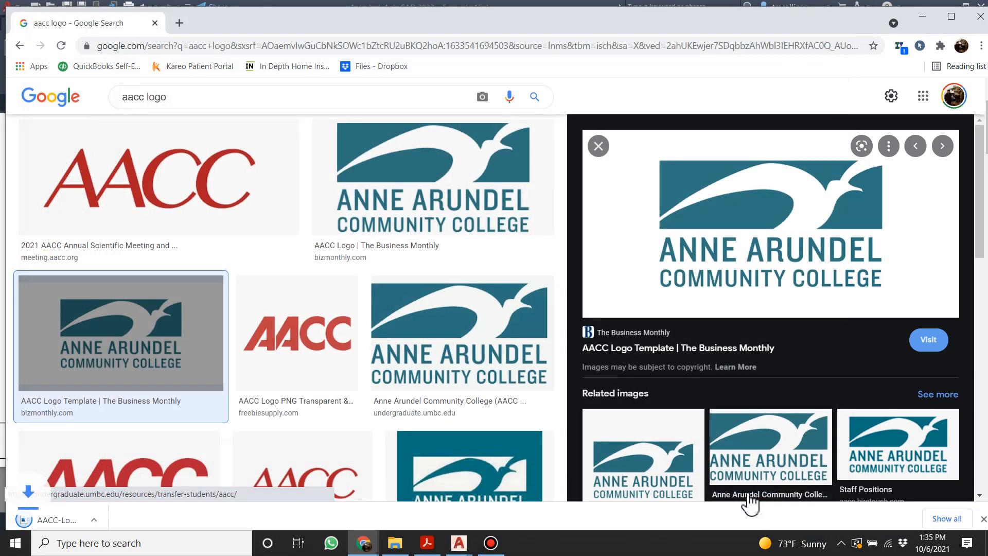
Switch back to AutoCAD and choose AACC-Logo-Template from the Desktop folder AutoCAD videos as the image to attach.
{"action": "mouse_move", "coordinate": [460, 546]}
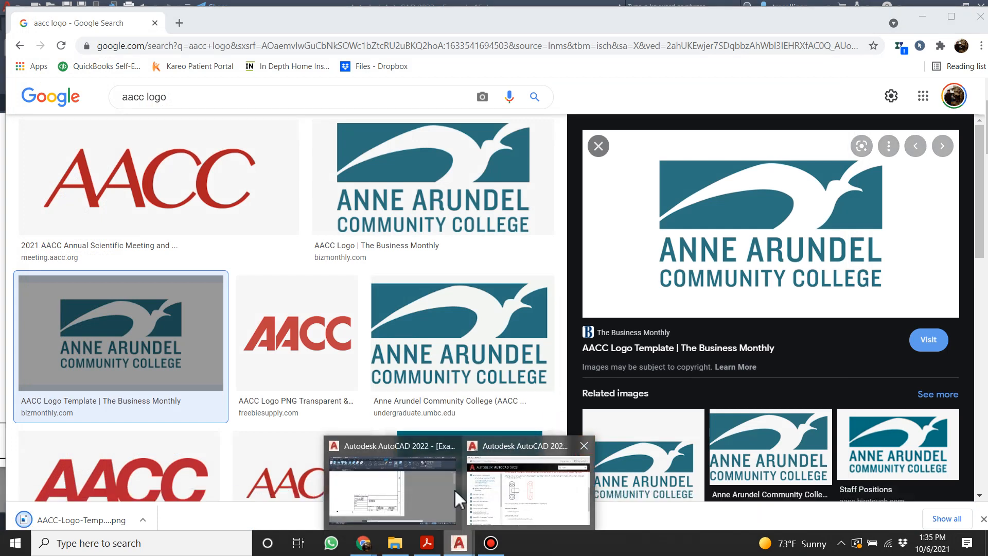
{"action": "left_click", "coordinate": [393, 485]}
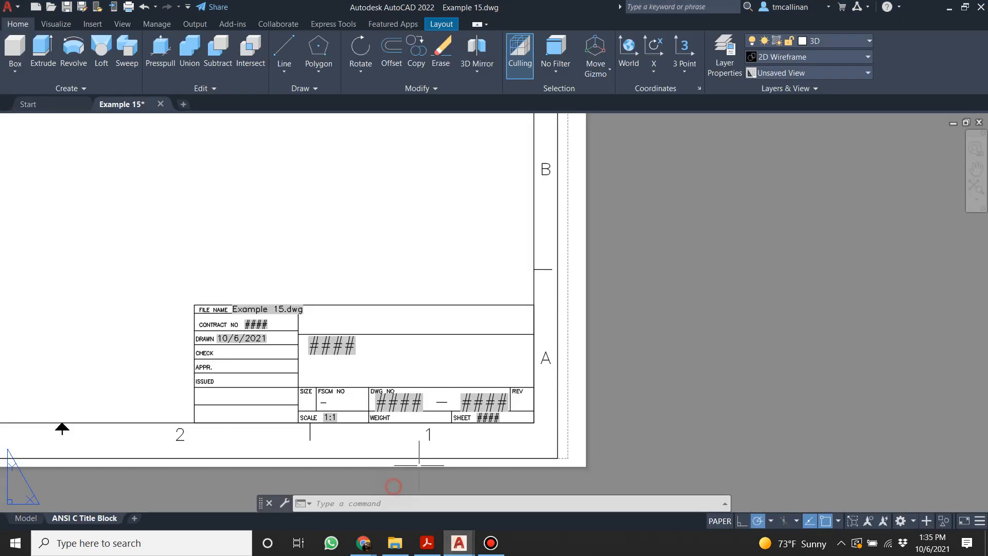
{"action": "left_click", "coordinate": [93, 25]}
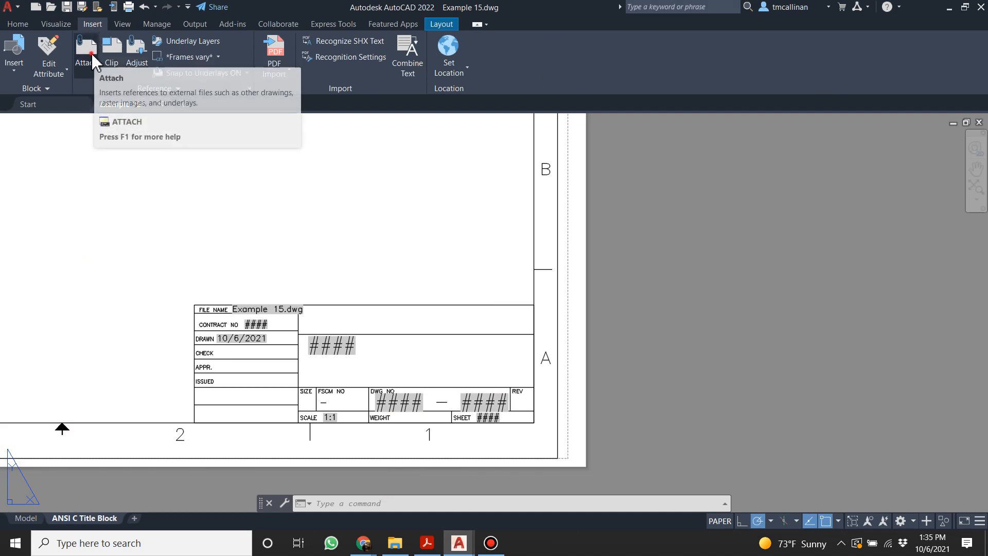
{"action": "left_click", "coordinate": [91, 52]}
{"action": "left_click", "coordinate": [315, 237]}
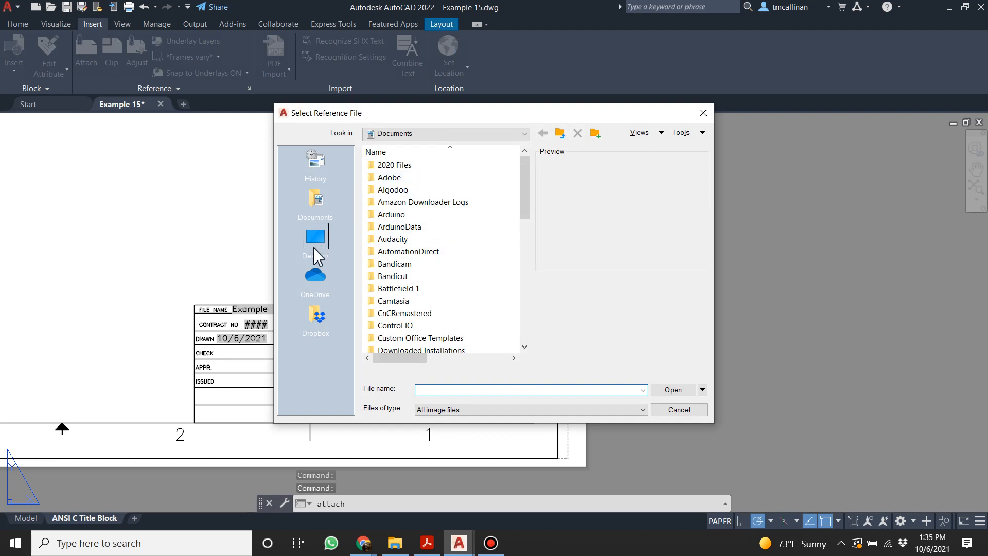
{"action": "double_click", "coordinate": [414, 252]}
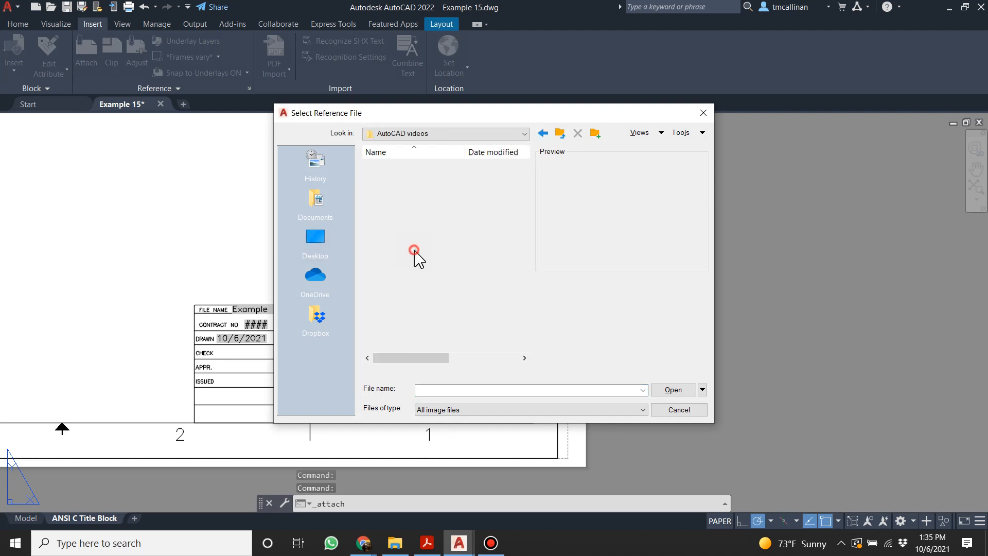
{"action": "double_click", "coordinate": [406, 179]}
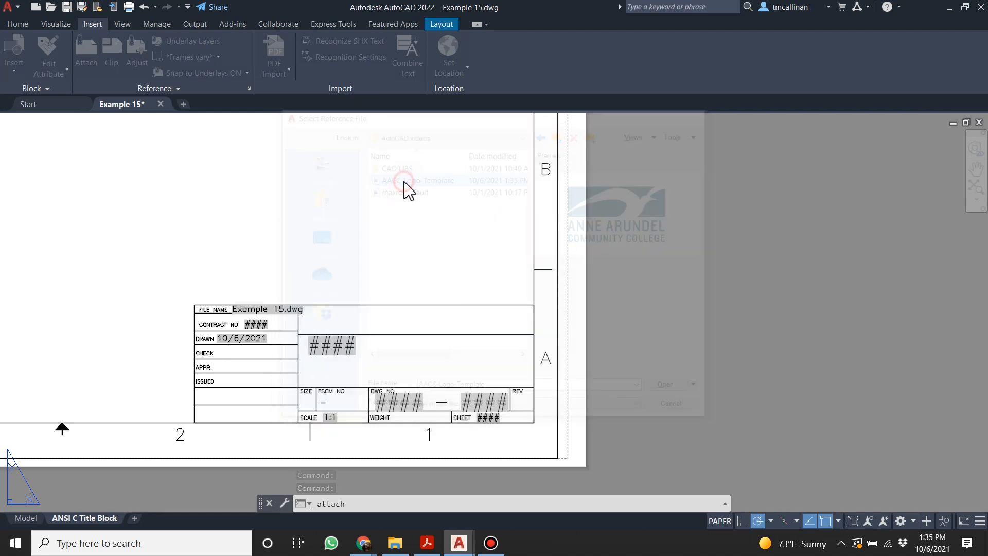
Place the attached logo image in the empty sheet area above the title block, sizing it freehand.
{"action": "left_click", "coordinate": [507, 364]}
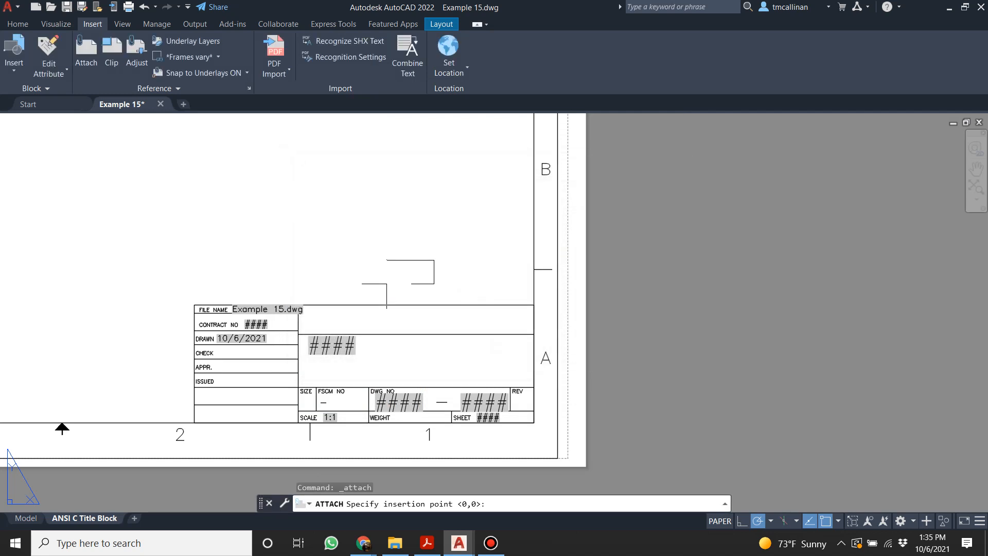
{"action": "scroll", "coordinate": [384, 283], "scroll_direction": "down", "scroll_amount": 4}
{"action": "left_click", "coordinate": [327, 249]}
{"action": "left_click", "coordinate": [378, 267]}
{"action": "scroll", "coordinate": [356, 246], "scroll_direction": "up", "scroll_amount": 4}
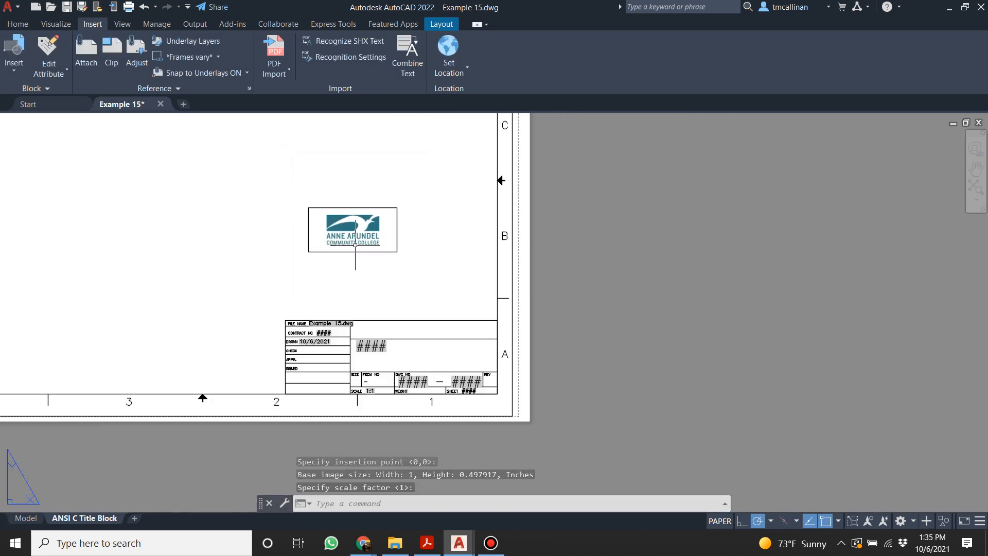
{"action": "scroll", "coordinate": [416, 323], "scroll_direction": "down", "scroll_amount": 3}
{"action": "key", "text": "Escape"}
{"action": "key", "text": "Escape"}
{"action": "key", "text": "Escape"}
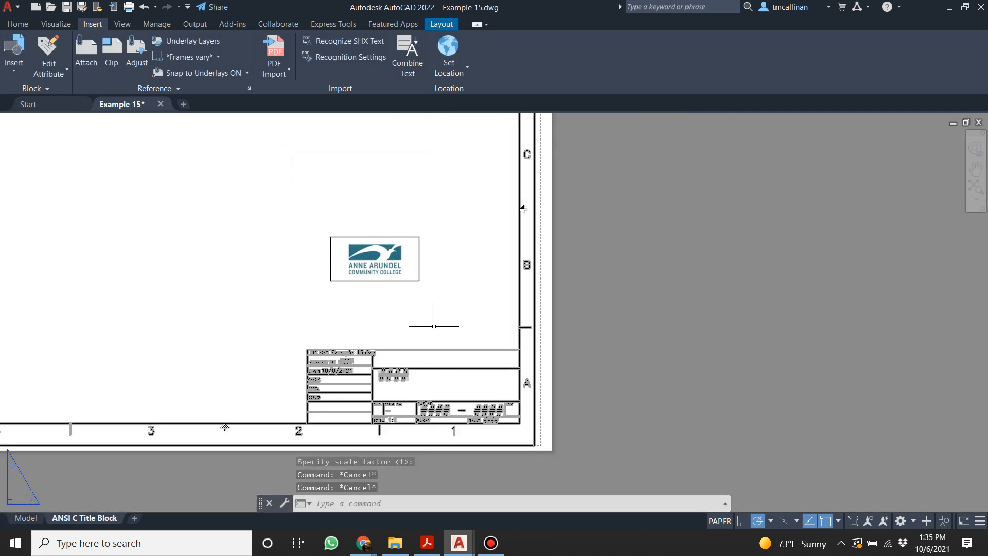
{"action": "left_click", "coordinate": [450, 368]}
{"action": "scroll", "coordinate": [470, 377], "scroll_direction": "up", "scroll_amount": 4}
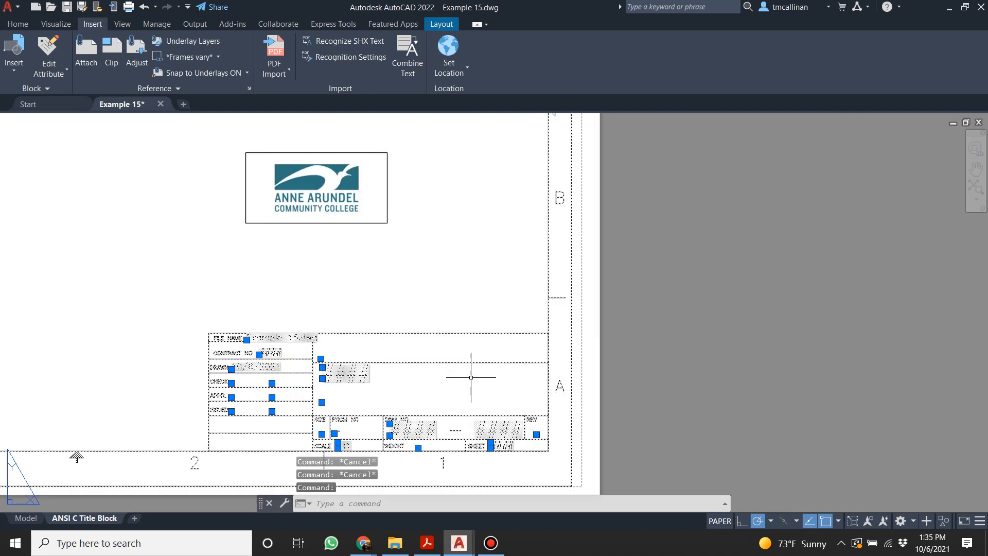
{"action": "scroll", "coordinate": [448, 369], "scroll_direction": "down", "scroll_amount": 2}
{"action": "key", "text": "Escape"}
{"action": "scroll", "coordinate": [415, 349], "scroll_direction": "down", "scroll_amount": 2}
{"action": "scroll", "coordinate": [412, 347], "scroll_direction": "up", "scroll_amount": 4}
{"action": "left_click", "coordinate": [400, 362]}
{"action": "right_click", "coordinate": [400, 363]}
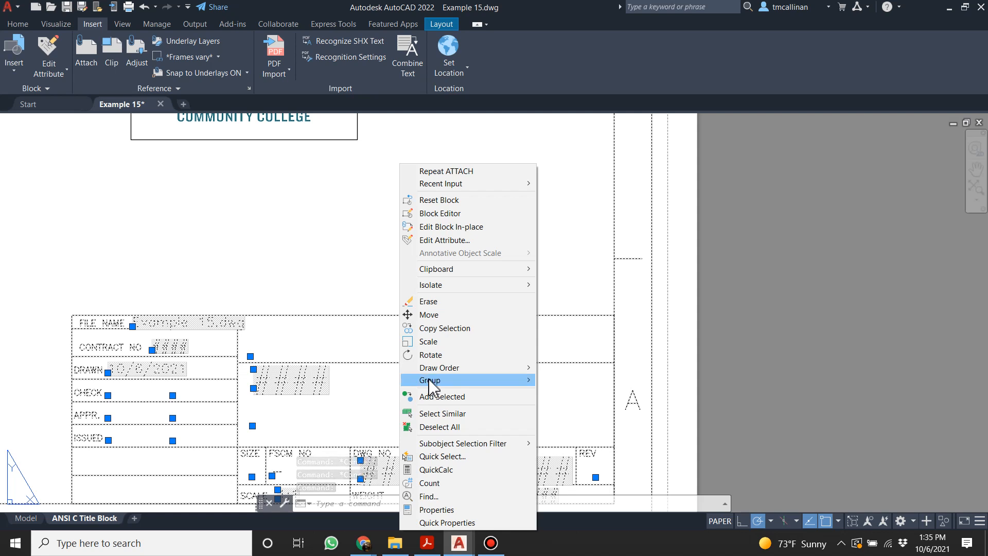
{"action": "mouse_move", "coordinate": [429, 383]}
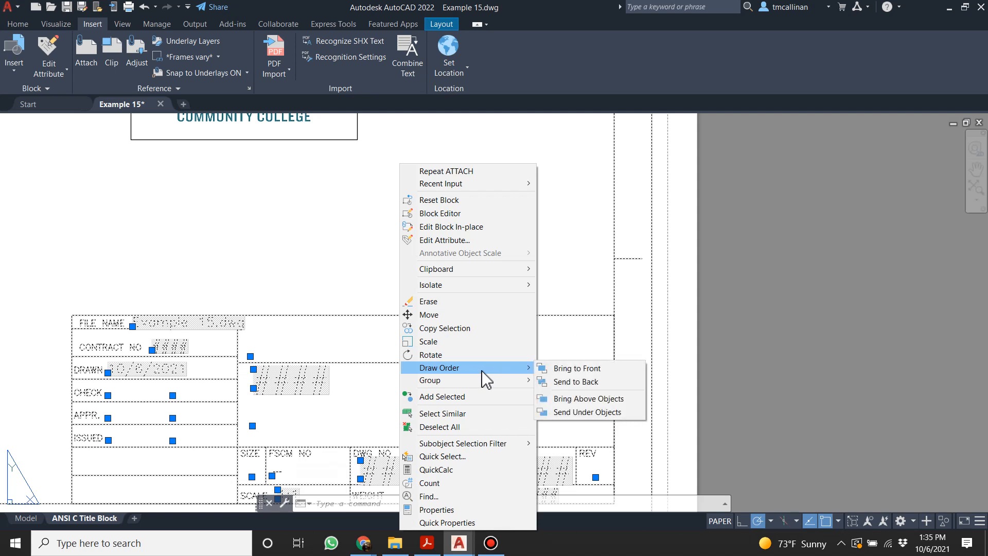
{"action": "key", "text": "Escape"}
{"action": "key", "text": "Escape"}
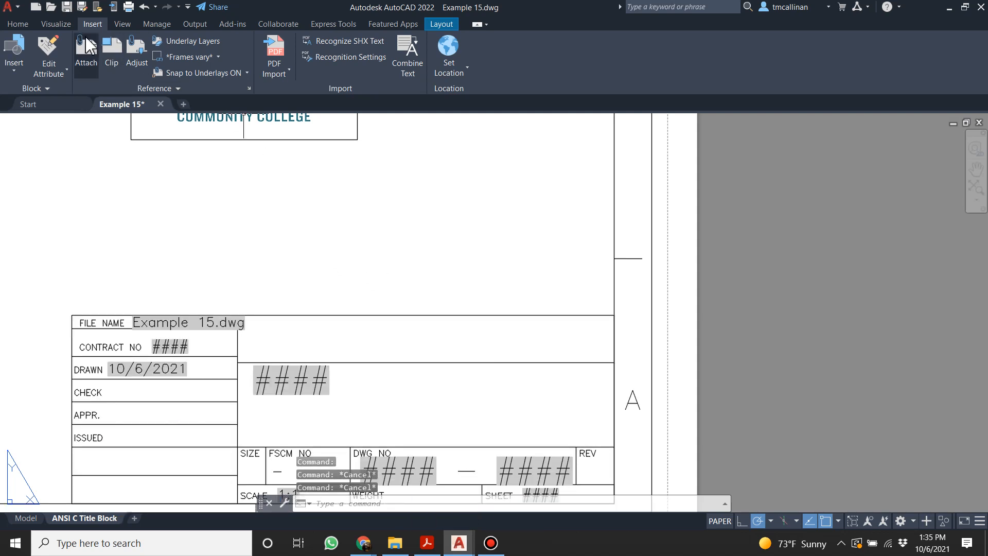
Change the workspace to Drafting & Annotation.
{"action": "left_click", "coordinate": [16, 25]}
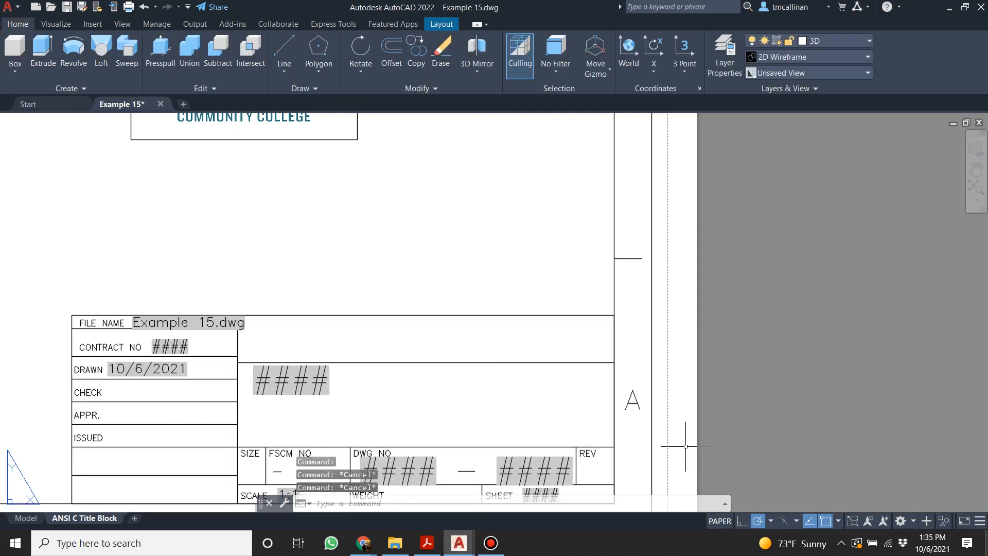
{"action": "left_click", "coordinate": [913, 521]}
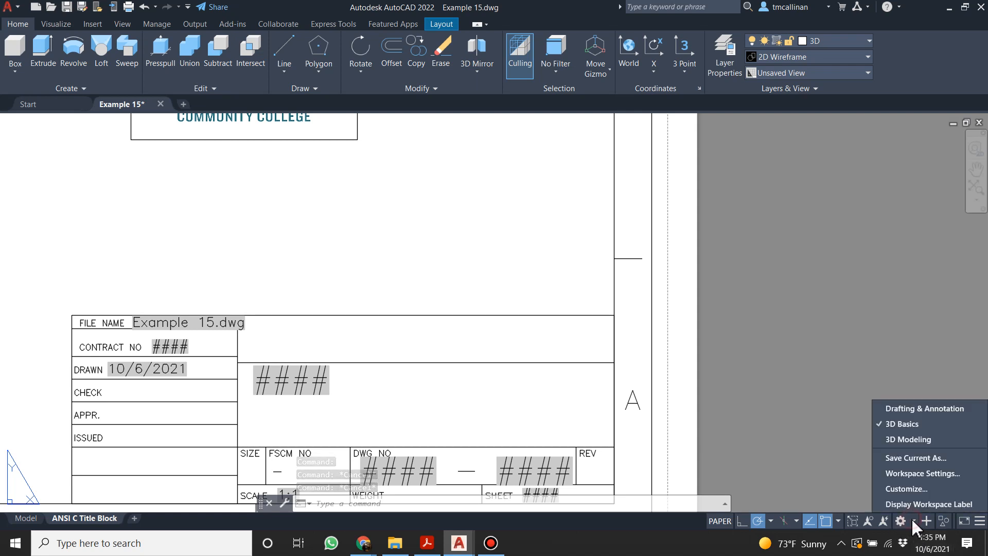
{"action": "left_click", "coordinate": [915, 409]}
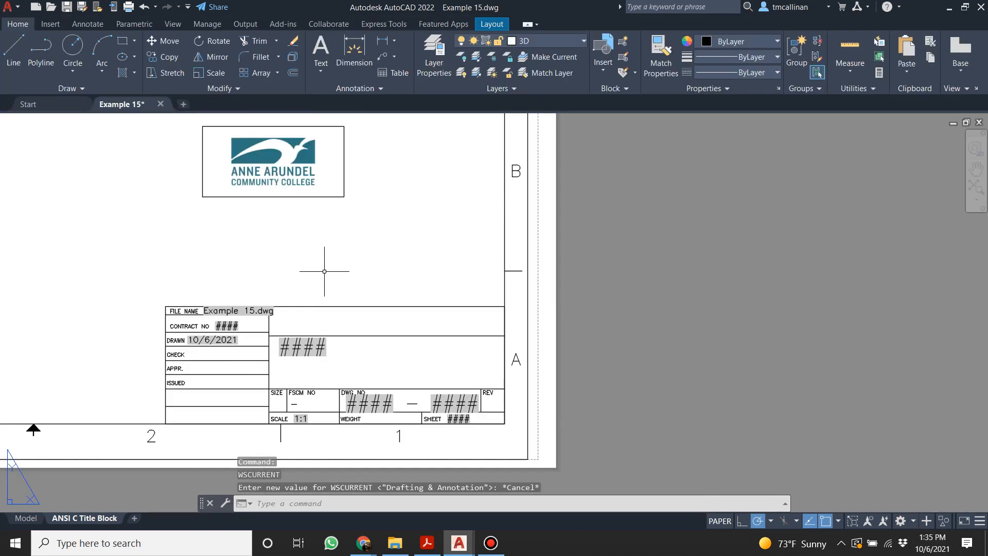
{"action": "scroll", "coordinate": [343, 287], "scroll_direction": "up", "scroll_amount": 2}
{"action": "scroll", "coordinate": [343, 286], "scroll_direction": "down", "scroll_amount": 2}
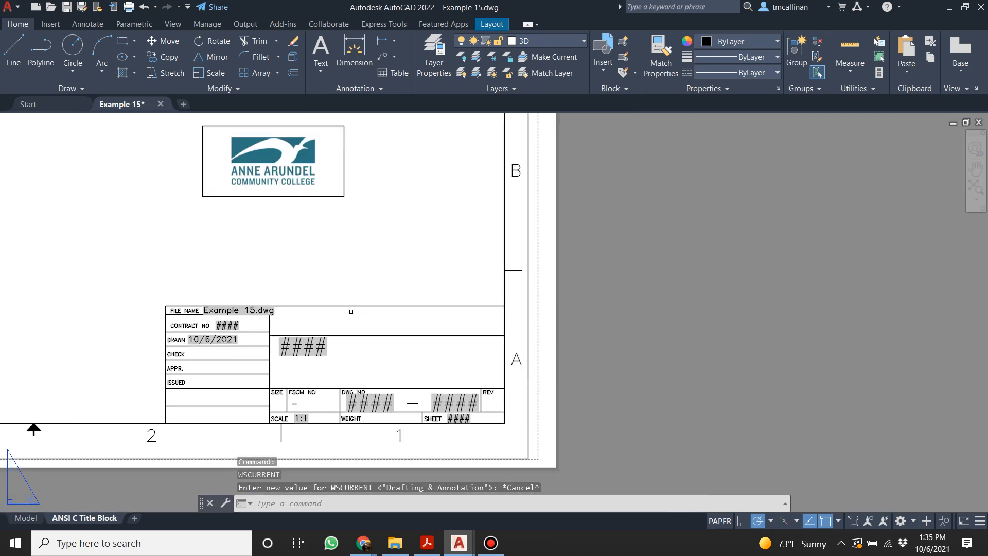
{"action": "scroll", "coordinate": [344, 307], "scroll_direction": "up", "scroll_amount": 2}
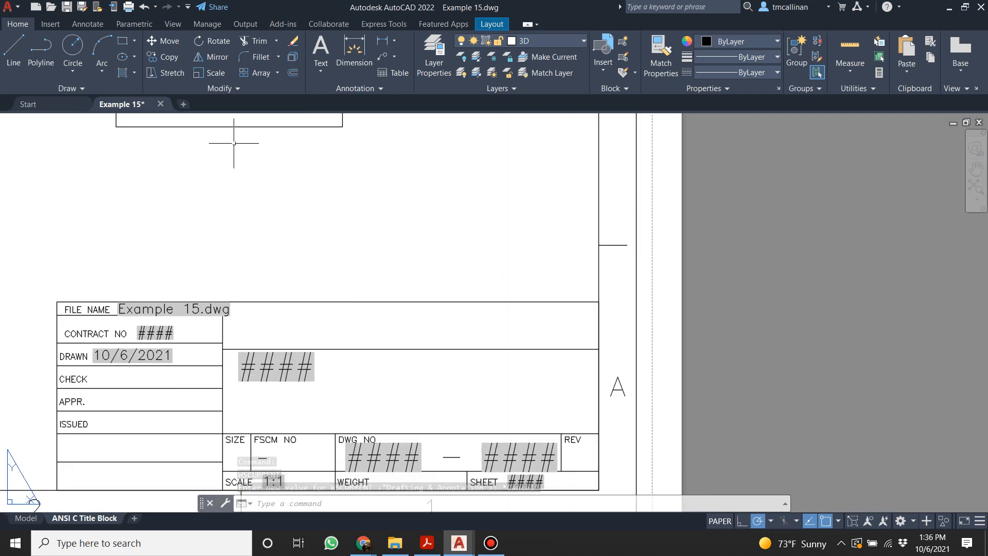
{"action": "scroll", "coordinate": [206, 142], "scroll_direction": "down", "scroll_amount": 2}
Try to remove the clipping from the logo image.
{"action": "left_click", "coordinate": [209, 133]}
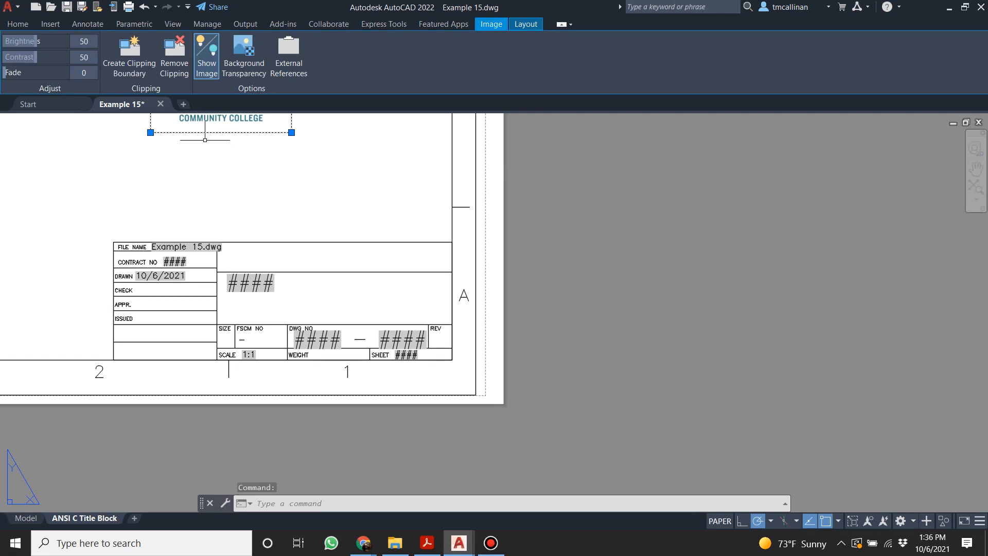
{"action": "key", "text": "Escape"}
{"action": "key", "text": "Escape"}
{"action": "scroll", "coordinate": [66, 286], "scroll_direction": "down", "scroll_amount": 2}
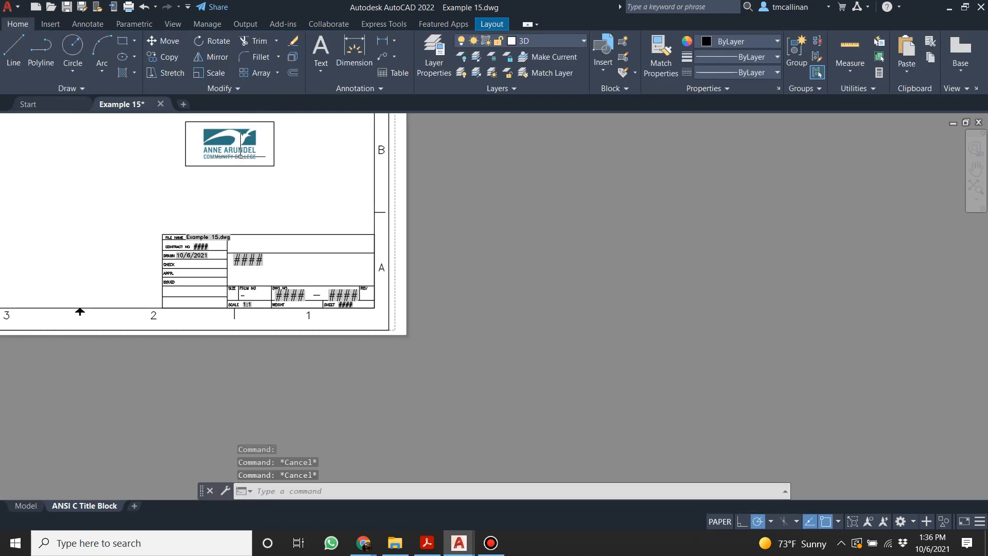
{"action": "scroll", "coordinate": [241, 175], "scroll_direction": "up", "scroll_amount": 2}
{"action": "left_click", "coordinate": [240, 172]}
{"action": "scroll", "coordinate": [243, 143], "scroll_direction": "down", "scroll_amount": 6}
{"action": "scroll", "coordinate": [221, 142], "scroll_direction": "up", "scroll_amount": 6}
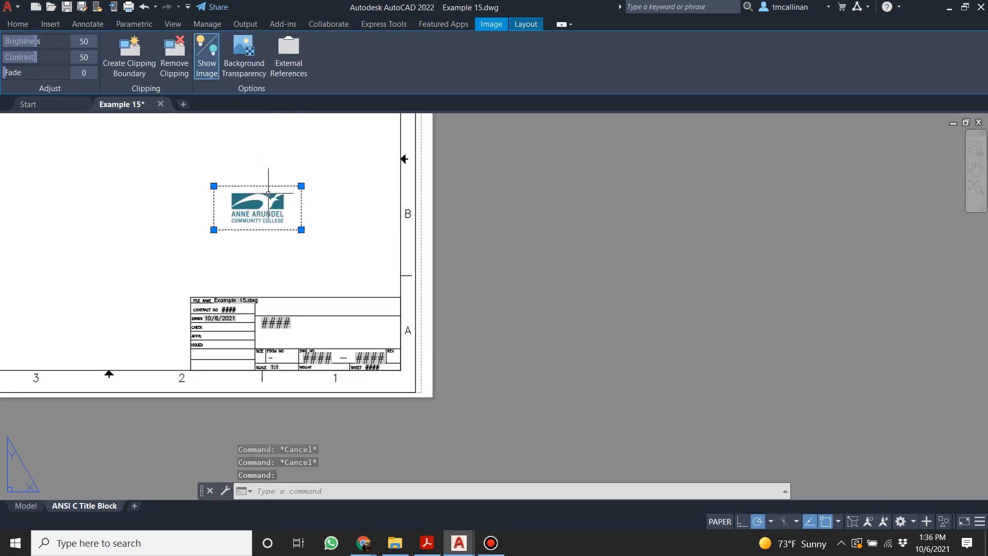
{"action": "left_click", "coordinate": [173, 59]}
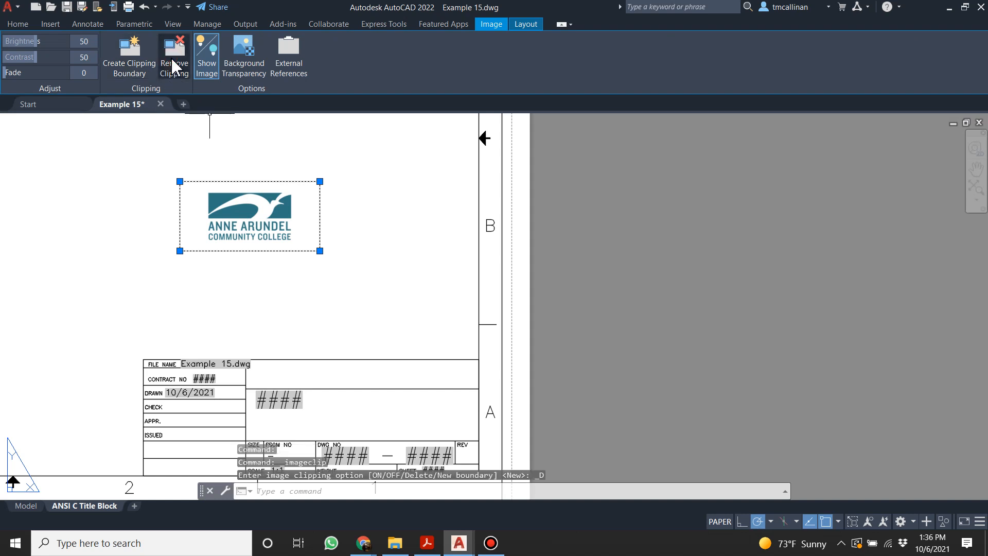
{"action": "left_click", "coordinate": [360, 227]}
{"action": "key", "text": "Escape"}
{"action": "key", "text": "Escape"}
Turn the logo image's display off and back on.
{"action": "left_click", "coordinate": [276, 250]}
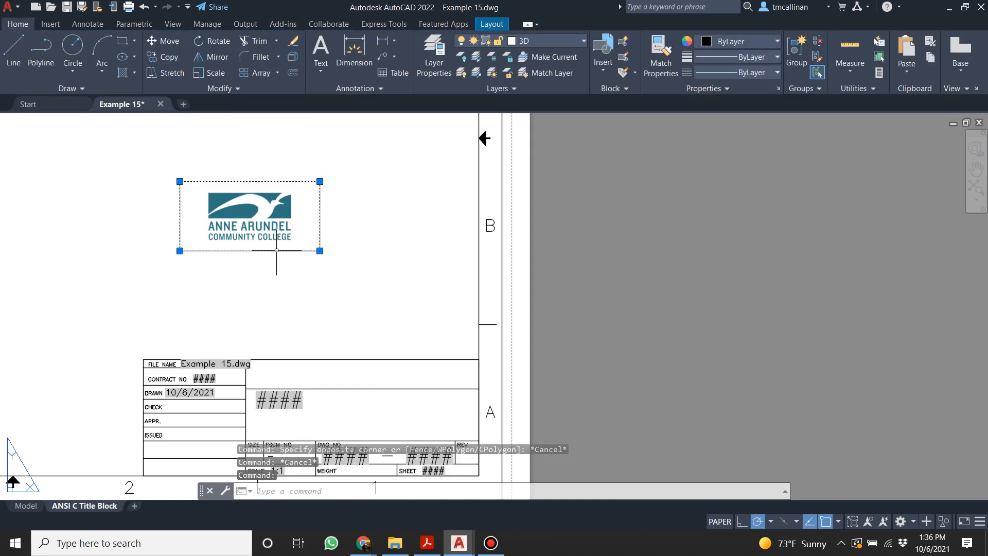
{"action": "left_click", "coordinate": [207, 59]}
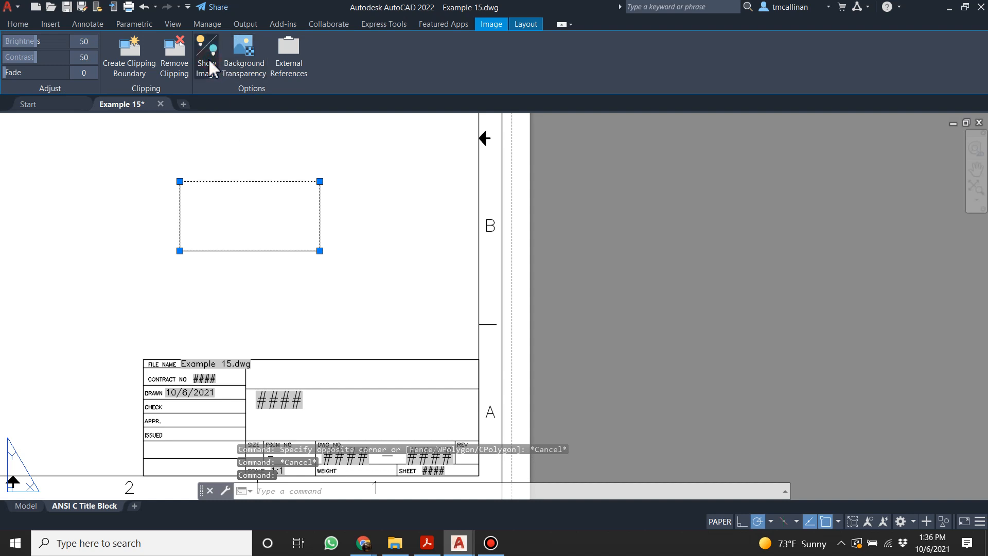
{"action": "left_click", "coordinate": [207, 59]}
{"action": "key", "text": "Escape"}
{"action": "key", "text": "Escape"}
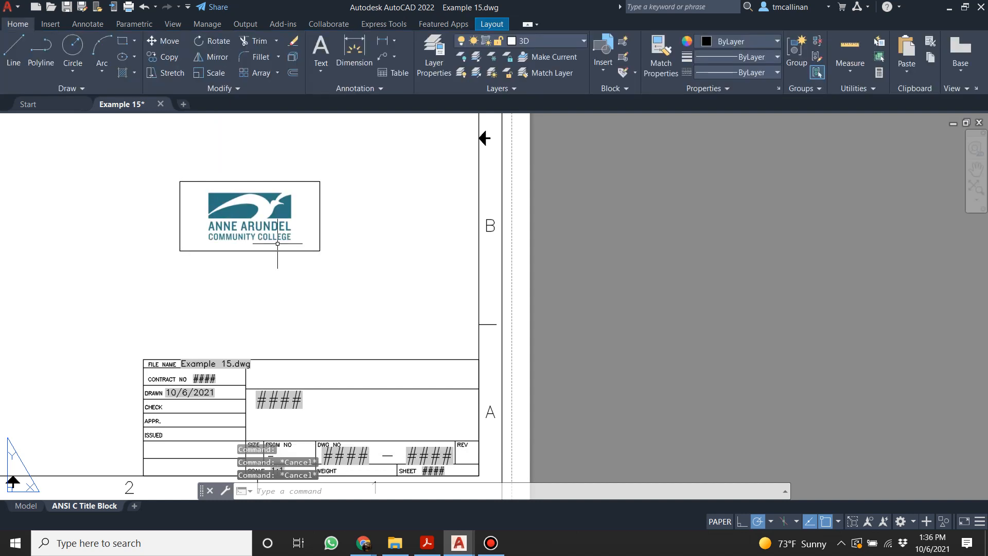
{"action": "middle_click_drag", "start_coordinate": [277, 249], "coordinate": [313, 251]}
{"action": "left_click", "coordinate": [251, 189]}
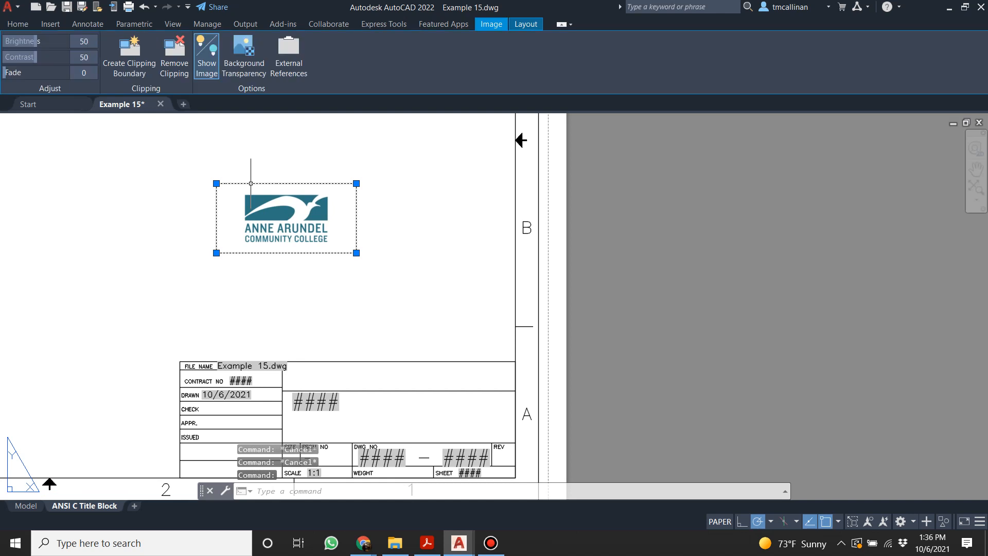
{"action": "right_click", "coordinate": [252, 190]}
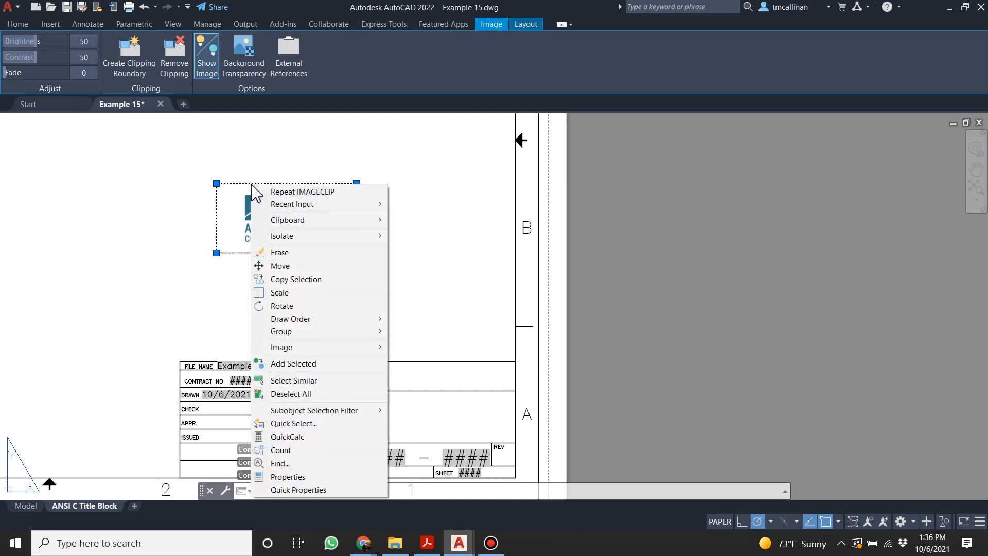
{"action": "key", "text": "Escape"}
{"action": "key", "text": "Escape"}
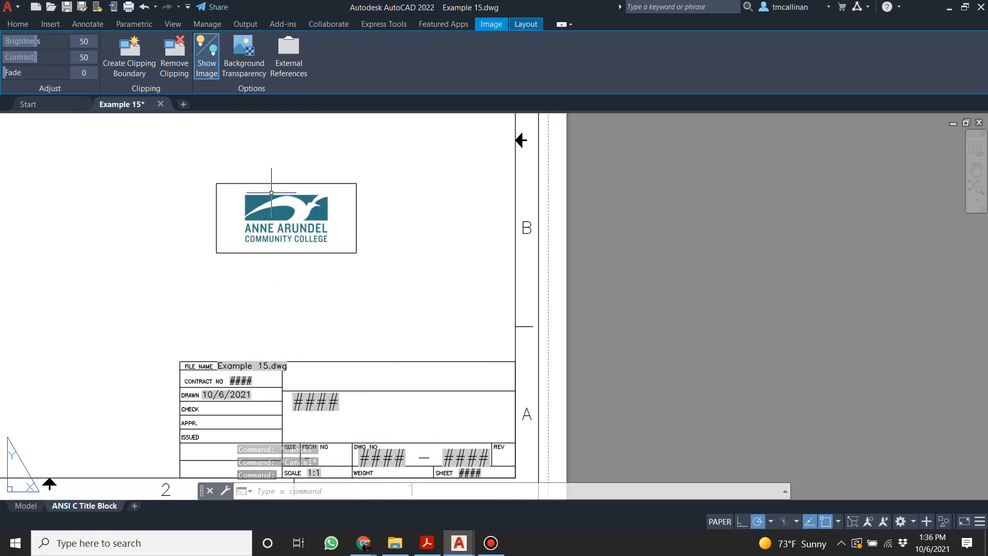
{"action": "key", "text": "Escape"}
Try to explode the title block into separate objects, then undo the explosion.
{"action": "scroll", "coordinate": [499, 332], "scroll_direction": "down", "scroll_amount": 4}
{"action": "scroll", "coordinate": [461, 320], "scroll_direction": "up", "scroll_amount": 4}
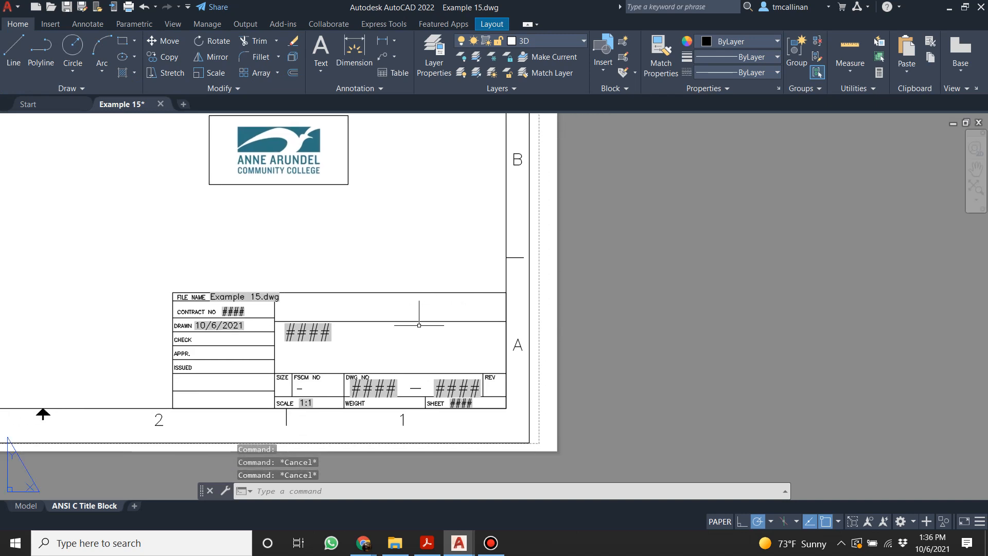
{"action": "left_click", "coordinate": [416, 317]}
{"action": "key", "text": "Escape"}
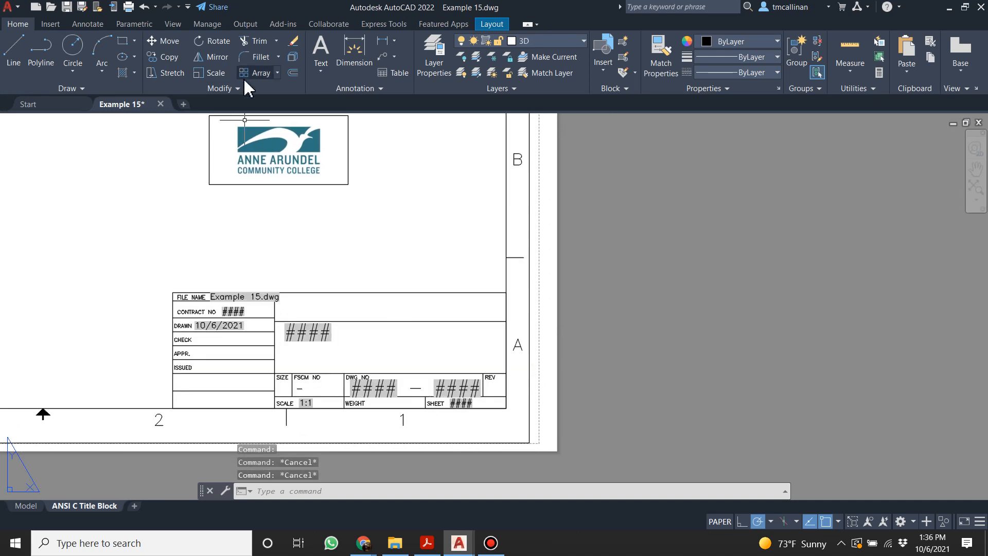
{"action": "left_click", "coordinate": [292, 43]}
{"action": "left_click", "coordinate": [293, 56]}
{"action": "left_click", "coordinate": [342, 321]}
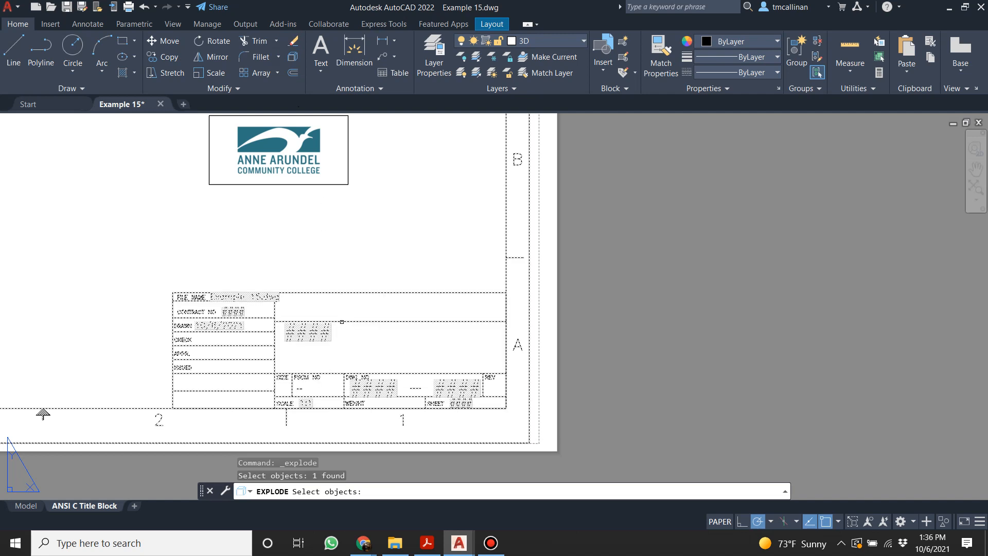
{"action": "key", "text": "Return"}
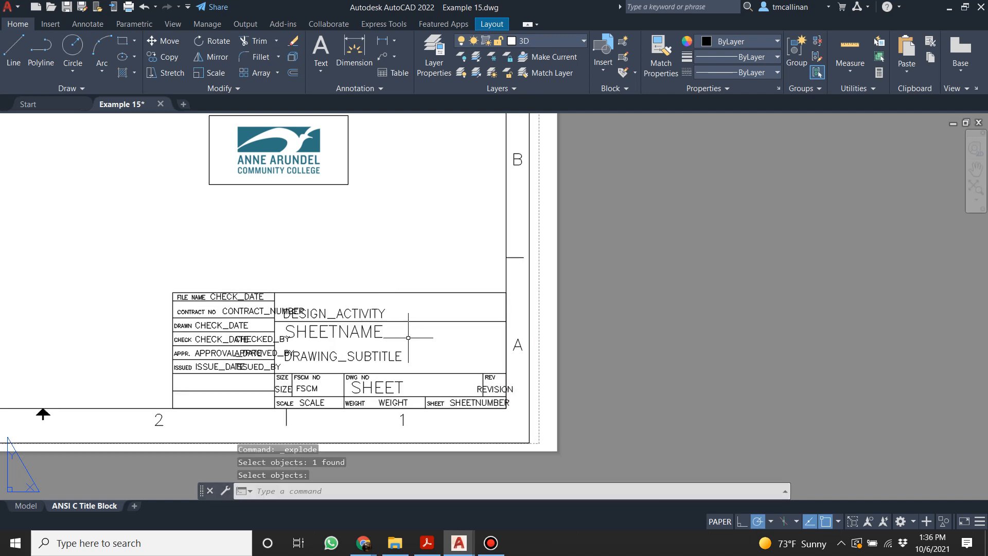
{"action": "key", "text": "ctrl+z"}
{"action": "scroll", "coordinate": [376, 312], "scroll_direction": "up", "scroll_amount": 2}
{"action": "key", "text": "Escape"}
{"action": "key", "text": "Escape"}
{"action": "key", "text": "Escape"}
{"action": "scroll", "coordinate": [370, 317], "scroll_direction": "down", "scroll_amount": 8}
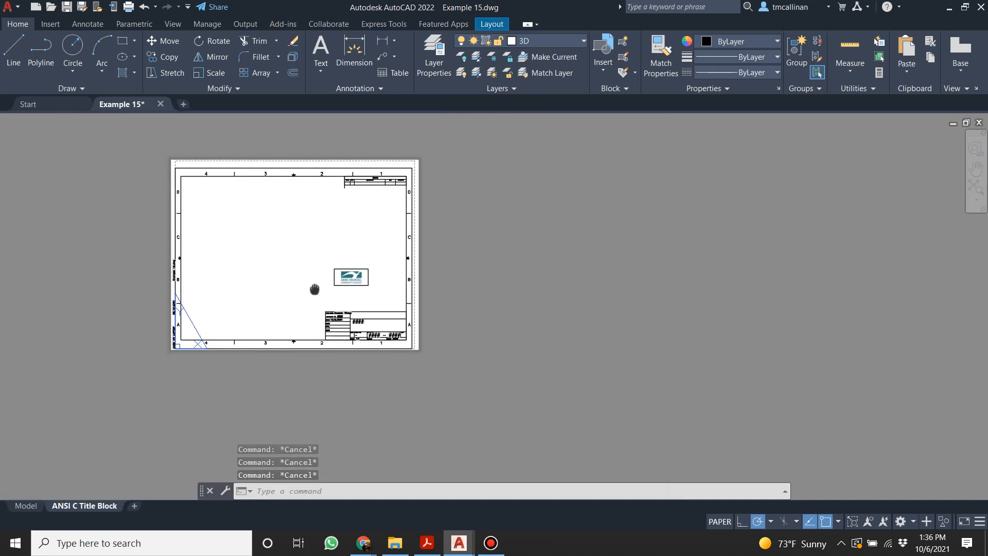
Try moving the logo image into the large blank cell of the title block, then undo the move.
{"action": "scroll", "coordinate": [342, 290], "scroll_direction": "up", "scroll_amount": 2}
{"action": "scroll", "coordinate": [380, 321], "scroll_direction": "up", "scroll_amount": 4}
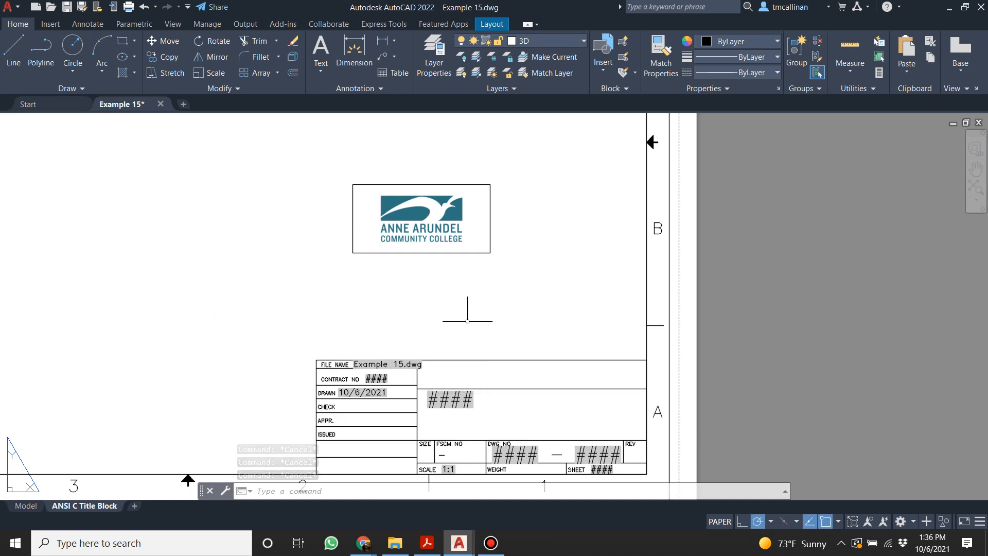
{"action": "left_click", "coordinate": [432, 234]}
{"action": "key", "text": "Escape"}
{"action": "key", "text": "Escape"}
{"action": "left_click", "coordinate": [404, 207]}
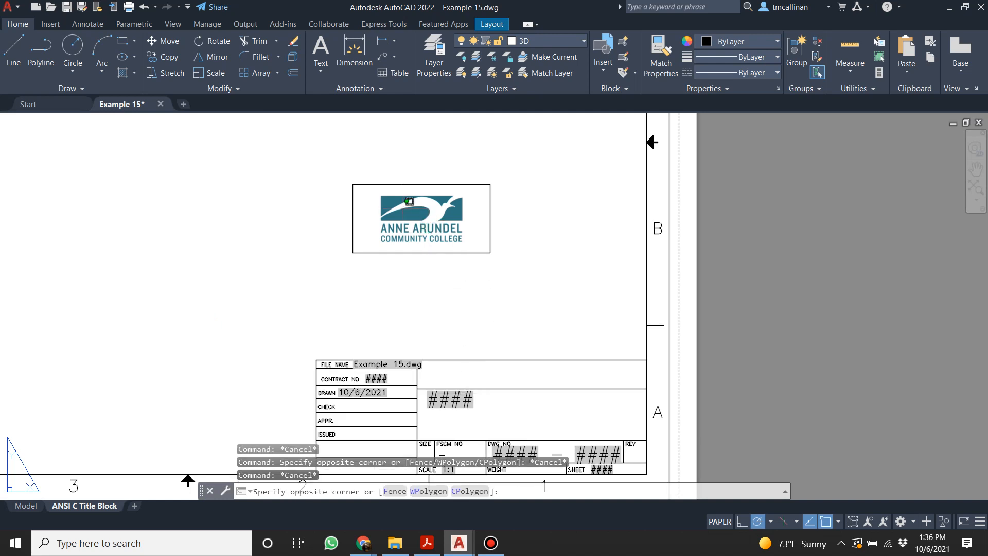
{"action": "key", "text": "Escape"}
{"action": "left_click", "coordinate": [371, 184]}
{"action": "left_click_drag", "start_coordinate": [379, 193], "coordinate": [489, 368]}
{"action": "scroll", "coordinate": [503, 387], "scroll_direction": "up", "scroll_amount": 2}
{"action": "scroll", "coordinate": [505, 387], "scroll_direction": "down", "scroll_amount": 2}
{"action": "scroll", "coordinate": [505, 382], "scroll_direction": "up", "scroll_amount": 2}
{"action": "left_click", "coordinate": [697, 392]}
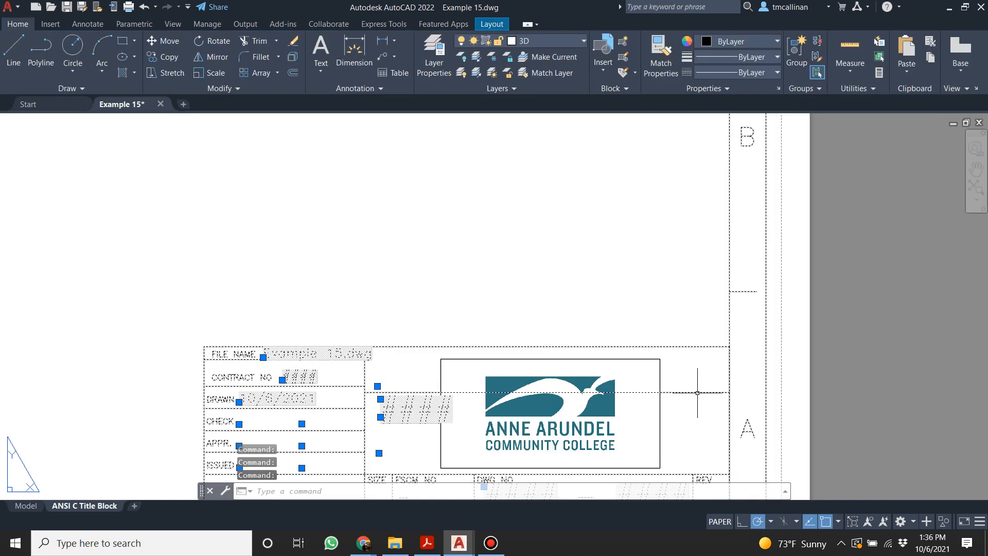
{"action": "scroll", "coordinate": [493, 370], "scroll_direction": "down", "scroll_amount": 2}
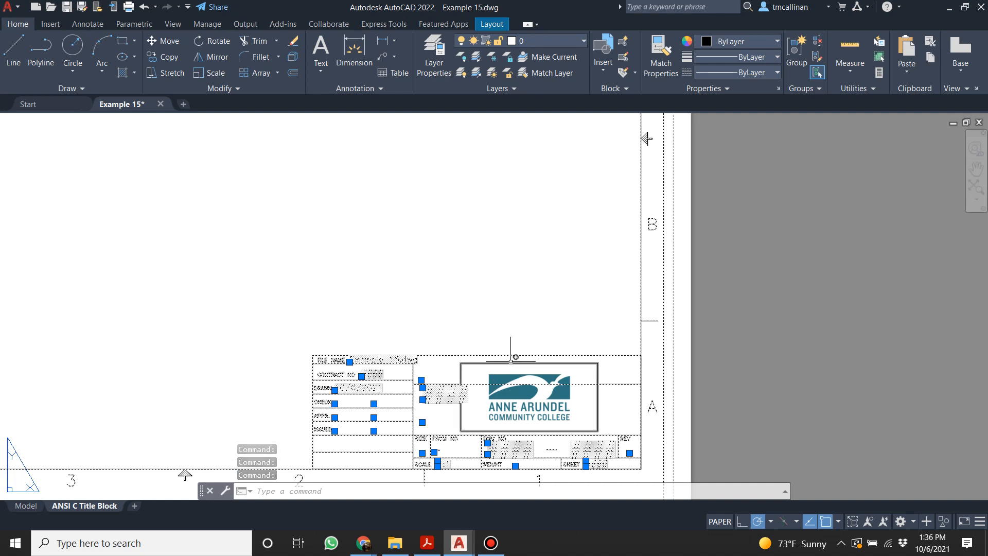
{"action": "key", "text": "ctrl+z"}
{"action": "key", "text": "ctrl+z"}
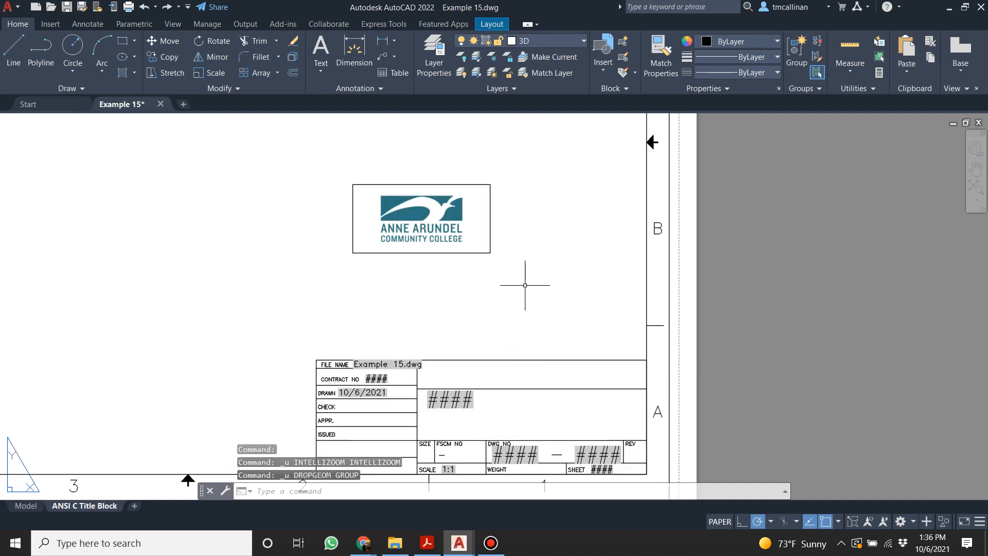
Open the Title Block reference for in-place editing with all nested objects selected automatically.
{"action": "key", "text": "Escape"}
{"action": "left_click", "coordinate": [485, 361]}
{"action": "right_click", "coordinate": [484, 362]}
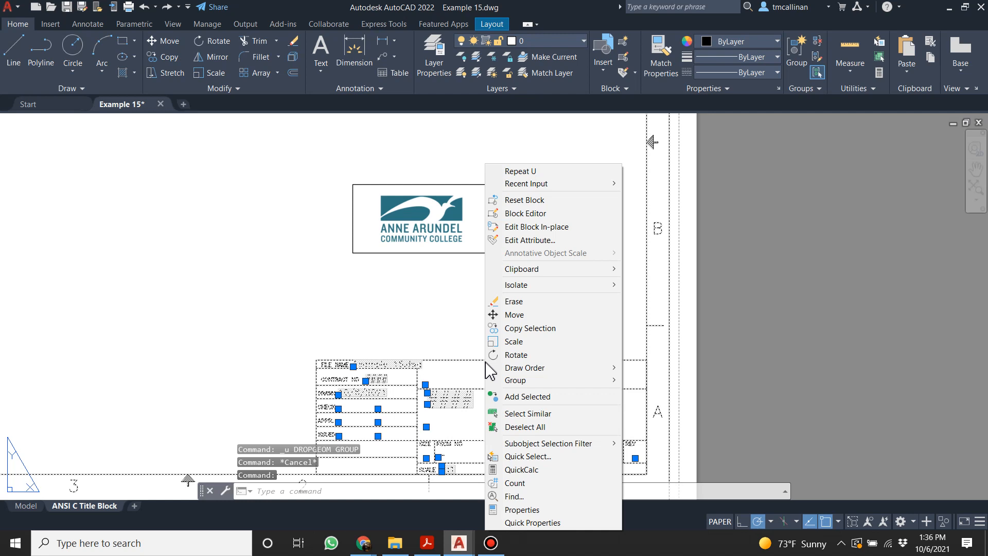
{"action": "left_click", "coordinate": [542, 226]}
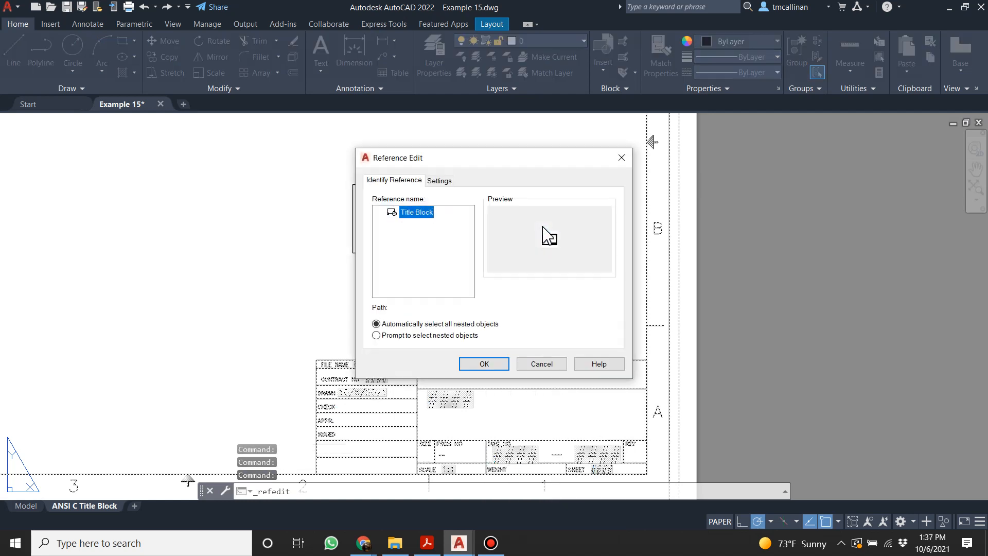
{"action": "left_click", "coordinate": [486, 366]}
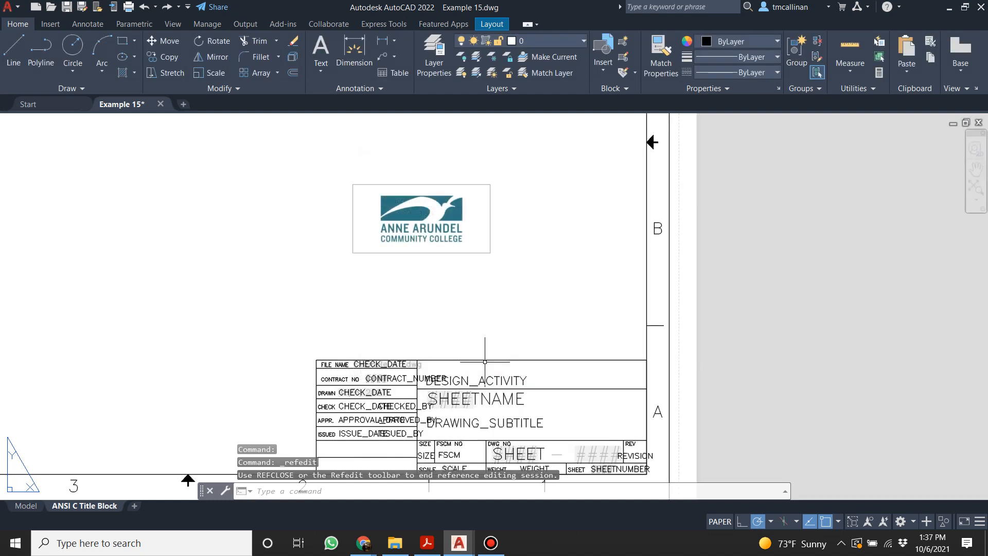
Delete the horizontal line between DESIGN_ACTIVITY and SHEETNAME and save the reference edits to the title block.
{"action": "left_click", "coordinate": [601, 390]}
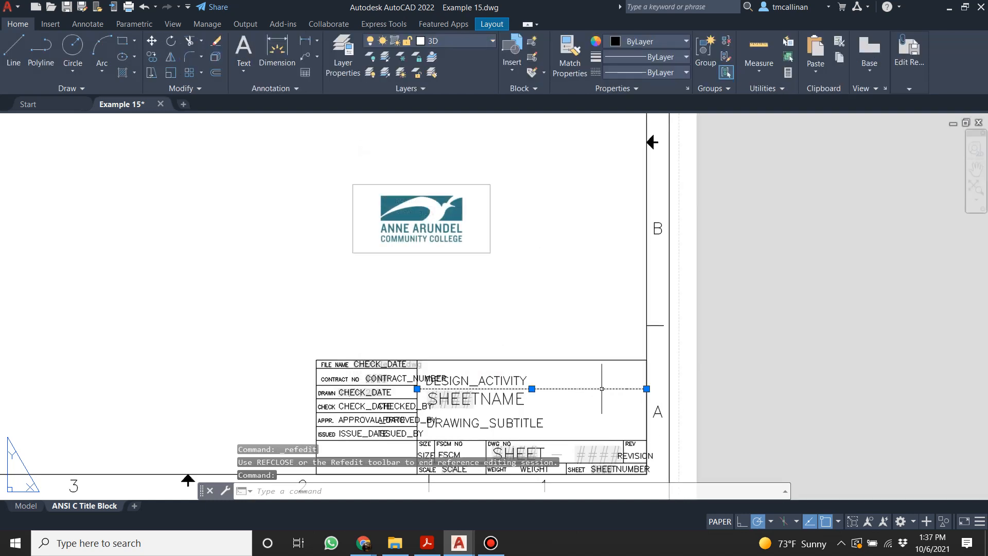
{"action": "key", "text": "Delete"}
{"action": "scroll", "coordinate": [534, 388], "scroll_direction": "up", "scroll_amount": 2}
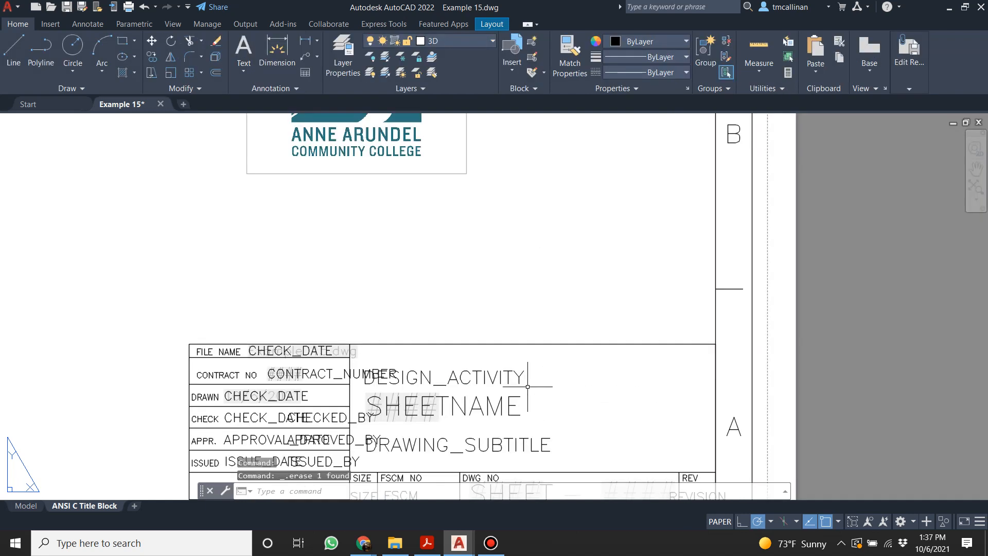
{"action": "right_click", "coordinate": [533, 320]}
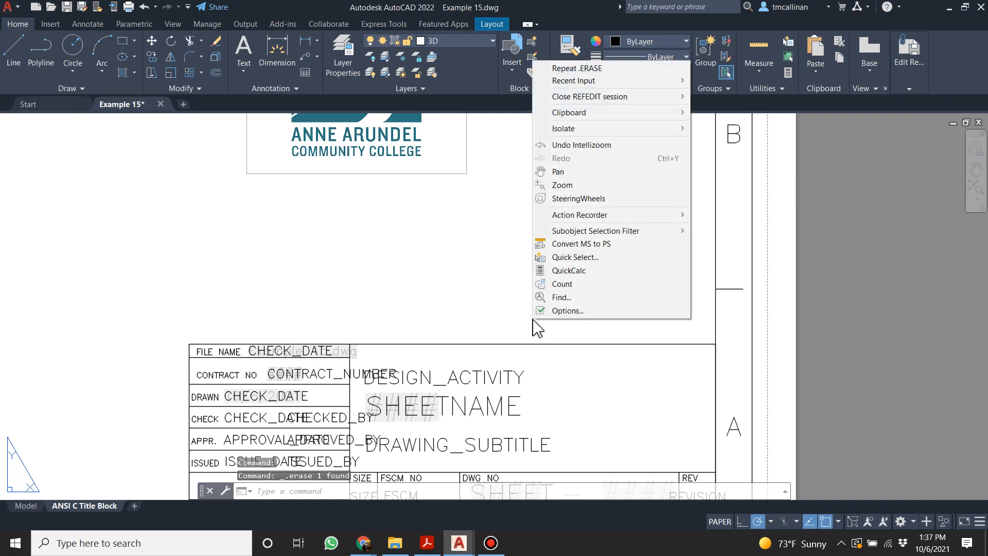
{"action": "mouse_move", "coordinate": [584, 101]}
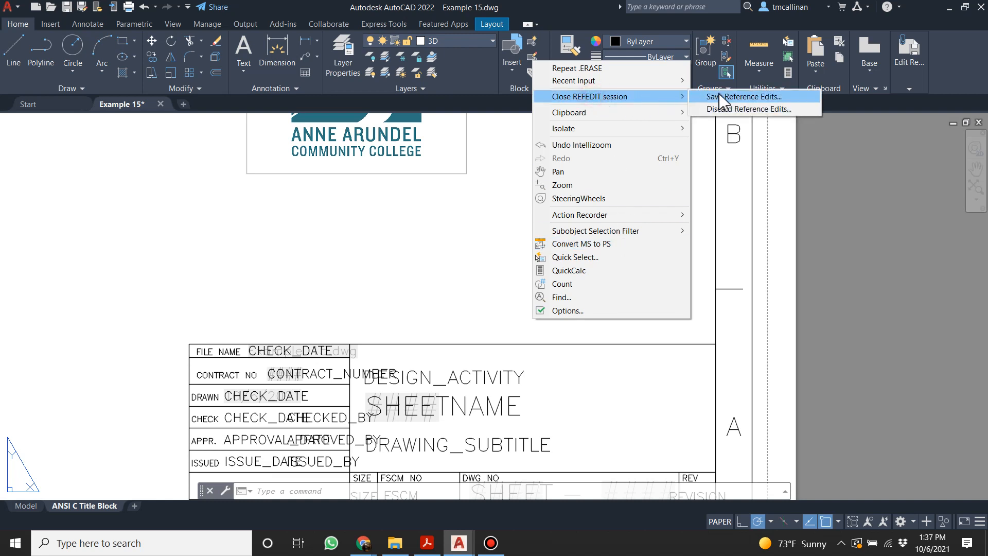
{"action": "left_click", "coordinate": [719, 97]}
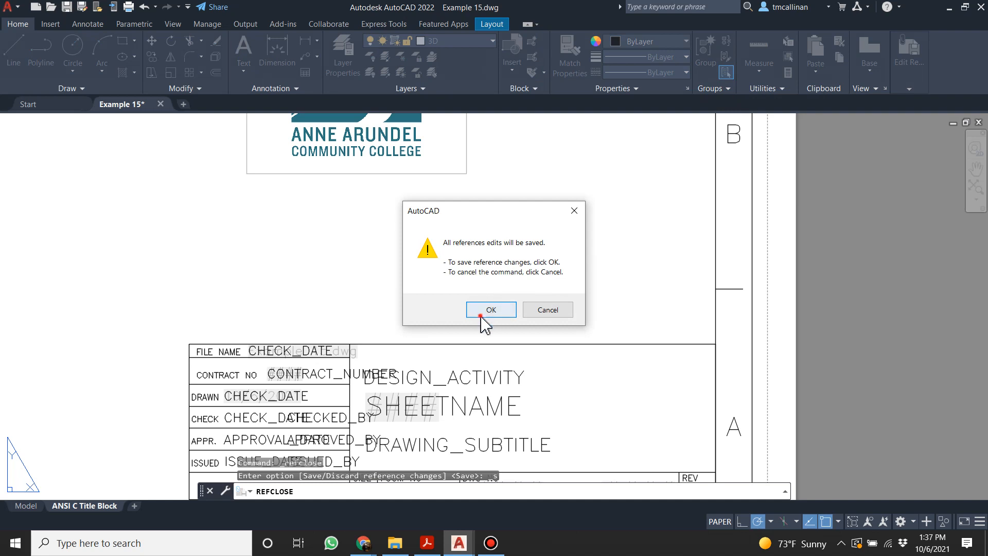
{"action": "left_click", "coordinate": [487, 309]}
{"action": "scroll", "coordinate": [526, 313], "scroll_direction": "down", "scroll_amount": 2}
{"action": "scroll", "coordinate": [512, 315], "scroll_direction": "up", "scroll_amount": 2}
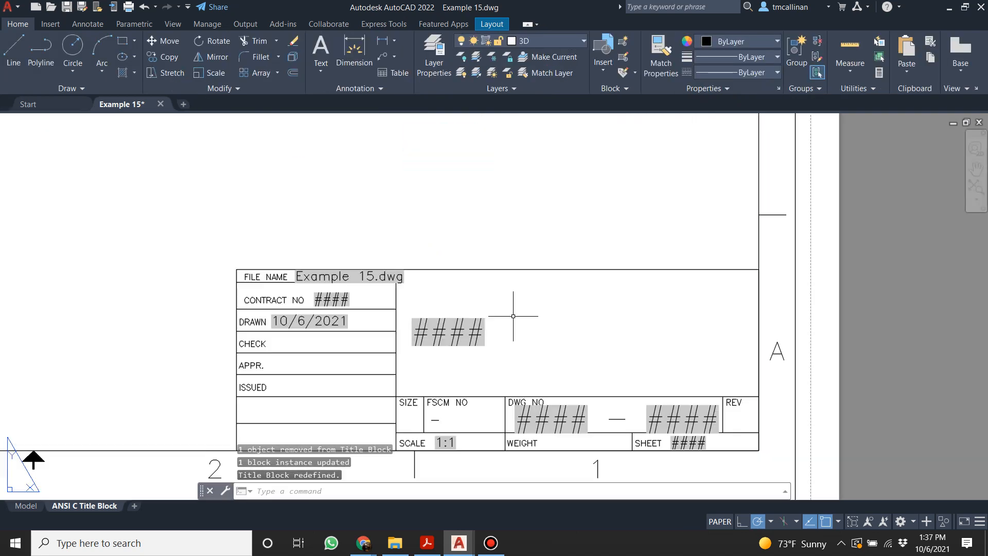
Move the sheet name attribute down and slightly right within its title block cell, placing it just above the DWG NO row.
{"action": "scroll", "coordinate": [512, 316], "scroll_direction": "down", "scroll_amount": 1}
{"action": "key", "text": "Escape"}
{"action": "left_click", "coordinate": [468, 323]}
{"action": "scroll", "coordinate": [471, 311], "scroll_direction": "up", "scroll_amount": 2}
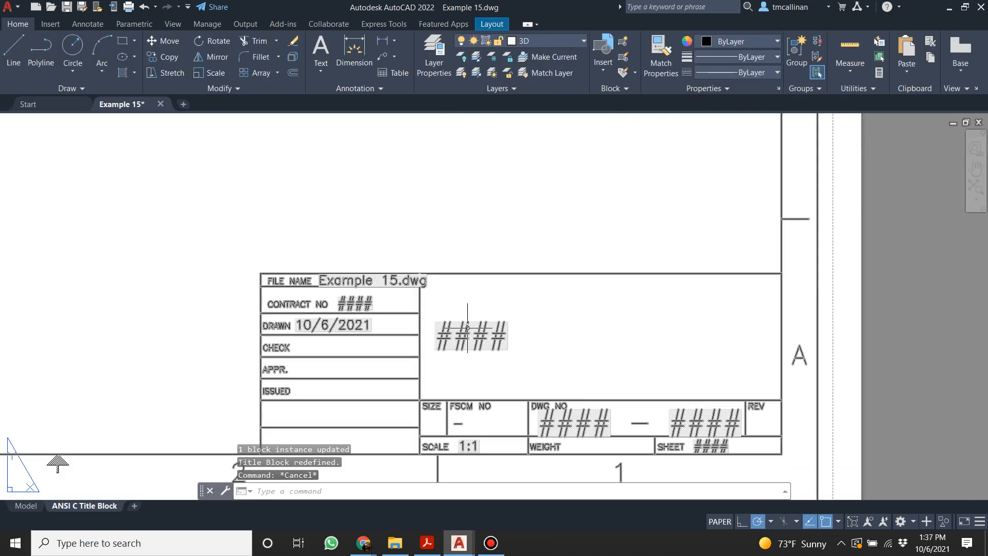
{"action": "scroll", "coordinate": [467, 327], "scroll_direction": "down", "scroll_amount": 2}
{"action": "scroll", "coordinate": [465, 329], "scroll_direction": "up", "scroll_amount": 2}
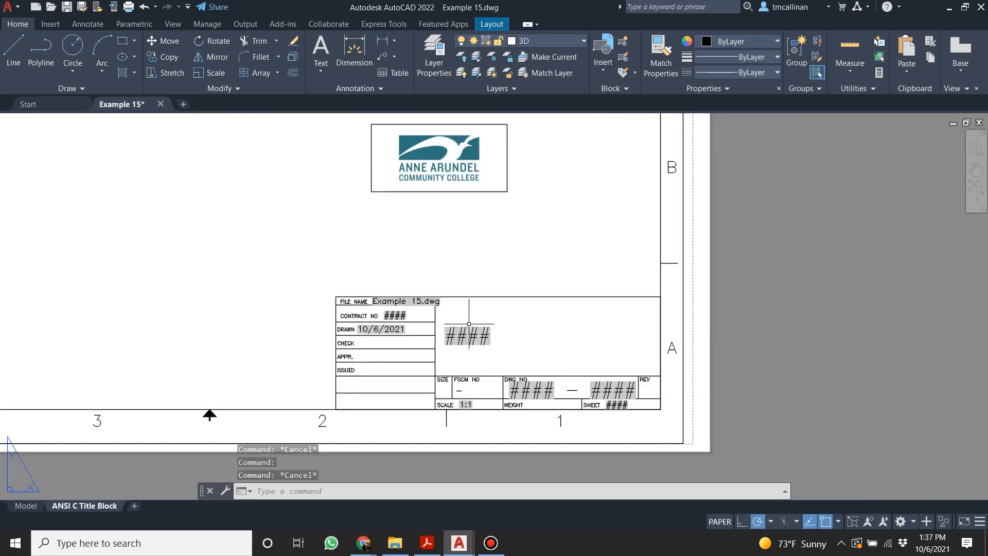
{"action": "left_click", "coordinate": [428, 351]}
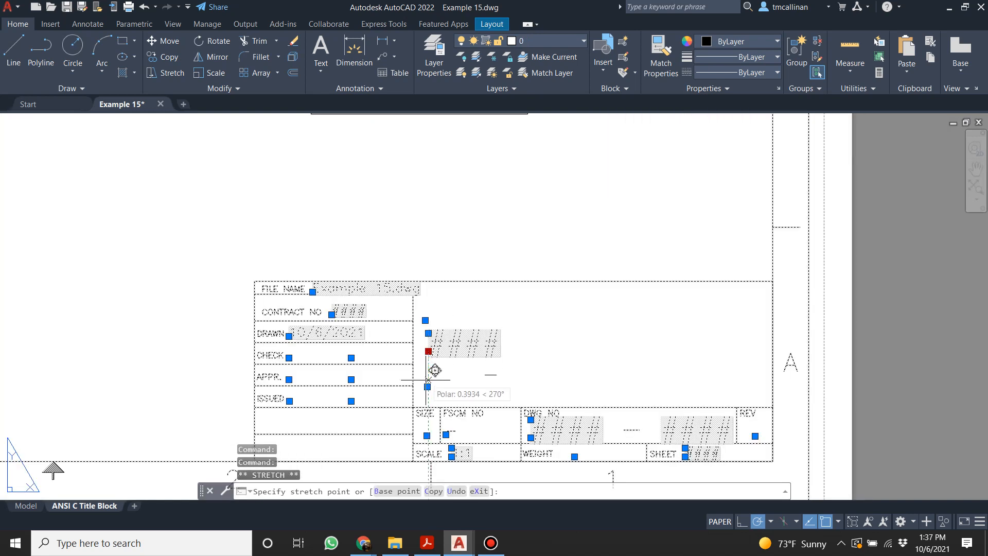
{"action": "left_click", "coordinate": [456, 389]}
{"action": "key", "text": "Escape"}
{"action": "scroll", "coordinate": [463, 329], "scroll_direction": "down", "scroll_amount": 4}
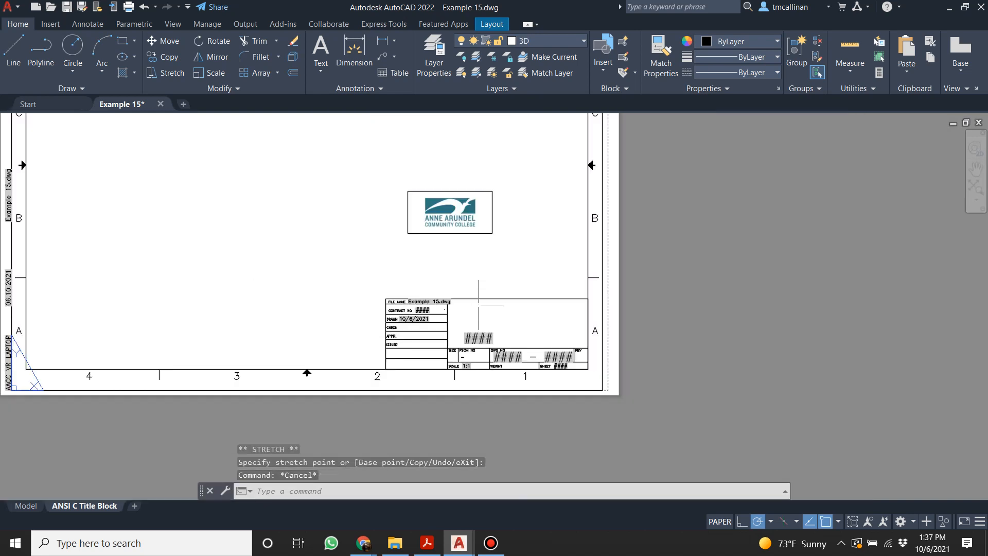
Set the title block's Contract Number attribute to 101 and apply the change.
{"action": "scroll", "coordinate": [474, 350], "scroll_direction": "up", "scroll_amount": 2}
{"action": "scroll", "coordinate": [463, 339], "scroll_direction": "up", "scroll_amount": 3}
{"action": "scroll", "coordinate": [360, 334], "scroll_direction": "down", "scroll_amount": 2}
{"action": "scroll", "coordinate": [269, 342], "scroll_direction": "up", "scroll_amount": 2}
{"action": "scroll", "coordinate": [269, 342], "scroll_direction": "down", "scroll_amount": 3}
{"action": "scroll", "coordinate": [227, 335], "scroll_direction": "up", "scroll_amount": 3}
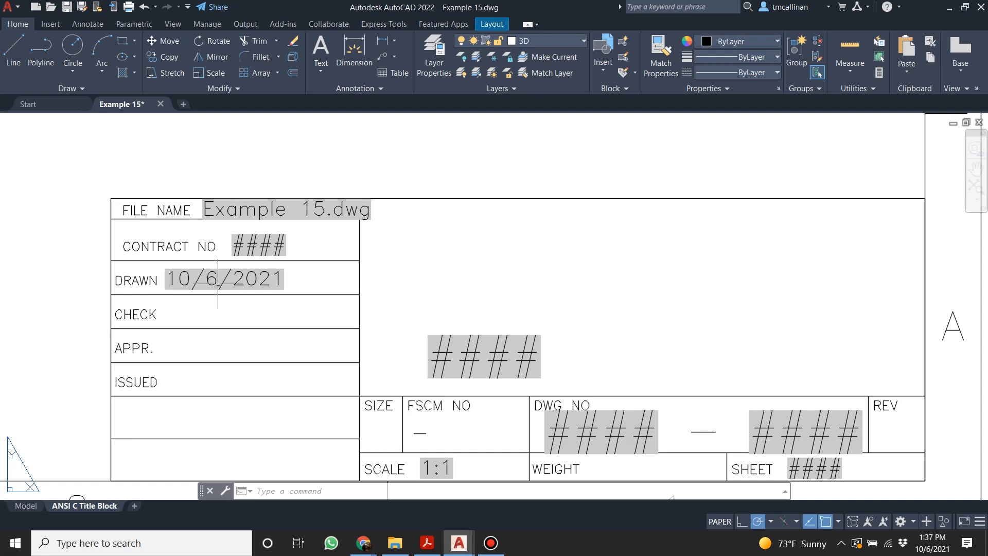
{"action": "left_click", "coordinate": [265, 238]}
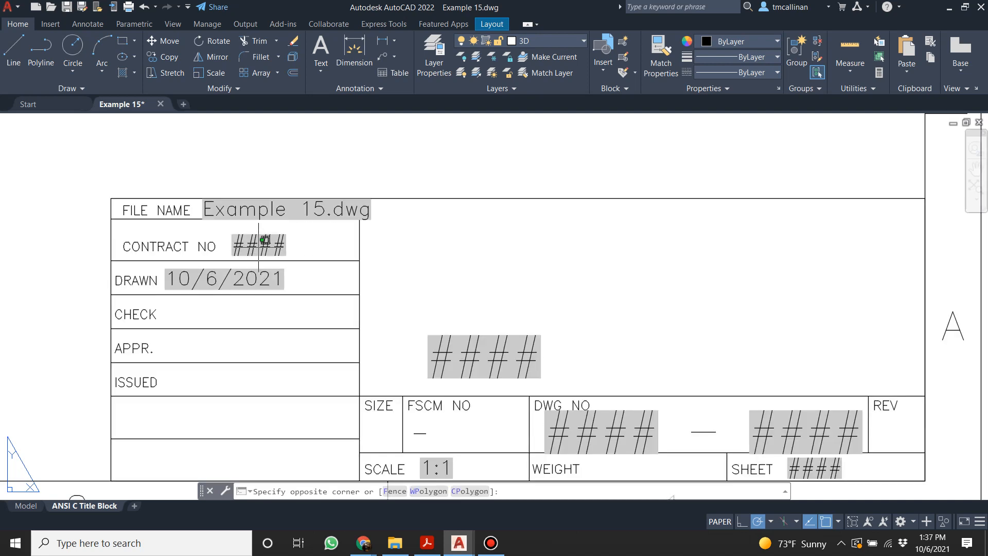
{"action": "double_click", "coordinate": [265, 239]}
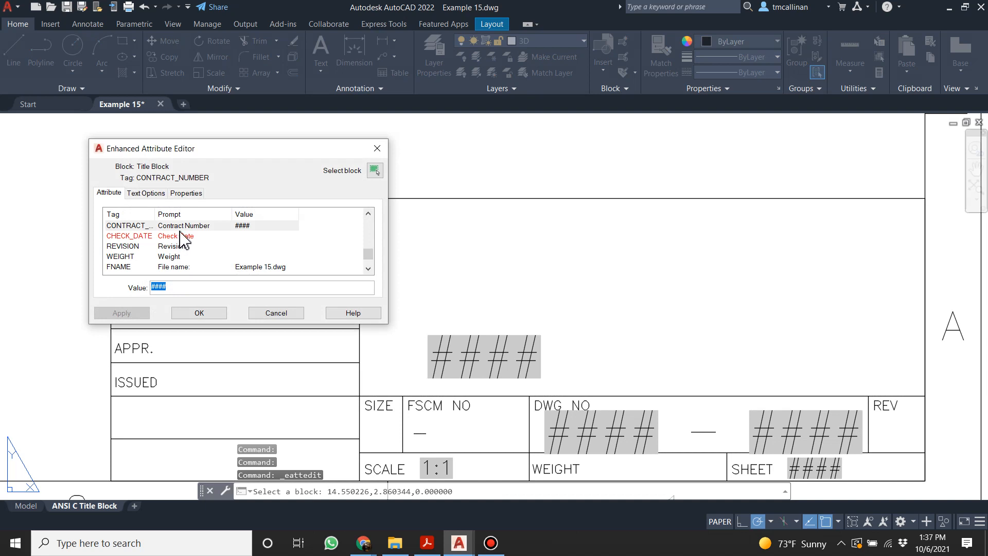
{"action": "type", "text": "101"}
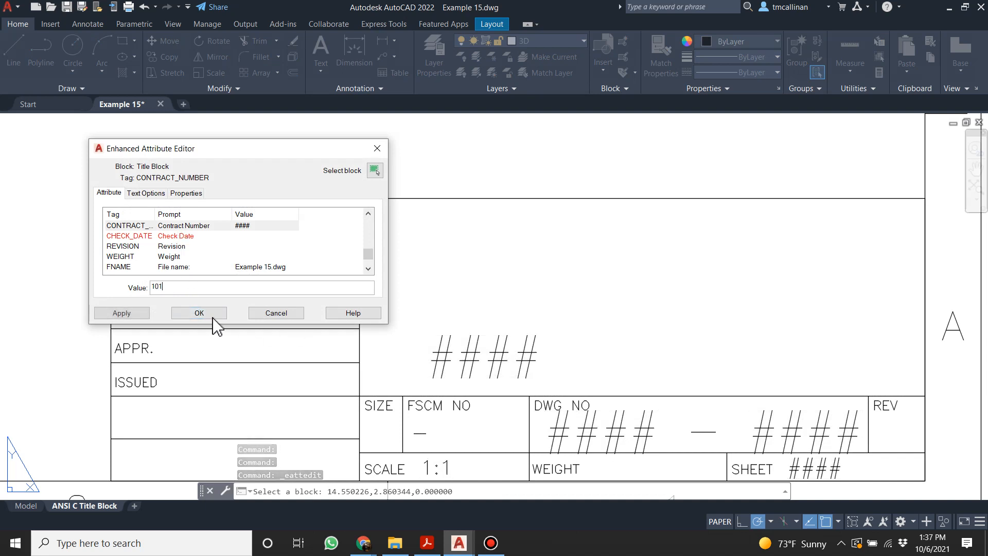
{"action": "left_click", "coordinate": [138, 314]}
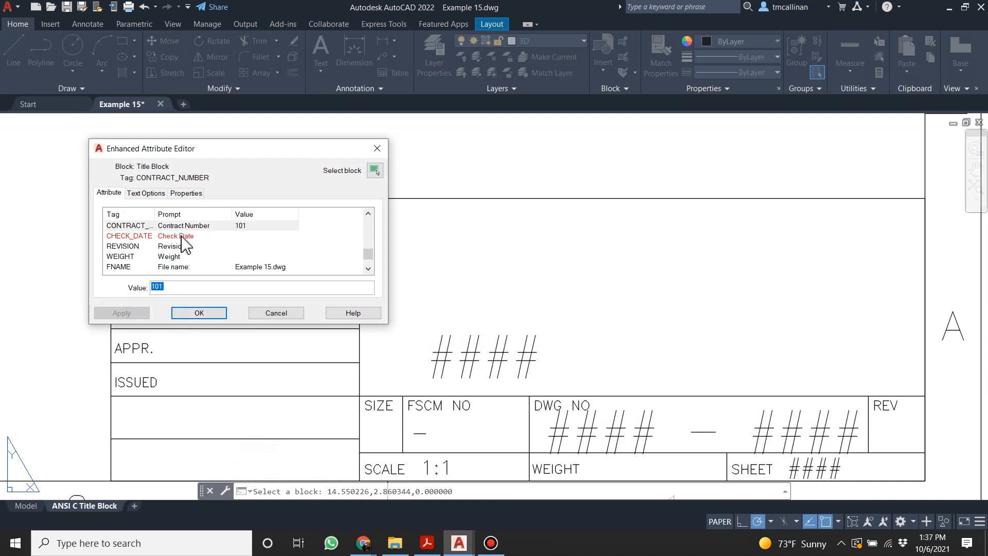
Replace the title block's USER (Author) attribute value with the drafter's name and accept the attribute edits.
{"action": "scroll", "coordinate": [183, 260], "scroll_direction": "down", "scroll_amount": 1}
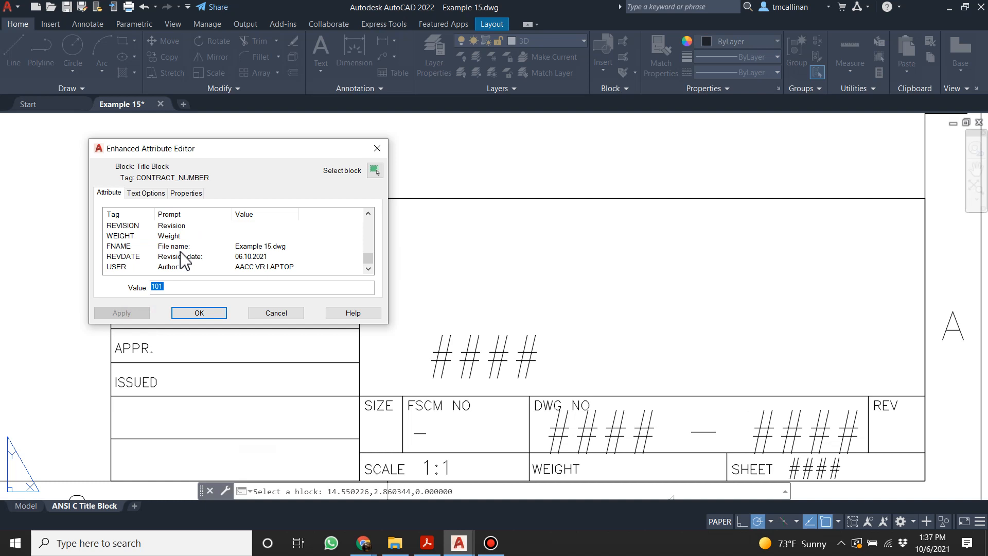
{"action": "left_click", "coordinate": [173, 265]}
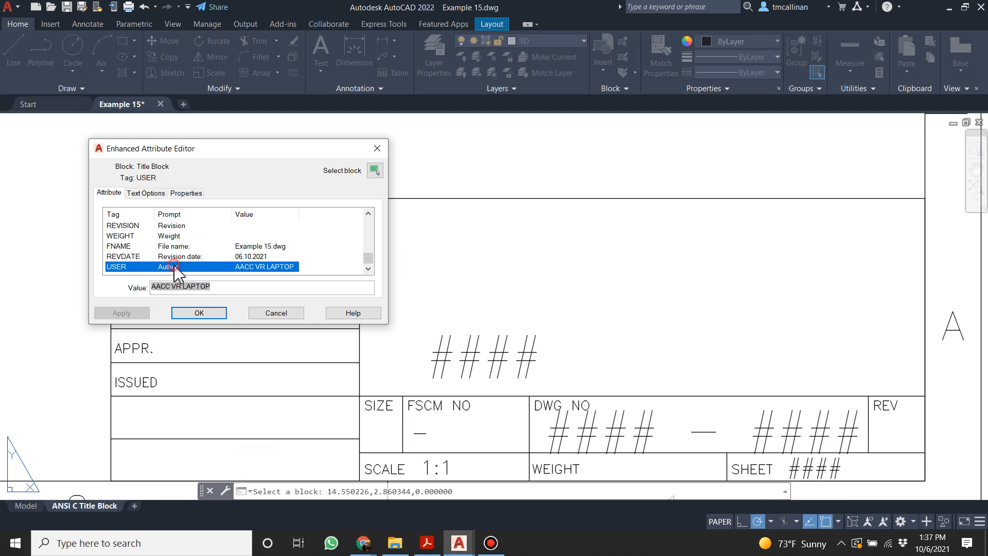
{"action": "left_click", "coordinate": [236, 285]}
{"action": "type", "text": "TIM C"}
{"action": "left_click", "coordinate": [122, 312]}
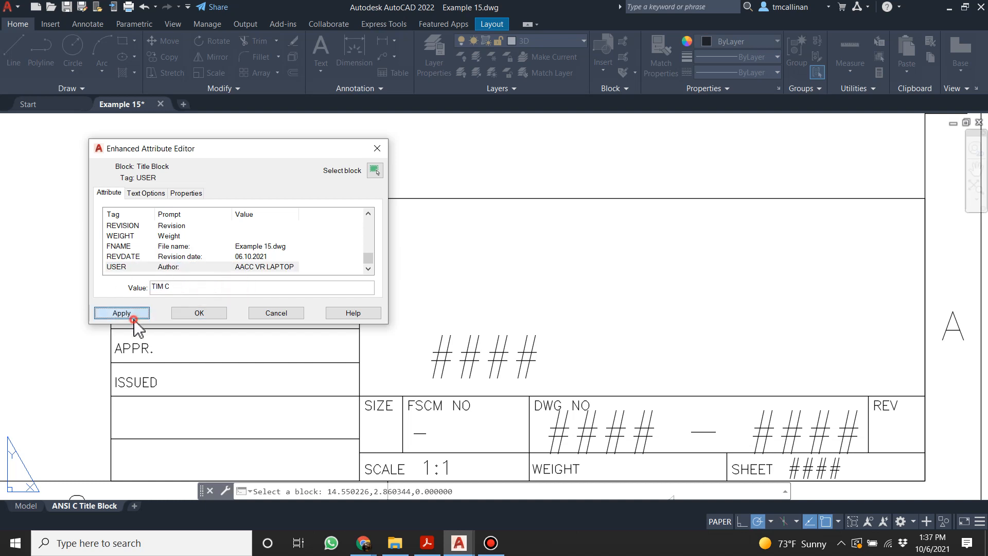
{"action": "left_click", "coordinate": [199, 313]}
{"action": "scroll", "coordinate": [311, 262], "scroll_direction": "down", "scroll_amount": 4}
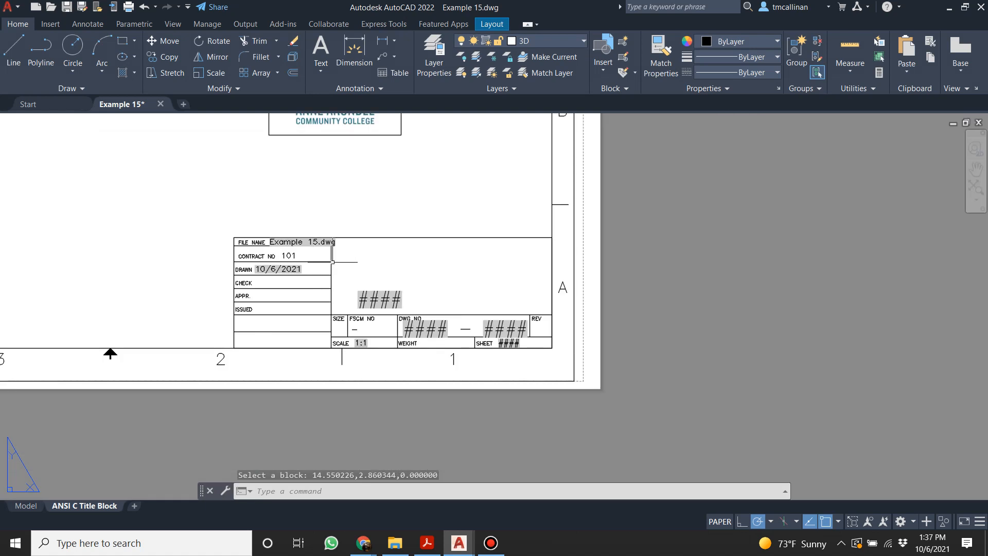
{"action": "scroll", "coordinate": [429, 291], "scroll_direction": "up", "scroll_amount": 2}
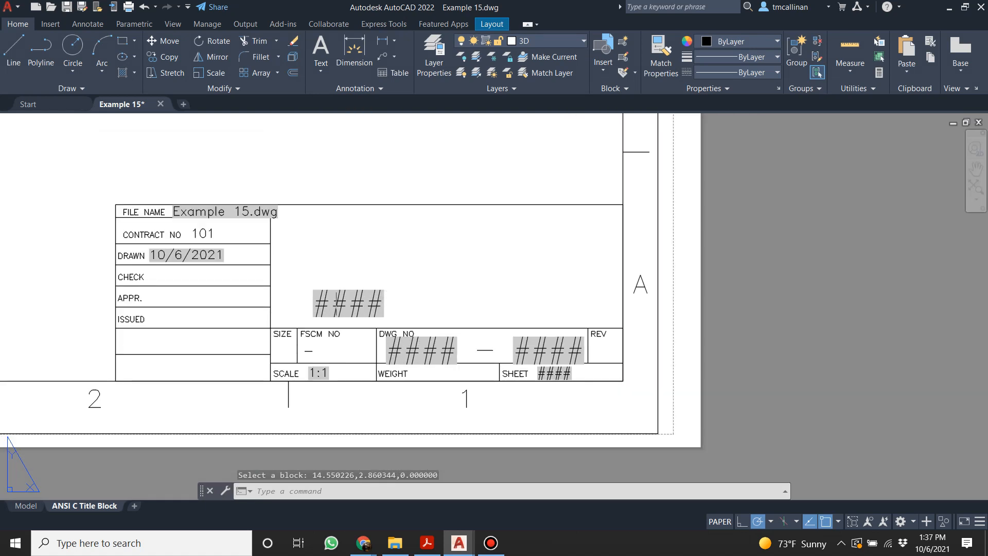
{"action": "scroll", "coordinate": [319, 274], "scroll_direction": "down", "scroll_amount": 4}
{"action": "scroll", "coordinate": [329, 288], "scroll_direction": "up", "scroll_amount": 4}
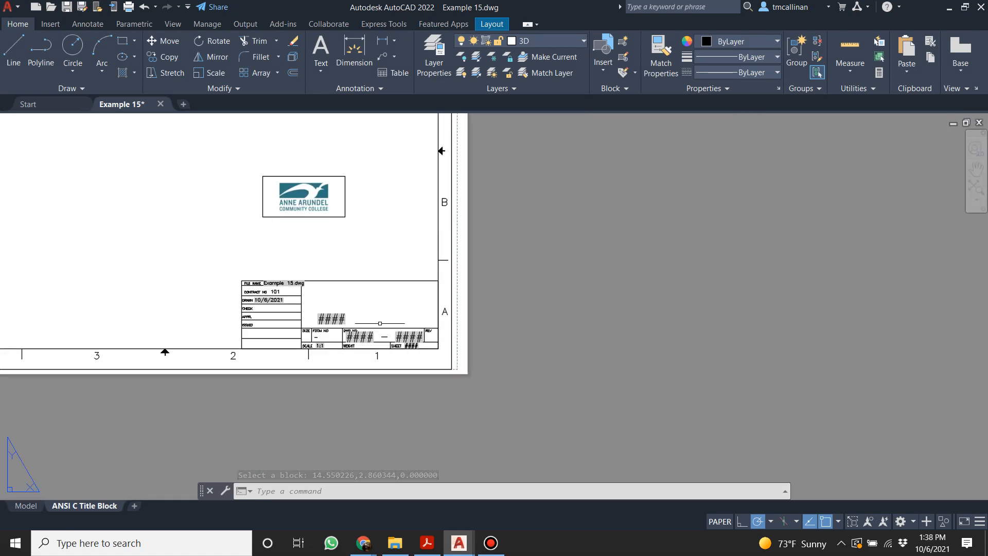
{"action": "scroll", "coordinate": [332, 312], "scroll_direction": "down", "scroll_amount": 4}
{"action": "scroll", "coordinate": [259, 236], "scroll_direction": "up", "scroll_amount": 2}
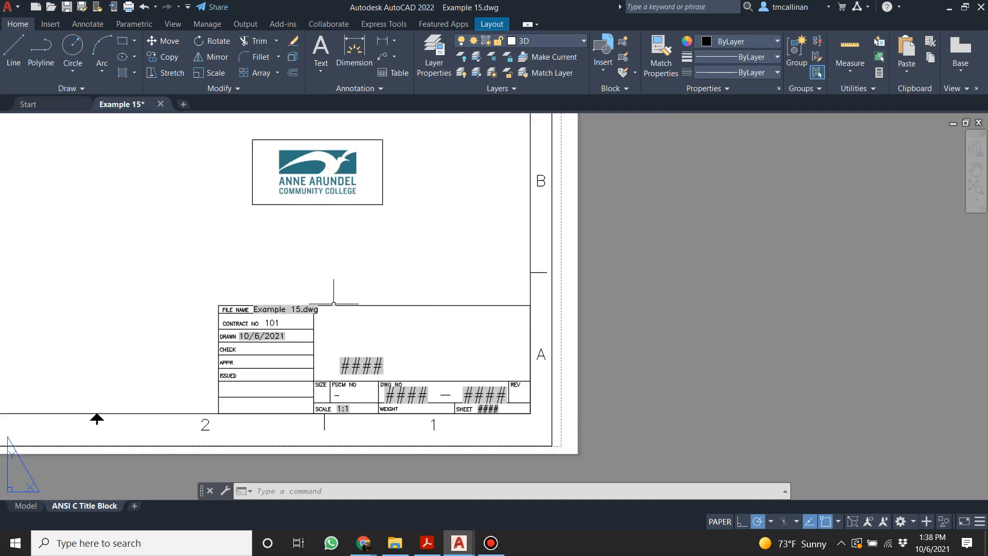
Set the title block's sheet name attribute to EXERCISE 15 and accept the attribute edits.
{"action": "scroll", "coordinate": [319, 340], "scroll_direction": "up", "scroll_amount": 2}
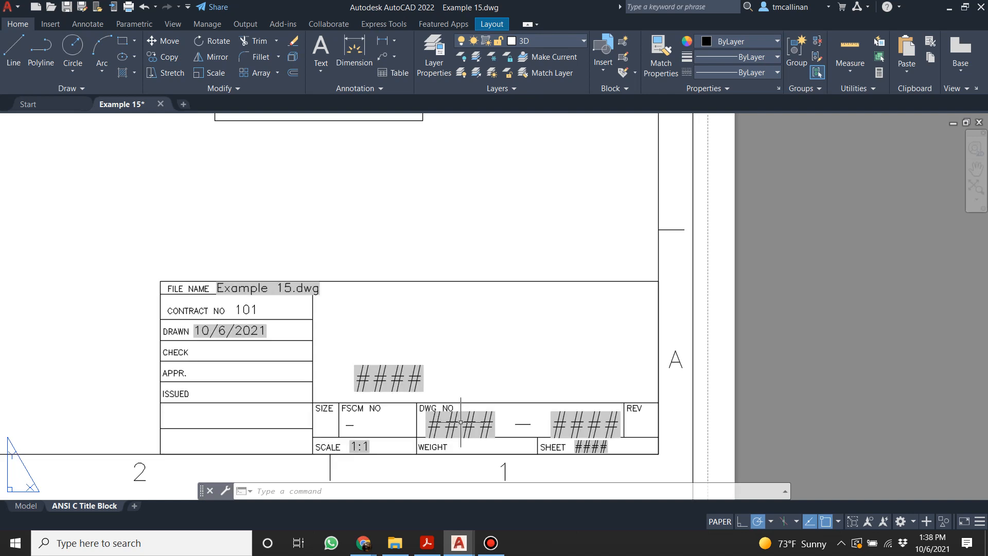
{"action": "double_click", "coordinate": [381, 378]}
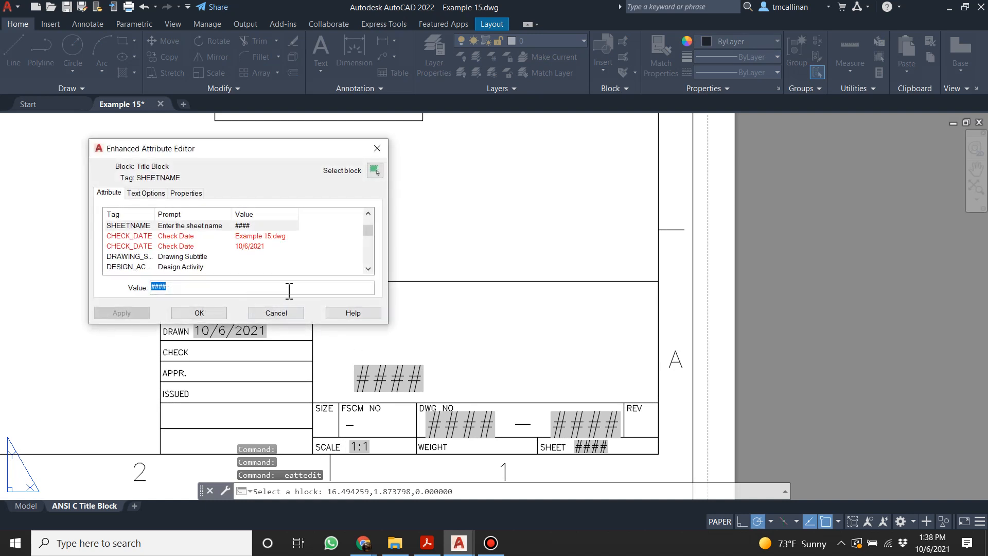
{"action": "type", "text": "EXERCISE 15"}
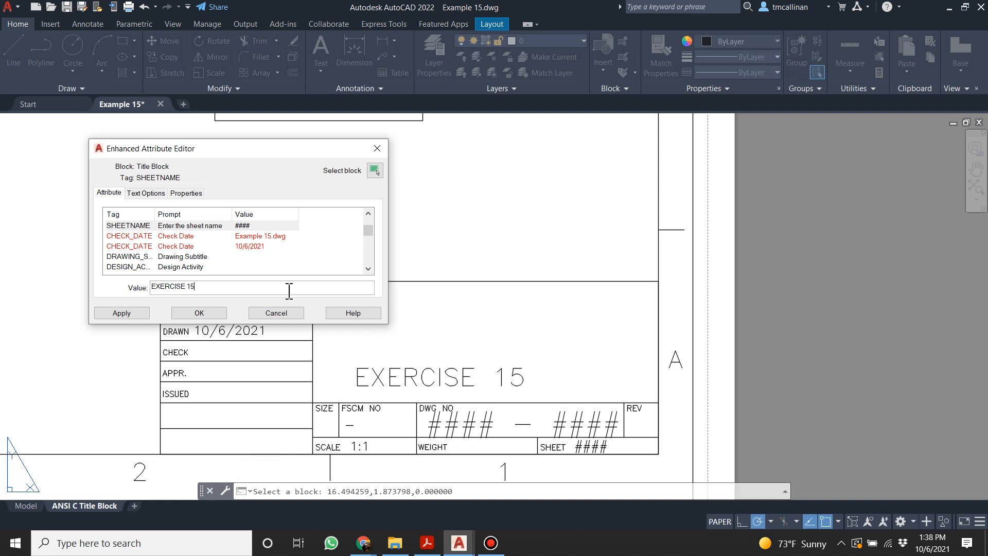
{"action": "key", "text": "Return"}
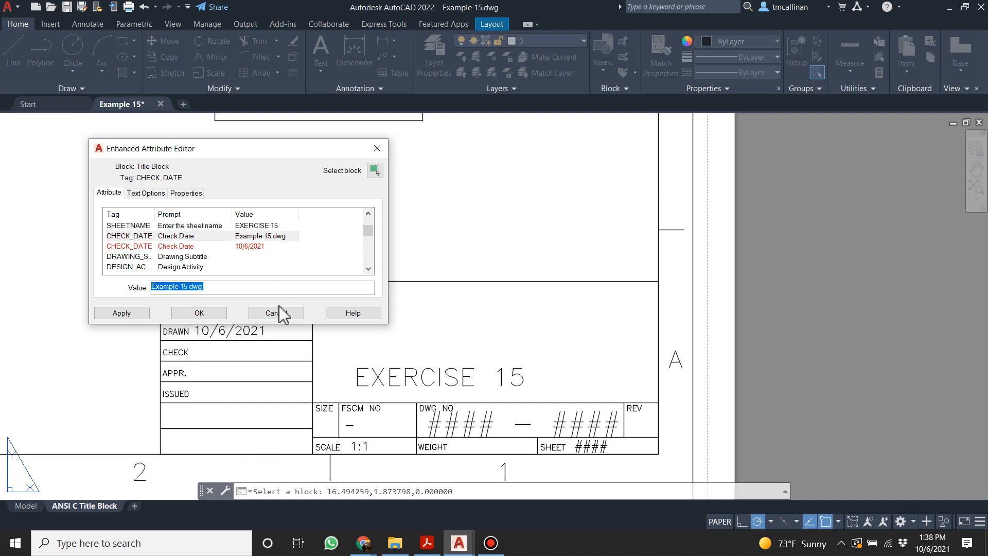
{"action": "left_click", "coordinate": [220, 313]}
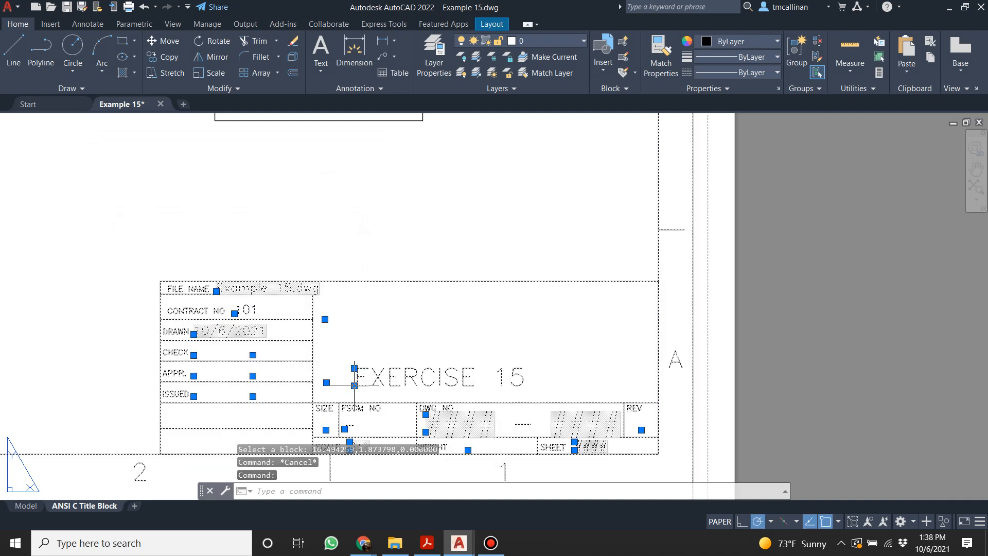
Shift the EXERCISE 15 sheet name slightly left and down, closer to the lower-left corner of its title block cell.
{"action": "left_click", "coordinate": [354, 384]}
{"action": "scroll", "coordinate": [344, 390], "scroll_direction": "up", "scroll_amount": 2}
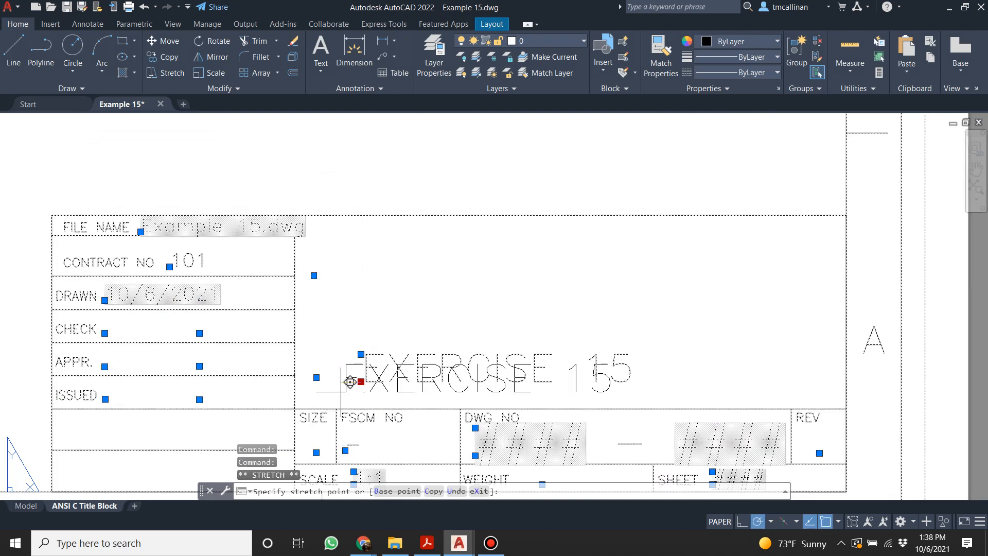
{"action": "key", "text": "Escape"}
{"action": "key", "text": "Escape"}
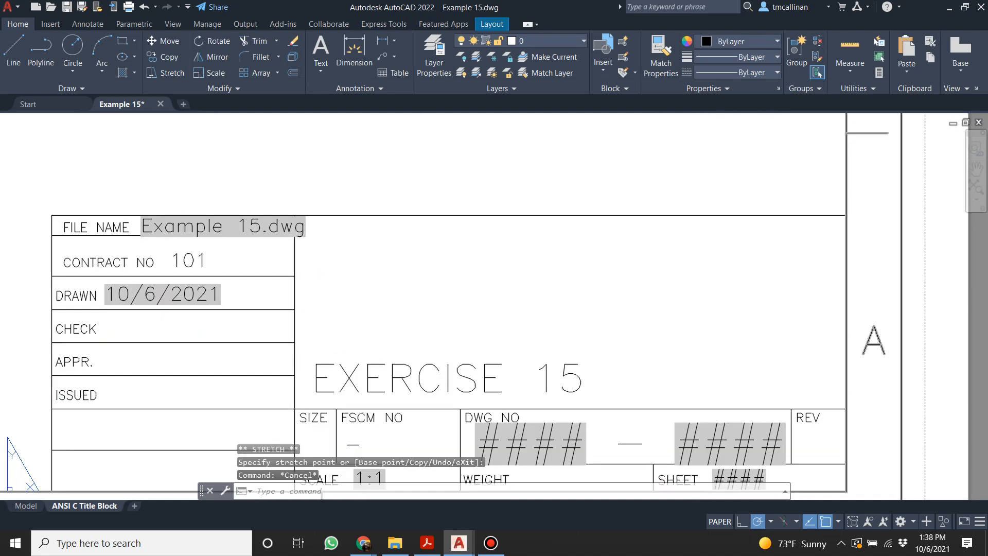
Move the Anne Arundel Community College logo and its frame into the title block's large cell, above the DWG NO row.
{"action": "scroll", "coordinate": [389, 361], "scroll_direction": "down", "scroll_amount": 4}
{"action": "left_click", "coordinate": [343, 217]}
{"action": "key", "text": "Escape"}
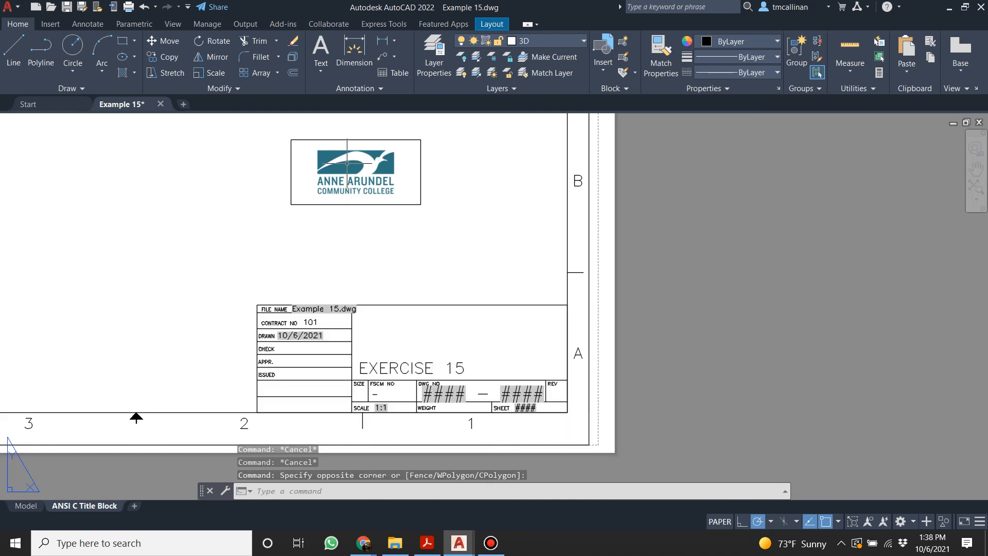
{"action": "left_click", "coordinate": [339, 140]}
{"action": "mouse_move", "coordinate": [357, 172]}
{"action": "left_mouse_down"}
{"action": "mouse_move", "coordinate": [412, 225]}
{"action": "mouse_move", "coordinate": [465, 361]}
{"action": "mouse_move", "coordinate": [516, 383]}
{"action": "left_mouse_up"}
{"action": "left_click", "coordinate": [359, 168]}
{"action": "left_click", "coordinate": [367, 204]}
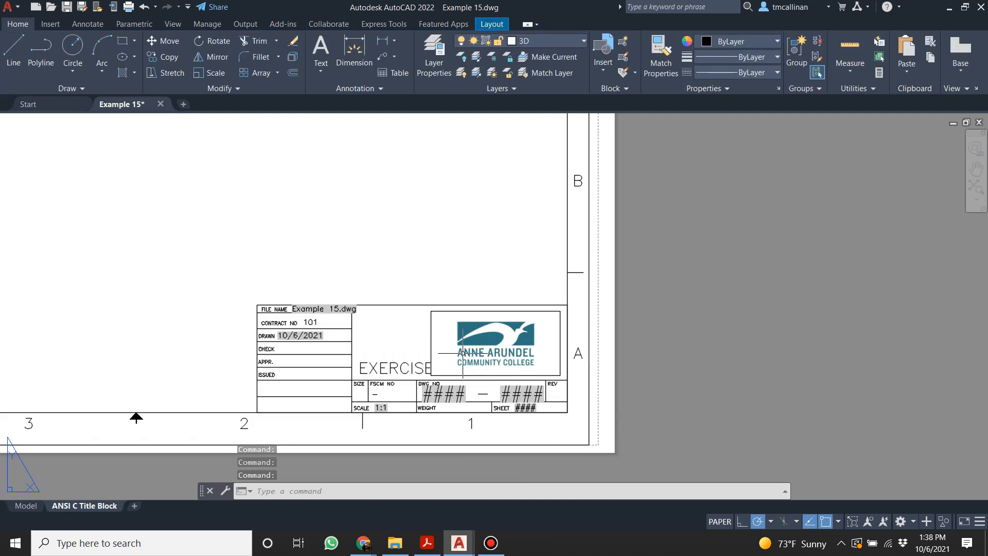
{"action": "scroll", "coordinate": [463, 353], "scroll_direction": "up", "scroll_amount": 2}
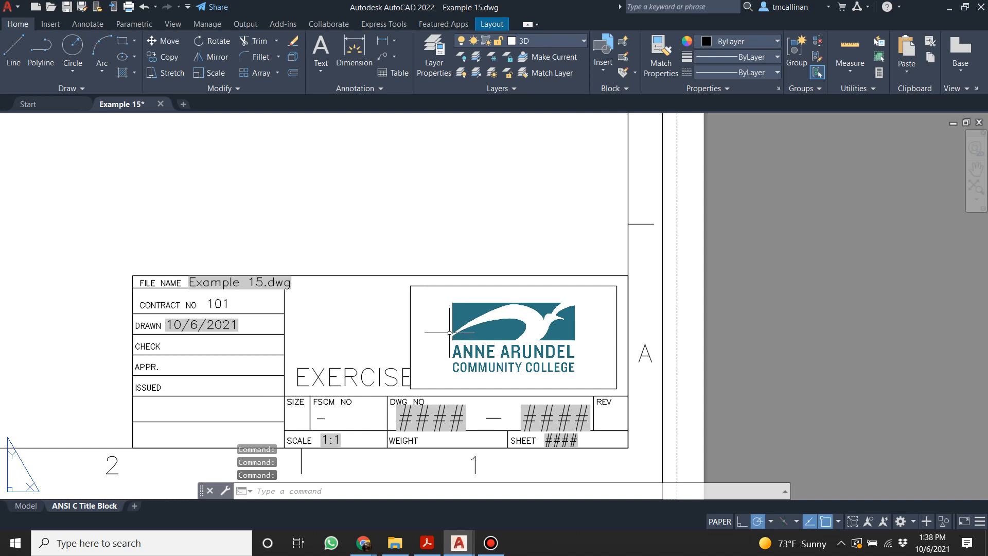
{"action": "scroll", "coordinate": [363, 325], "scroll_direction": "down", "scroll_amount": 2}
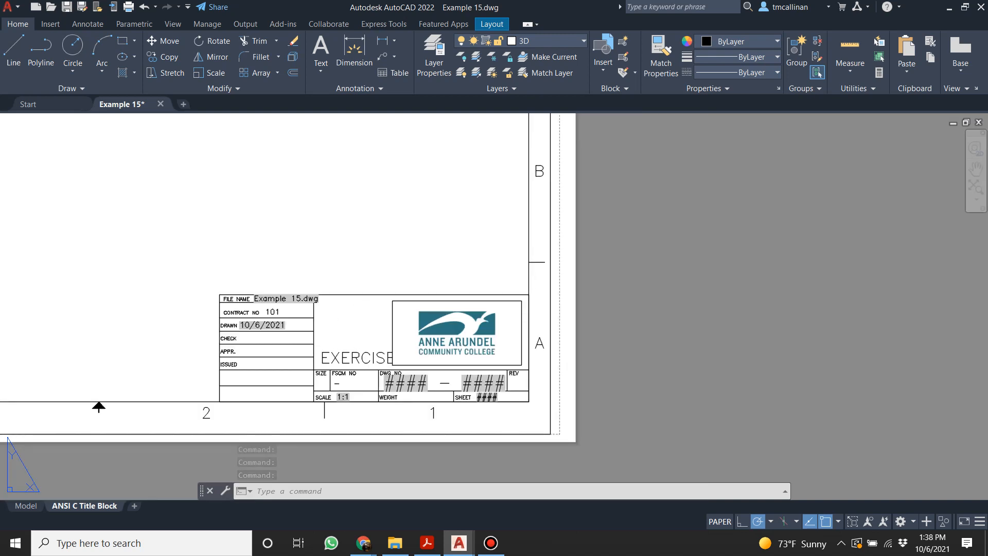
{"action": "key", "text": "Escape"}
{"action": "key", "text": "Escape"}
Select the title block and open the Title Block reference for in-place editing.
{"action": "scroll", "coordinate": [336, 344], "scroll_direction": "up", "scroll_amount": 2}
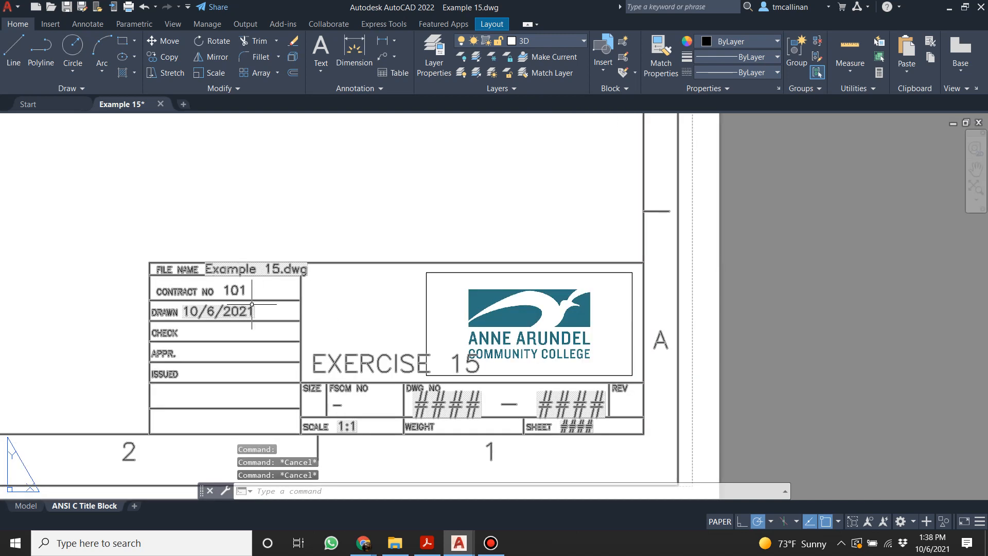
{"action": "left_click", "coordinate": [318, 366]}
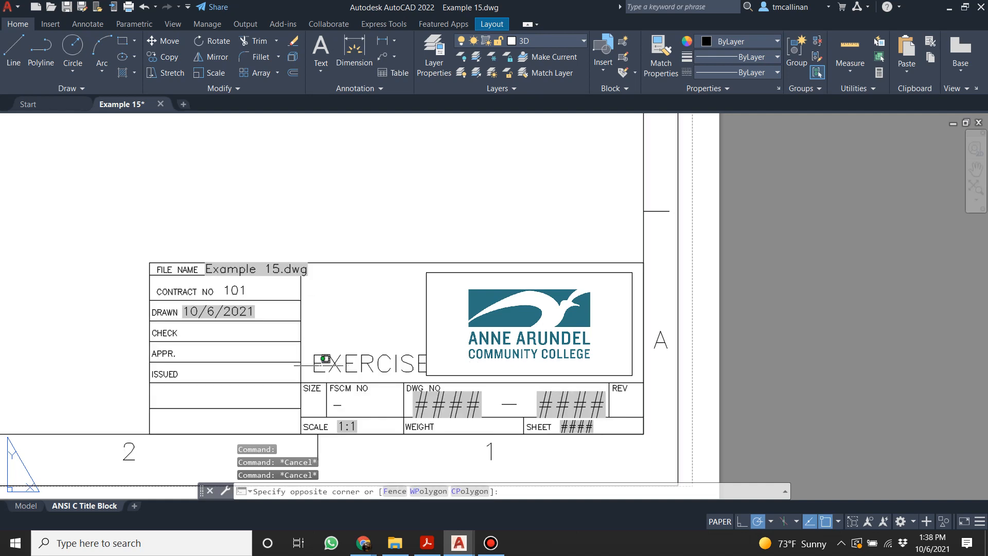
{"action": "left_click", "coordinate": [316, 355]}
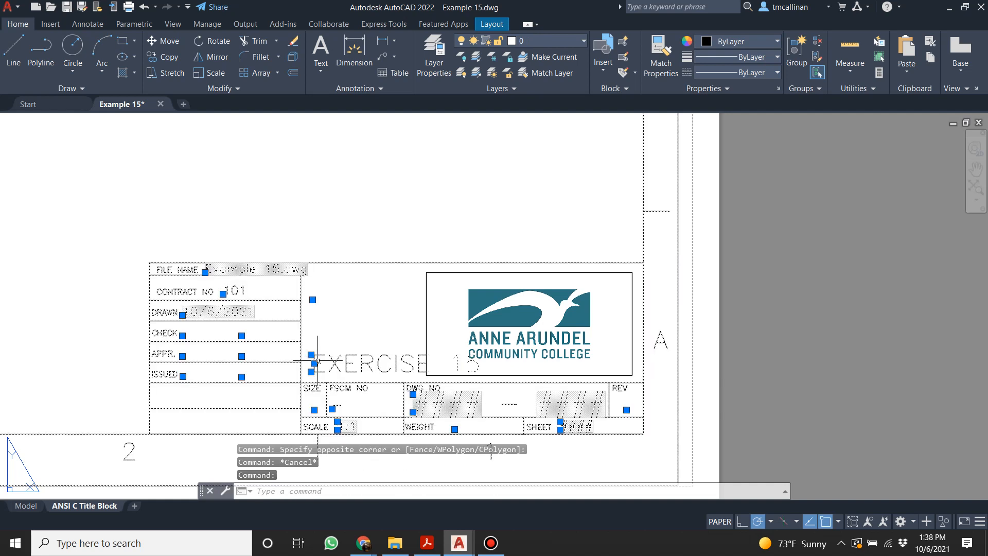
{"action": "left_click", "coordinate": [328, 351]}
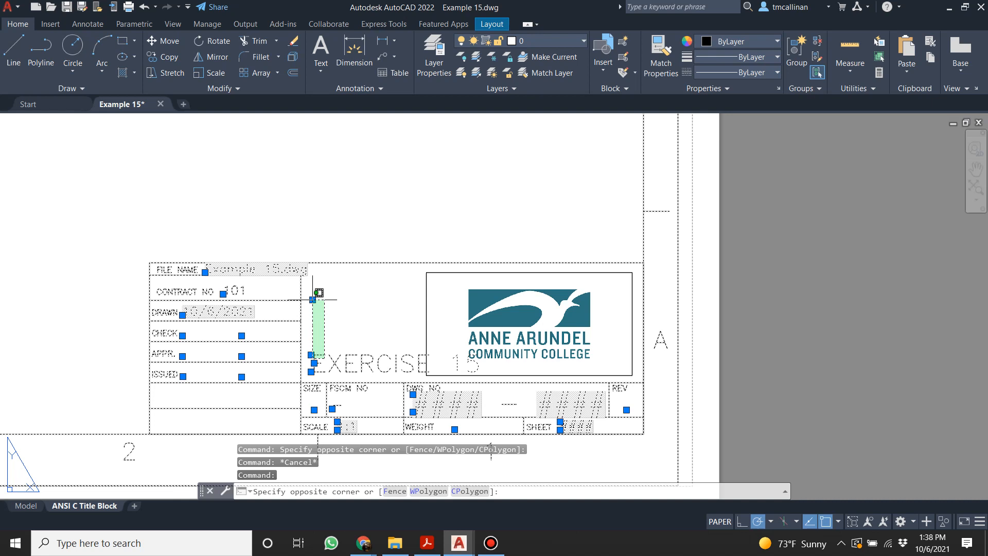
{"action": "key", "text": "Escape"}
{"action": "right_click", "coordinate": [323, 358]}
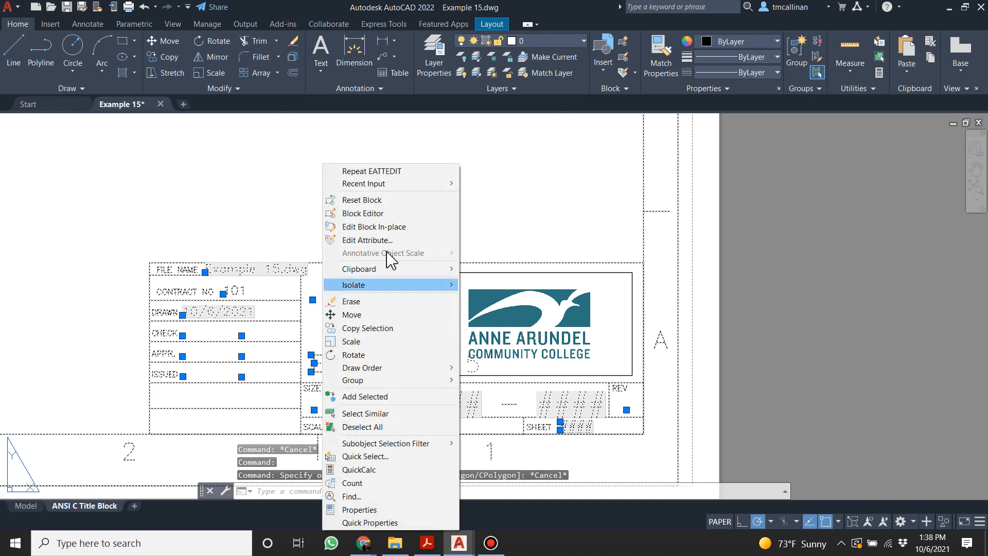
{"action": "left_click", "coordinate": [389, 227]}
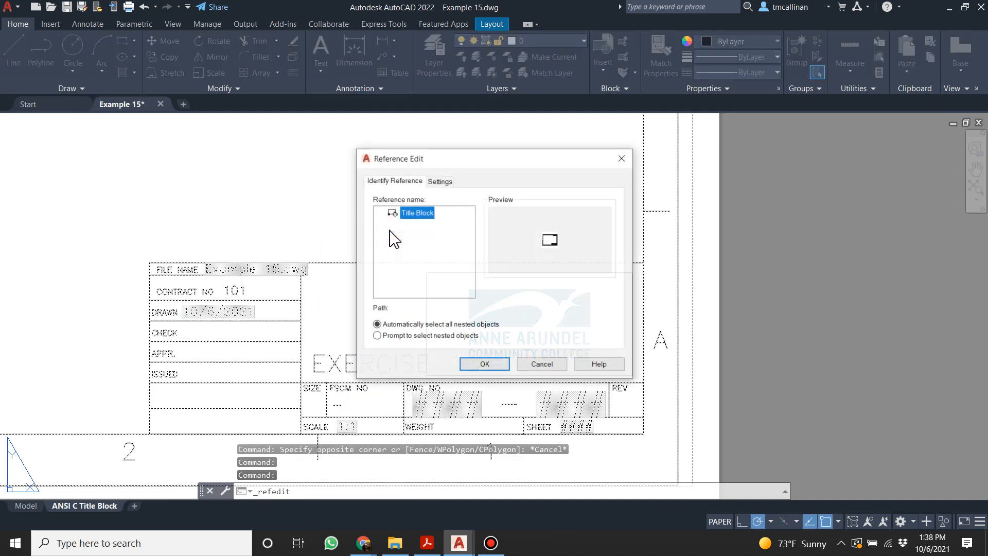
{"action": "left_click", "coordinate": [482, 365]}
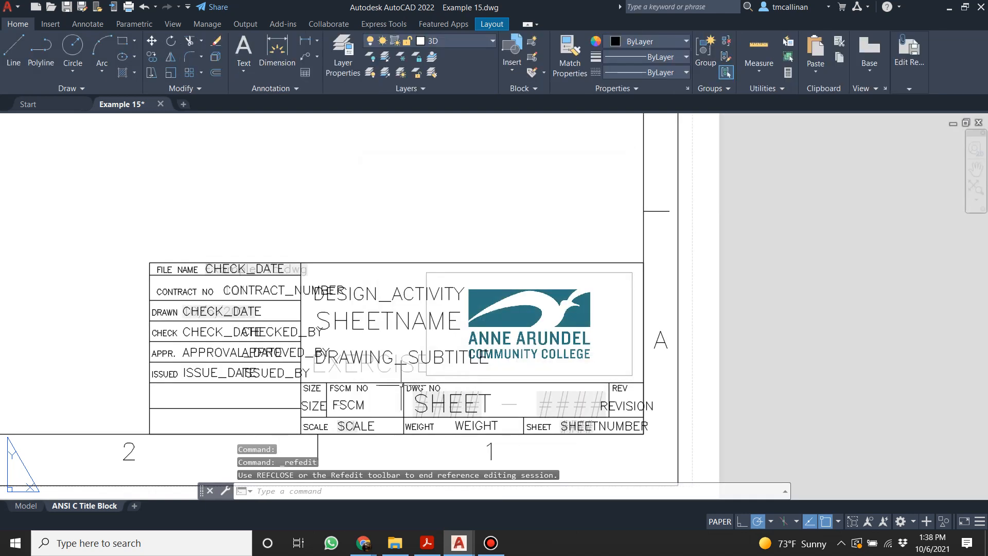
Delete the SHEETNAME attribute definition and save the reference edits to the title block.
{"action": "left_click", "coordinate": [376, 319]}
{"action": "left_click", "coordinate": [371, 325]}
{"action": "left_click", "coordinate": [372, 324]}
{"action": "left_click", "coordinate": [371, 322]}
{"action": "left_click", "coordinate": [371, 322]}
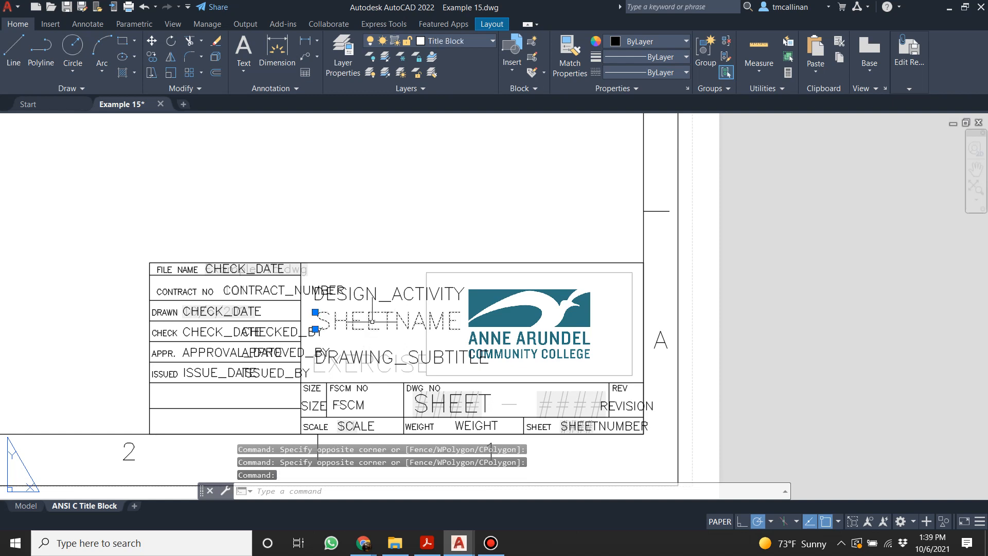
{"action": "key", "text": "Delete"}
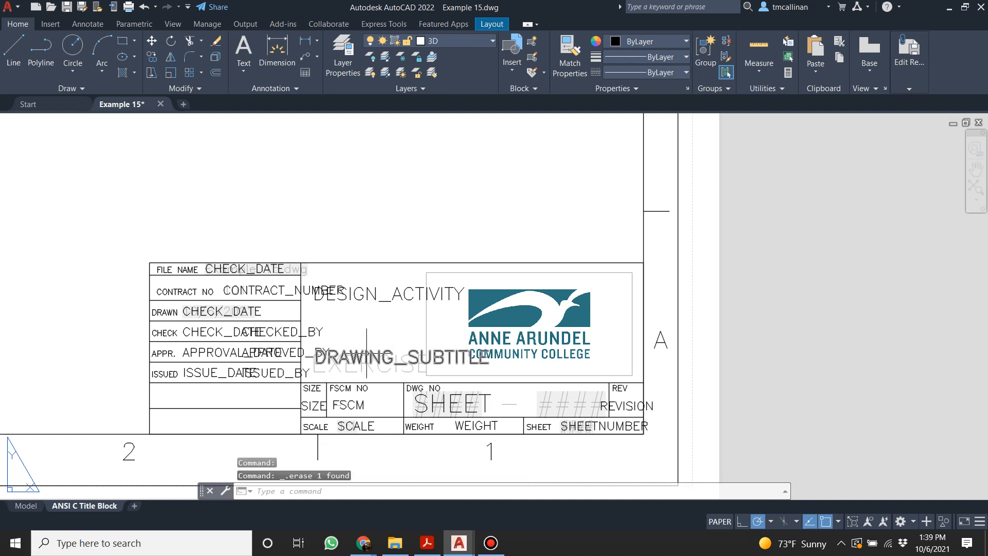
{"action": "right_click", "coordinate": [484, 198]}
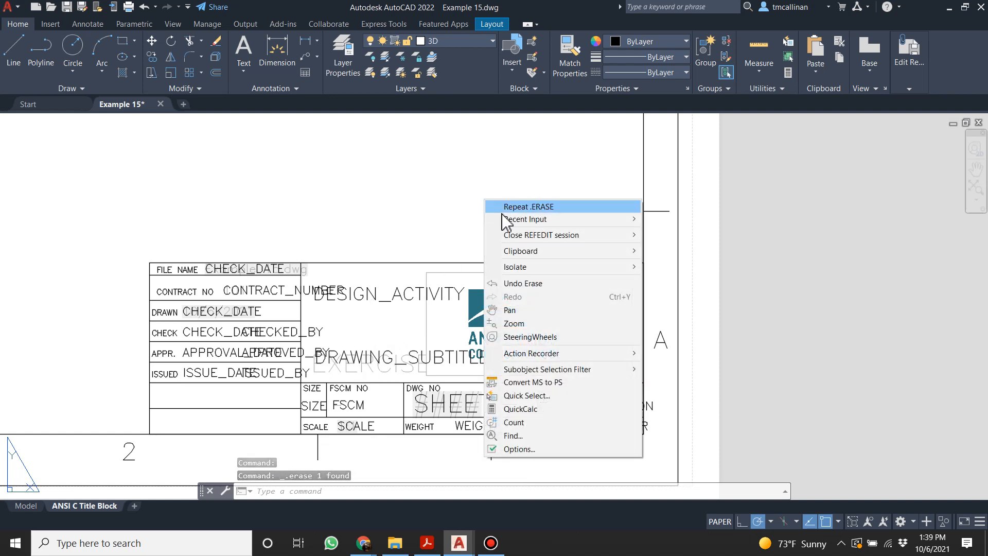
{"action": "mouse_move", "coordinate": [518, 234]}
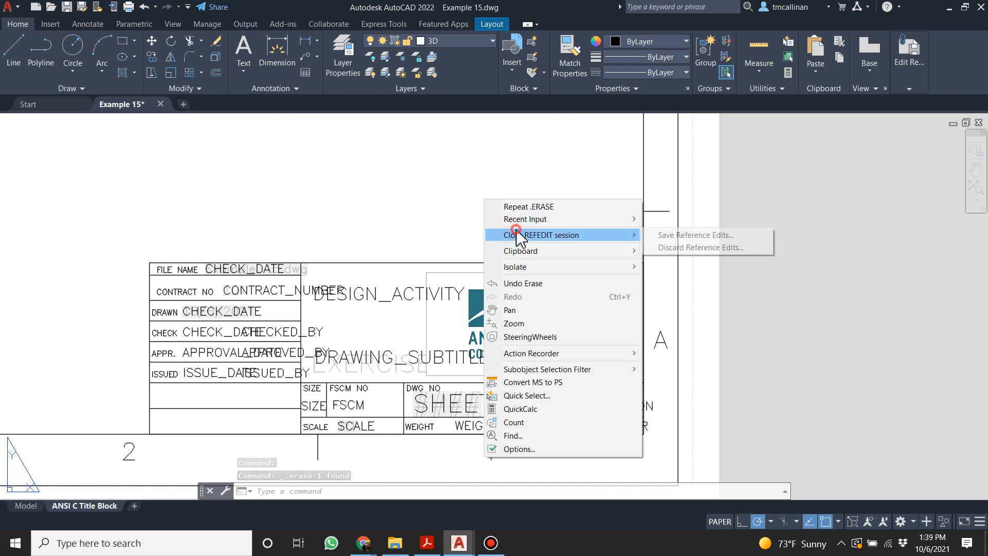
{"action": "left_click", "coordinate": [675, 235]}
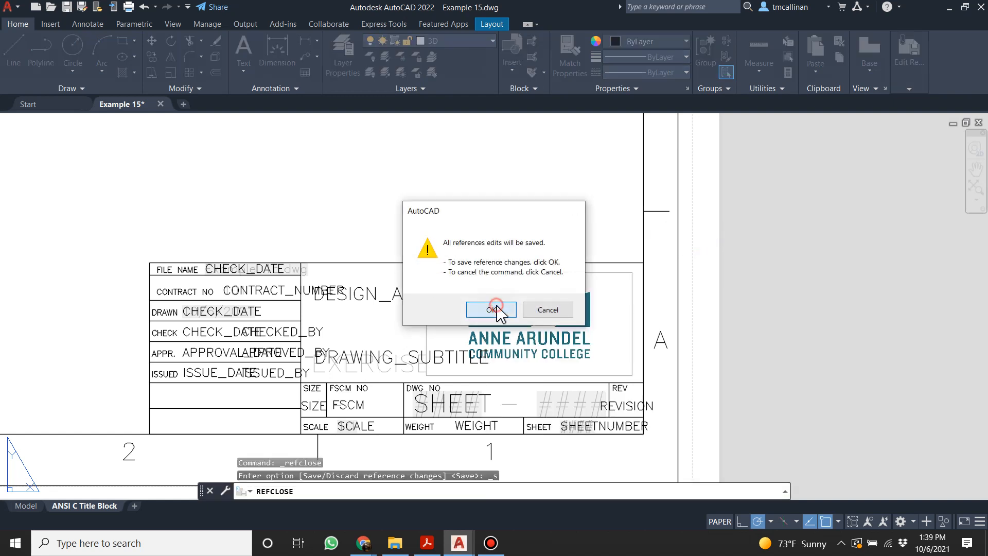
{"action": "left_click", "coordinate": [493, 309]}
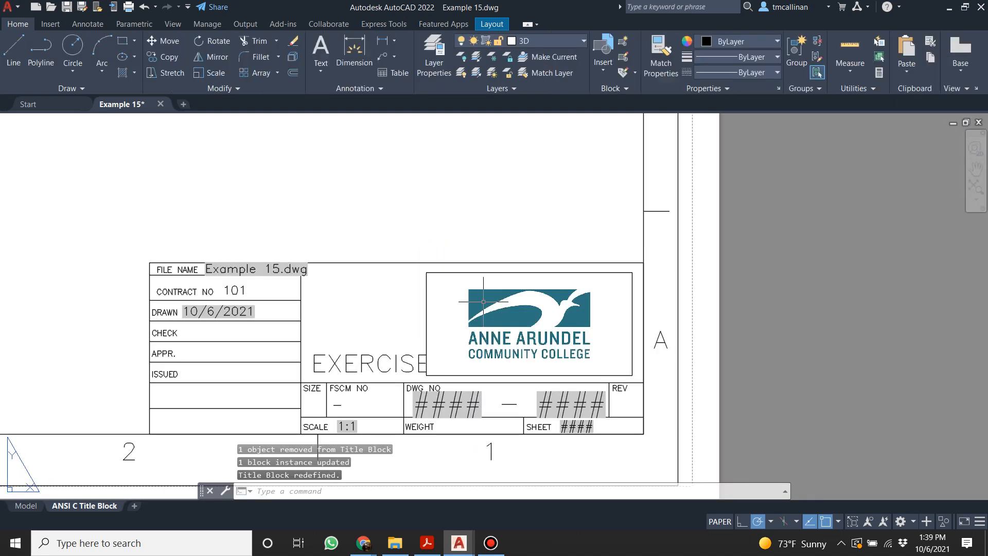
{"action": "right_click", "coordinate": [357, 325]}
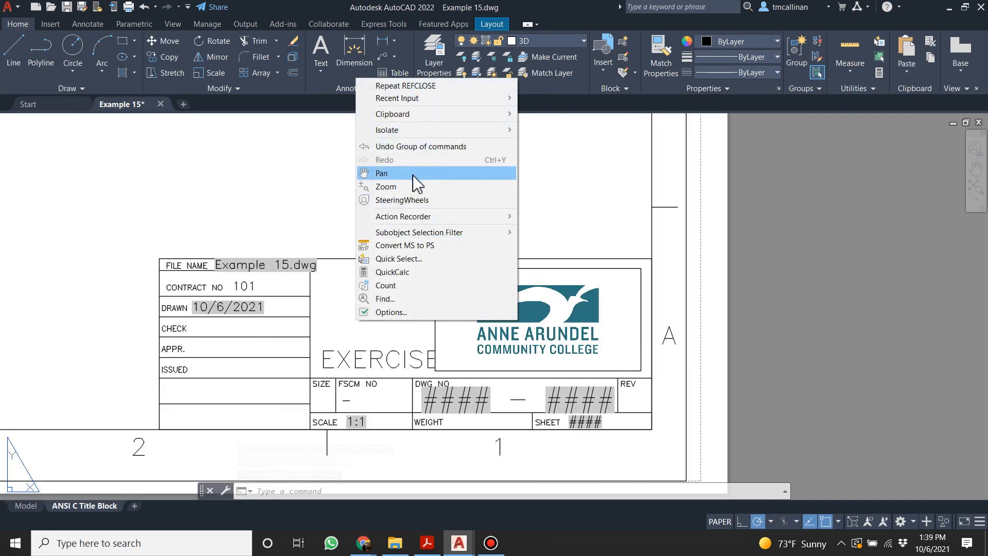
{"action": "left_click", "coordinate": [387, 334]}
{"action": "key", "text": "Escape"}
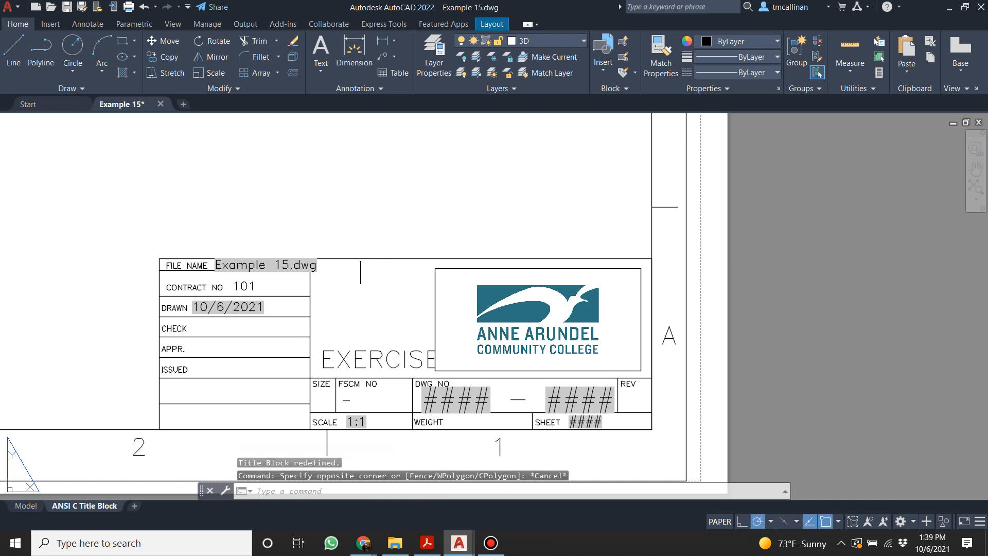
{"action": "right_click", "coordinate": [365, 261]}
{"action": "mouse_move", "coordinate": [426, 293]}
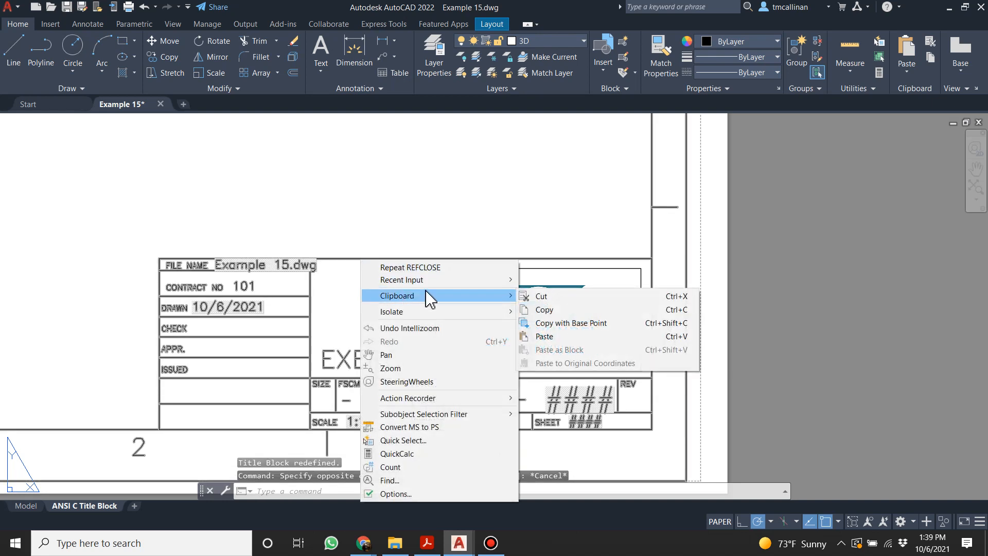
{"action": "key", "text": "Escape"}
Reopen the Title Block reference for in-place editing.
{"action": "left_click", "coordinate": [313, 364]}
{"action": "right_click", "coordinate": [310, 364]}
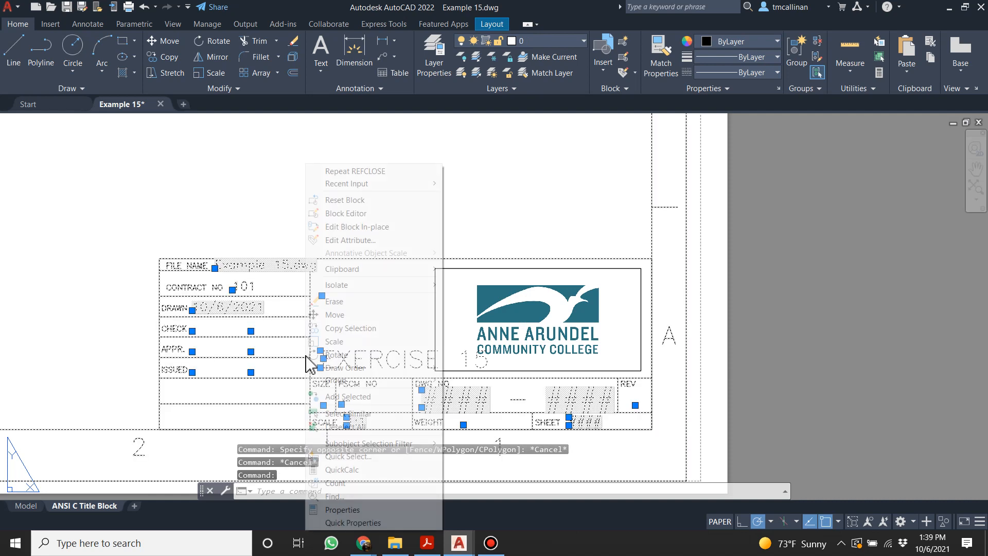
{"action": "left_click", "coordinate": [370, 227]}
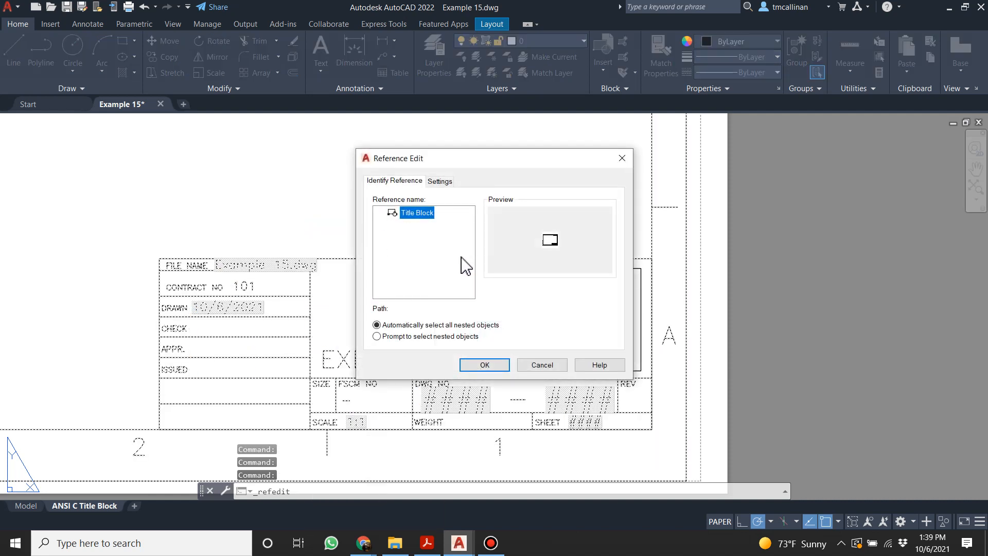
{"action": "left_click", "coordinate": [472, 366]}
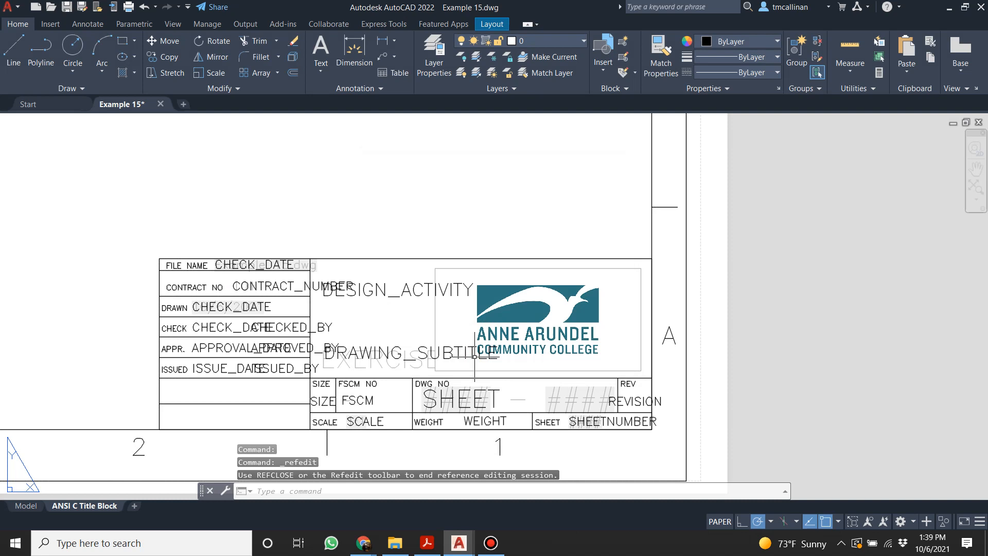
Try to erase the leftover EXERCISE 15 text beside the logo in the title block.
{"action": "scroll", "coordinate": [353, 328], "scroll_direction": "up", "scroll_amount": 2}
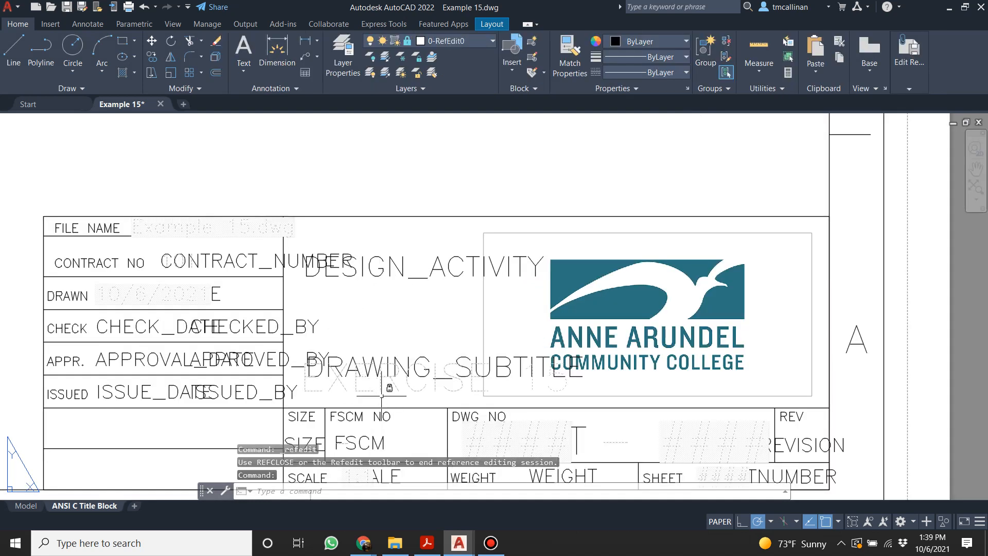
{"action": "left_click", "coordinate": [382, 386]}
{"action": "key", "text": "Delete"}
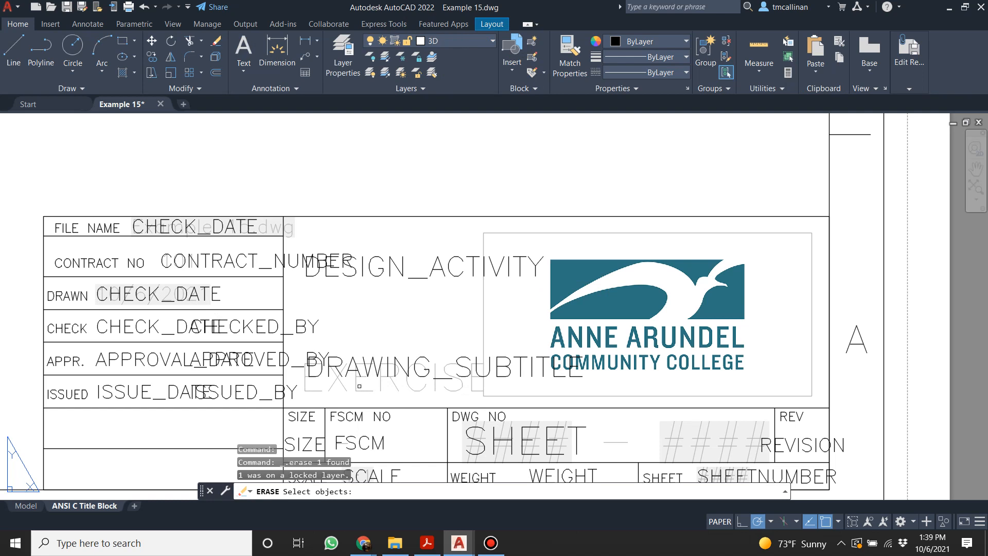
{"action": "left_click", "coordinate": [355, 382]}
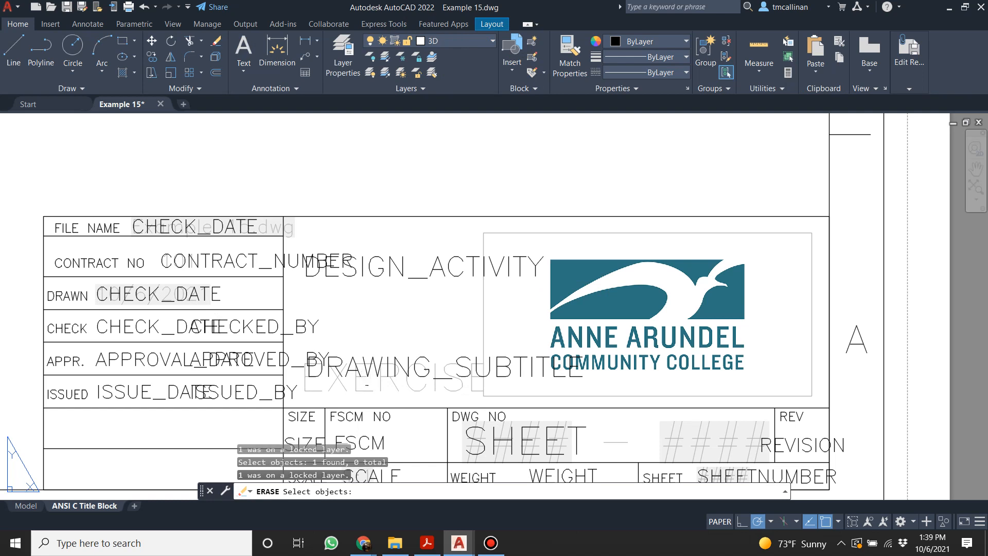
{"action": "key", "text": "Escape"}
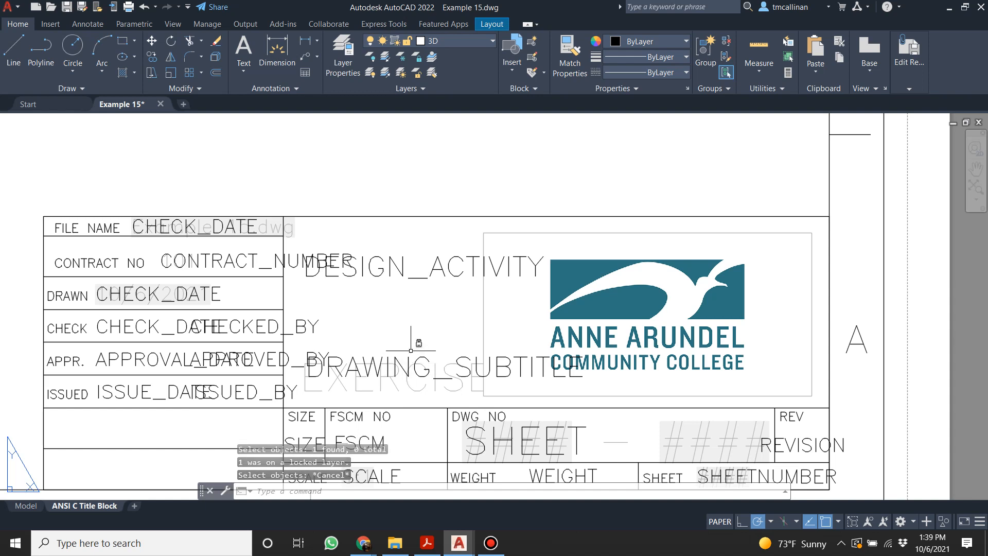
Save the reference edits to the title block and close the in-place editing session.
{"action": "right_click", "coordinate": [419, 332]}
{"action": "mouse_move", "coordinate": [495, 117]}
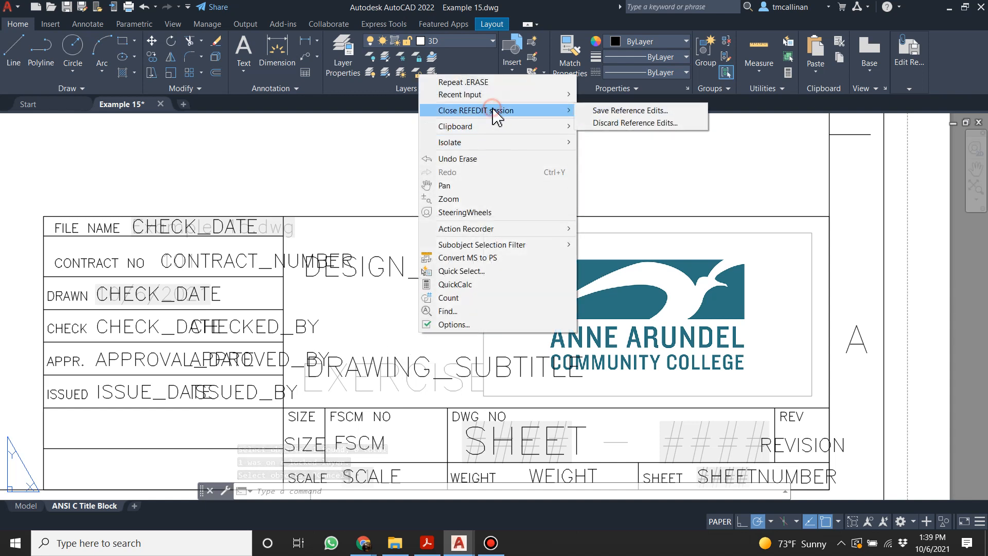
{"action": "left_click", "coordinate": [623, 110]}
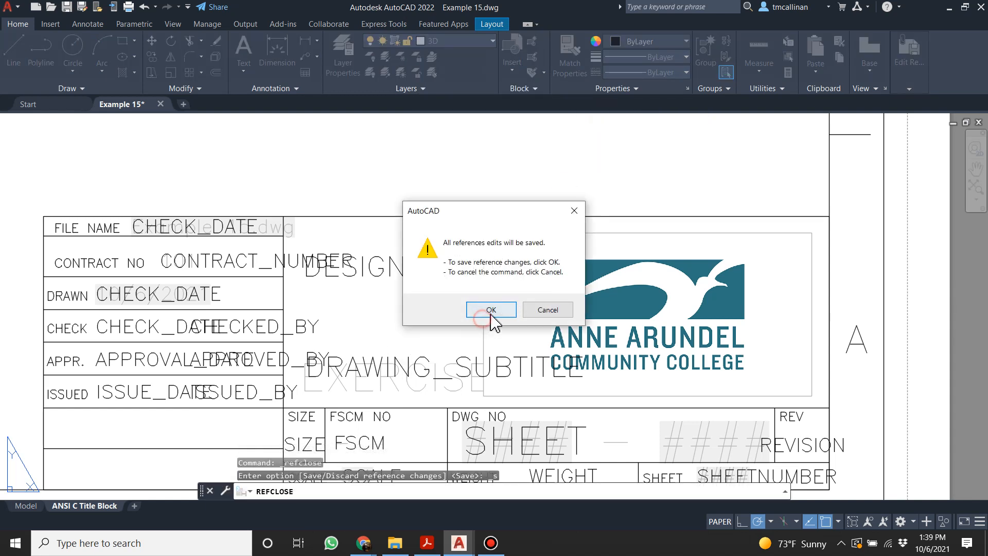
{"action": "left_click", "coordinate": [492, 310]}
{"action": "key", "text": "Escape"}
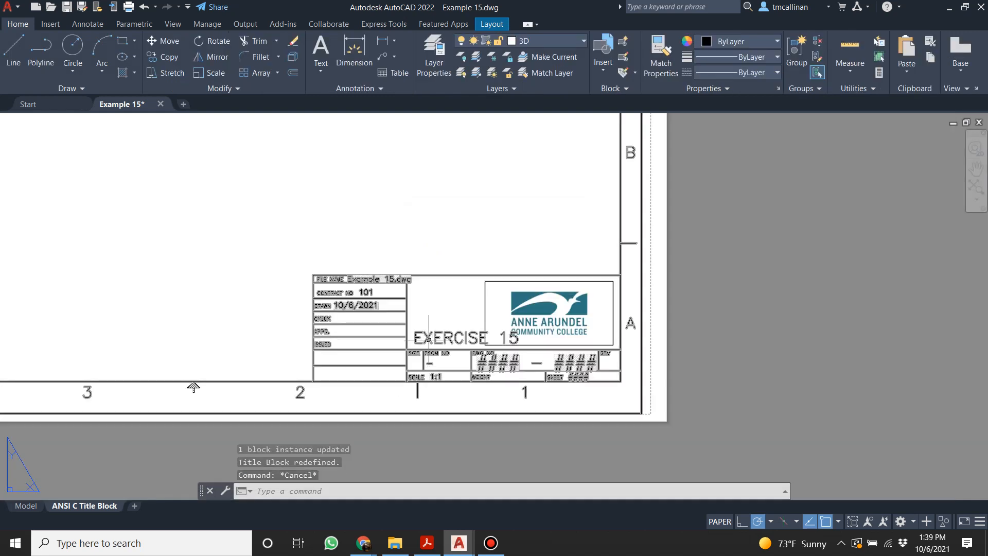
Move the EXERCISE 15 text out of the logo area to the blank space above the title block.
{"action": "left_click", "coordinate": [194, 383]}
{"action": "left_click", "coordinate": [413, 342]}
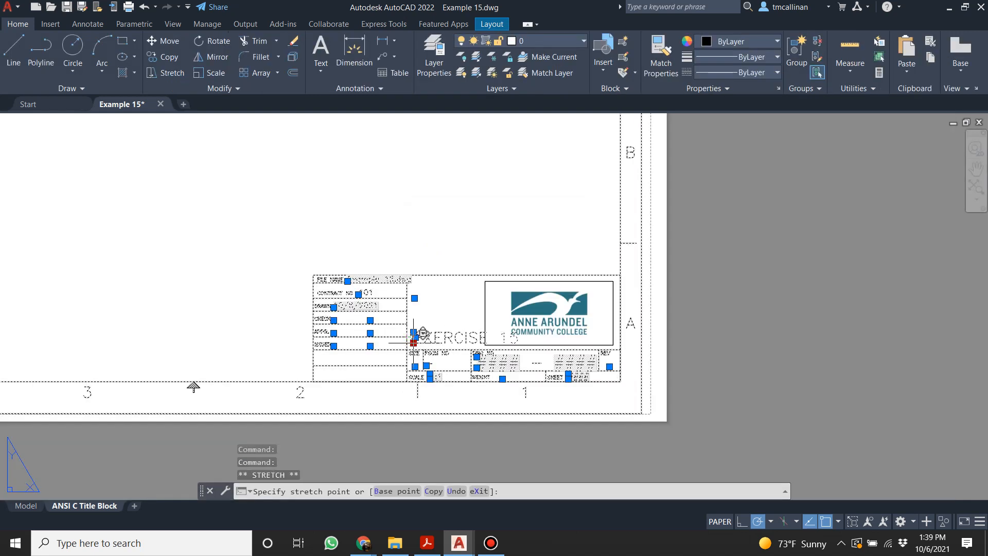
{"action": "left_click", "coordinate": [410, 236]}
{"action": "key", "text": "Escape"}
{"action": "key", "text": "Escape"}
{"action": "scroll", "coordinate": [516, 304], "scroll_direction": "up", "scroll_amount": 2}
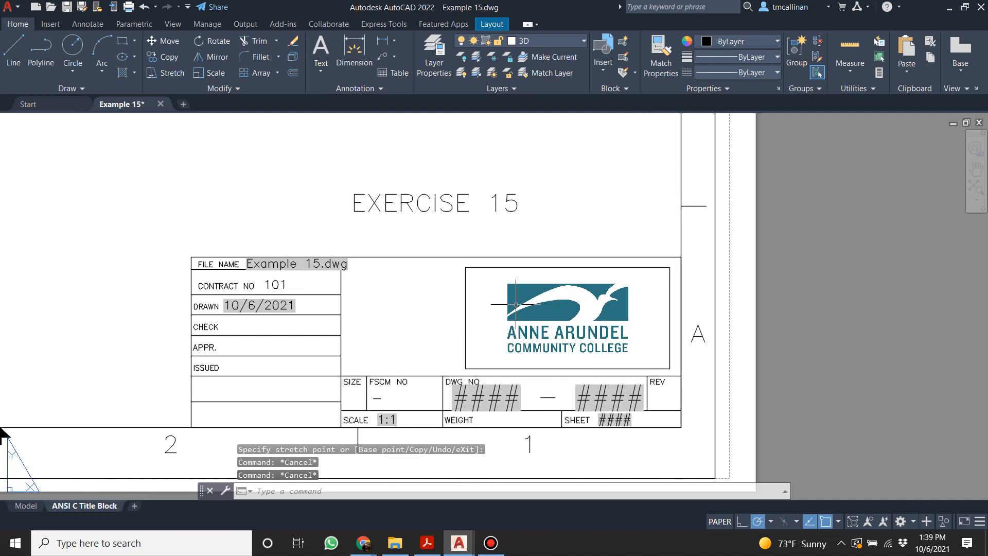
Enlarge the college logo by stretching its upper-left corner farther to the left inside the title block.
{"action": "left_click", "coordinate": [529, 302]}
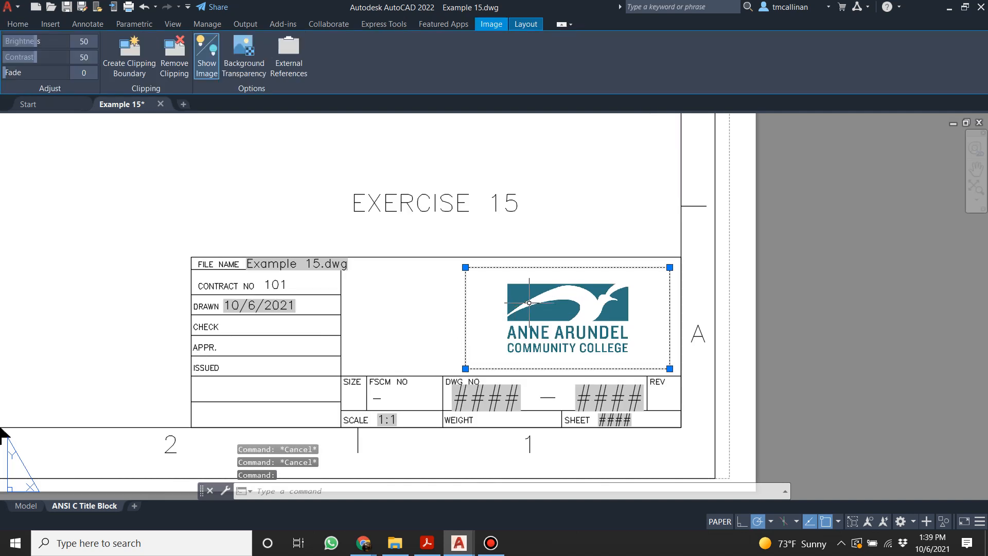
{"action": "left_click", "coordinate": [549, 310]}
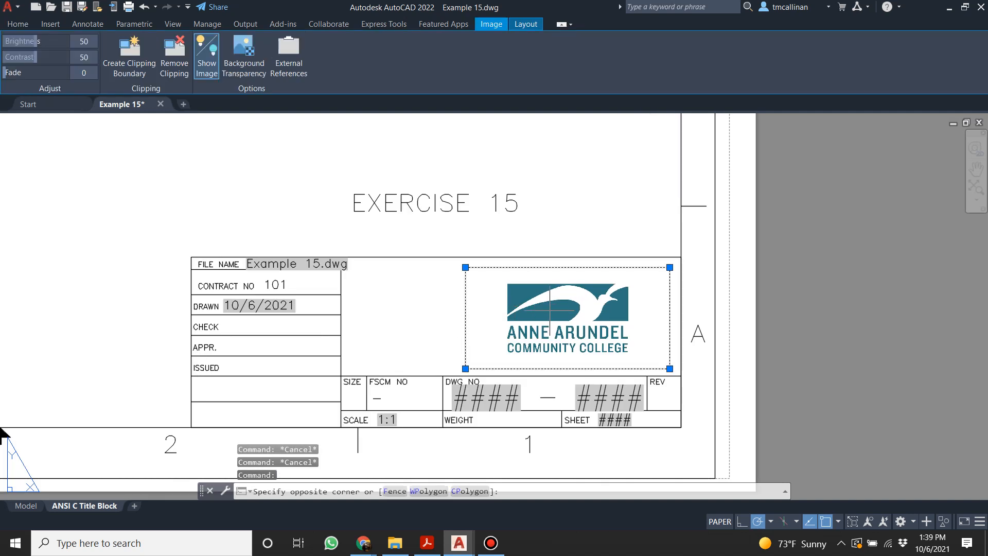
{"action": "key", "text": "Escape"}
{"action": "left_click", "coordinate": [465, 267]}
{"action": "left_click", "coordinate": [363, 266]}
Move the logo from the title block to the upper-left area of the sheet, just inside the border.
{"action": "scroll", "coordinate": [494, 300], "scroll_direction": "down", "scroll_amount": 5}
{"action": "scroll", "coordinate": [467, 282], "scroll_direction": "up", "scroll_amount": 2}
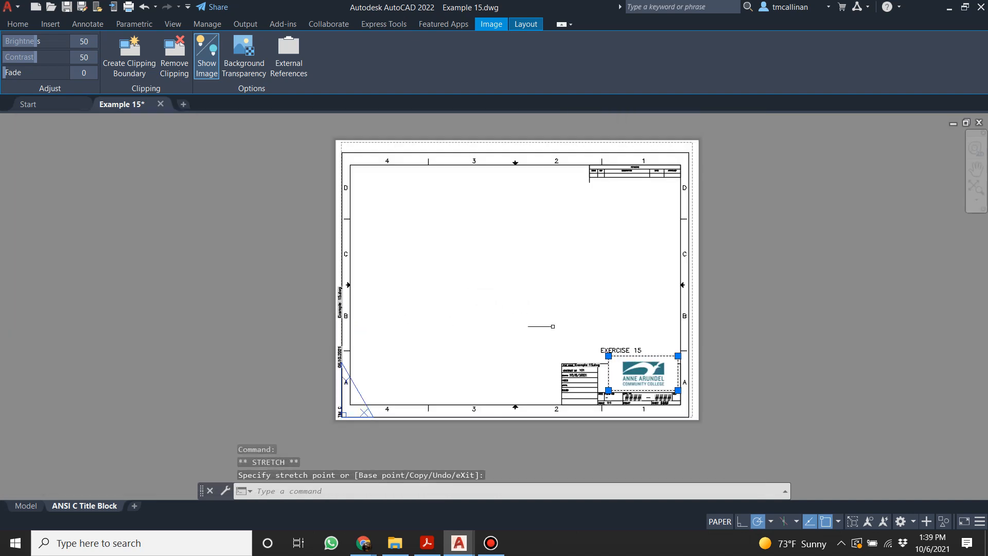
{"action": "left_click_drag", "start_coordinate": [618, 355], "coordinate": [366, 174]}
{"action": "scroll", "coordinate": [366, 181], "scroll_direction": "up", "scroll_amount": 2}
{"action": "scroll", "coordinate": [365, 180], "scroll_direction": "up", "scroll_amount": 2}
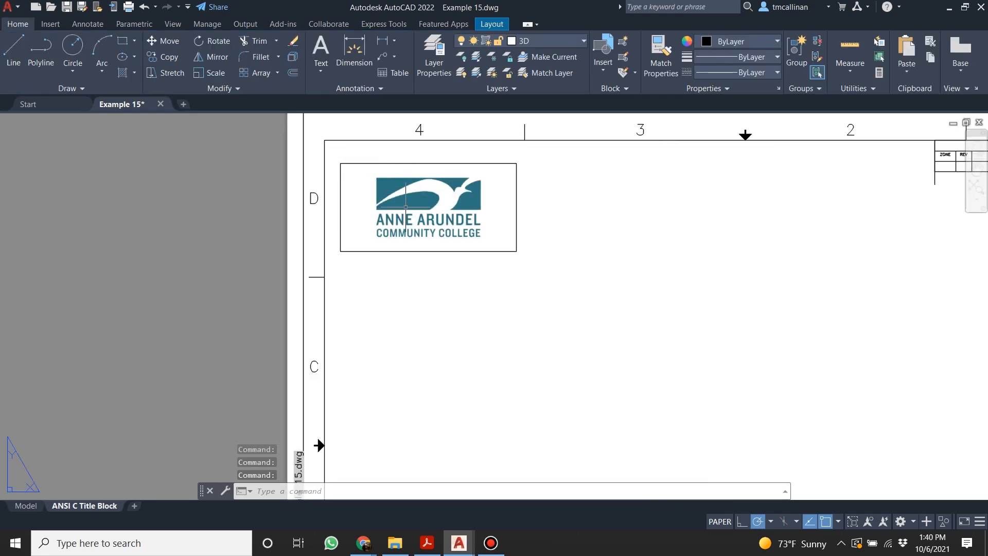
Move the logo against the border's upper-left corner and stretch its corner grip onto the border corner.
{"action": "left_click", "coordinate": [395, 166]}
{"action": "left_click_drag", "start_coordinate": [396, 166], "coordinate": [388, 144]}
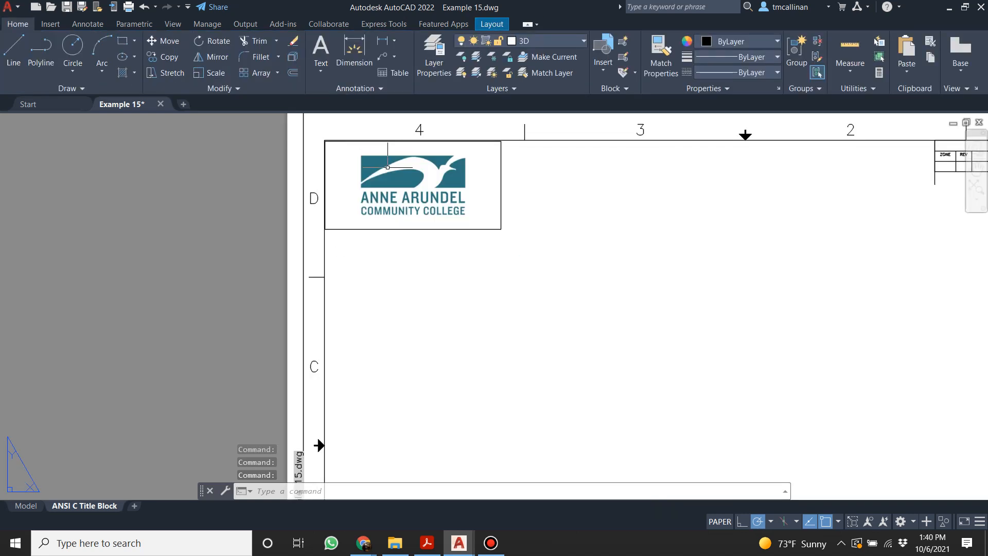
{"action": "scroll", "coordinate": [325, 138], "scroll_direction": "up", "scroll_amount": 4}
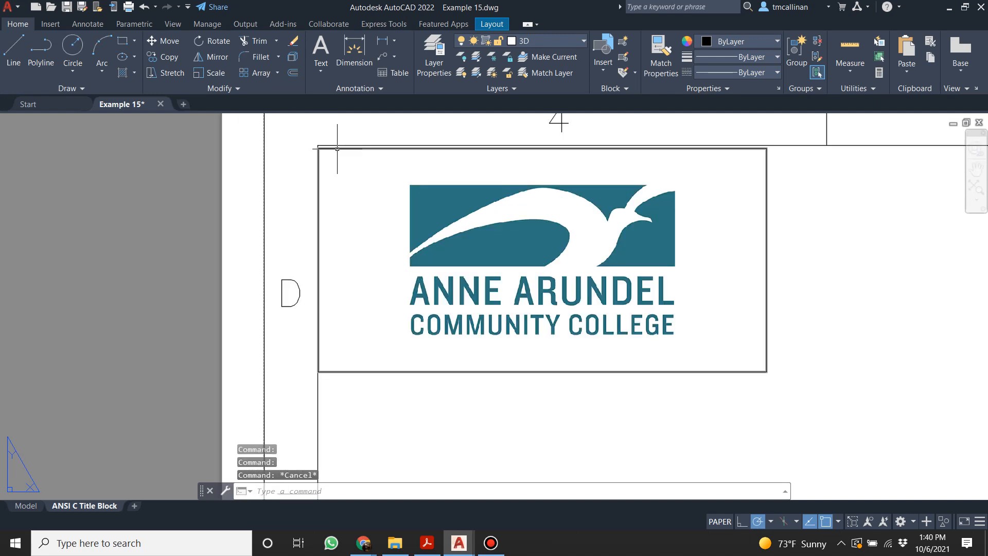
{"action": "left_click", "coordinate": [317, 148]}
{"action": "left_click", "coordinate": [318, 149]}
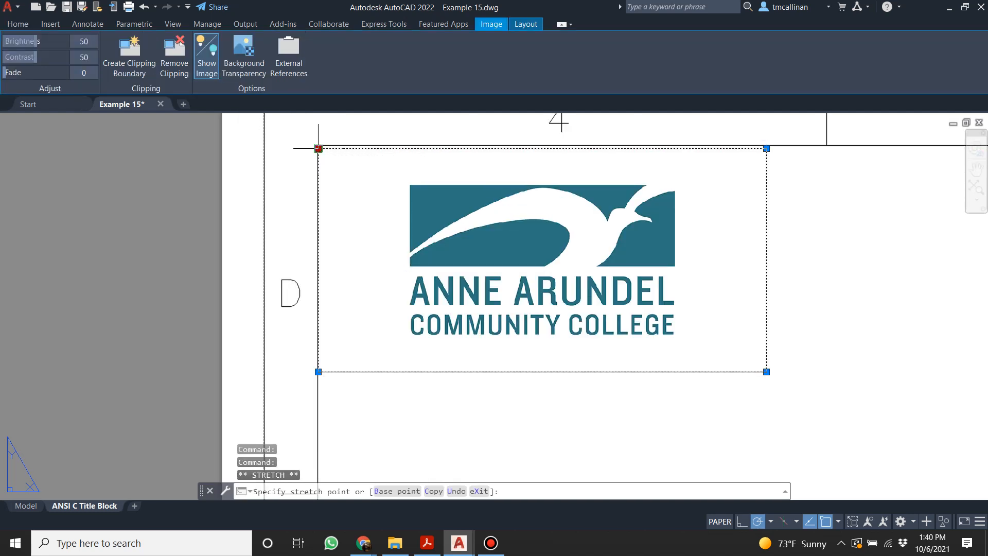
{"action": "scroll", "coordinate": [320, 152], "scroll_direction": "up", "scroll_amount": 4}
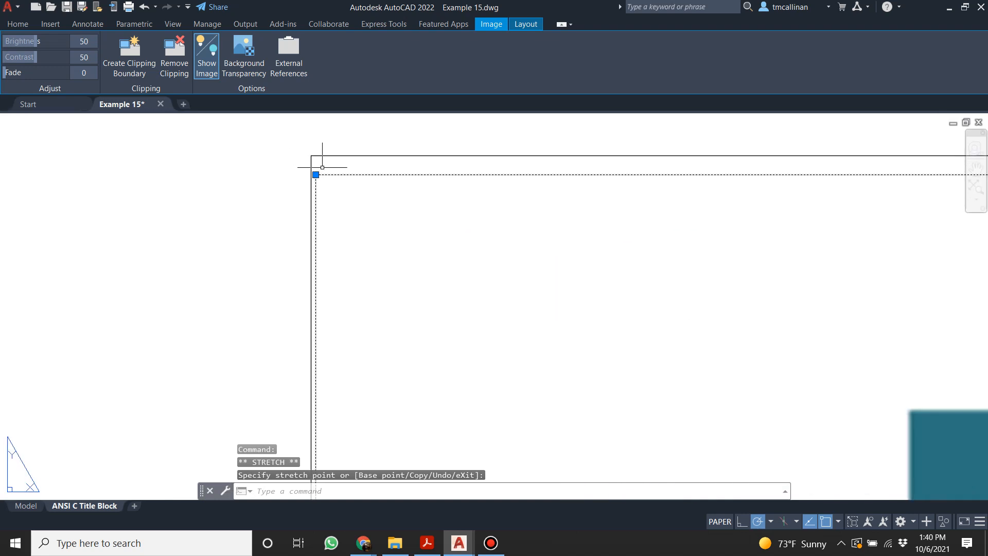
{"action": "left_click", "coordinate": [311, 155]}
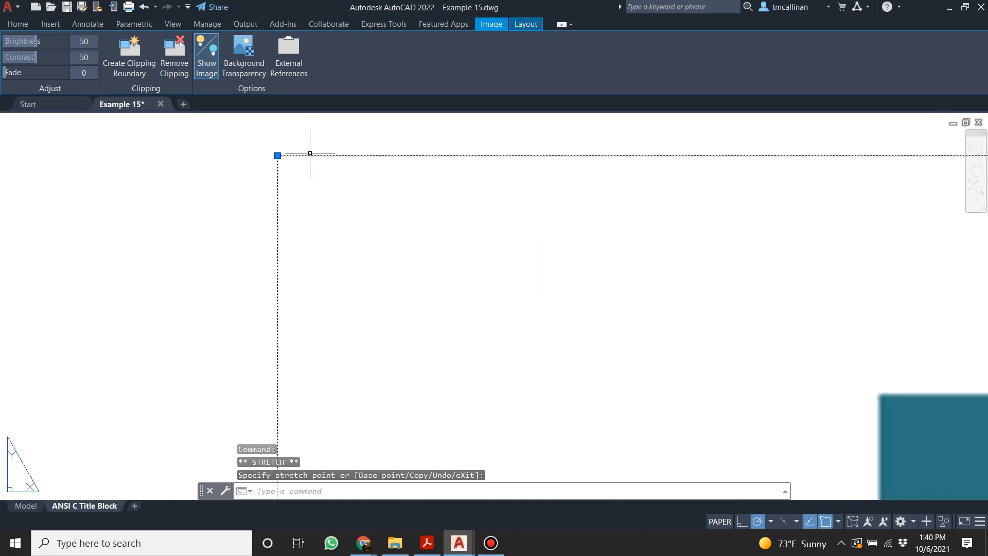
{"action": "key", "text": "Escape"}
{"action": "scroll", "coordinate": [384, 211], "scroll_direction": "down", "scroll_amount": 5}
{"action": "scroll", "coordinate": [383, 208], "scroll_direction": "up", "scroll_amount": 4}
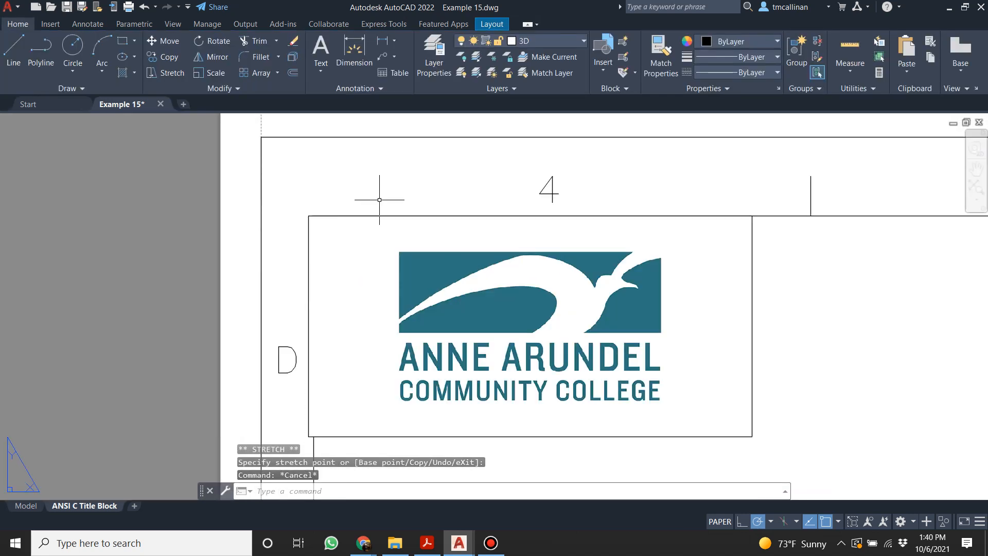
Undo the logo's stretch and its last move against the border.
{"action": "key", "text": "ctrl+z"}
{"action": "key", "text": "ctrl+z"}
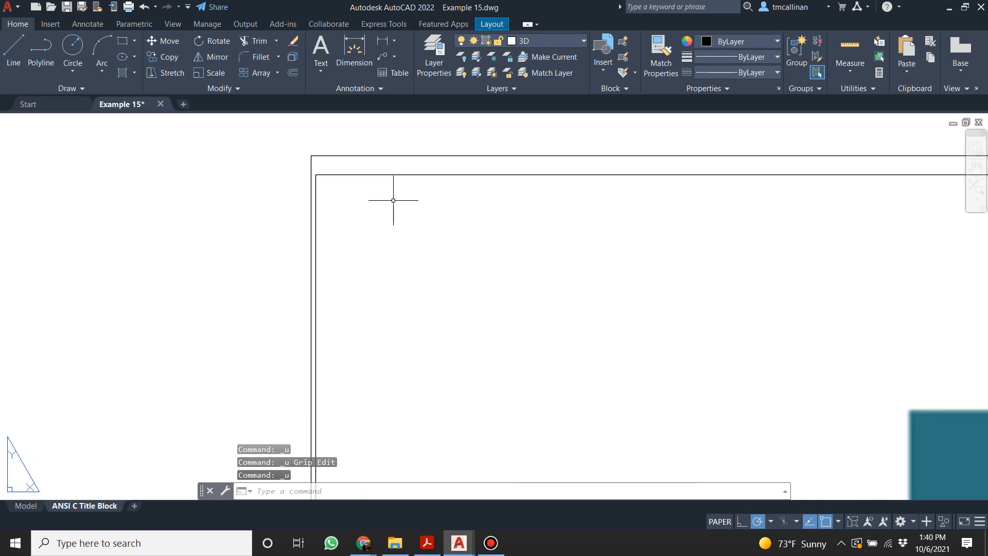
{"action": "key", "text": "ctrl+z"}
{"action": "key", "text": "ctrl+z"}
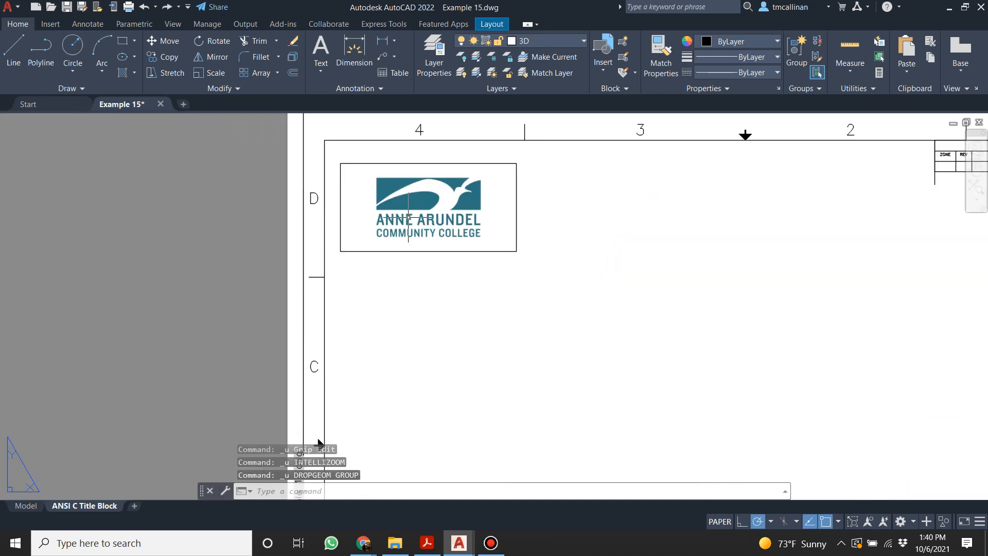
Try to stretch the logo's upper-left corner to the border corner, undo it and clear the selection.
{"action": "left_click", "coordinate": [341, 184]}
{"action": "left_click", "coordinate": [340, 163]}
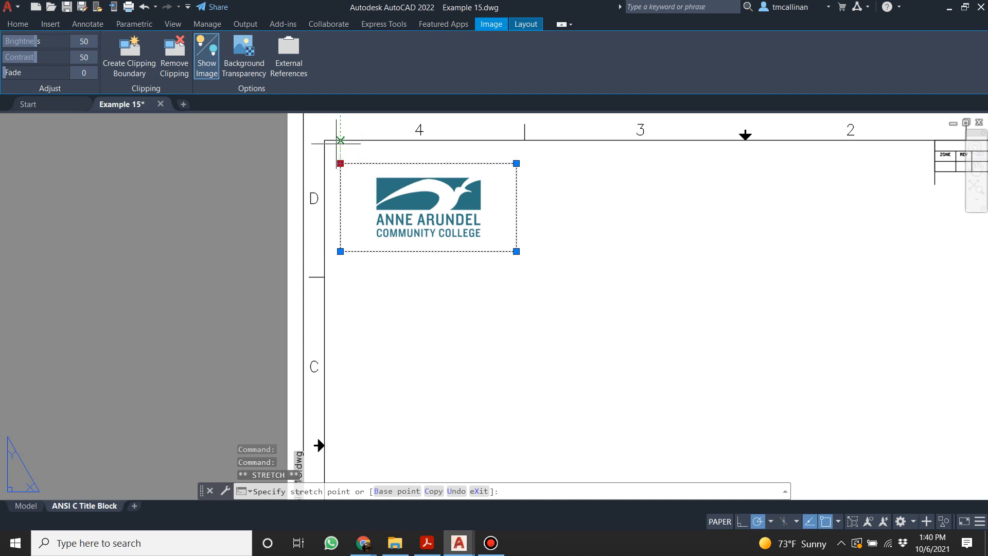
{"action": "left_click", "coordinate": [325, 140]}
{"action": "key", "text": "ctrl+z"}
{"action": "left_click", "coordinate": [423, 203]}
{"action": "key", "text": "Escape"}
{"action": "left_click", "coordinate": [438, 164]}
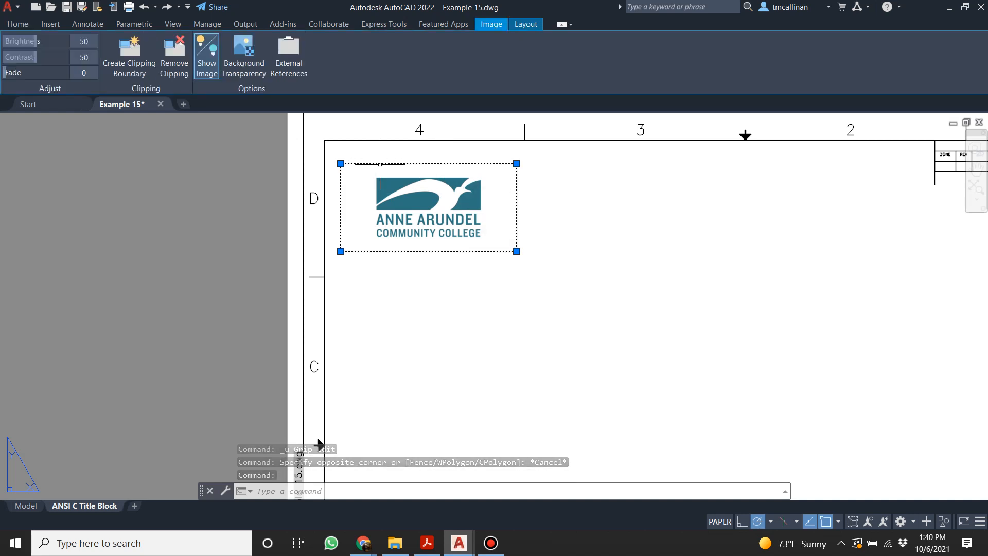
{"action": "key", "text": "Escape"}
{"action": "key", "text": "Escape"}
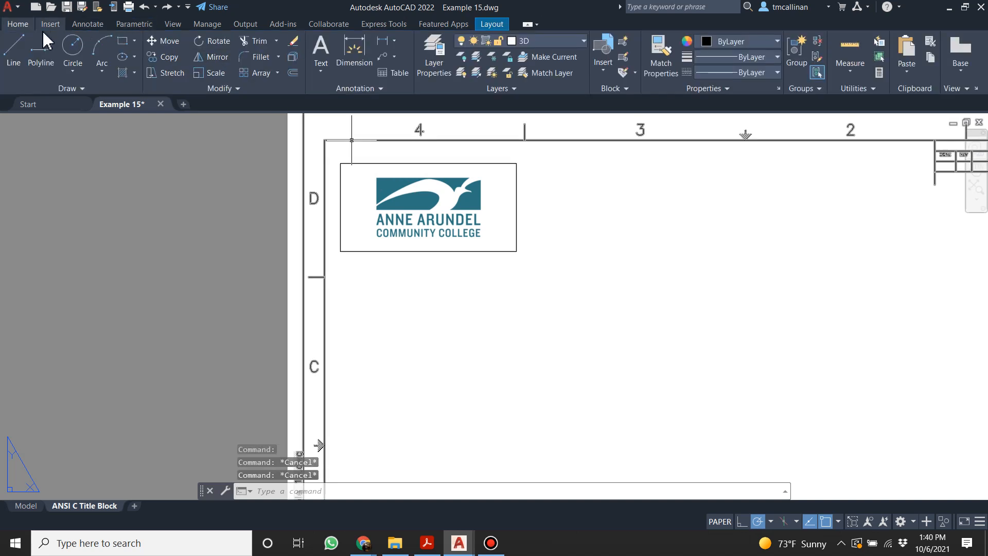
Create a new layer named TURN OFF.
{"action": "left_click", "coordinate": [428, 56]}
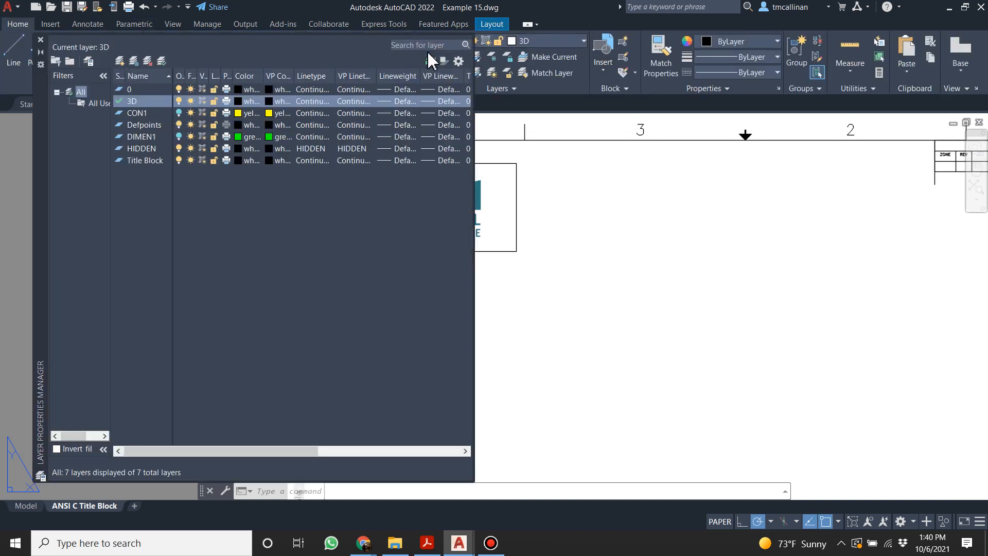
{"action": "right_click", "coordinate": [167, 190]}
{"action": "left_click", "coordinate": [257, 238]}
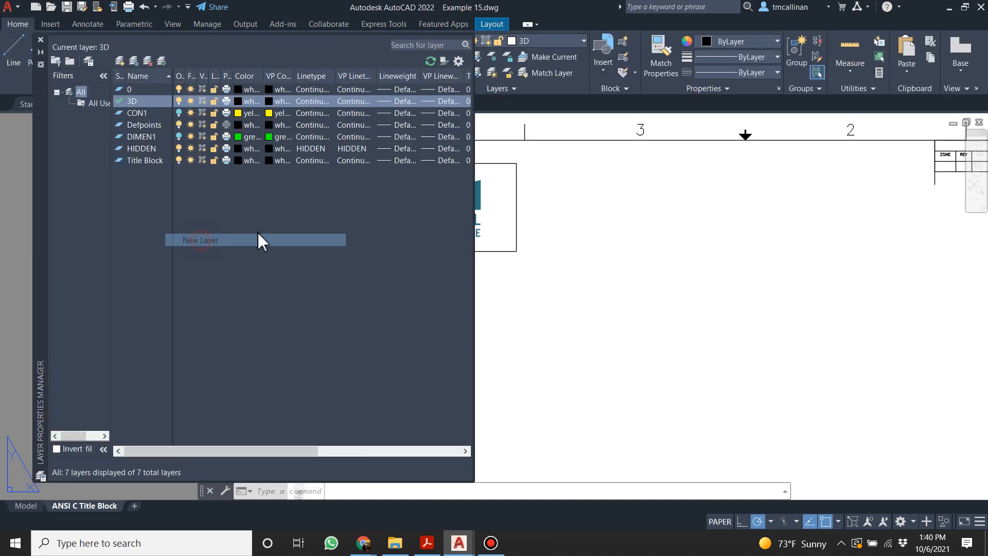
{"action": "type", "text": "TURN"}
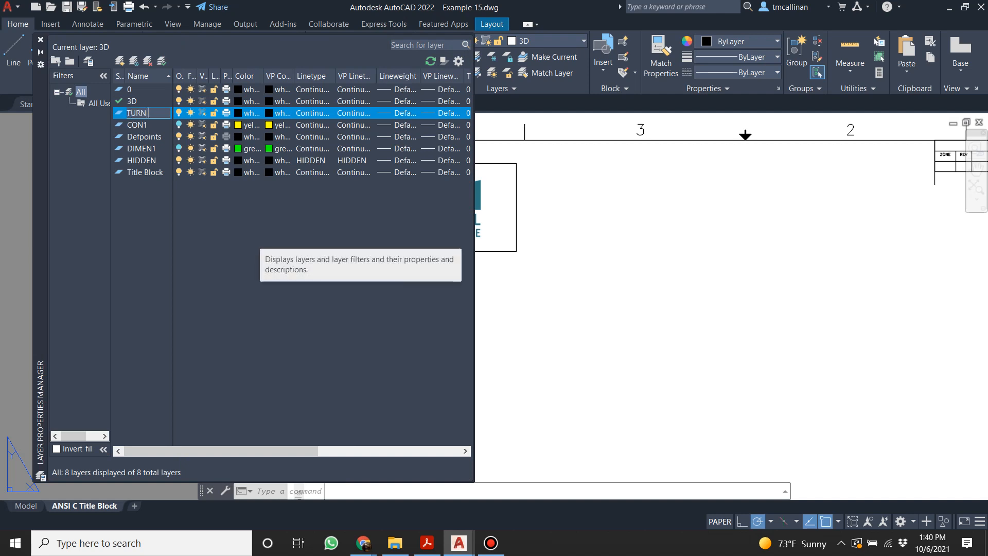
{"action": "key", "text": "Return"}
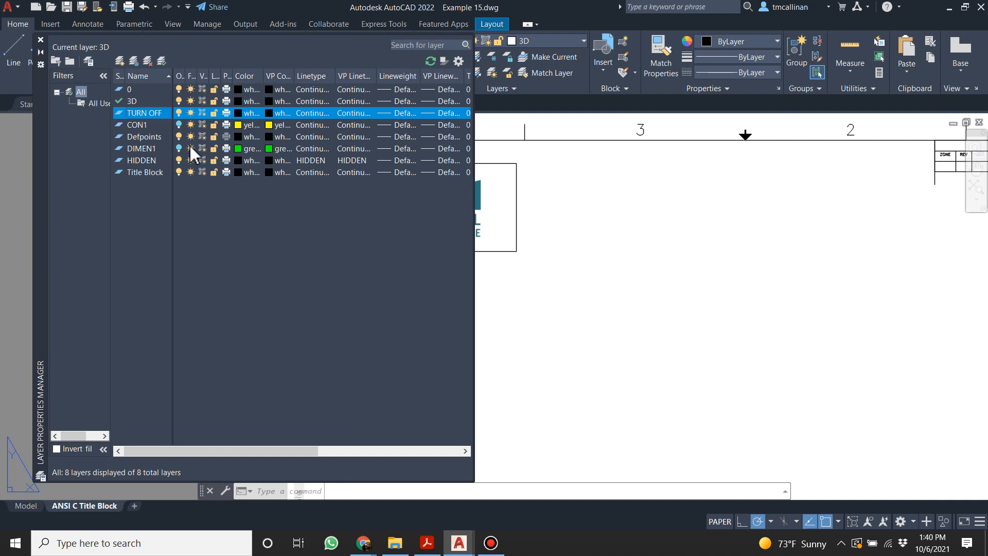
{"action": "left_click", "coordinate": [41, 41]}
Assign the logo image to the TURN OFF layer.
{"action": "left_click", "coordinate": [466, 166]}
{"action": "key", "text": "Escape"}
{"action": "left_click", "coordinate": [454, 163]}
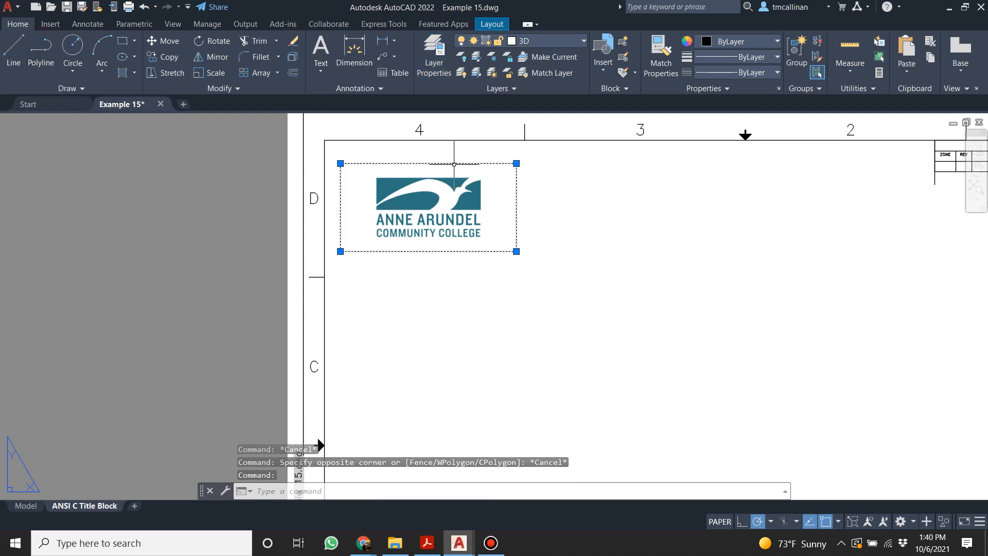
{"action": "left_click", "coordinate": [18, 24]}
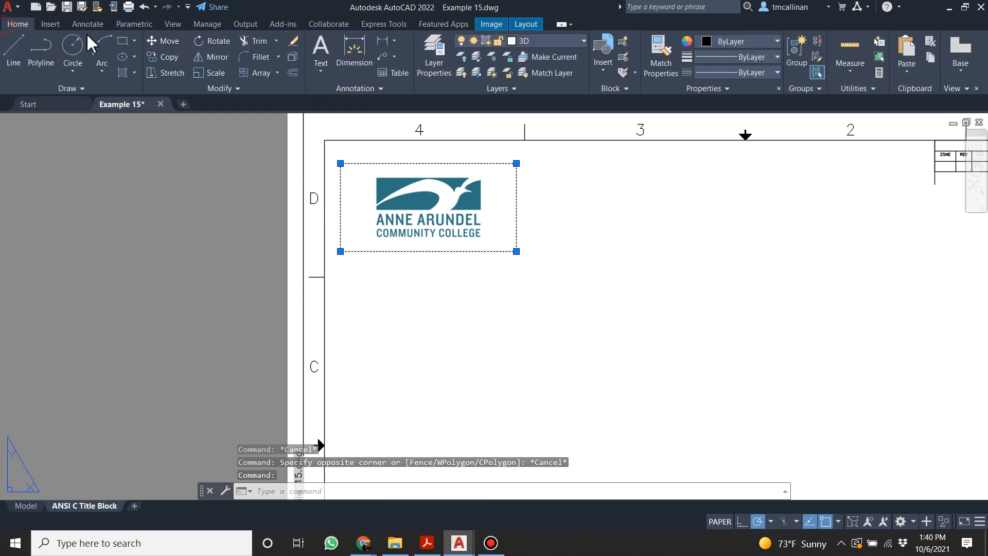
{"action": "left_click", "coordinate": [563, 42]}
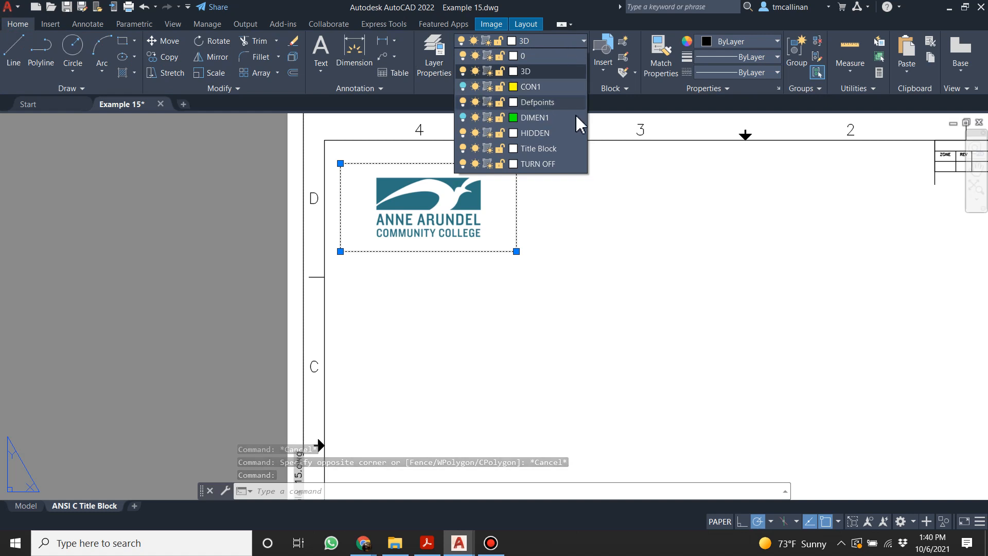
{"action": "left_click", "coordinate": [558, 154]}
{"action": "left_click", "coordinate": [560, 41]}
{"action": "left_click", "coordinate": [550, 164]}
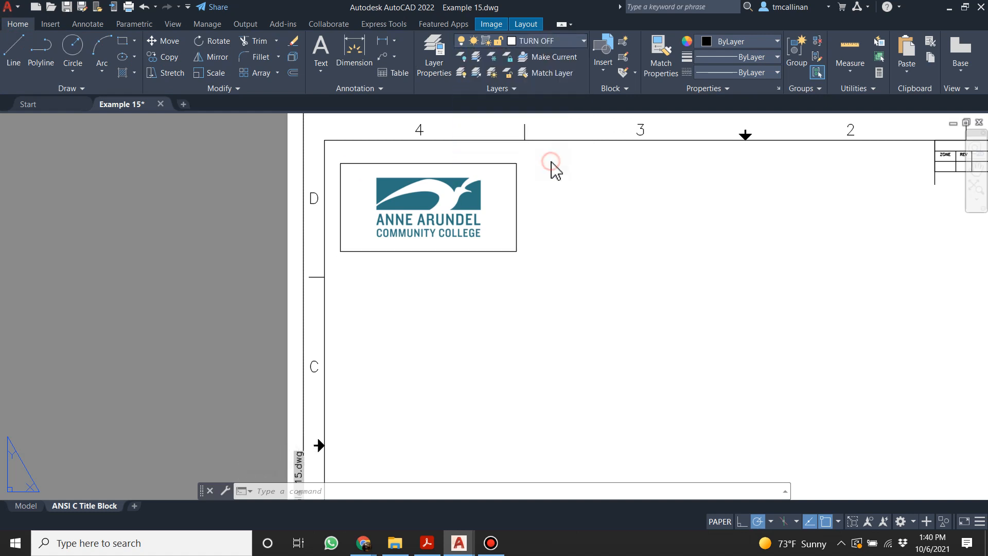
Turn off the TURN OFF layer to hide the objects assigned to it.
{"action": "left_click", "coordinate": [462, 45]}
{"action": "left_click", "coordinate": [463, 164]}
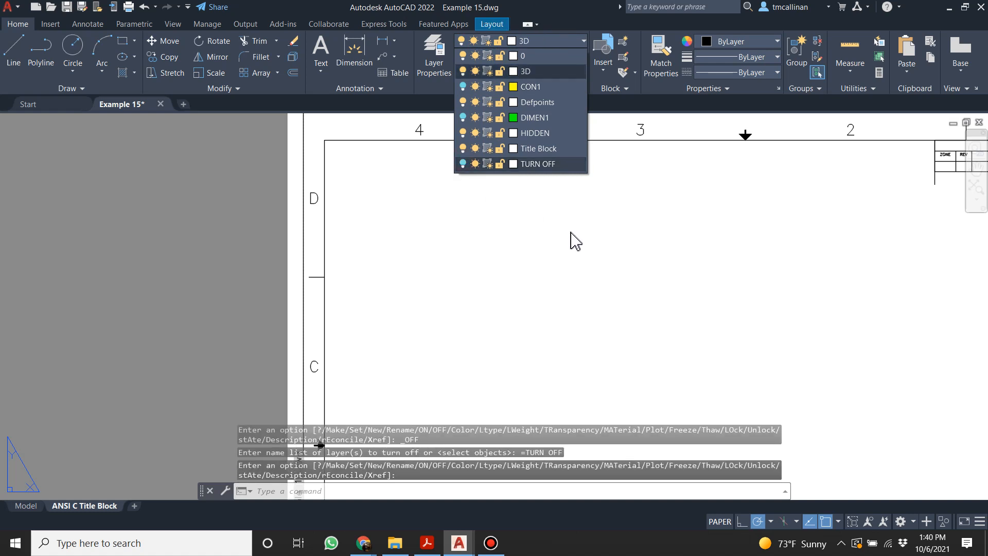
{"action": "scroll", "coordinate": [575, 240], "scroll_direction": "down", "scroll_amount": 5}
{"action": "scroll", "coordinate": [576, 226], "scroll_direction": "up", "scroll_amount": 5}
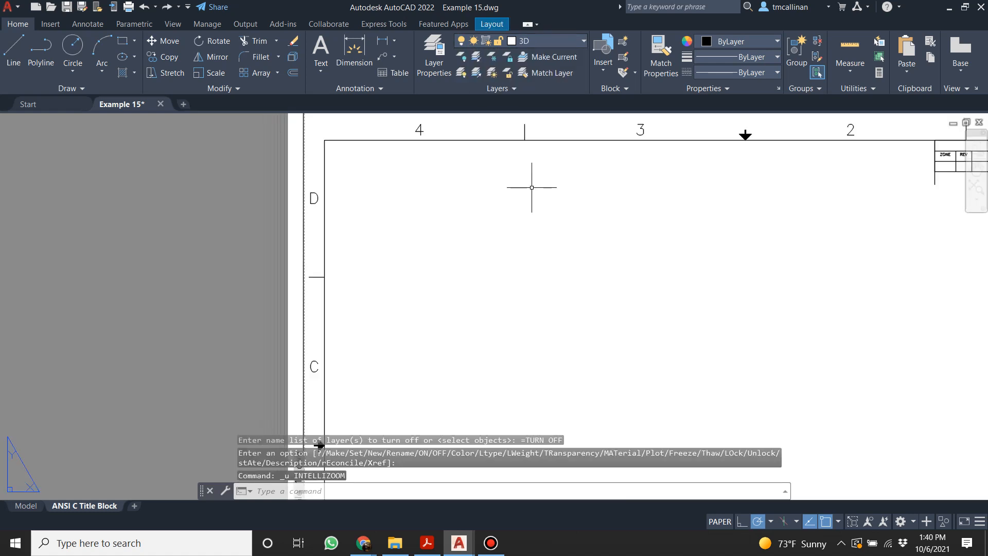
Undo turning off the layer that holds the logo.
{"action": "key", "text": "ctrl+z"}
{"action": "key", "text": "Escape"}
{"action": "key", "text": "Escape"}
Nudge the logo slightly closer to the upper-left corner of the drawing border.
{"action": "left_click", "coordinate": [433, 164]}
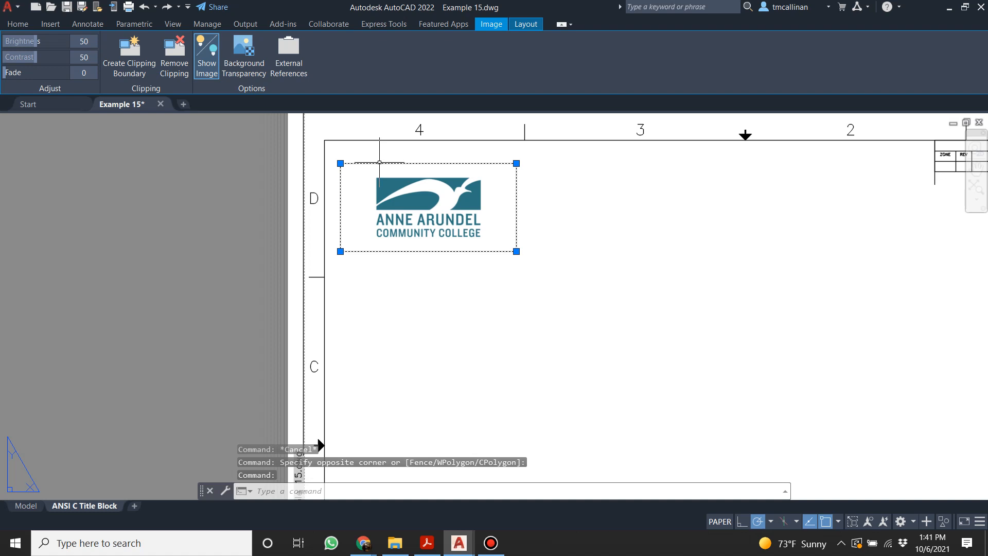
{"action": "mouse_move", "coordinate": [370, 173]}
{"action": "left_mouse_down"}
{"action": "mouse_move", "coordinate": [374, 149]}
{"action": "mouse_move", "coordinate": [379, 164]}
{"action": "left_mouse_up"}
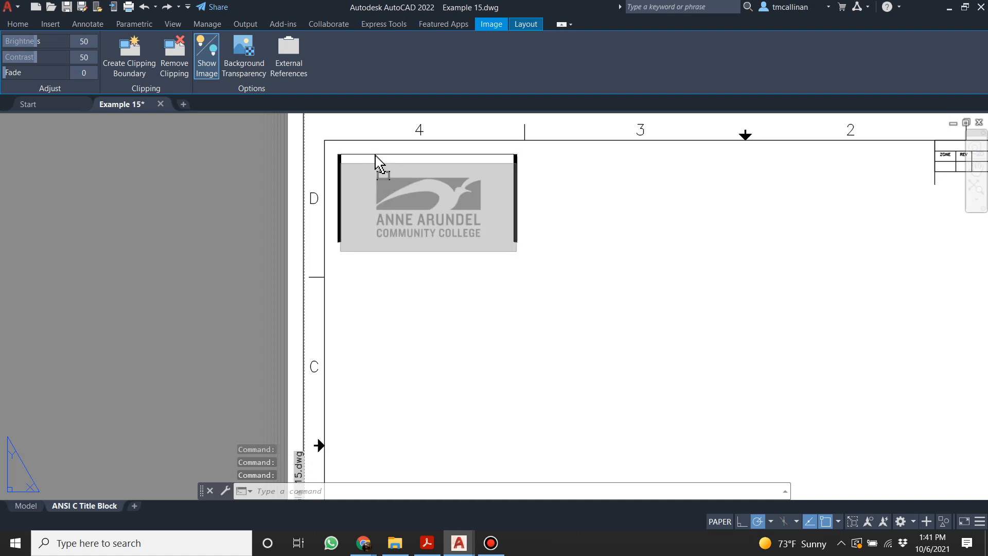
{"action": "key", "text": "Escape"}
{"action": "scroll", "coordinate": [446, 216], "scroll_direction": "down", "scroll_amount": 5}
{"action": "scroll", "coordinate": [401, 258], "scroll_direction": "up", "scroll_amount": 8}
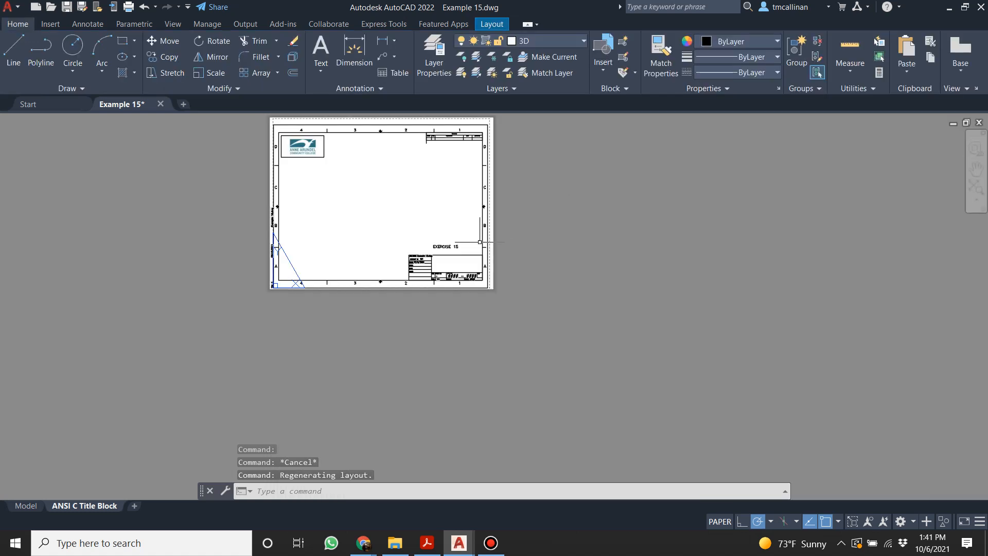
{"action": "scroll", "coordinate": [399, 263], "scroll_direction": "up", "scroll_amount": 2}
{"action": "left_click", "coordinate": [421, 224]}
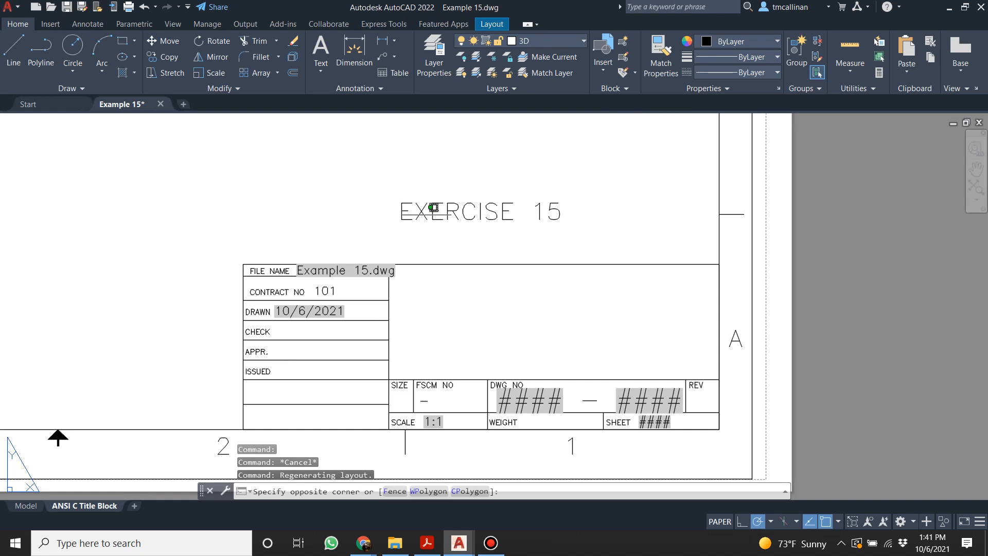
{"action": "key", "text": "Escape"}
{"action": "left_click", "coordinate": [431, 209]}
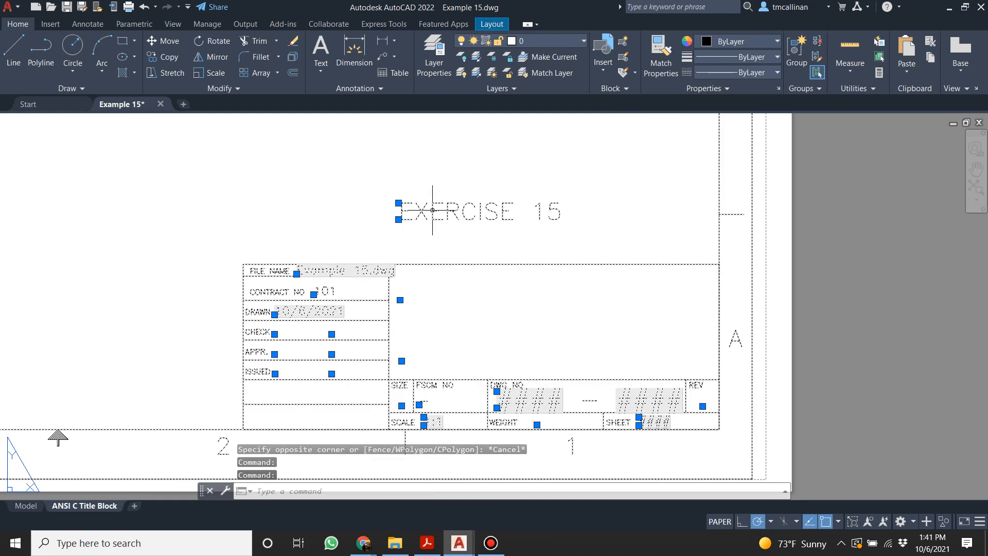
{"action": "key", "text": "Escape"}
{"action": "key", "text": "ctrl+z"}
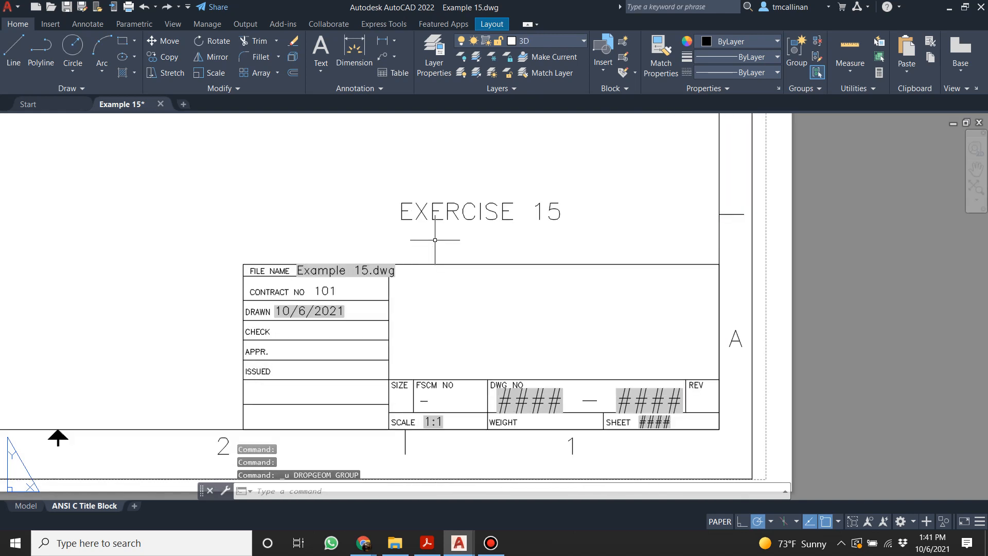
Move the EXERCISE 15 text into the large empty box of the title block.
{"action": "key", "text": "Escape"}
{"action": "left_click", "coordinate": [430, 223]}
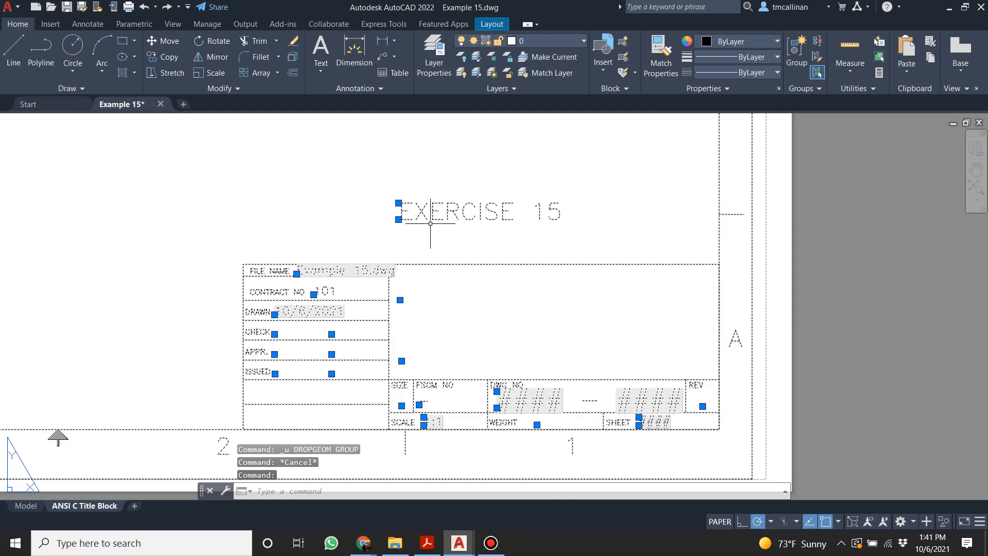
{"action": "left_click", "coordinate": [400, 206]}
{"action": "key", "text": "Escape"}
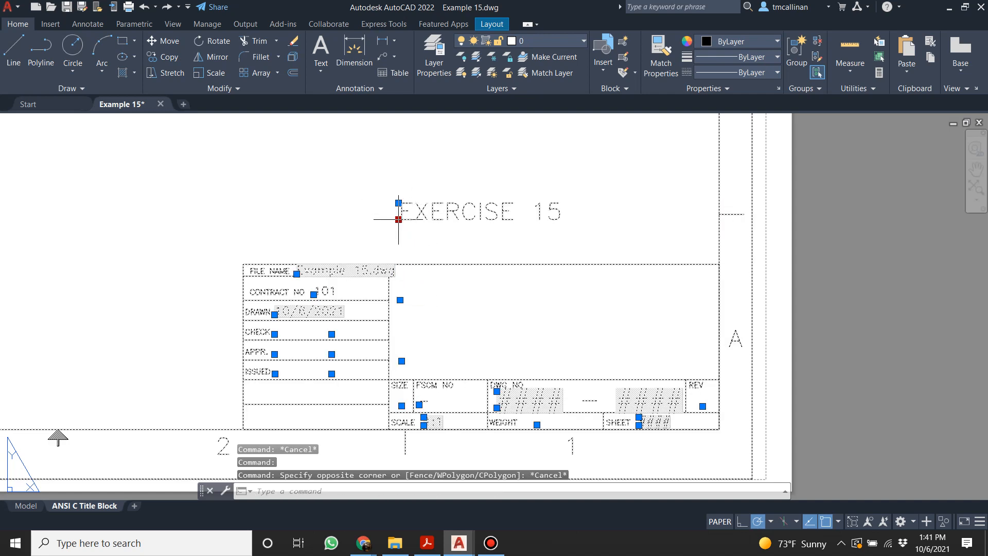
{"action": "left_click", "coordinate": [398, 219]}
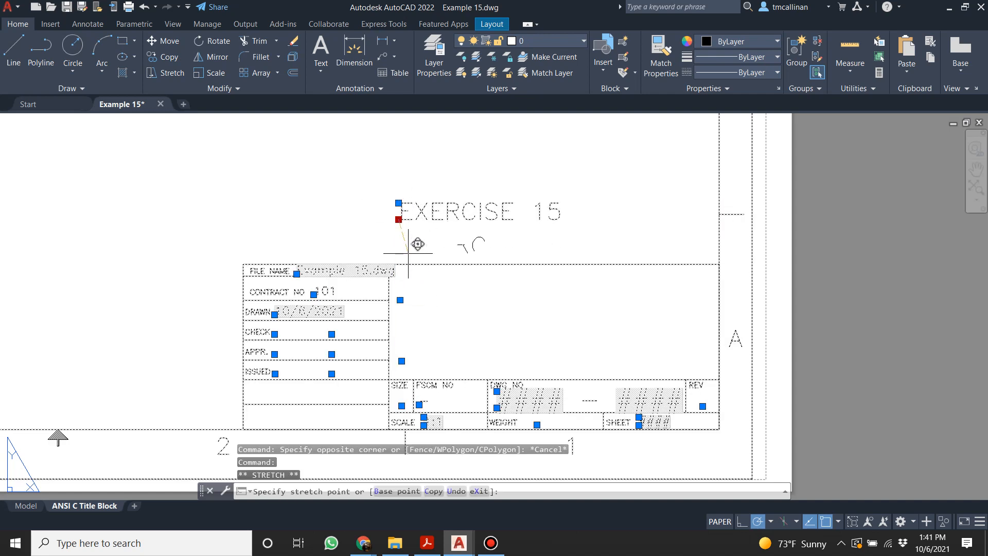
{"action": "left_click", "coordinate": [410, 296]}
{"action": "key", "text": "Escape"}
{"action": "key", "text": "Escape"}
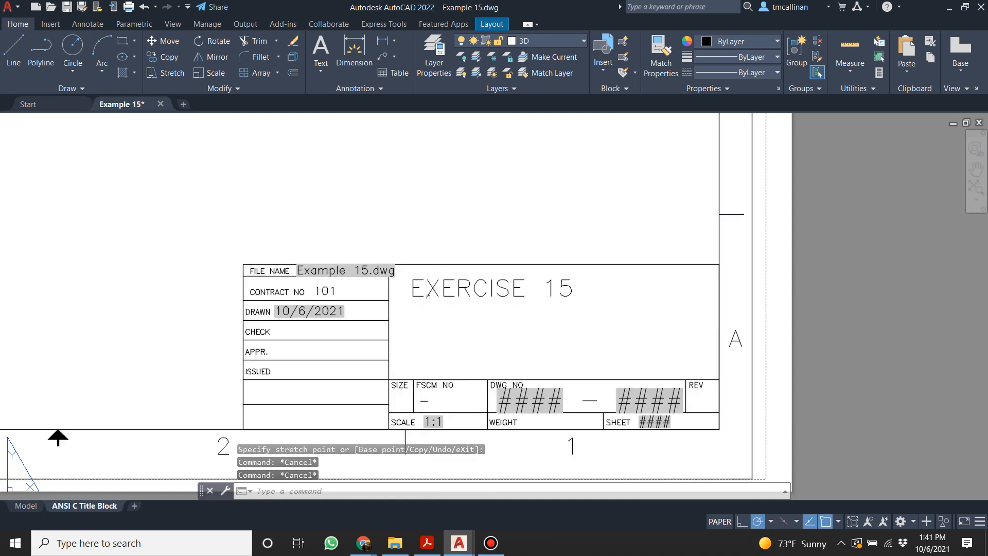
{"action": "left_click", "coordinate": [418, 285]}
{"action": "left_click", "coordinate": [413, 285]}
{"action": "key", "text": "Escape"}
{"action": "left_click", "coordinate": [425, 286]}
{"action": "key", "text": "Escape"}
{"action": "scroll", "coordinate": [297, 335], "scroll_direction": "up", "scroll_amount": 2}
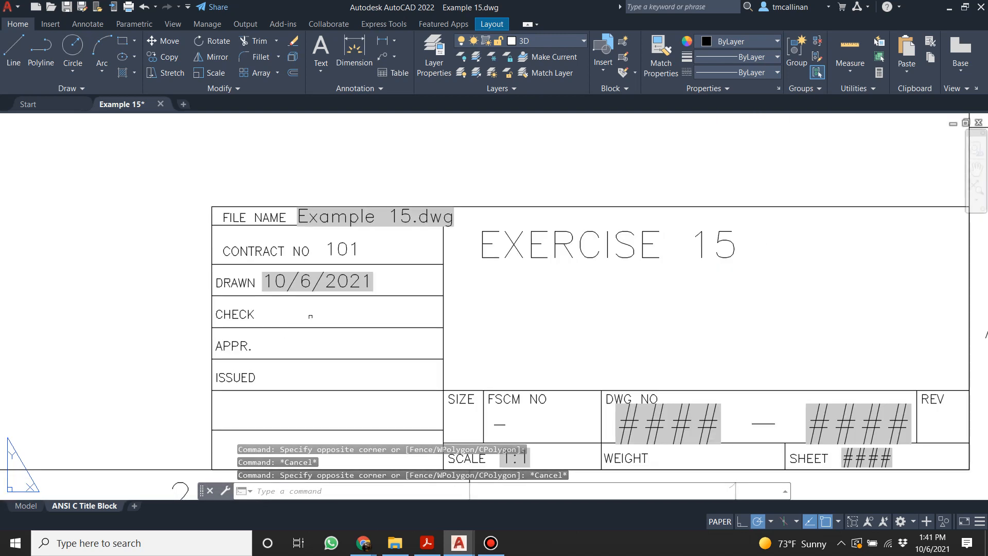
{"action": "scroll", "coordinate": [58, 409], "scroll_direction": "down", "scroll_amount": 3}
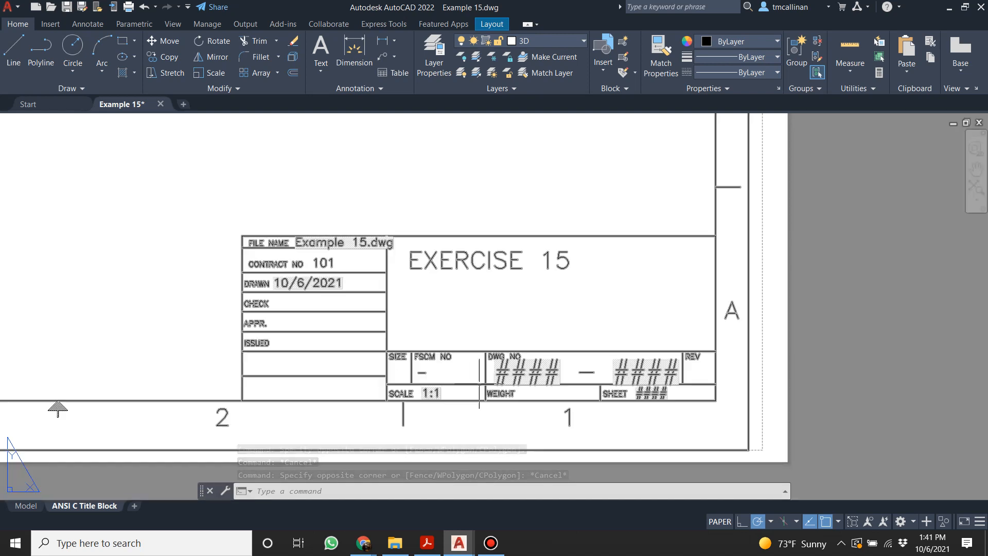
{"action": "scroll", "coordinate": [480, 383], "scroll_direction": "up", "scroll_amount": 2}
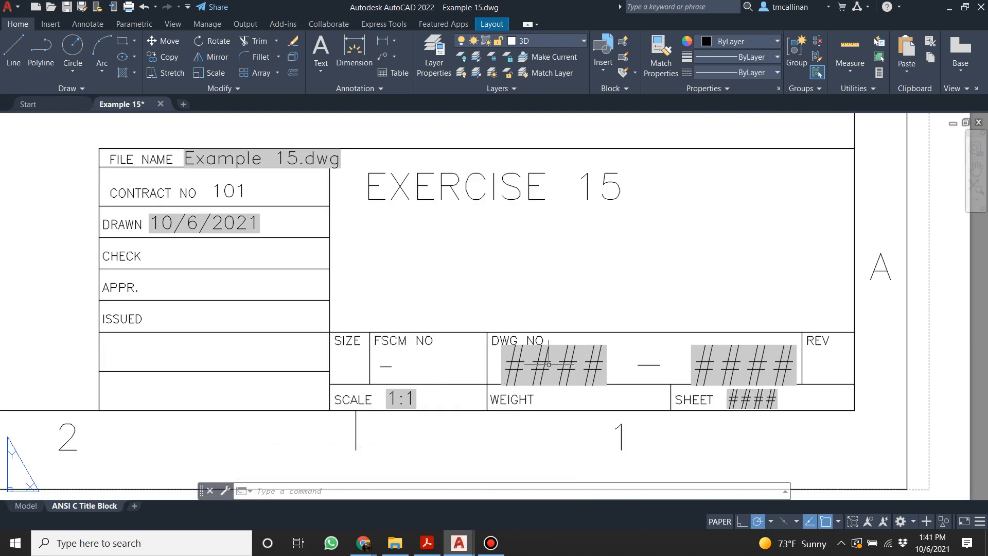
Review the first attributes of the title block and their values, and close the attribute editor without changes.
{"action": "double_click", "coordinate": [132, 260]}
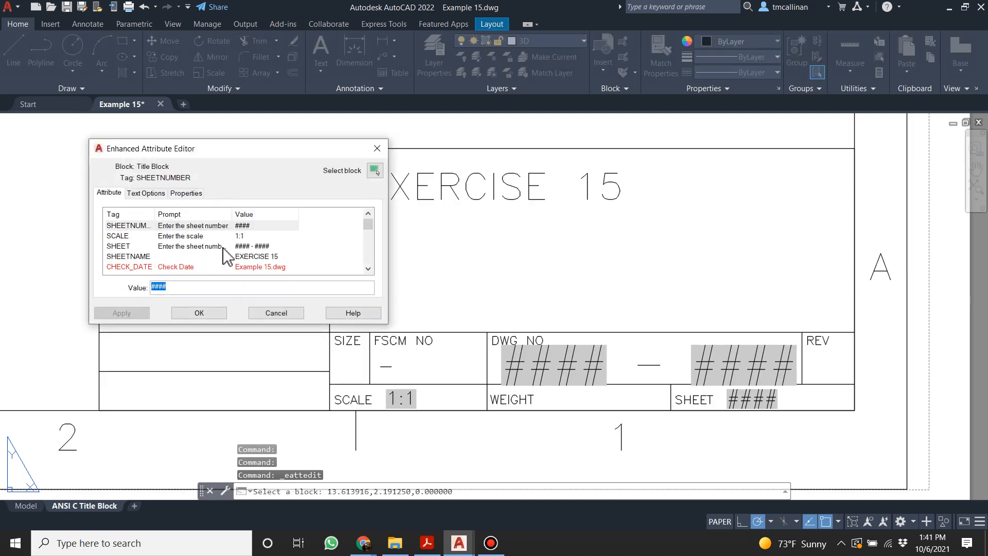
{"action": "scroll", "coordinate": [225, 256], "scroll_direction": "down", "scroll_amount": 1}
{"action": "scroll", "coordinate": [227, 253], "scroll_direction": "up", "scroll_amount": 1}
{"action": "scroll", "coordinate": [220, 258], "scroll_direction": "down", "scroll_amount": 2}
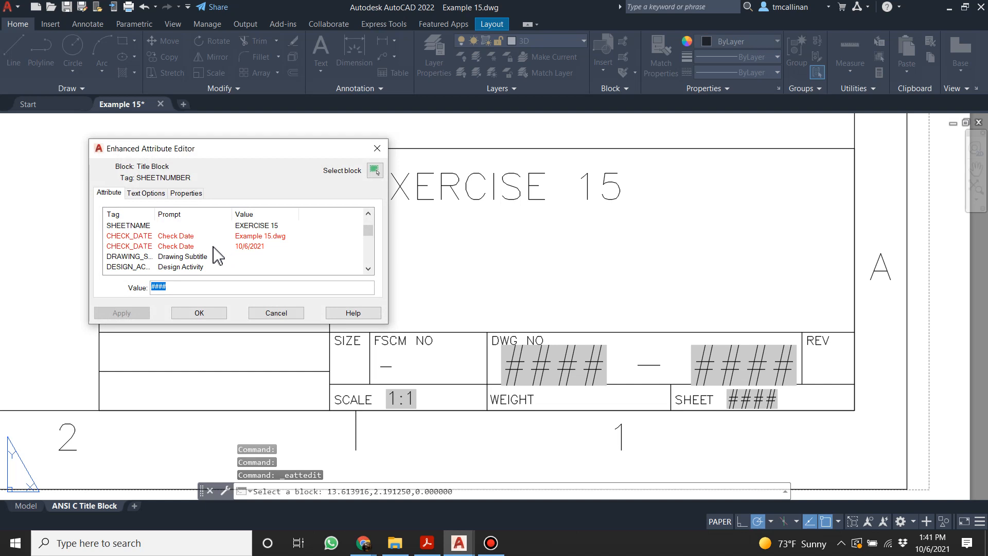
{"action": "scroll", "coordinate": [240, 243], "scroll_direction": "up", "scroll_amount": 2}
{"action": "scroll", "coordinate": [236, 243], "scroll_direction": "down", "scroll_amount": 1}
{"action": "scroll", "coordinate": [237, 244], "scroll_direction": "up", "scroll_amount": 1}
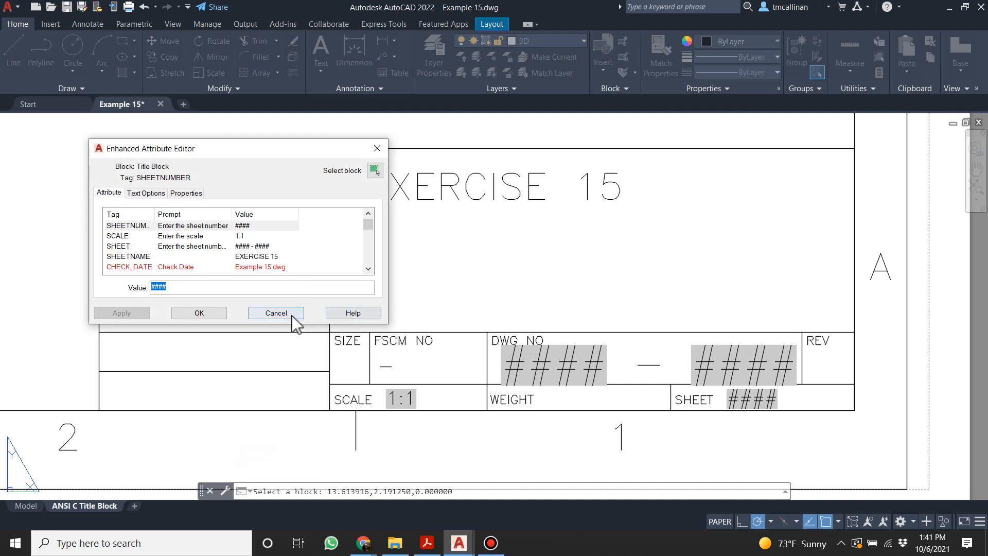
{"action": "left_click", "coordinate": [276, 312]}
{"action": "left_click", "coordinate": [164, 254]}
{"action": "left_click", "coordinate": [136, 256]}
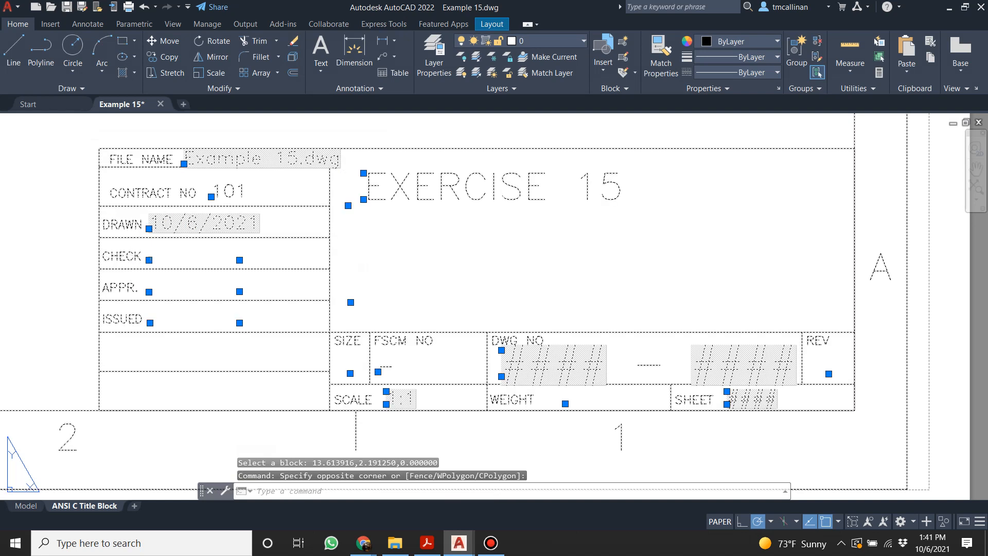
{"action": "left_click", "coordinate": [239, 260]}
{"action": "key", "text": "Escape"}
{"action": "left_click", "coordinate": [240, 252]}
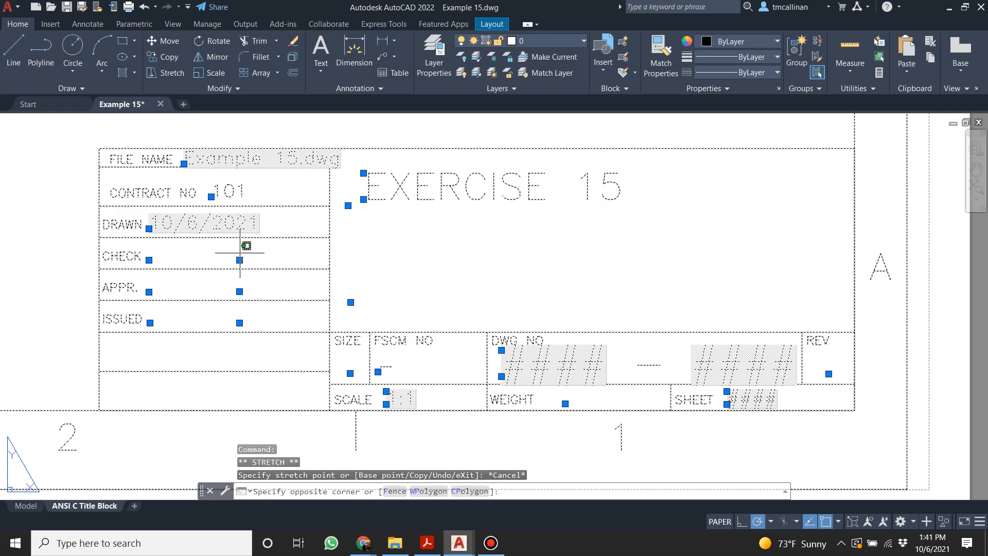
{"action": "left_click", "coordinate": [239, 252]}
{"action": "double_click", "coordinate": [185, 253]}
Look through the title block's full attribute list, from sheet number to author, and leave all values untouched.
{"action": "double_click", "coordinate": [119, 253]}
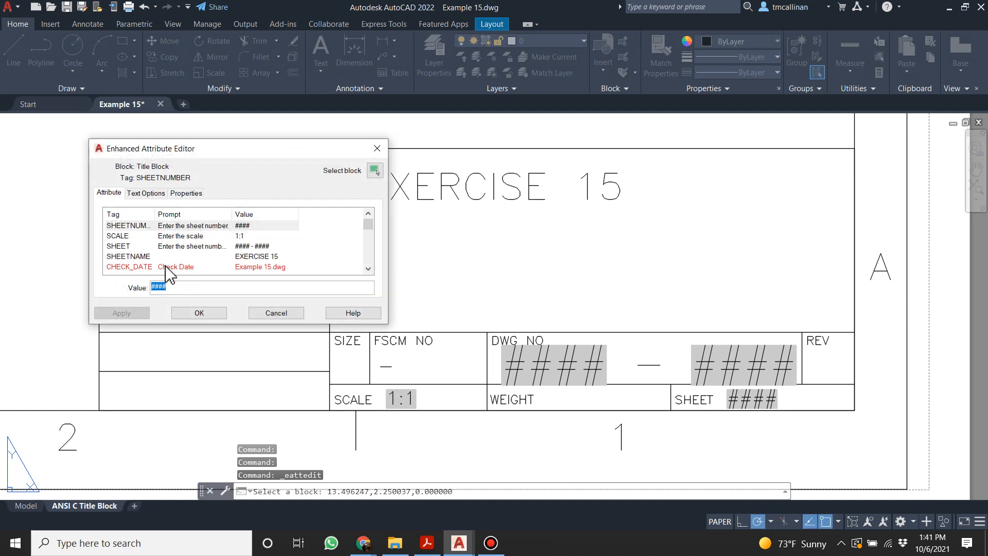
{"action": "scroll", "coordinate": [135, 245], "scroll_direction": "down", "scroll_amount": 2}
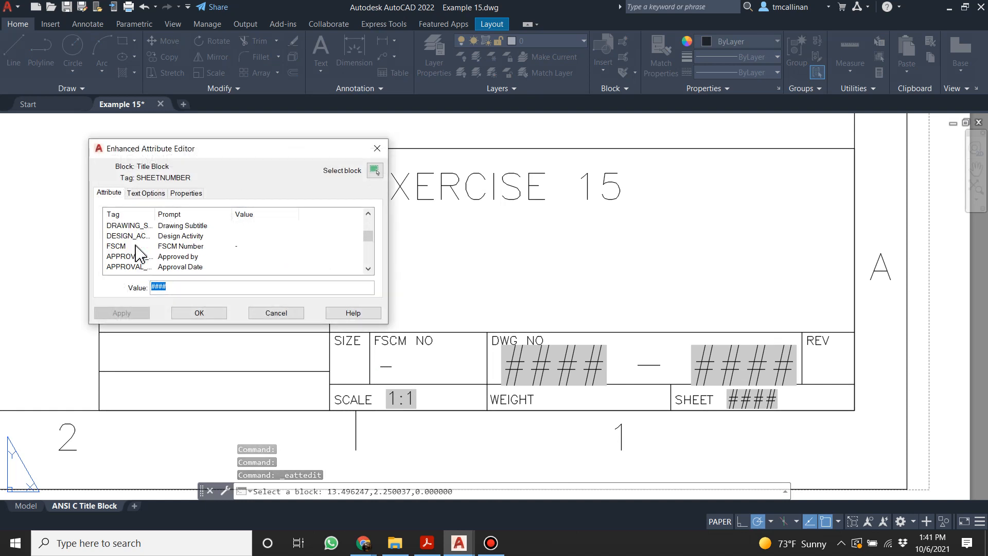
{"action": "left_click", "coordinate": [143, 228]}
{"action": "scroll", "coordinate": [146, 247], "scroll_direction": "down", "scroll_amount": 2}
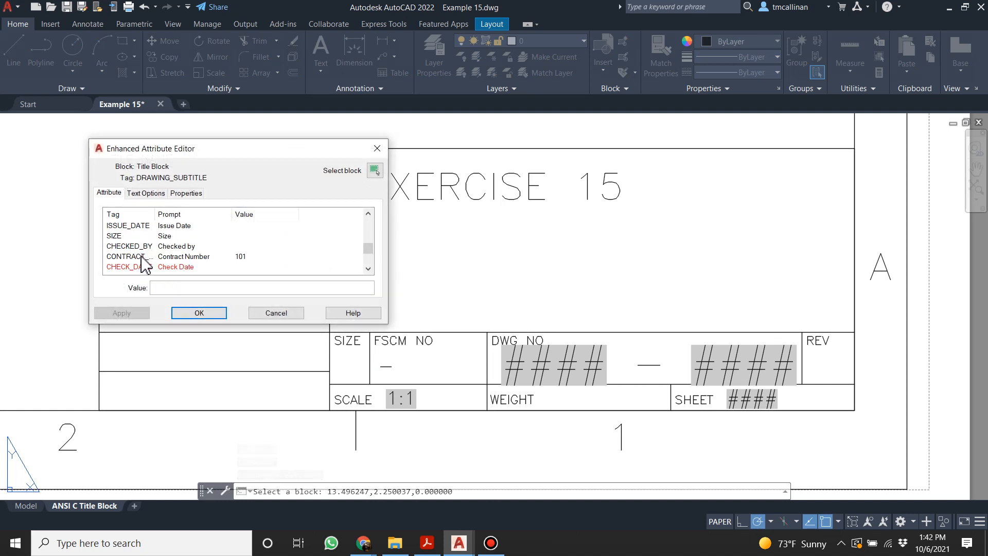
{"action": "scroll", "coordinate": [144, 266], "scroll_direction": "down", "scroll_amount": 1}
{"action": "scroll", "coordinate": [148, 264], "scroll_direction": "down", "scroll_amount": 1}
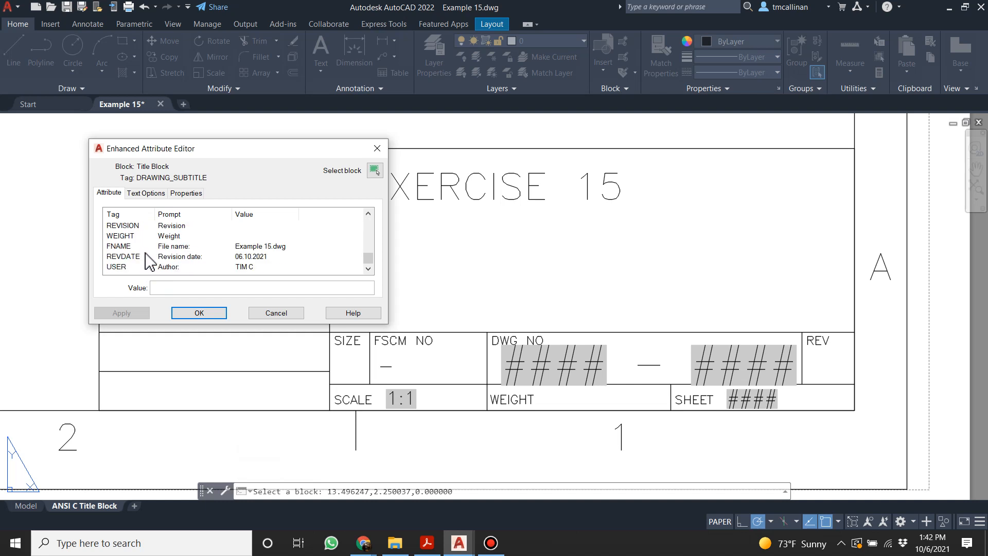
{"action": "scroll", "coordinate": [146, 262], "scroll_direction": "up", "scroll_amount": 5}
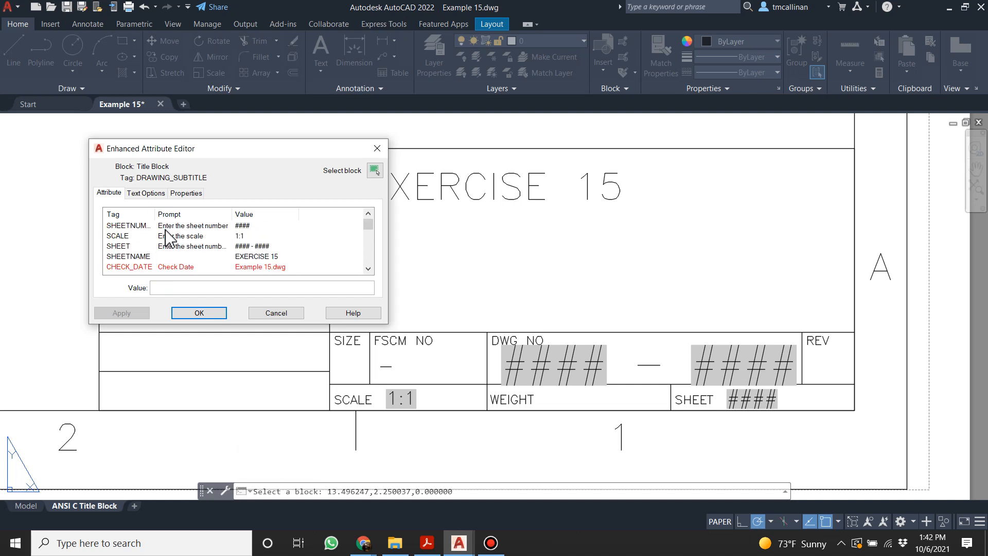
{"action": "left_click", "coordinate": [277, 314]}
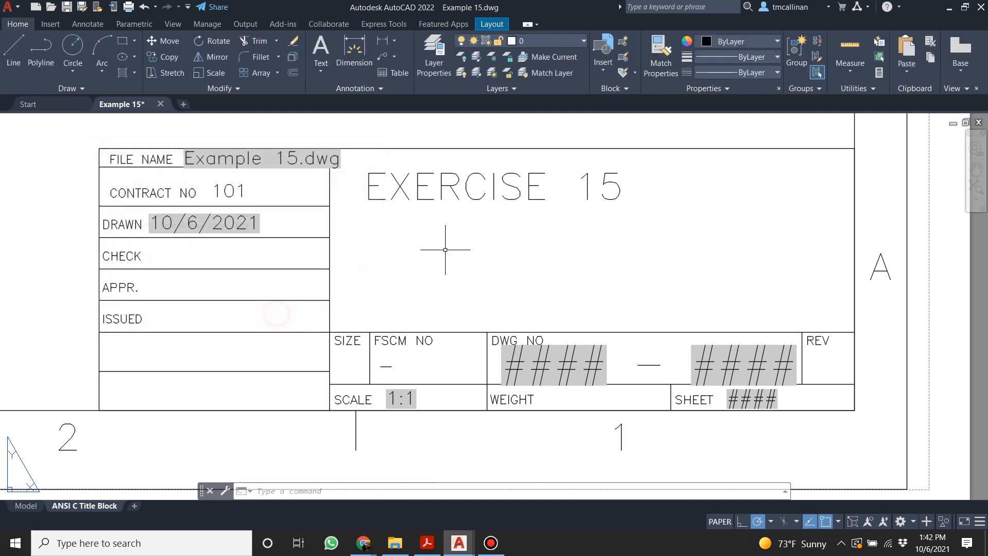
Extend the SHEETNAME attribute of the title block to EXERCISE 15 DRAWN BY followed by the drafter's initials.
{"action": "double_click", "coordinate": [424, 188]}
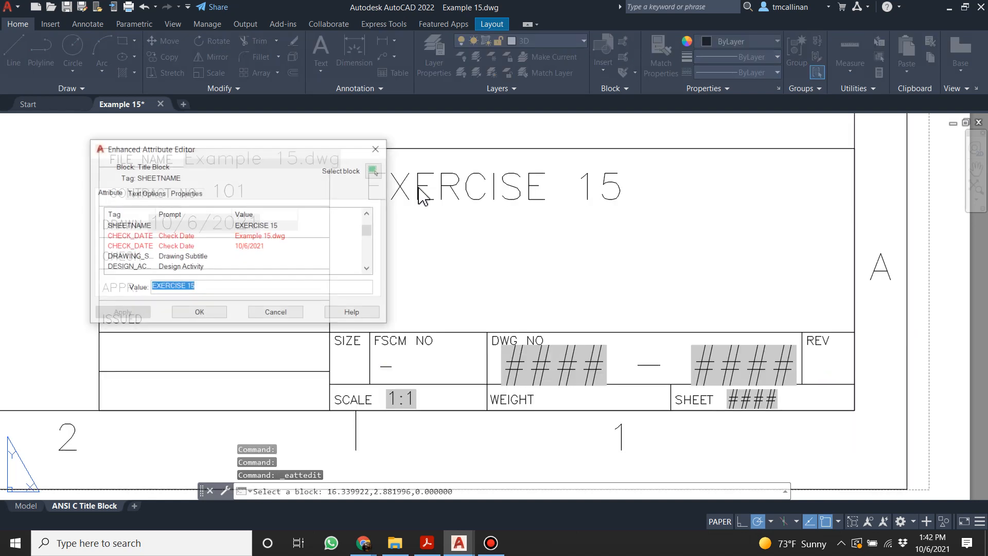
{"action": "left_click", "coordinate": [248, 287]}
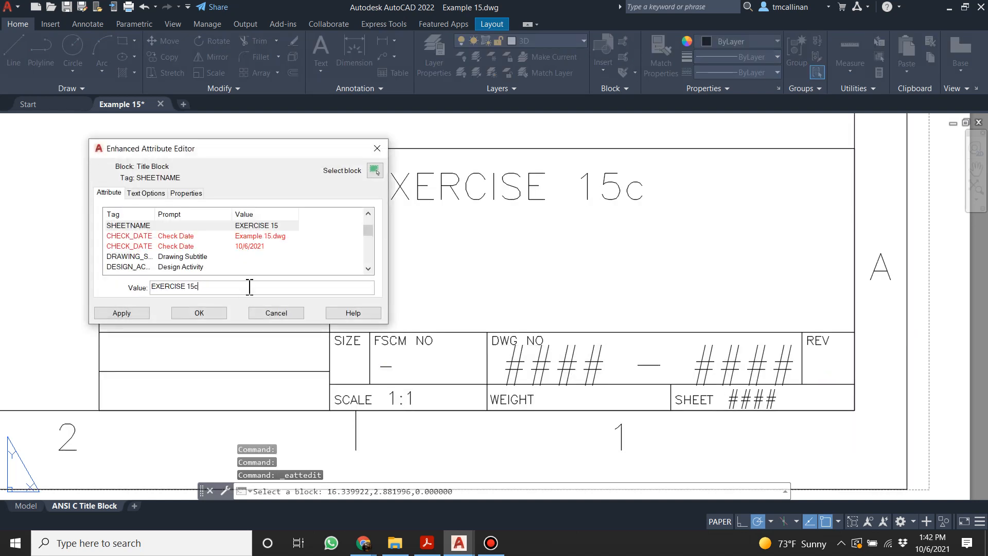
{"action": "type", "text": "DRA"}
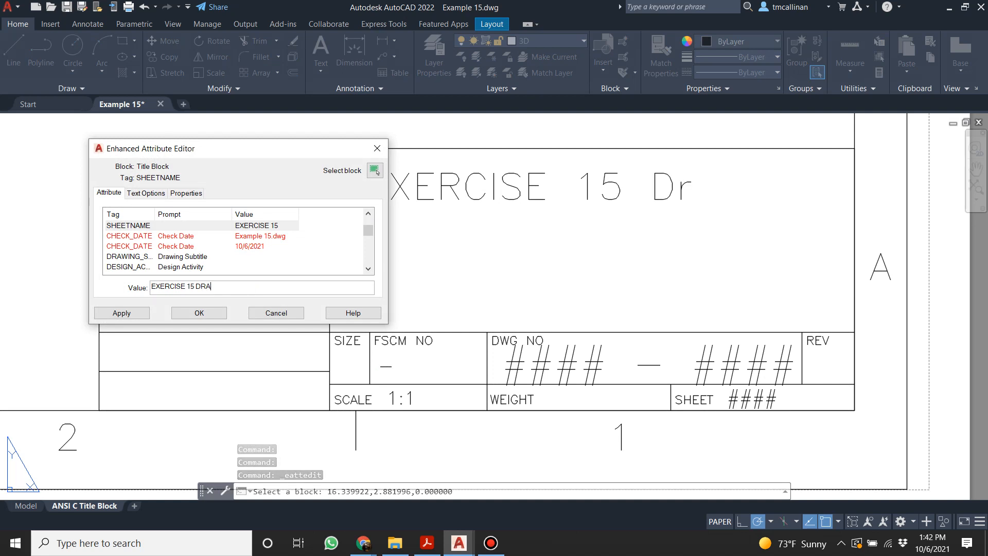
{"action": "type", "text": "WN BT"}
{"action": "key", "text": "BackSpace"}
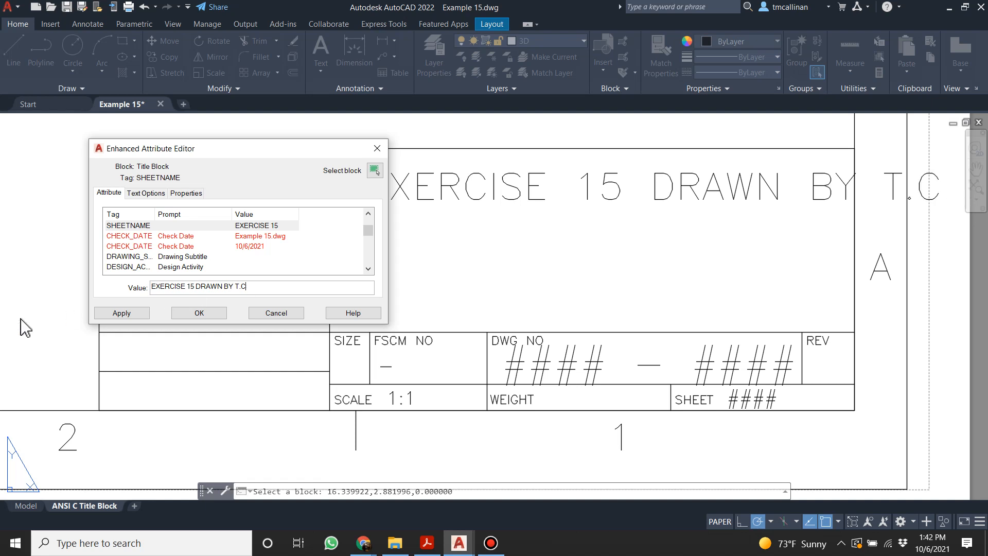
{"action": "left_click", "coordinate": [105, 318]}
{"action": "left_click", "coordinate": [198, 313]}
{"action": "key", "text": "Escape"}
{"action": "left_click", "coordinate": [512, 198]}
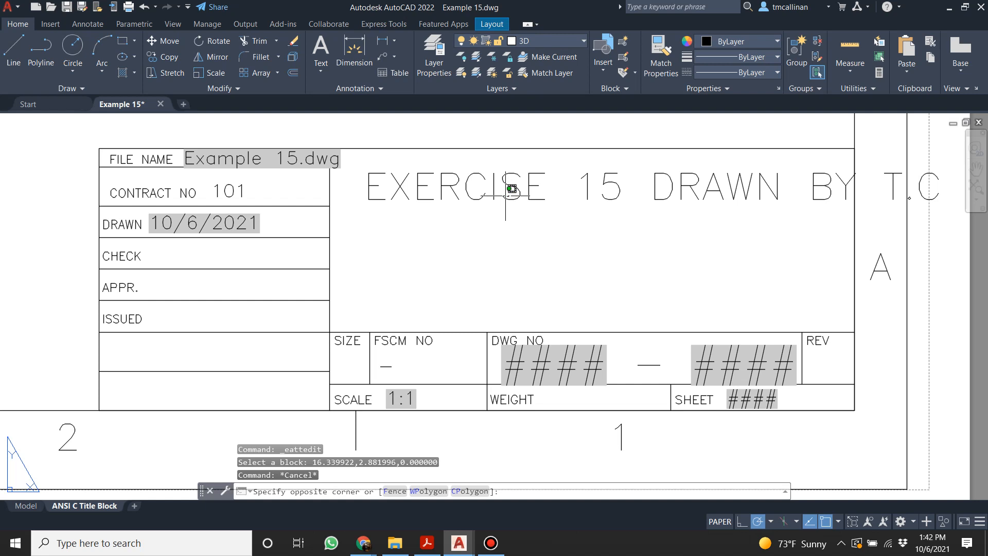
{"action": "scroll", "coordinate": [506, 193], "scroll_direction": "down", "scroll_amount": 2}
{"action": "key", "text": "Escape"}
{"action": "left_click", "coordinate": [512, 190]}
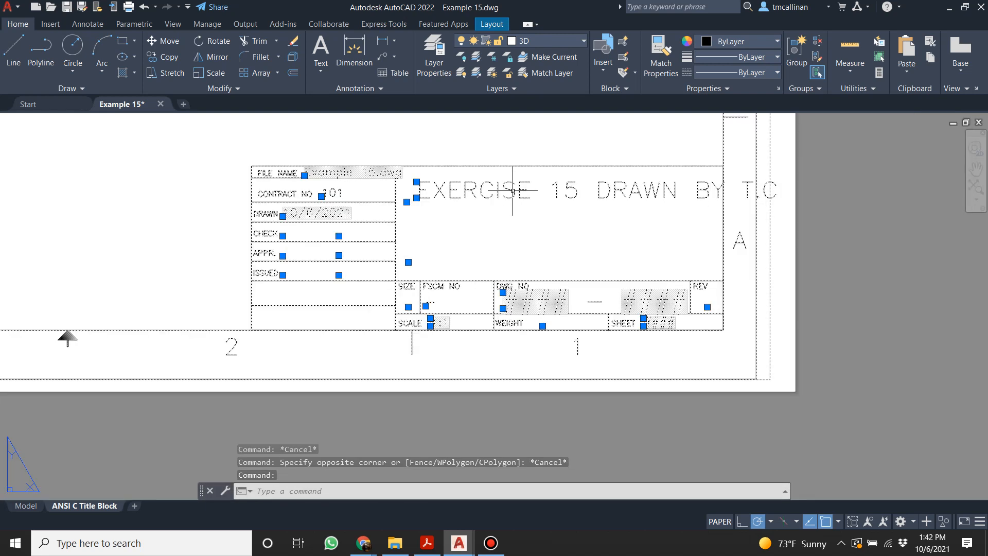
{"action": "left_click", "coordinate": [572, 190]}
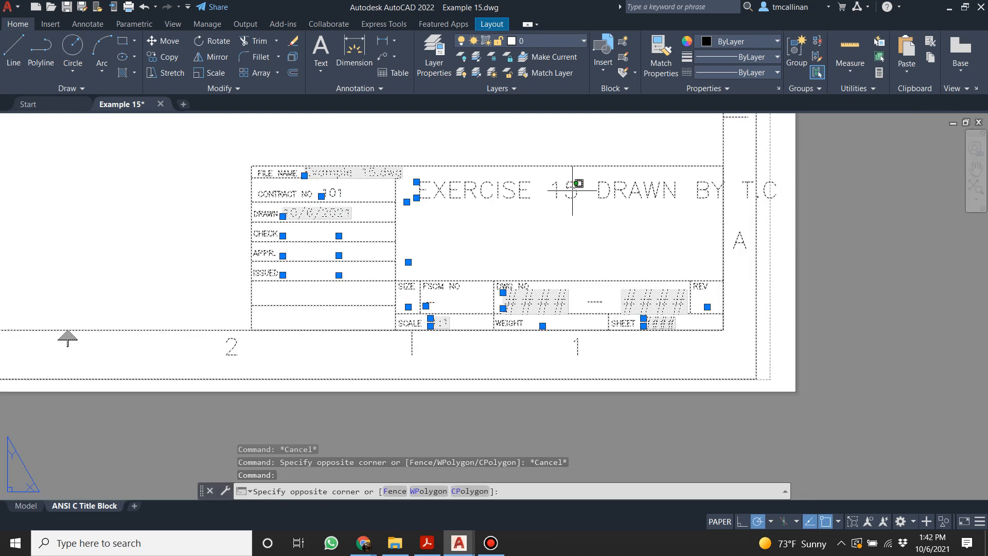
Open the title block's SHEETNAME attribute value for editing.
{"action": "double_click", "coordinate": [572, 191]}
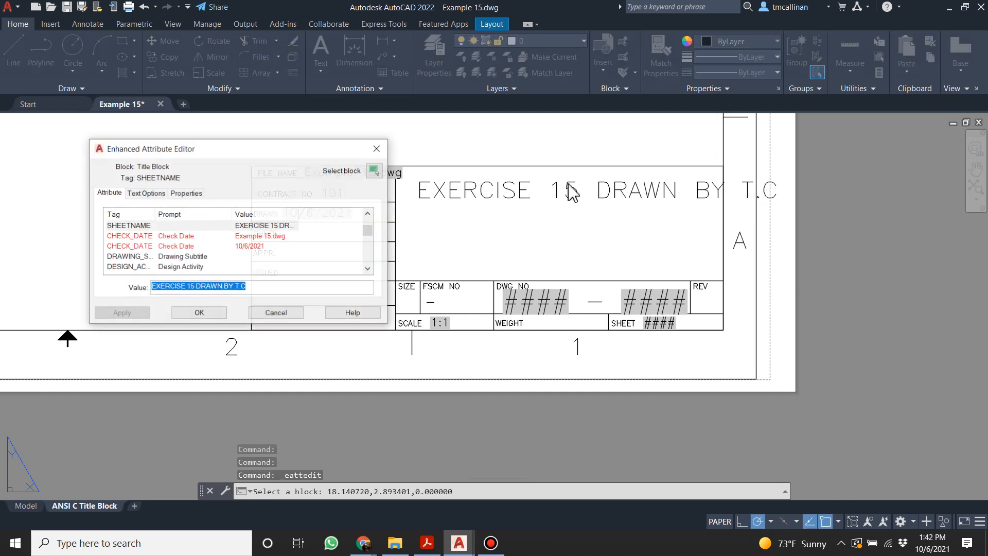
{"action": "left_click", "coordinate": [198, 287]}
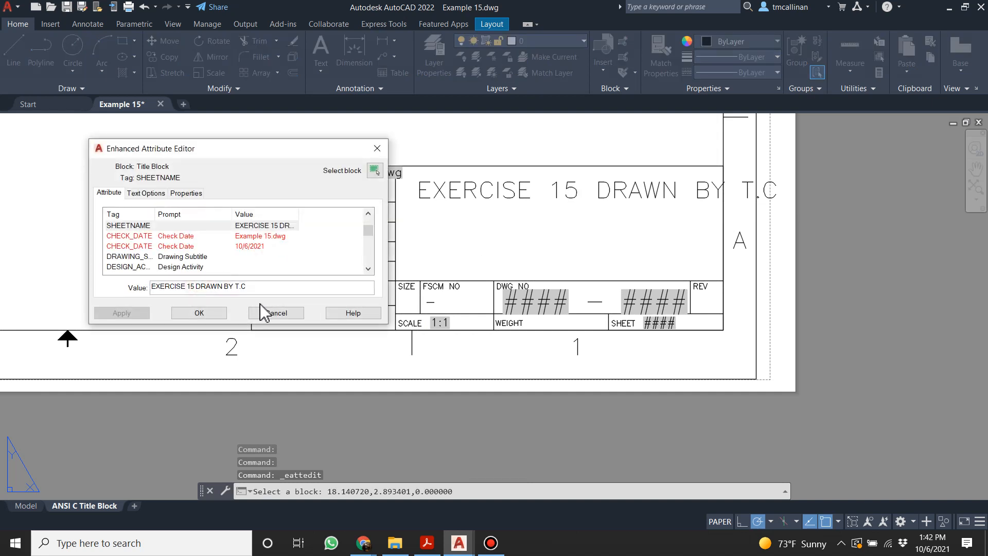
{"action": "key", "text": "Return"}
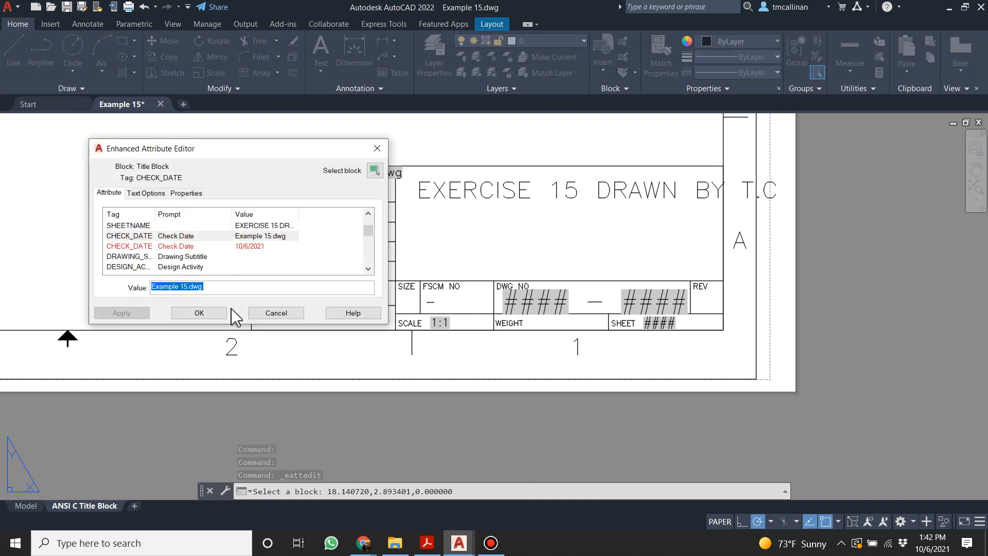
{"action": "left_click", "coordinate": [237, 227]}
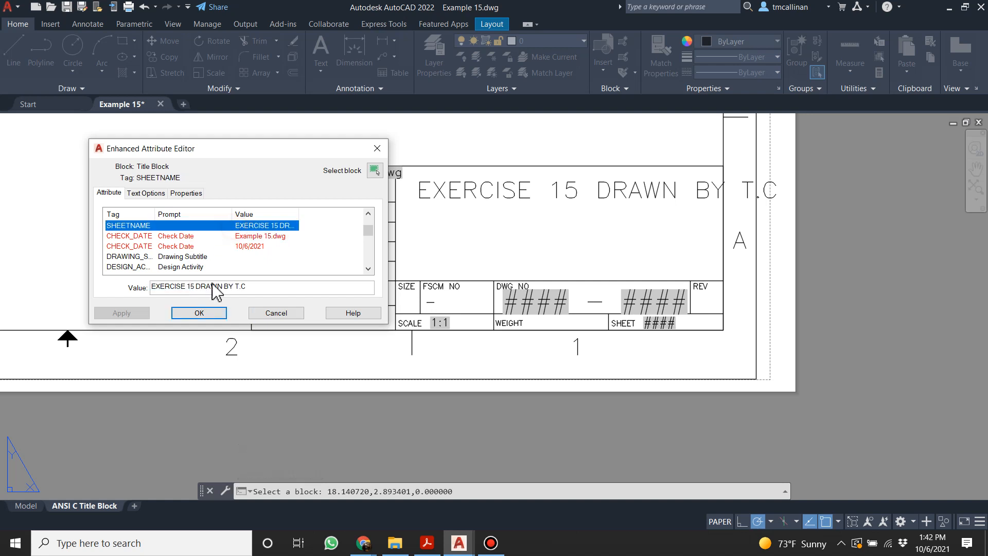
{"action": "left_click_drag", "start_coordinate": [197, 289], "coordinate": [151, 288]}
{"action": "key", "text": "BackSpace"}
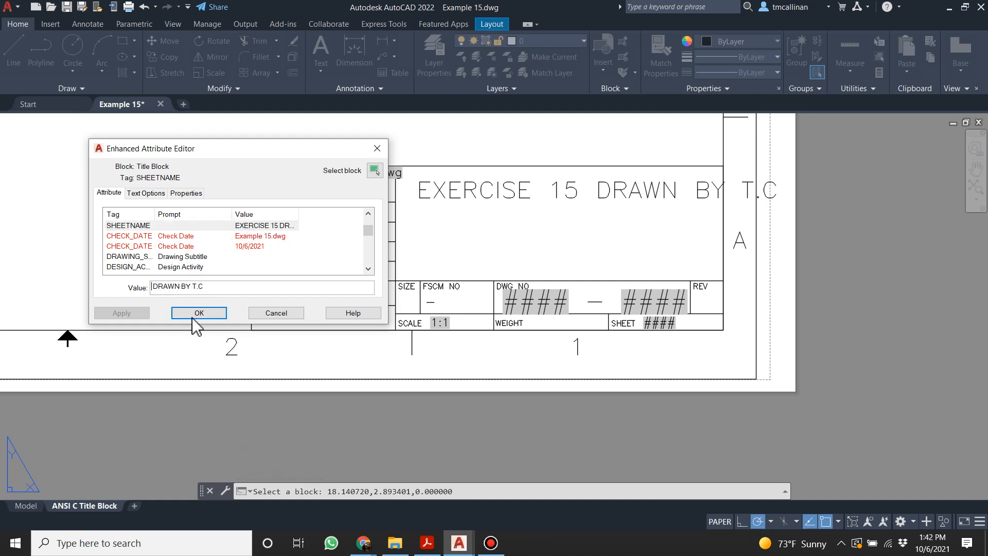
{"action": "key", "text": "ctrl+z"}
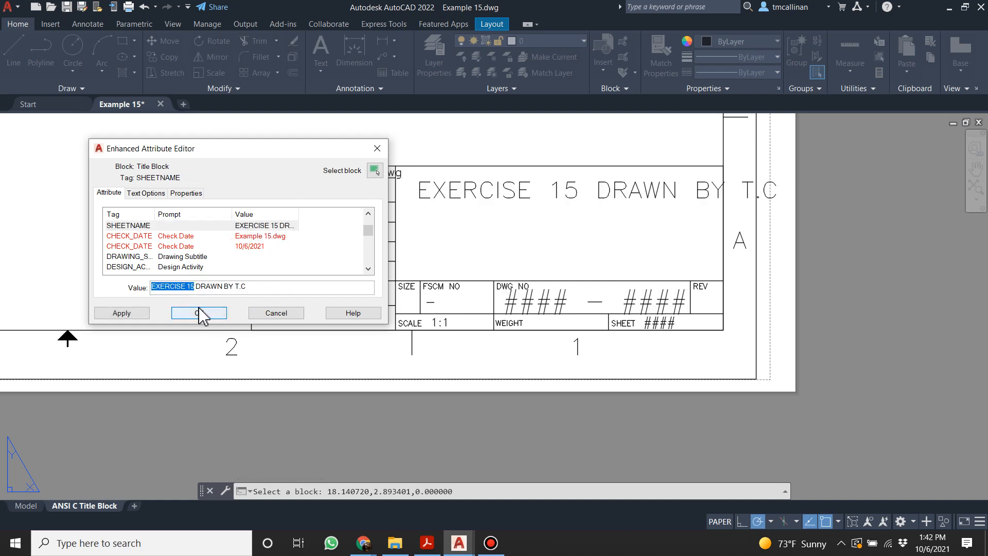
Shorten the SHEETNAME attribute to EXERCISE 15 by removing the drafter wording, and accept the change.
{"action": "left_click", "coordinate": [198, 286]}
{"action": "left_click_drag", "start_coordinate": [227, 287], "coordinate": [248, 287]}
{"action": "key", "text": "BackSpace"}
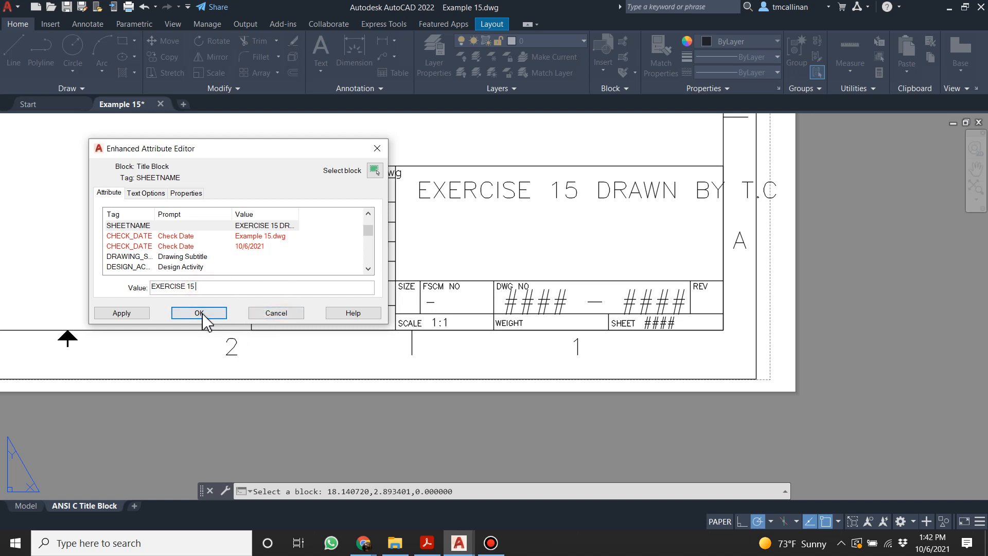
{"action": "left_click", "coordinate": [199, 313]}
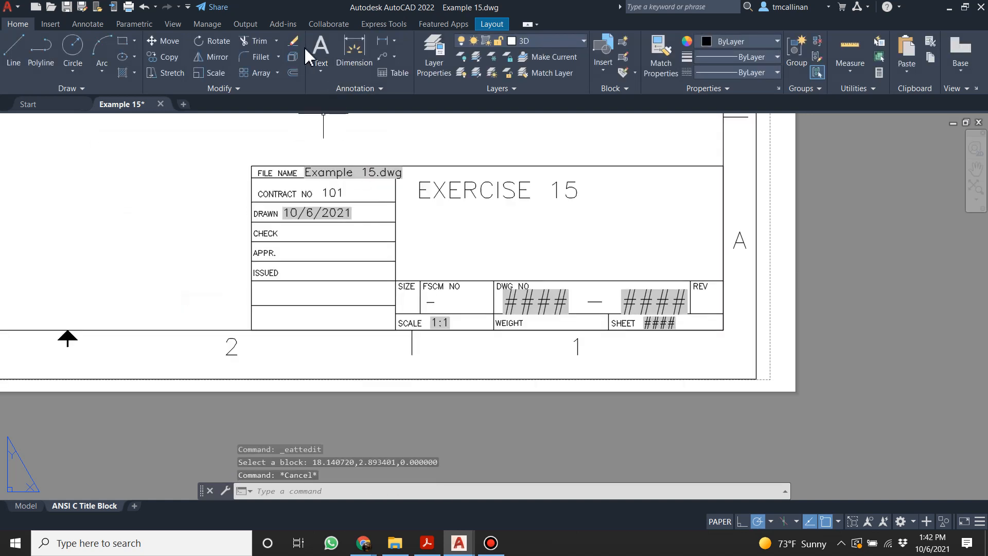
Add multiline text directly below EXERCISE 15 in the title block, reading DRAWN BY: followed by the drafter's initials.
{"action": "left_click", "coordinate": [321, 49]}
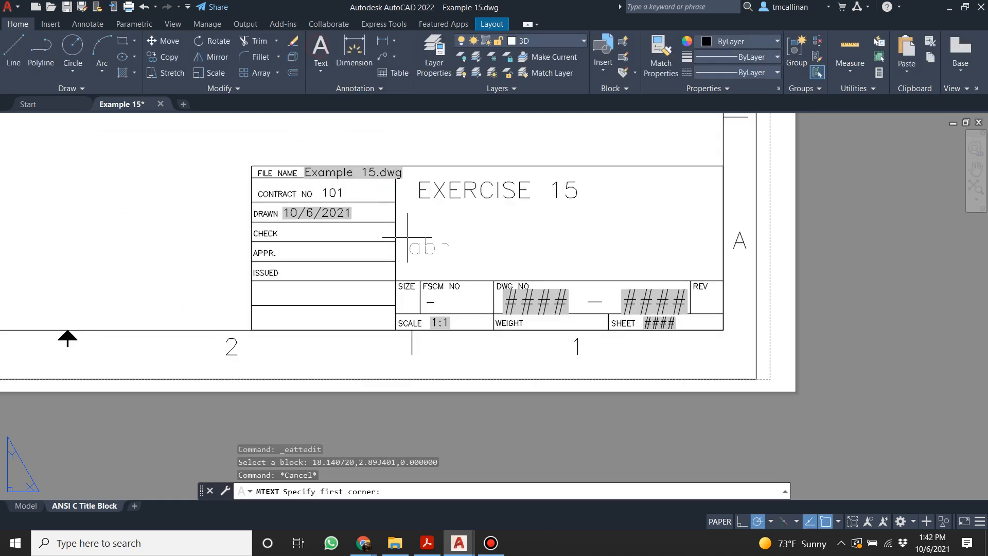
{"action": "left_click", "coordinate": [419, 206]}
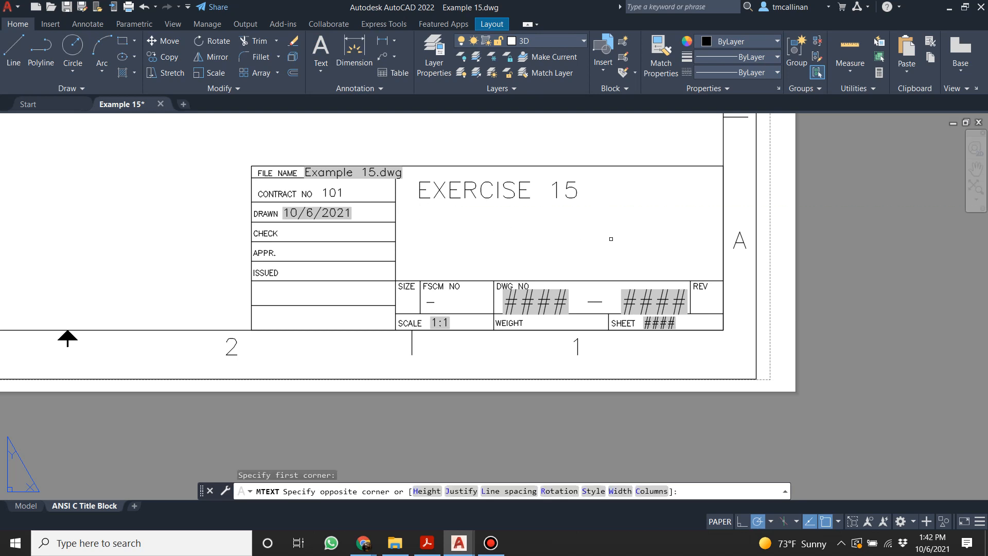
{"action": "left_click", "coordinate": [610, 236]}
{"action": "type", "text": "DRAWN BY:"}
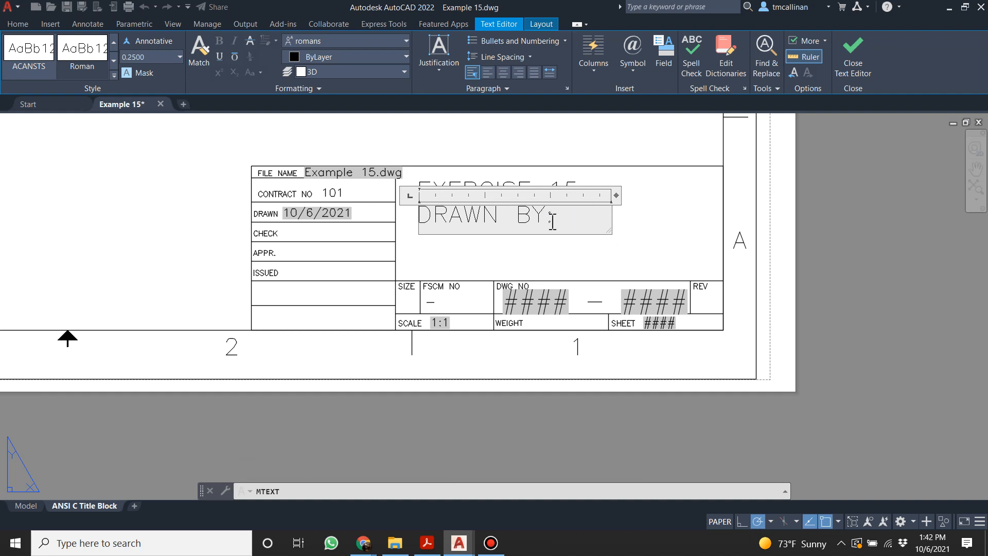
{"action": "type", "text": ".C."}
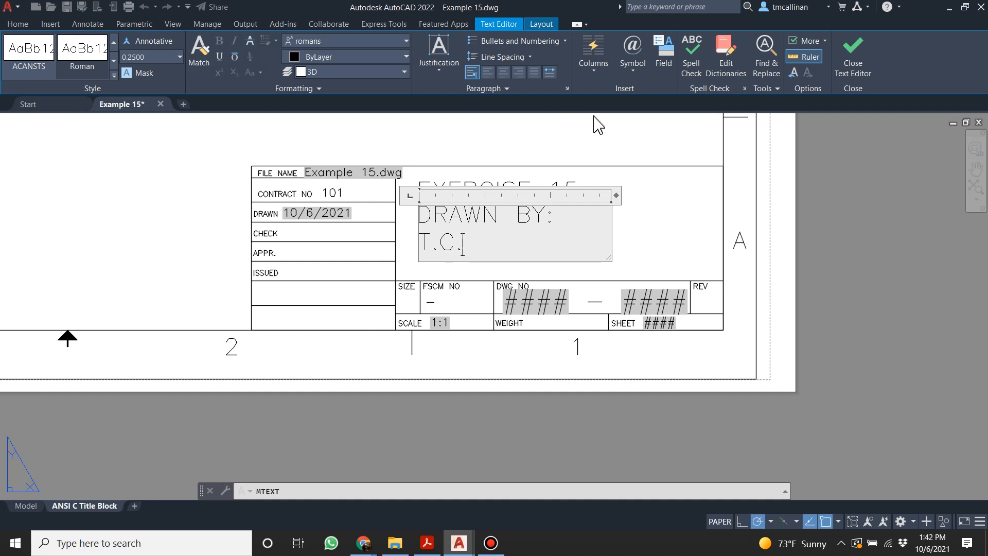
{"action": "left_click", "coordinate": [579, 134]}
{"action": "key", "text": "Escape"}
Widen the DRAWN BY text's frame so the text fits on one line, and shift the text slightly down.
{"action": "left_click", "coordinate": [468, 219]}
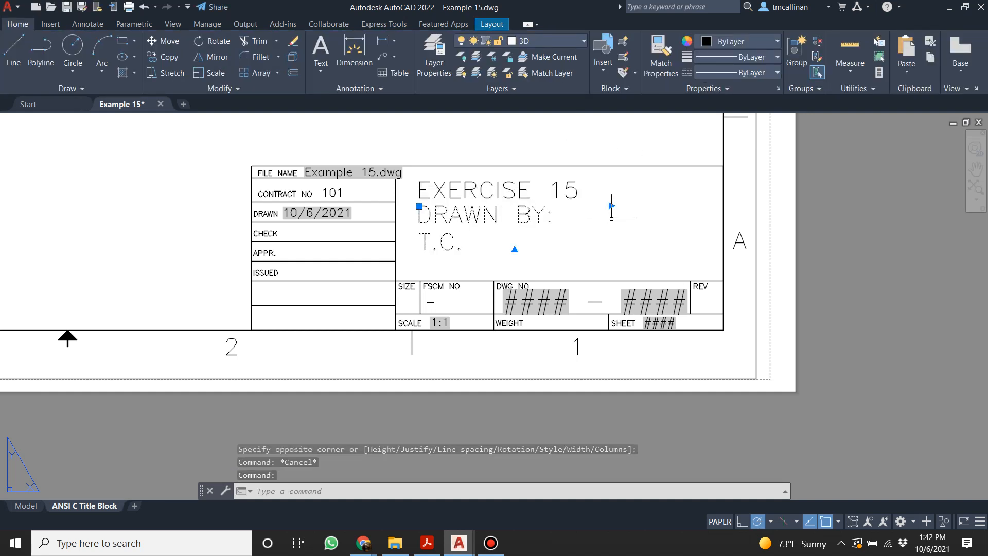
{"action": "left_click", "coordinate": [612, 206]}
{"action": "left_click", "coordinate": [662, 208]}
{"action": "key", "text": "Escape"}
{"action": "left_click", "coordinate": [449, 215]}
{"action": "left_click_drag", "start_coordinate": [456, 216], "coordinate": [457, 225]}
{"action": "key", "text": "Escape"}
Save the Example 15 drawing with the completed title block text.
{"action": "scroll", "coordinate": [560, 186], "scroll_direction": "down", "scroll_amount": 4}
{"action": "middle_click_drag", "start_coordinate": [427, 168], "coordinate": [484, 312]}
{"action": "scroll", "coordinate": [465, 257], "scroll_direction": "down", "scroll_amount": 5}
{"action": "scroll", "coordinate": [442, 252], "scroll_direction": "up", "scroll_amount": 5}
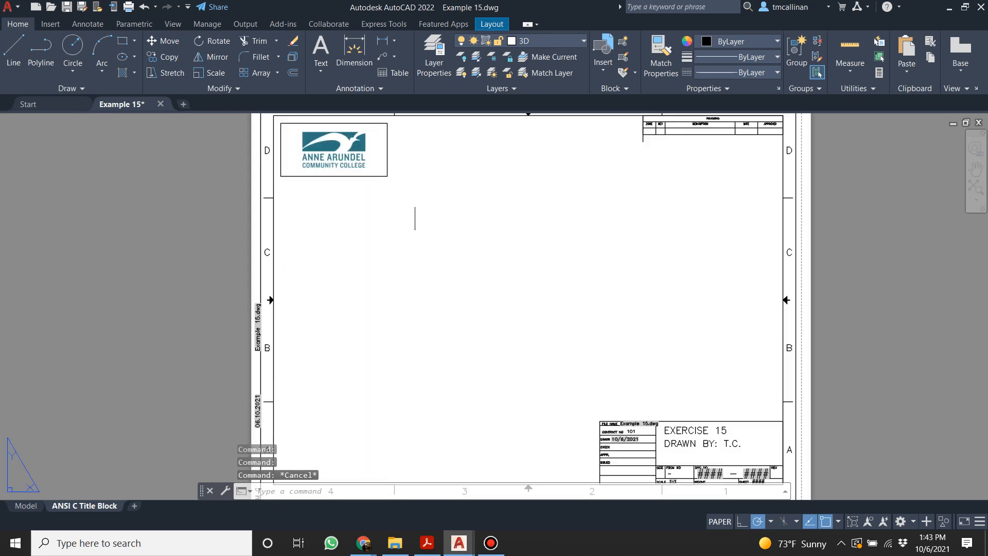
{"action": "scroll", "coordinate": [394, 171], "scroll_direction": "down", "scroll_amount": 4}
{"action": "scroll", "coordinate": [453, 227], "scroll_direction": "up", "scroll_amount": 4}
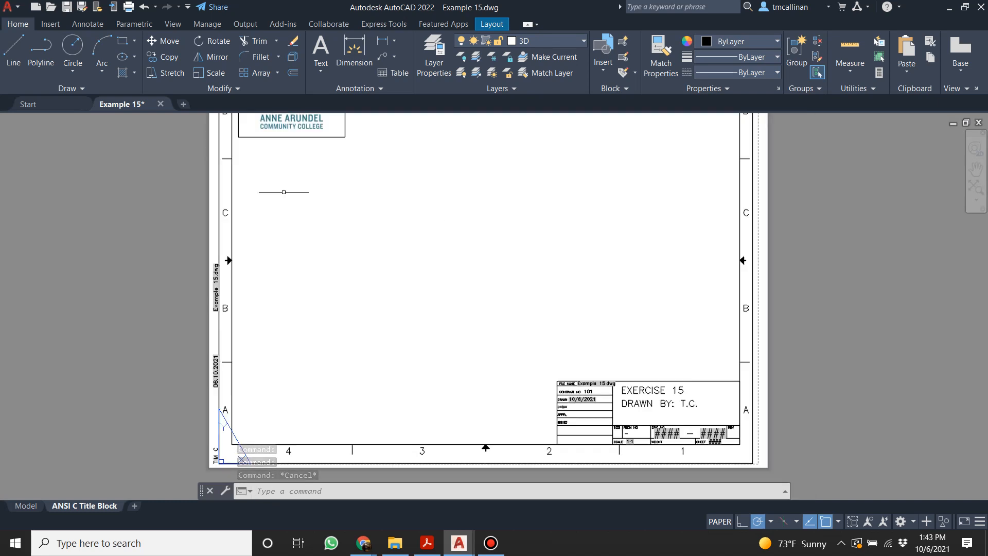
{"action": "left_click", "coordinate": [66, 8]}
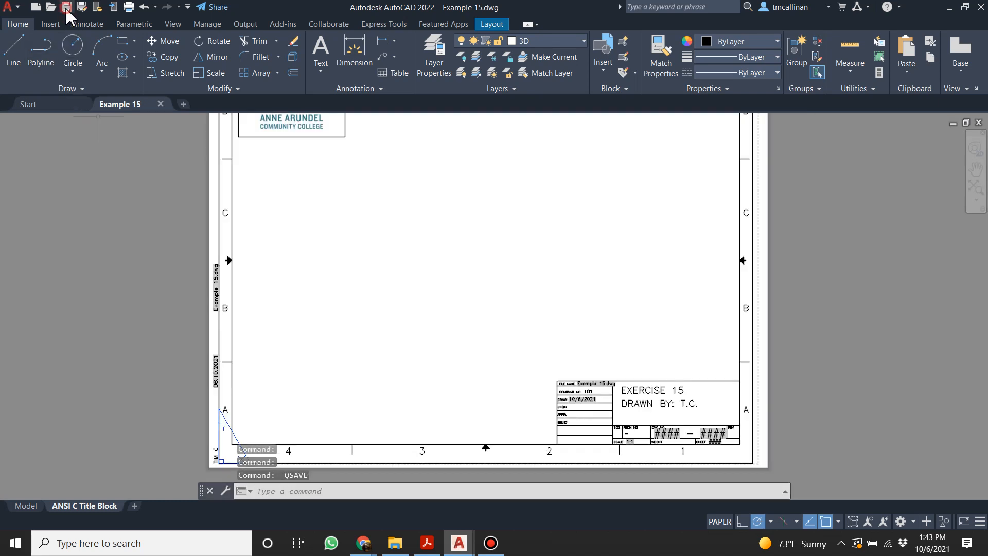
{"action": "key", "text": "Escape"}
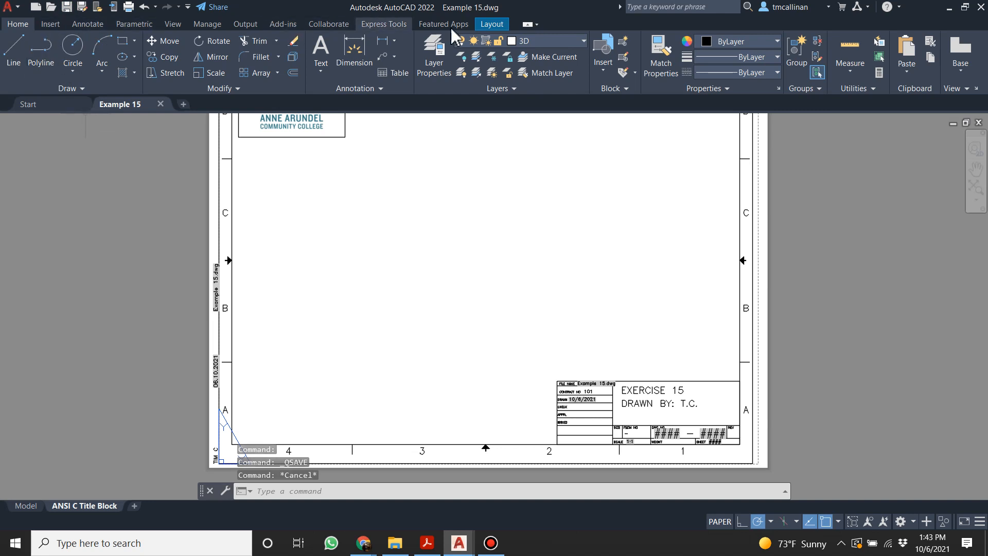
Create a rectangular layout viewport from the sheet border's upper-left corner to just above the lower border, slightly overlapping the title block.
{"action": "left_click", "coordinate": [484, 24]}
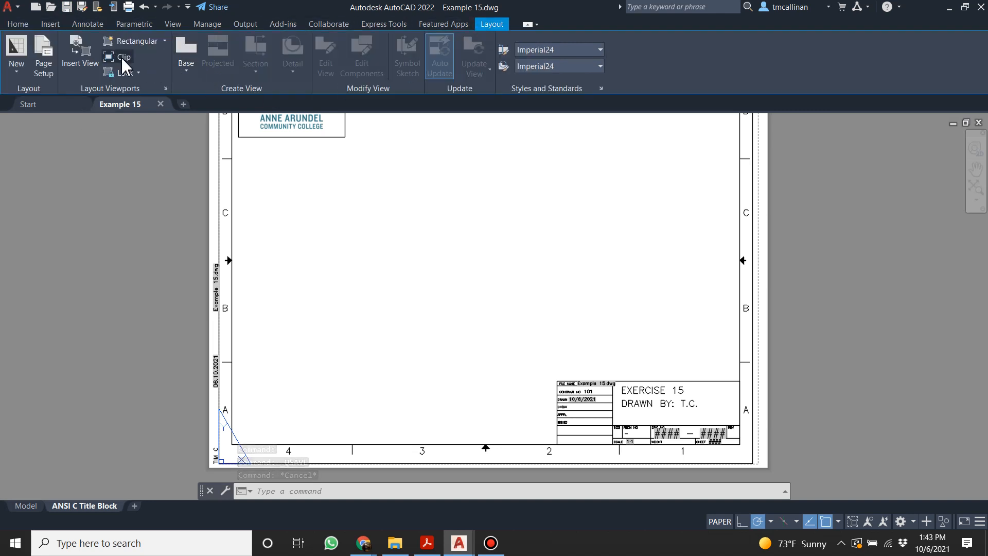
{"action": "left_click", "coordinate": [139, 41]}
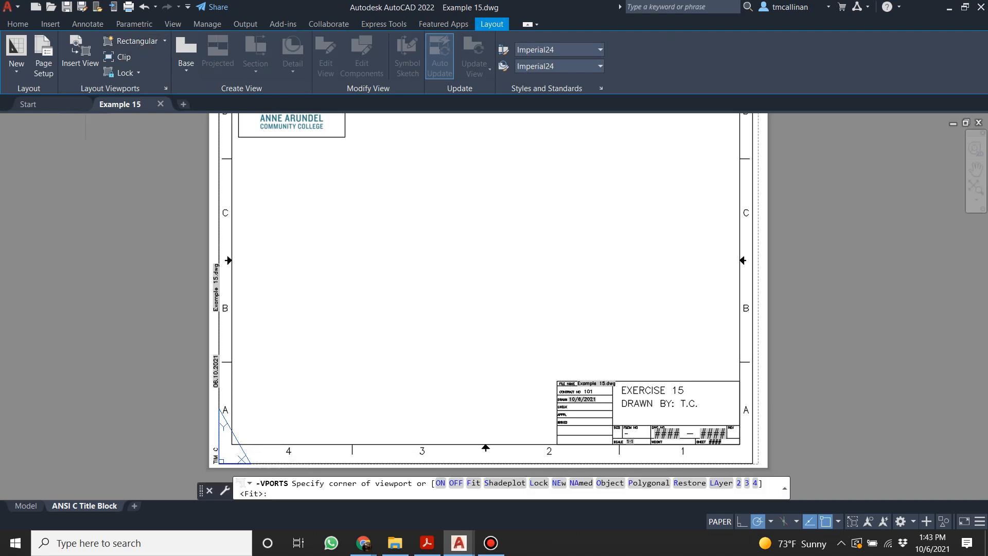
{"action": "left_click", "coordinate": [238, 151]}
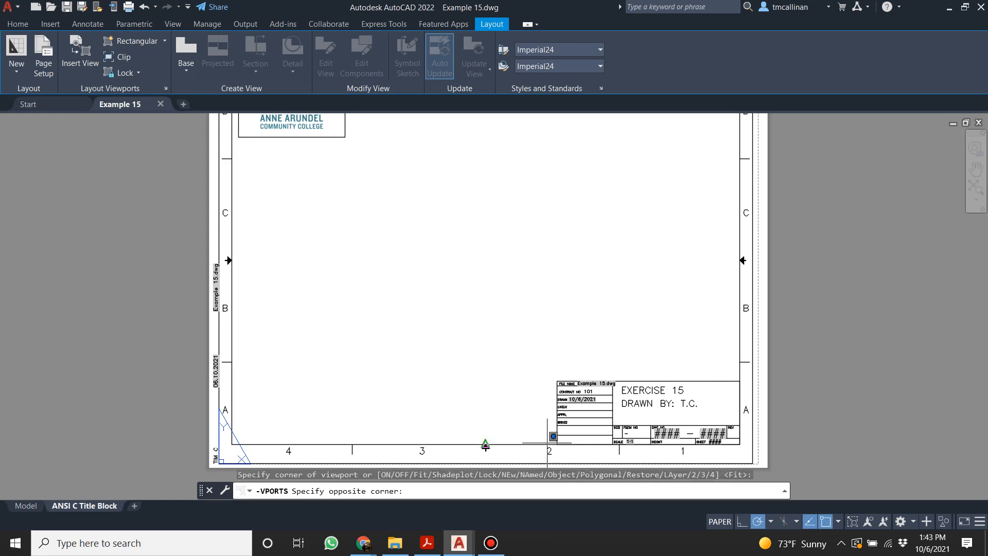
{"action": "scroll", "coordinate": [594, 410], "scroll_direction": "down", "scroll_amount": 2}
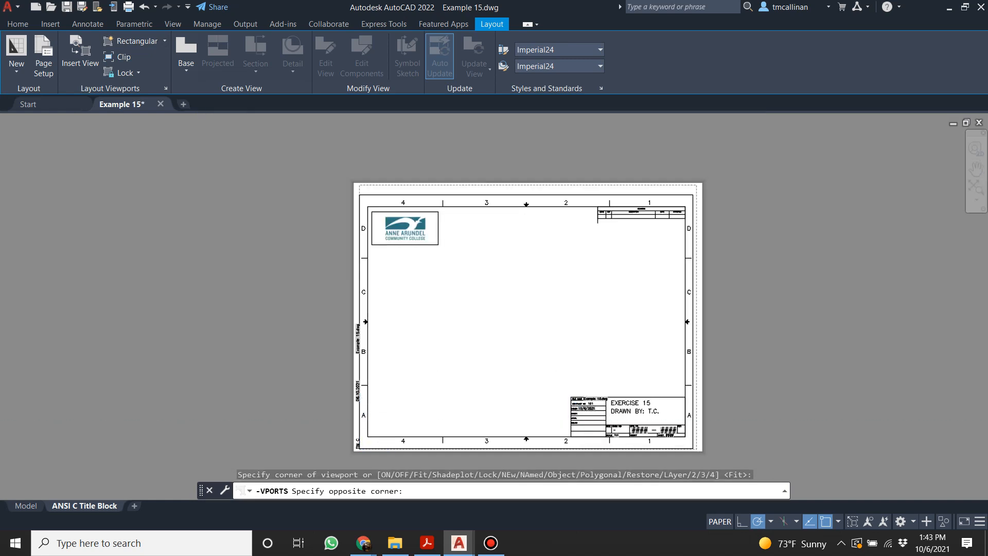
{"action": "scroll", "coordinate": [594, 410], "scroll_direction": "up", "scroll_amount": 4}
{"action": "left_click", "coordinate": [586, 438]}
{"action": "scroll", "coordinate": [426, 324], "scroll_direction": "down", "scroll_amount": 5}
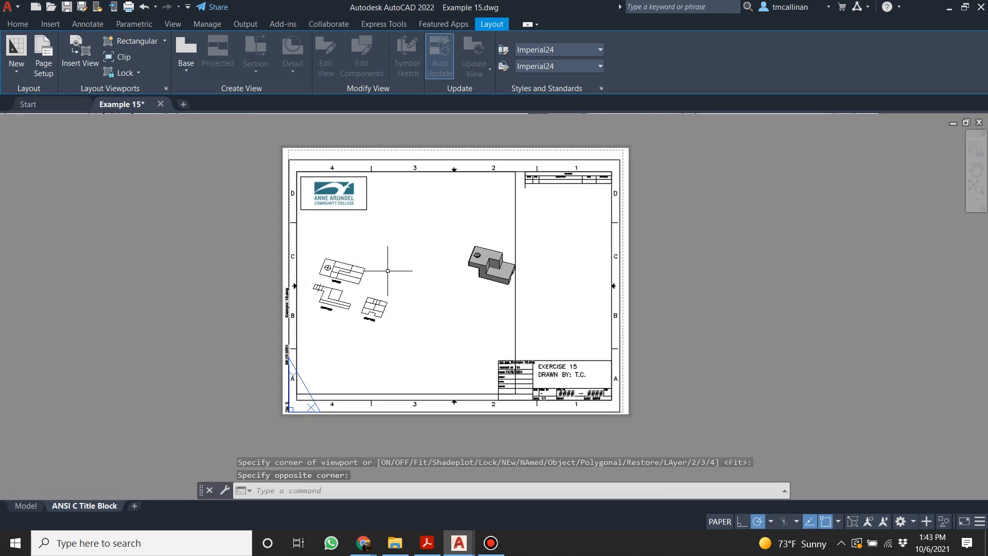
{"action": "scroll", "coordinate": [389, 287], "scroll_direction": "up", "scroll_amount": 8}
{"action": "key", "text": "Escape"}
{"action": "scroll", "coordinate": [394, 285], "scroll_direction": "down", "scroll_amount": 2}
{"action": "scroll", "coordinate": [444, 295], "scroll_direction": "down", "scroll_amount": 3}
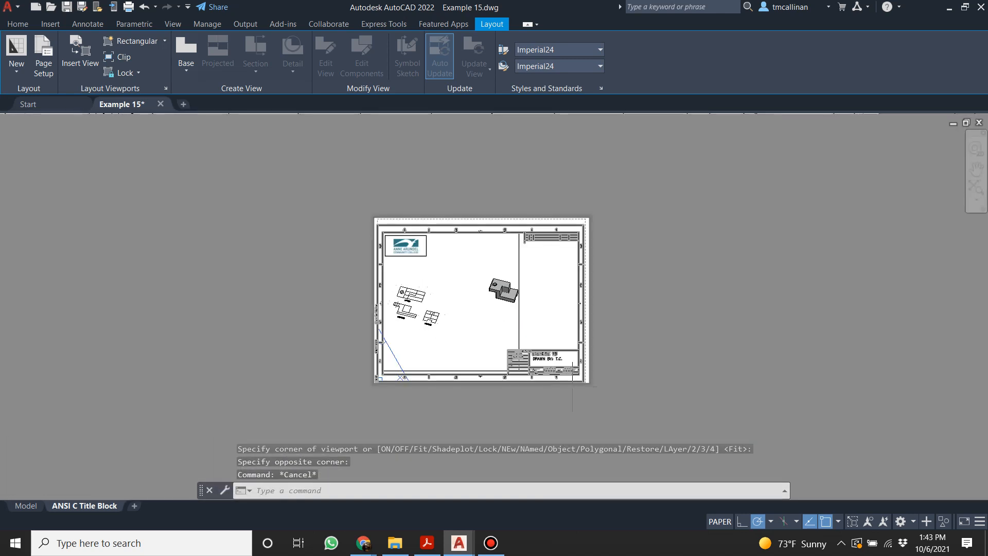
{"action": "key", "text": "Escape"}
{"action": "key", "text": "Escape"}
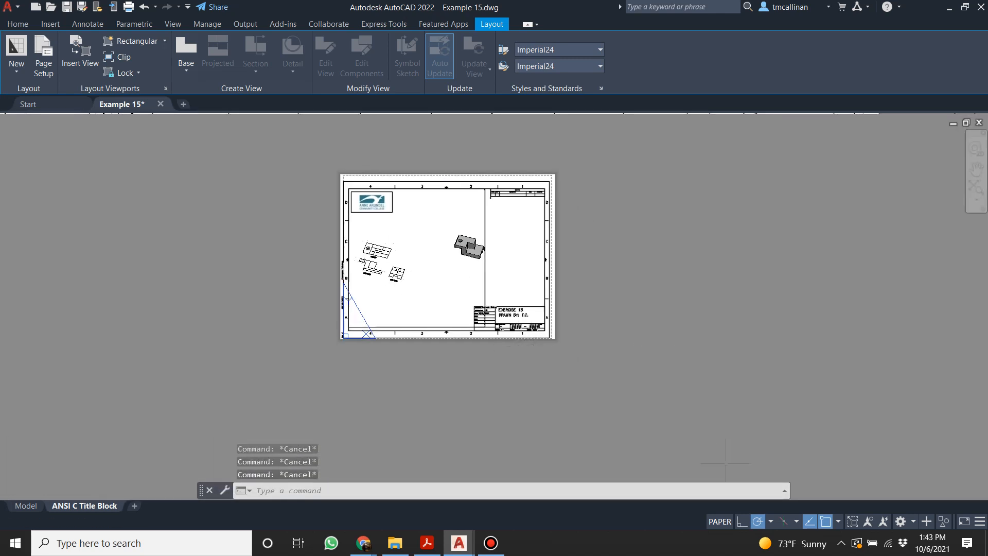
{"action": "scroll", "coordinate": [442, 272], "scroll_direction": "up", "scroll_amount": 4}
{"action": "scroll", "coordinate": [404, 254], "scroll_direction": "down", "scroll_amount": 3}
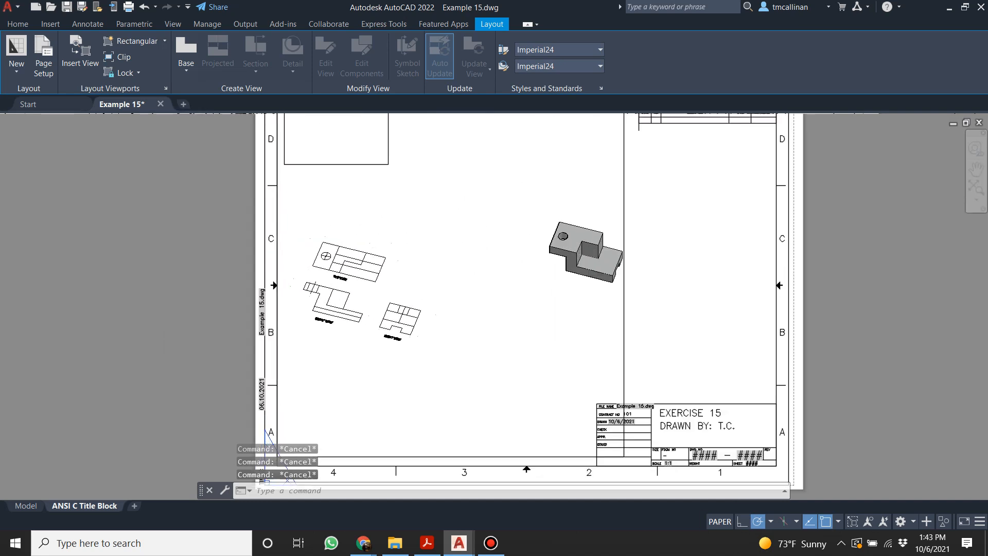
Turn on the DIMEN1 layer.
{"action": "left_click", "coordinate": [19, 24]}
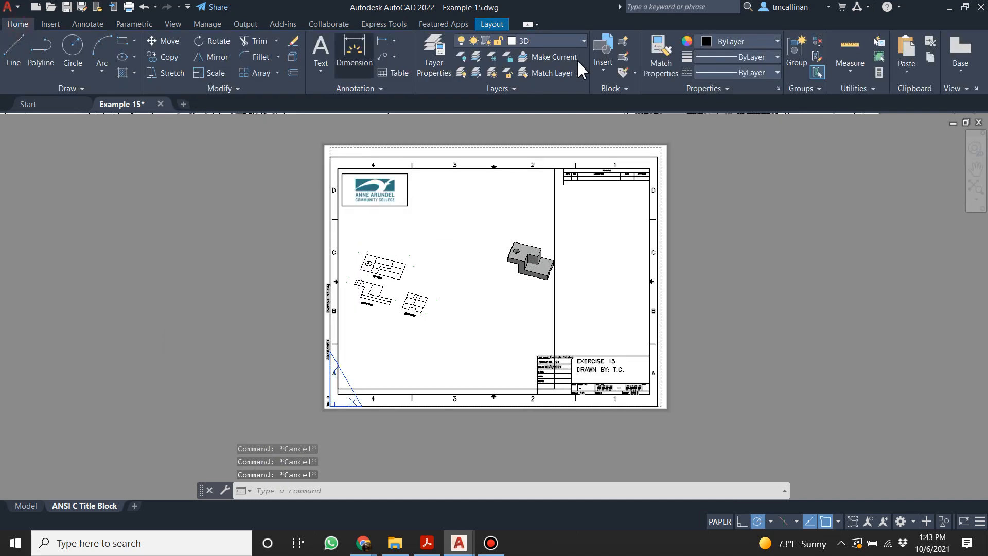
{"action": "left_click", "coordinate": [572, 41]}
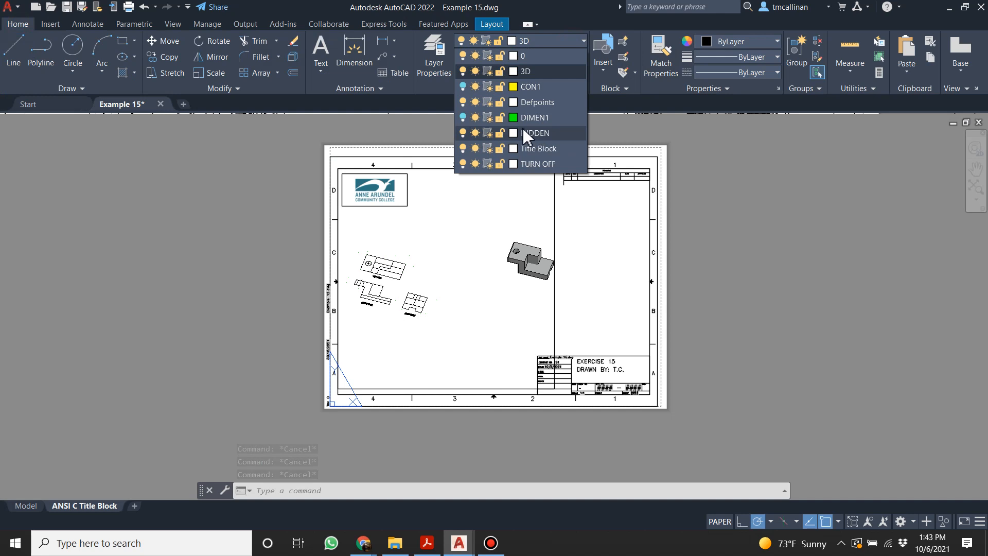
{"action": "left_click", "coordinate": [463, 117]}
{"action": "key", "text": "Escape"}
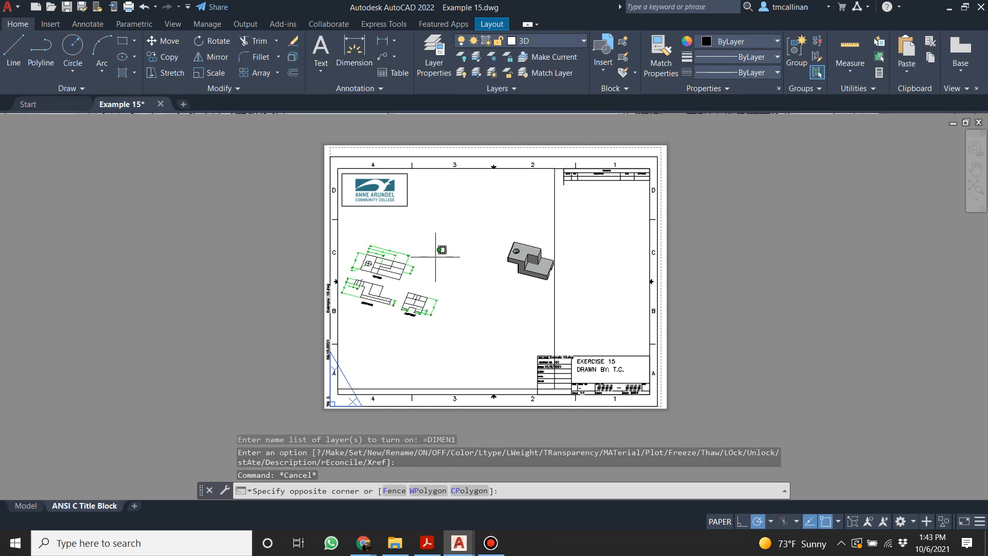
Activate model space inside the new viewport and set its view to Top.
{"action": "double_click", "coordinate": [414, 260]}
{"action": "scroll", "coordinate": [527, 193], "scroll_direction": "up", "scroll_amount": 2}
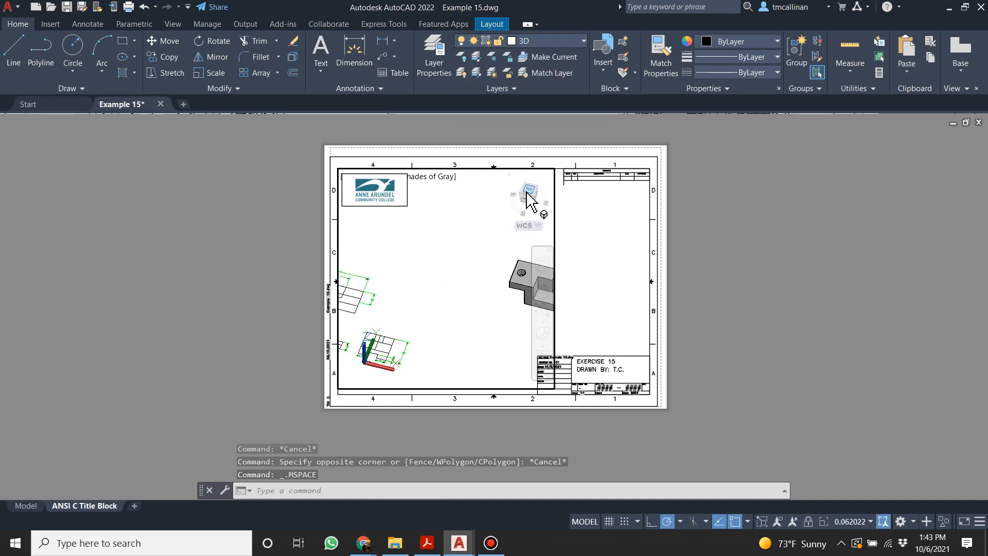
{"action": "left_click", "coordinate": [528, 193]}
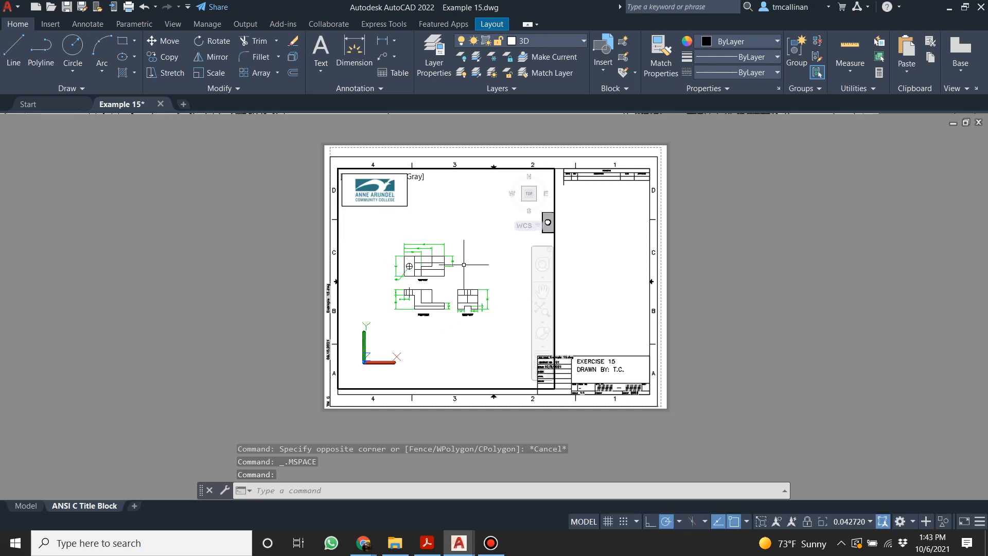
Enlarge and position the three dimensioned views to fill the layout viewport, then return to paper space.
{"action": "scroll", "coordinate": [461, 276], "scroll_direction": "up", "scroll_amount": 4}
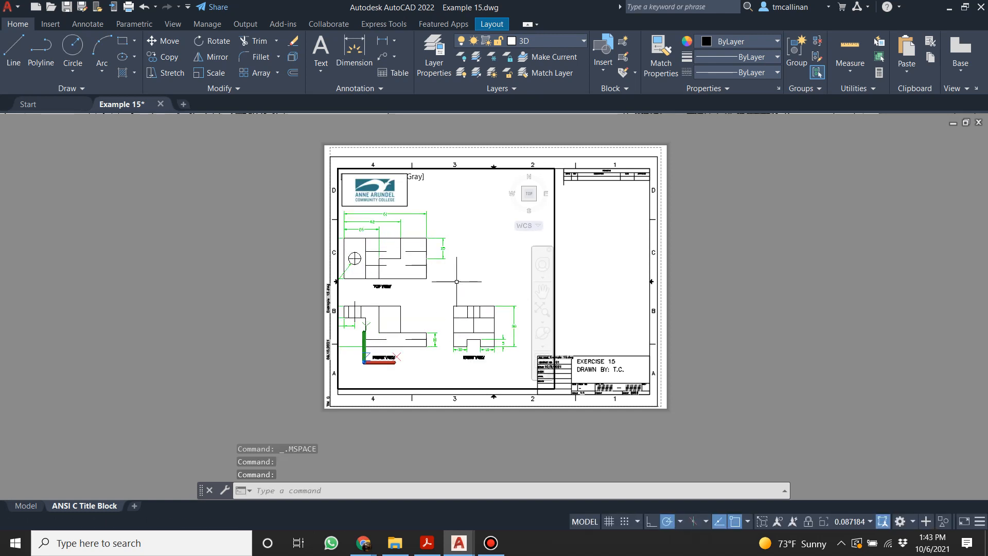
{"action": "scroll", "coordinate": [441, 274], "scroll_direction": "down", "scroll_amount": 1}
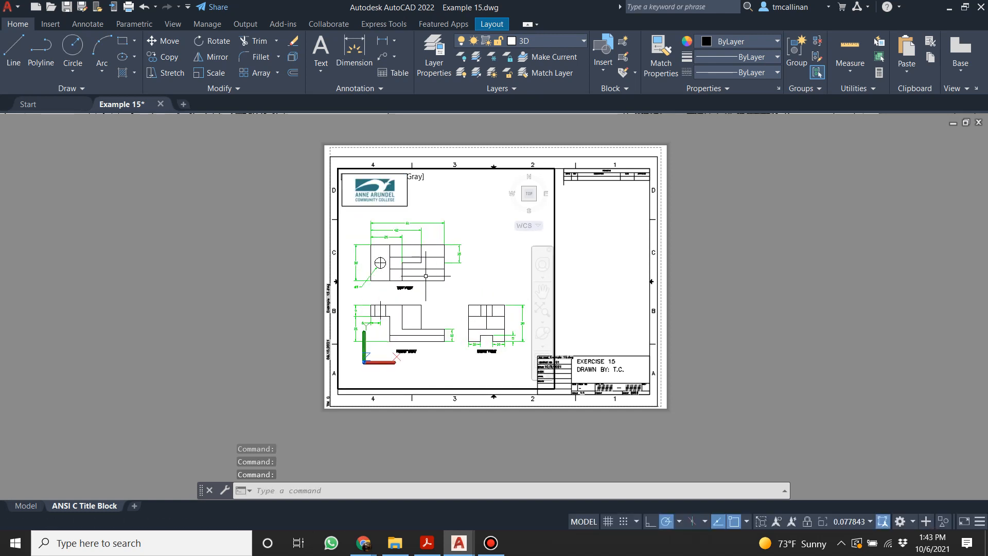
{"action": "middle_click_drag", "start_coordinate": [426, 276], "coordinate": [428, 279]}
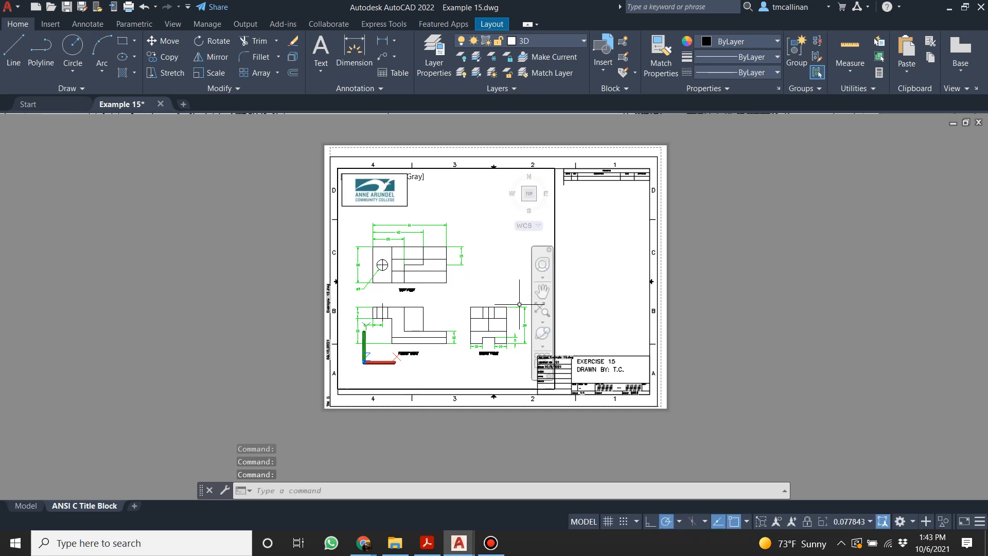
{"action": "left_click", "coordinate": [541, 322]}
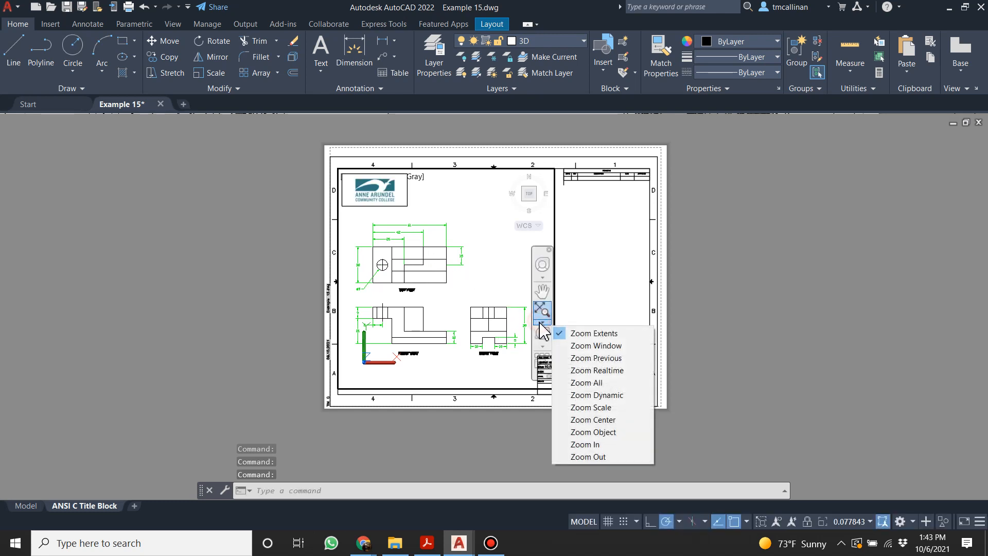
{"action": "left_click", "coordinate": [584, 369]}
{"action": "left_click_drag", "start_coordinate": [470, 295], "coordinate": [469, 274]}
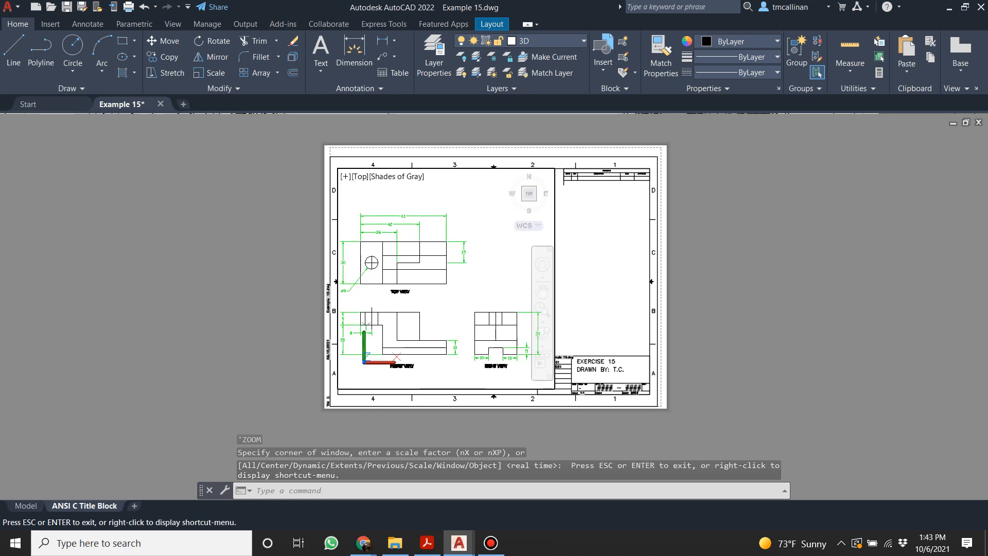
{"action": "key", "text": "Return"}
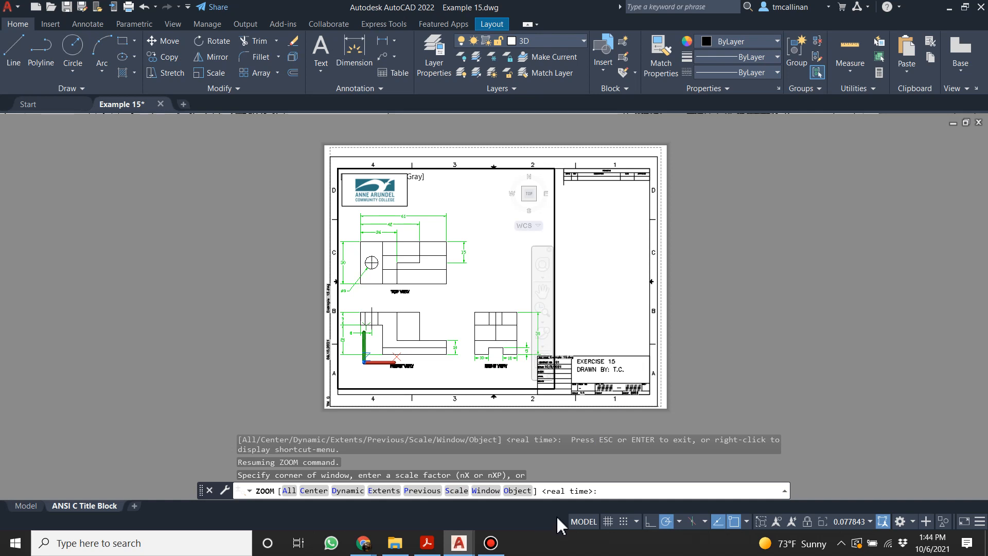
{"action": "left_click", "coordinate": [582, 521]}
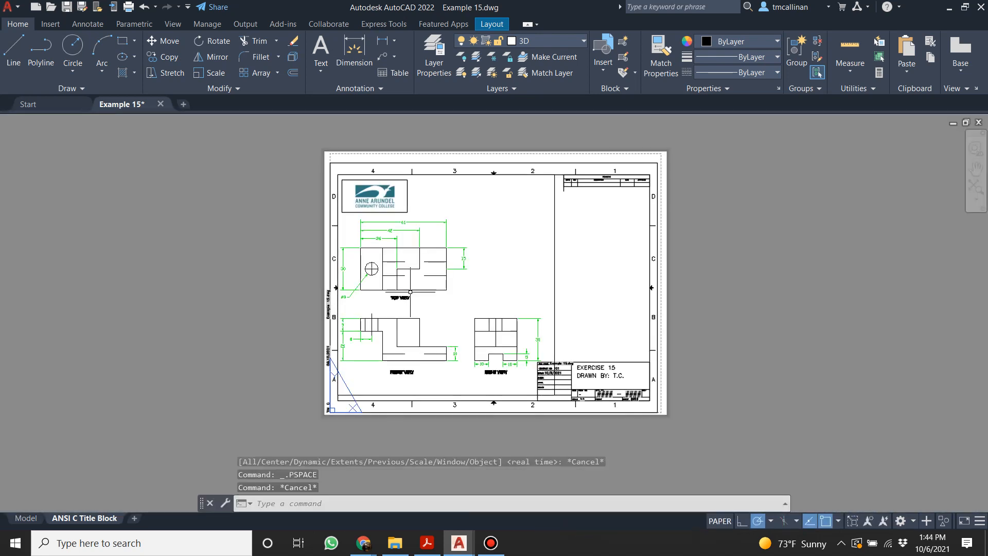
Assign the viewport border to the TURN OFF layer and turn that layer off.
{"action": "scroll", "coordinate": [422, 212], "scroll_direction": "up", "scroll_amount": 2}
{"action": "scroll", "coordinate": [446, 253], "scroll_direction": "down", "scroll_amount": 2}
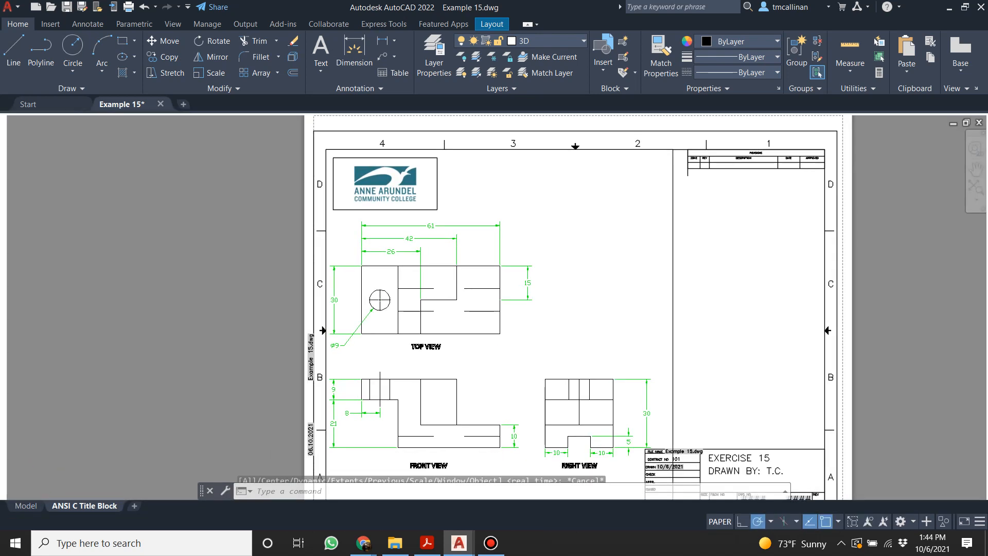
{"action": "scroll", "coordinate": [473, 313], "scroll_direction": "up", "scroll_amount": 2}
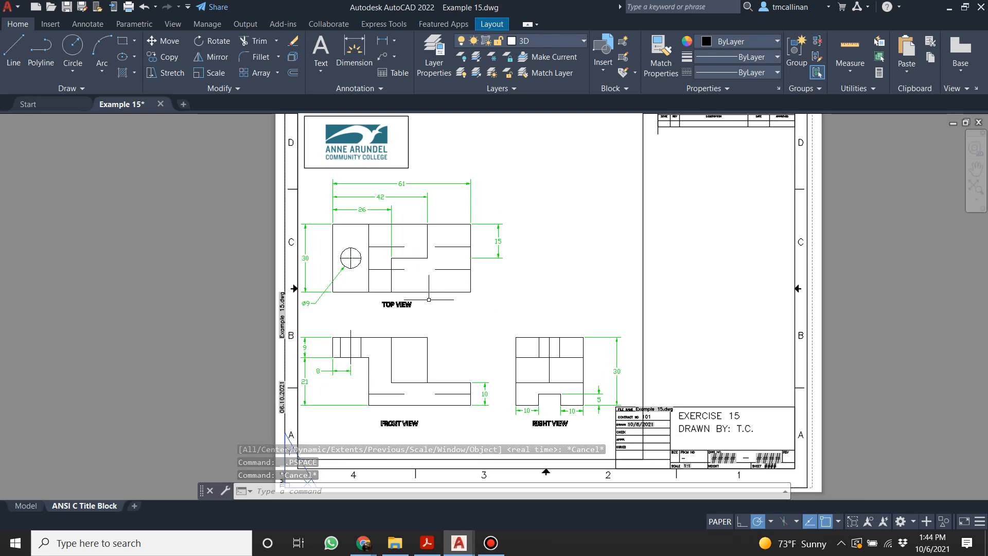
{"action": "scroll", "coordinate": [448, 292], "scroll_direction": "down", "scroll_amount": 2}
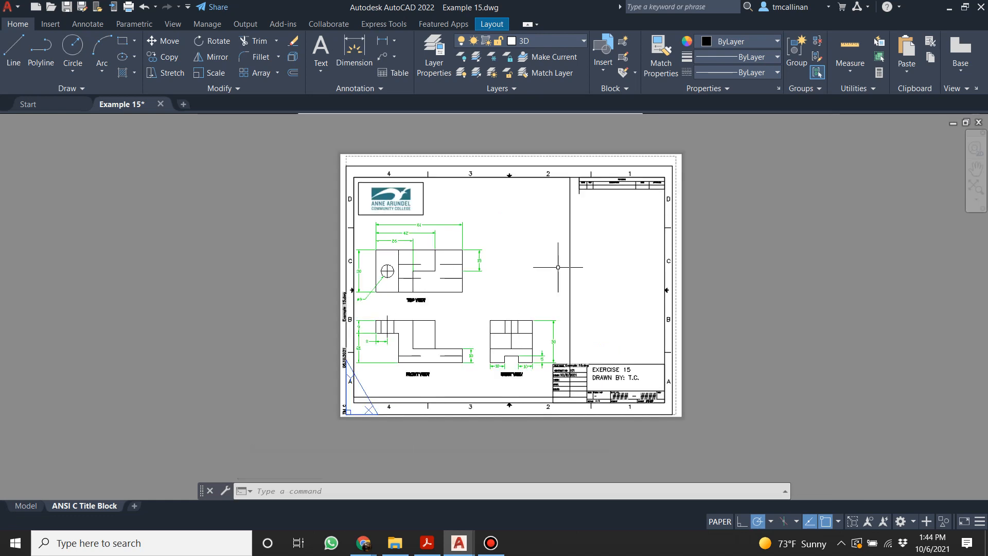
{"action": "left_click", "coordinate": [570, 224]}
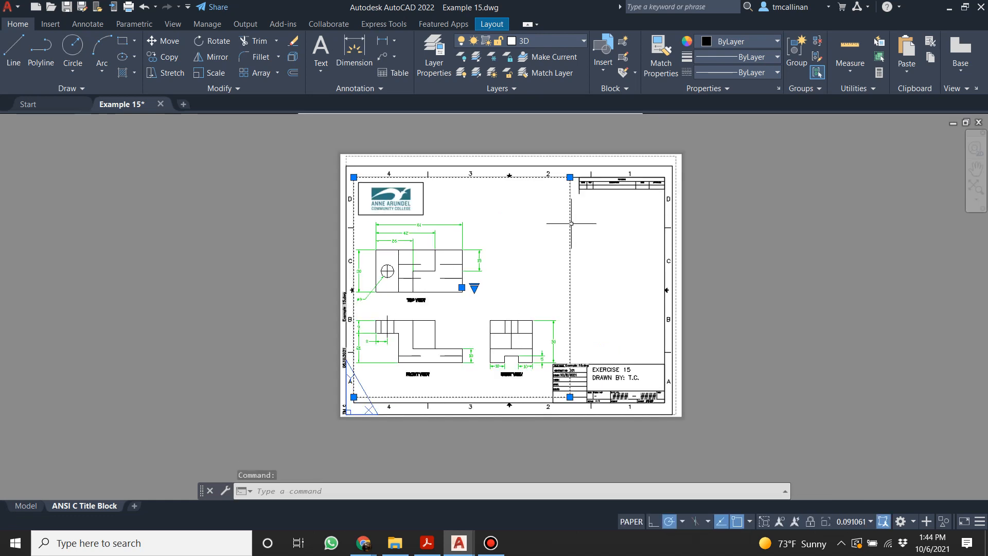
{"action": "right_click", "coordinate": [571, 224]}
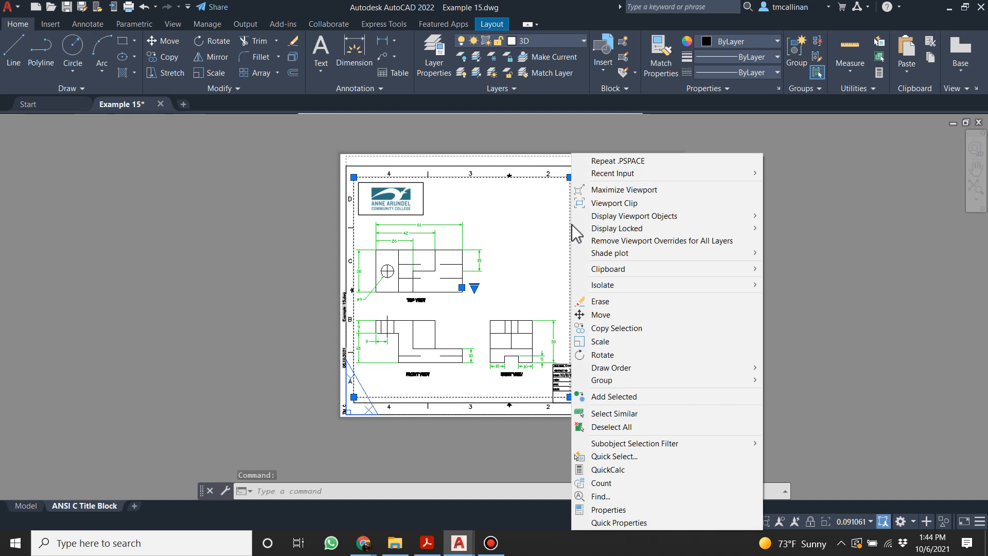
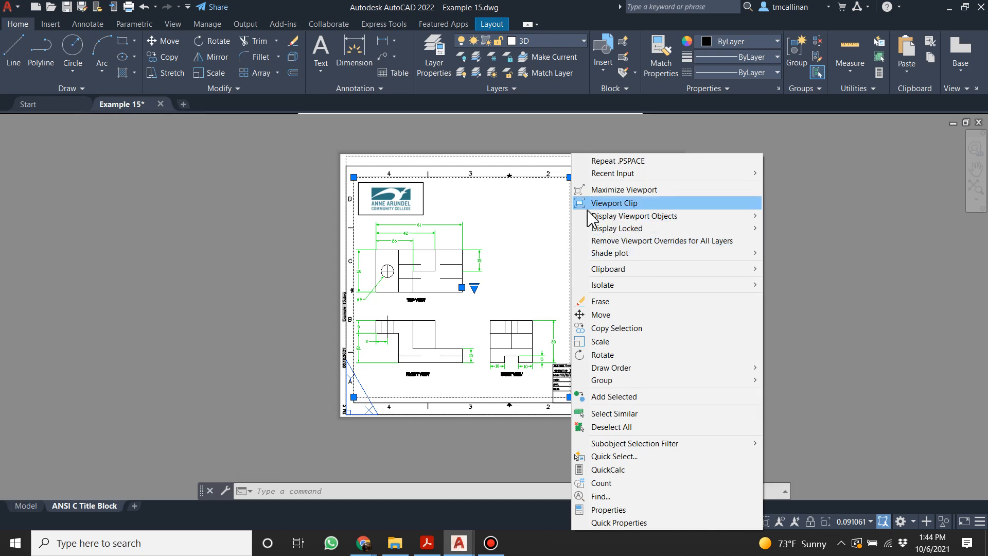
{"action": "left_click", "coordinate": [518, 201]}
{"action": "left_click", "coordinate": [546, 41]}
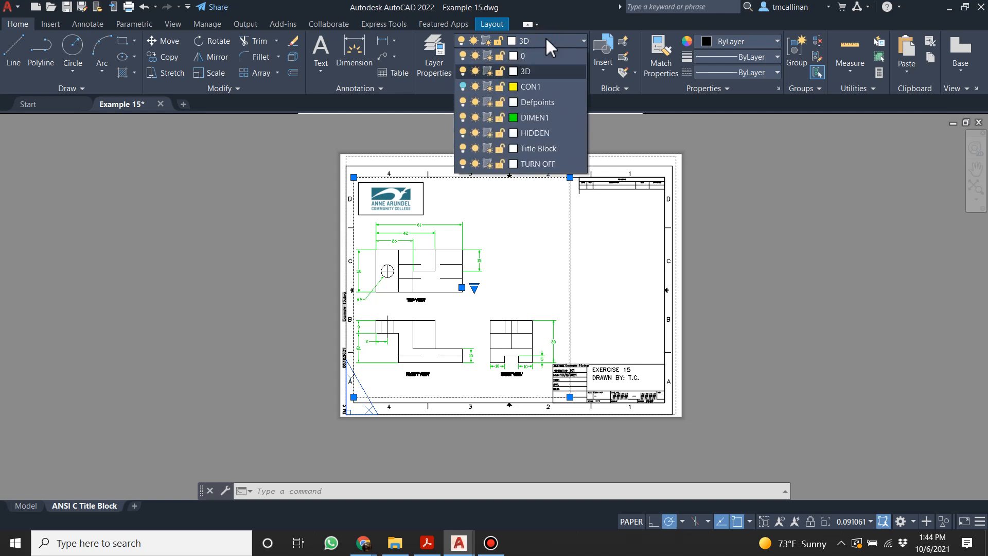
{"action": "left_click", "coordinate": [545, 163]}
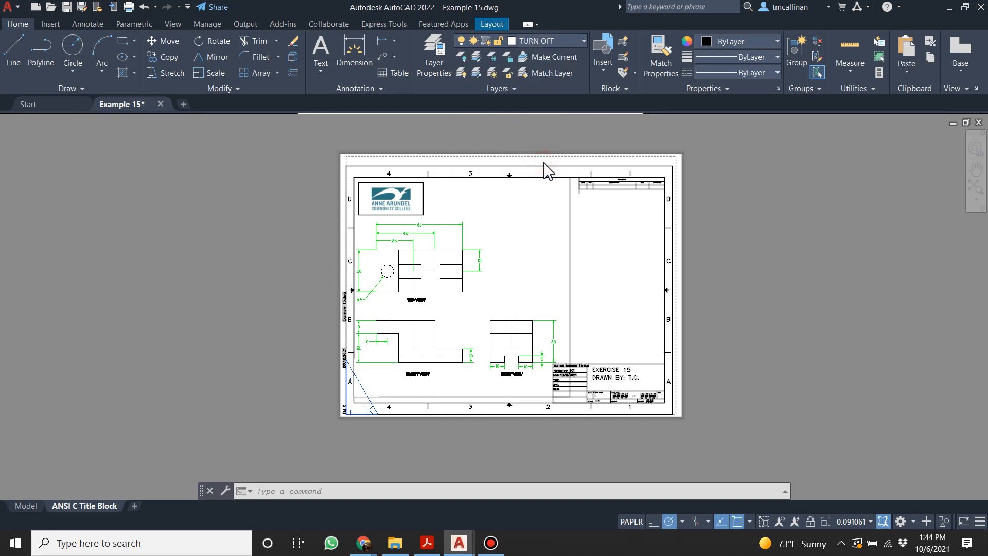
{"action": "key", "text": "Escape"}
{"action": "key", "text": "Escape"}
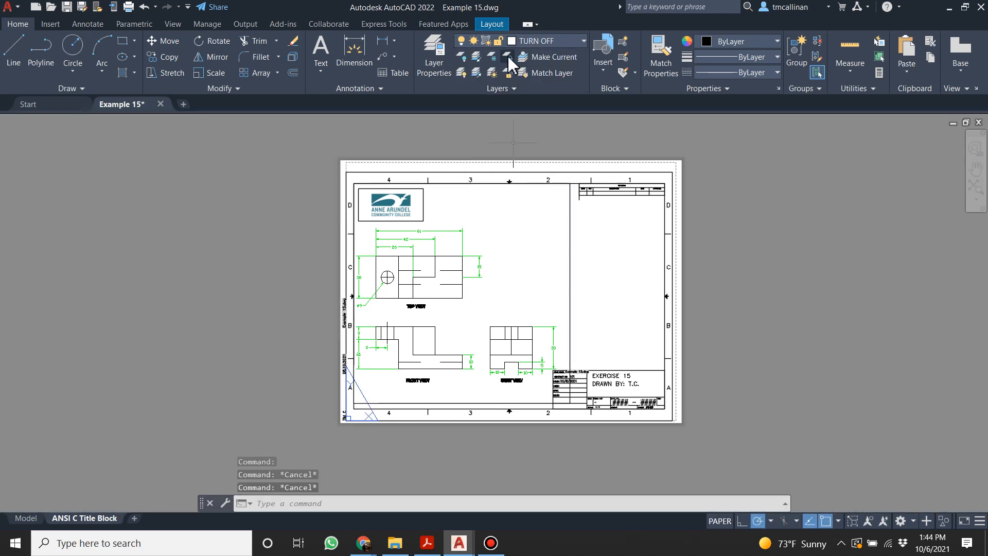
{"action": "left_click", "coordinate": [523, 43]}
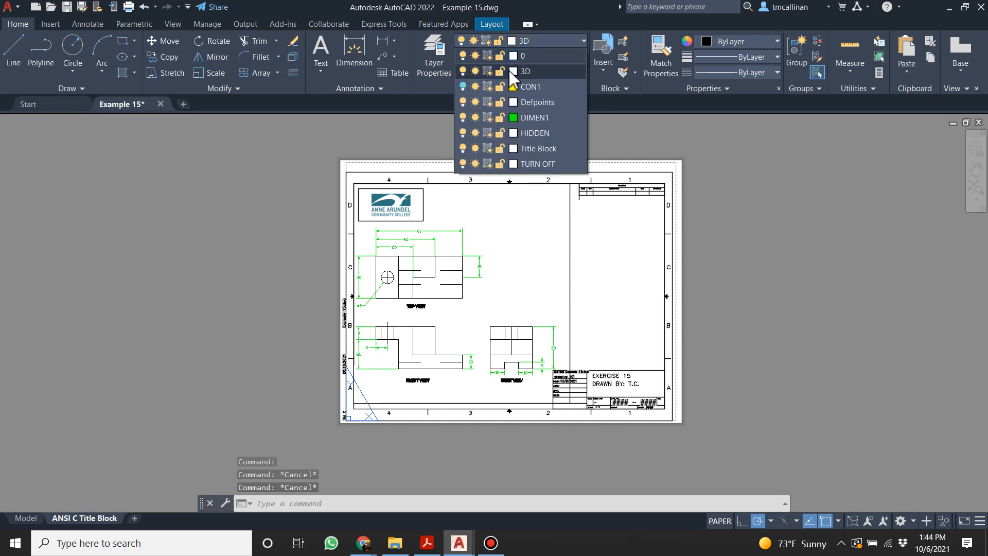
{"action": "left_click", "coordinate": [463, 164]}
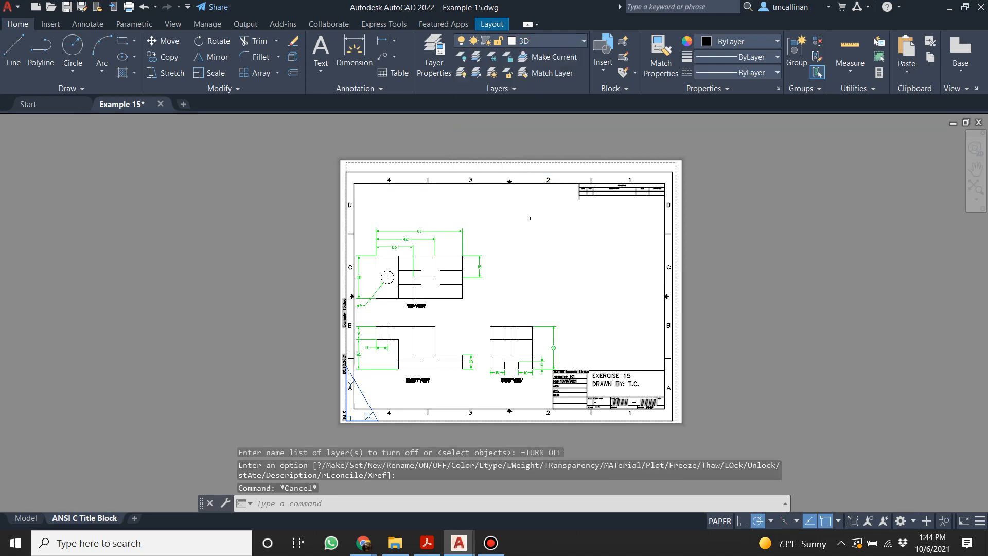
Examine how the hidden lines display in the layout views and compare them with the same views in model space.
{"action": "scroll", "coordinate": [337, 232], "scroll_direction": "up", "scroll_amount": 3}
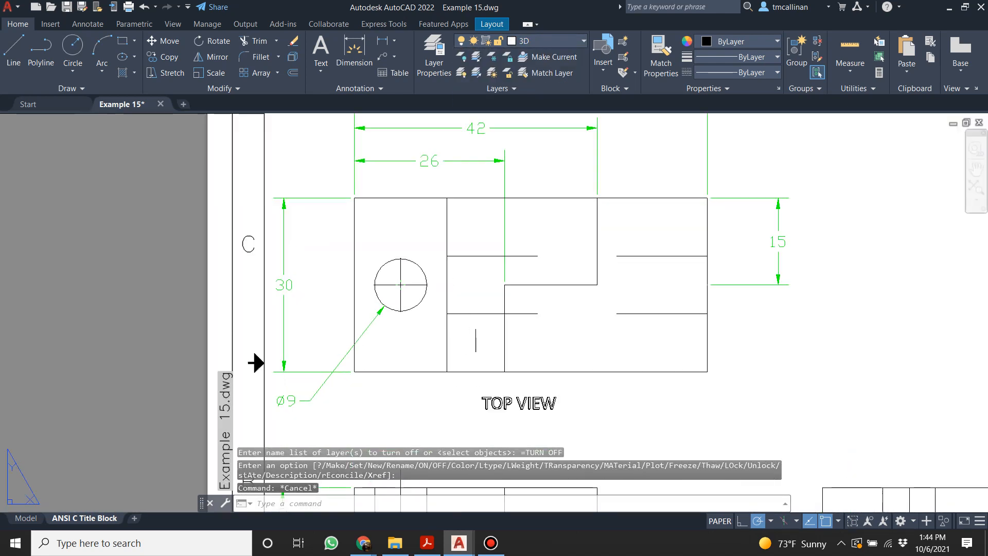
{"action": "scroll", "coordinate": [488, 317], "scroll_direction": "down", "scroll_amount": 2}
{"action": "double_click", "coordinate": [588, 347]}
{"action": "middle_click_drag", "start_coordinate": [571, 348], "coordinate": [582, 328]}
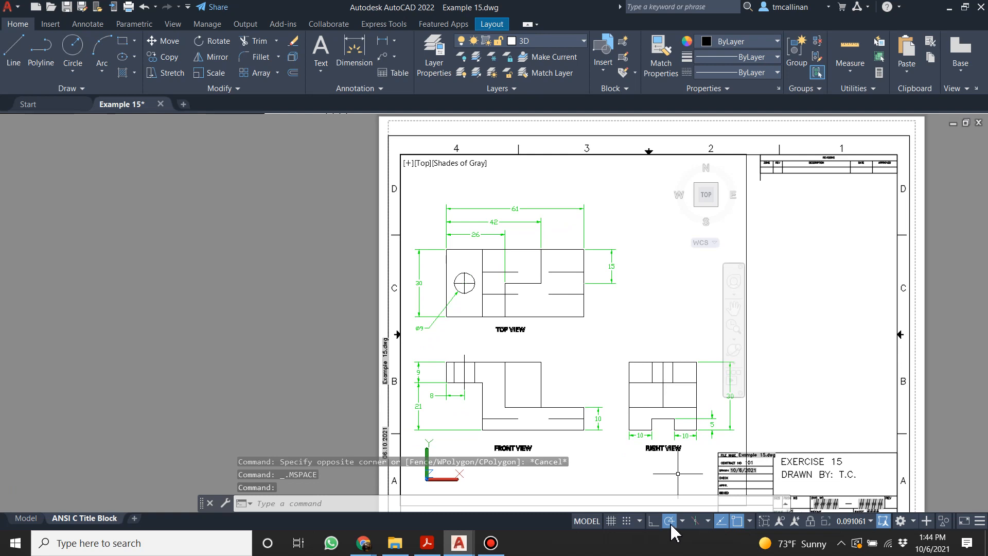
{"action": "left_click", "coordinate": [586, 520]}
{"action": "scroll", "coordinate": [566, 354], "scroll_direction": "down", "scroll_amount": 2}
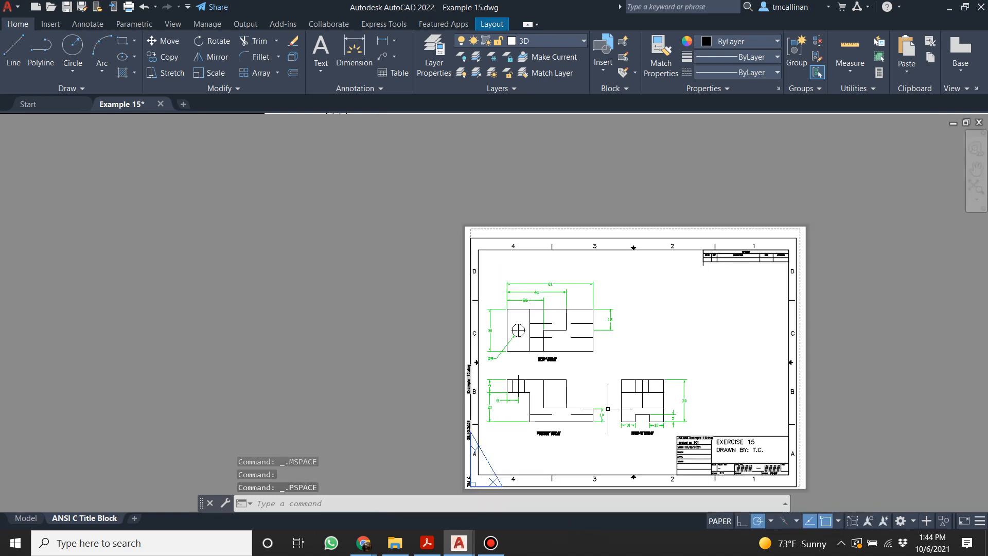
{"action": "scroll", "coordinate": [566, 355], "scroll_direction": "up", "scroll_amount": 4}
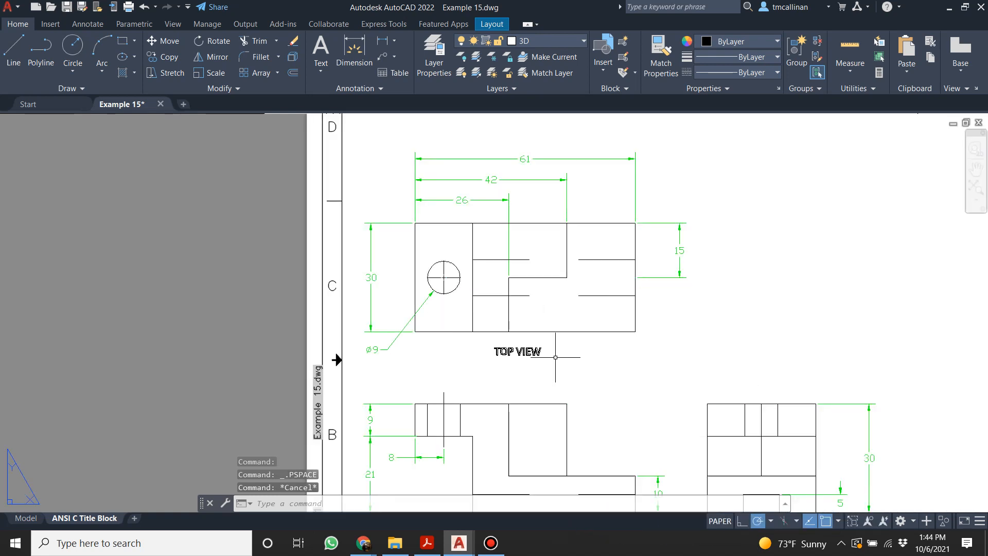
{"action": "left_click", "coordinate": [26, 517]}
{"action": "scroll", "coordinate": [242, 231], "scroll_direction": "up", "scroll_amount": 5}
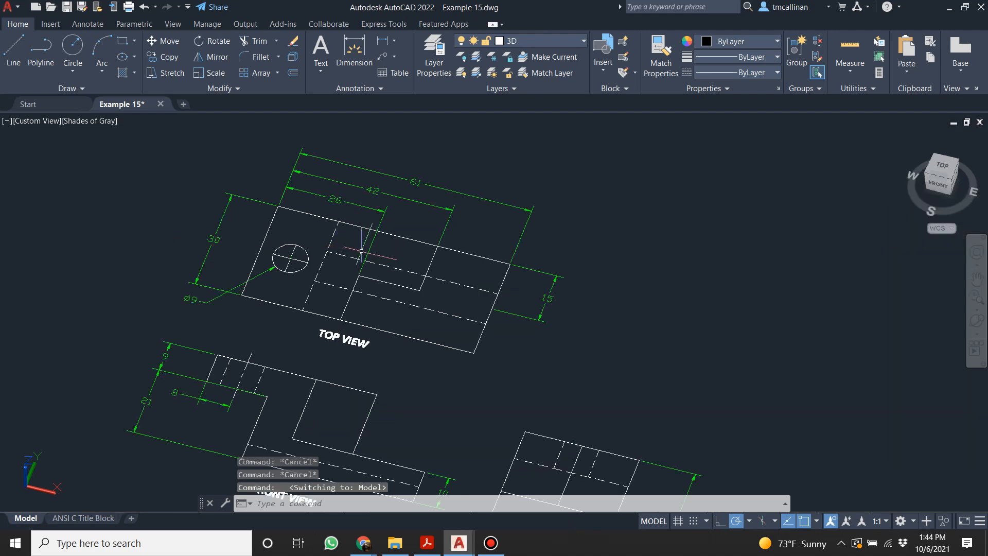
{"action": "left_click", "coordinate": [83, 517]}
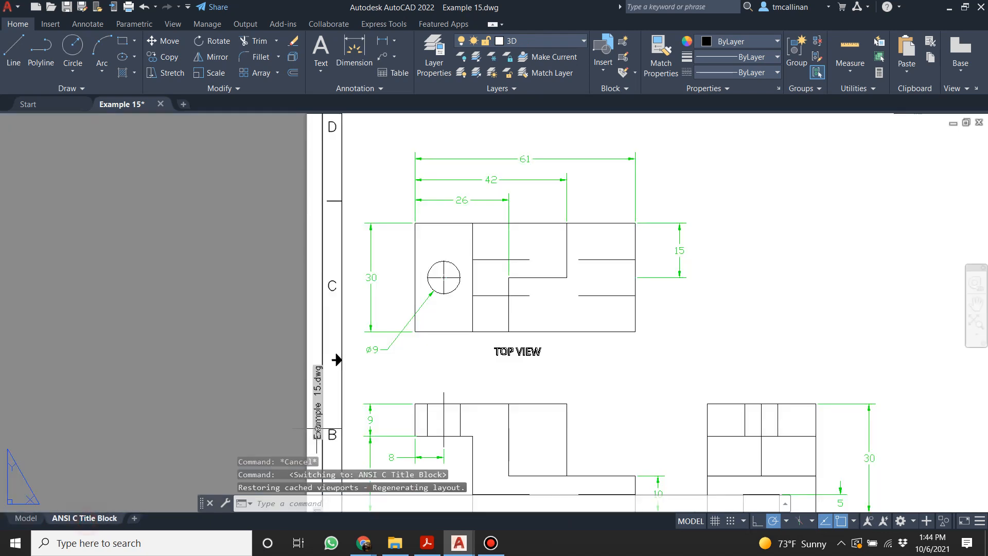
Set the drawing's linetype scale factor to 5 with LTSCALE.
{"action": "scroll", "coordinate": [575, 358], "scroll_direction": "up", "scroll_amount": 2}
{"action": "key", "text": "Escape"}
{"action": "key", "text": "Escape"}
{"action": "type", "text": "1"}
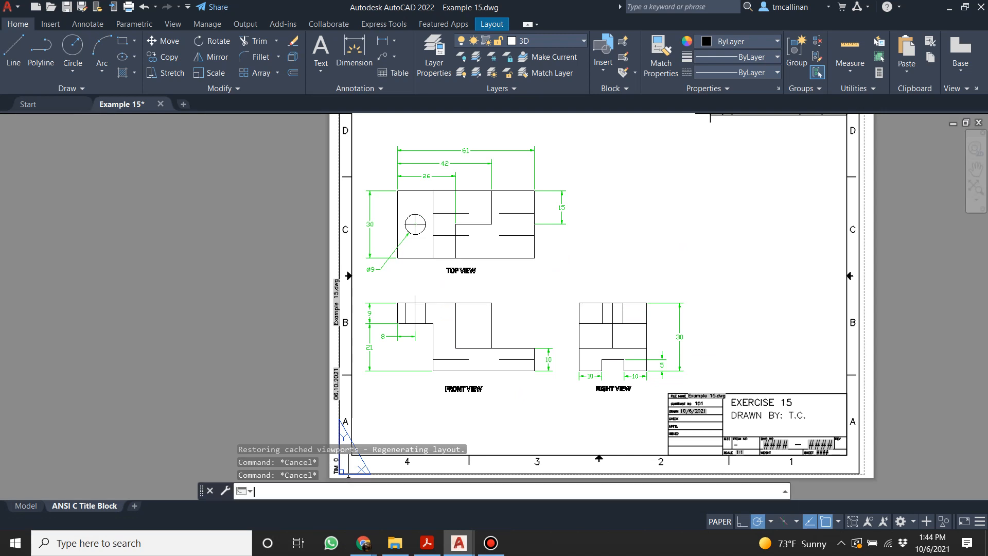
{"action": "type", "text": "tscale"}
{"action": "key", "text": "Return"}
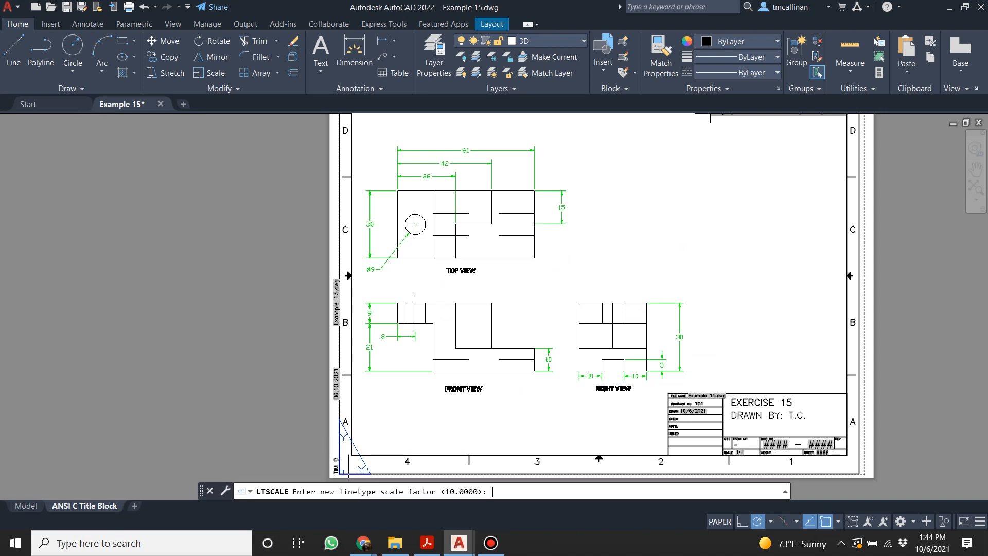
{"action": "type", "text": "5"}
{"action": "key", "text": "Return"}
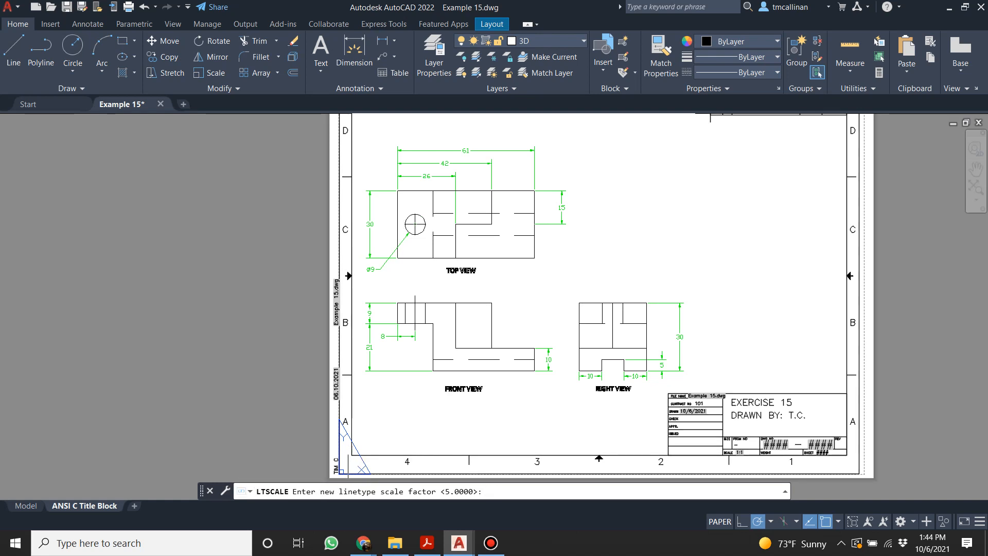
Set the drawing's linetype scale factor to 1 for the dashed hidden lines.
{"action": "key", "text": "Return"}
{"action": "key", "text": "Escape"}
{"action": "scroll", "coordinate": [568, 256], "scroll_direction": "down", "scroll_amount": 1}
{"action": "scroll", "coordinate": [614, 208], "scroll_direction": "up", "scroll_amount": 1}
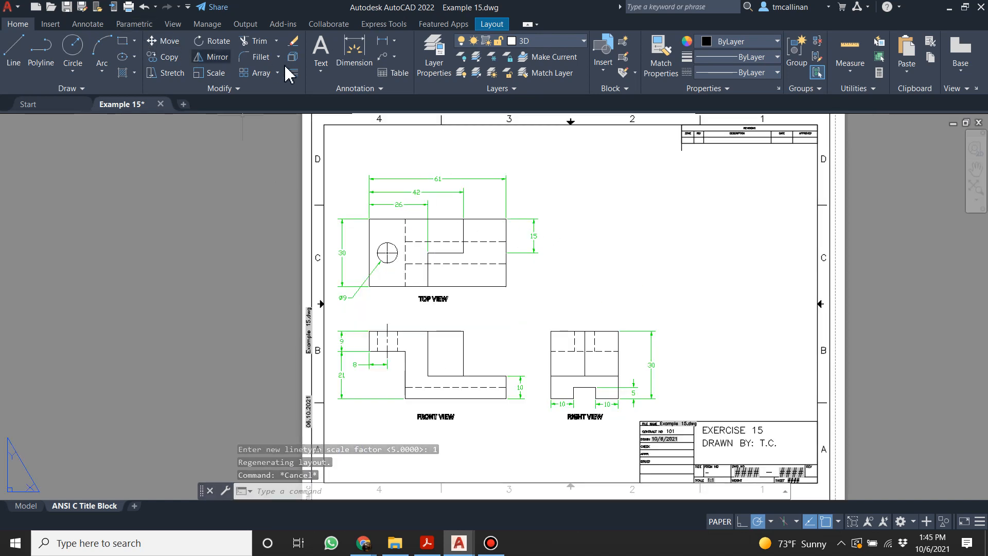
Create a second rectangular viewport in the empty sheet area between the revision table and the title block.
{"action": "left_click", "coordinate": [493, 24]}
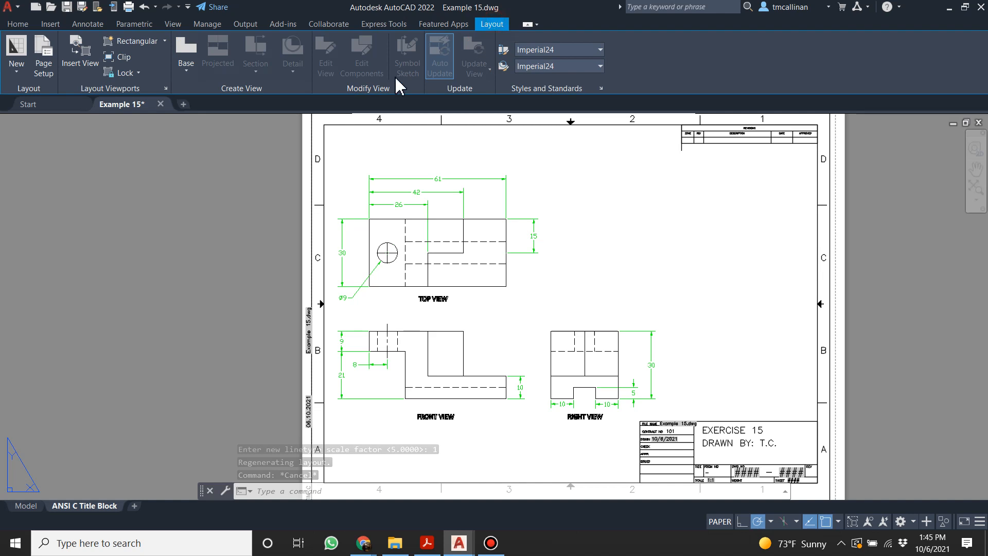
{"action": "left_click", "coordinate": [134, 44]}
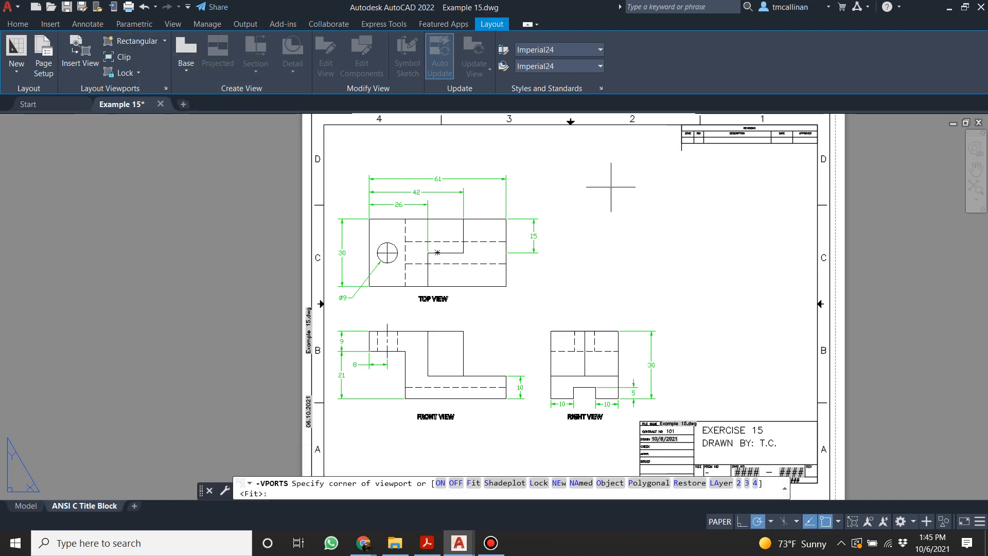
{"action": "left_click", "coordinate": [599, 171]}
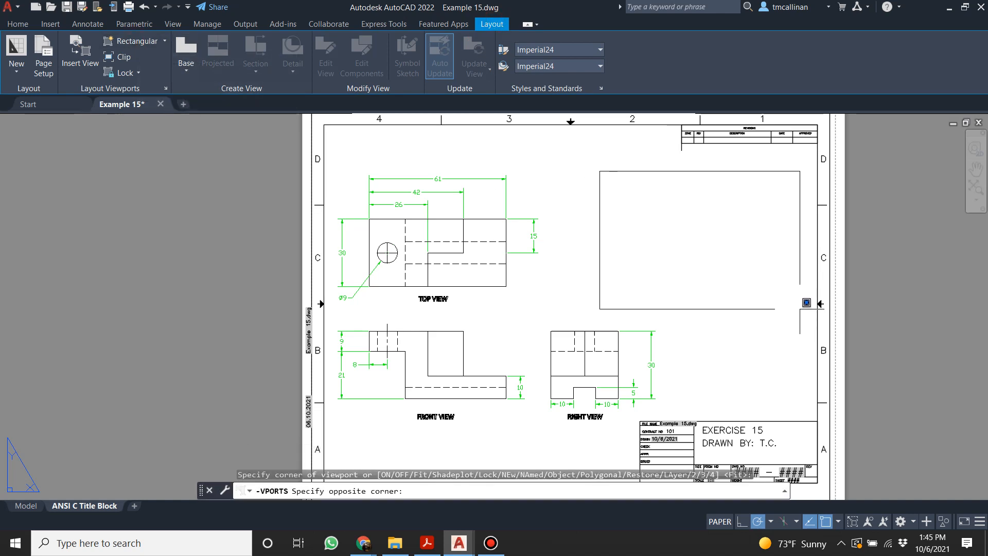
{"action": "left_click", "coordinate": [794, 309]}
{"action": "left_click", "coordinate": [708, 231]}
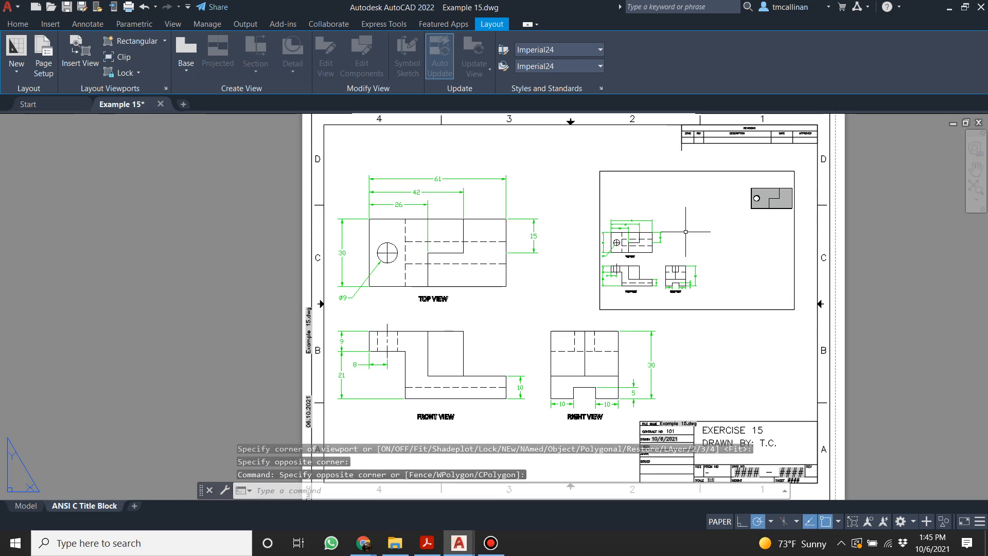
Activate model space in the new viewport, orbit the solid part to a pictorial 3D view, and enlarge it to fill the frame.
{"action": "double_click", "coordinate": [685, 231]}
{"action": "scroll", "coordinate": [685, 232], "scroll_direction": "up", "scroll_amount": 3}
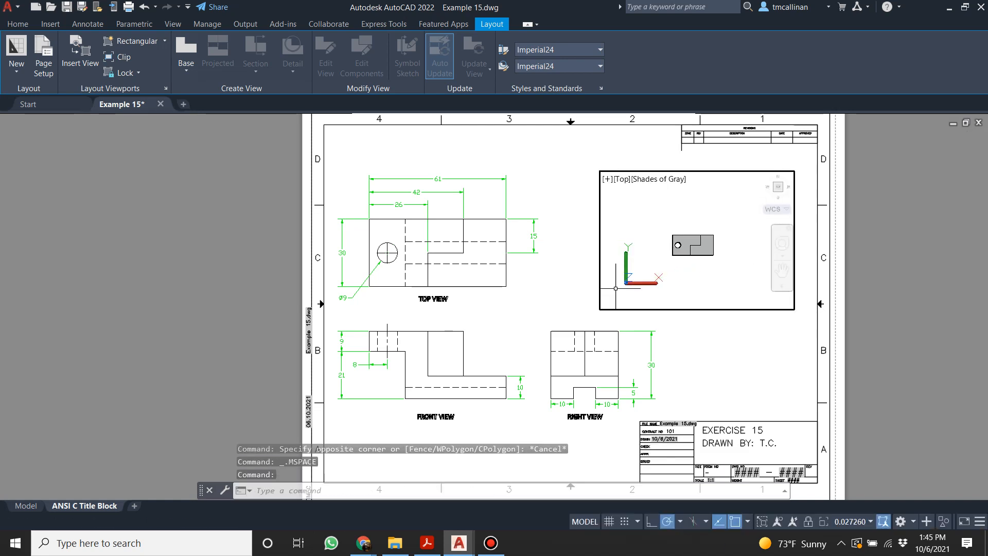
{"action": "middle_click_drag", "start_coordinate": [692, 261], "coordinate": [721, 188], "text": "shift"}
{"action": "scroll", "coordinate": [721, 188], "scroll_direction": "up", "scroll_amount": 2}
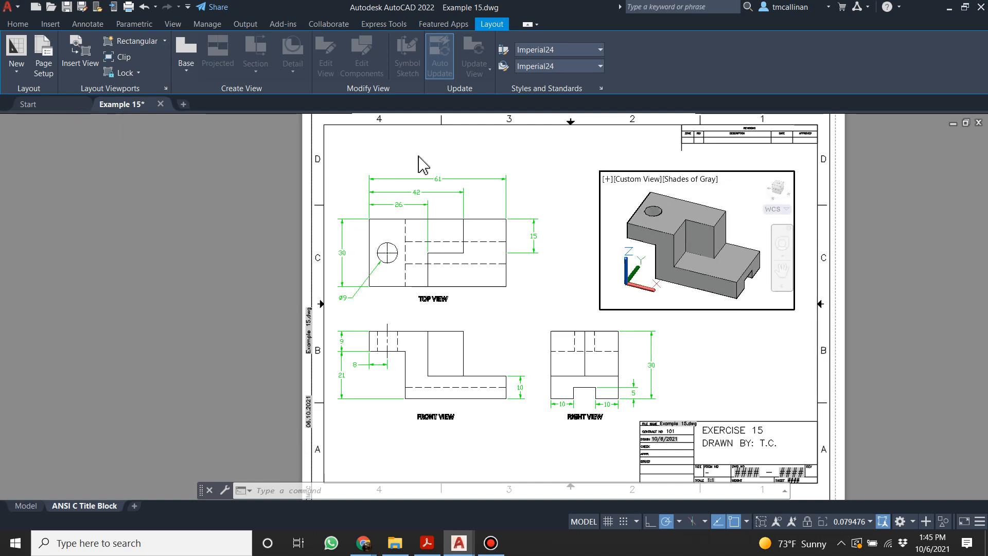
Try the Sketchy, X-Ray, Wireframe and Shaded visual styles on the 3D part's viewport.
{"action": "left_click", "coordinate": [680, 181]}
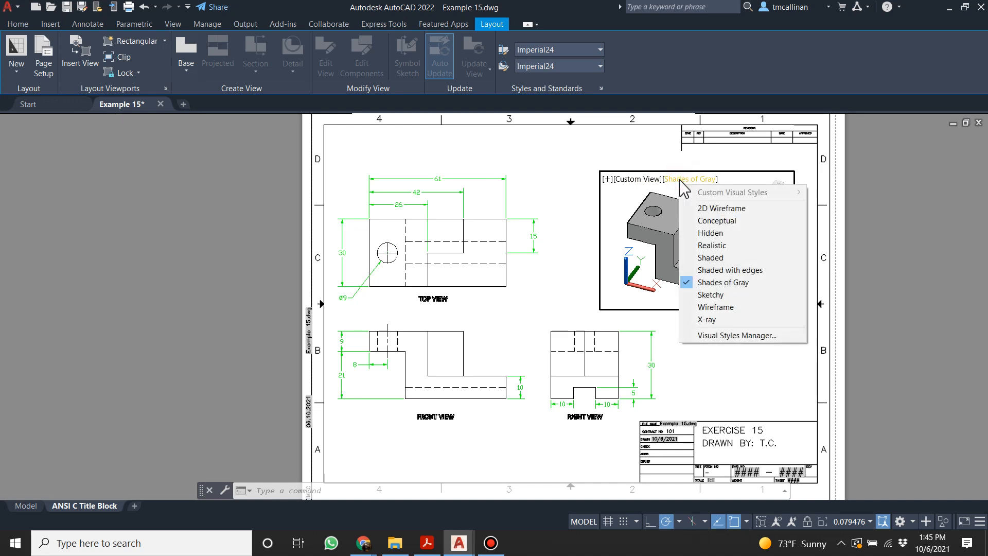
{"action": "left_click", "coordinate": [710, 295]}
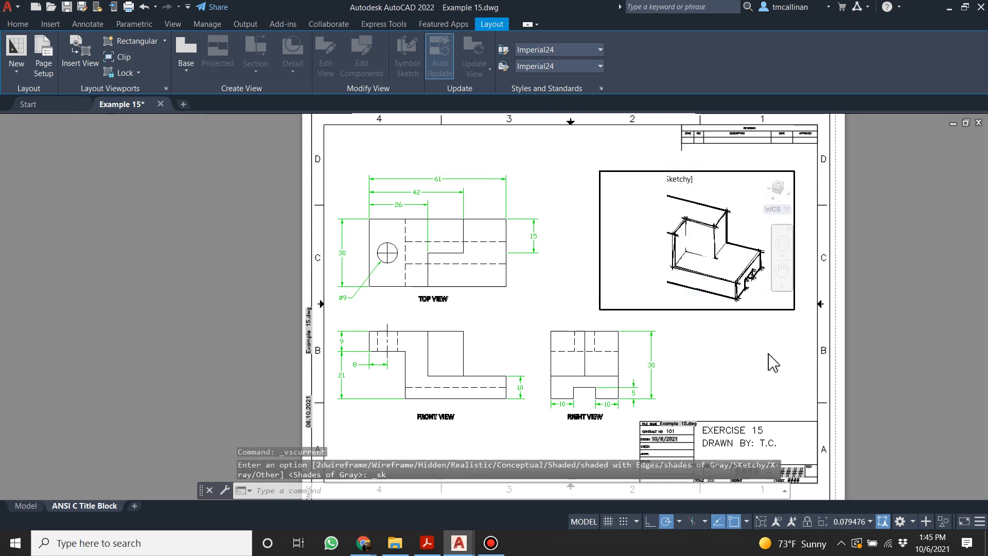
{"action": "left_click", "coordinate": [677, 180]}
{"action": "left_click", "coordinate": [687, 319]}
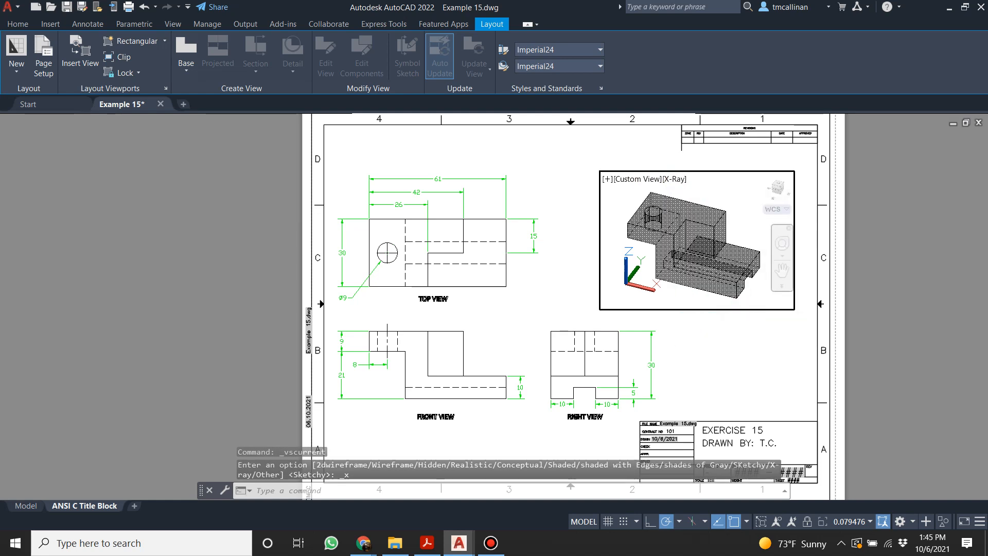
{"action": "left_click", "coordinate": [682, 181]}
{"action": "left_click", "coordinate": [715, 306]}
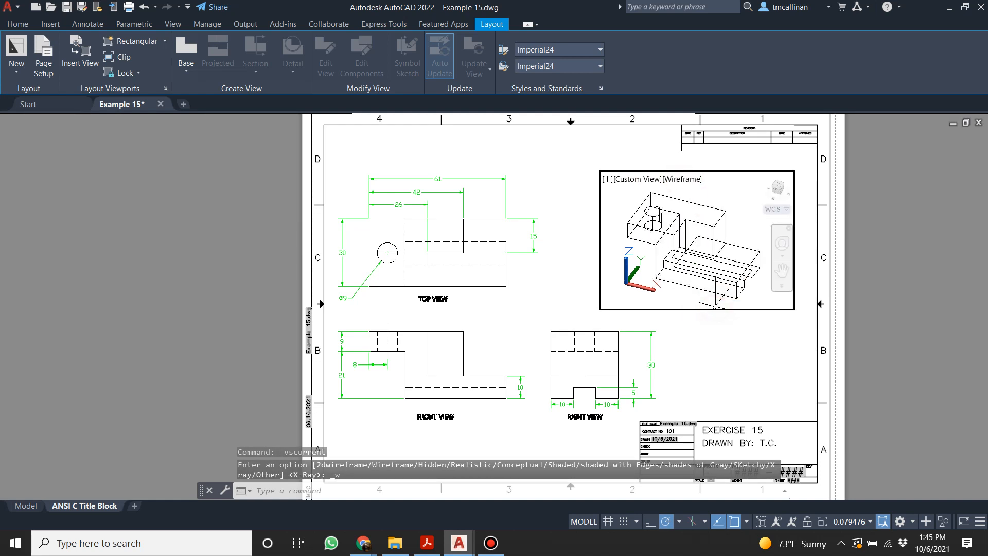
{"action": "left_click", "coordinate": [686, 180]}
{"action": "left_click", "coordinate": [705, 256]}
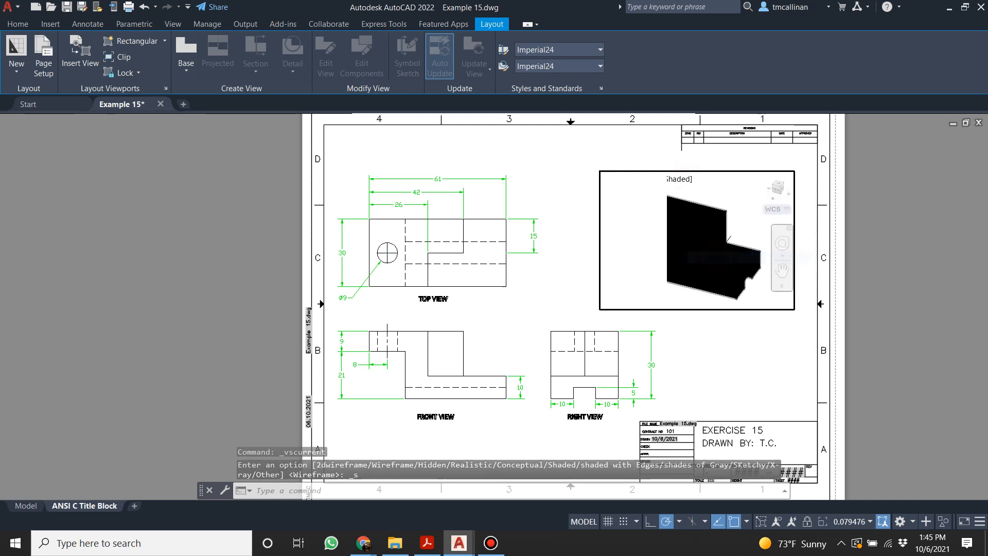
Set the 3D part viewport's visual style to Sketchy and return to paper space.
{"action": "left_click", "coordinate": [684, 180]}
{"action": "left_click", "coordinate": [730, 294]}
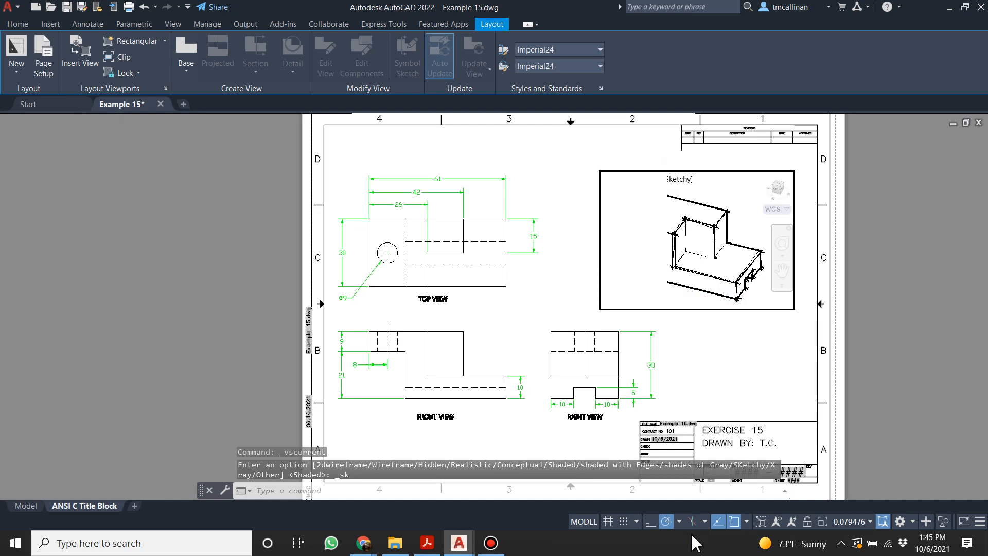
{"action": "left_click", "coordinate": [592, 524]}
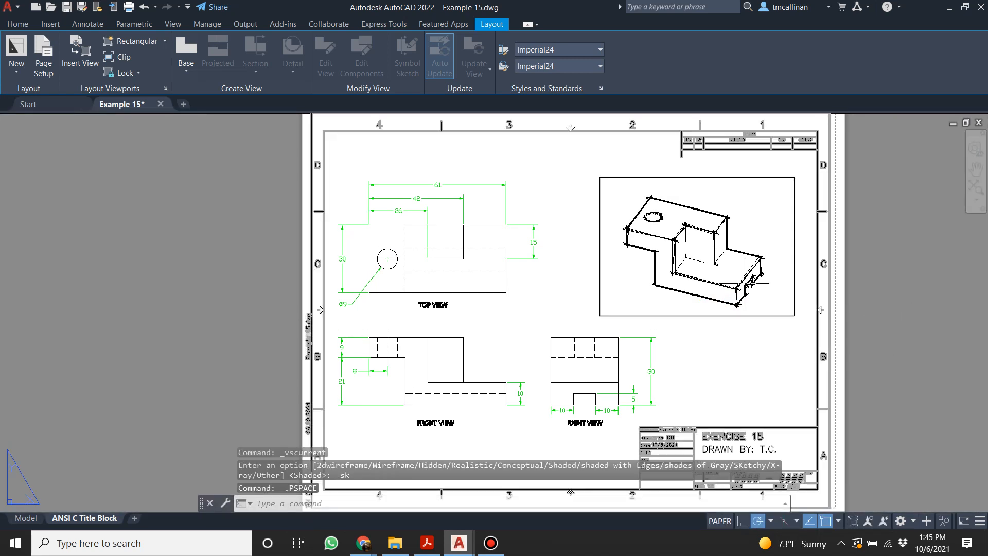
{"action": "key", "text": "Escape"}
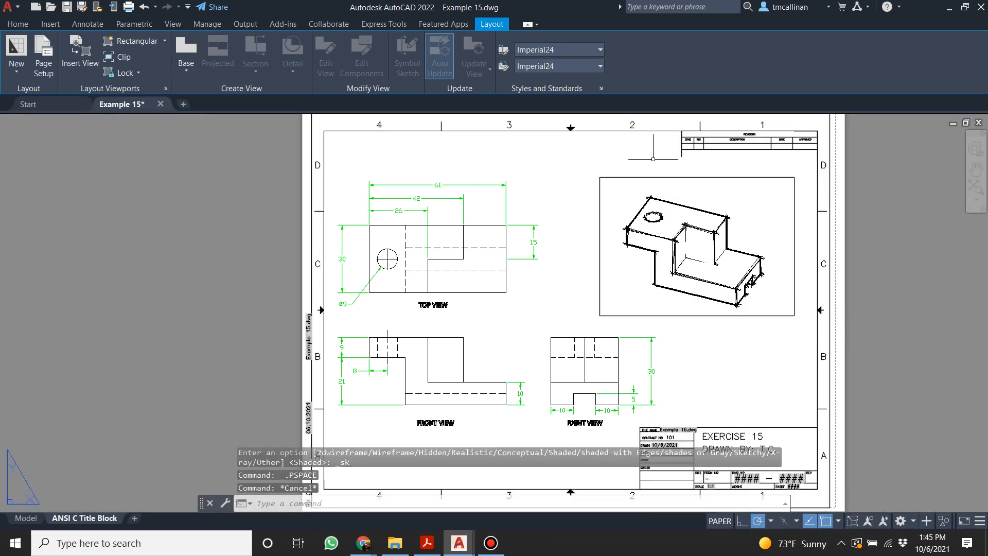
Assign the 3D part's viewport frame to the TURN OFF layer to hide its border on the sheet.
{"action": "left_click", "coordinate": [713, 313]}
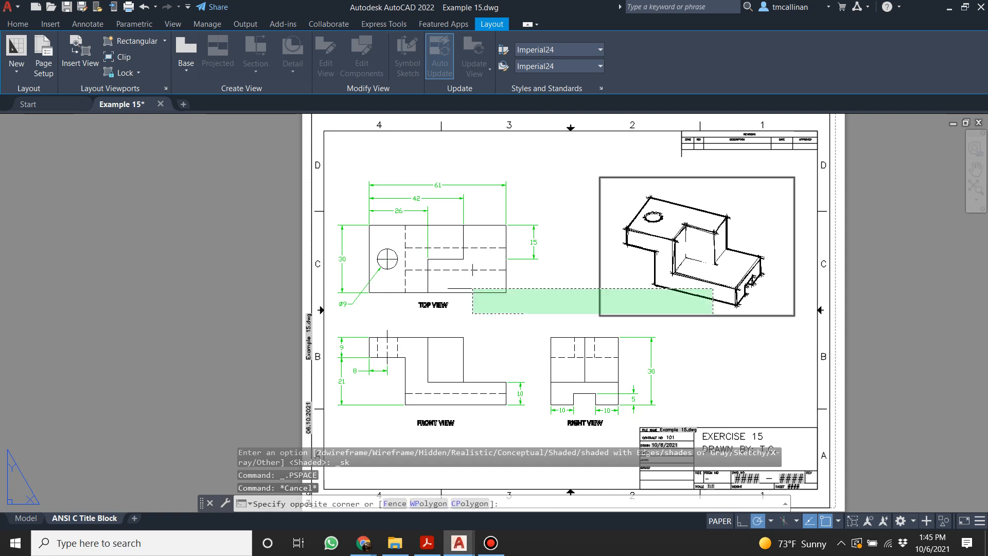
{"action": "key", "text": "Escape"}
{"action": "left_click", "coordinate": [646, 316]}
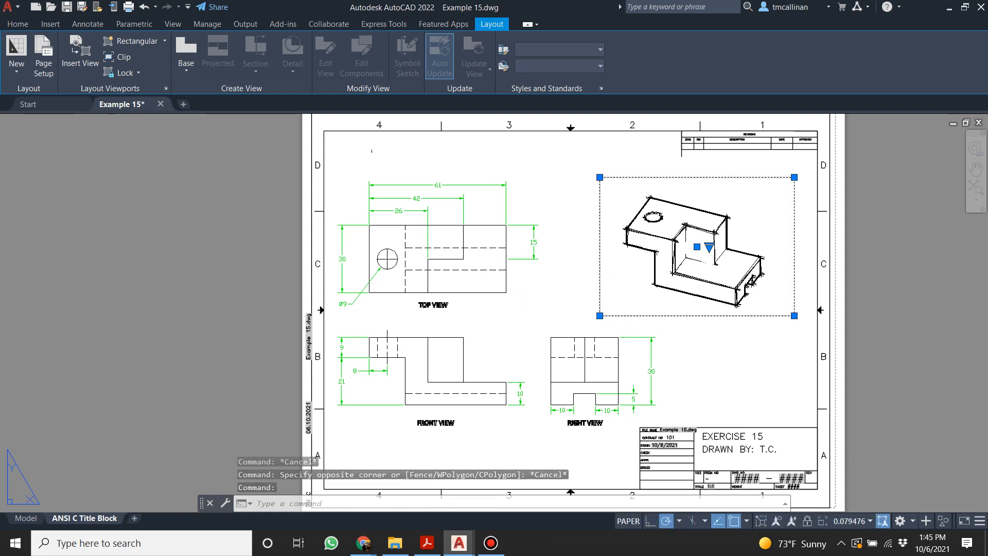
{"action": "left_click", "coordinate": [17, 23]}
{"action": "left_click", "coordinate": [540, 41]}
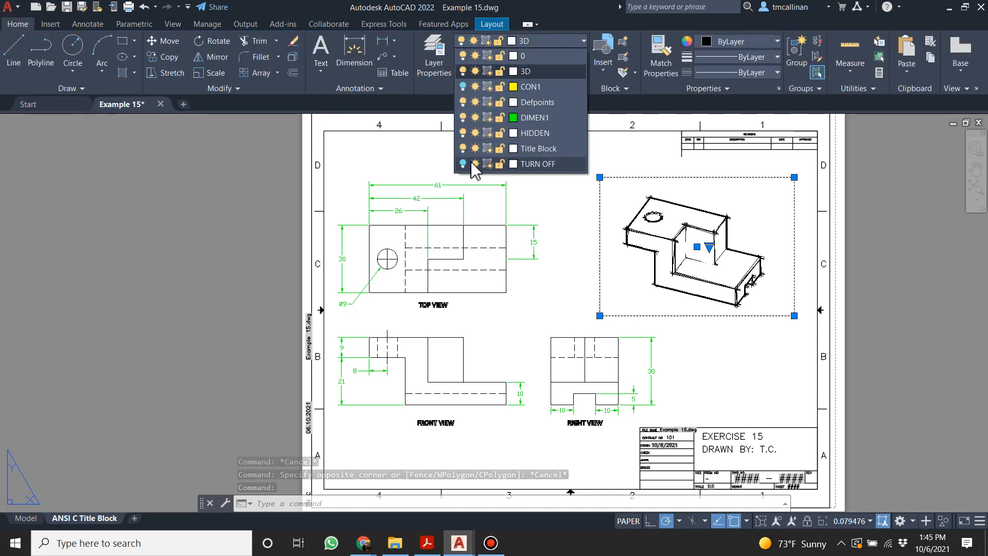
{"action": "left_click", "coordinate": [514, 164]}
{"action": "key", "text": "Escape"}
{"action": "scroll", "coordinate": [544, 215], "scroll_direction": "down", "scroll_amount": 2}
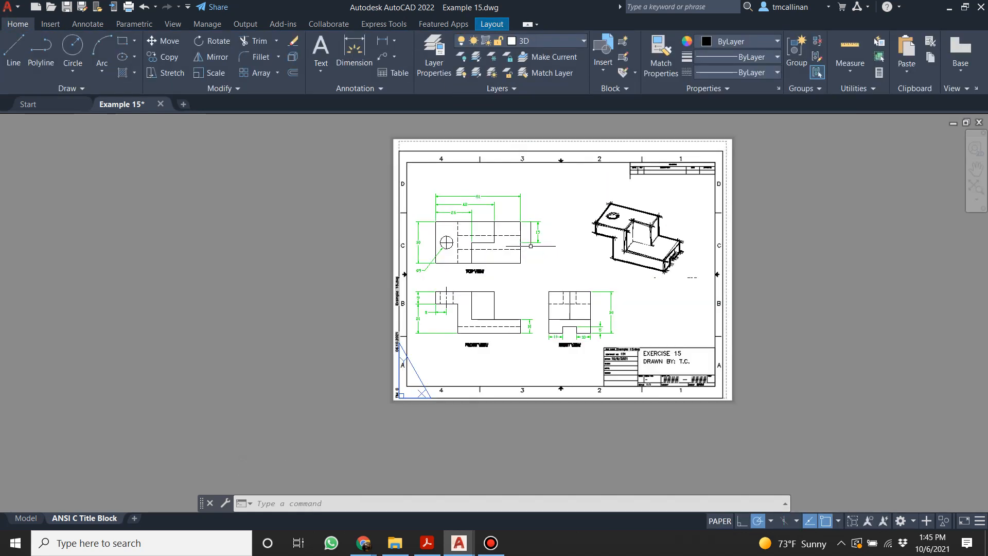
{"action": "scroll", "coordinate": [531, 206], "scroll_direction": "up", "scroll_amount": 2}
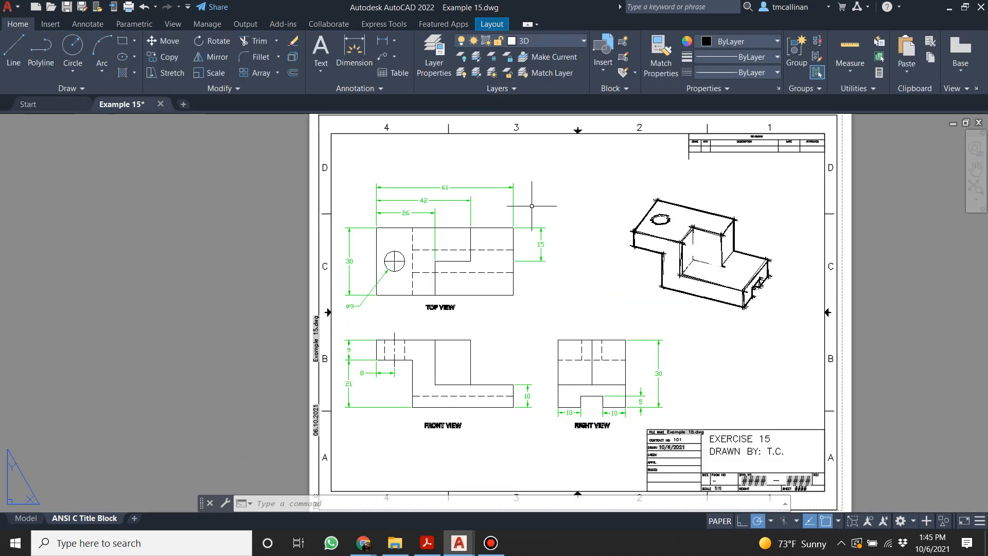
Turn on the TURN OFF layer and reassign the Anne Arundel Community College logo image to layer 0.
{"action": "left_click", "coordinate": [538, 42]}
{"action": "left_click", "coordinate": [462, 163]}
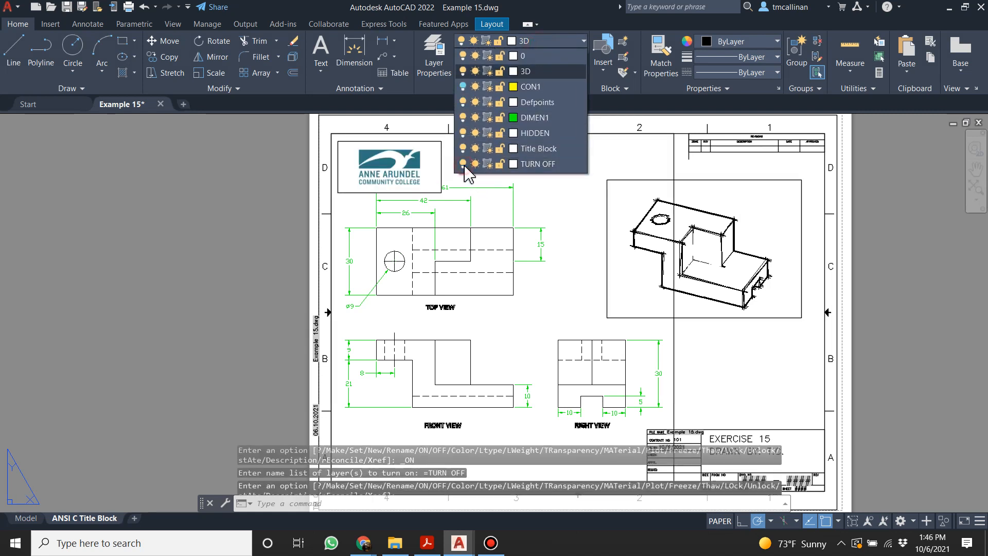
{"action": "key", "text": "Escape"}
{"action": "key", "text": "Escape"}
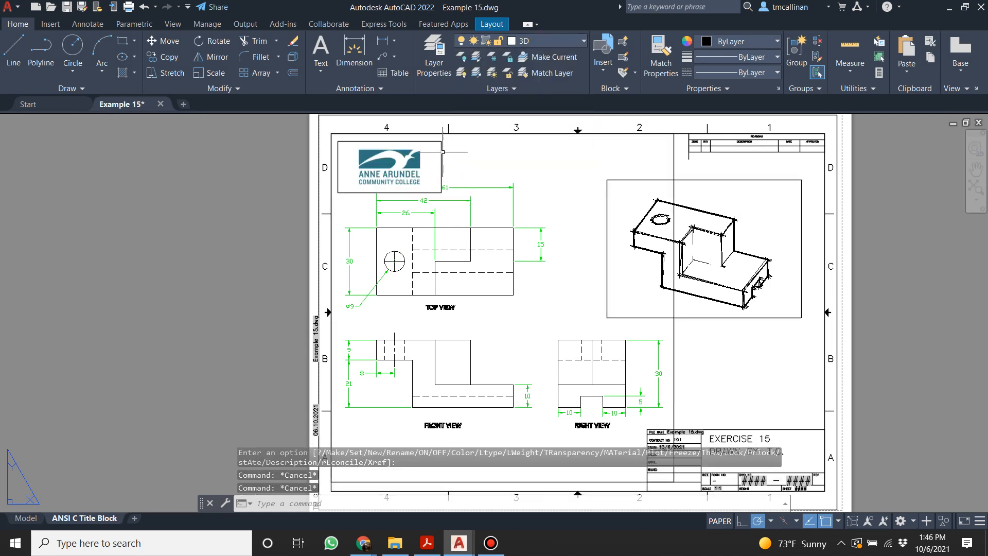
{"action": "left_click", "coordinate": [442, 152]}
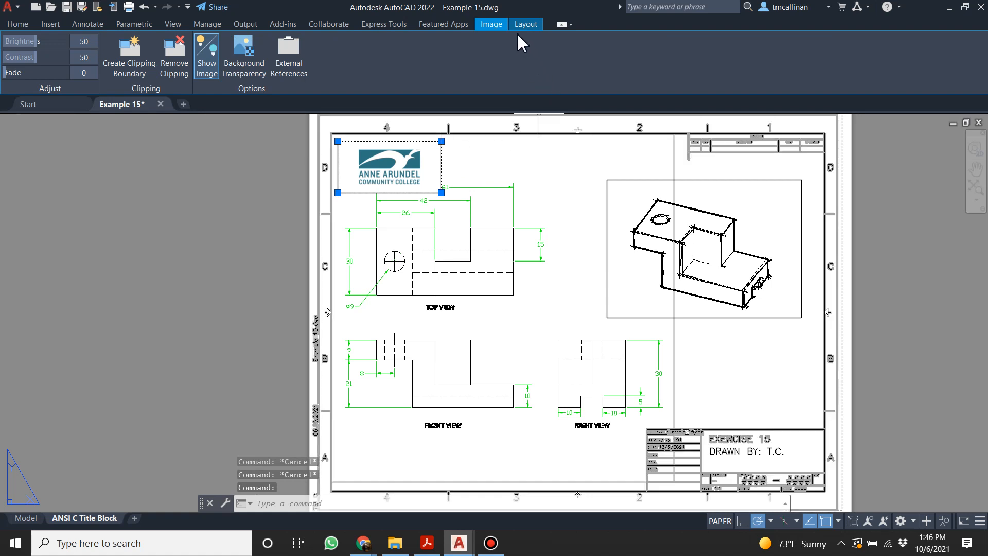
{"action": "left_click", "coordinate": [19, 24]}
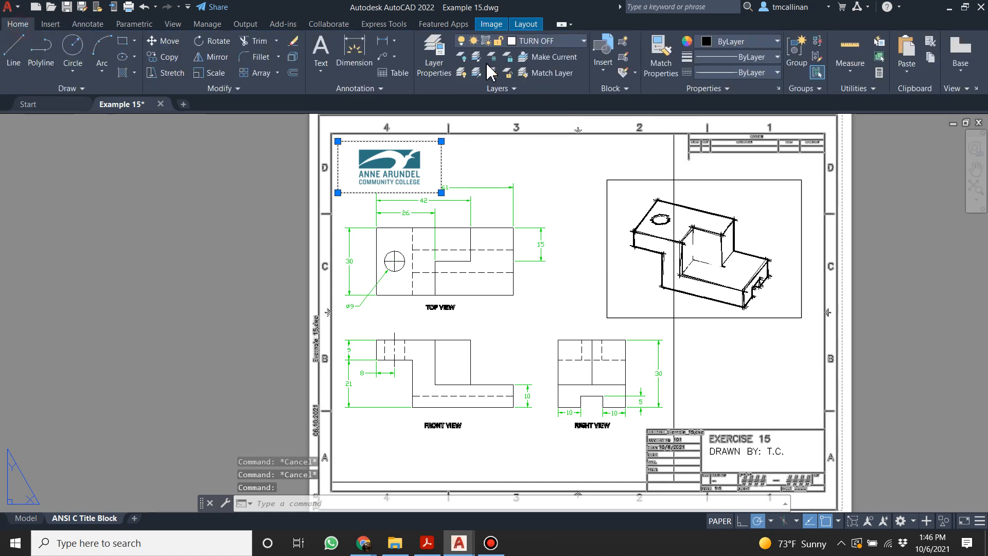
{"action": "left_click", "coordinate": [554, 45]}
{"action": "left_click", "coordinate": [537, 56]}
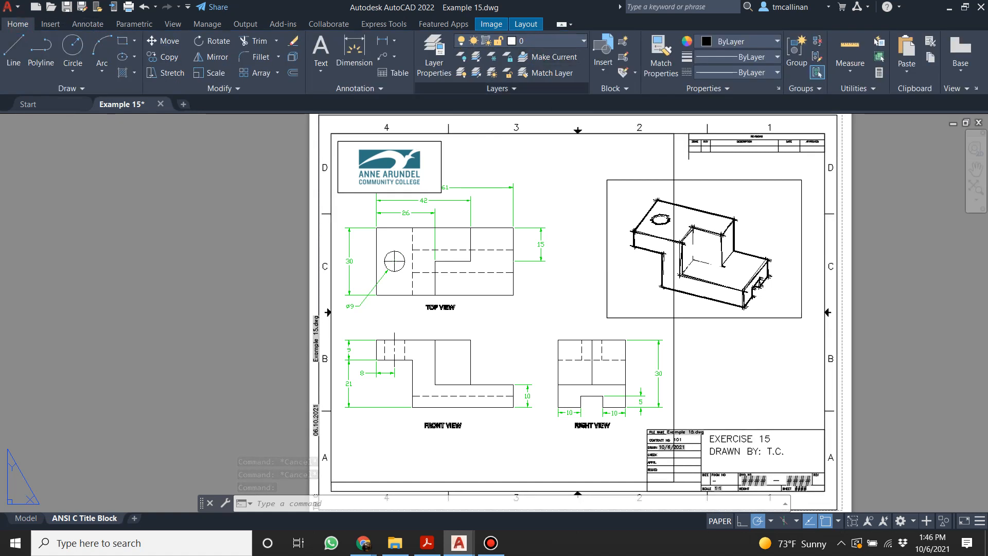
{"action": "key", "text": "Escape"}
{"action": "key", "text": "Escape"}
Turn off the TURN OFF layer to hide the viewport frames while keeping the logo displayed.
{"action": "left_click", "coordinate": [539, 43]}
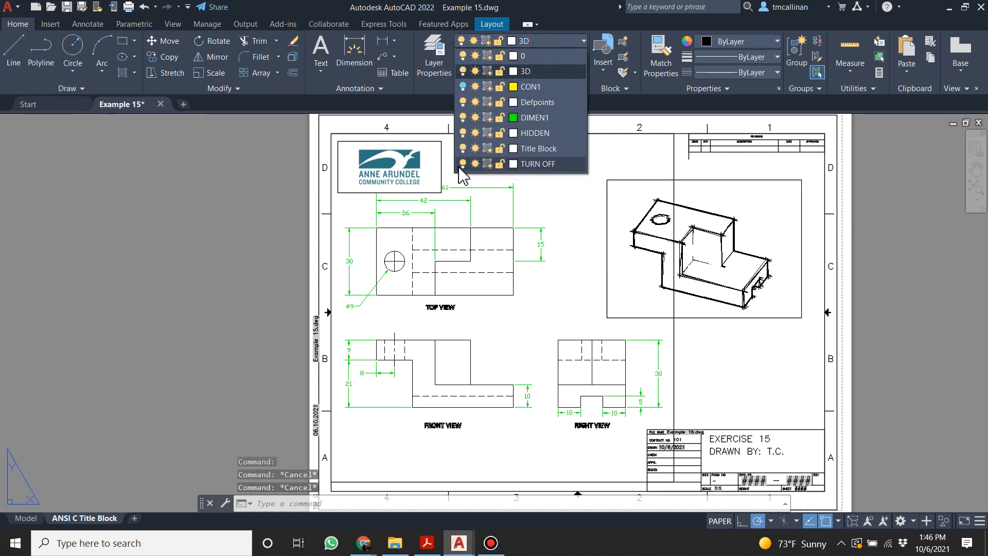
{"action": "left_click", "coordinate": [462, 163]}
{"action": "scroll", "coordinate": [569, 210], "scroll_direction": "down", "scroll_amount": 3}
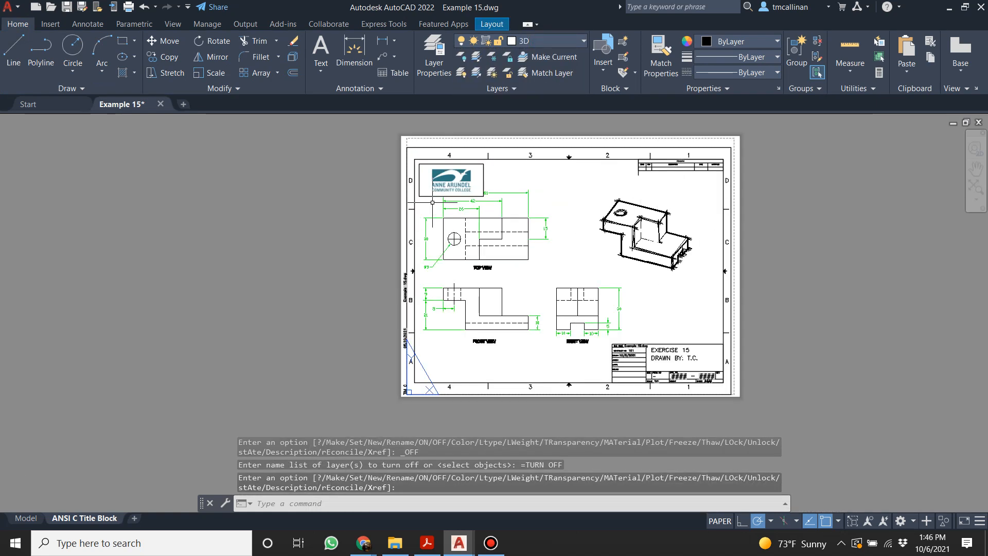
{"action": "scroll", "coordinate": [475, 212], "scroll_direction": "up", "scroll_amount": 3}
{"action": "scroll", "coordinate": [503, 165], "scroll_direction": "down", "scroll_amount": 2}
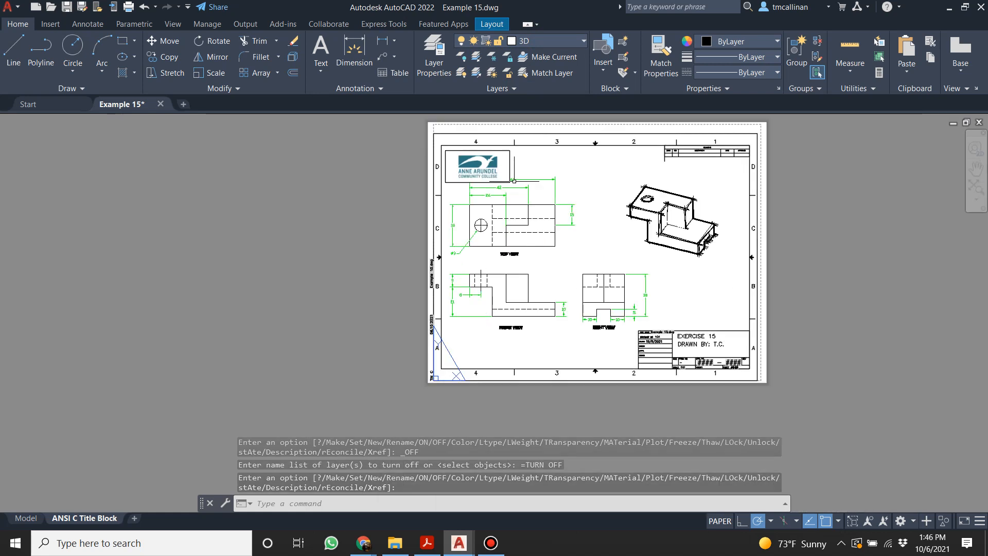
{"action": "scroll", "coordinate": [638, 265], "scroll_direction": "up", "scroll_amount": 2}
{"action": "scroll", "coordinate": [494, 205], "scroll_direction": "down", "scroll_amount": 4}
{"action": "middle_click_drag", "start_coordinate": [463, 198], "coordinate": [485, 207]}
{"action": "key", "text": "Escape"}
{"action": "scroll", "coordinate": [481, 208], "scroll_direction": "up", "scroll_amount": 2}
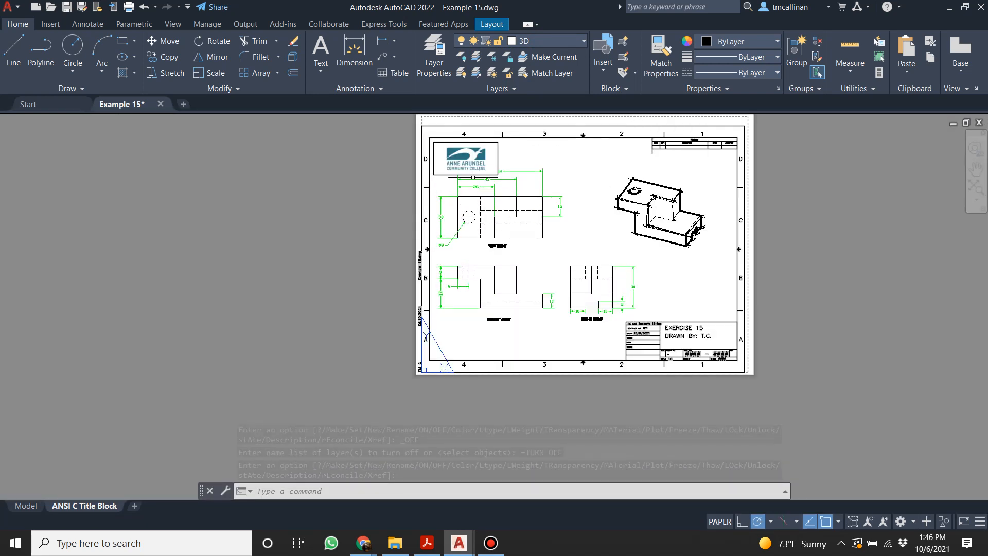
{"action": "double_click", "coordinate": [465, 159]}
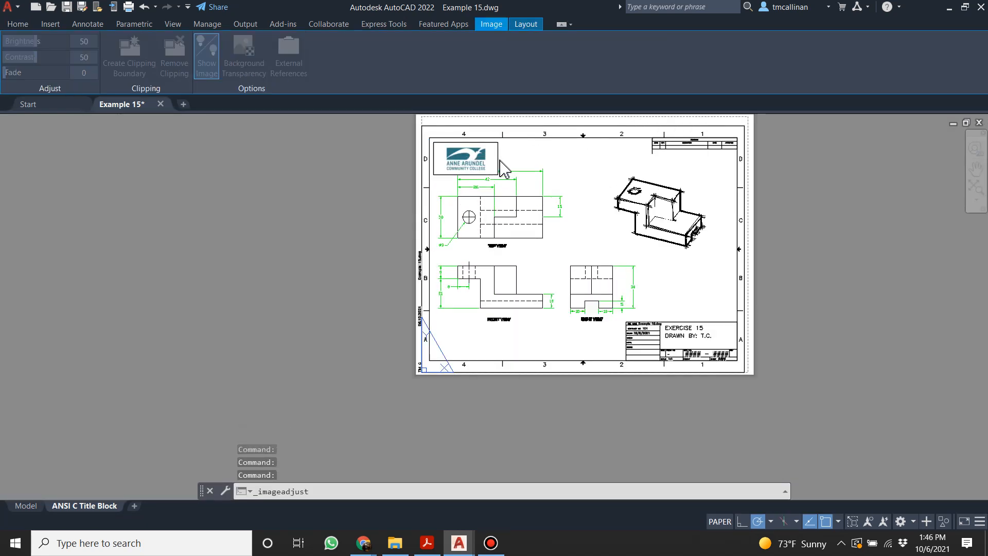
{"action": "key", "text": "Escape"}
{"action": "key", "text": "Escape"}
{"action": "double_click", "coordinate": [498, 156]}
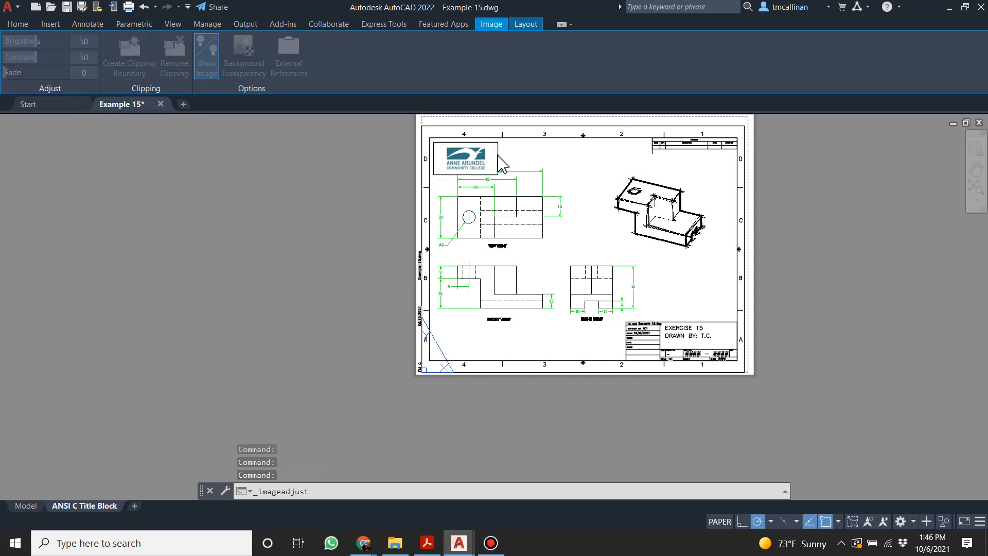
{"action": "left_click", "coordinate": [565, 330]}
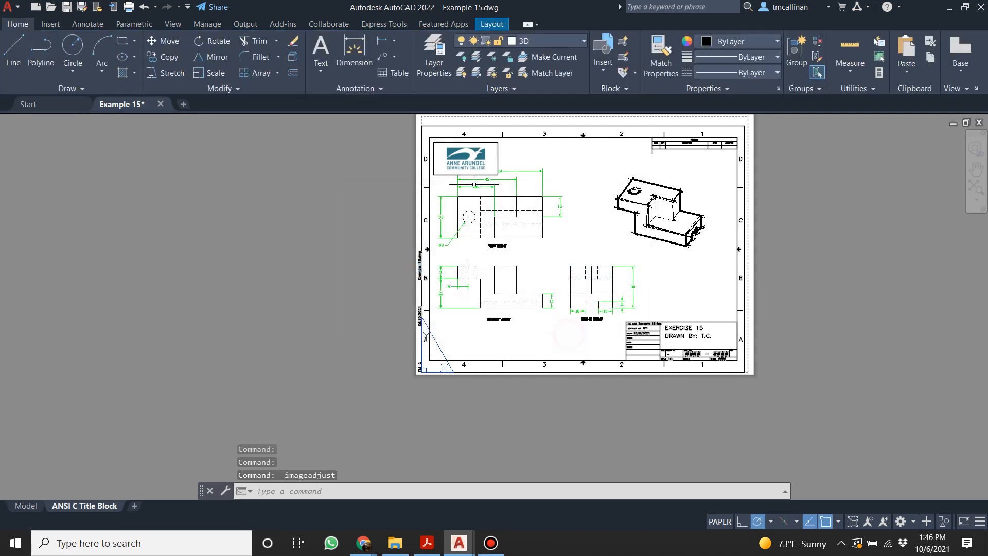
Move the college logo image from above the top view to the lower-left corner of the sheet border.
{"action": "left_click", "coordinate": [497, 155]}
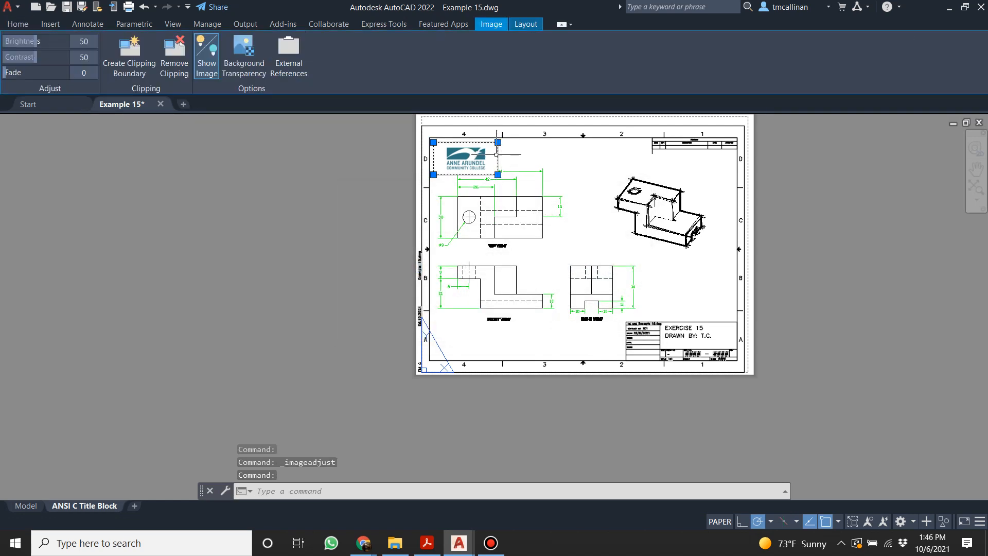
{"action": "key", "text": "Escape"}
{"action": "left_click", "coordinate": [430, 324]}
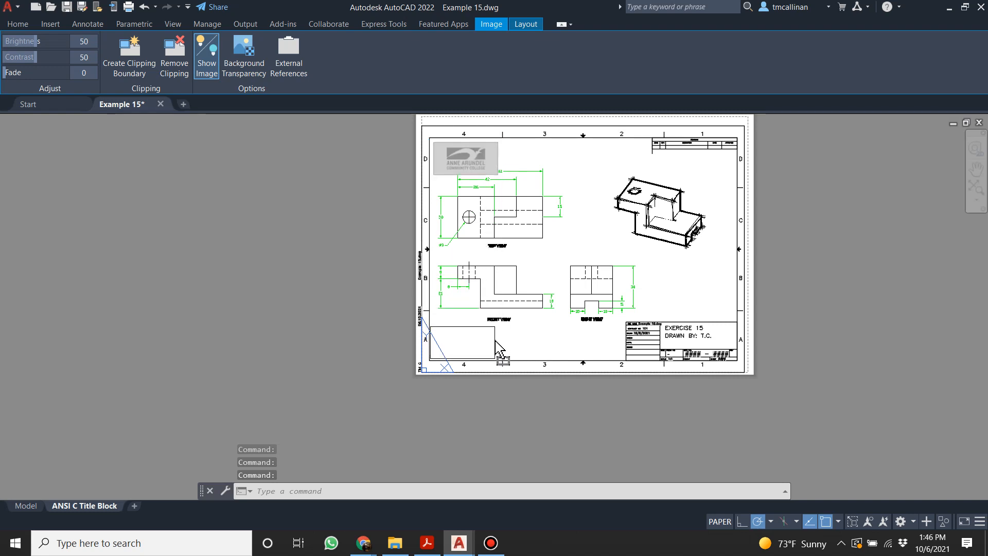
{"action": "left_click_drag", "start_coordinate": [496, 341], "coordinate": [495, 340]}
{"action": "left_click", "coordinate": [324, 318]}
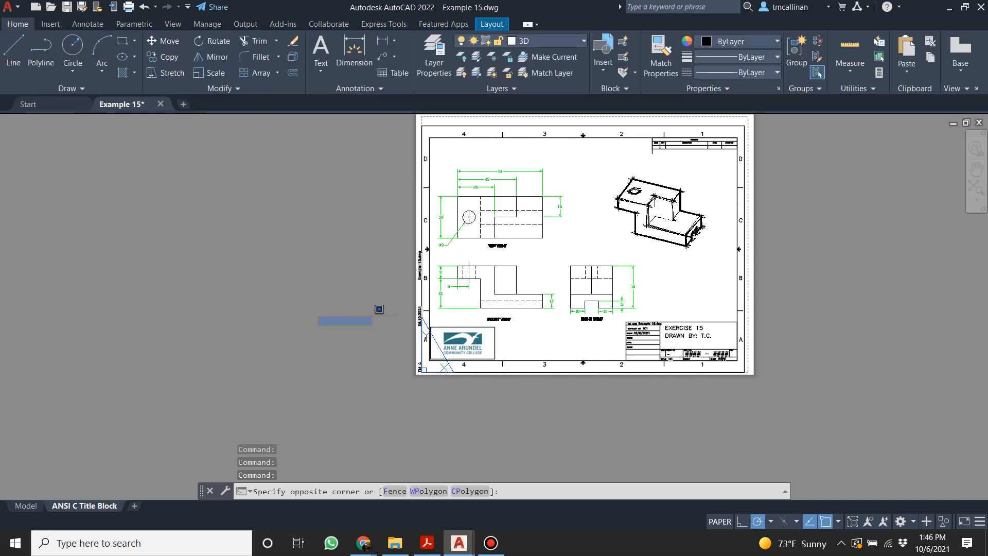
{"action": "key", "text": "Escape"}
{"action": "key", "text": "Escape"}
Activate the orthographic viewport, rescale its views to about 0.0926, recentre them, and return to paper space.
{"action": "scroll", "coordinate": [596, 259], "scroll_direction": "up", "scroll_amount": 2}
{"action": "double_click", "coordinate": [541, 248]}
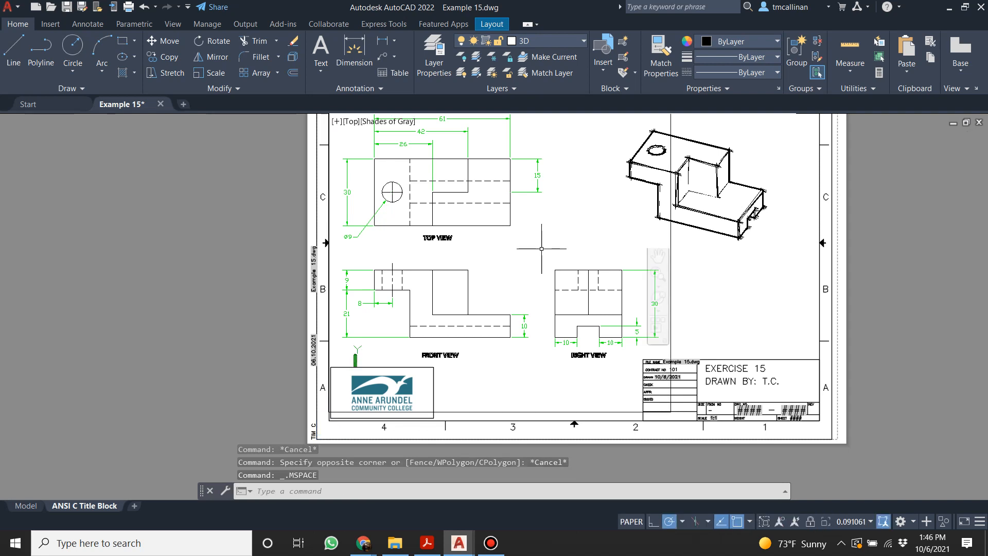
{"action": "scroll", "coordinate": [535, 246], "scroll_direction": "down", "scroll_amount": 4}
{"action": "scroll", "coordinate": [534, 245], "scroll_direction": "up", "scroll_amount": 4}
{"action": "scroll", "coordinate": [505, 229], "scroll_direction": "down", "scroll_amount": 1}
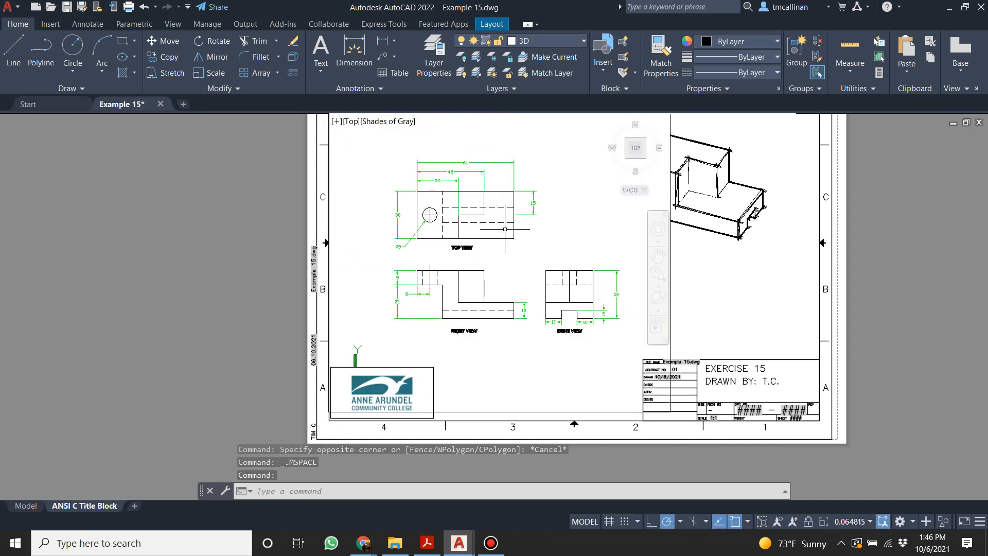
{"action": "scroll", "coordinate": [499, 234], "scroll_direction": "up", "scroll_amount": 2}
{"action": "middle_click_drag", "start_coordinate": [499, 235], "coordinate": [493, 230]}
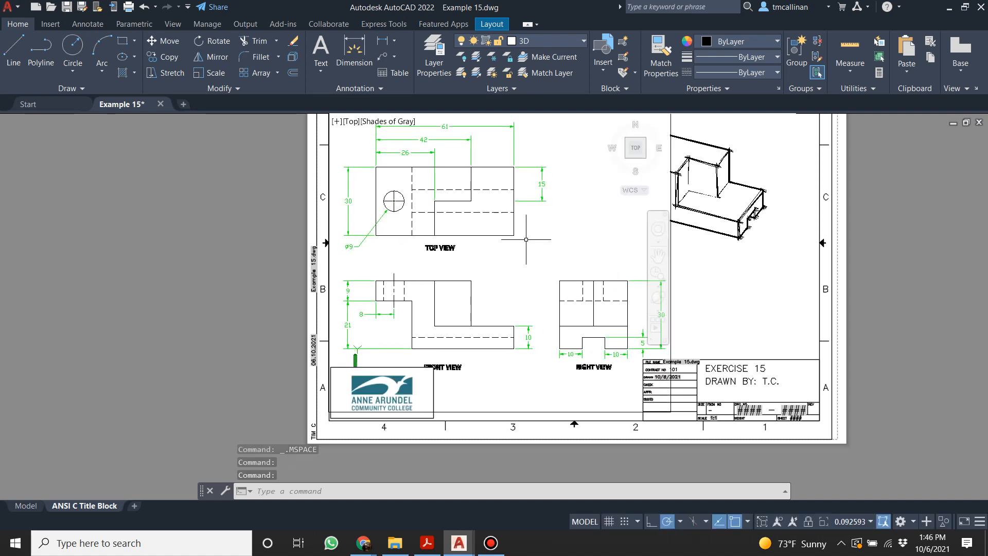
{"action": "left_click", "coordinate": [585, 521]}
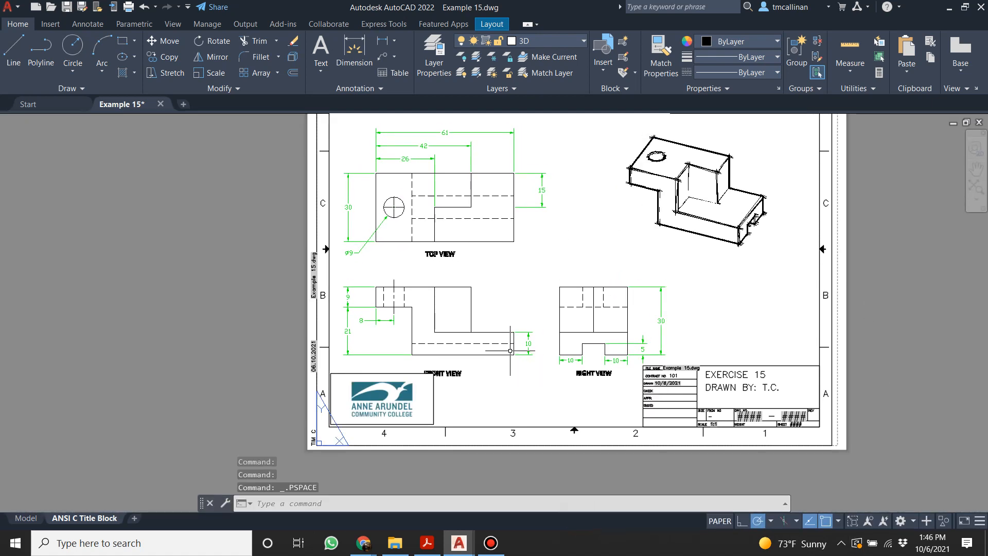
Shift the orthographic views upward within their viewport to clear the logo, and return to paper space.
{"action": "scroll", "coordinate": [442, 341], "scroll_direction": "up", "scroll_amount": 2}
{"action": "scroll", "coordinate": [458, 315], "scroll_direction": "down", "scroll_amount": 2}
{"action": "scroll", "coordinate": [503, 263], "scroll_direction": "down", "scroll_amount": 2}
{"action": "scroll", "coordinate": [514, 257], "scroll_direction": "up", "scroll_amount": 2}
{"action": "mouse_move", "coordinate": [507, 258]}
{"action": "middle_mouse_down"}
{"action": "mouse_move", "coordinate": [509, 309]}
{"action": "mouse_move", "coordinate": [511, 300]}
{"action": "middle_mouse_up"}
{"action": "double_click", "coordinate": [517, 294]}
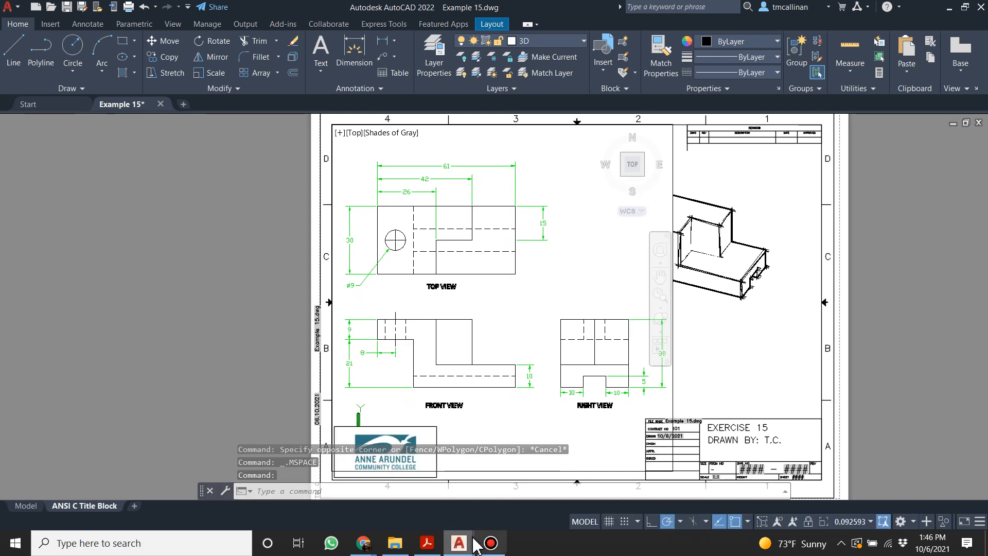
{"action": "left_click", "coordinate": [581, 523]}
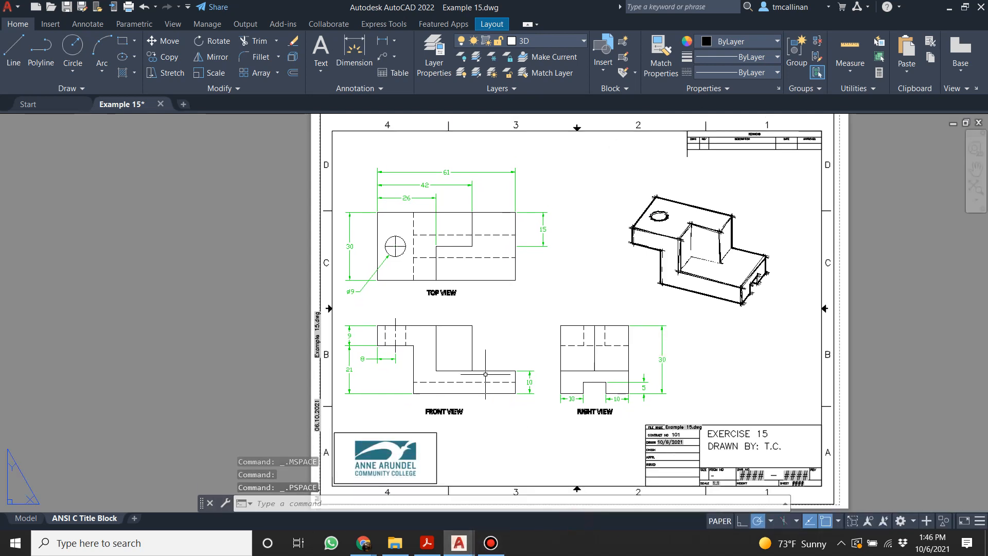
Examine the layout's orthographic views, sketchy 3D view, logo placement and title block.
{"action": "scroll", "coordinate": [450, 357], "scroll_direction": "down", "scroll_amount": 2}
{"action": "scroll", "coordinate": [523, 336], "scroll_direction": "up", "scroll_amount": 2}
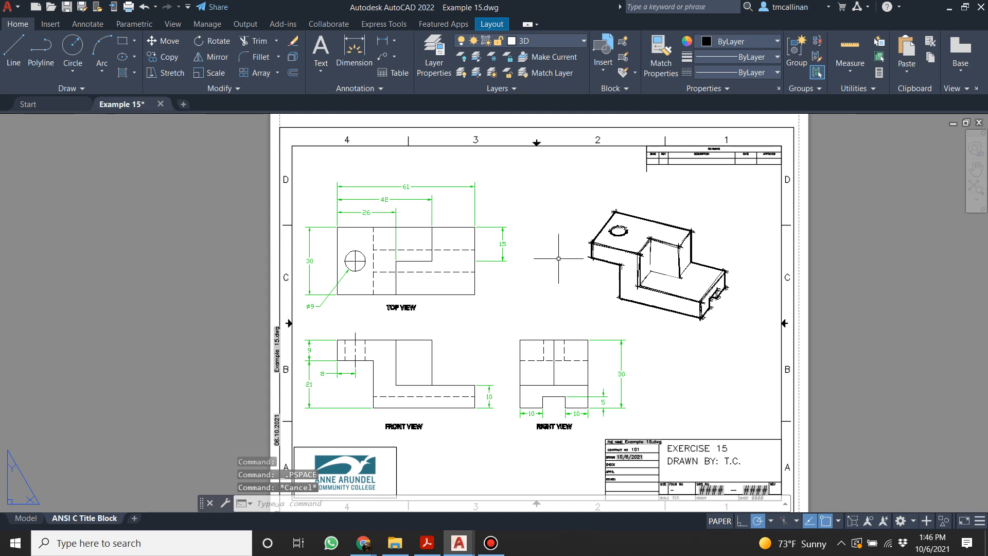
{"action": "scroll", "coordinate": [558, 258], "scroll_direction": "up", "scroll_amount": 5}
{"action": "scroll", "coordinate": [617, 247], "scroll_direction": "down", "scroll_amount": 7}
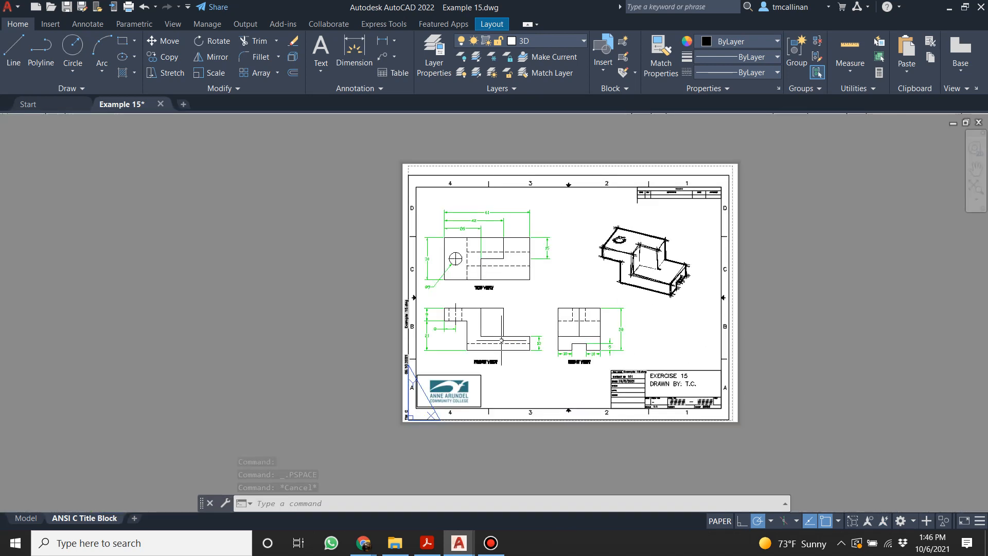
{"action": "scroll", "coordinate": [501, 340], "scroll_direction": "up", "scroll_amount": 2}
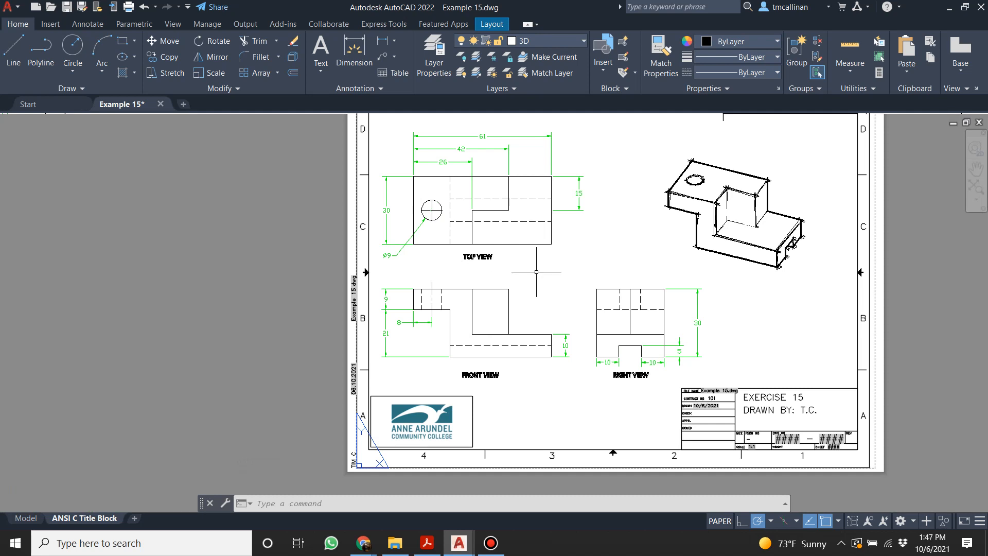
{"action": "scroll", "coordinate": [536, 271], "scroll_direction": "down", "scroll_amount": 2}
{"action": "scroll", "coordinate": [591, 247], "scroll_direction": "up", "scroll_amount": 2}
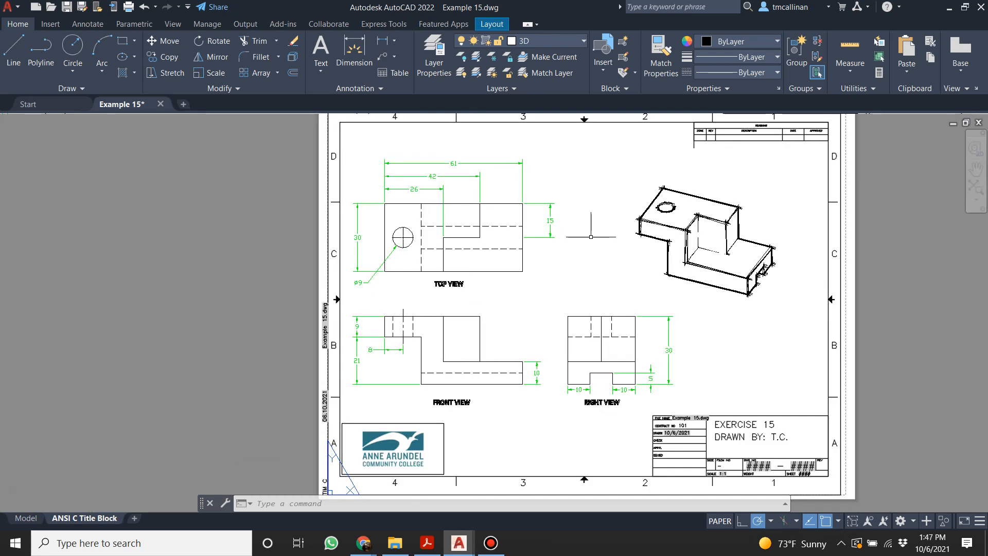
{"action": "scroll", "coordinate": [591, 236], "scroll_direction": "down", "scroll_amount": 2}
{"action": "scroll", "coordinate": [570, 247], "scroll_direction": "up", "scroll_amount": 2}
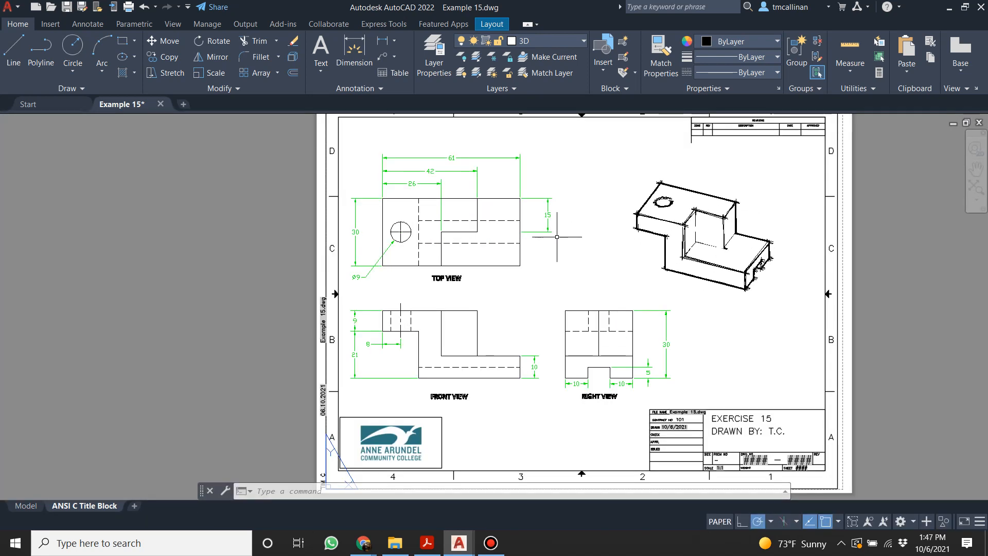
Save the Example 15 drawing.
{"action": "scroll", "coordinate": [556, 237], "scroll_direction": "down", "scroll_amount": 2}
{"action": "left_click", "coordinate": [64, 8]}
{"action": "scroll", "coordinate": [529, 211], "scroll_direction": "up", "scroll_amount": 2}
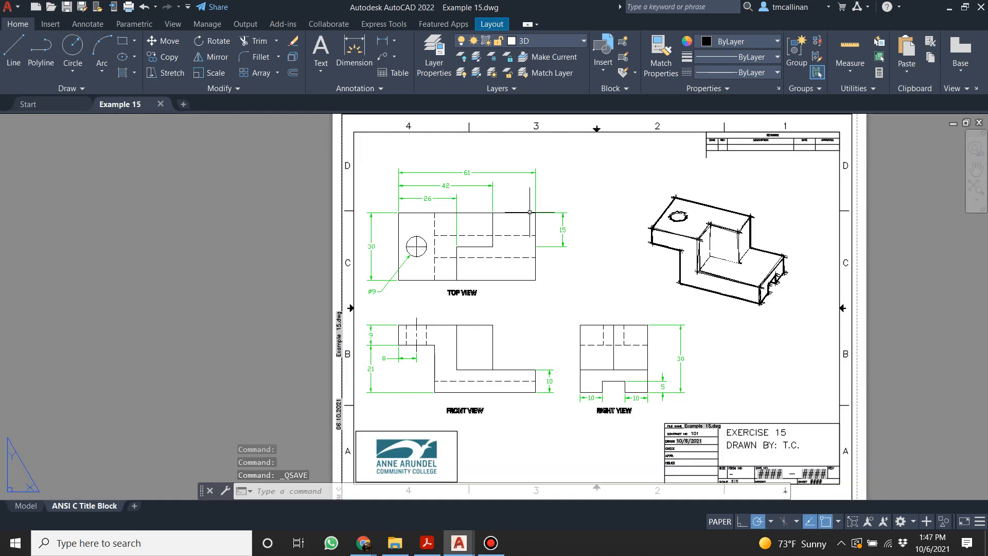